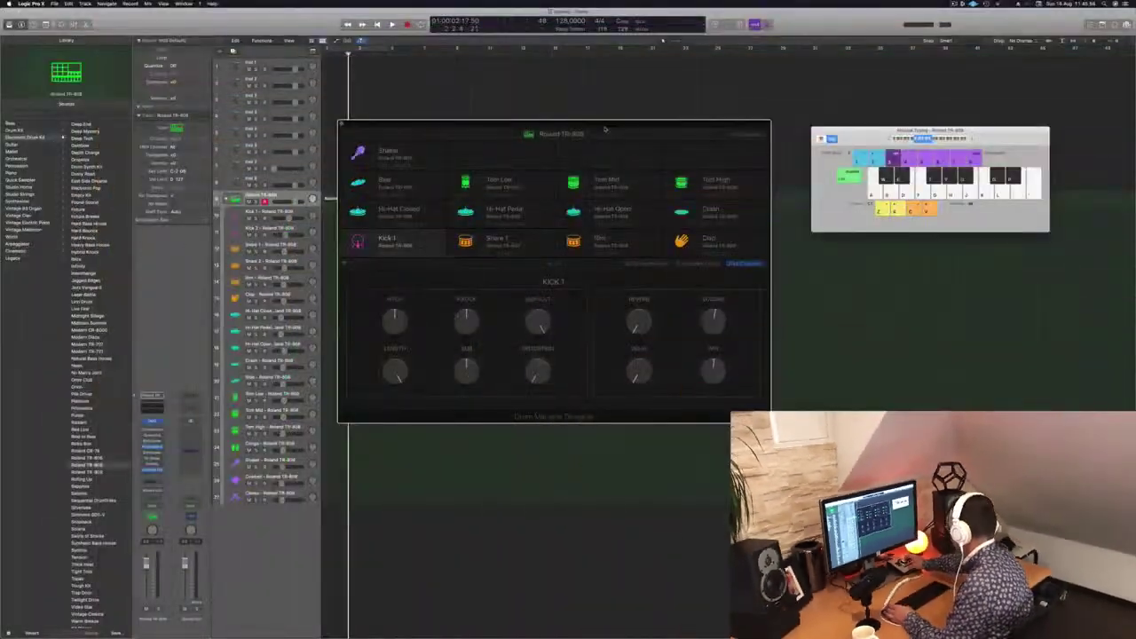
Audition the Kick 1 sound and move the drum kit and Musical Typing windows away from the start of the timeline
{"action": "key", "text": "a"}
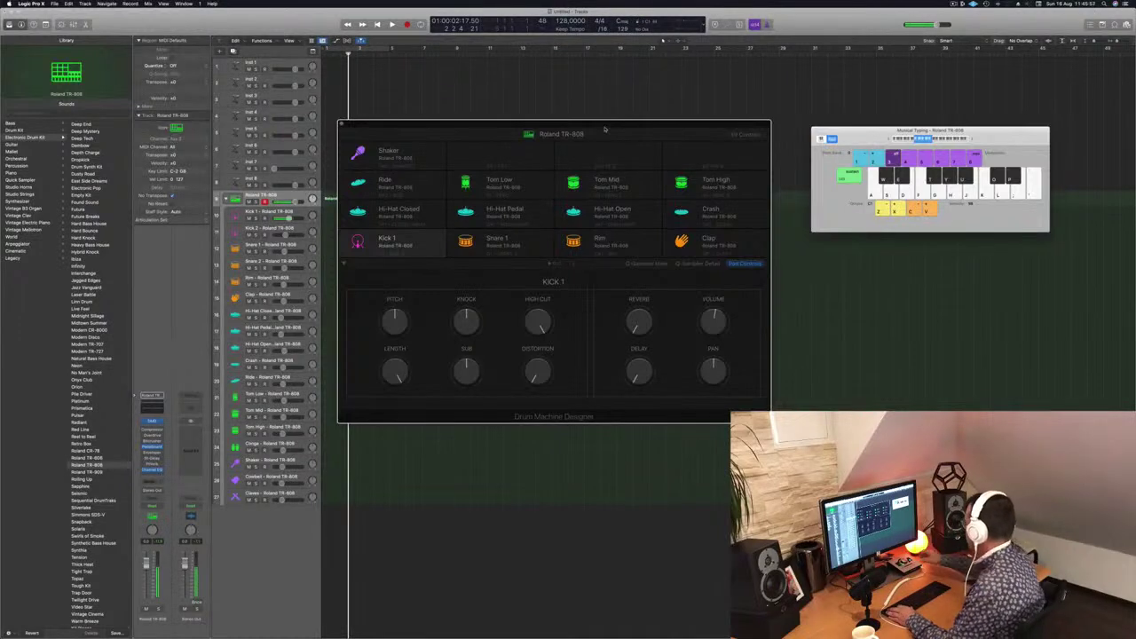
{"action": "key", "text": "a"}
{"action": "key", "text": "a"}
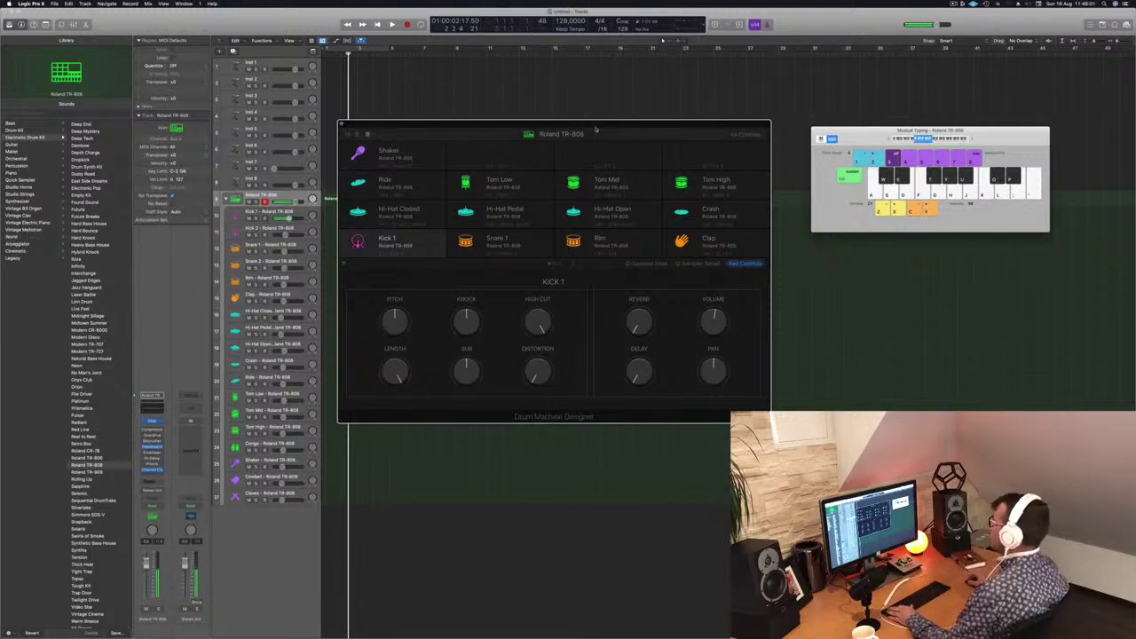
{"action": "left_click_drag", "start_coordinate": [596, 130], "coordinate": [668, 213]}
{"action": "left_click_drag", "start_coordinate": [987, 137], "coordinate": [1082, 201]}
{"action": "left_click_drag", "start_coordinate": [742, 214], "coordinate": [804, 195]}
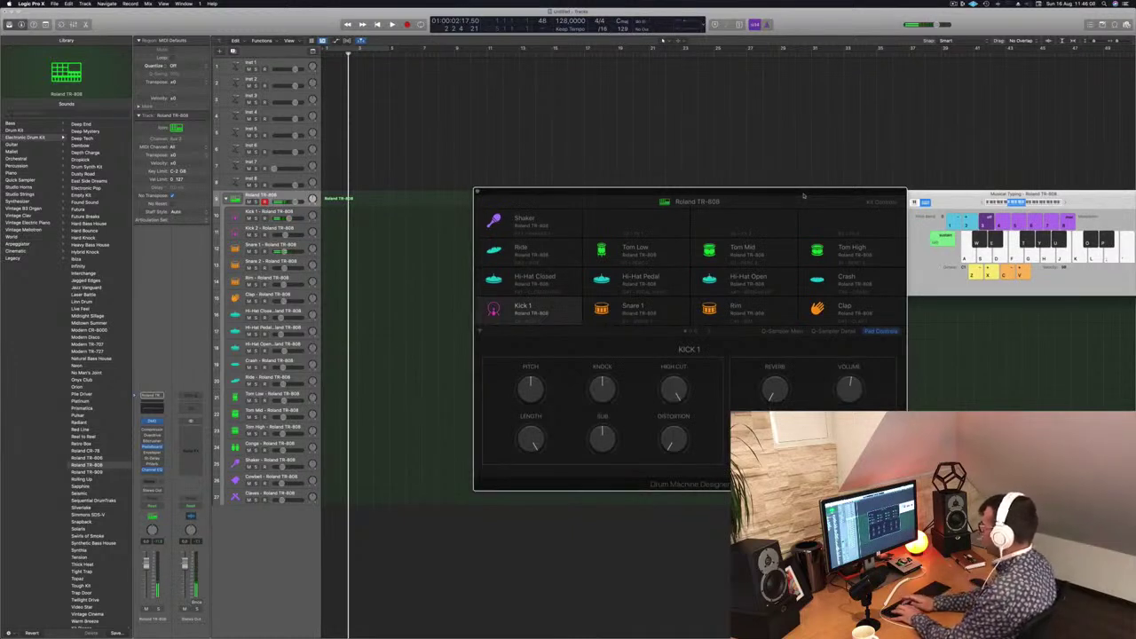
Record a kick and snare pattern on the Roland TR-808 track from bar 3 to bar 5
{"action": "key", "text": "space"}
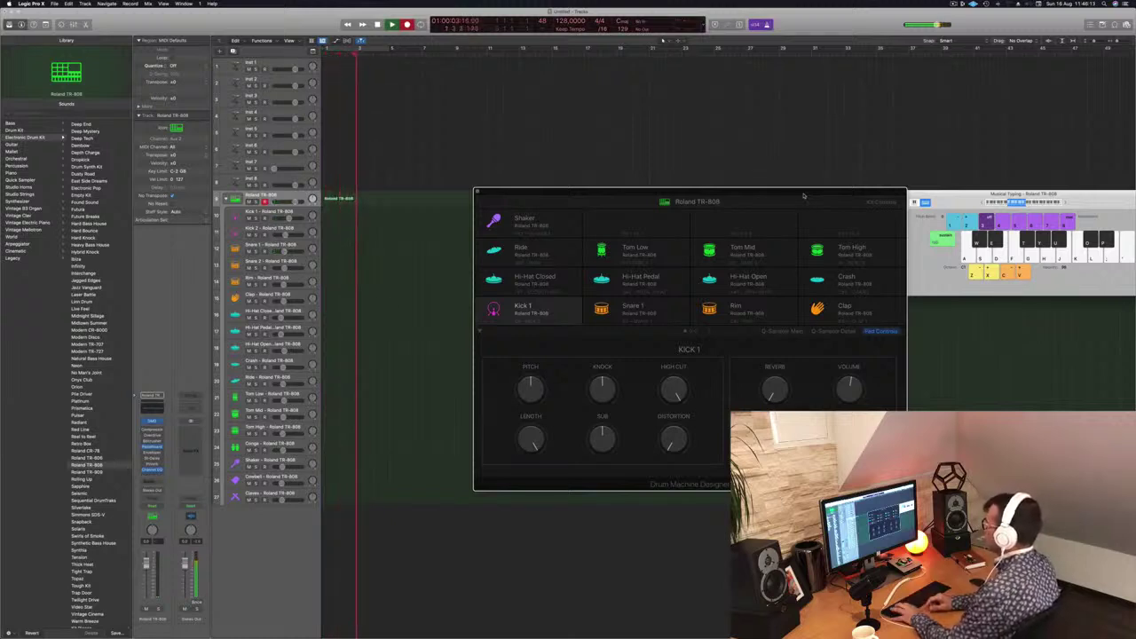
{"action": "key", "text": "a"}
{"action": "key", "text": "s"}
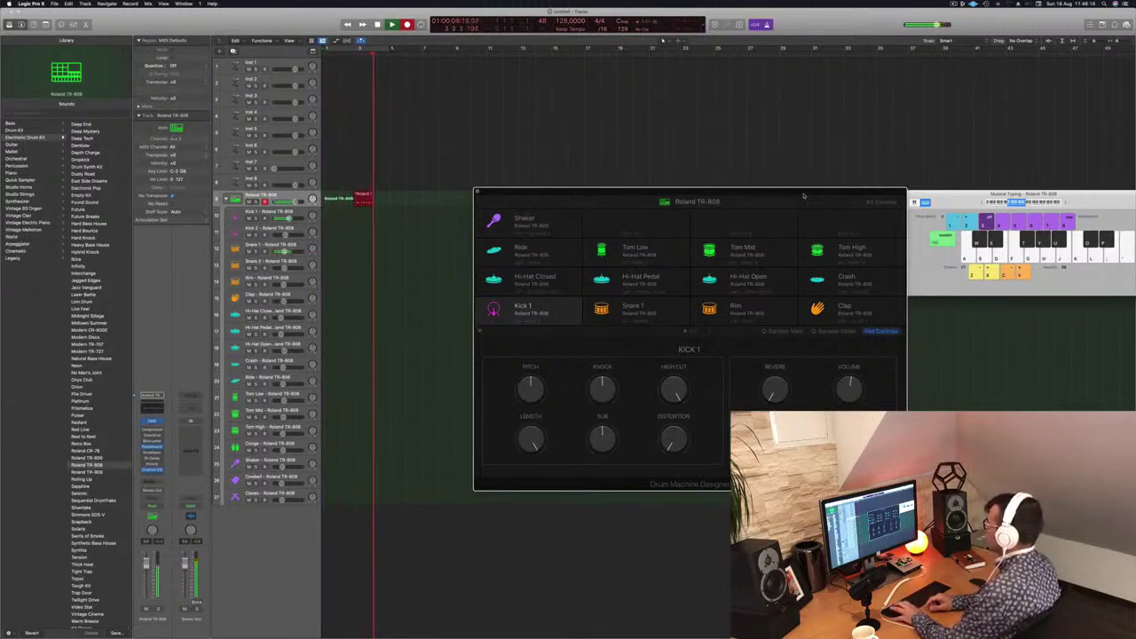
{"action": "key", "text": "a"}
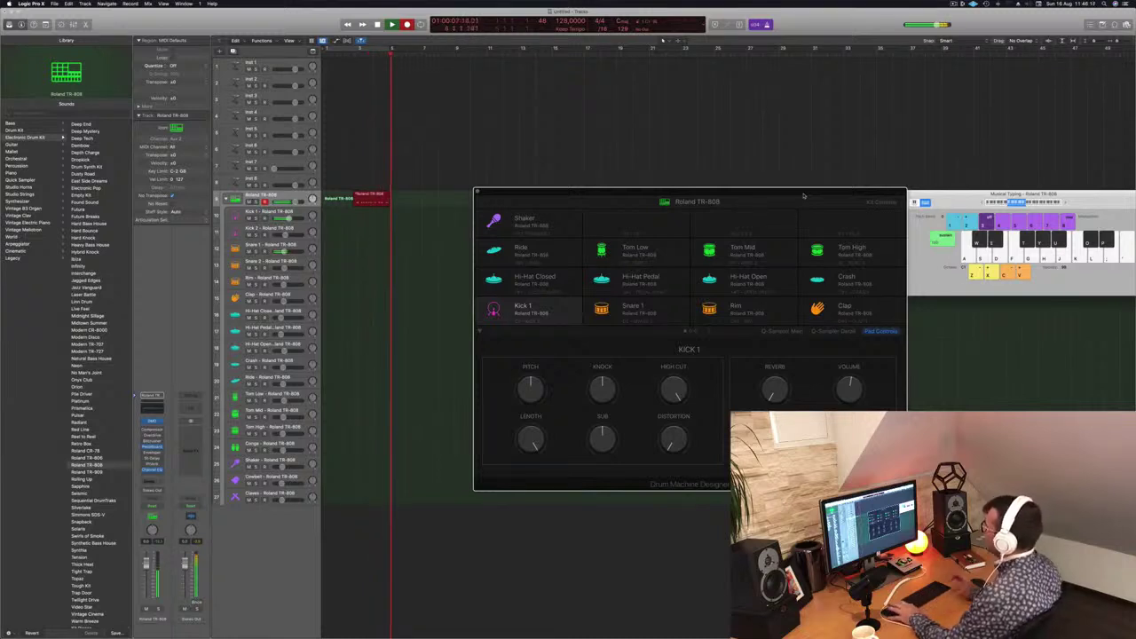
{"action": "key", "text": "space"}
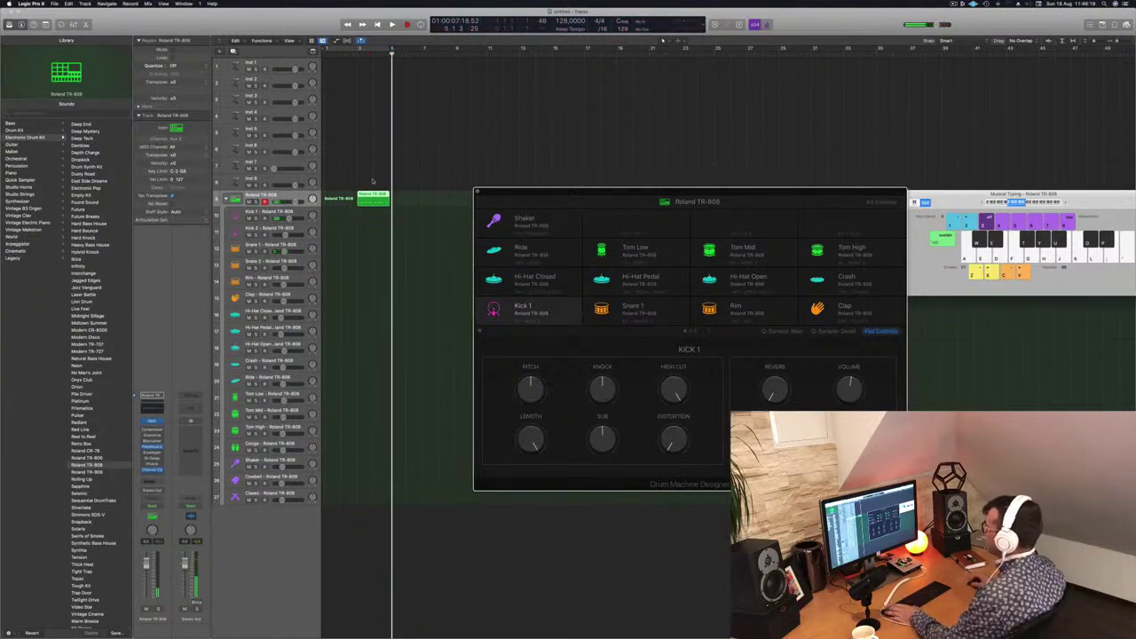
Move the recorded drum region to bar 1 and set the cycle range to bars 1 to 5
{"action": "key", "text": "space"}
{"action": "left_click_drag", "start_coordinate": [373, 197], "coordinate": [337, 199]}
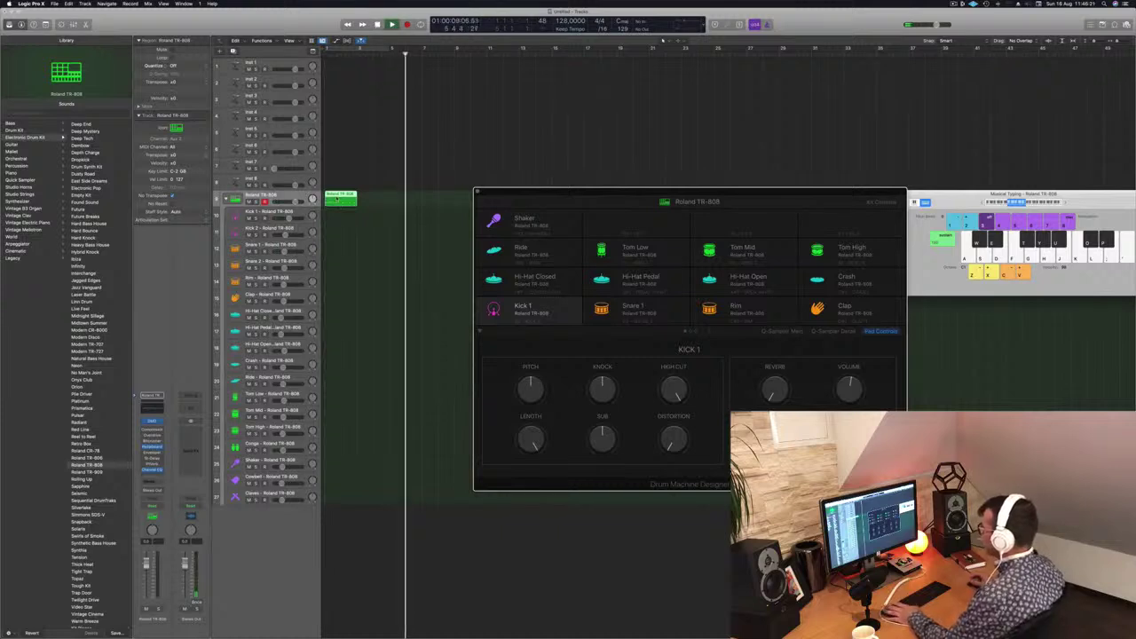
{"action": "key", "text": "space"}
{"action": "left_click", "coordinate": [380, 52]}
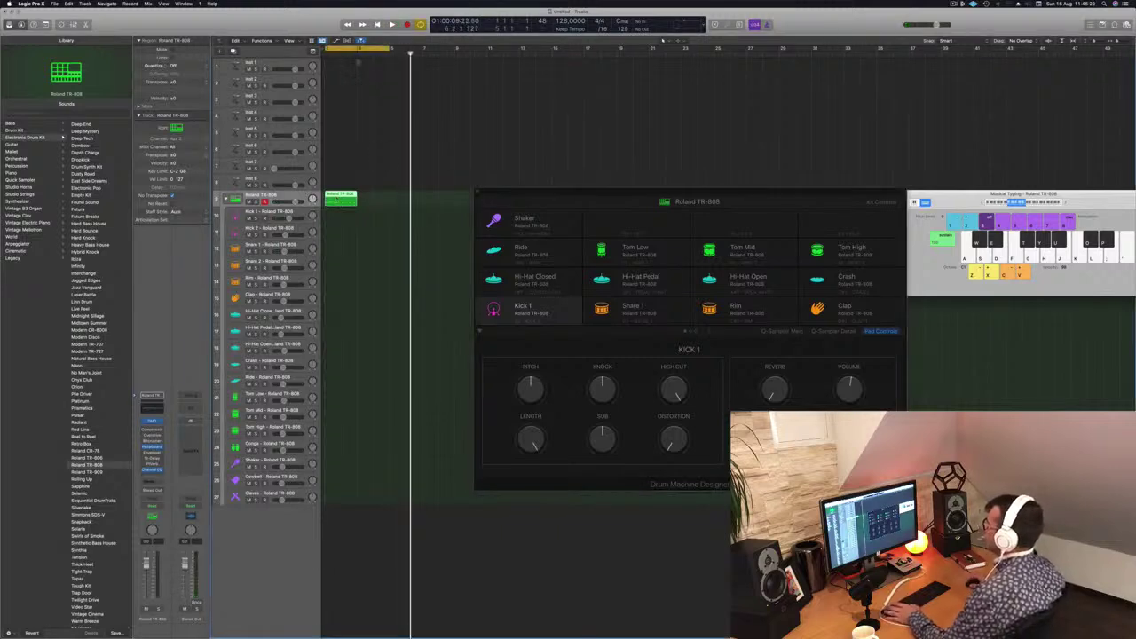
{"action": "key", "text": "Return"}
Copy the drum region to bar 3, join both regions into one, and play it
{"action": "left_click_drag", "start_coordinate": [341, 197], "coordinate": [373, 198]}
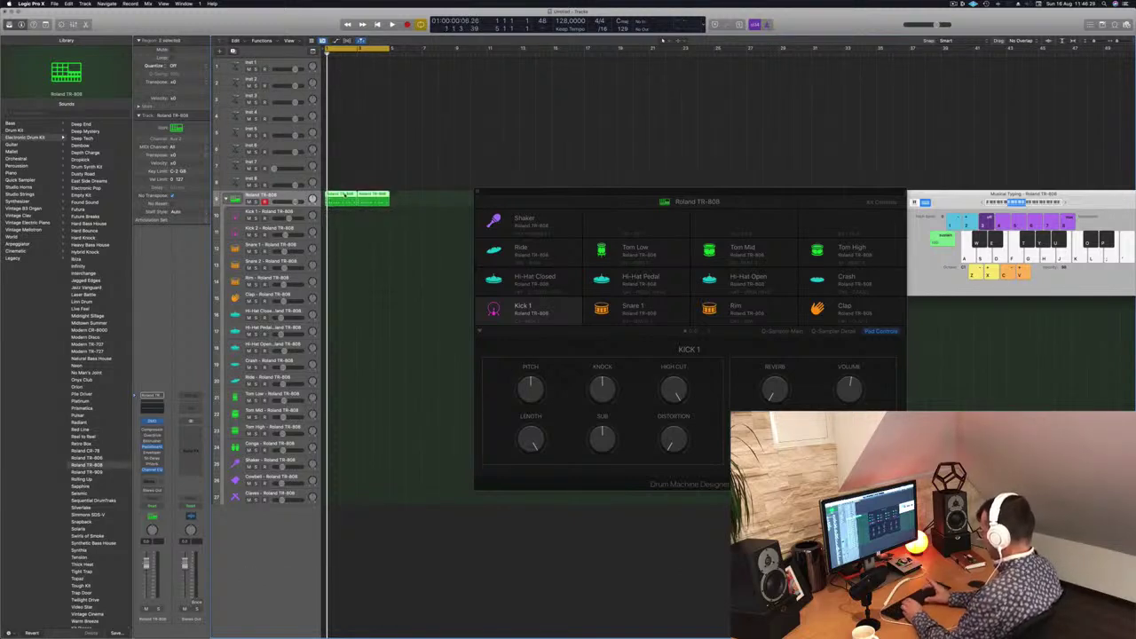
{"action": "key", "text": "super+k"}
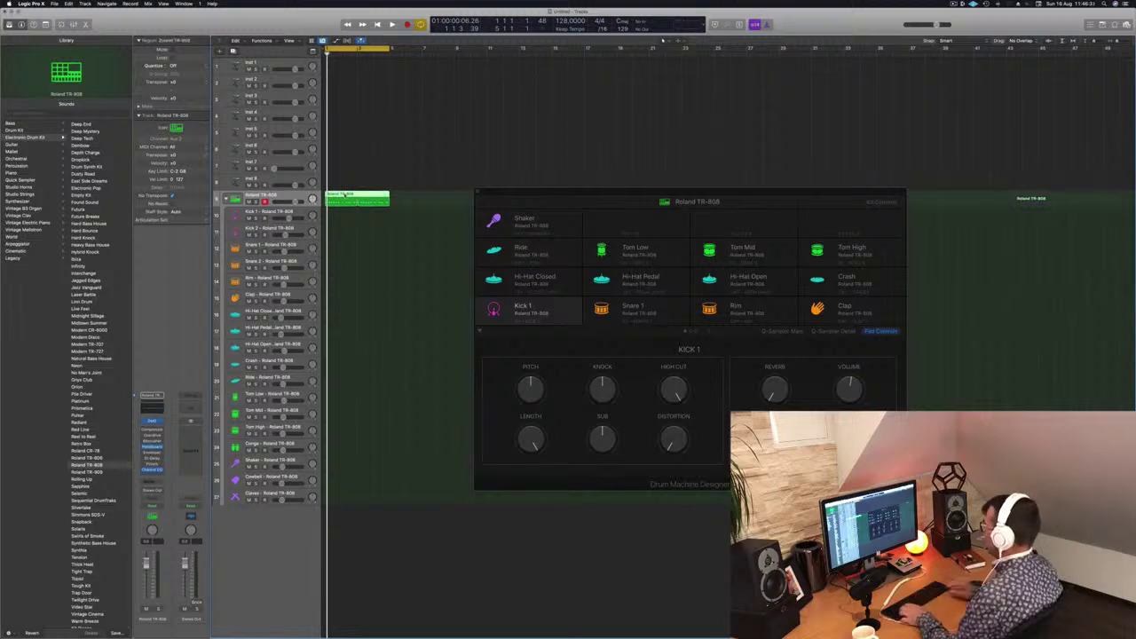
{"action": "key", "text": "space"}
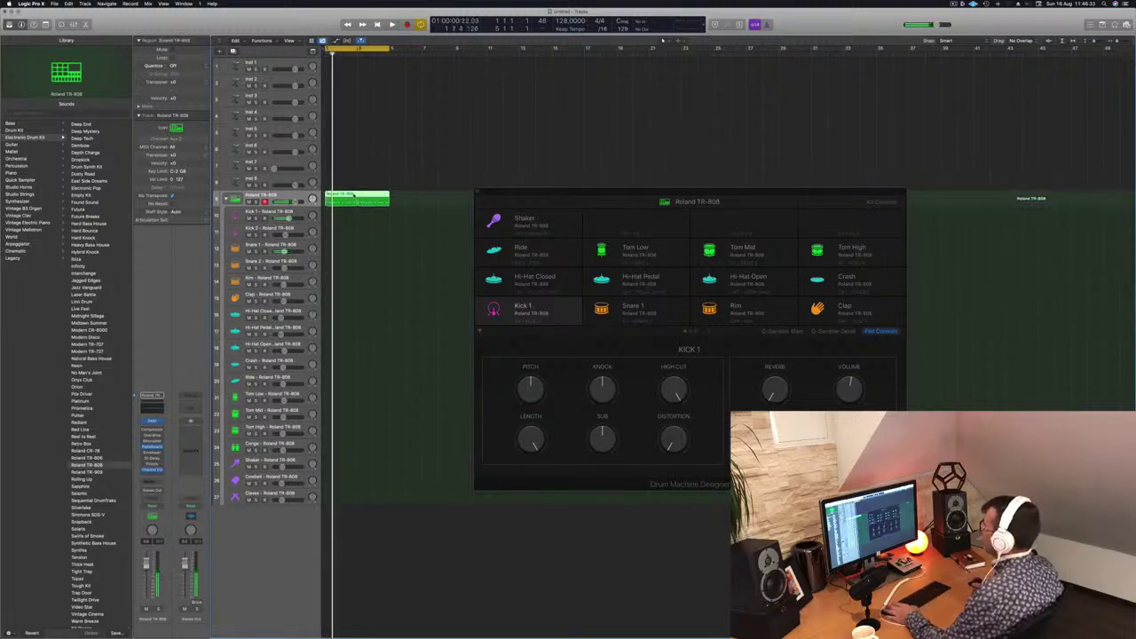
Open the joined drum region in the Piano Roll, enlarge its notes, and play it from the beginning
{"action": "double_click", "coordinate": [354, 196]}
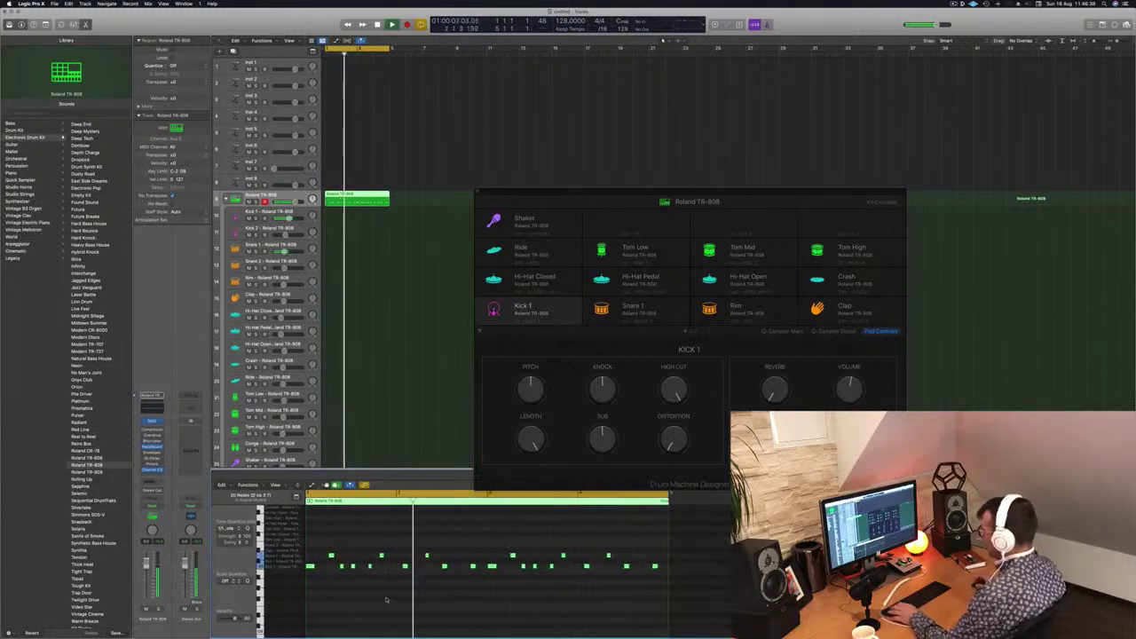
{"action": "key", "text": "space"}
{"action": "scroll", "coordinate": [387, 598], "scroll_direction": "up", "scroll_amount": 4}
{"action": "scroll", "coordinate": [392, 597], "scroll_direction": "left", "scroll_amount": 5}
{"action": "key", "text": "Return"}
{"action": "key", "text": "space"}
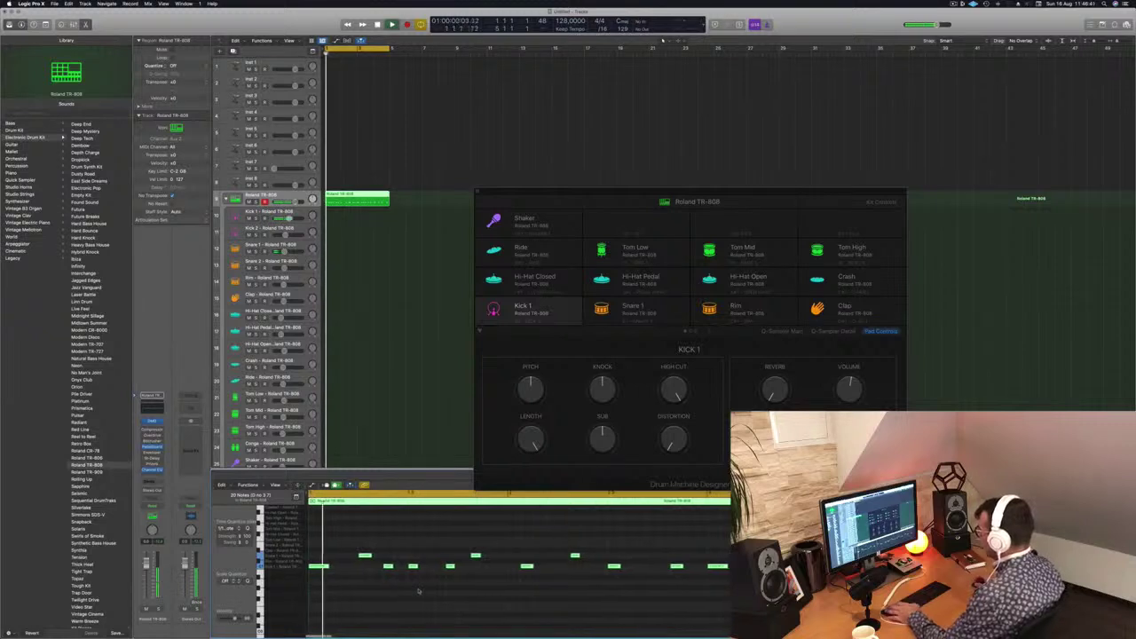
Shift the fourth kick, second snare, fifth kick and third snare notes slightly earlier to tighten their timing
{"action": "left_click", "coordinate": [450, 566]}
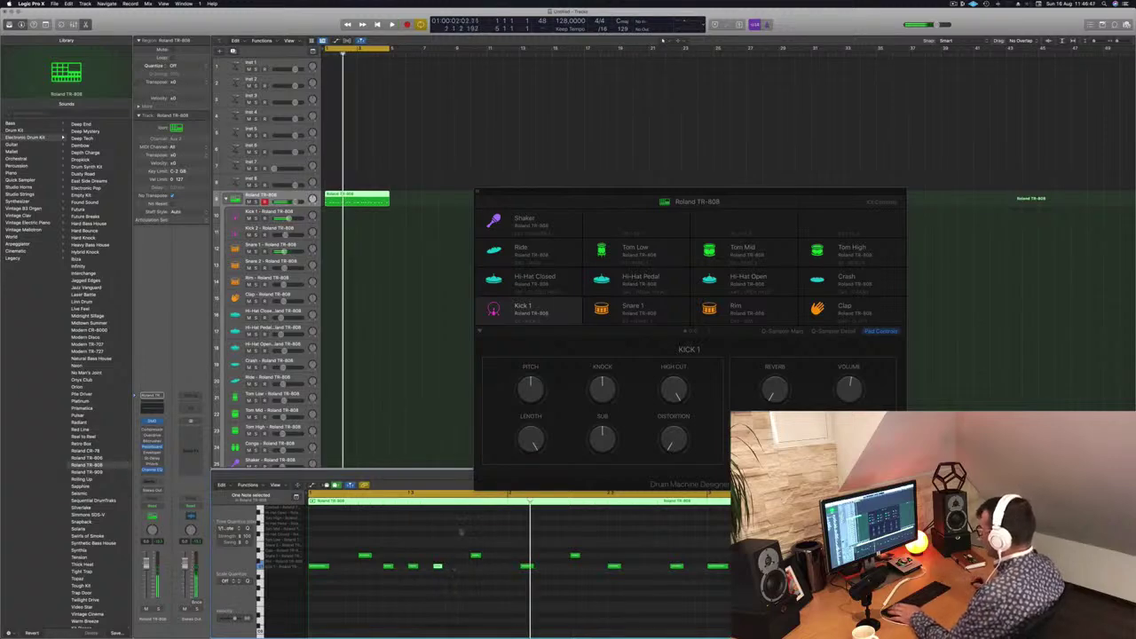
{"action": "left_click", "coordinate": [476, 556]}
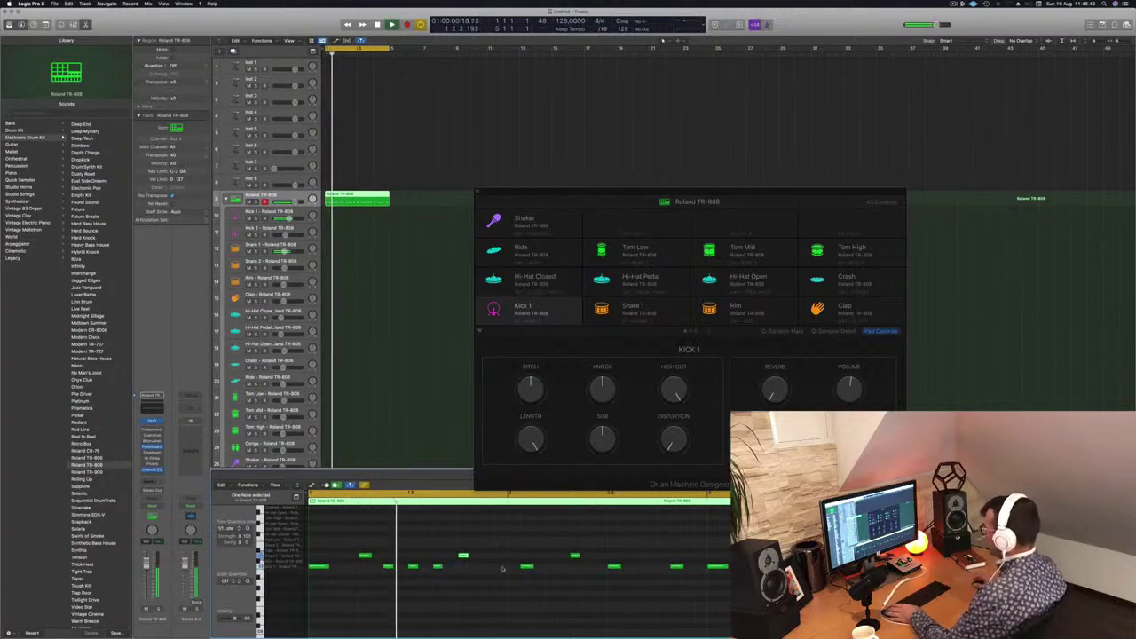
{"action": "left_click", "coordinate": [527, 567]}
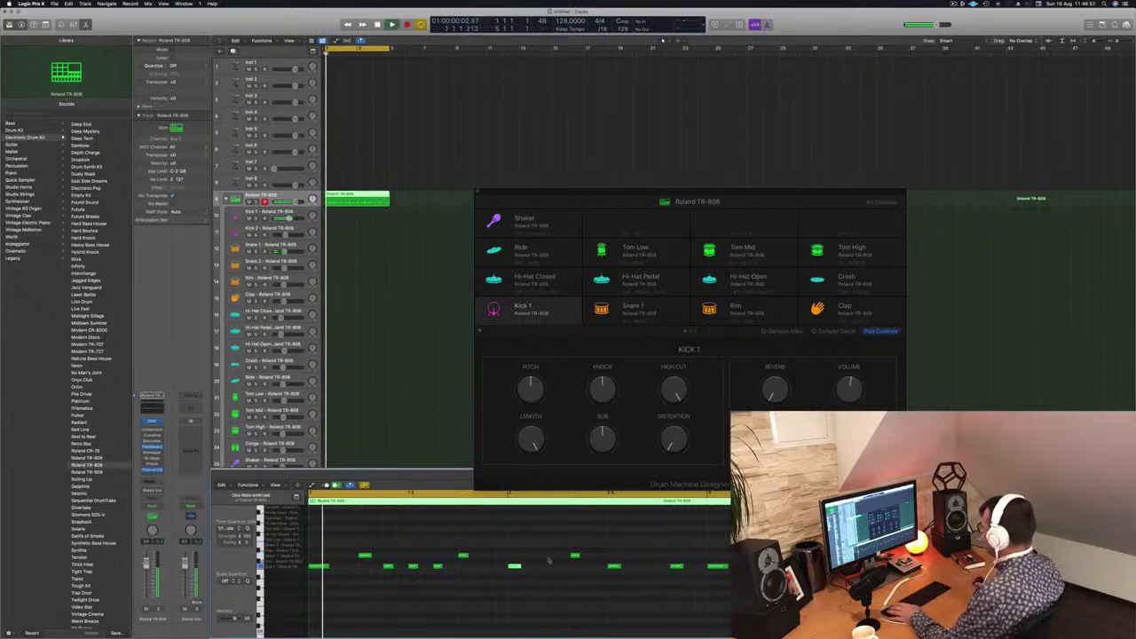
{"action": "left_click", "coordinate": [575, 556]}
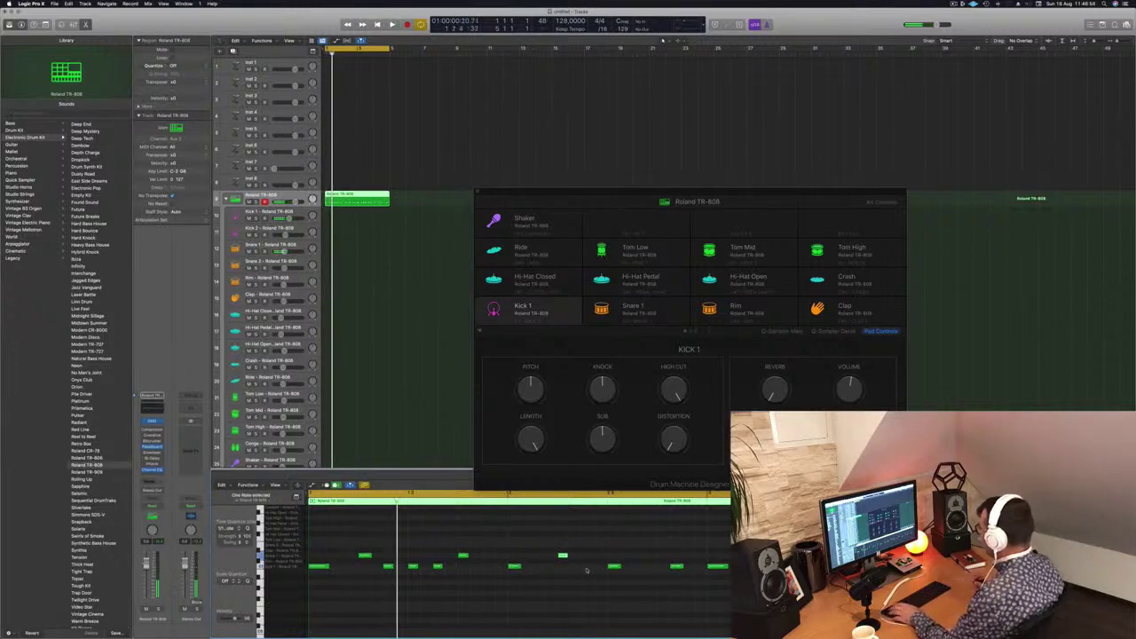
Tighten the following kick notes and duplicate a snare hit late in bar 2
{"action": "scroll", "coordinate": [551, 570], "scroll_direction": "down", "scroll_amount": 1}
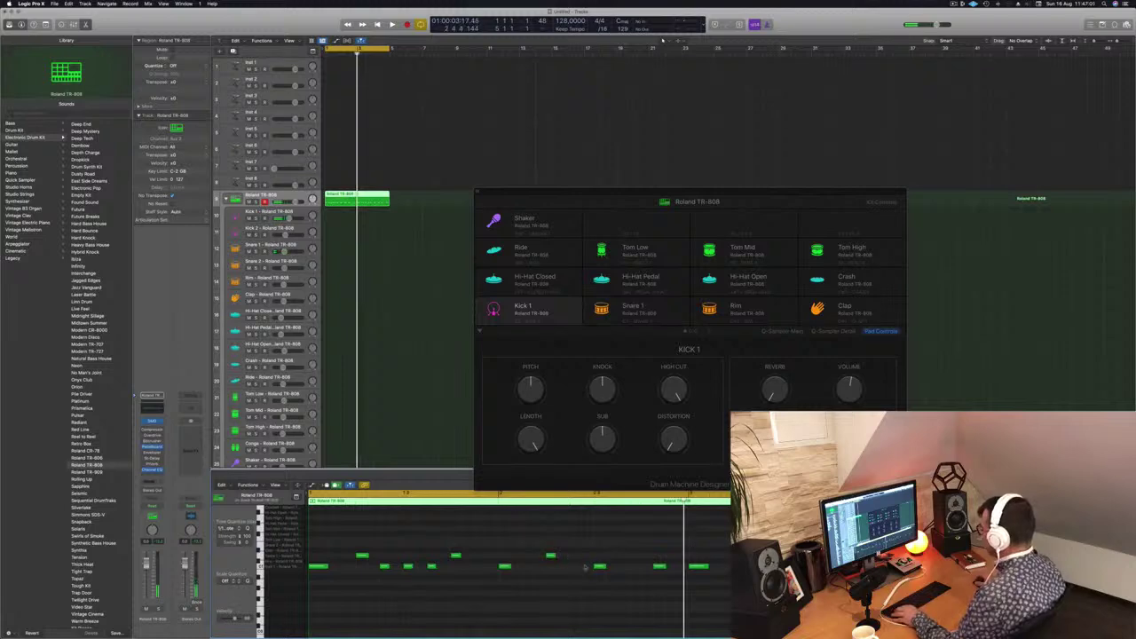
{"action": "left_click_drag", "start_coordinate": [600, 567], "coordinate": [577, 571]}
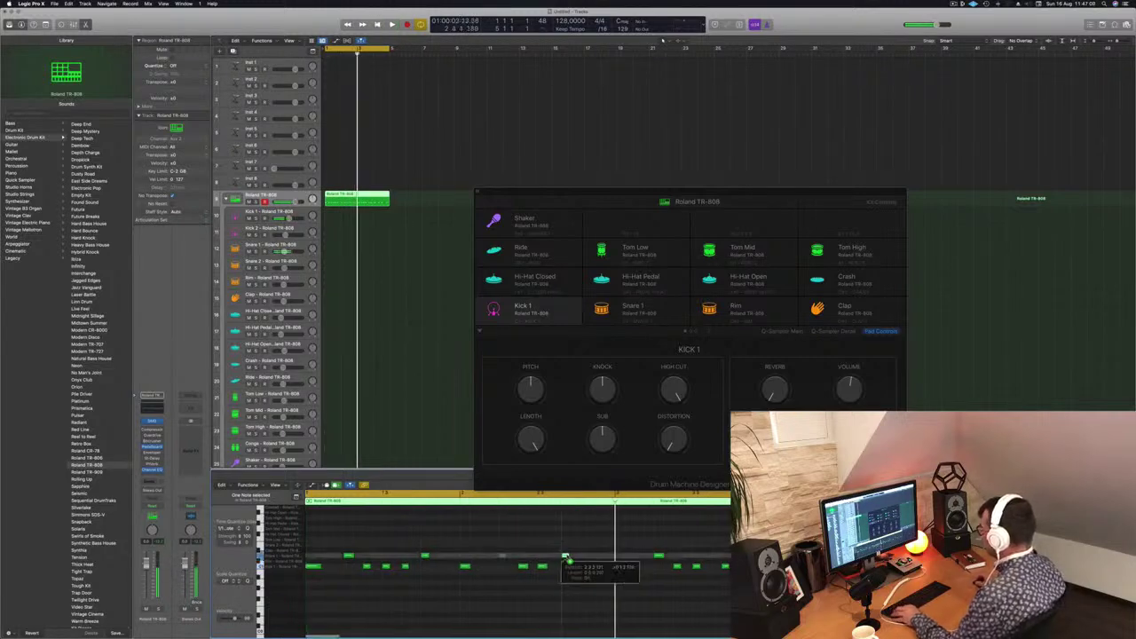
{"action": "left_click", "coordinate": [578, 555]}
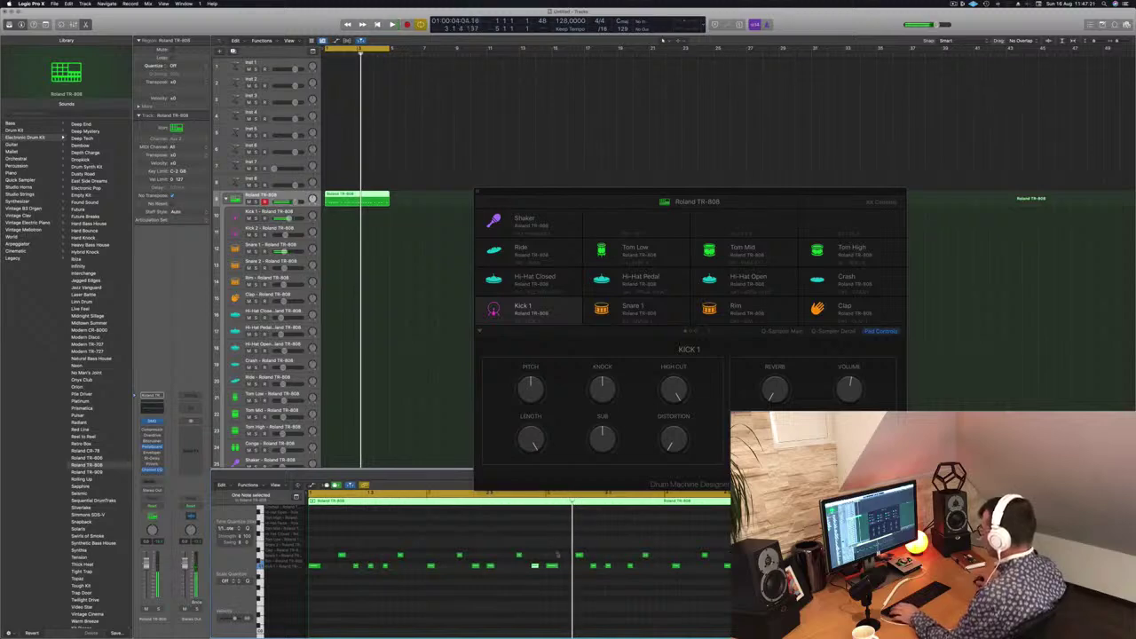
Delete all notes from bar 3 onward and copy the corrected two-bar pattern to bar 3
{"action": "left_click_drag", "start_coordinate": [545, 551], "coordinate": [737, 583]}
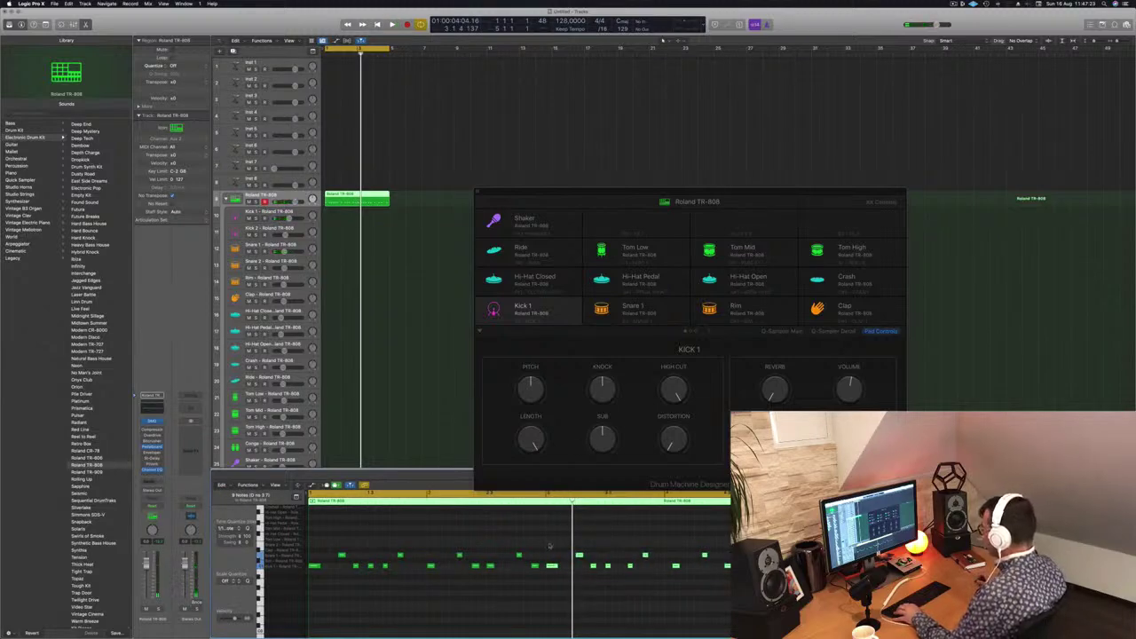
{"action": "key", "text": "Delete"}
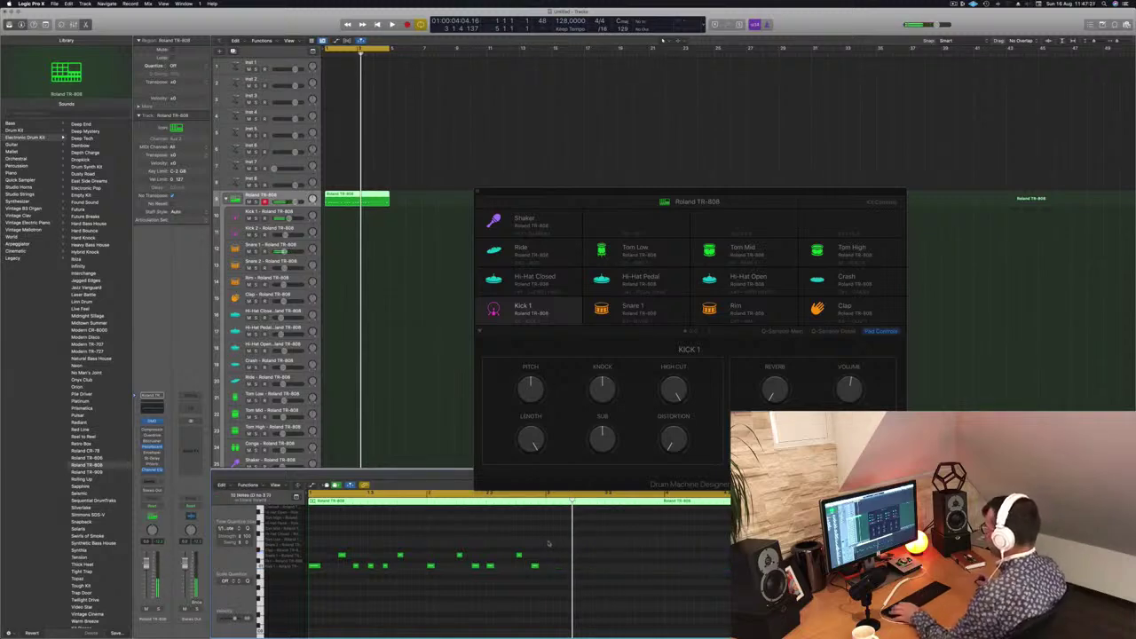
{"action": "key", "text": "super+a"}
{"action": "left_click_drag", "start_coordinate": [315, 566], "coordinate": [551, 568]}
Play the loop and remove the extra kick notes from the first two bars
{"action": "key", "text": "space"}
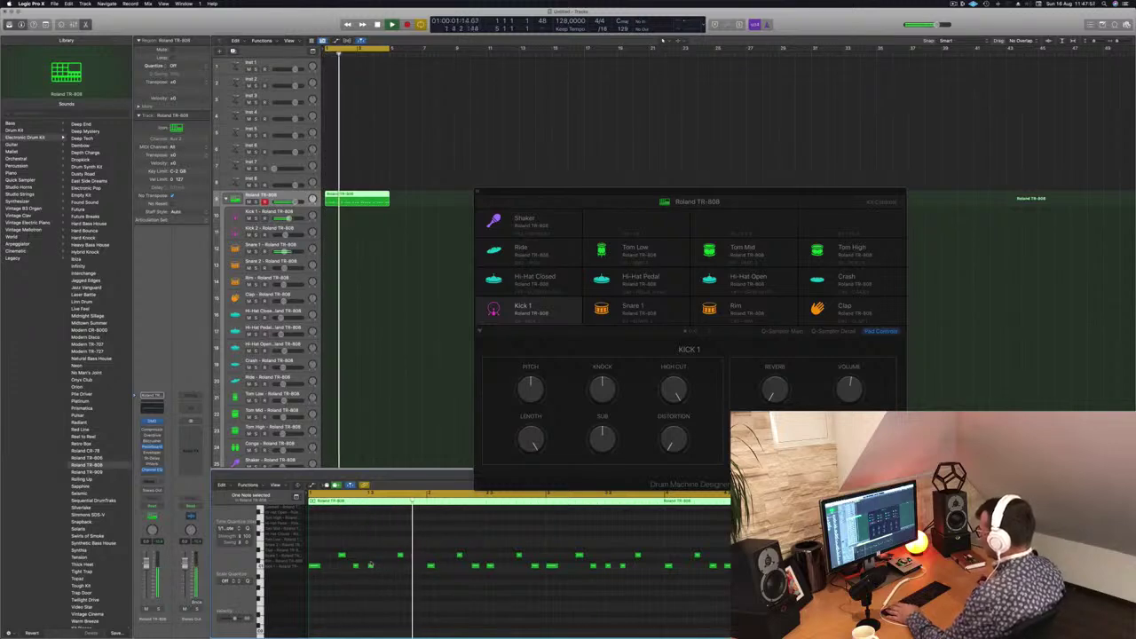
{"action": "key", "text": "space"}
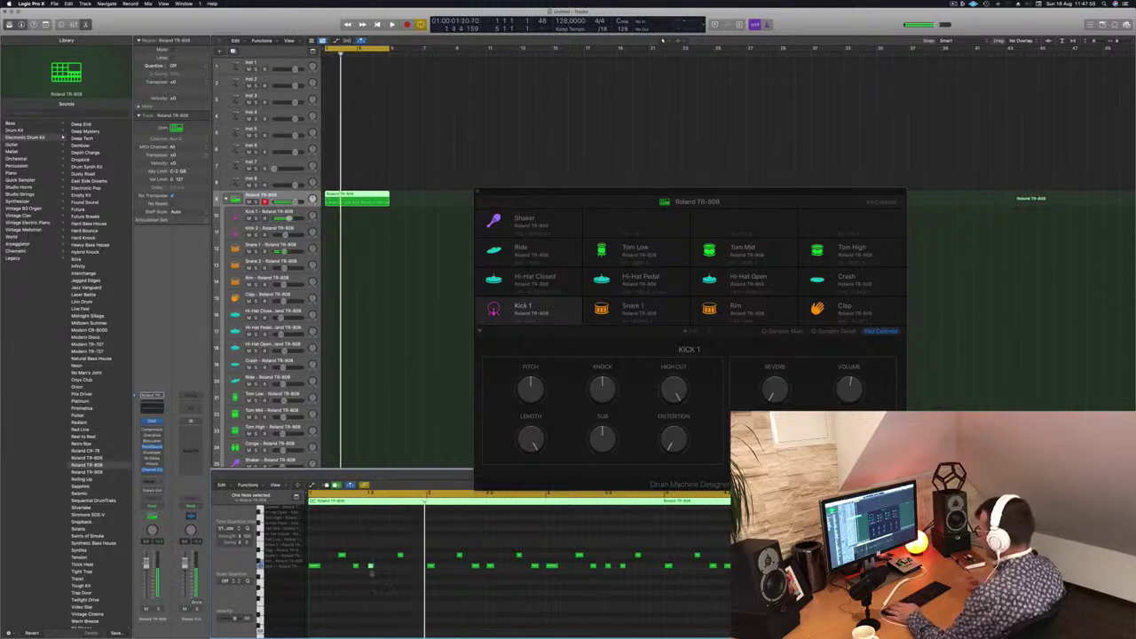
{"action": "key", "text": "space"}
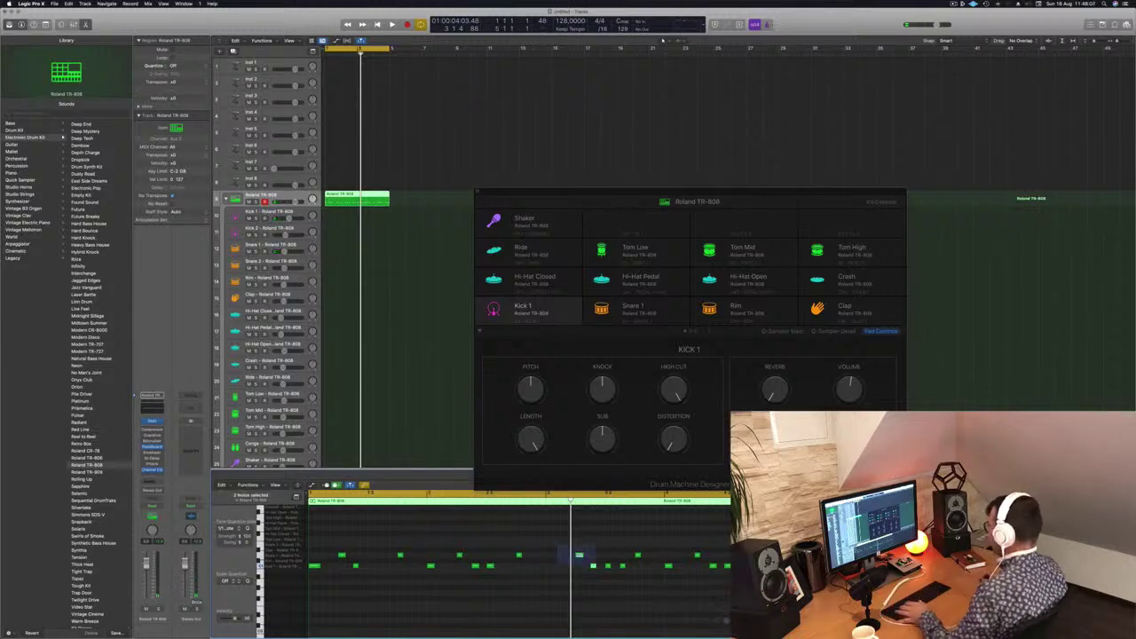
Replace the notes from bar 3 onward with a copy of the thinned-out first two bars and play the result
{"action": "left_click_drag", "start_coordinate": [595, 566], "coordinate": [774, 623]}
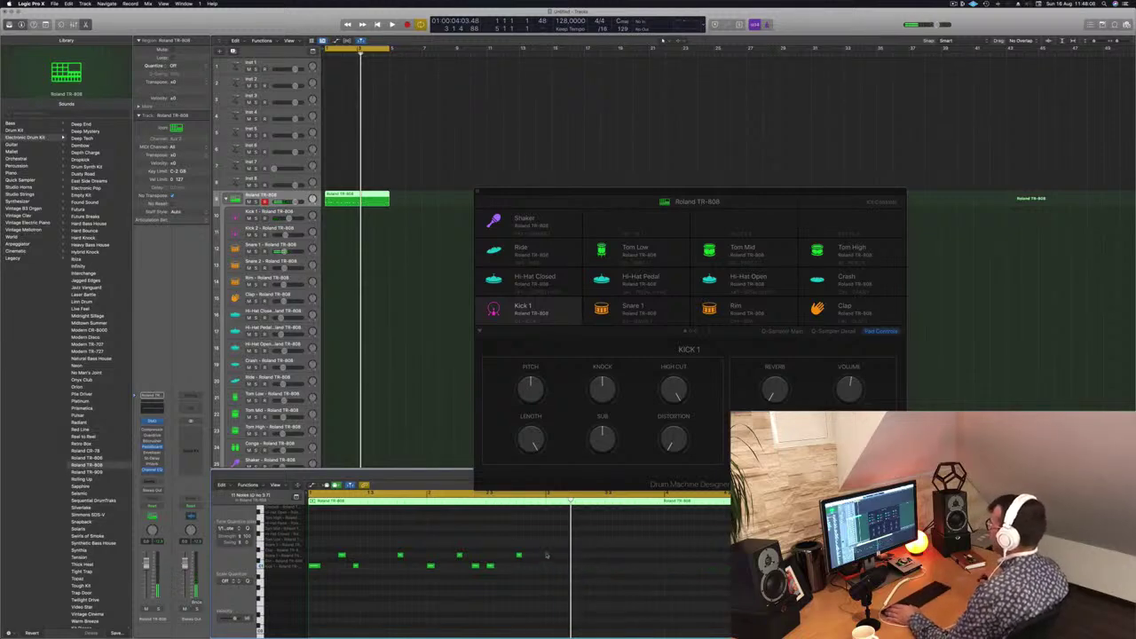
{"action": "left_click_drag", "start_coordinate": [547, 543], "coordinate": [306, 586]}
{"action": "left_click_drag", "start_coordinate": [315, 566], "coordinate": [553, 573]}
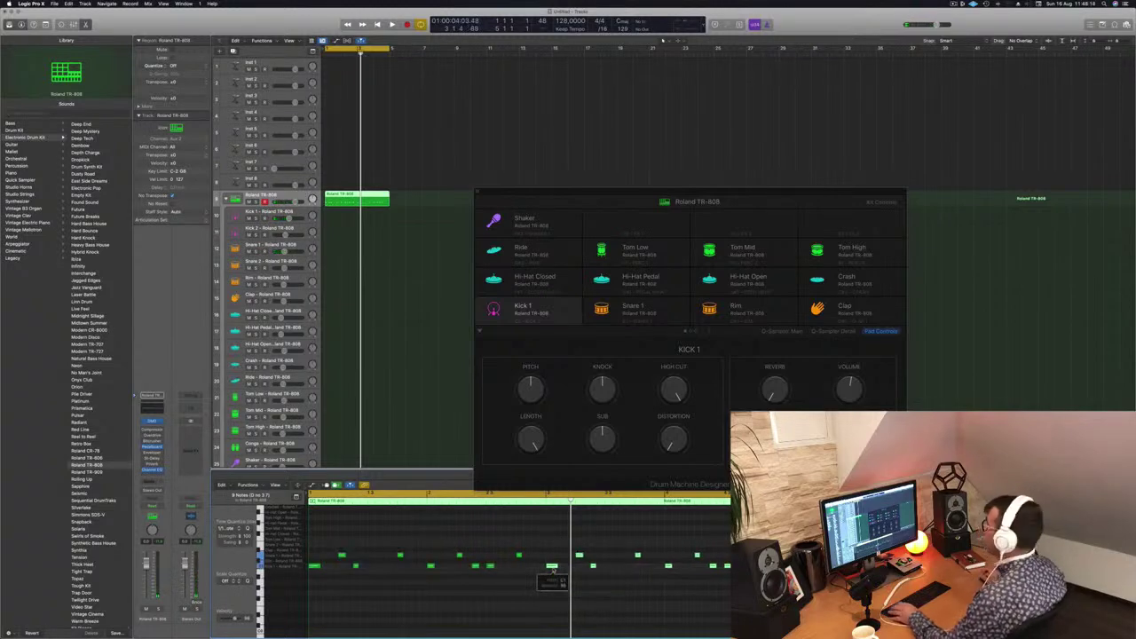
{"action": "key", "text": "space"}
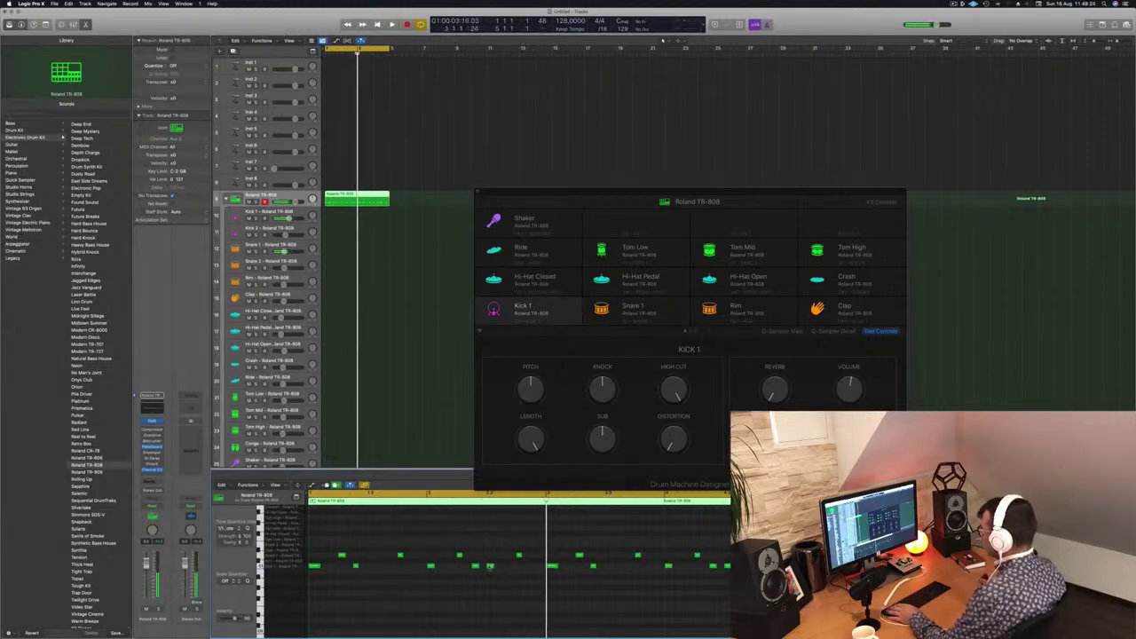
Shift the last kick of bar 2 later and replace the notes from bar 3 onward with the updated two-bar pattern
{"action": "left_click_drag", "start_coordinate": [489, 566], "coordinate": [493, 566]}
{"action": "key", "text": "space"}
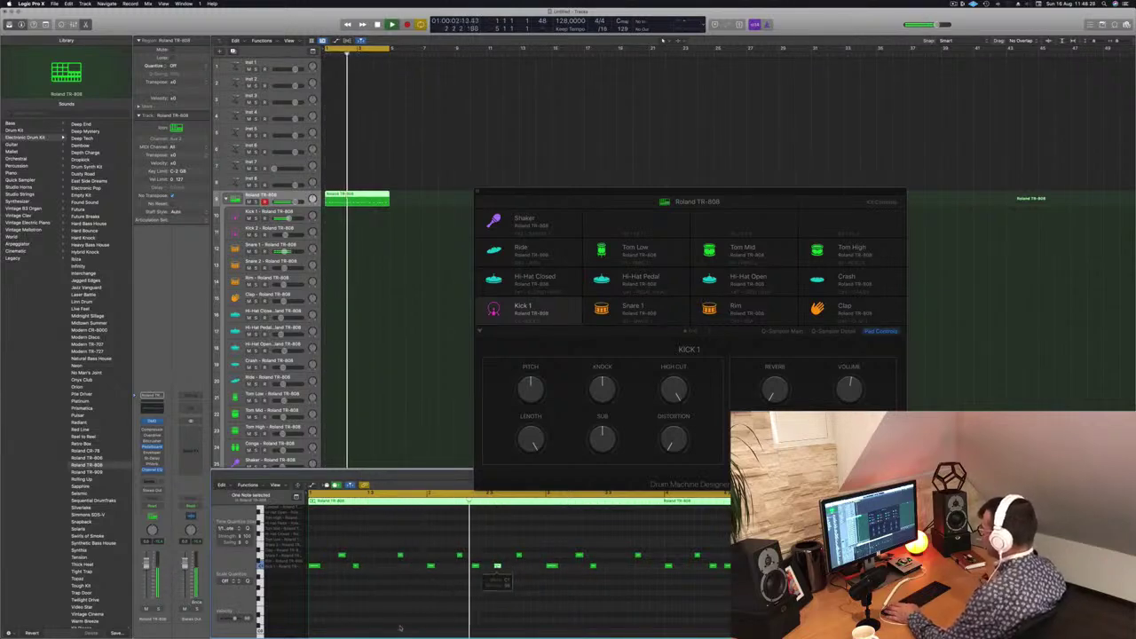
{"action": "left_click_drag", "start_coordinate": [497, 565], "coordinate": [504, 565]}
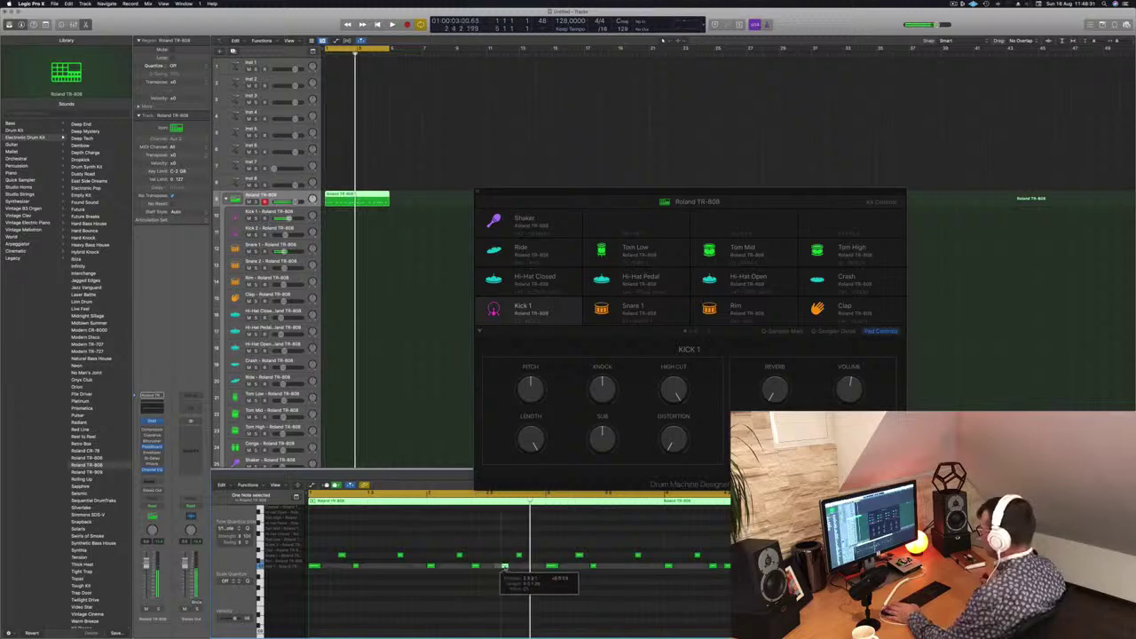
{"action": "key", "text": "space"}
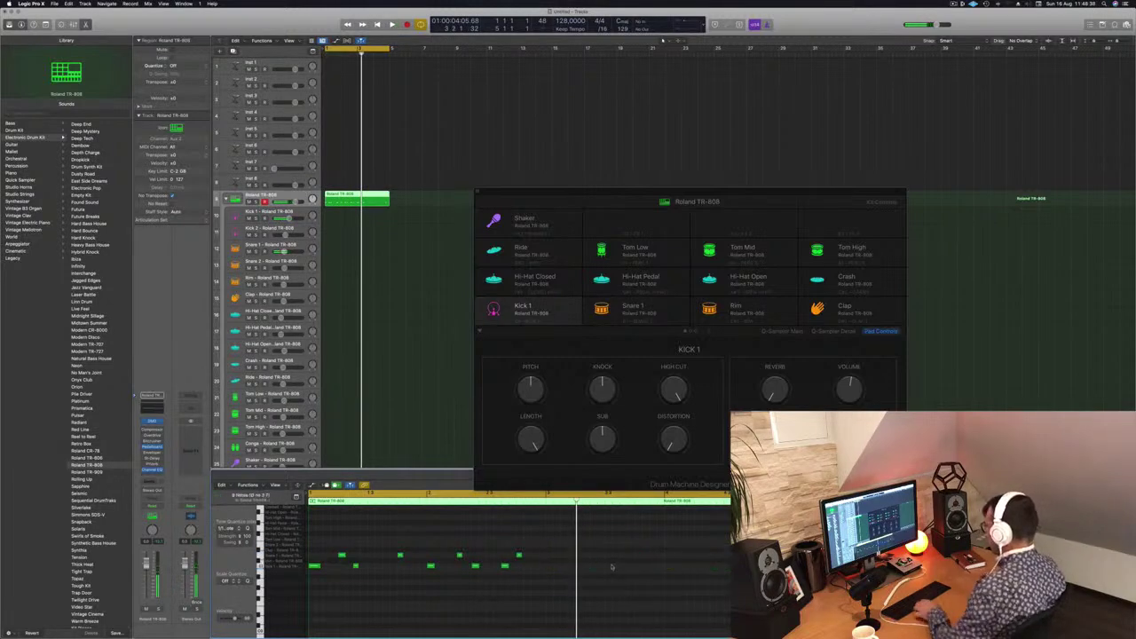
{"action": "left_click_drag", "start_coordinate": [601, 540], "coordinate": [314, 568]}
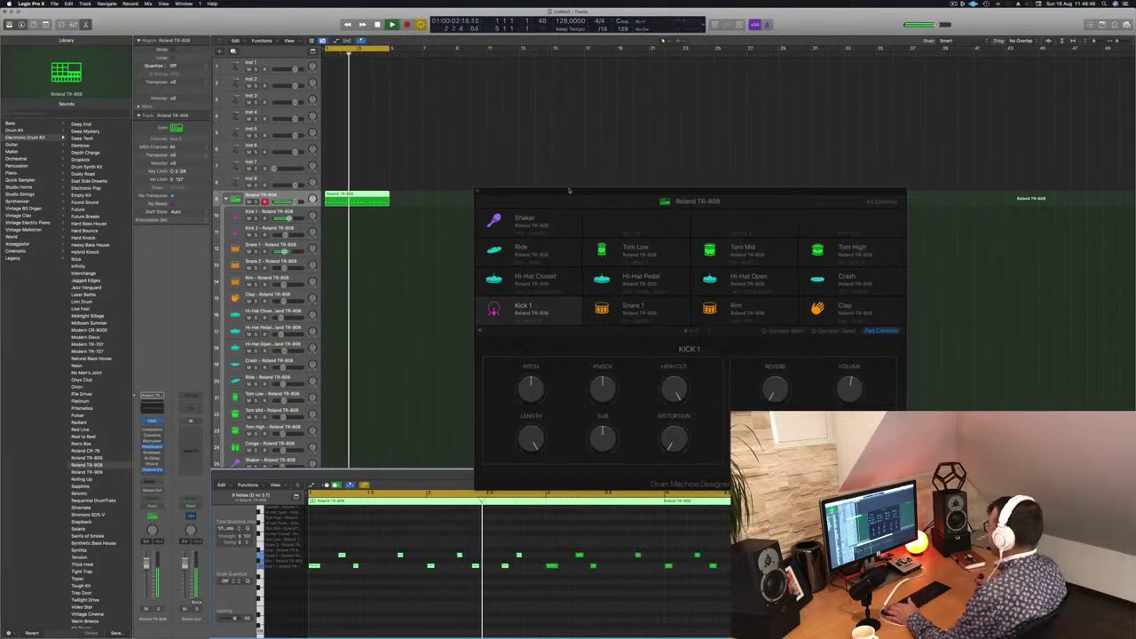
Move the drum kit window clear of the Piano Roll and return playback to the beginning
{"action": "left_click_drag", "start_coordinate": [569, 190], "coordinate": [620, 139]}
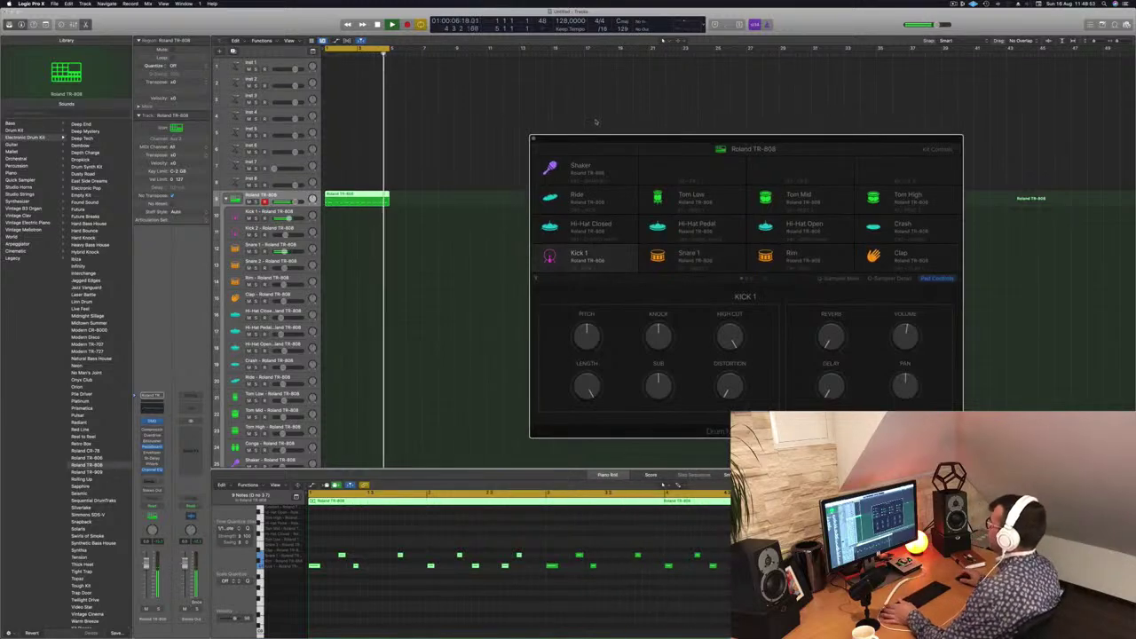
{"action": "key", "text": "Return"}
{"action": "left_click_drag", "start_coordinate": [613, 138], "coordinate": [648, 129]}
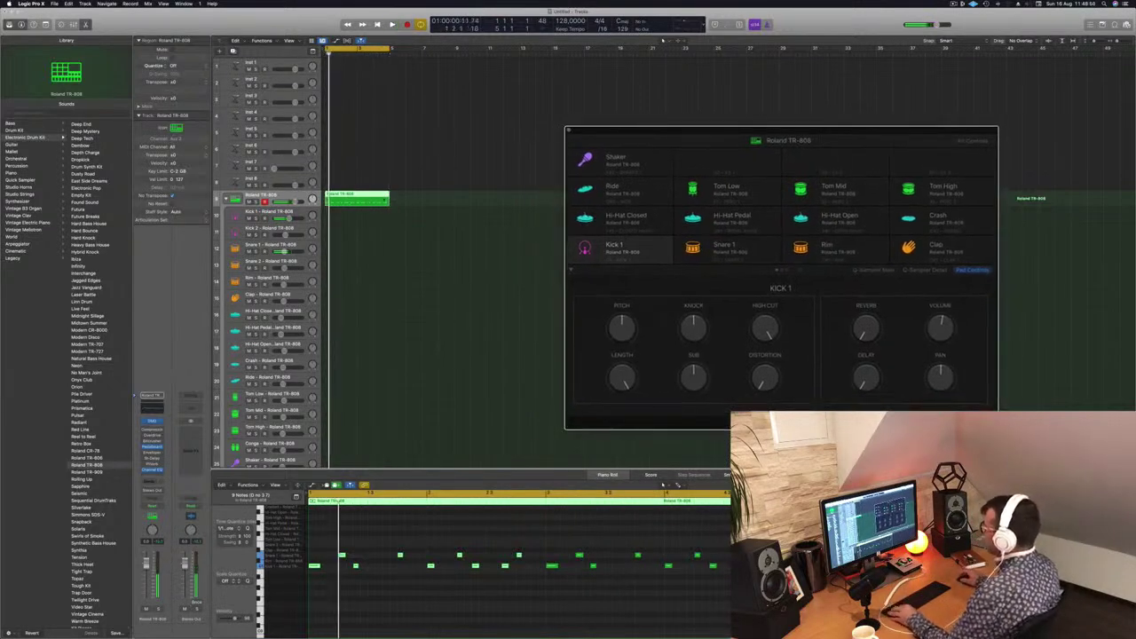
Place the drum region on the Kick 1 track with a copy on Snare 1, and delete the snare notes from the kick region
{"action": "left_click_drag", "start_coordinate": [356, 200], "coordinate": [357, 247]}
{"action": "left_click_drag", "start_coordinate": [323, 540], "coordinate": [719, 557]}
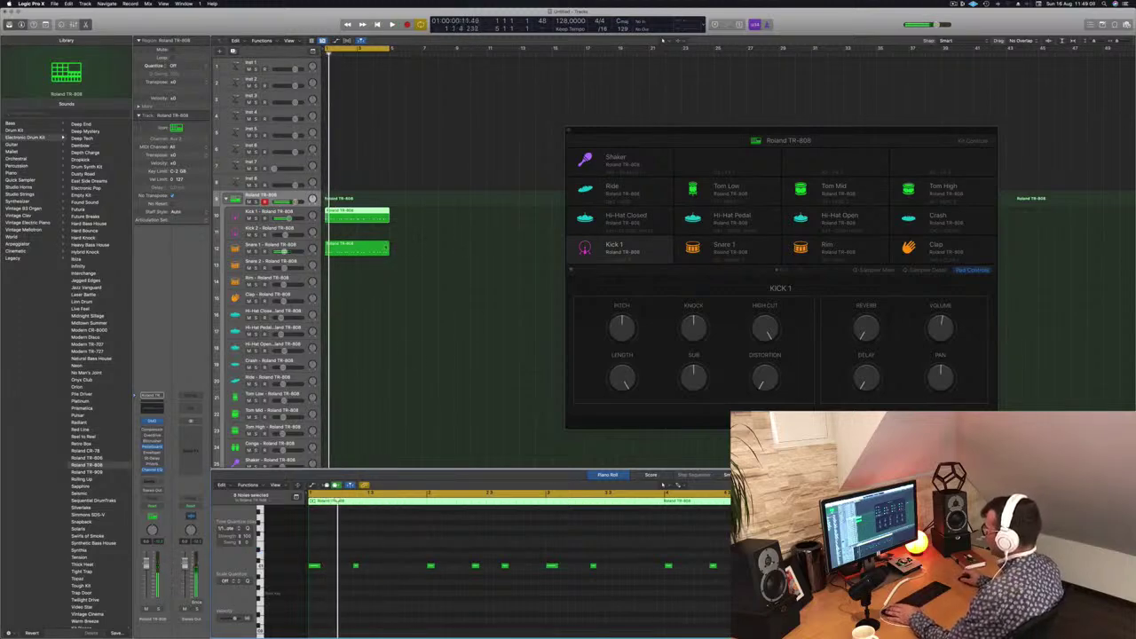
Mute the Snare 1 track and transpose all the kick notes down to Kick 1's labelled key
{"action": "left_click", "coordinate": [386, 248]}
{"action": "key", "text": "ctrl+m"}
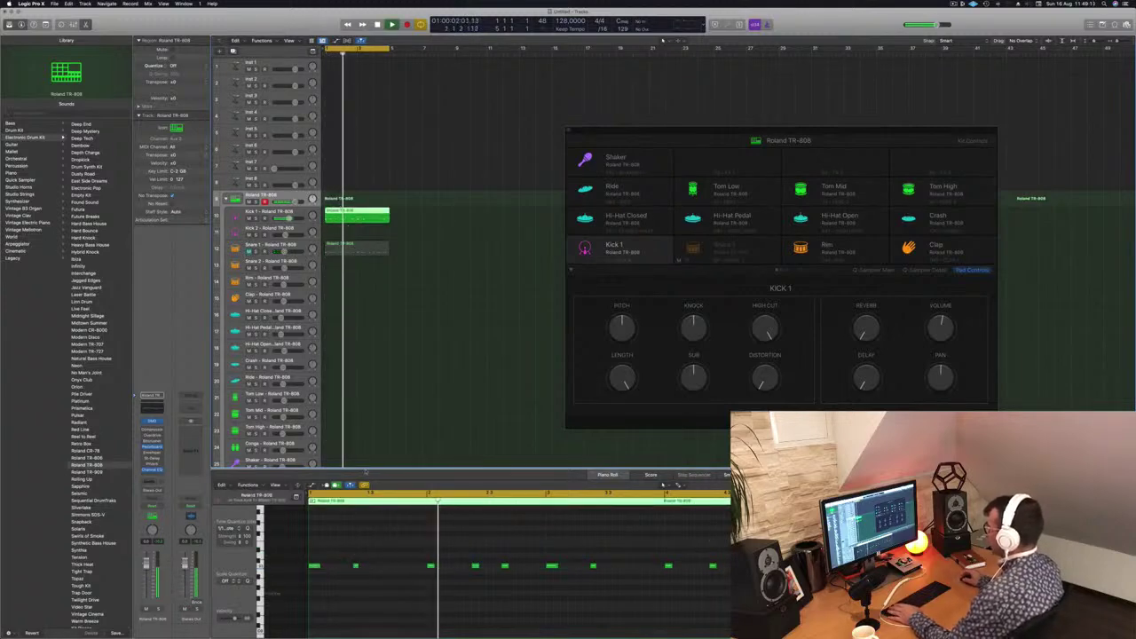
{"action": "left_click", "coordinate": [395, 588]}
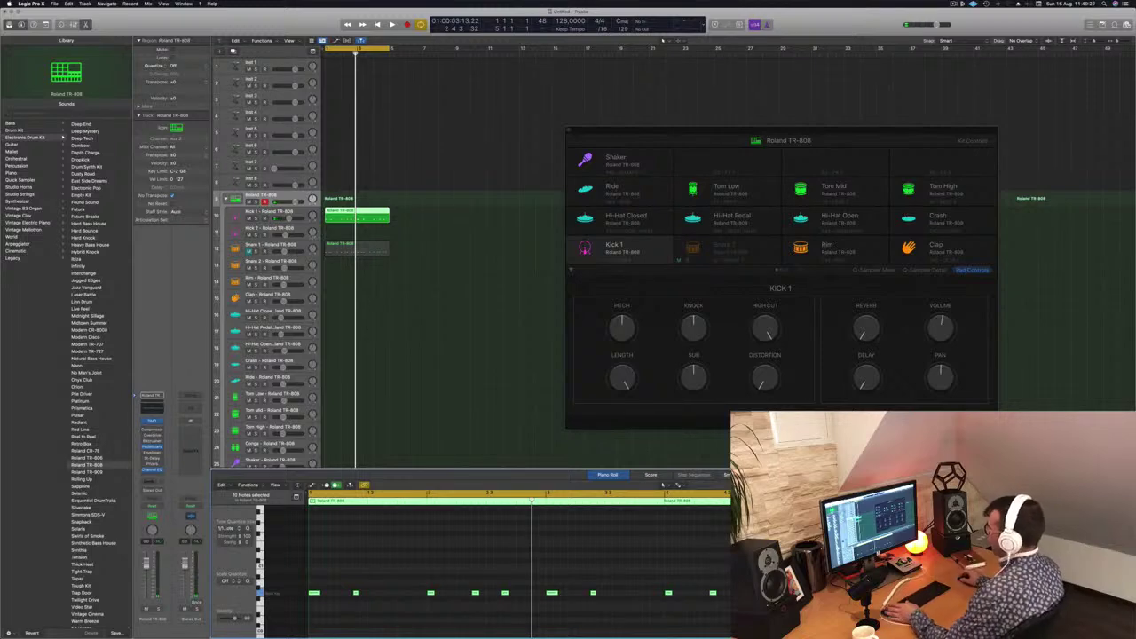
Inspect Kick 1's Quick Sampler beside the Piano Roll, audition the kick notes at a different pitch during playback, and close the sampler
{"action": "key", "text": "Down"}
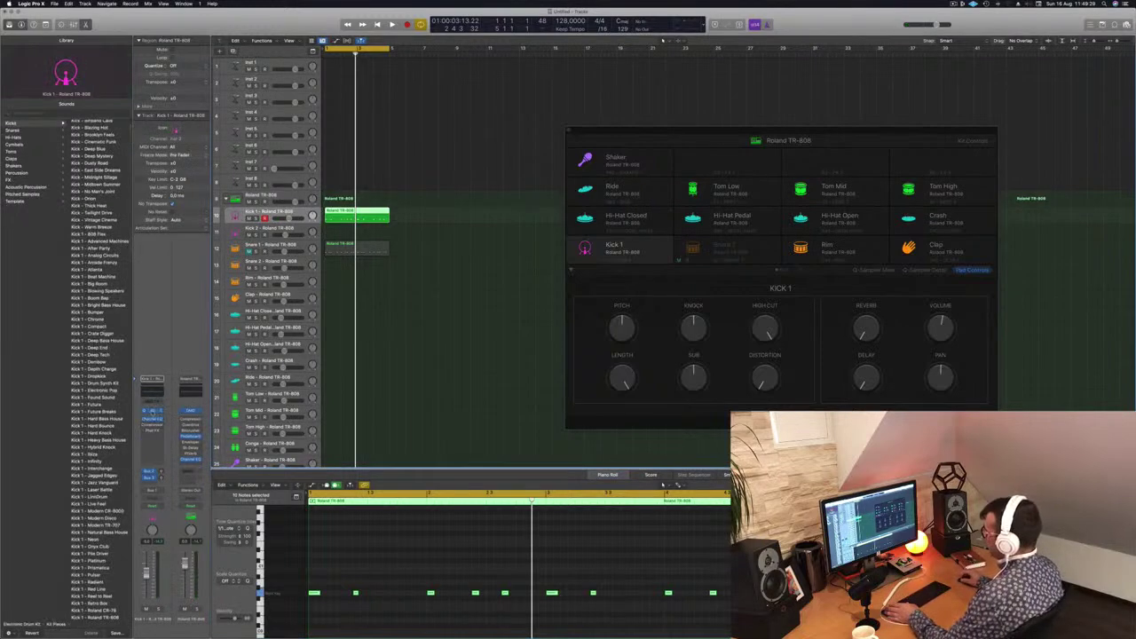
{"action": "key", "text": "v"}
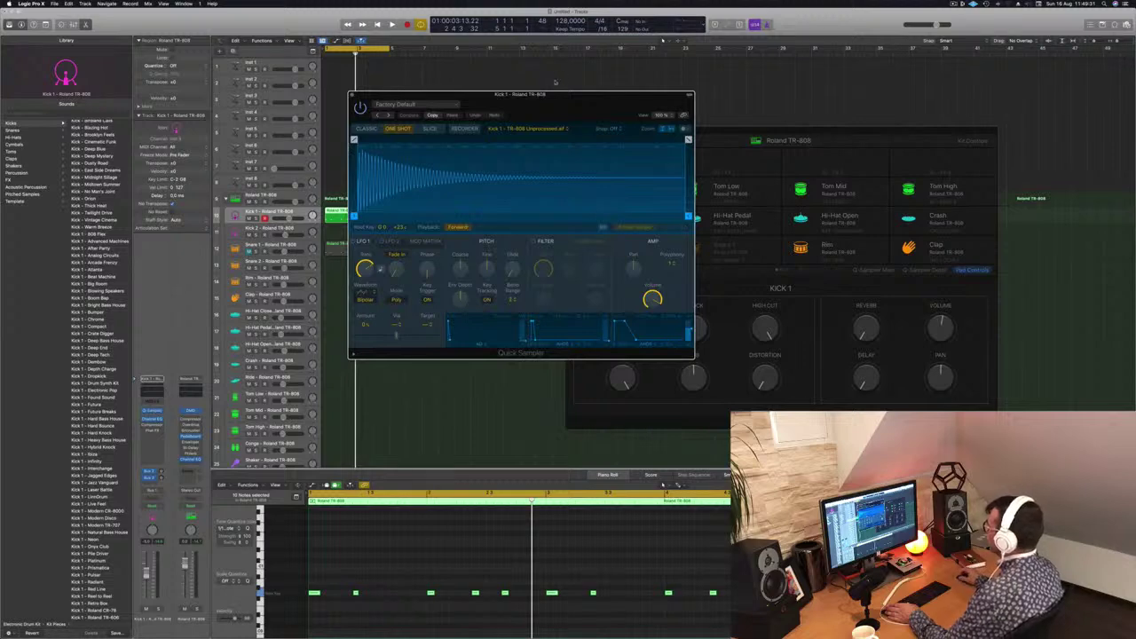
{"action": "left_click_drag", "start_coordinate": [555, 94], "coordinate": [879, 139]}
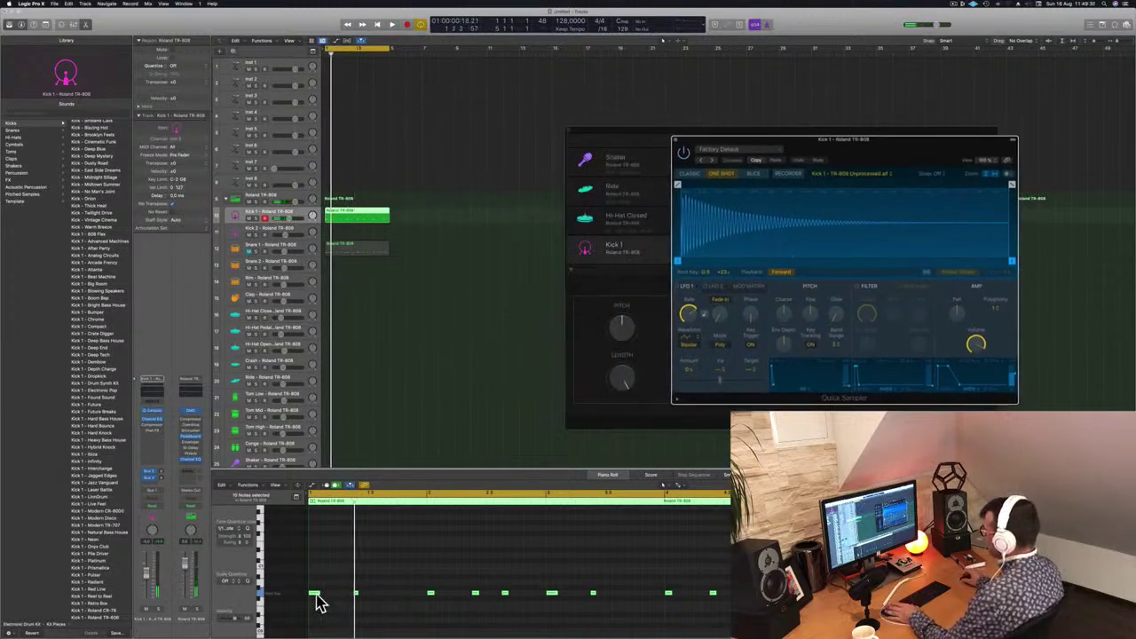
{"action": "key", "text": "space"}
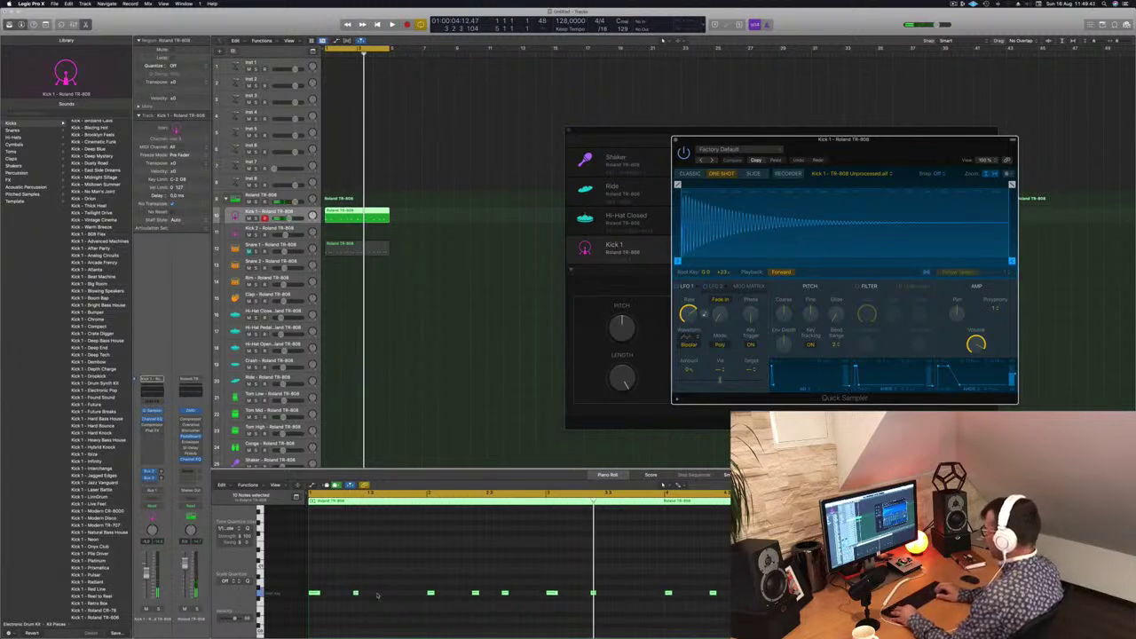
{"action": "scroll", "coordinate": [376, 594], "scroll_direction": "down", "scroll_amount": 1}
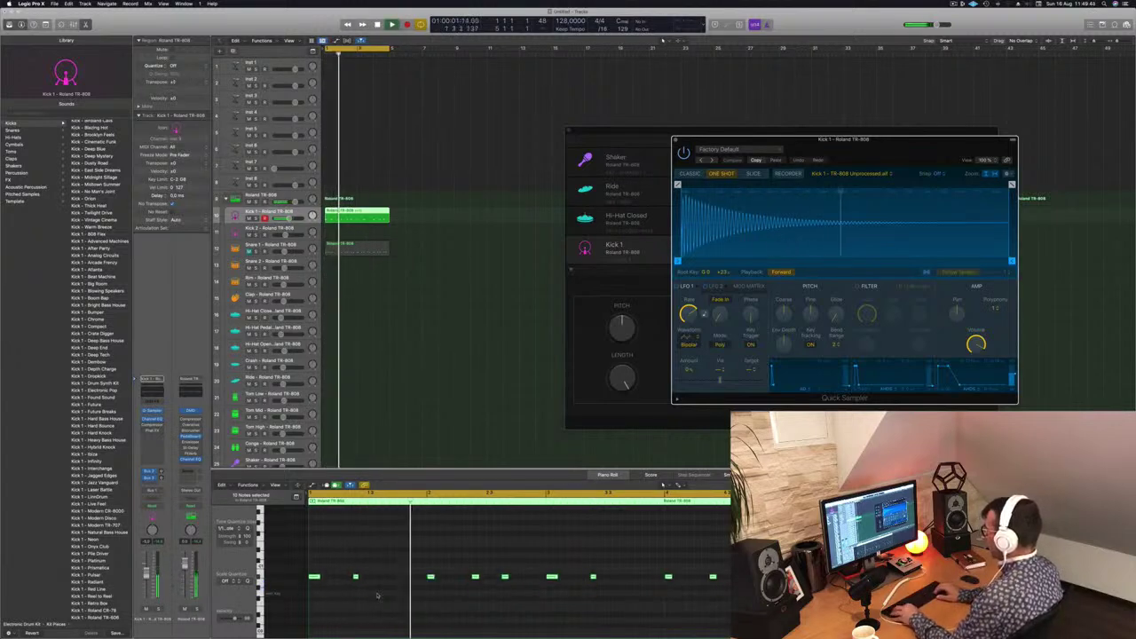
{"action": "scroll", "coordinate": [376, 595], "scroll_direction": "up", "scroll_amount": 1}
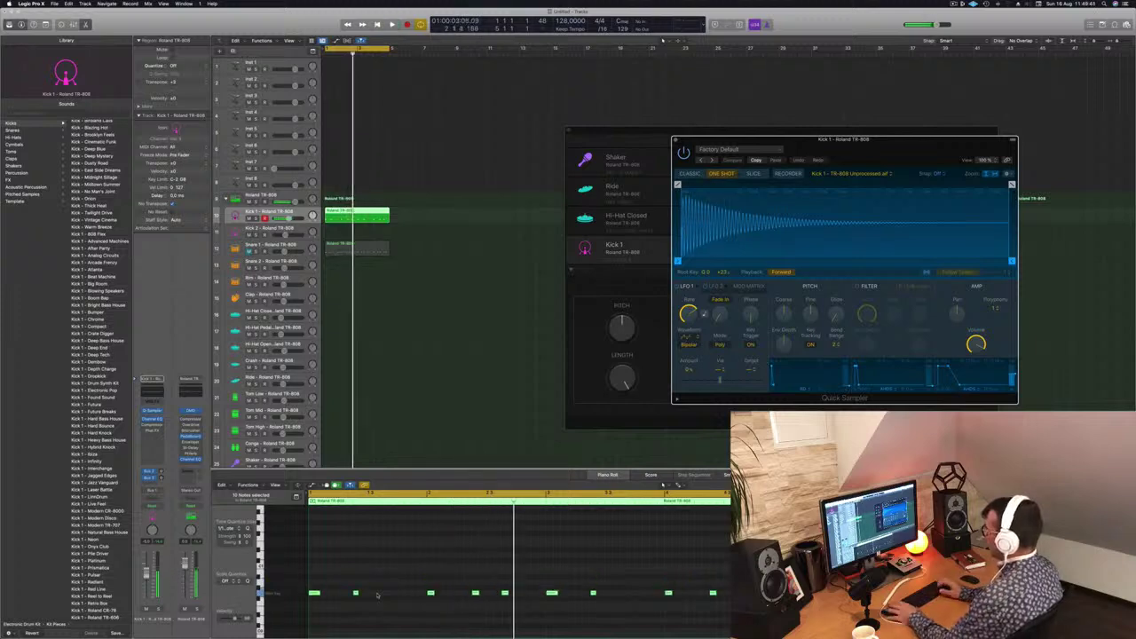
{"action": "left_click", "coordinate": [676, 140]}
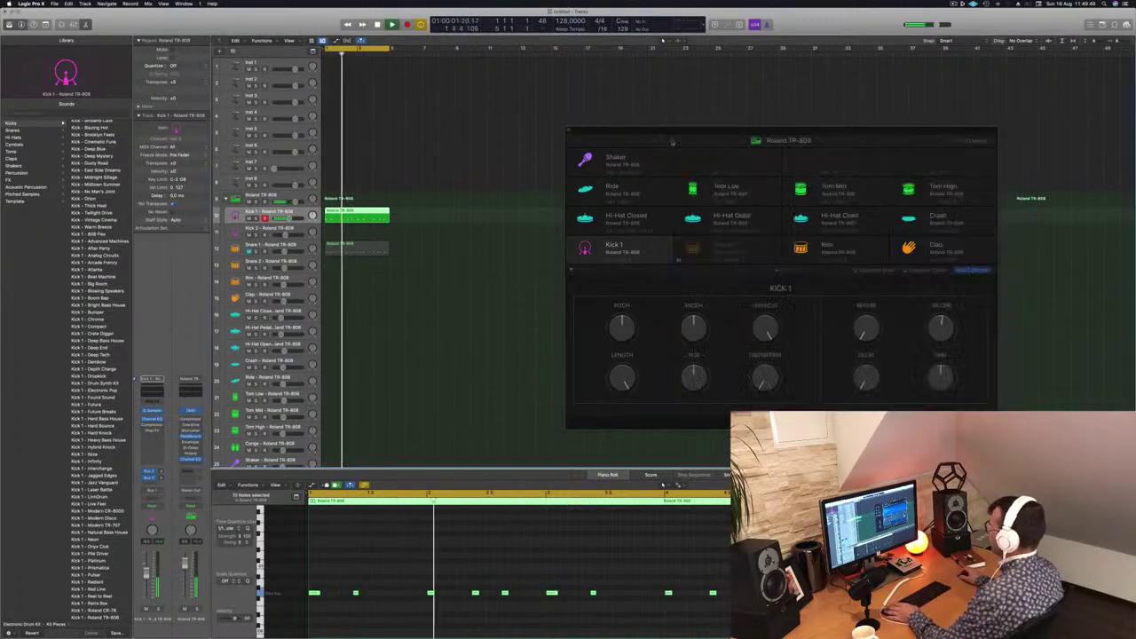
Compare the snare and kick regions' notes in the Piano Roll while playing the loop, and return playback to the beginning
{"action": "left_click", "coordinate": [357, 250]}
{"action": "key", "text": "space"}
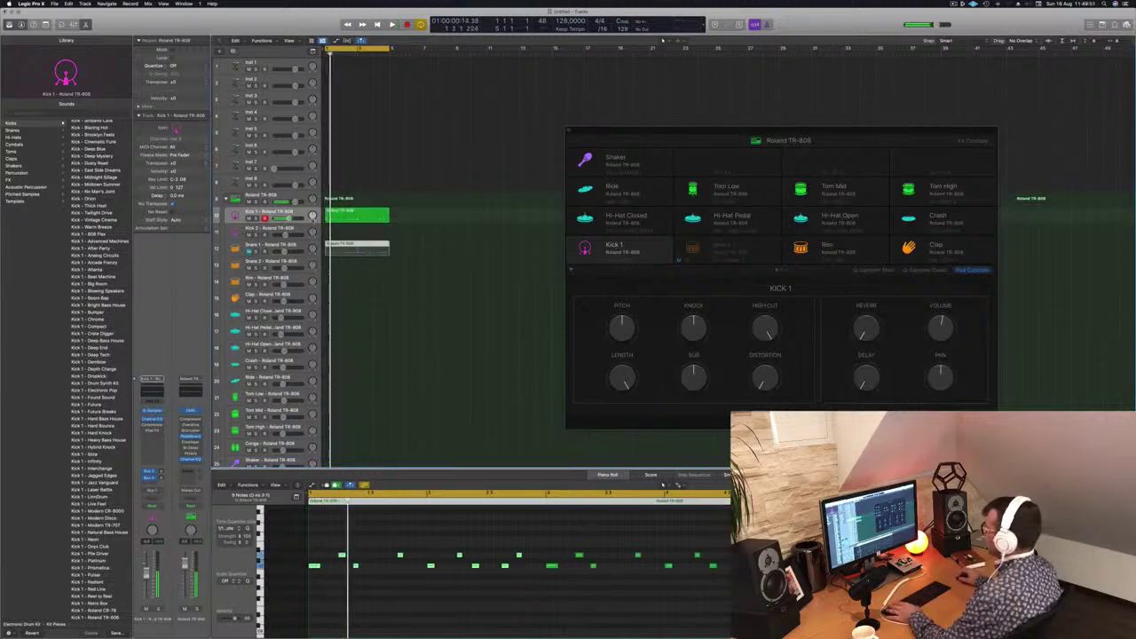
{"action": "key", "text": "space"}
{"action": "left_click", "coordinate": [375, 218]}
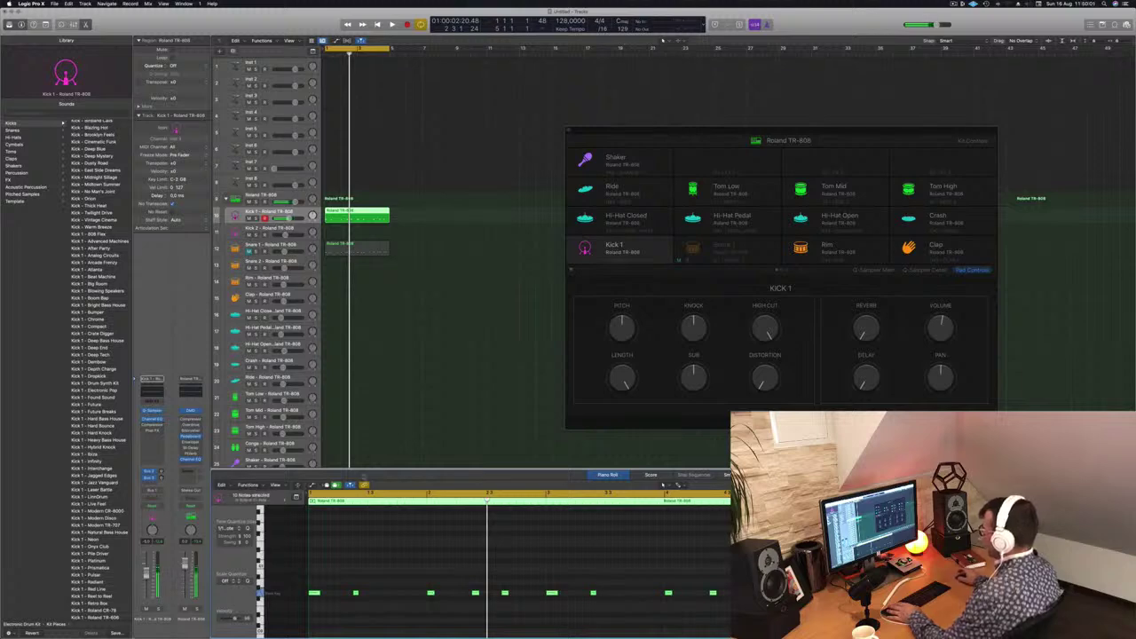
{"action": "key", "text": "Return"}
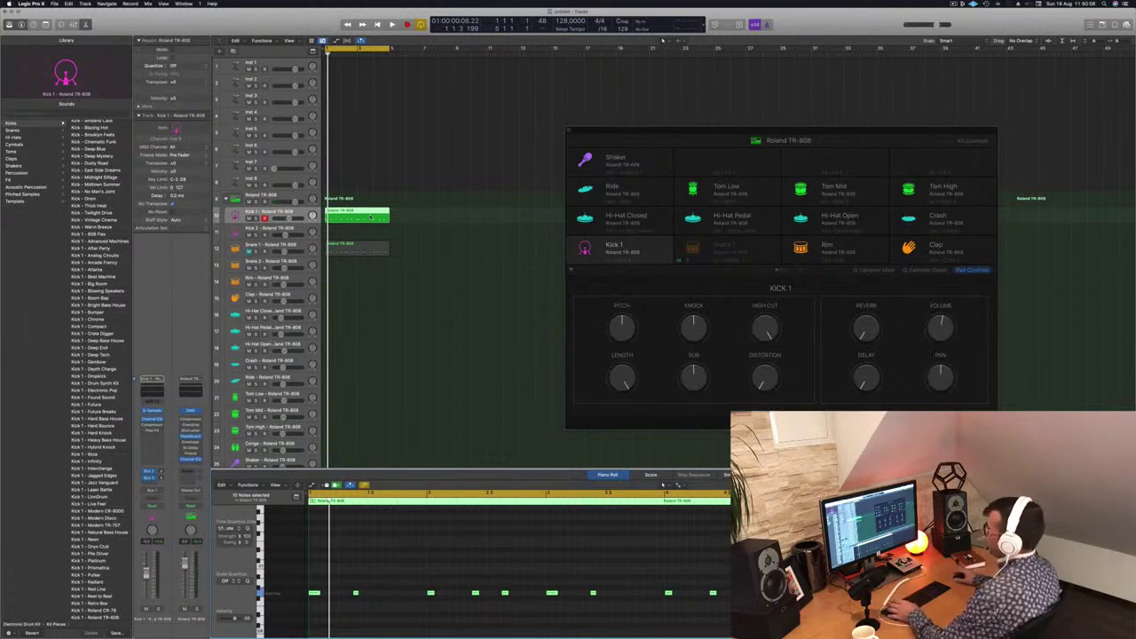
Delete all the kick notes from the Snare 1 region and unmute the snare
{"action": "left_click", "coordinate": [359, 249], "text": "shift"}
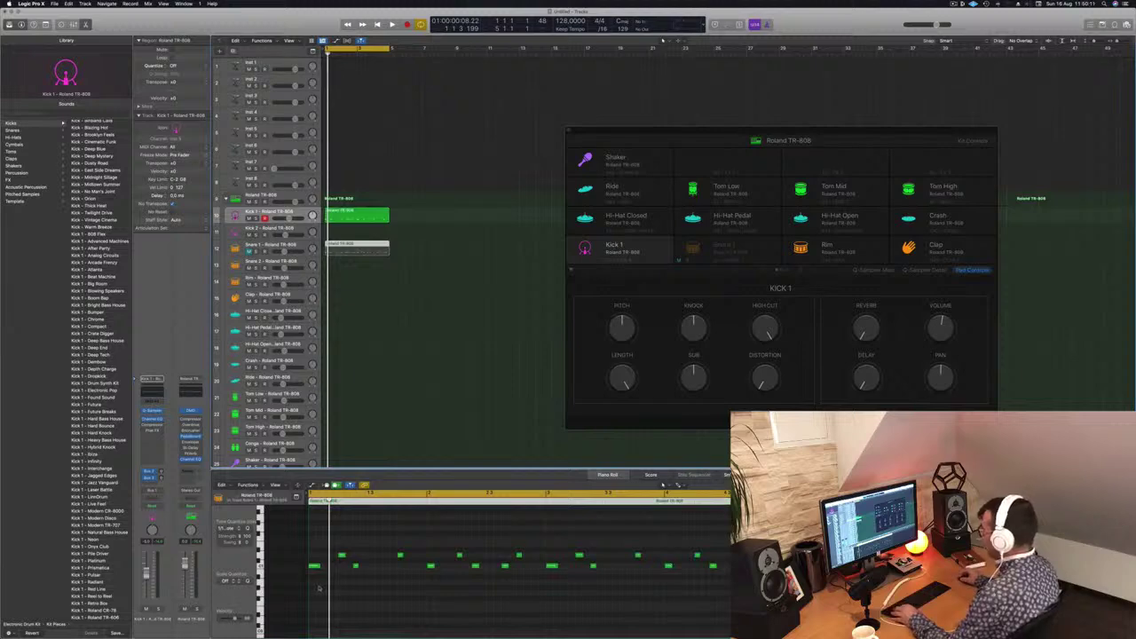
{"action": "left_click_drag", "start_coordinate": [319, 588], "coordinate": [729, 573]}
{"action": "key", "text": "Delete"}
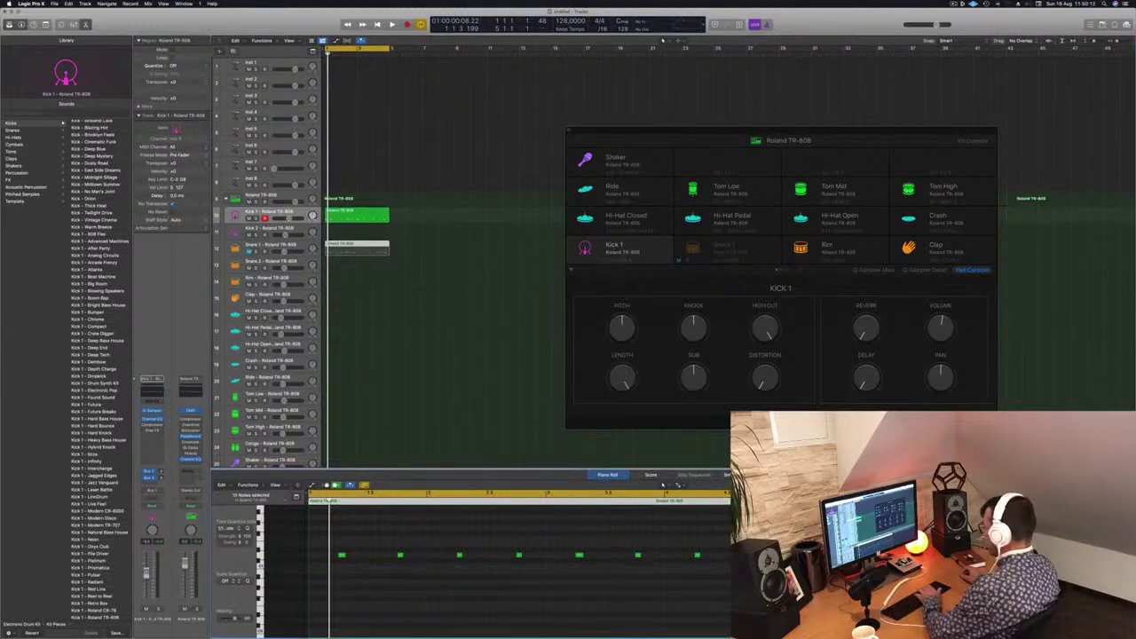
{"action": "key", "text": "m"}
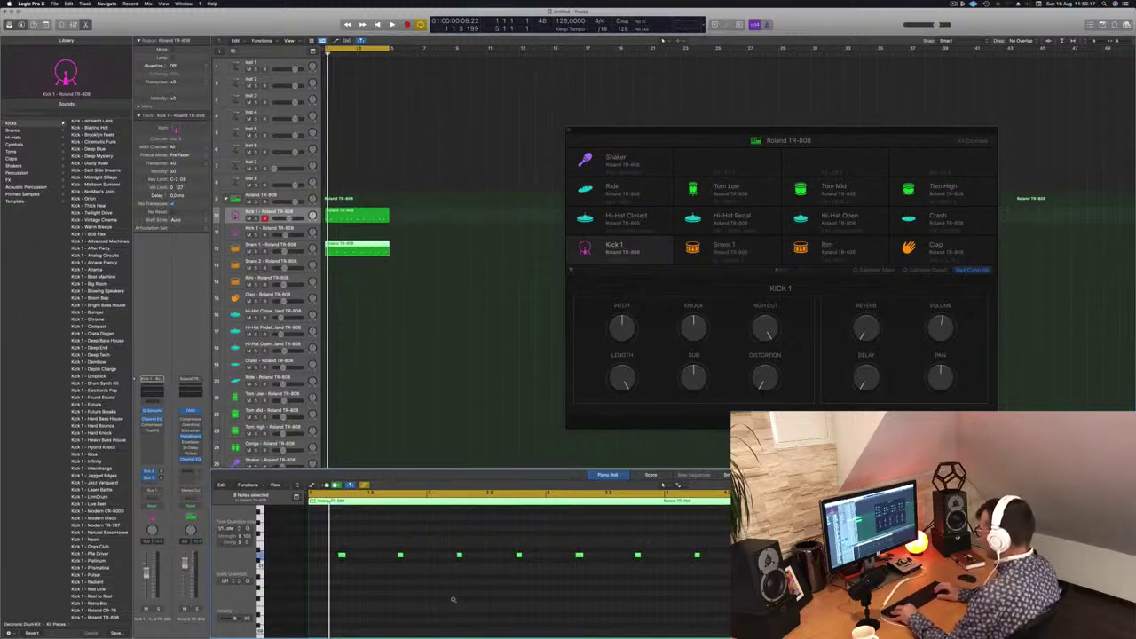
Transpose the snare notes, auditioning them at higher pitches while the loop plays and bringing them back down
{"action": "scroll", "coordinate": [281, 569], "scroll_direction": "up", "scroll_amount": 3}
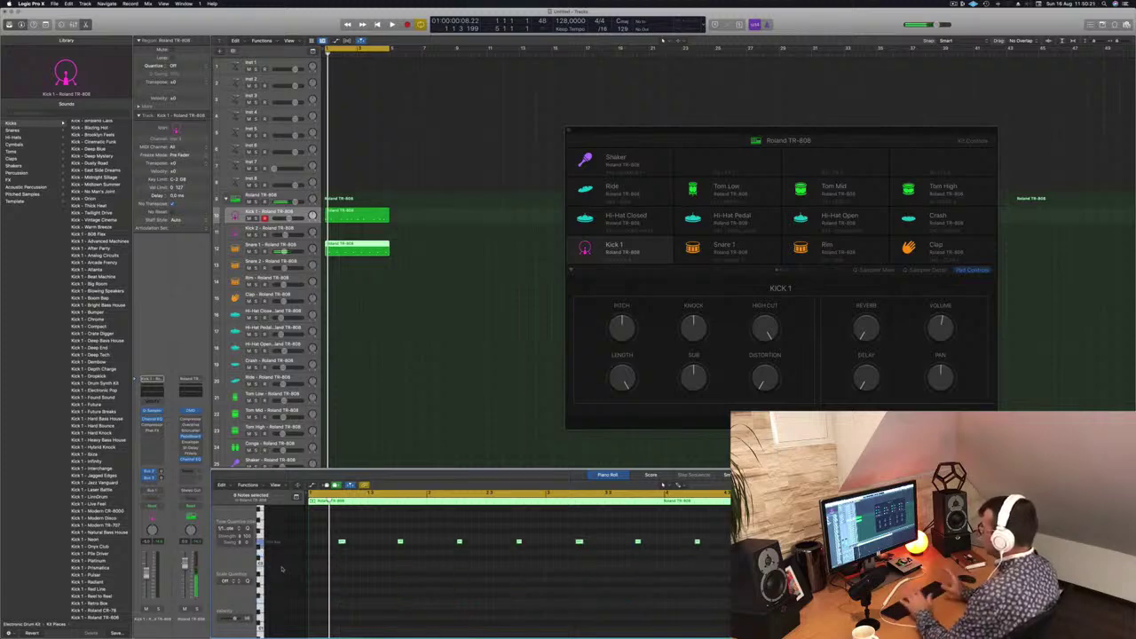
{"action": "key", "text": "space"}
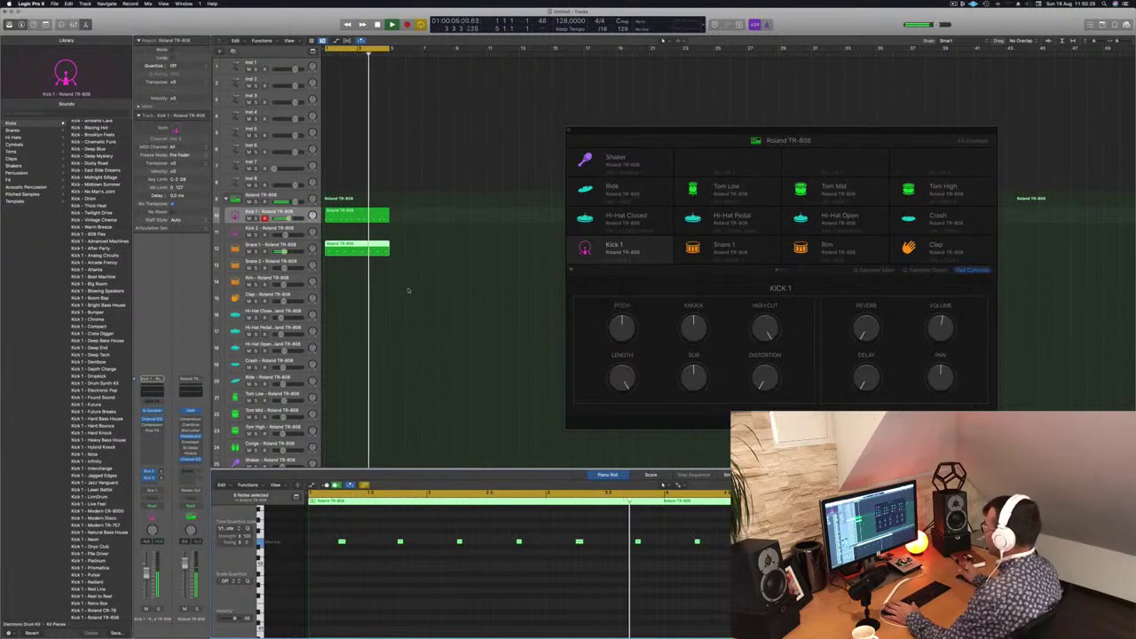
{"action": "key", "text": "alt+Up"}
{"action": "key", "text": "alt+Up"}
{"action": "key", "text": "alt+Up"}
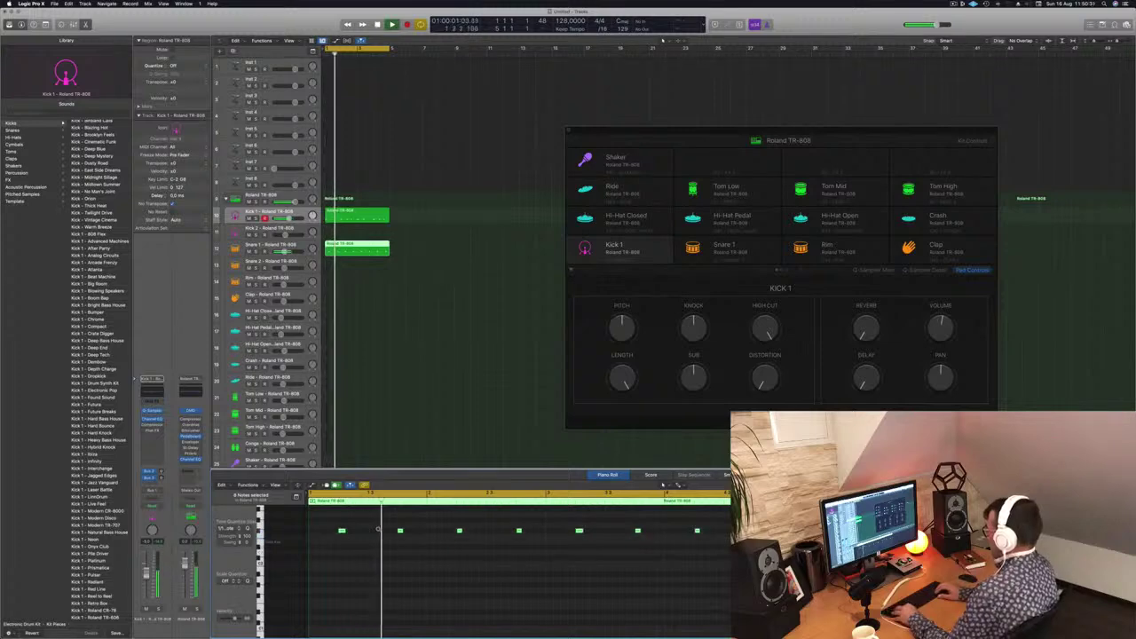
{"action": "key", "text": "alt+Up"}
{"action": "key", "text": "alt+Up"}
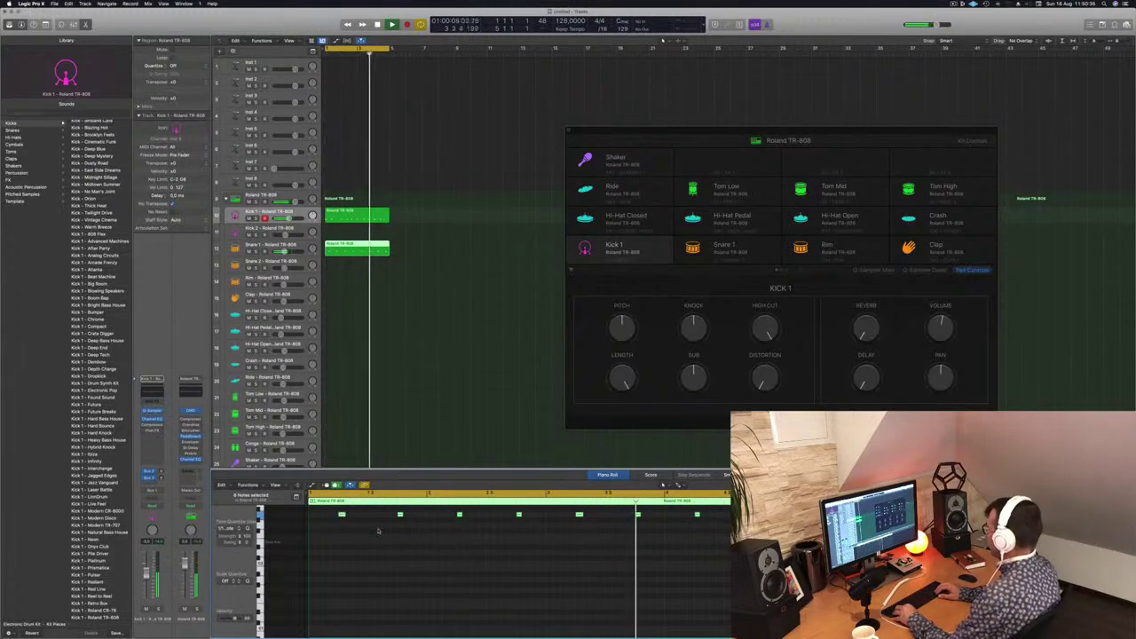
{"action": "key", "text": "alt+Down"}
{"action": "key", "text": "alt+Down"}
{"action": "key", "text": "alt+Down"}
{"action": "key", "text": "alt+Down"}
{"action": "key", "text": "alt+Down"}
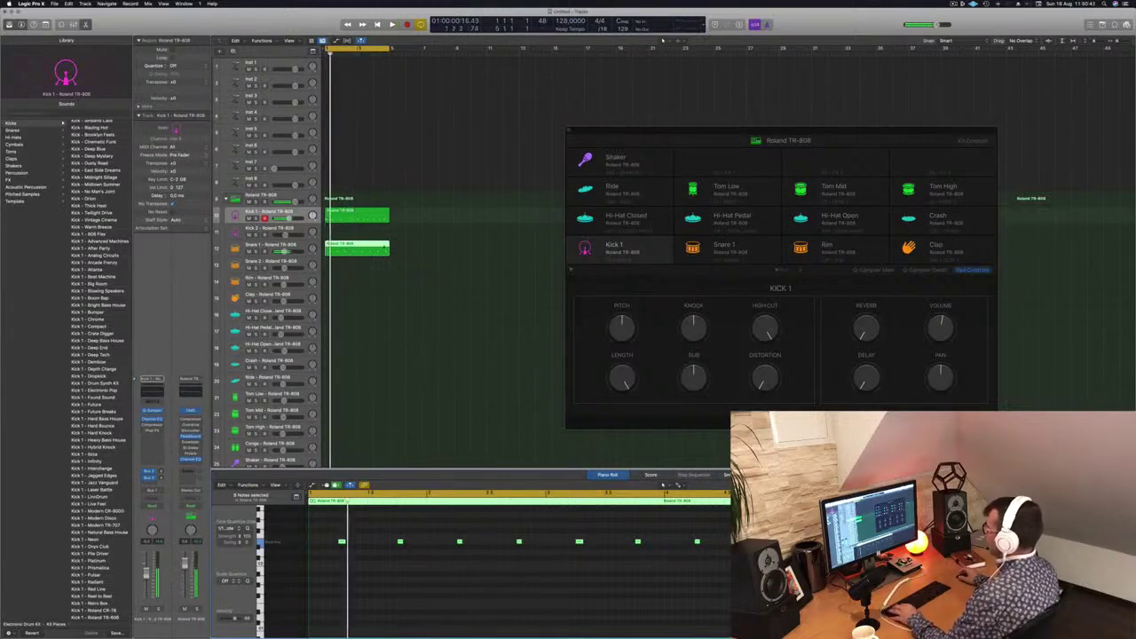
{"action": "key", "text": "Down"}
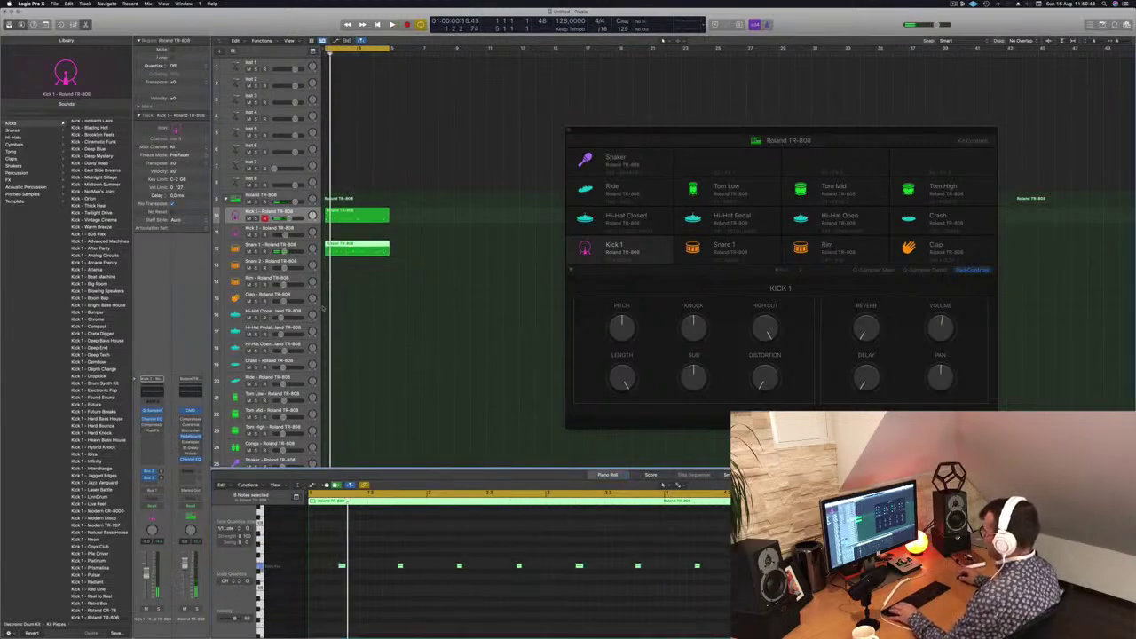
Build a four-bar off-beat Hi-Hat Closed pattern from a copy of the snare region, with its notes raised to the hi-hat's labelled key
{"action": "left_click_drag", "start_coordinate": [356, 262], "coordinate": [364, 339]}
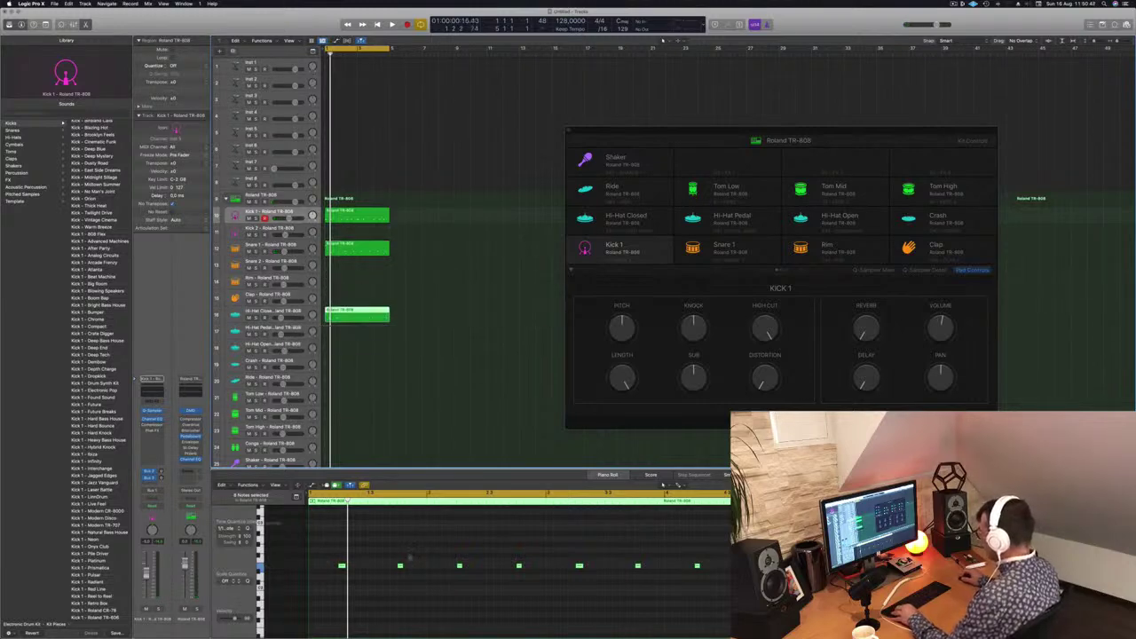
{"action": "left_click", "coordinate": [417, 557]}
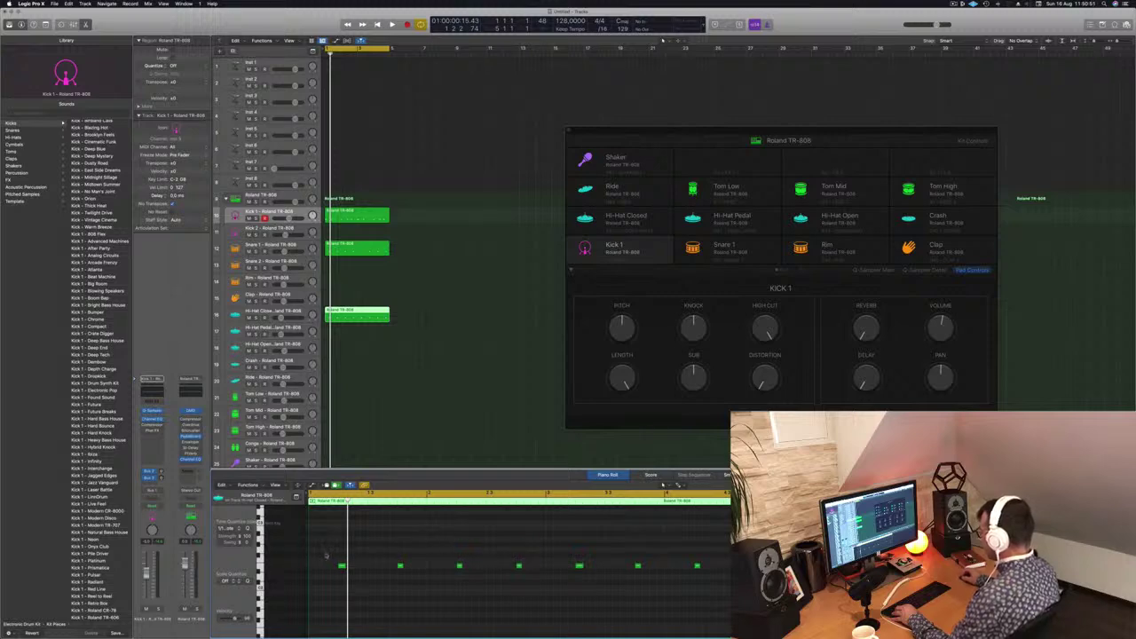
{"action": "left_click_drag", "start_coordinate": [325, 556], "coordinate": [719, 577]}
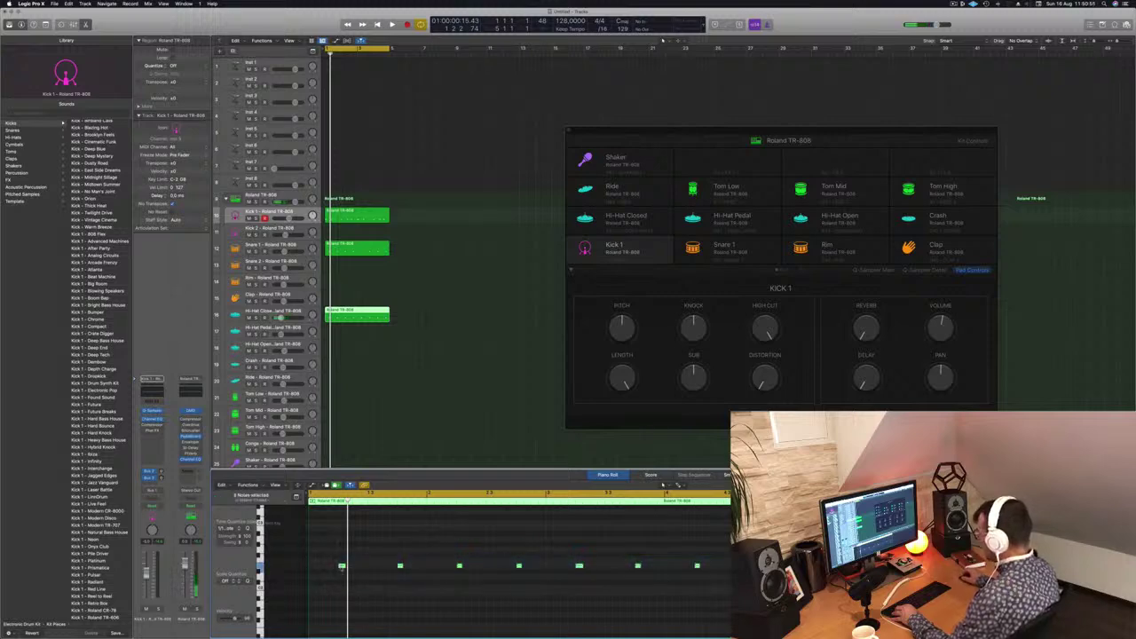
{"action": "mouse_move", "coordinate": [341, 566]}
{"action": "left_mouse_down"}
{"action": "mouse_move", "coordinate": [329, 567]}
{"action": "mouse_move", "coordinate": [356, 572]}
{"action": "left_mouse_up"}
{"action": "key", "text": "space"}
{"action": "key", "text": "super+Left"}
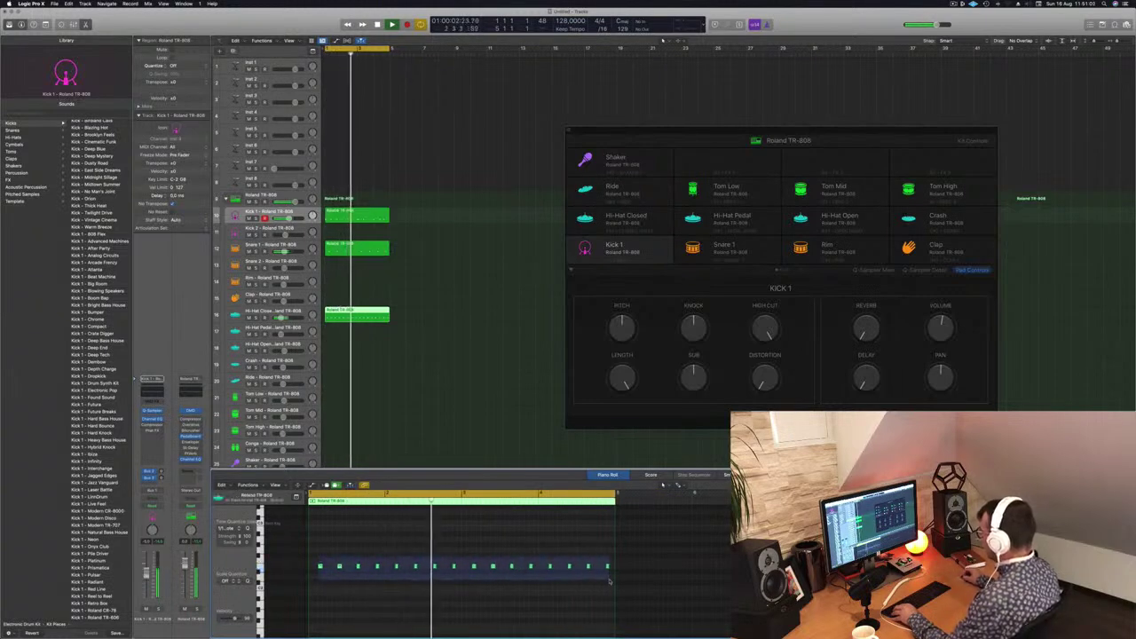
{"action": "scroll", "coordinate": [609, 579], "scroll_direction": "down", "scroll_amount": 3}
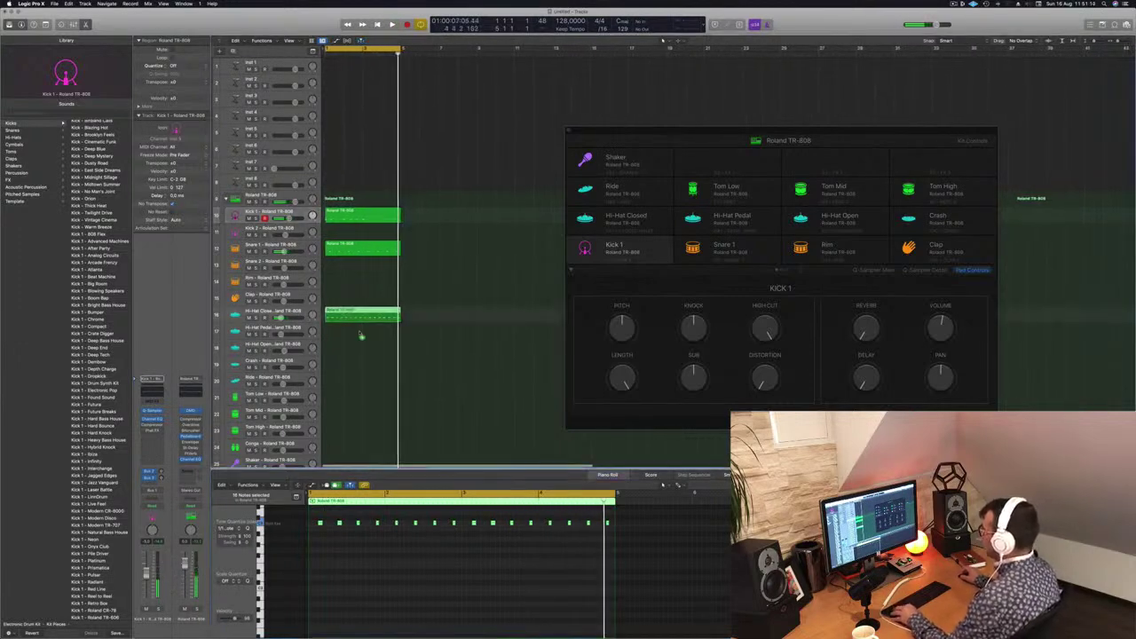
Copy the closed hi-hat region to the Hi-Hat Open track and delete all notes except the last off-beat of each bar
{"action": "left_click_drag", "start_coordinate": [371, 312], "coordinate": [362, 353]}
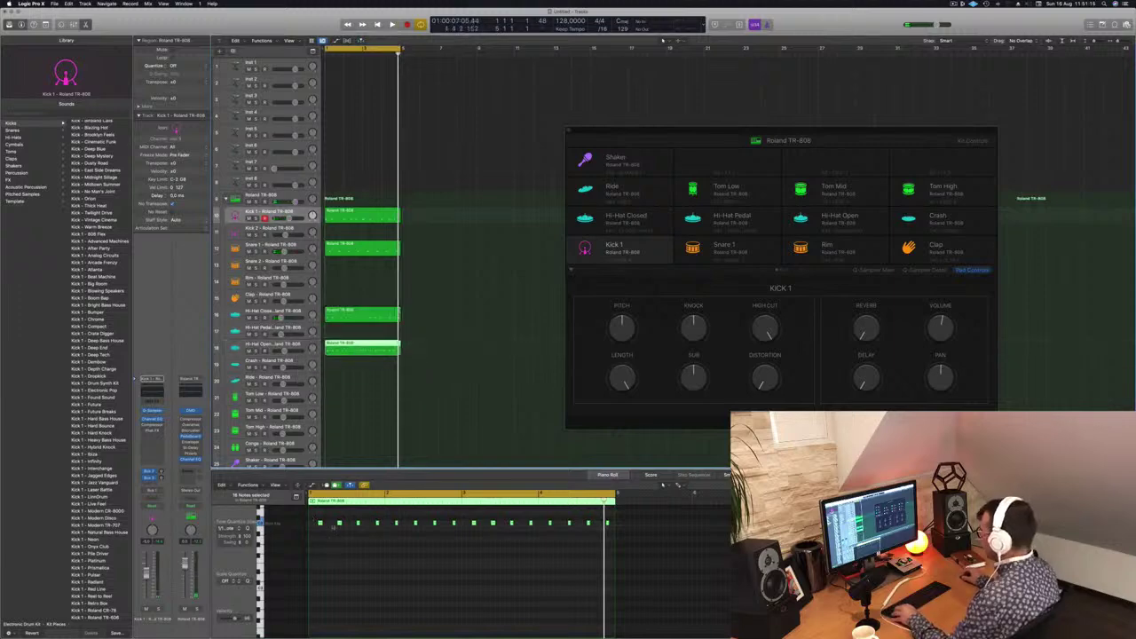
{"action": "left_click_drag", "start_coordinate": [313, 517], "coordinate": [373, 539]}
{"action": "key", "text": "space"}
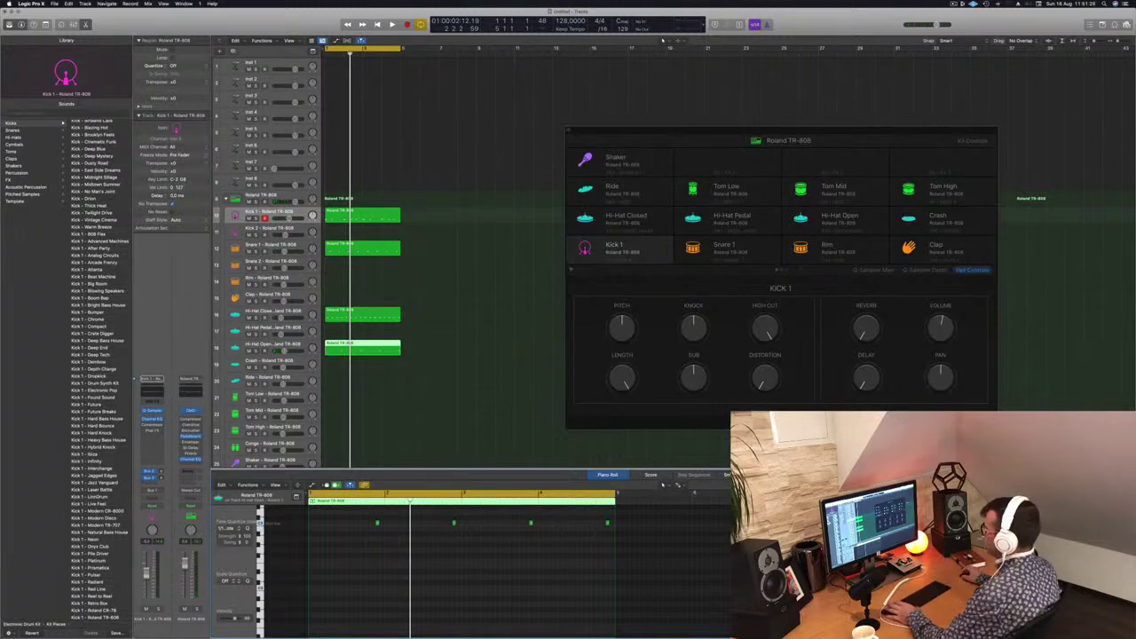
Play the loop and lower the Hi-Hat Open track's volume
{"action": "key", "text": "space"}
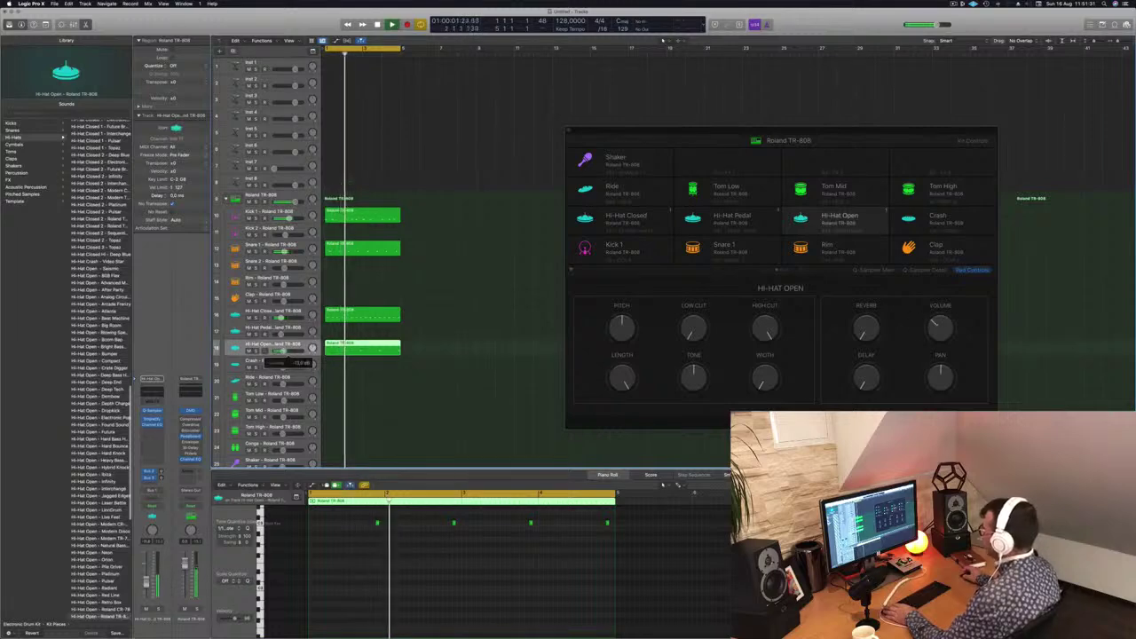
{"action": "left_click_drag", "start_coordinate": [283, 352], "coordinate": [279, 352]}
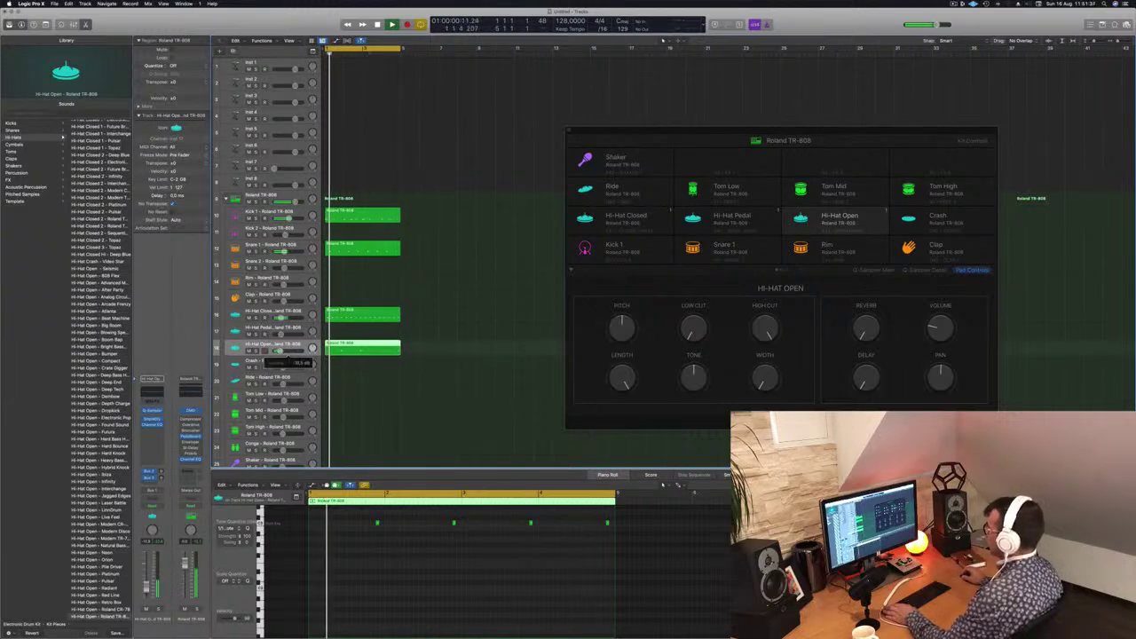
Copy the open hi-hat region to the Tom Low track
{"action": "left_click", "coordinate": [299, 396]}
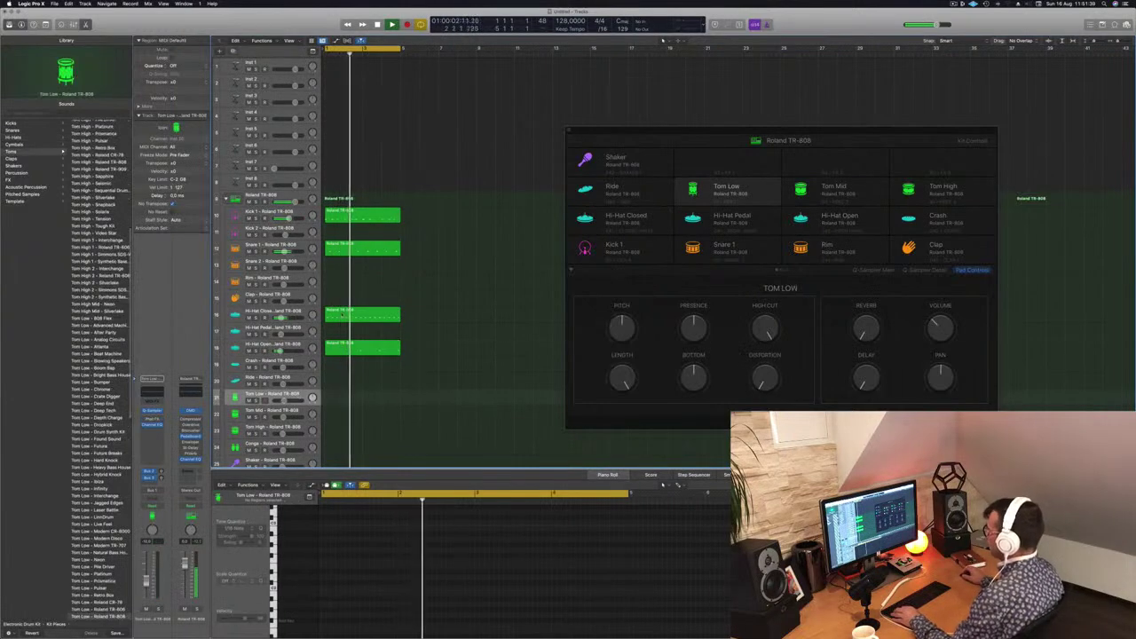
{"action": "left_click", "coordinate": [344, 314]}
{"action": "left_click", "coordinate": [345, 346]}
{"action": "left_click_drag", "start_coordinate": [344, 346], "coordinate": [345, 396]}
Transpose all the Tom Low notes well down in pitch while the loop plays
{"action": "left_click_drag", "start_coordinate": [385, 526], "coordinate": [632, 548]}
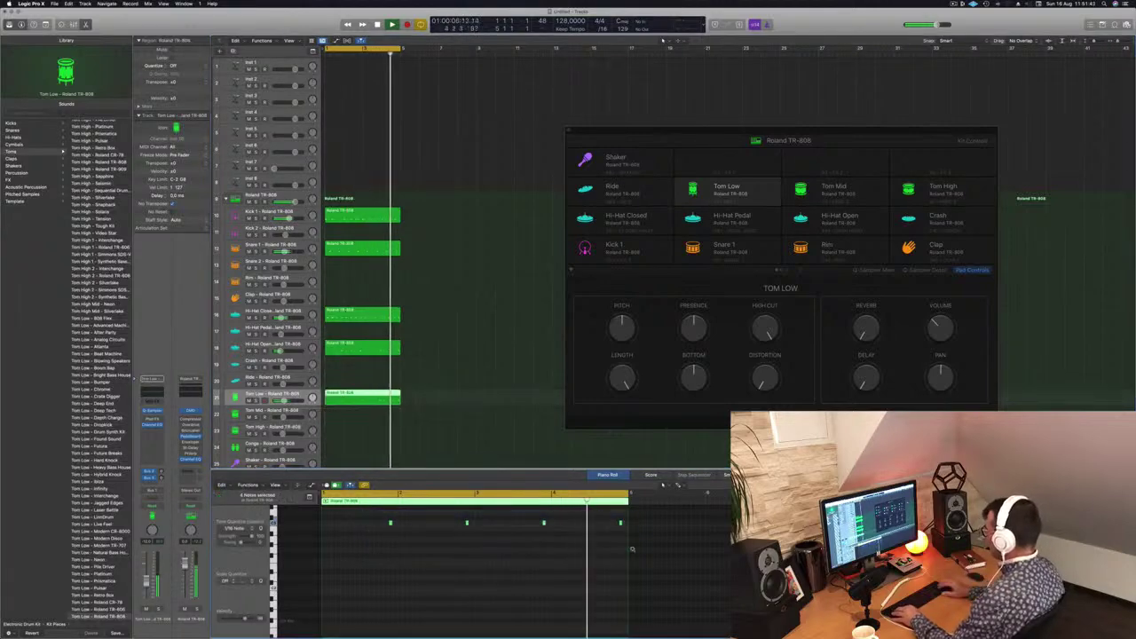
{"action": "key", "text": "alt+Down"}
{"action": "key", "text": "alt+Down"}
{"action": "key", "text": "alt+Down"}
{"action": "key", "text": "alt+Down"}
{"action": "key", "text": "alt+Down"}
{"action": "key", "text": "alt+Down"}
{"action": "key", "text": "alt+Down"}
{"action": "key", "text": "alt+Down"}
{"action": "key", "text": "alt+Down"}
{"action": "key", "text": "alt+Down"}
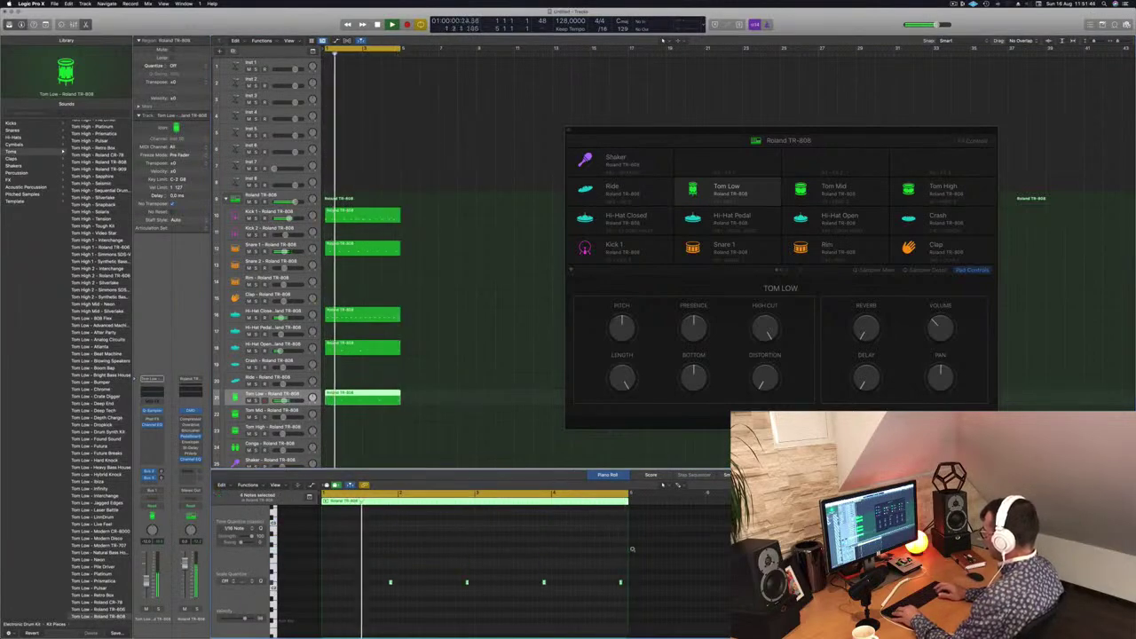
{"action": "key", "text": "alt+Down"}
{"action": "key", "text": "alt+Down"}
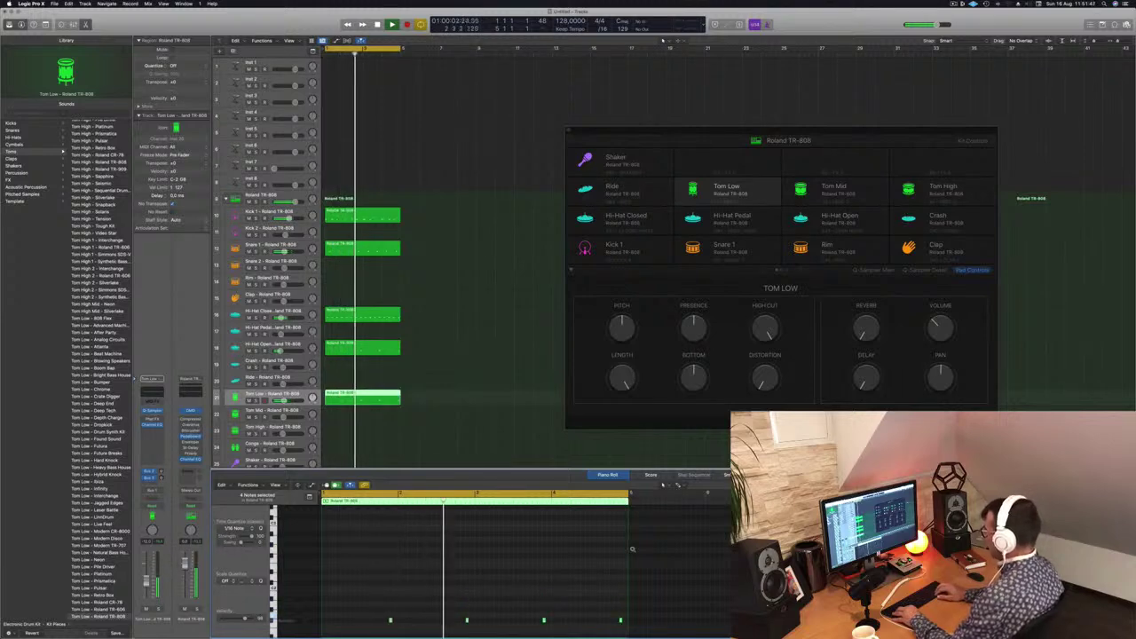
Nudge the four Tom Low notes later and earlier in time, leaving them a sixteenth note earlier
{"action": "key", "text": "alt+Right"}
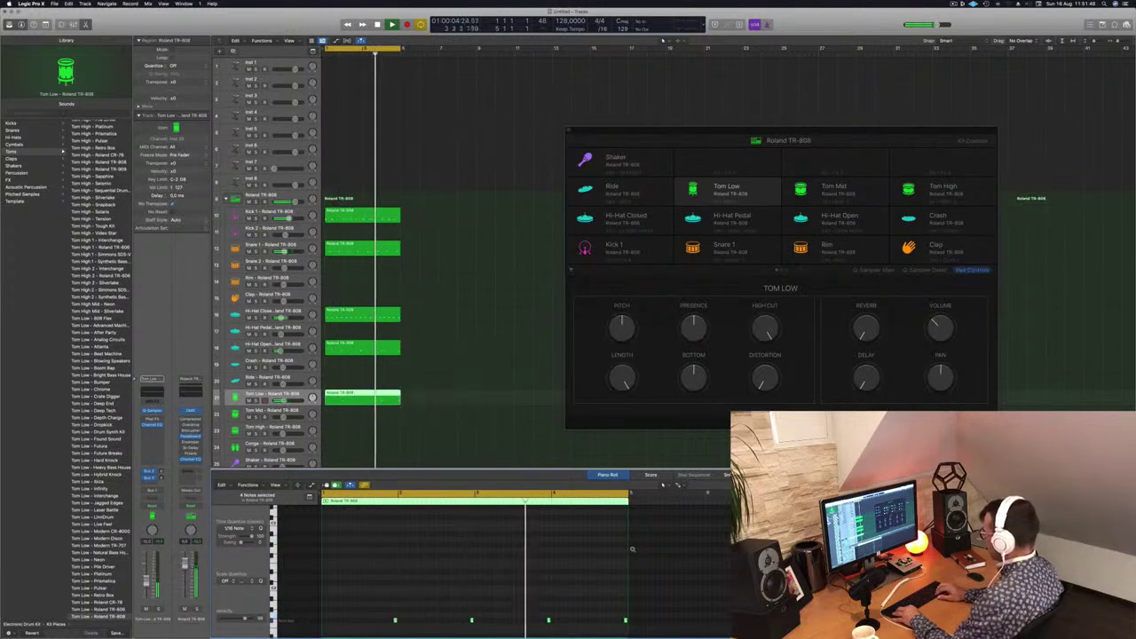
{"action": "key", "text": "alt+Left"}
{"action": "key", "text": "alt+Left"}
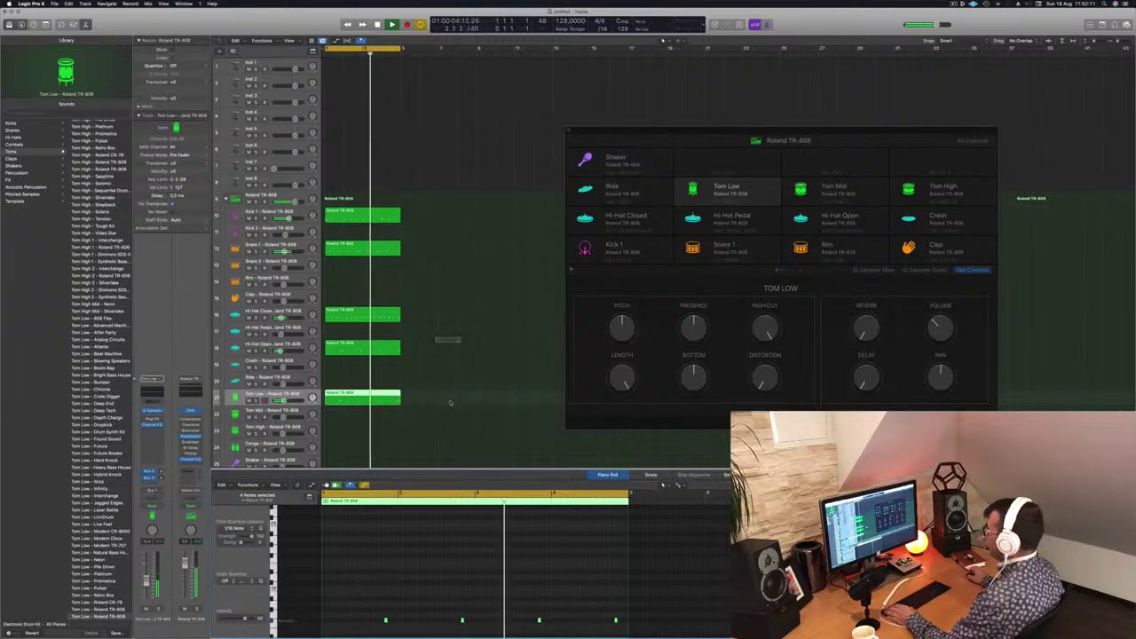
Examine the Recorder, Classic and One Shot modes of the Tom Low Quick Sampler, leave it on One Shot and close it
{"action": "left_click", "coordinate": [450, 403]}
{"action": "left_click", "coordinate": [362, 398]}
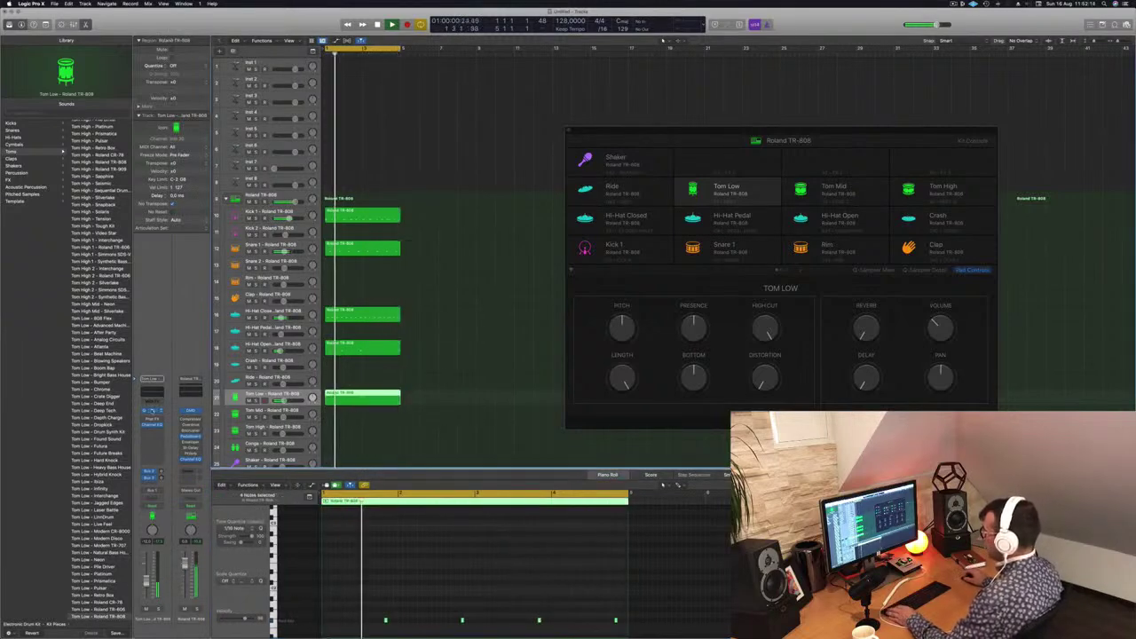
{"action": "left_click", "coordinate": [152, 412]}
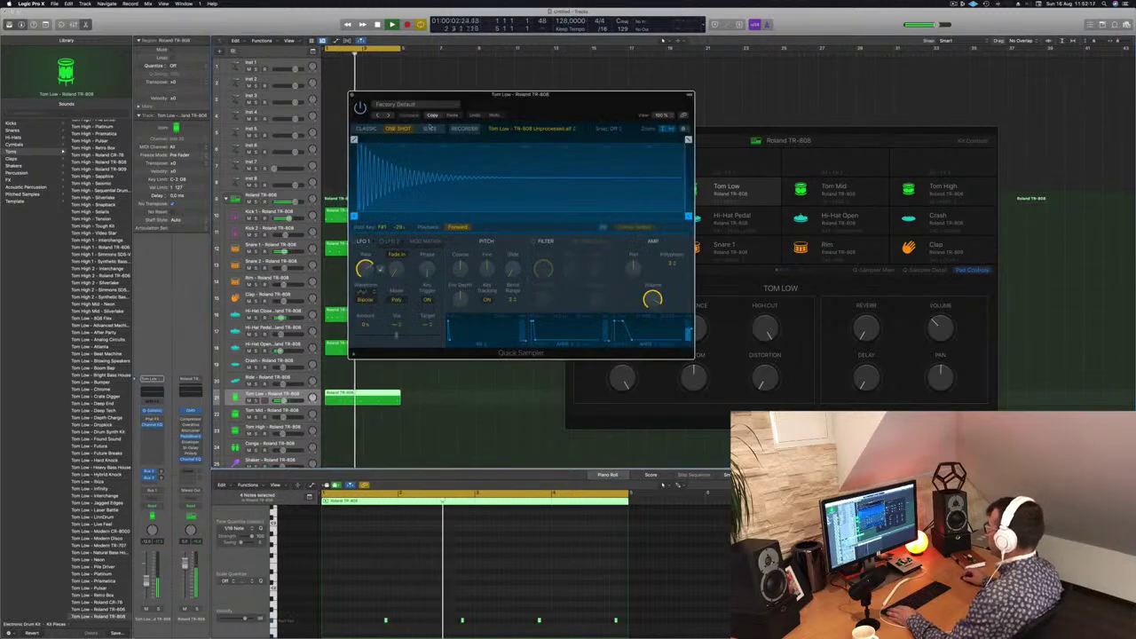
{"action": "left_click_drag", "start_coordinate": [512, 105], "coordinate": [502, 166]}
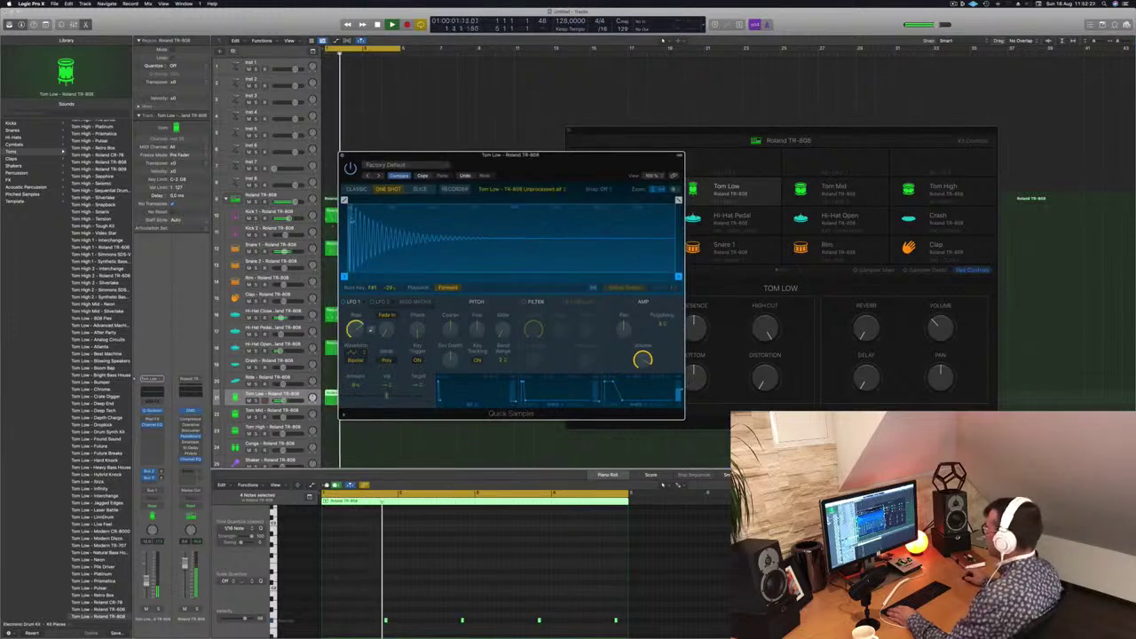
{"action": "left_click", "coordinate": [454, 189]}
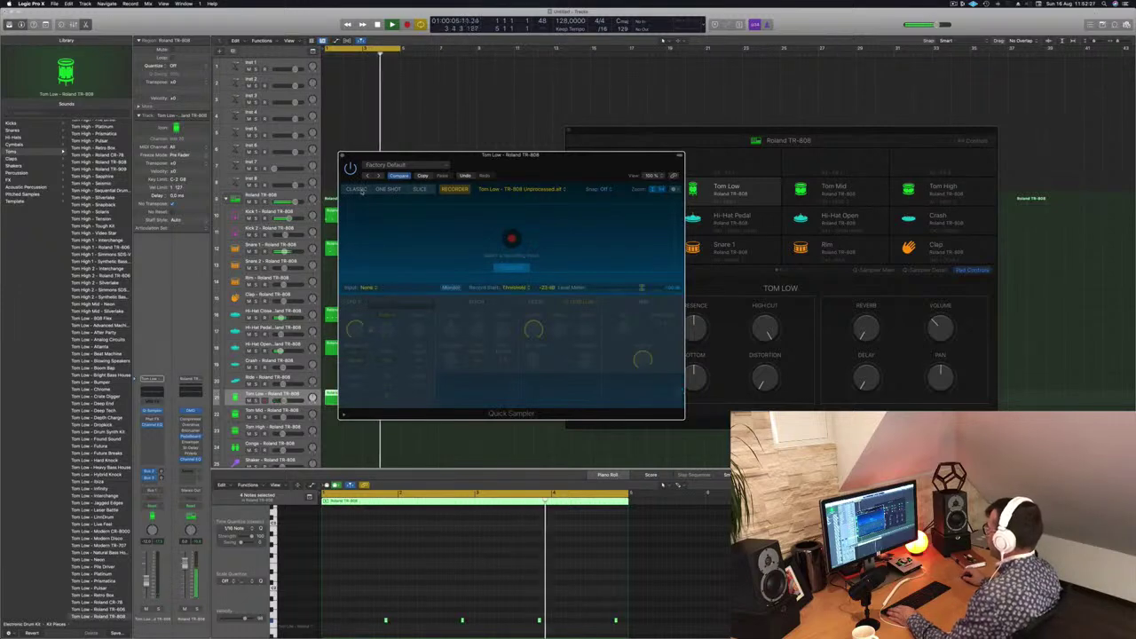
{"action": "left_click", "coordinate": [357, 189]}
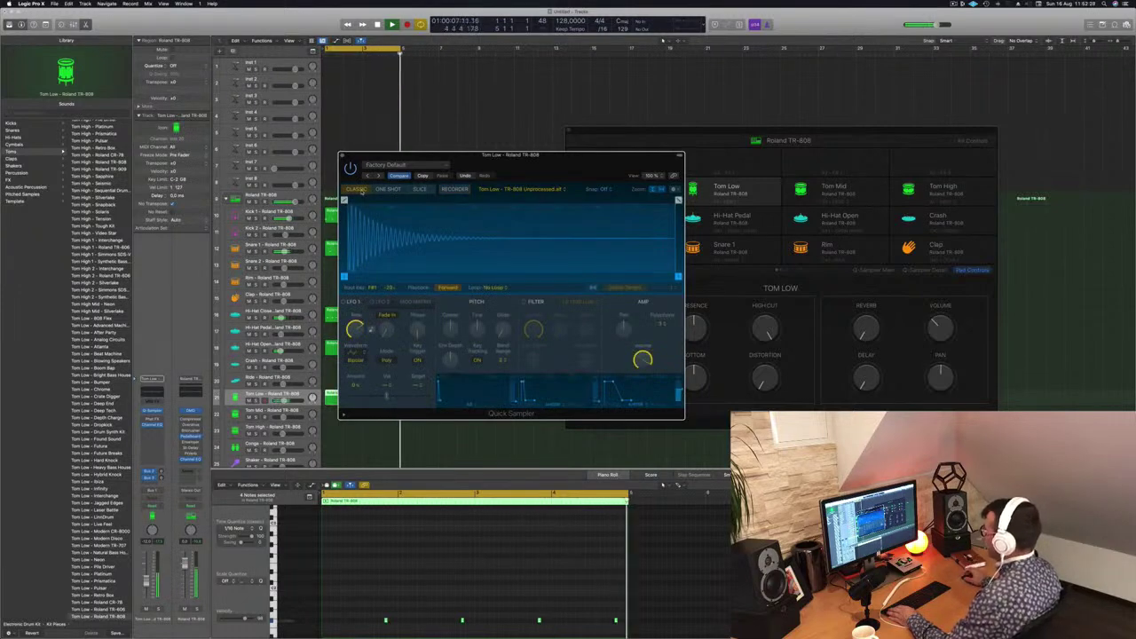
{"action": "left_click_drag", "start_coordinate": [555, 170], "coordinate": [656, 183]}
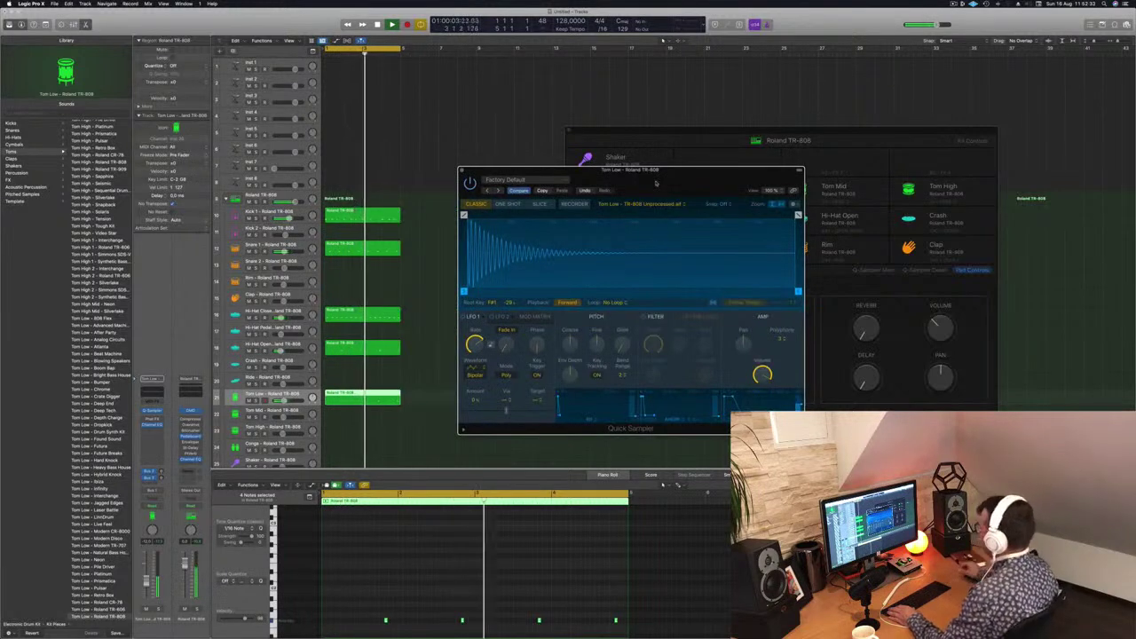
{"action": "left_click_drag", "start_coordinate": [638, 176], "coordinate": [579, 175]}
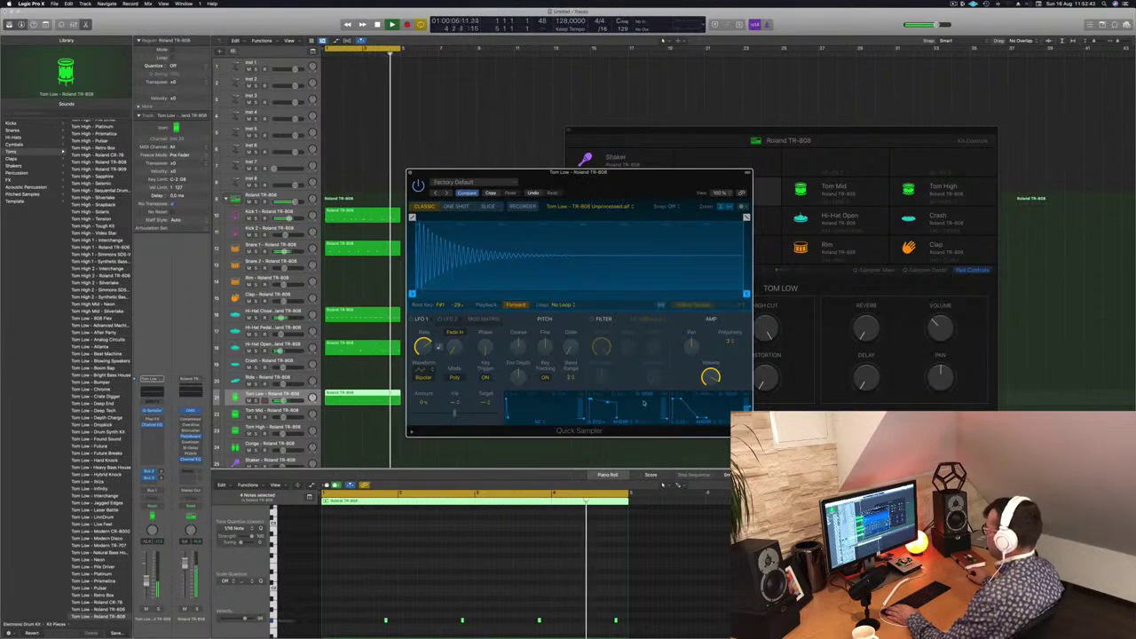
{"action": "left_click", "coordinate": [455, 206]}
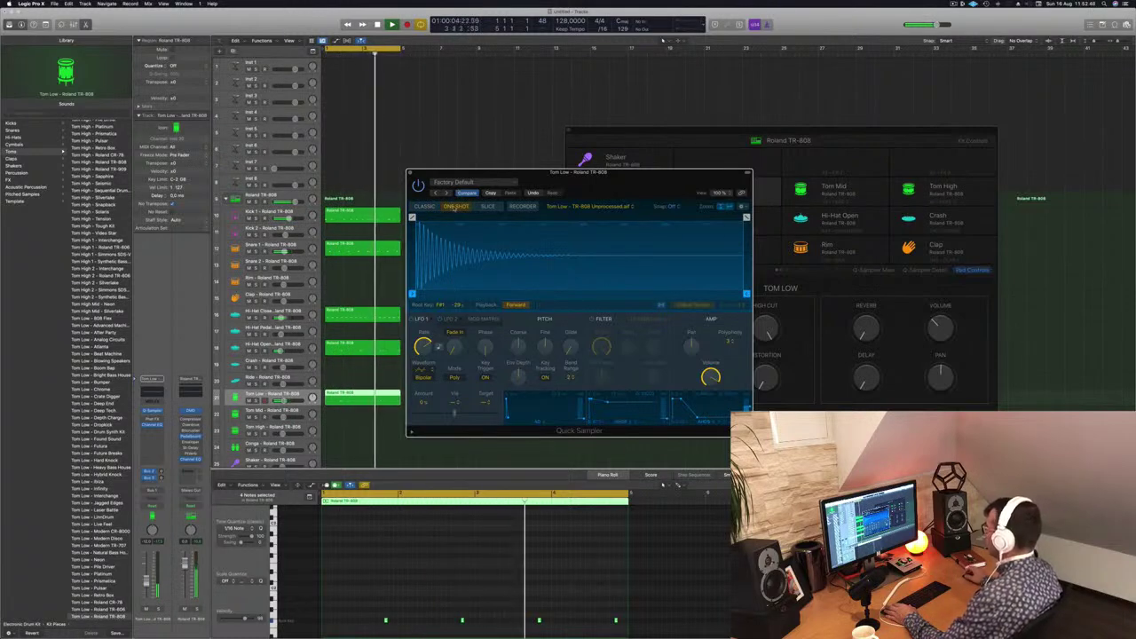
{"action": "left_click", "coordinate": [427, 206]}
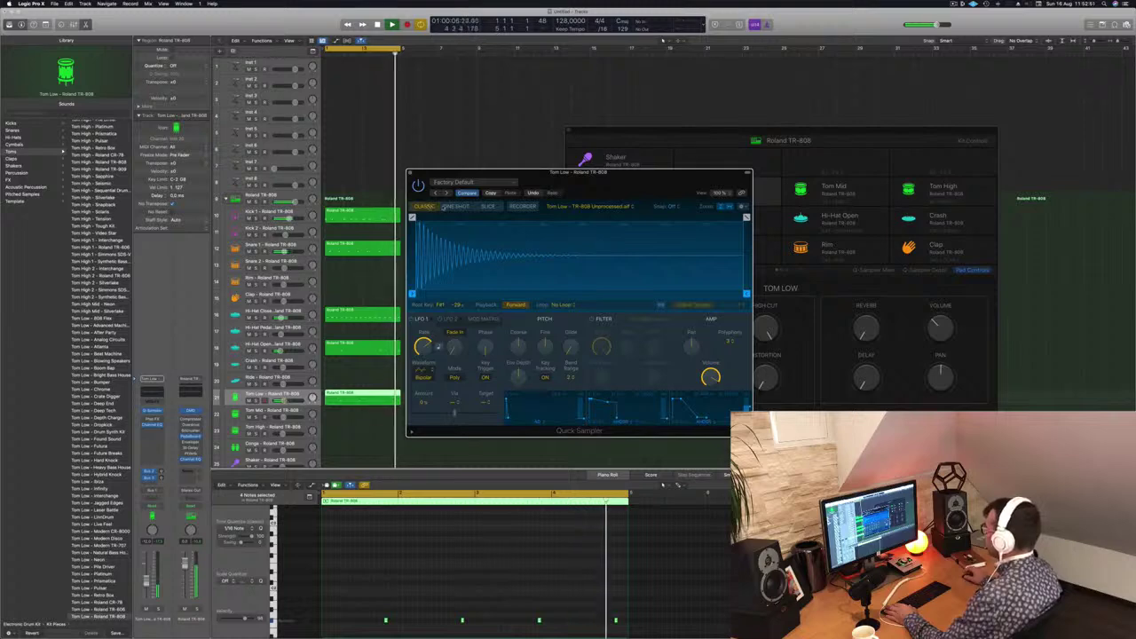
{"action": "left_click", "coordinate": [455, 206]}
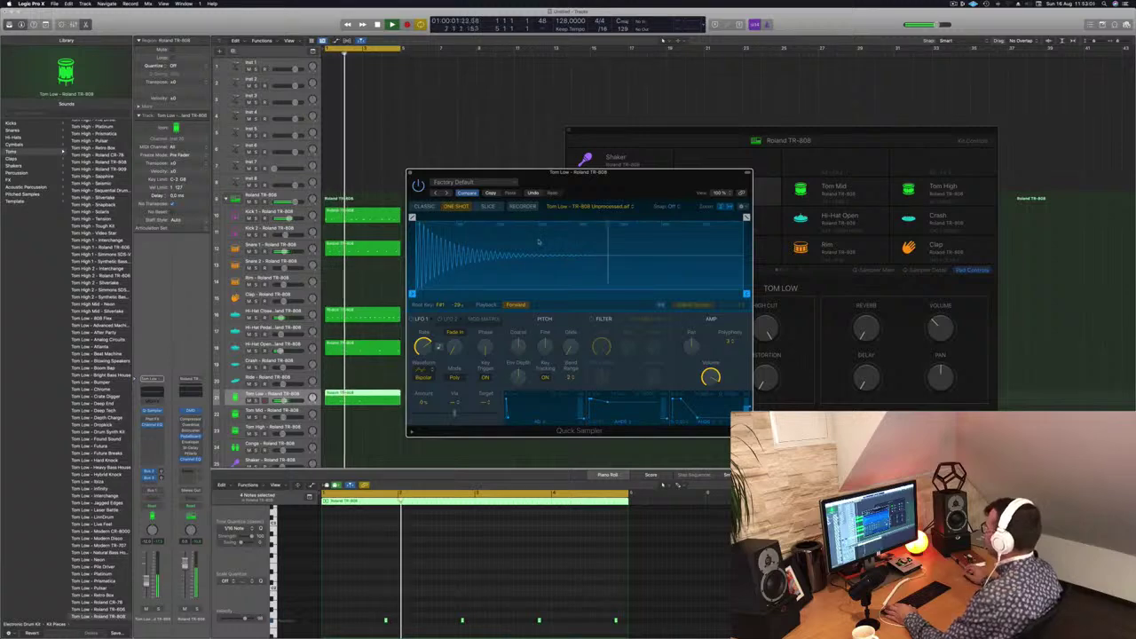
{"action": "left_click", "coordinate": [412, 173]}
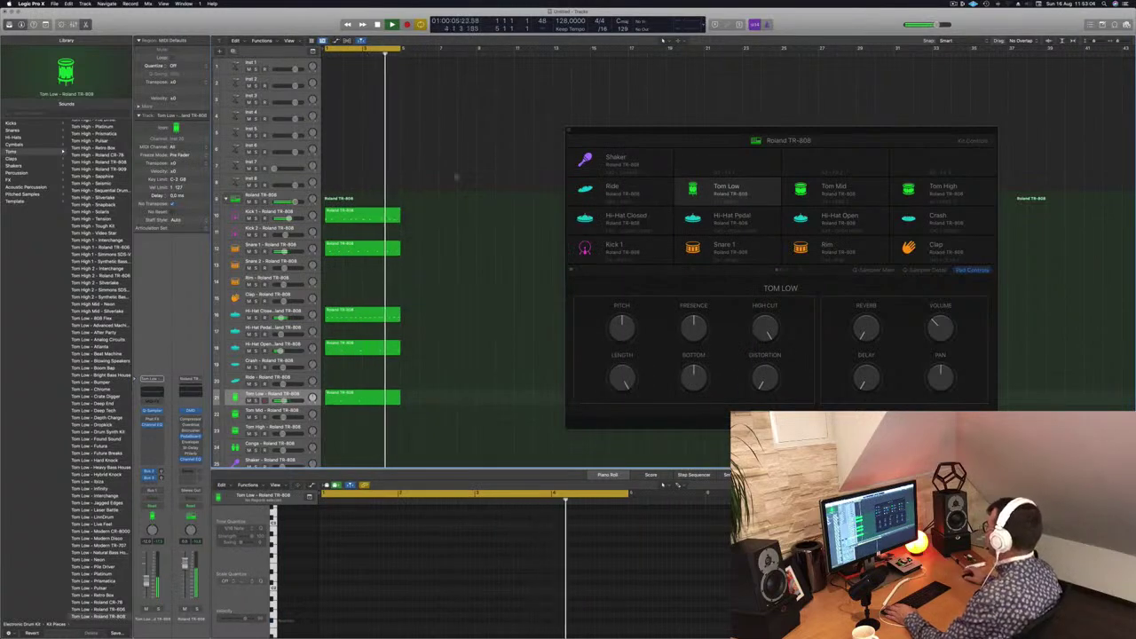
Increase the Bottom and Distortion of the Tom Low part in the Roland TR-808 kit while the loop plays
{"action": "left_click", "coordinate": [761, 188]}
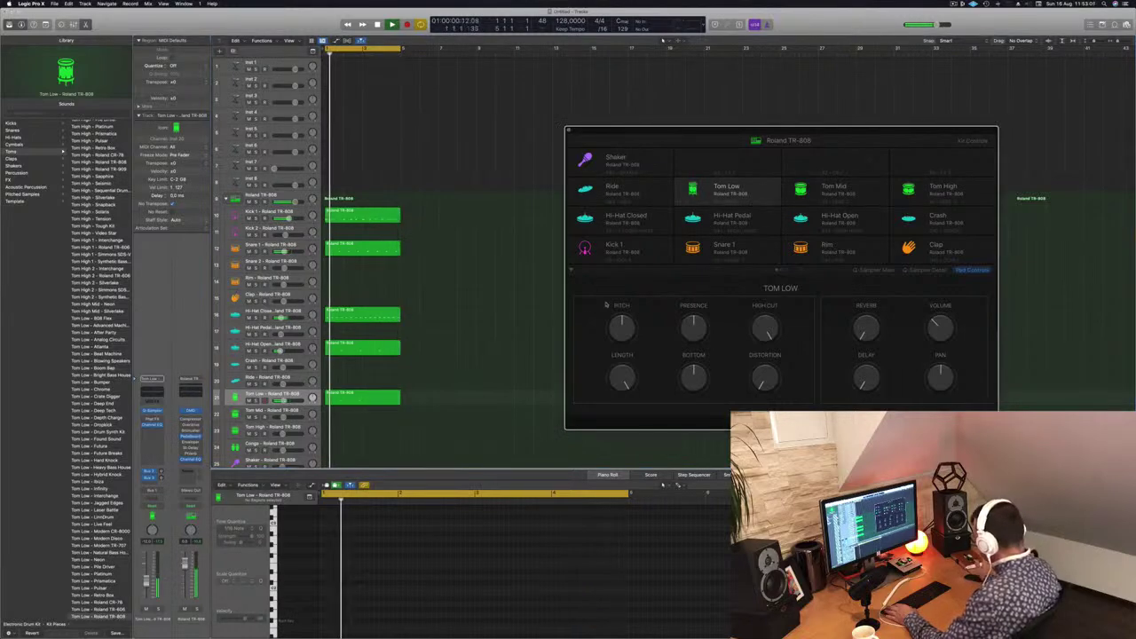
{"action": "left_click_drag", "start_coordinate": [703, 384], "coordinate": [707, 347]}
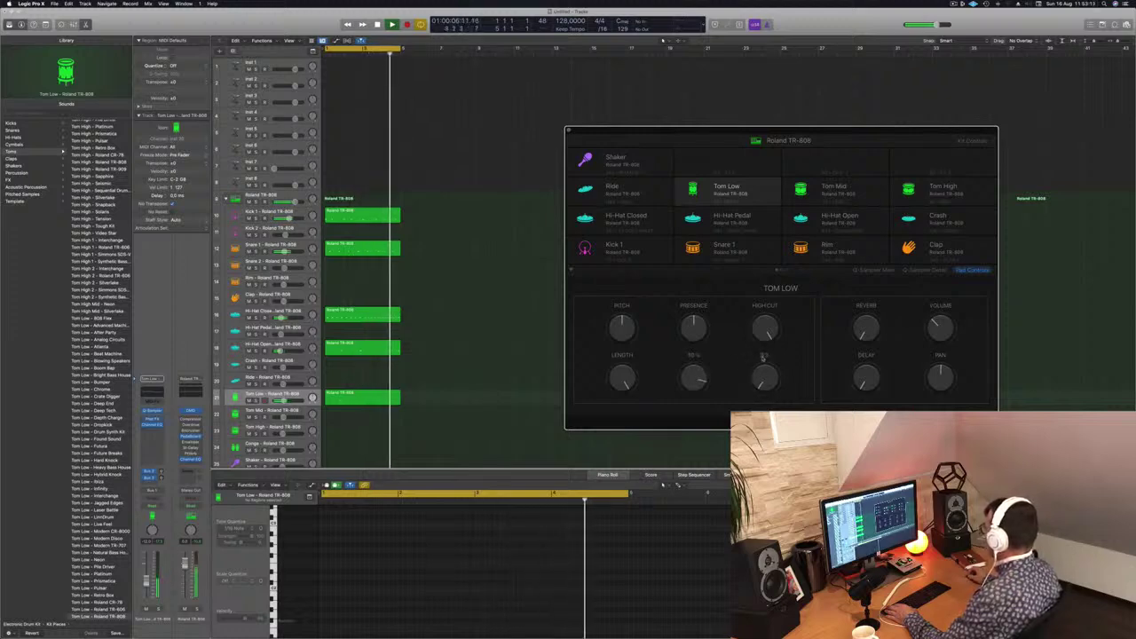
{"action": "left_click_drag", "start_coordinate": [764, 358], "coordinate": [760, 376]}
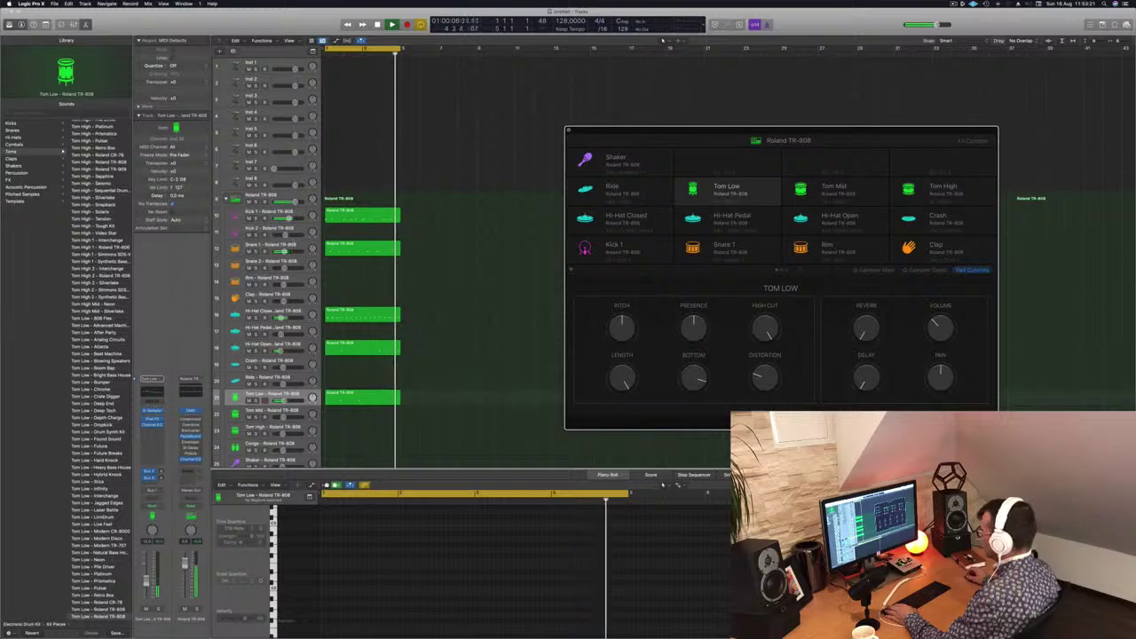
Look at the Snare 1 part's controls, return to Tom Low and briefly view its Quick Sampler
{"action": "left_click", "coordinate": [662, 485]}
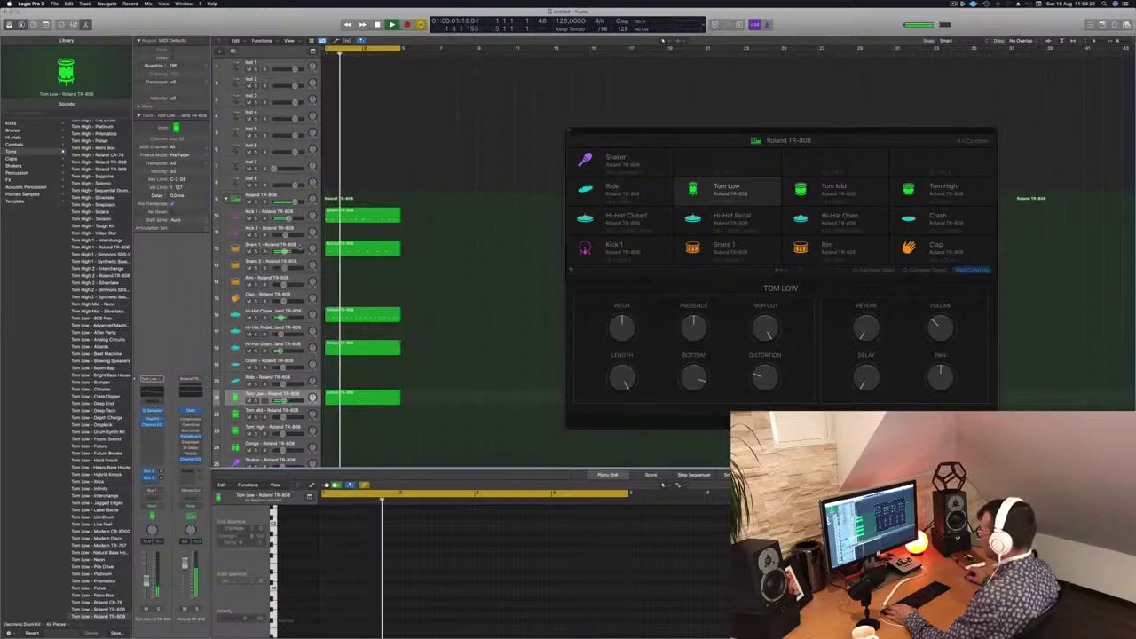
{"action": "left_click", "coordinate": [364, 247]}
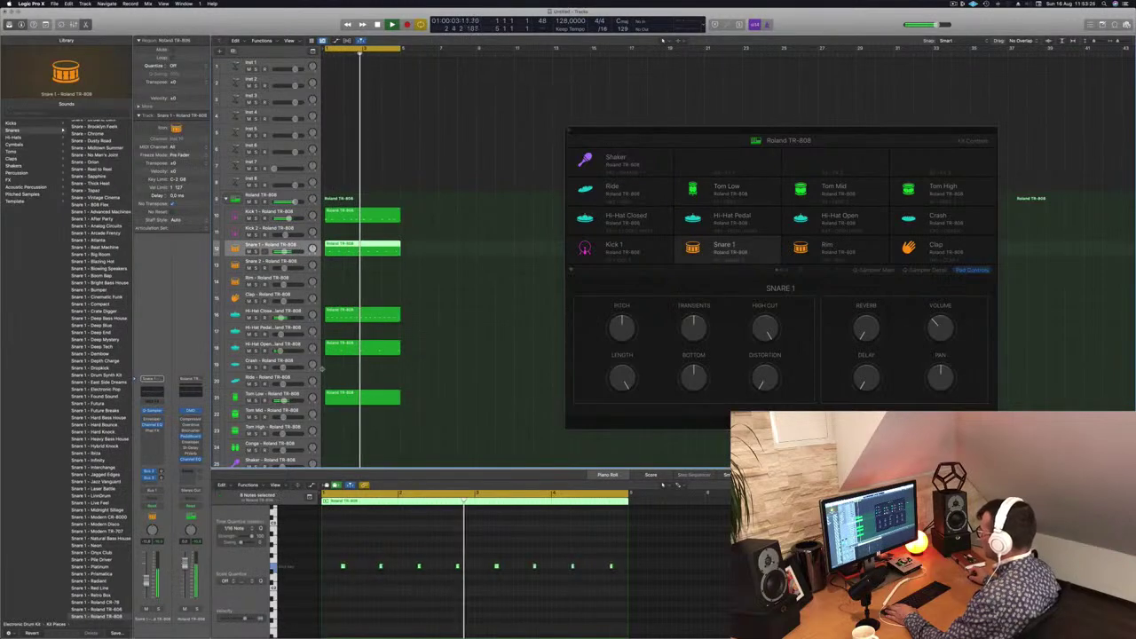
{"action": "left_click", "coordinate": [697, 197]}
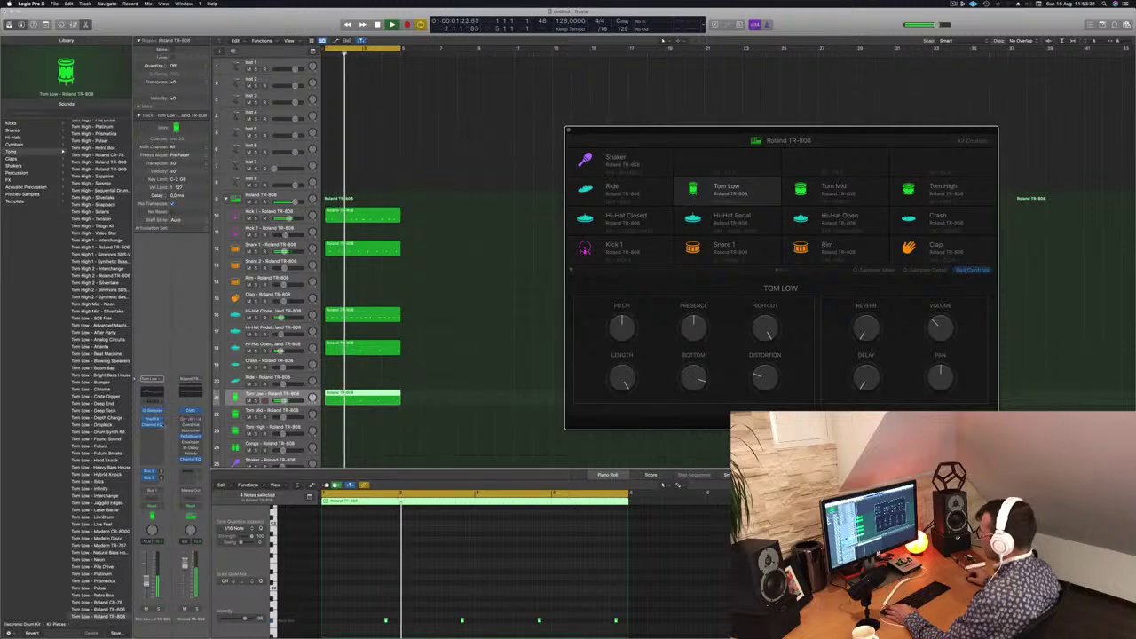
{"action": "left_click", "coordinate": [151, 412]}
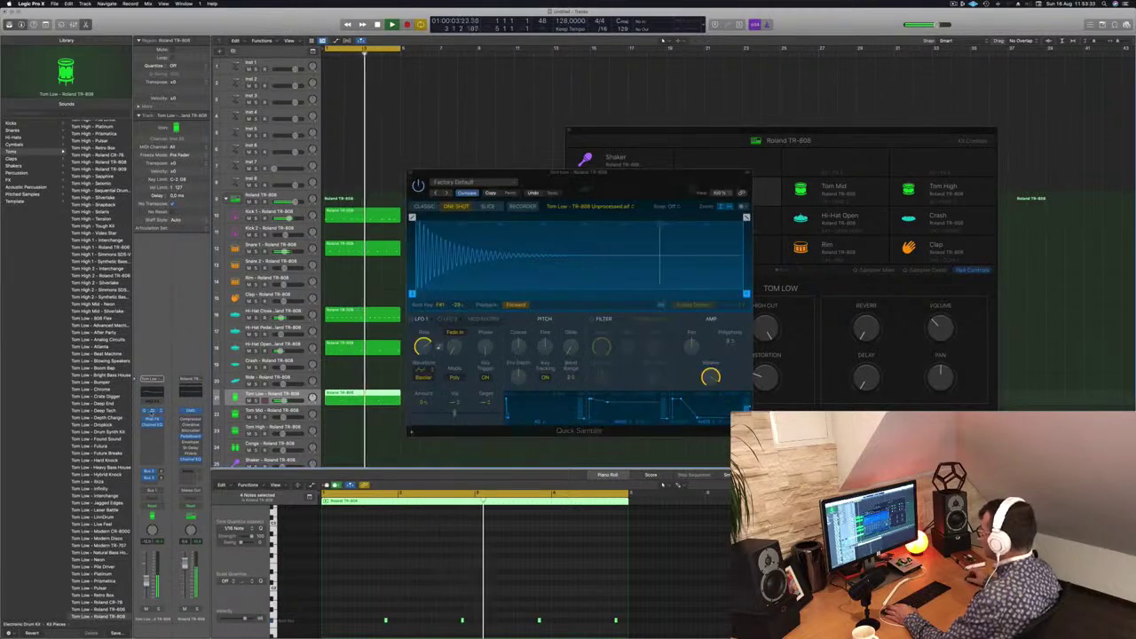
{"action": "left_click_drag", "start_coordinate": [577, 173], "coordinate": [897, 224]}
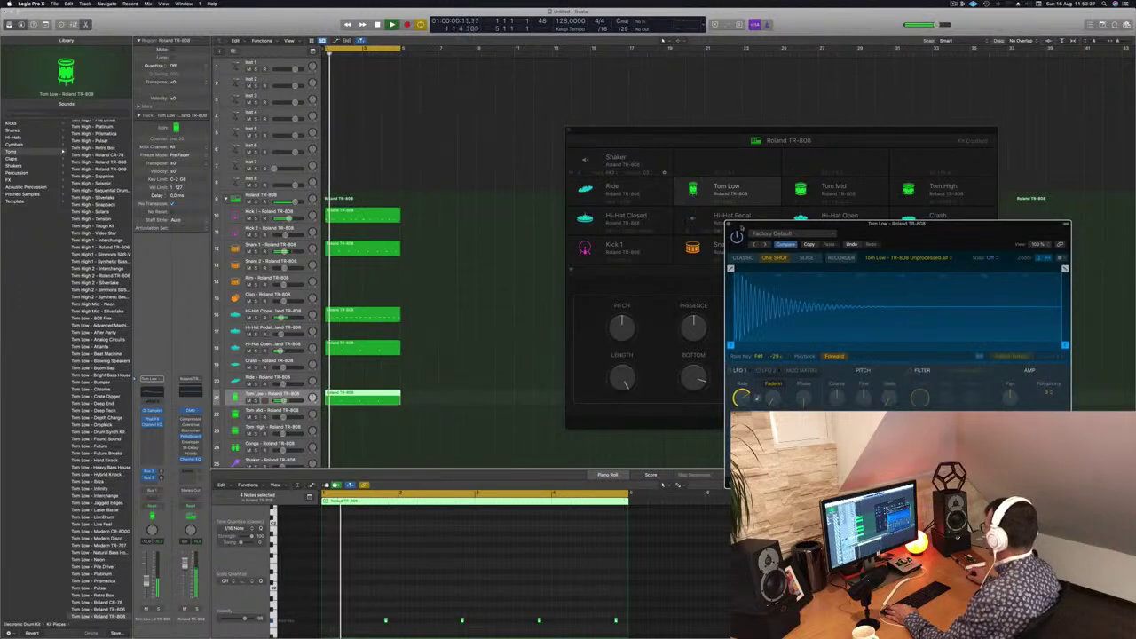
{"action": "left_click", "coordinate": [647, 315]}
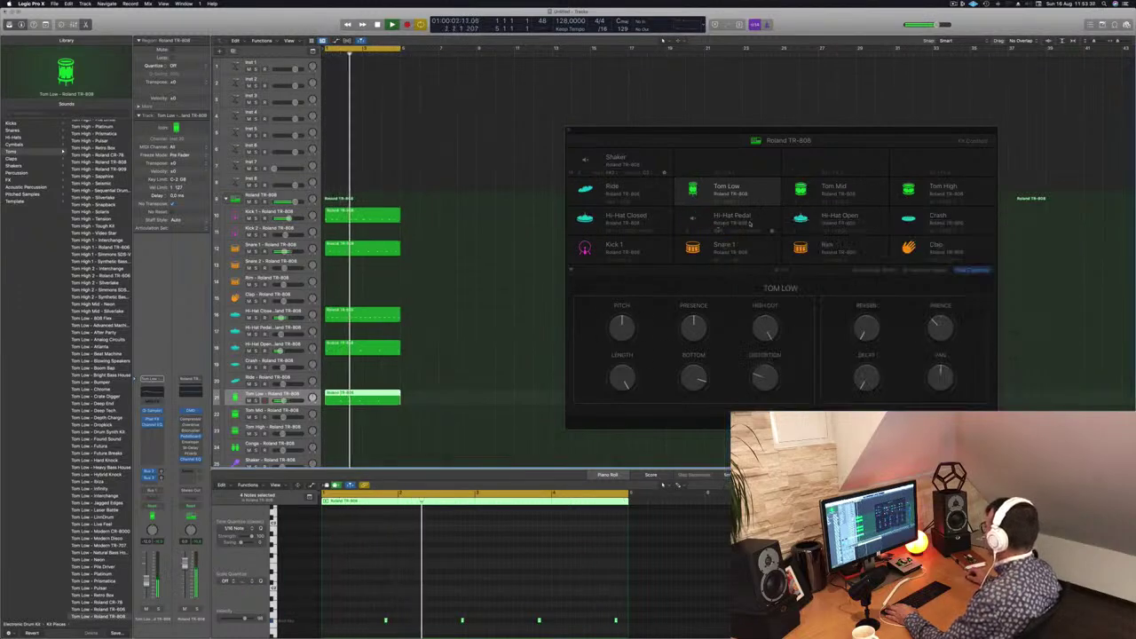
Try a higher Reverb level on Tom Low, take it back down, and adjust its Volume
{"action": "left_click", "coordinate": [783, 270]}
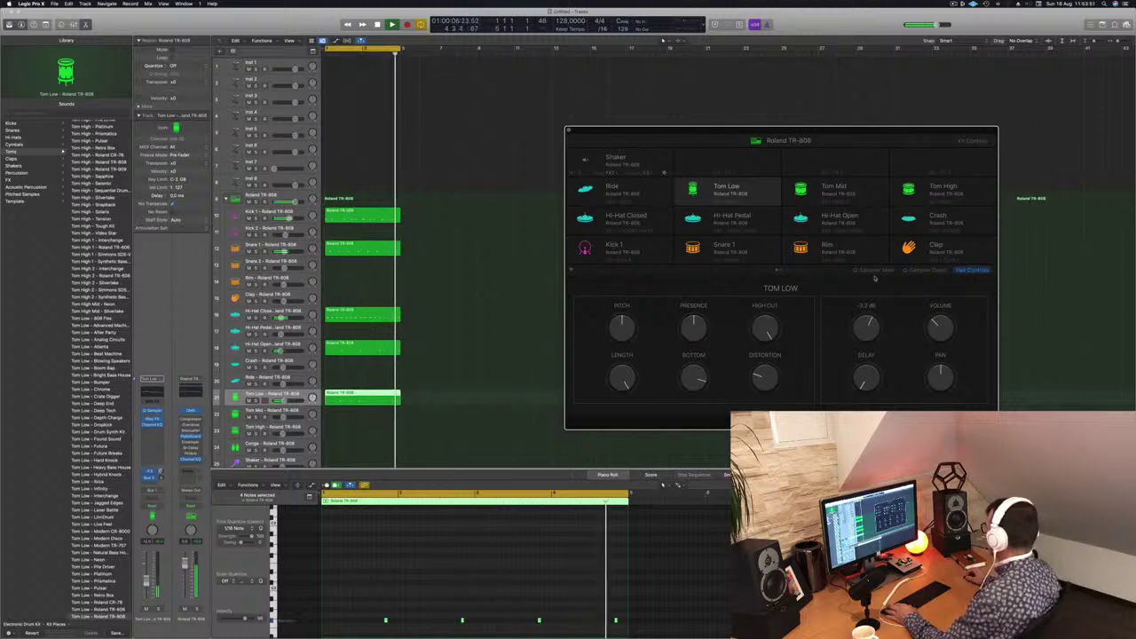
{"action": "left_click_drag", "start_coordinate": [879, 330], "coordinate": [874, 298]}
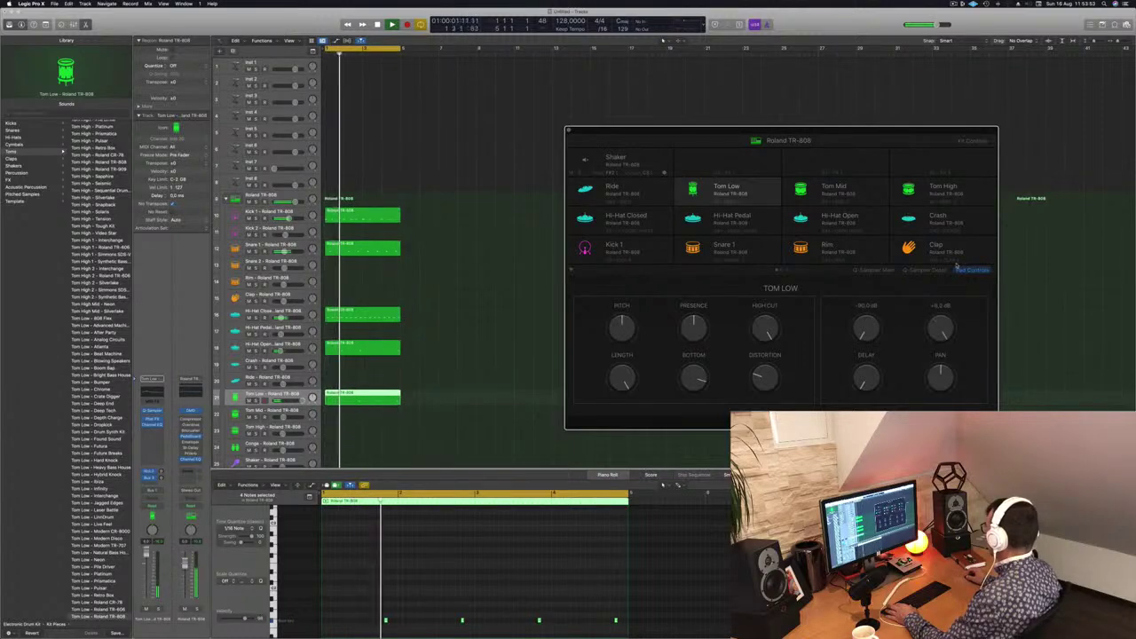
{"action": "left_click_drag", "start_coordinate": [942, 330], "coordinate": [950, 316]}
Examine the Q-Sampler Main and Q-Sampler Detail pages for Tom Low and close the drum machine window
{"action": "left_click", "coordinate": [923, 270]}
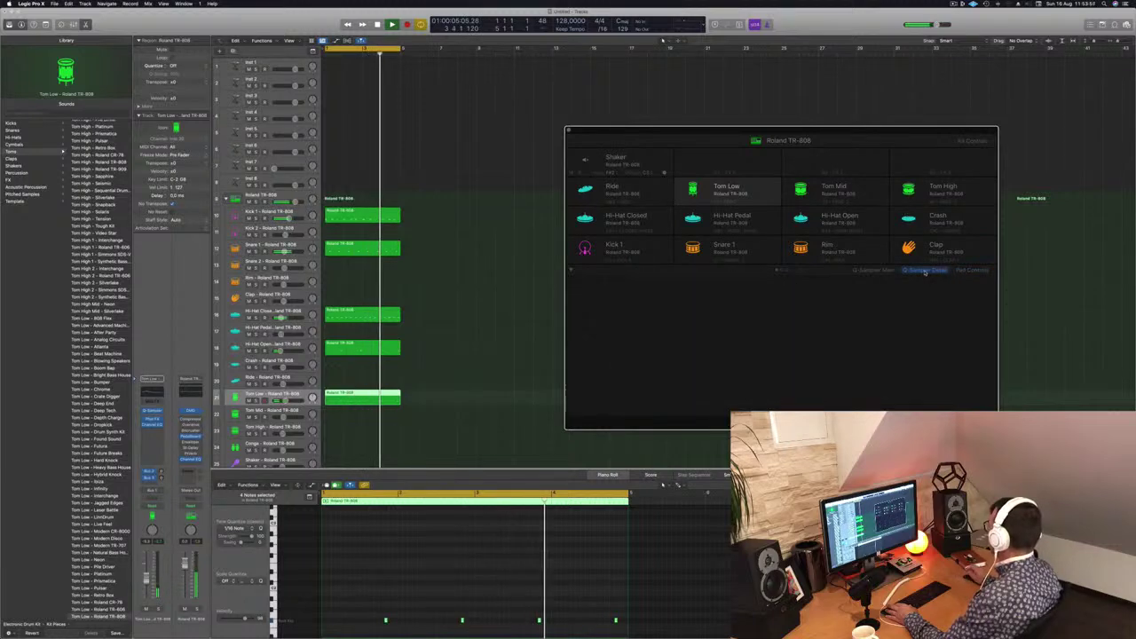
{"action": "left_click", "coordinate": [881, 271]}
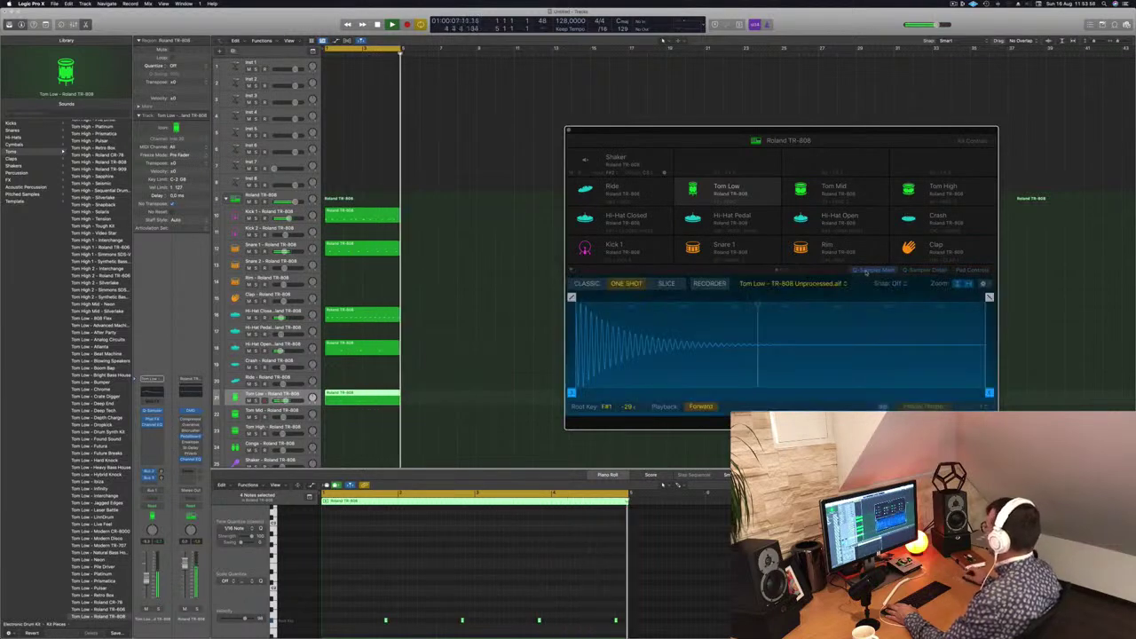
{"action": "left_click", "coordinate": [932, 270]}
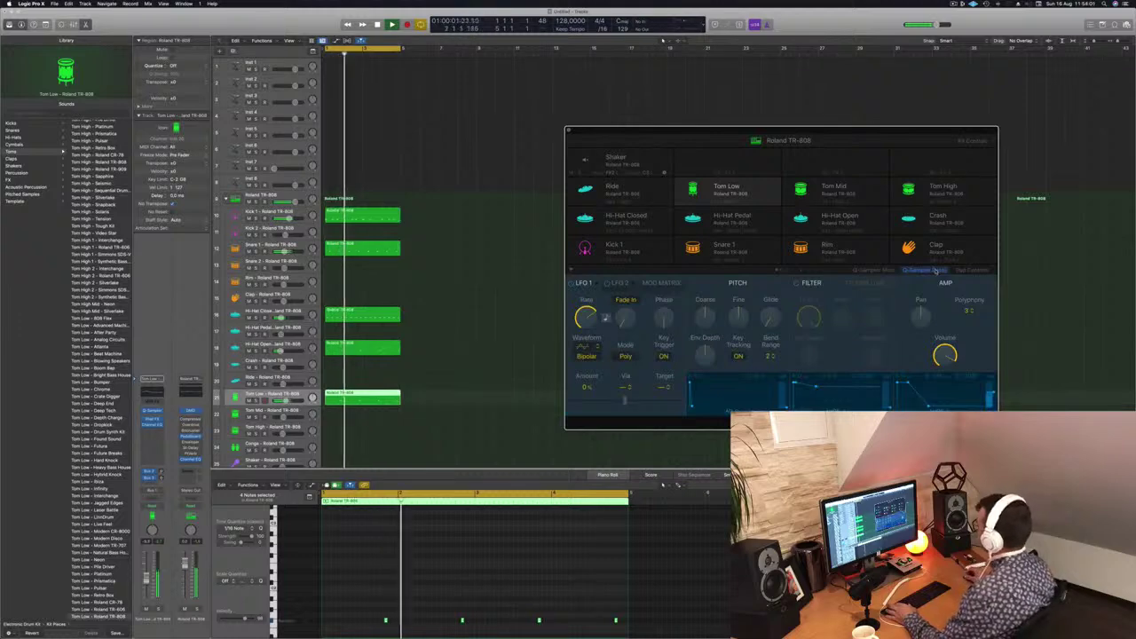
{"action": "mouse_move", "coordinate": [868, 133]}
{"action": "left_mouse_down"}
{"action": "mouse_move", "coordinate": [822, 115]}
{"action": "mouse_move", "coordinate": [881, 115]}
{"action": "left_mouse_up"}
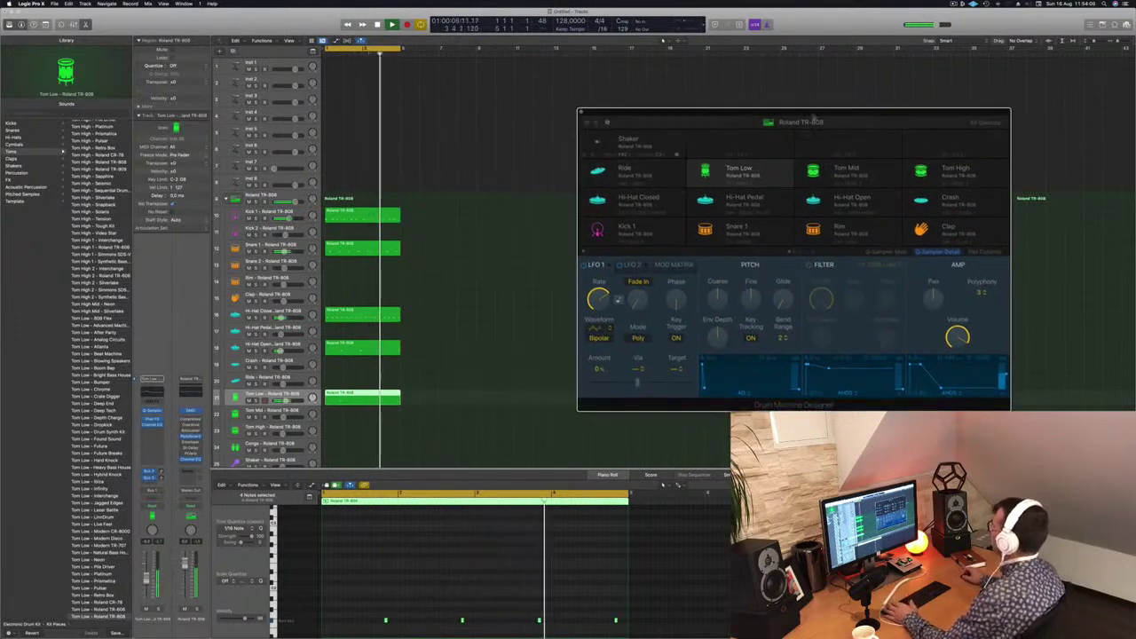
{"action": "left_click", "coordinate": [582, 113]}
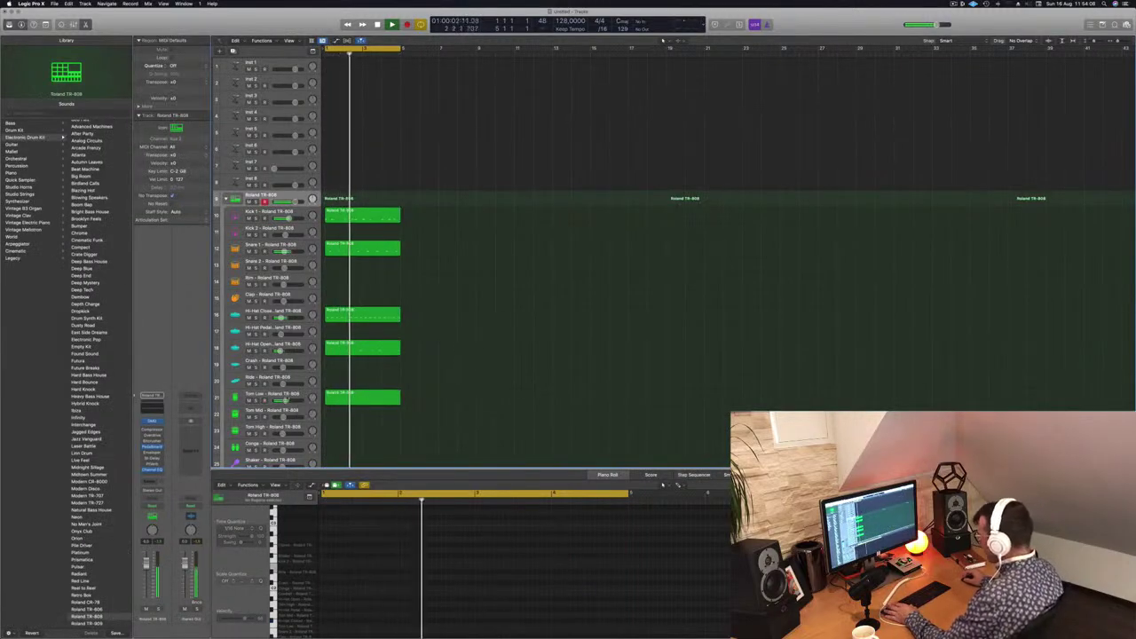
Stop playback and copy the closed hi-hat region to the Shaker track
{"action": "left_click", "coordinate": [362, 397]}
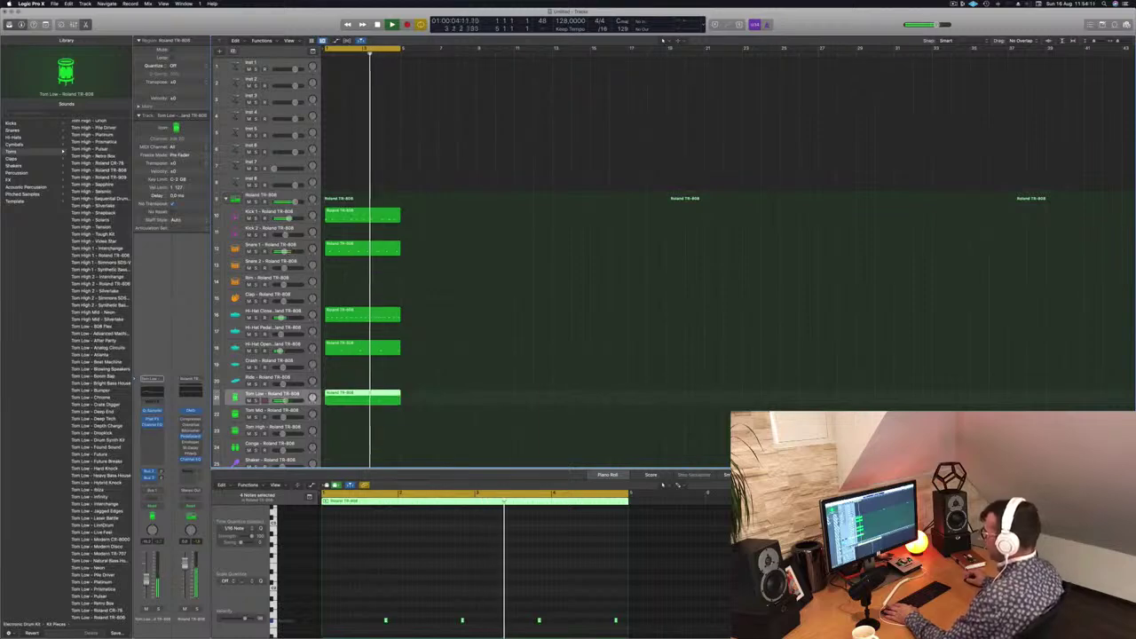
{"action": "scroll", "coordinate": [348, 346], "scroll_direction": "down", "scroll_amount": 3}
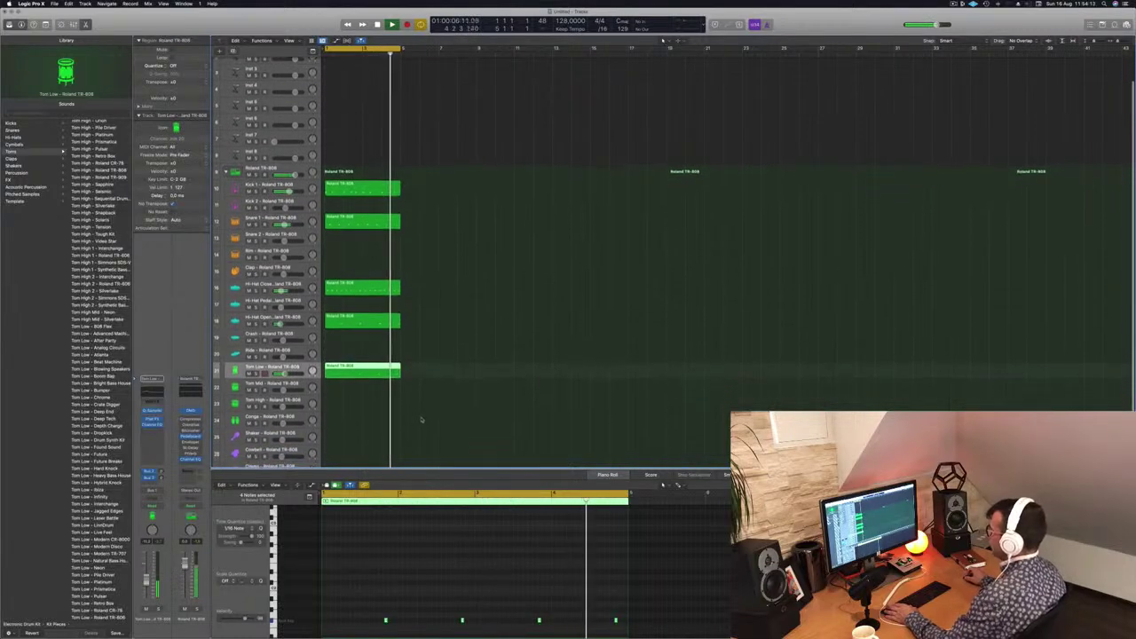
{"action": "scroll", "coordinate": [349, 345], "scroll_direction": "down", "scroll_amount": 1}
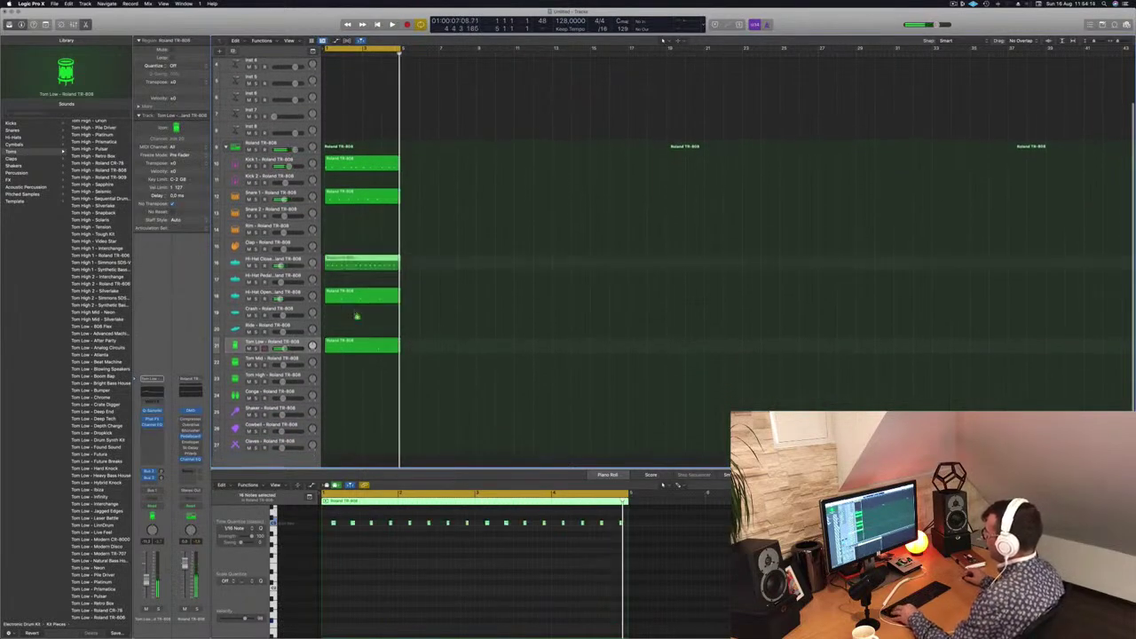
{"action": "key", "text": "space"}
{"action": "left_click_drag", "start_coordinate": [355, 346], "coordinate": [348, 412]}
Duplicate all the shaker notes an eighth note earlier to fill the on-beats, and play the loop with the Shaker track selected
{"action": "left_click", "coordinate": [323, 517]}
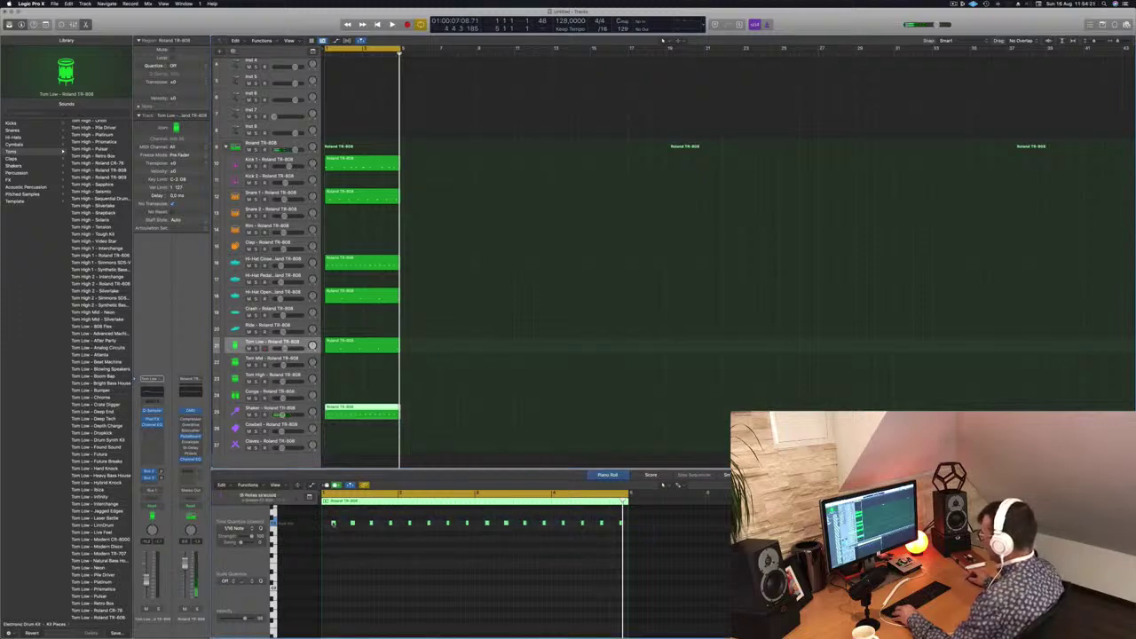
{"action": "left_click_drag", "start_coordinate": [334, 525], "coordinate": [324, 525]}
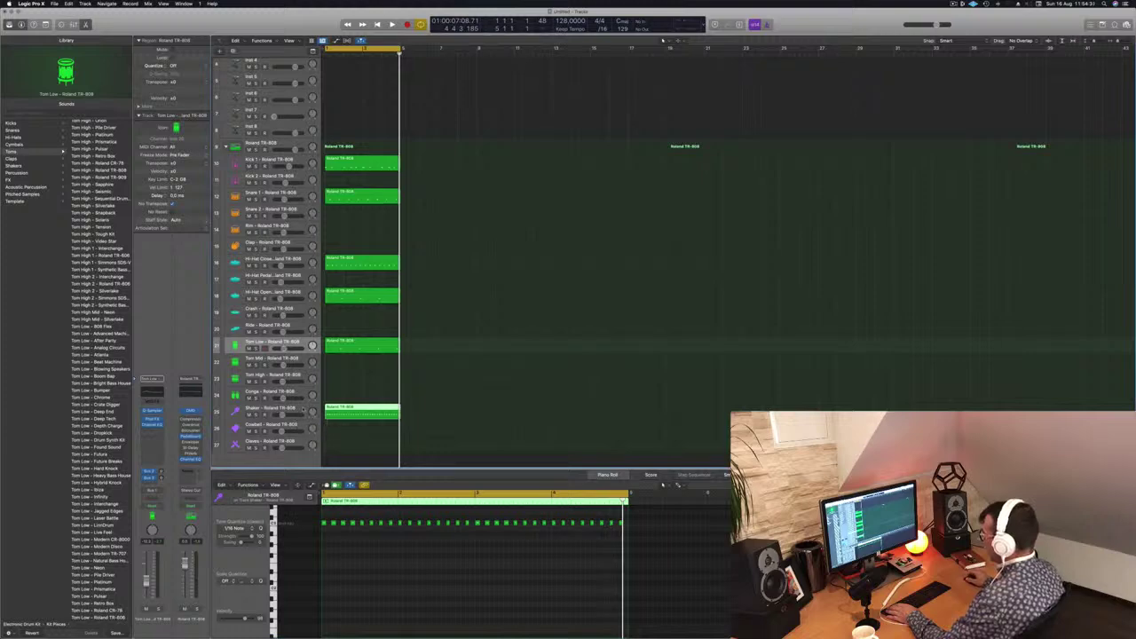
{"action": "left_click", "coordinate": [303, 409]}
{"action": "key", "text": "space"}
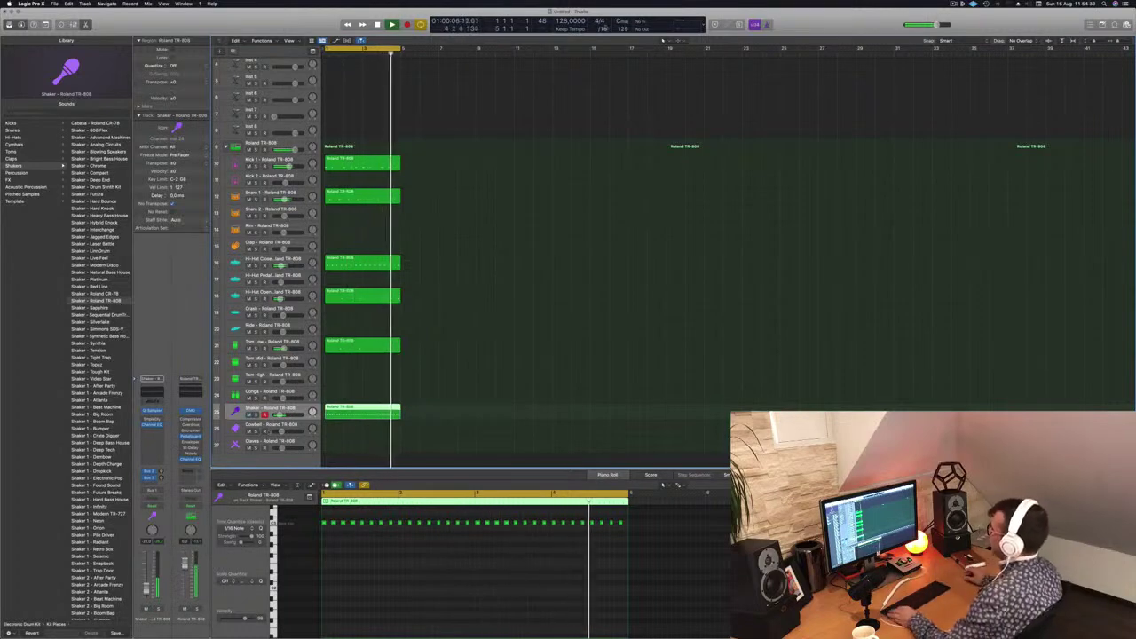
Repeat all the four-bar drum regions three more times so the groove fills 16 bars
{"action": "scroll", "coordinate": [482, 195], "scroll_direction": "up", "scroll_amount": 1}
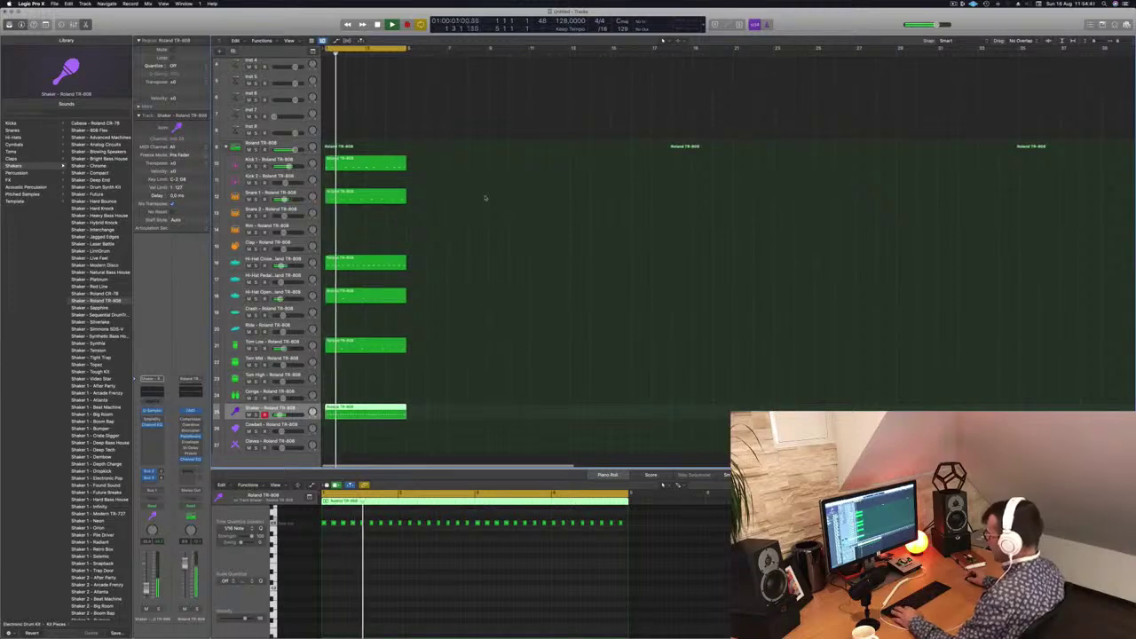
{"action": "key", "text": "super+a"}
{"action": "left_click_drag", "start_coordinate": [344, 159], "coordinate": [424, 161]}
{"action": "left_click_drag", "start_coordinate": [545, 152], "coordinate": [325, 408]}
{"action": "left_click_drag", "start_coordinate": [360, 160], "coordinate": [524, 167]}
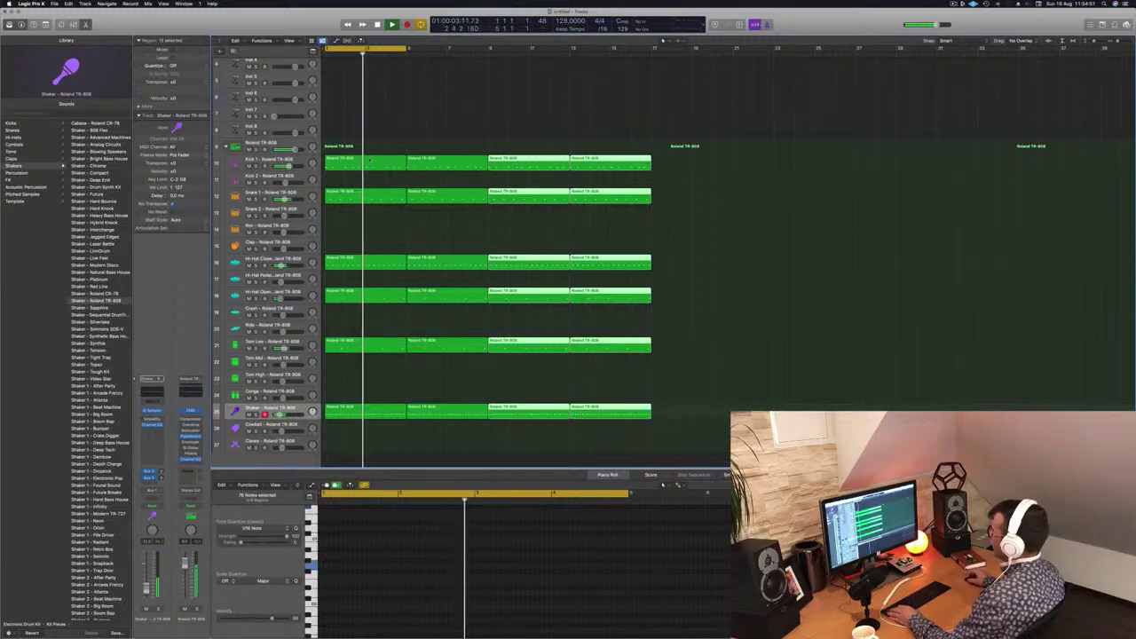
Copy the first Kick 1 region to the Kick 2 track and play it briefly from the start
{"action": "left_click", "coordinate": [353, 160]}
{"action": "left_click_drag", "start_coordinate": [353, 159], "coordinate": [353, 177]}
{"action": "key", "text": "Return"}
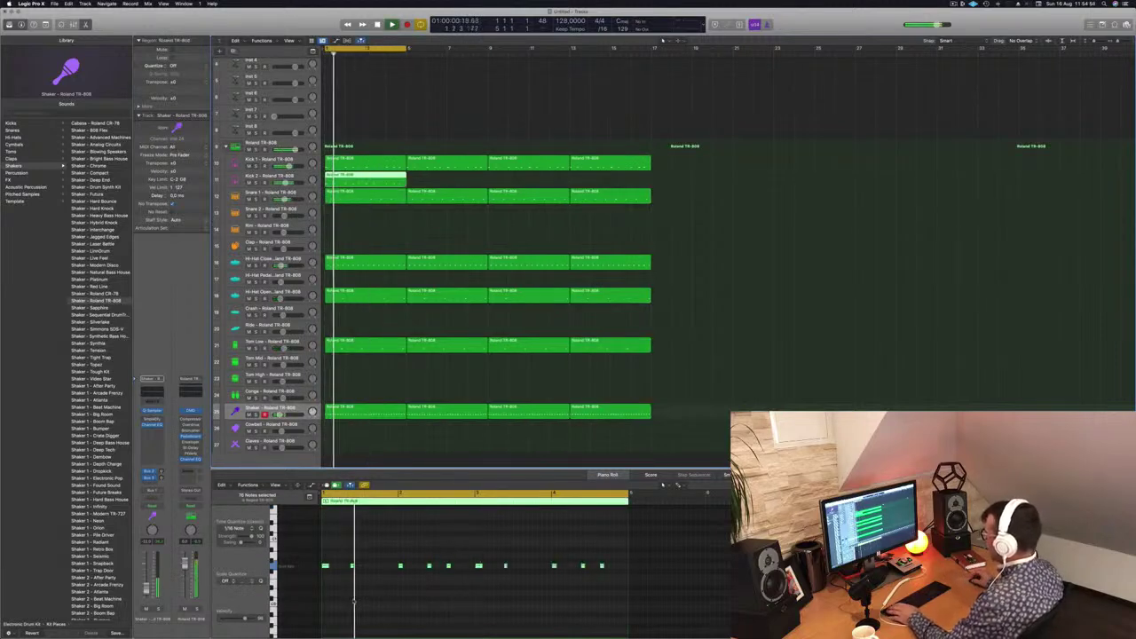
{"action": "key", "text": "space"}
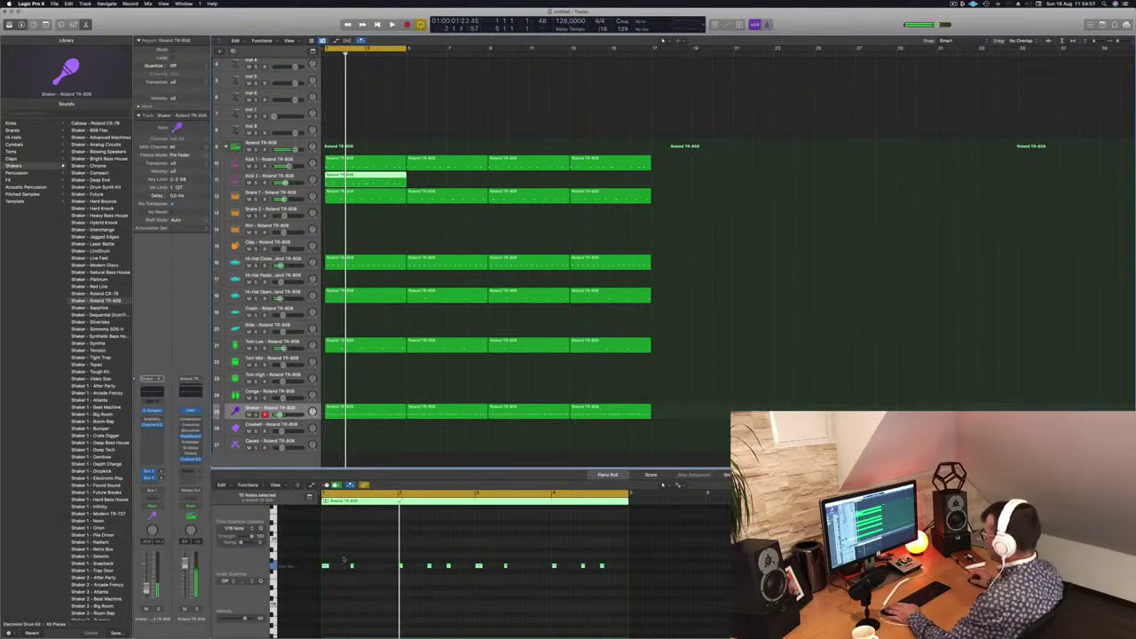
Delete all notes in the Kick 2 region except the first one of each bar, and play the result
{"action": "left_click", "coordinate": [352, 567]}
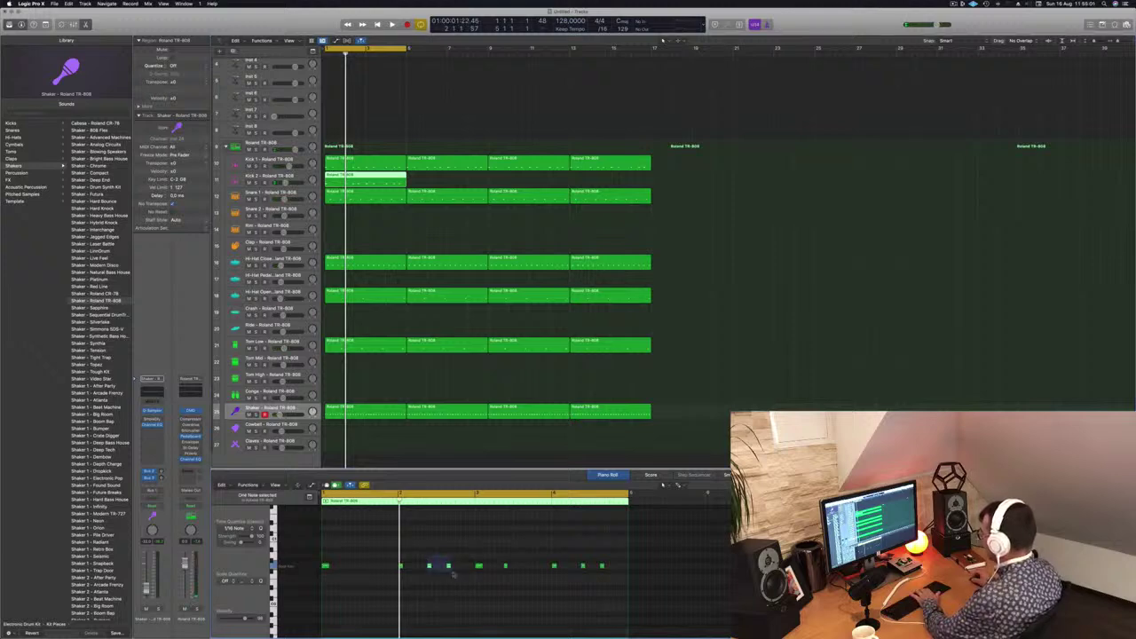
{"action": "left_click_drag", "start_coordinate": [570, 560], "coordinate": [632, 589]}
{"action": "key", "text": "Delete"}
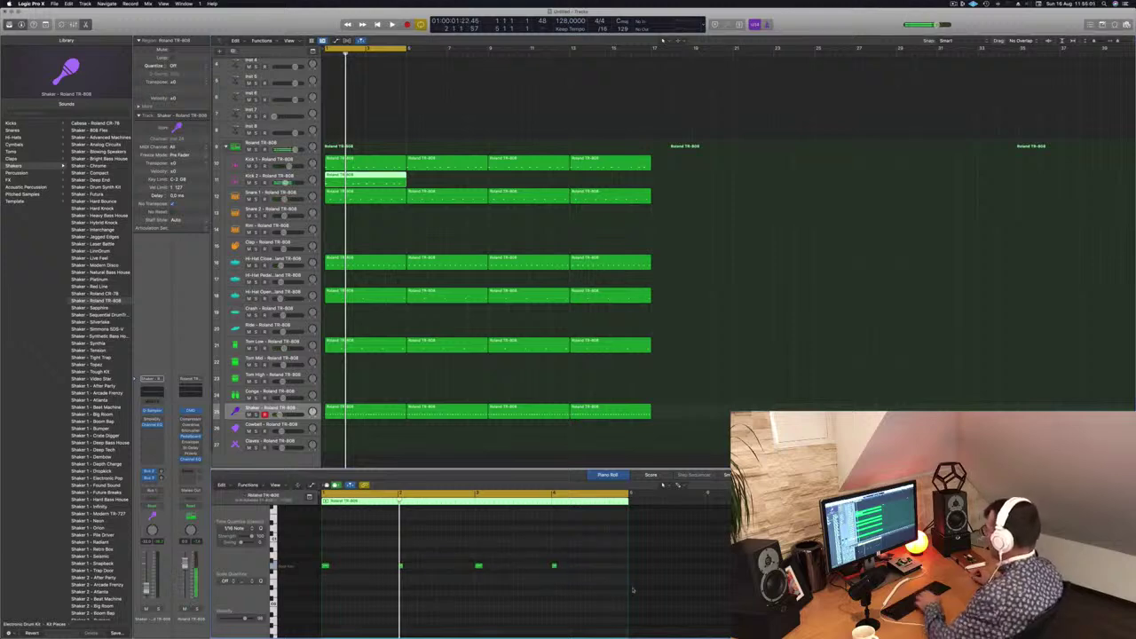
{"action": "key", "text": "space"}
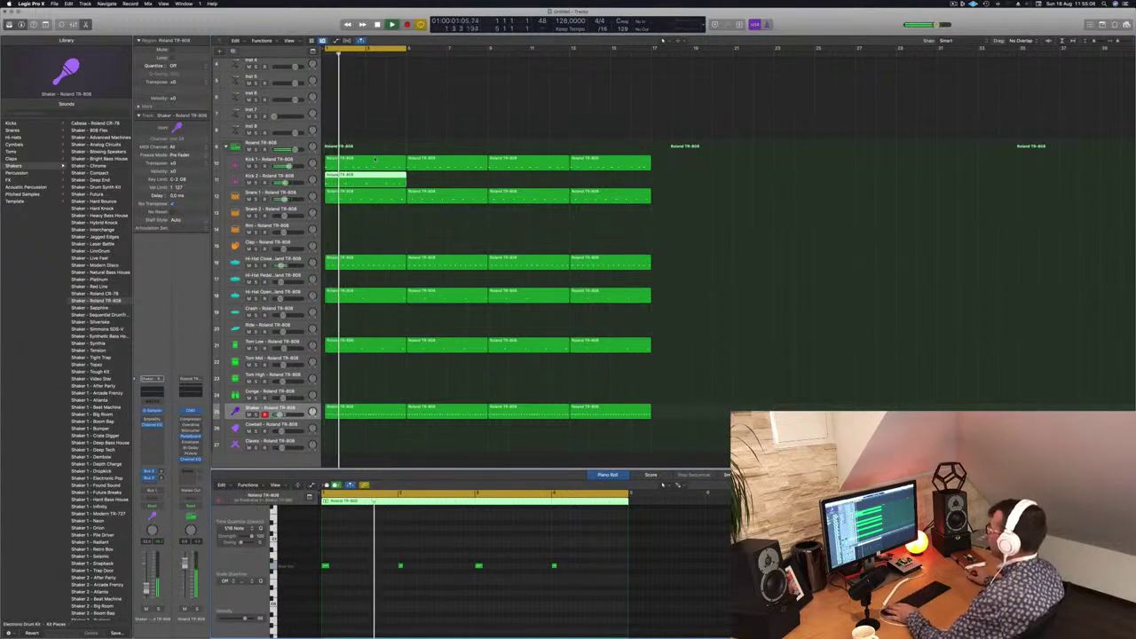
Repeat the thinned Kick 2 region across the remaining 12 bars and resume playback
{"action": "key", "text": "space"}
{"action": "left_click_drag", "start_coordinate": [379, 183], "coordinate": [555, 189]}
{"action": "key", "text": "space"}
Audition Kick - Autumn Leaves, Kick - Blazing Hot and Kick 1 - 808 Flex on the Kick 2 track, and load Kick 3 Sub - Blowing Speakers
{"action": "left_click", "coordinate": [264, 180]}
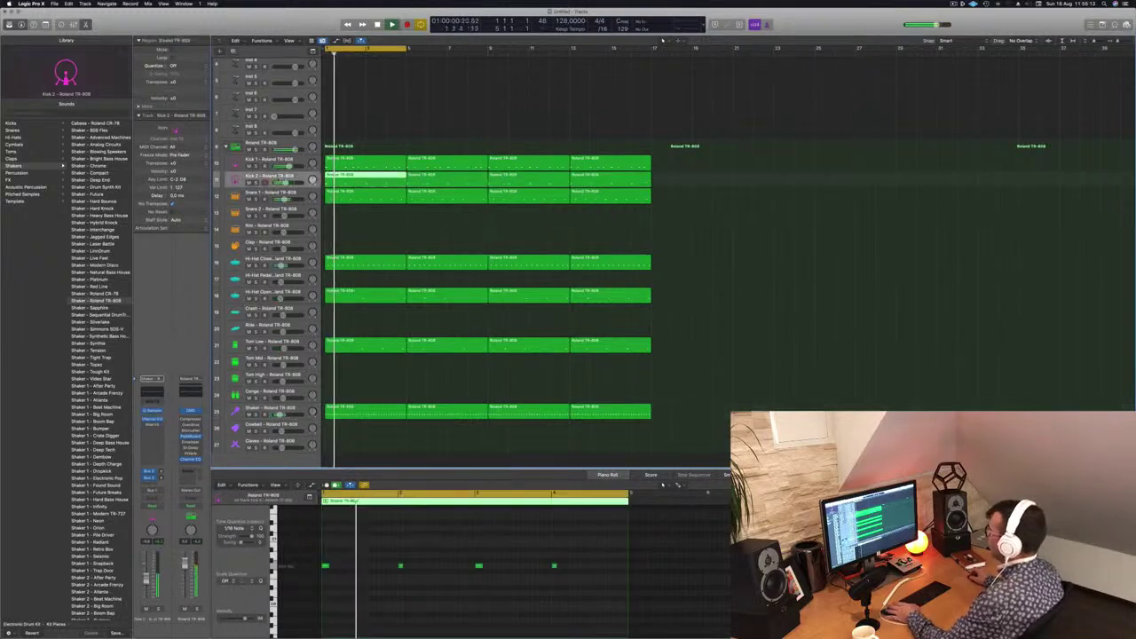
{"action": "key", "text": "Return"}
{"action": "scroll", "coordinate": [100, 373], "scroll_direction": "up", "scroll_amount": 5}
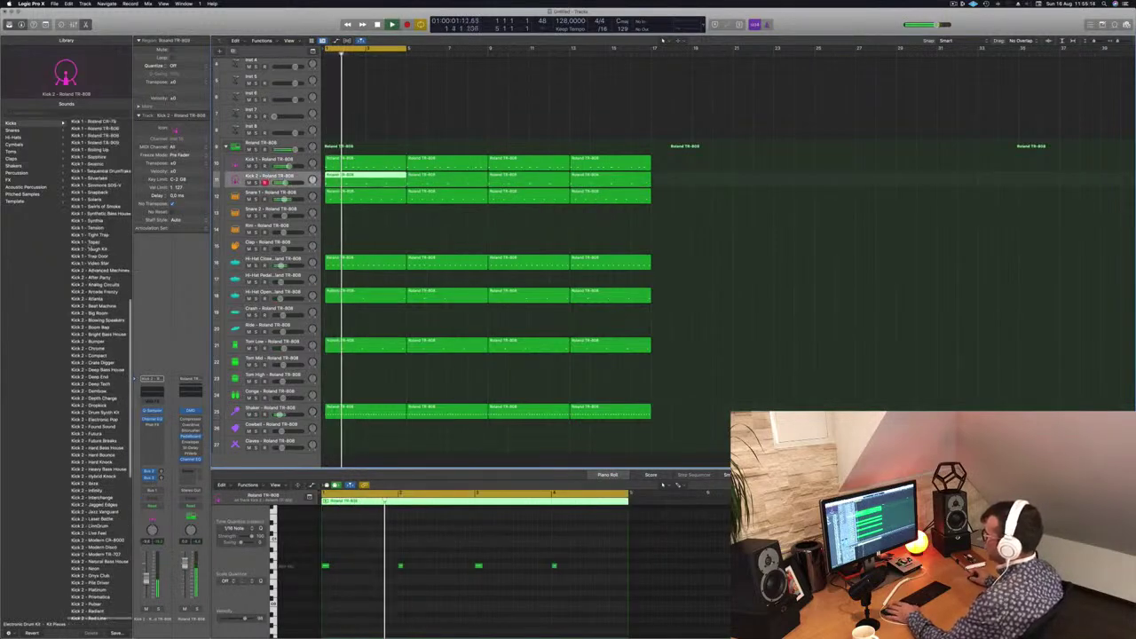
{"action": "scroll", "coordinate": [100, 372], "scroll_direction": "up", "scroll_amount": 10}
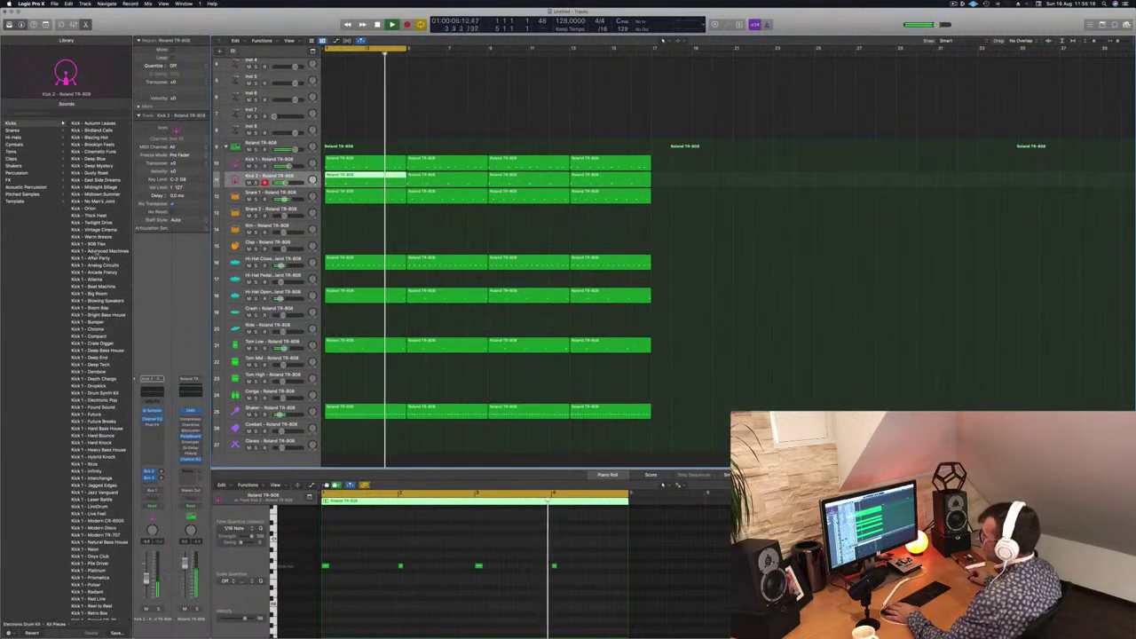
{"action": "left_click", "coordinate": [95, 129]}
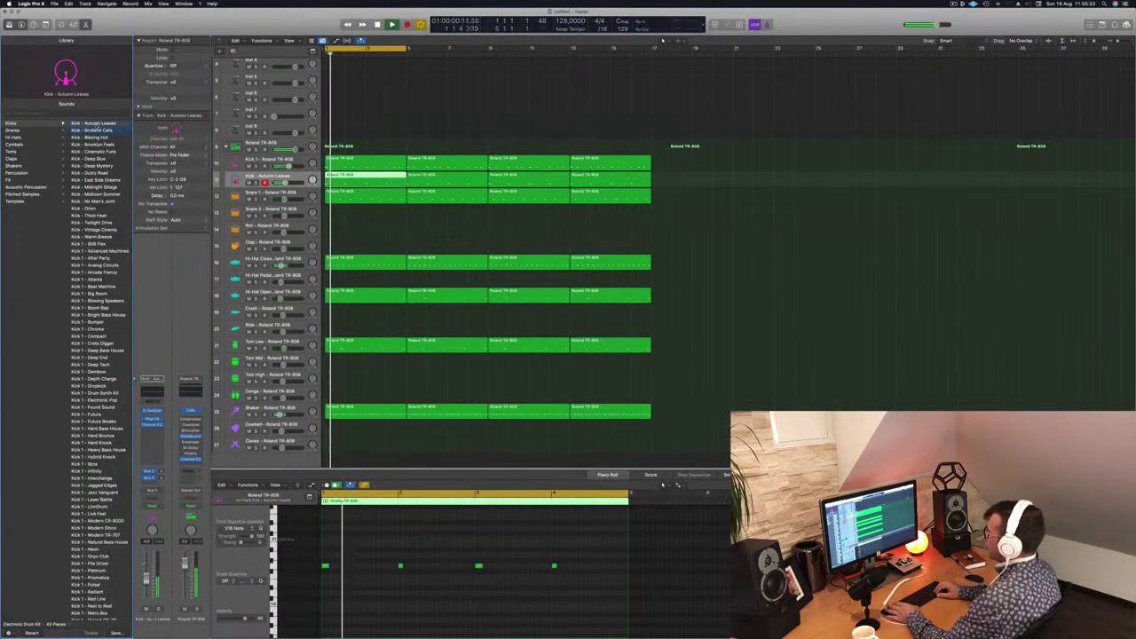
{"action": "key", "text": "Down"}
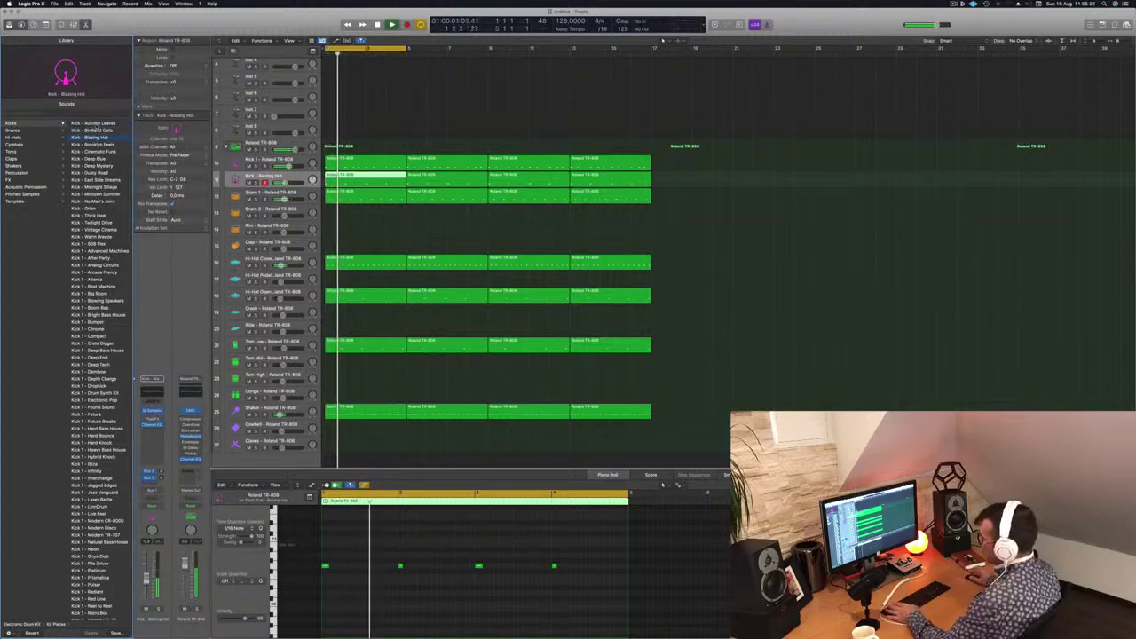
{"action": "left_click", "coordinate": [95, 244]}
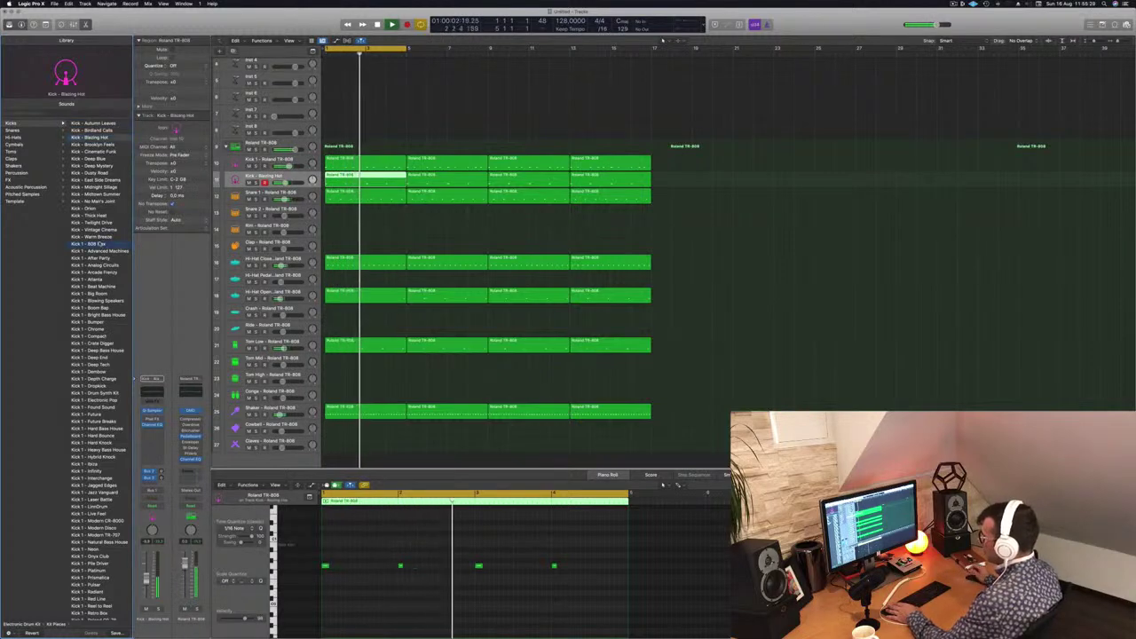
{"action": "scroll", "coordinate": [100, 246], "scroll_direction": "down", "scroll_amount": 15}
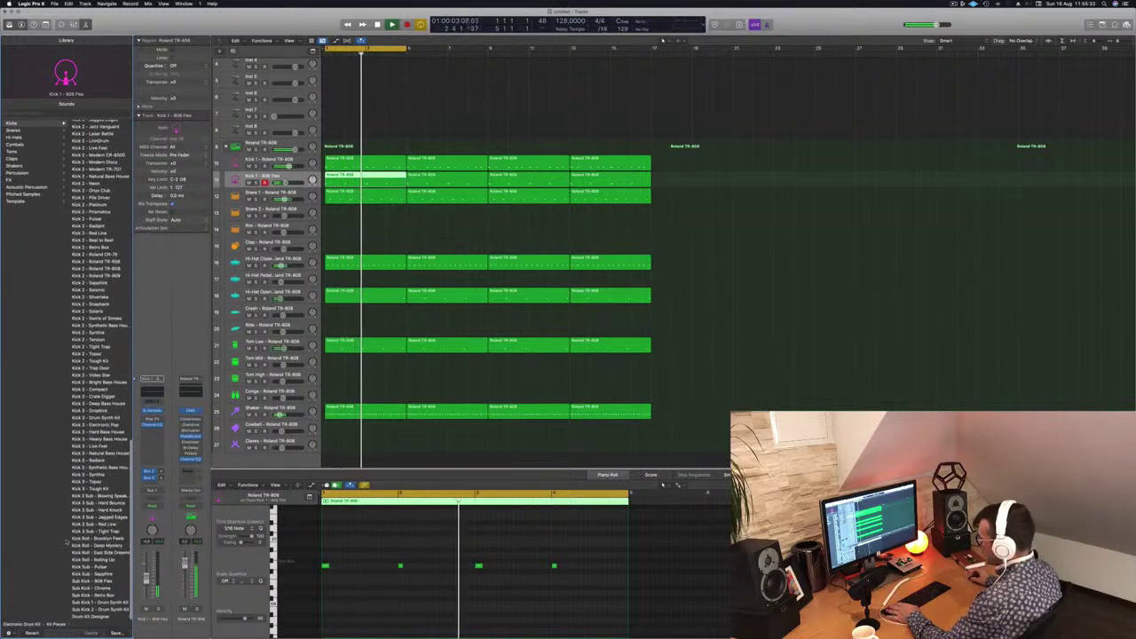
{"action": "left_click", "coordinate": [100, 495]}
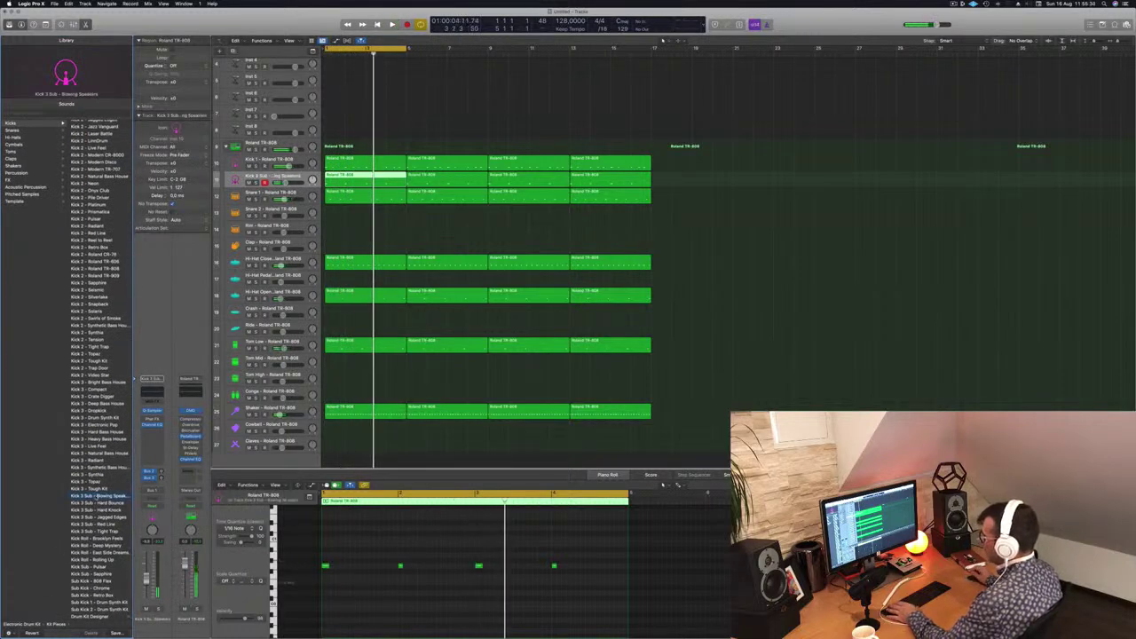
Move the four sub-kick notes down to the sound's mapped key and lengthen each to about a third of a bar
{"action": "key", "text": "Return"}
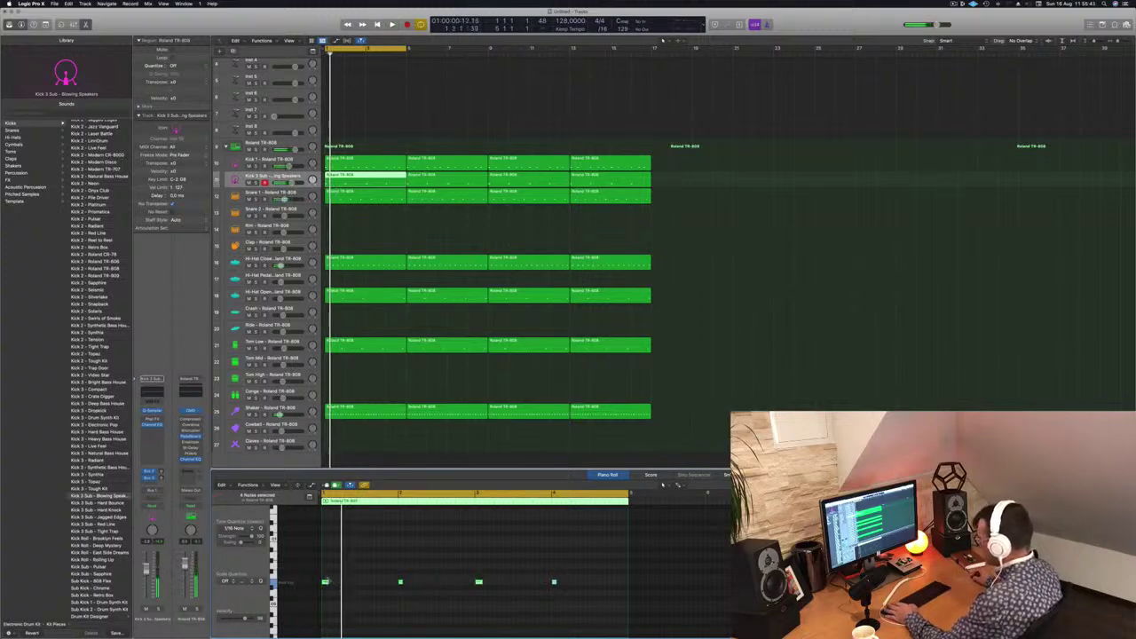
{"action": "left_click_drag", "start_coordinate": [327, 582], "coordinate": [346, 583]}
{"action": "key", "text": "space"}
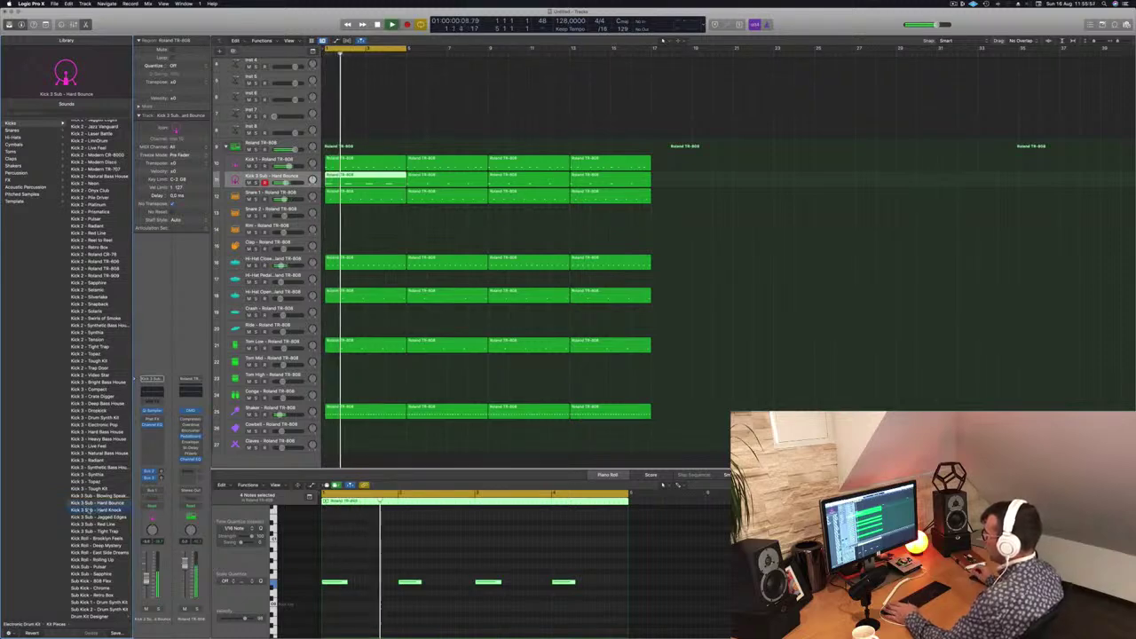
Audition the Hard Knock, Jagged Edges, Red Line and Tight Trap Kick 3 Sub sounds, and return to Blowing Speakers
{"action": "left_click", "coordinate": [89, 511]}
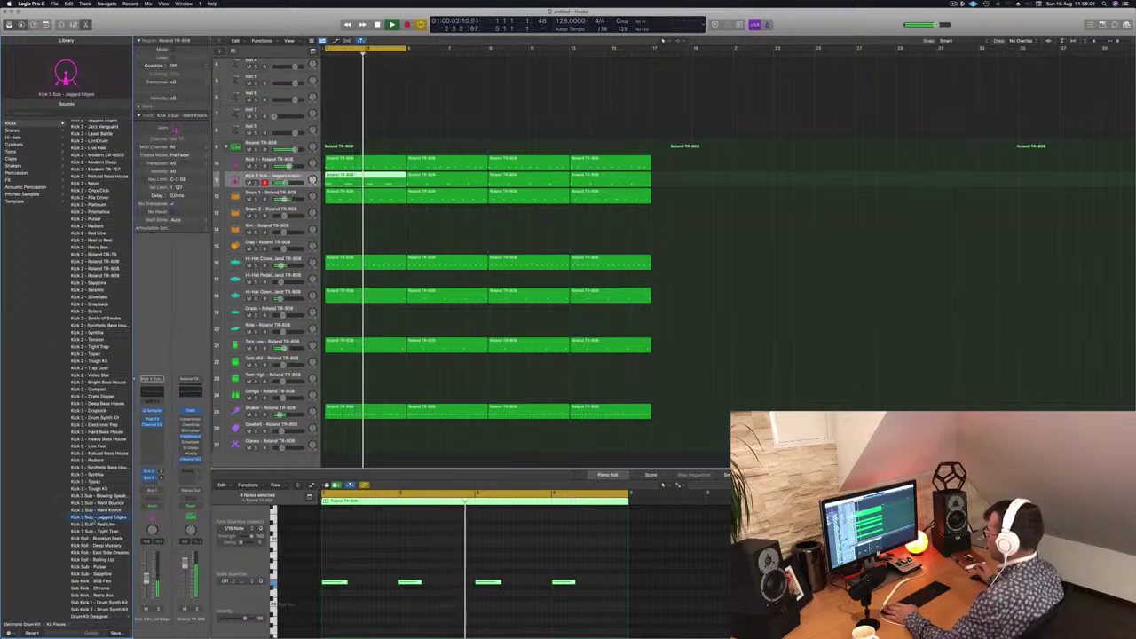
{"action": "left_click", "coordinate": [92, 518]}
{"action": "left_click", "coordinate": [97, 525]}
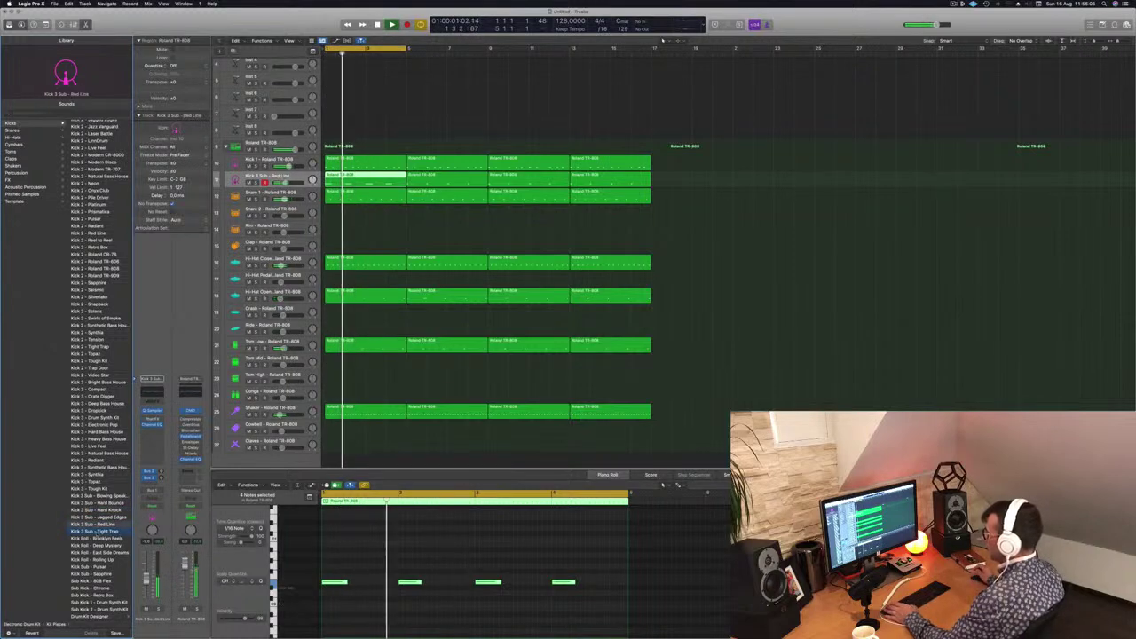
{"action": "left_click", "coordinate": [94, 532]}
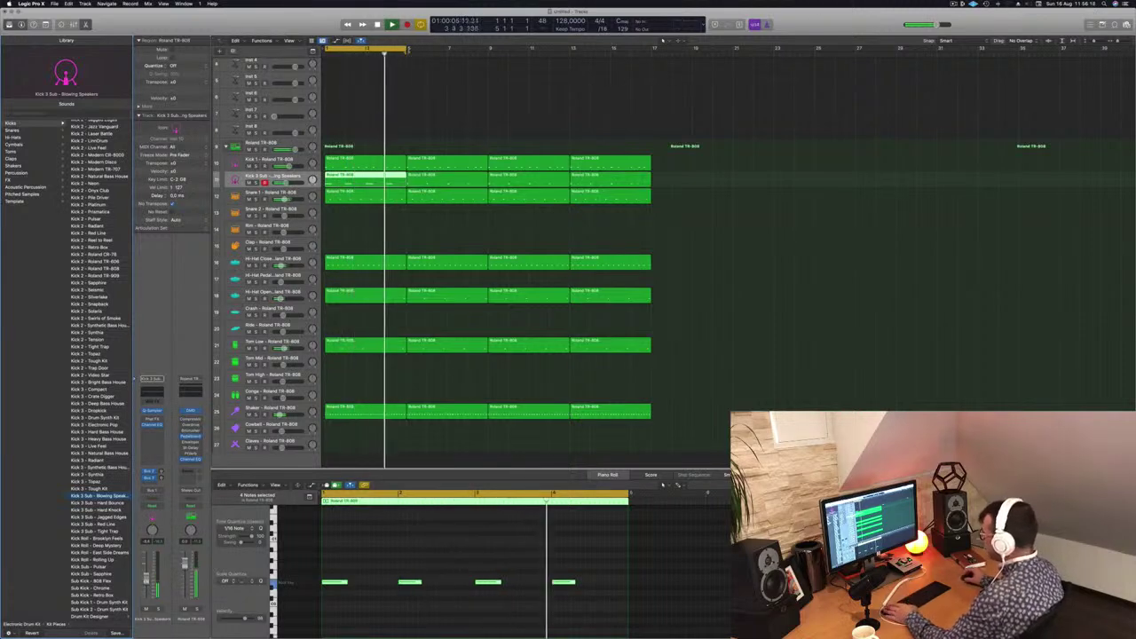
Stop playback and extend the cycle range over all 16 bars, from bar 1 to bar 17
{"action": "key", "text": "space"}
{"action": "left_click", "coordinate": [407, 51]}
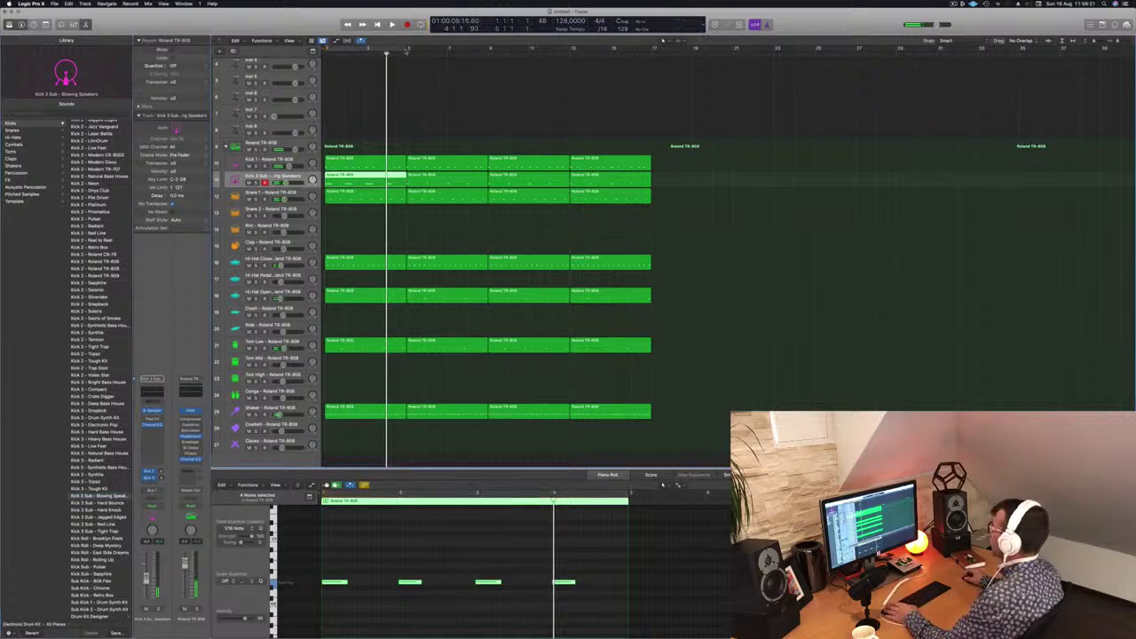
{"action": "left_click_drag", "start_coordinate": [326, 49], "coordinate": [651, 49]}
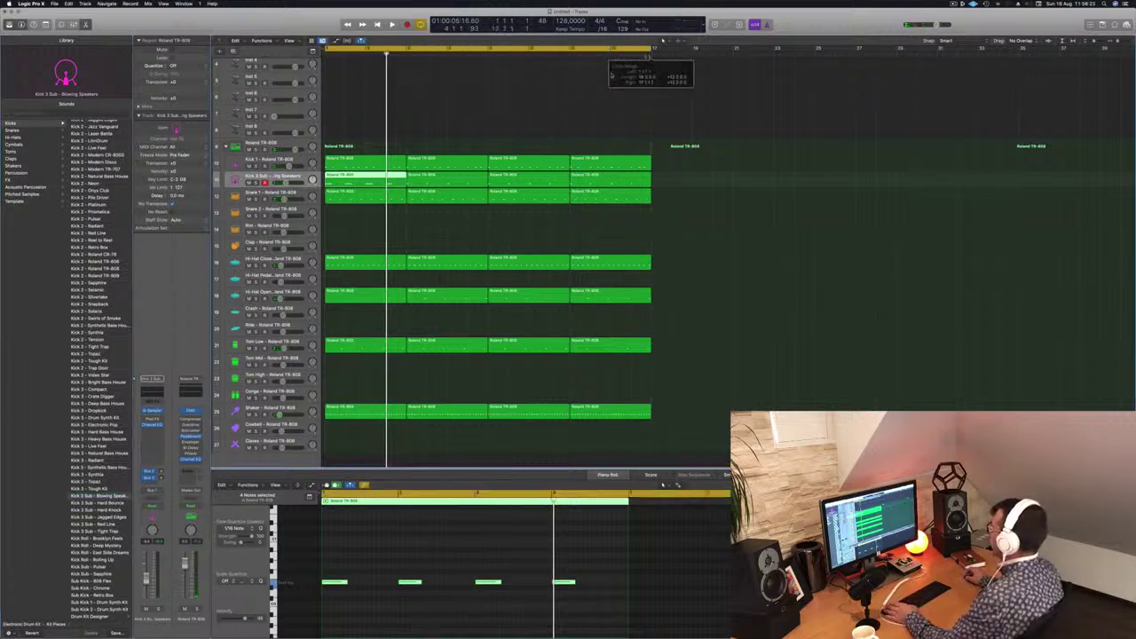
Select the Inst 1 track, increase its height, and open its Alchemy instrument
{"action": "scroll", "coordinate": [522, 100], "scroll_direction": "up", "scroll_amount": 3}
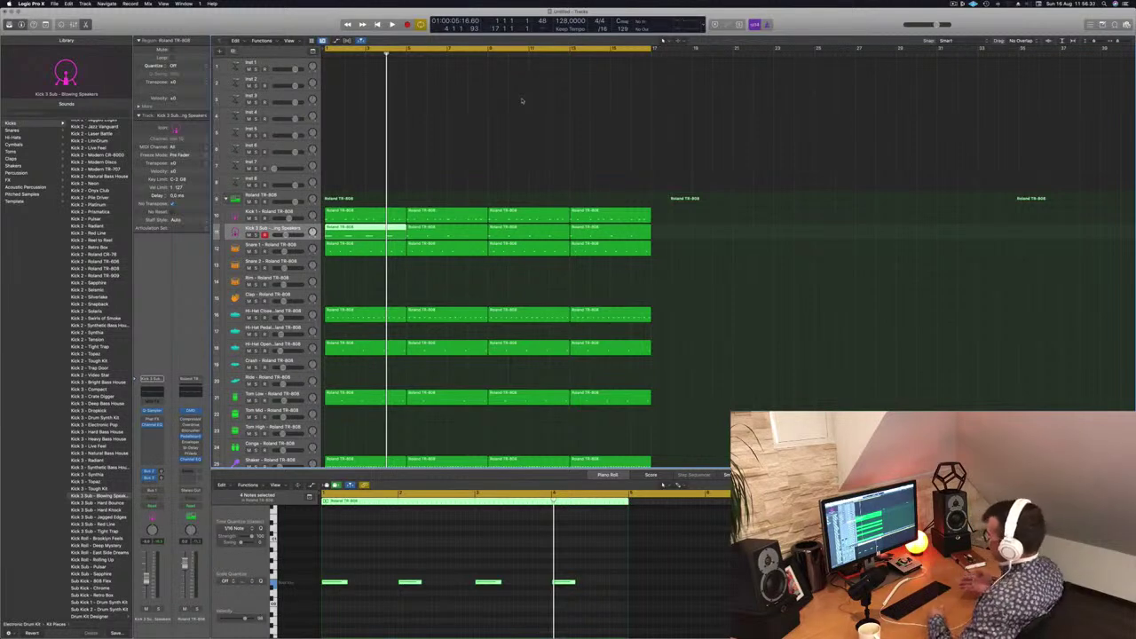
{"action": "left_click", "coordinate": [280, 65]}
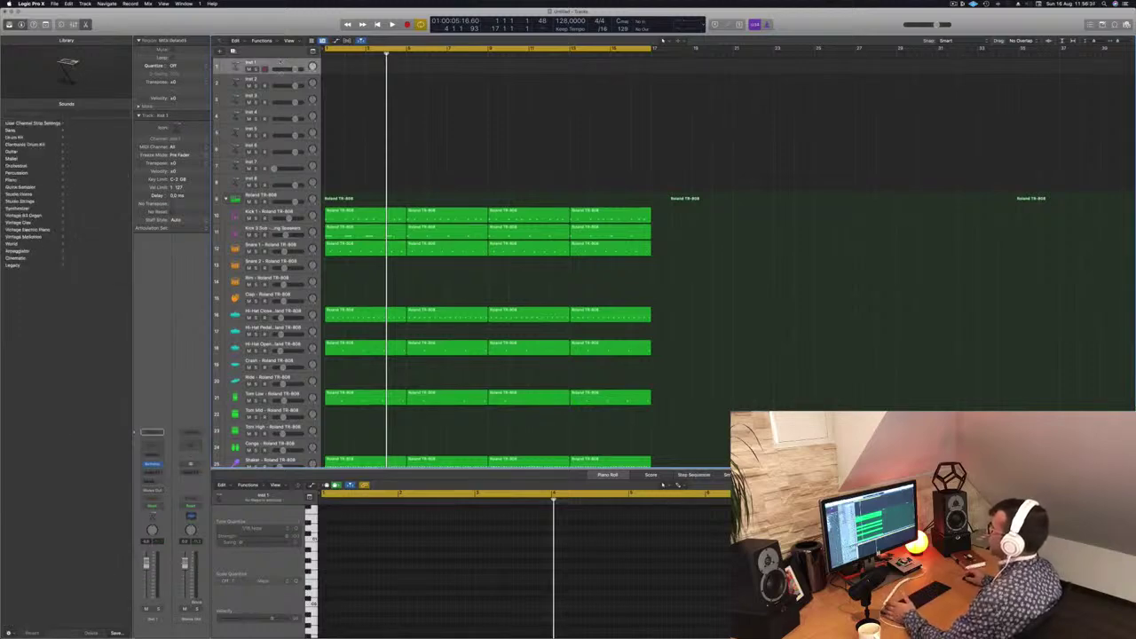
{"action": "left_click_drag", "start_coordinate": [280, 75], "coordinate": [281, 99]}
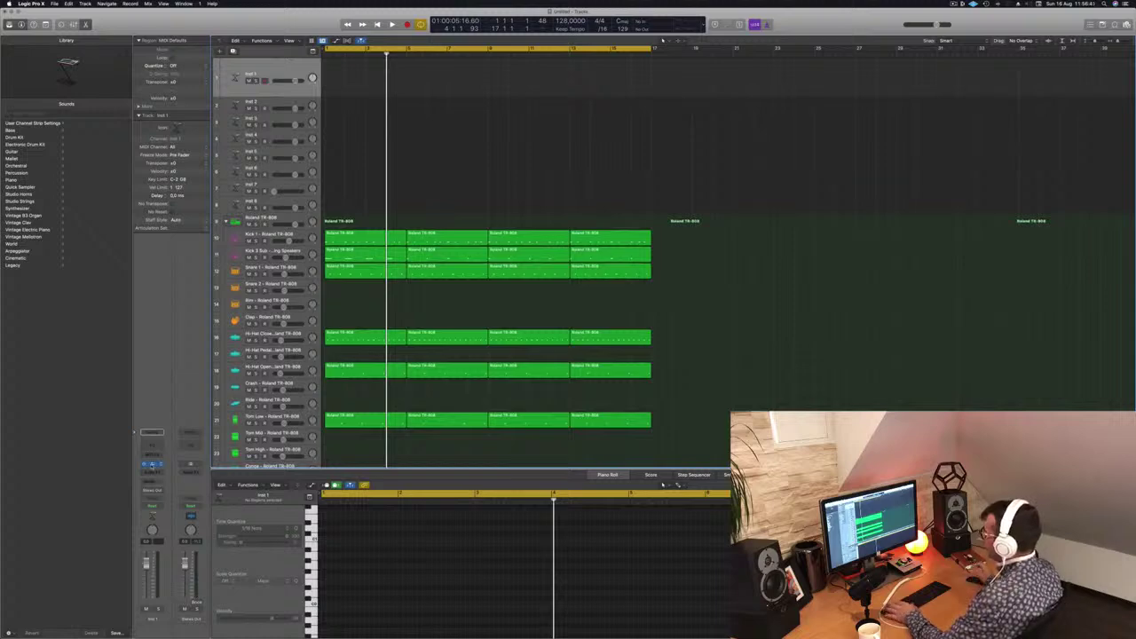
{"action": "left_click", "coordinate": [152, 463]}
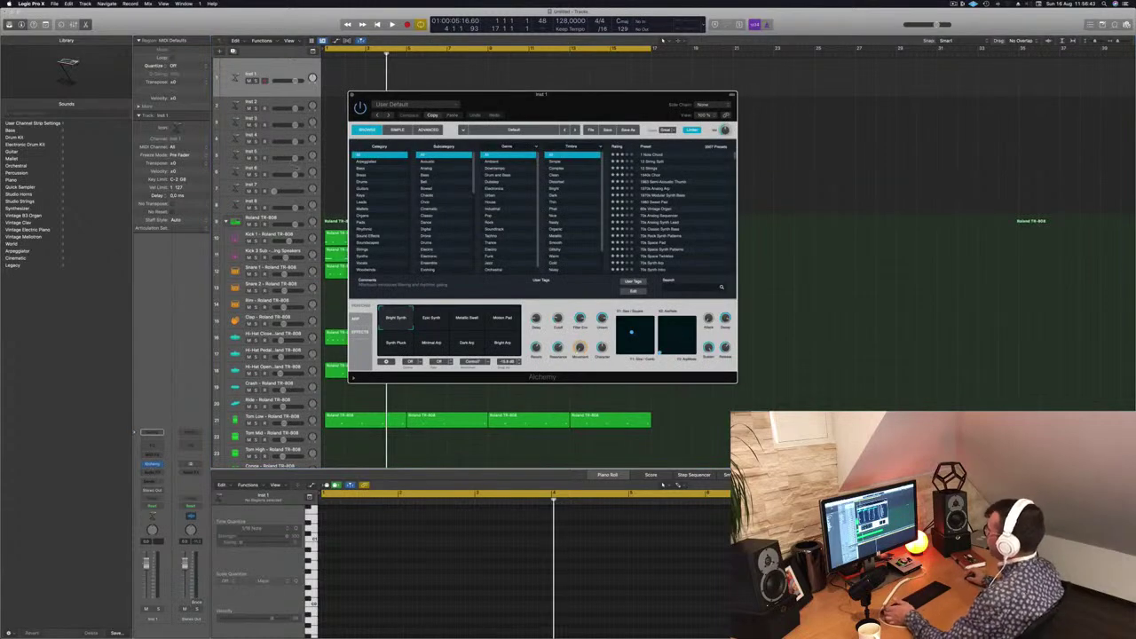
{"action": "left_click_drag", "start_coordinate": [567, 104], "coordinate": [569, 103]}
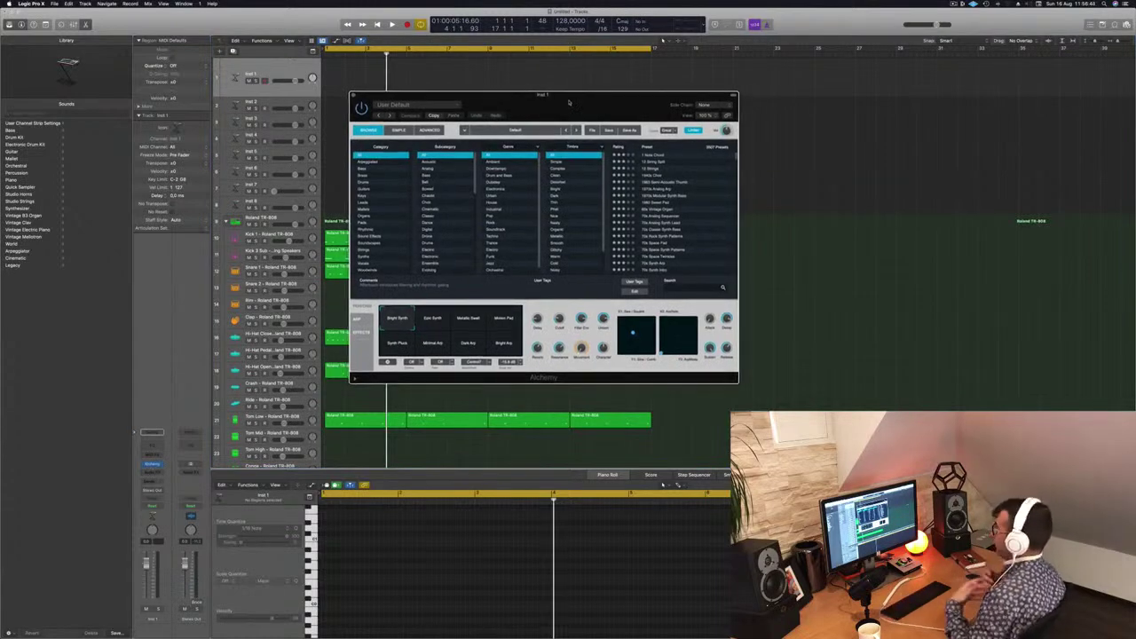
{"action": "left_click_drag", "start_coordinate": [610, 96], "coordinate": [607, 97]}
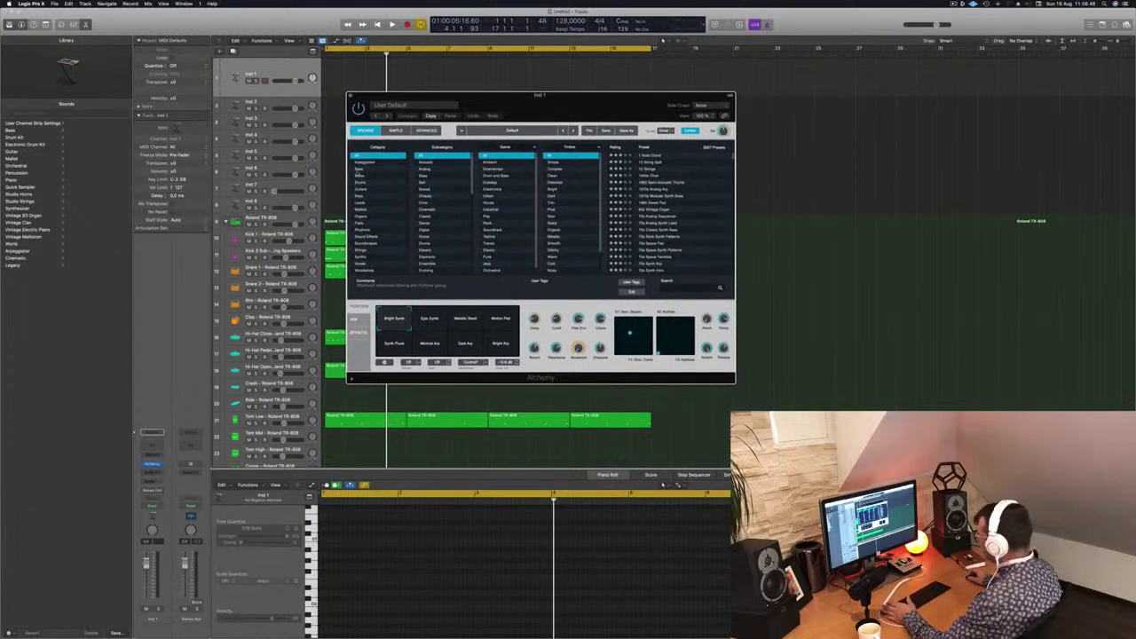
Filter the Alchemy presets to the Bass category and Downtempo genre, and load 80s FM Bass Attack
{"action": "left_click", "coordinate": [358, 169]}
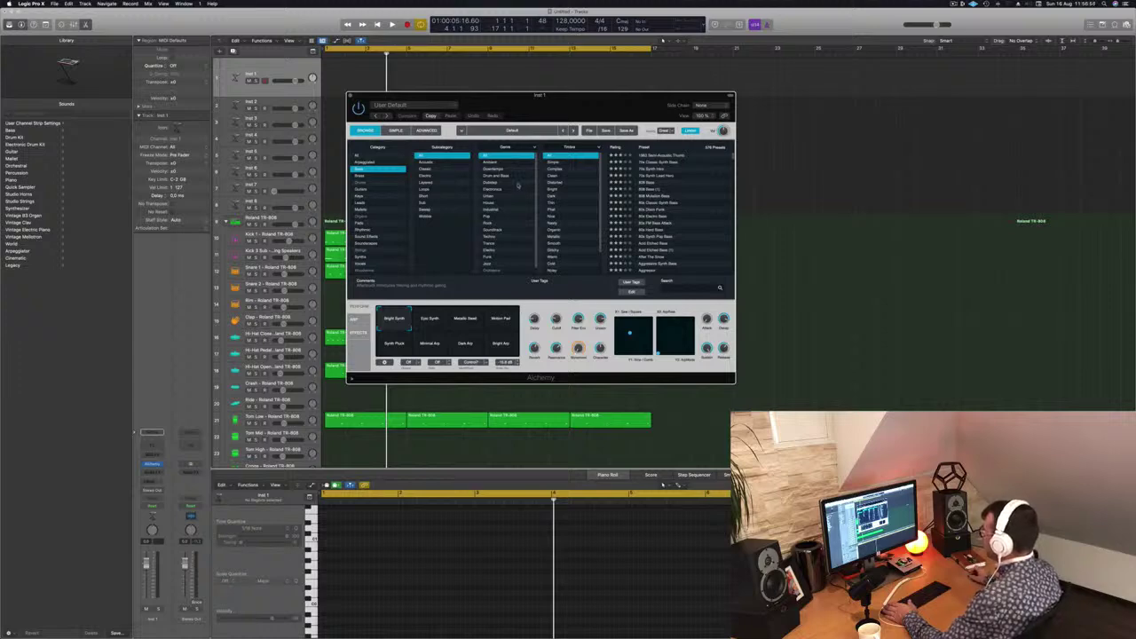
{"action": "left_click", "coordinate": [504, 168]}
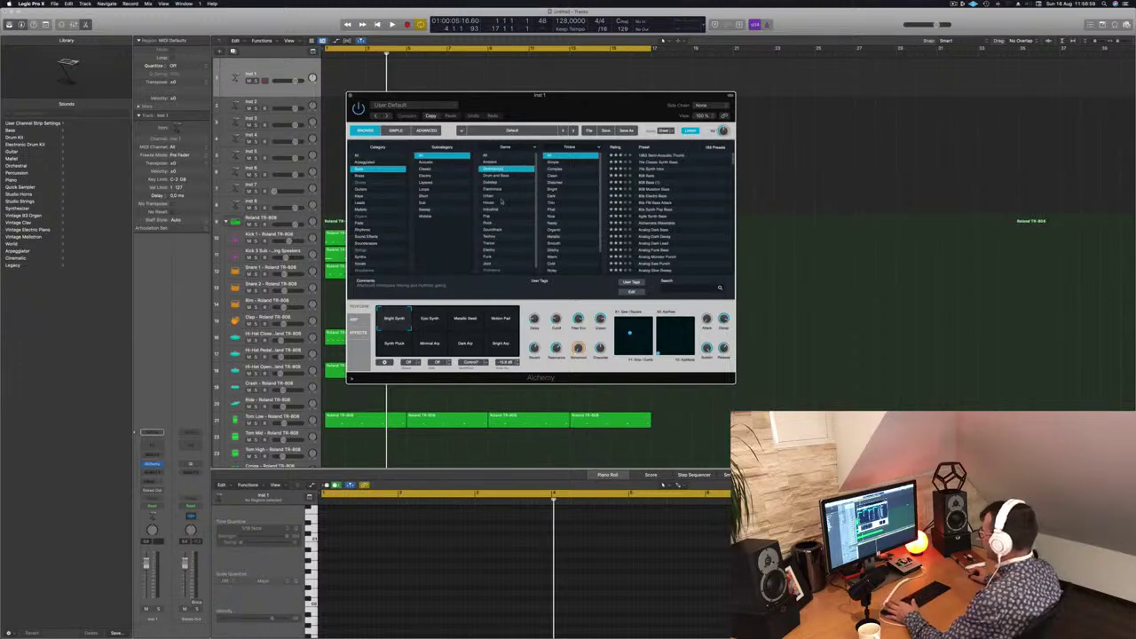
{"action": "scroll", "coordinate": [501, 203], "scroll_direction": "down", "scroll_amount": 2}
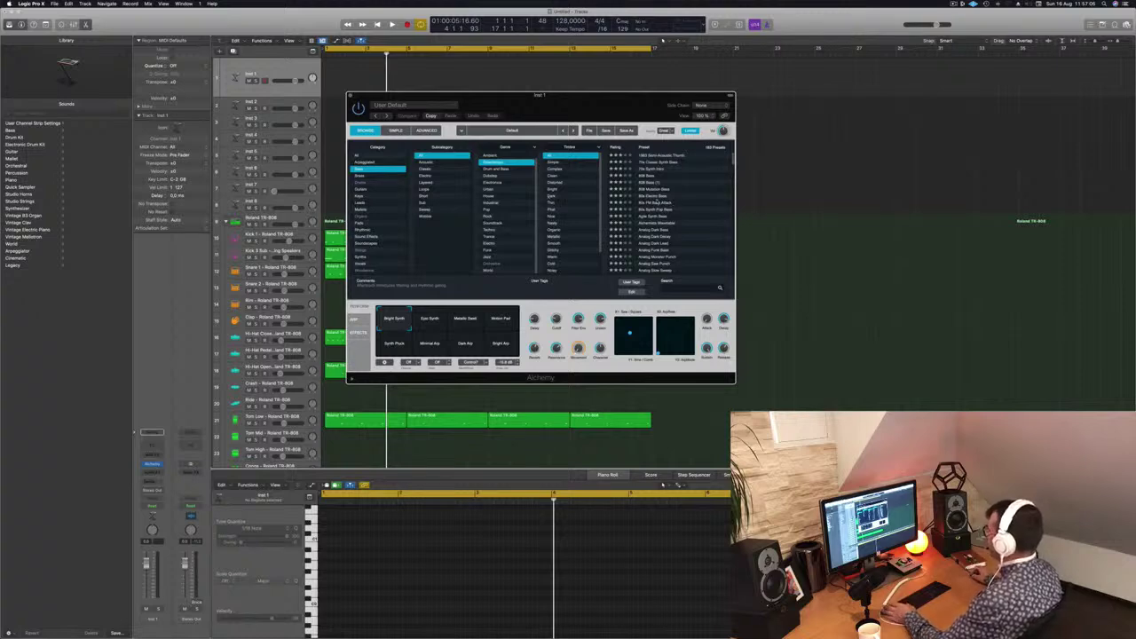
{"action": "left_click", "coordinate": [654, 204]}
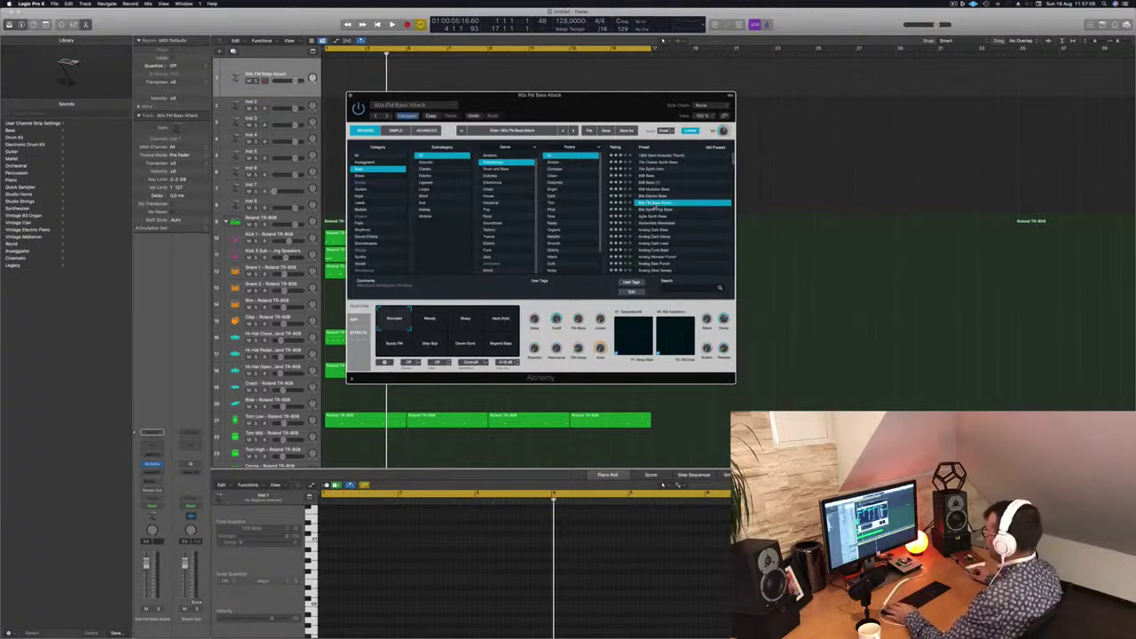
{"action": "scroll", "coordinate": [670, 213], "scroll_direction": "down", "scroll_amount": 1}
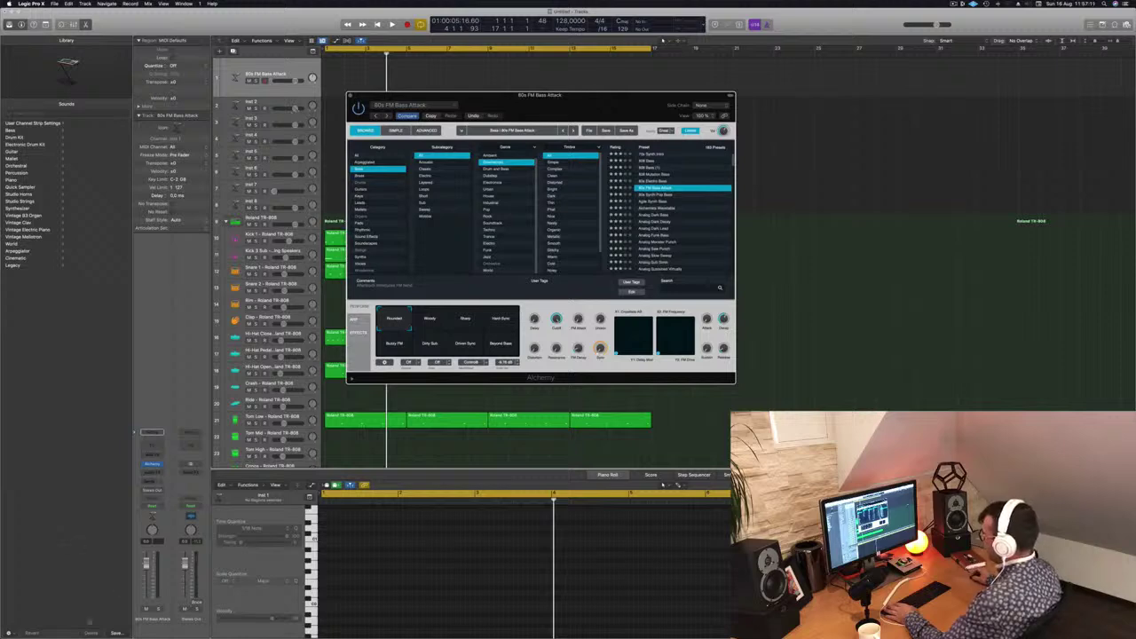
Open the Musical Typing keyboard and place it beside the Alchemy window to play the bass preset
{"action": "key", "text": "super+k"}
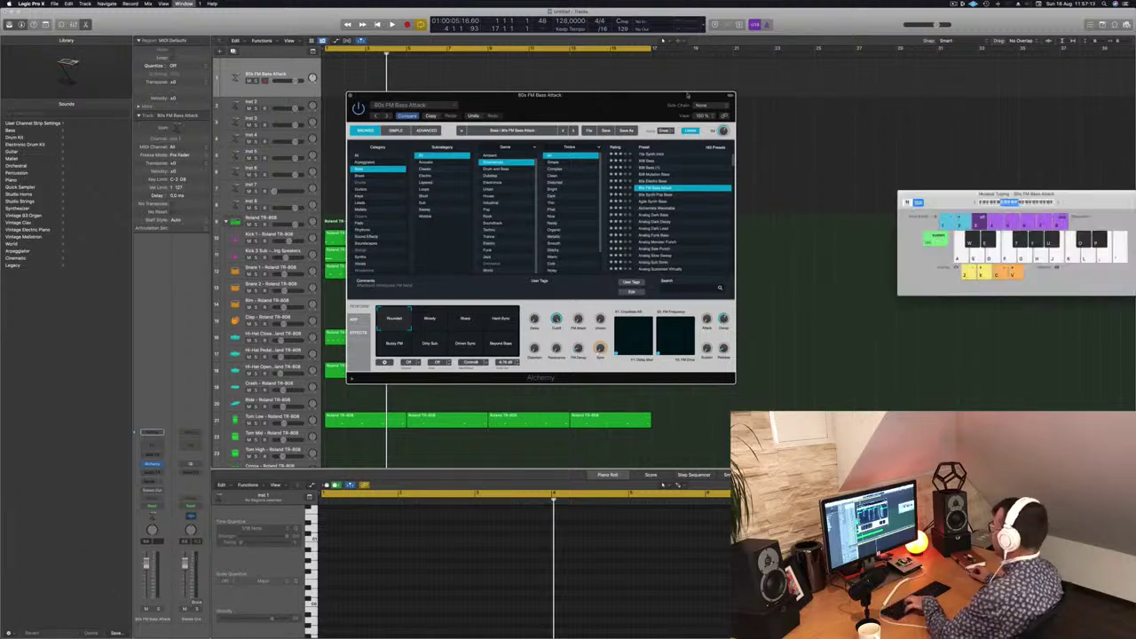
{"action": "left_click_drag", "start_coordinate": [941, 203], "coordinate": [784, 189]}
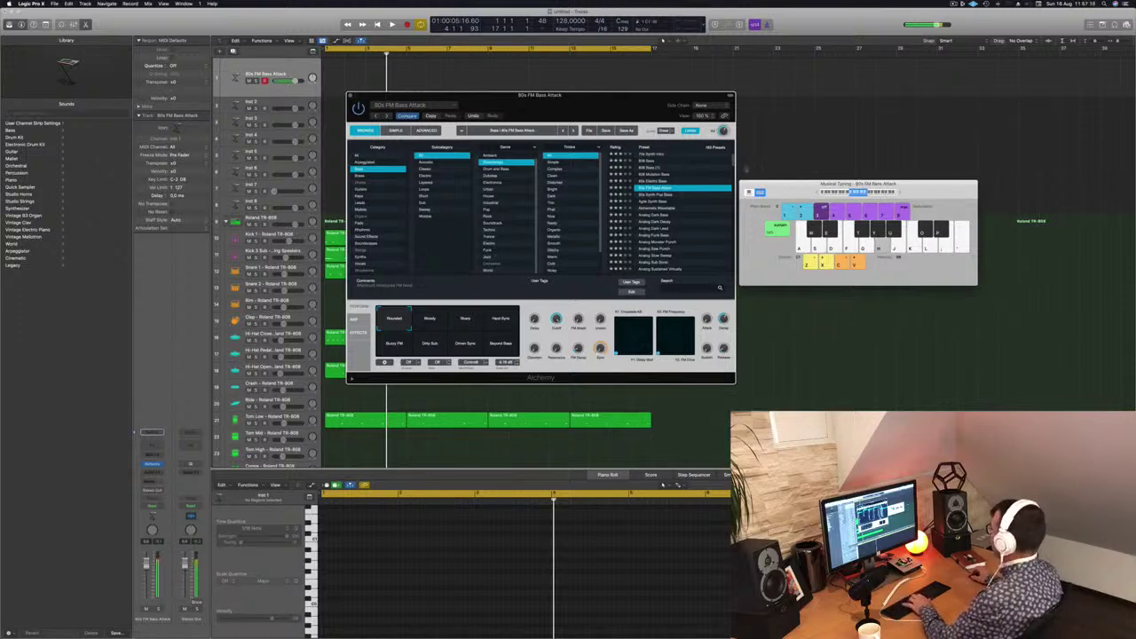
Move the Alchemy window clear of the regions and, with the groove playing, audition the next bass presets down to Alchemists Wavetable
{"action": "left_click_drag", "start_coordinate": [551, 95], "coordinate": [796, 133]}
{"action": "key", "text": "space"}
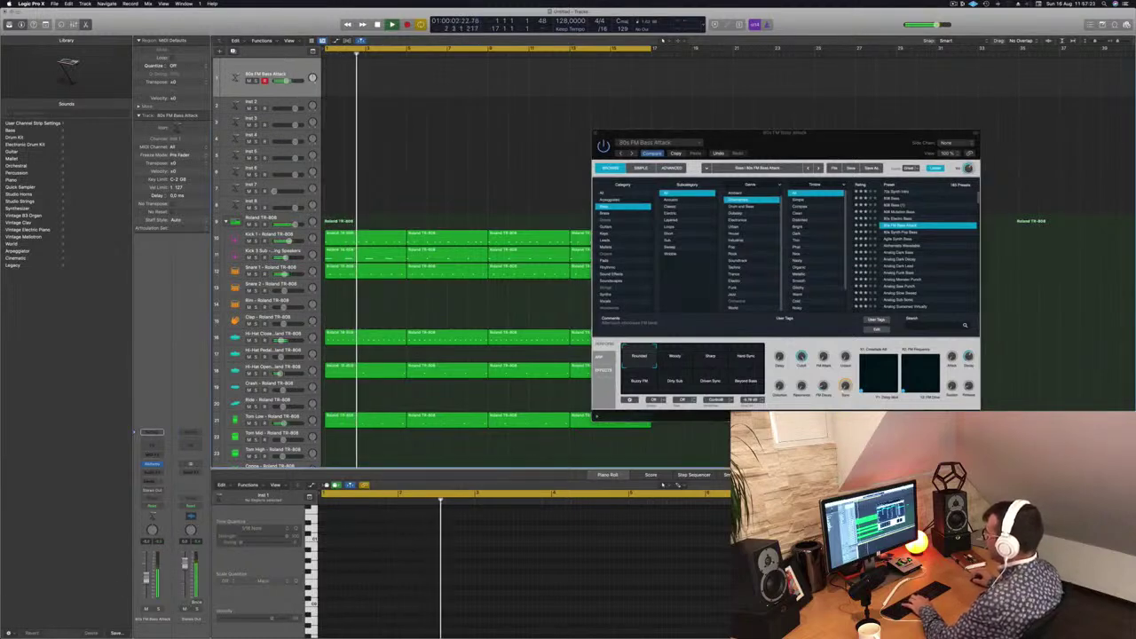
{"action": "key", "text": "Down"}
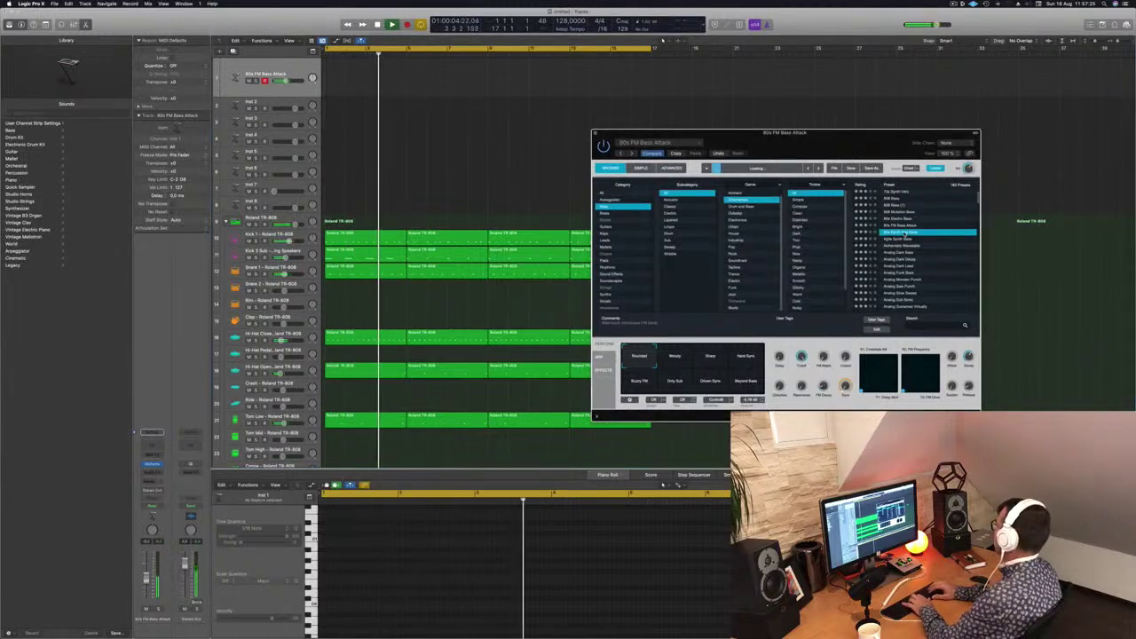
{"action": "key", "text": "Down"}
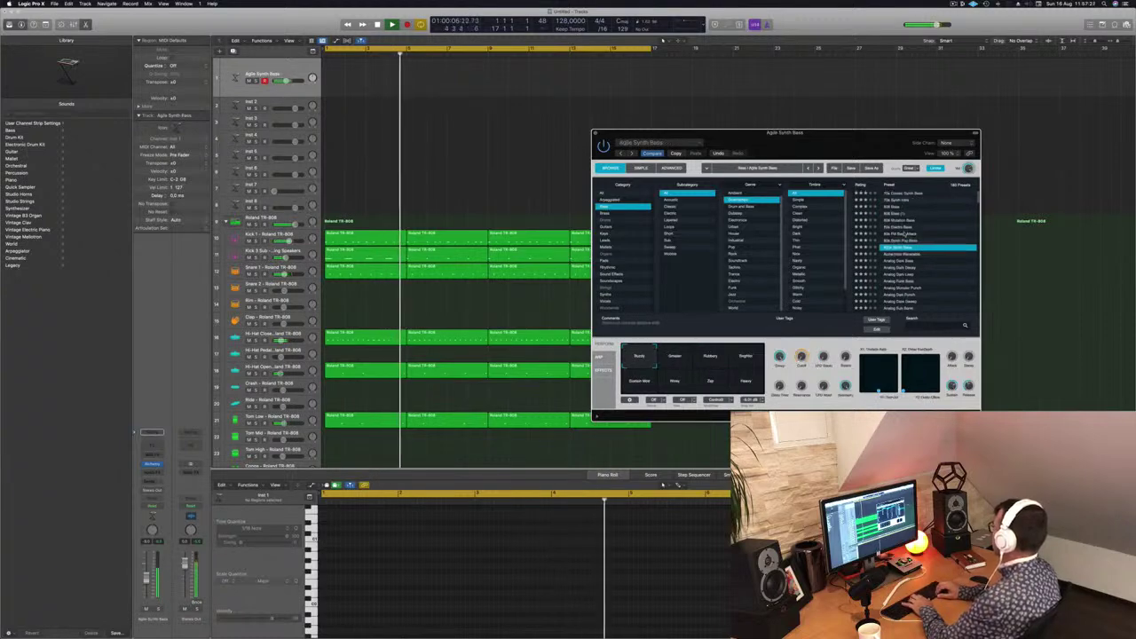
{"action": "key", "text": "Down"}
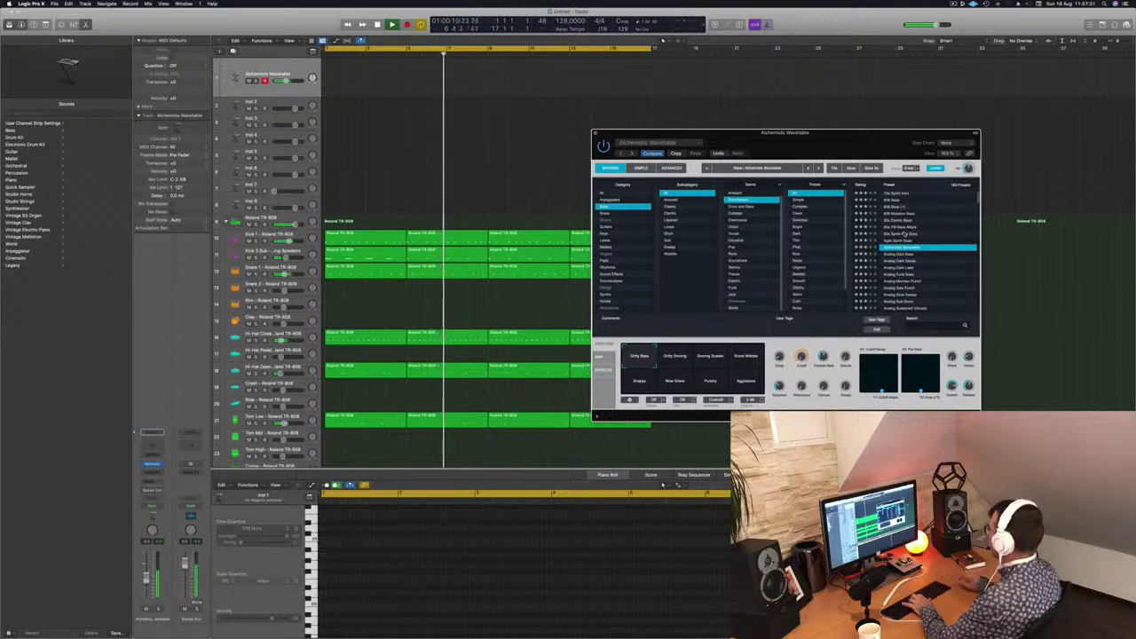
Audition the performance snapshots of Alchemists Wavetable over the groove, including Snappy and Aggressive, ending on Punchy
{"action": "left_click", "coordinate": [674, 357]}
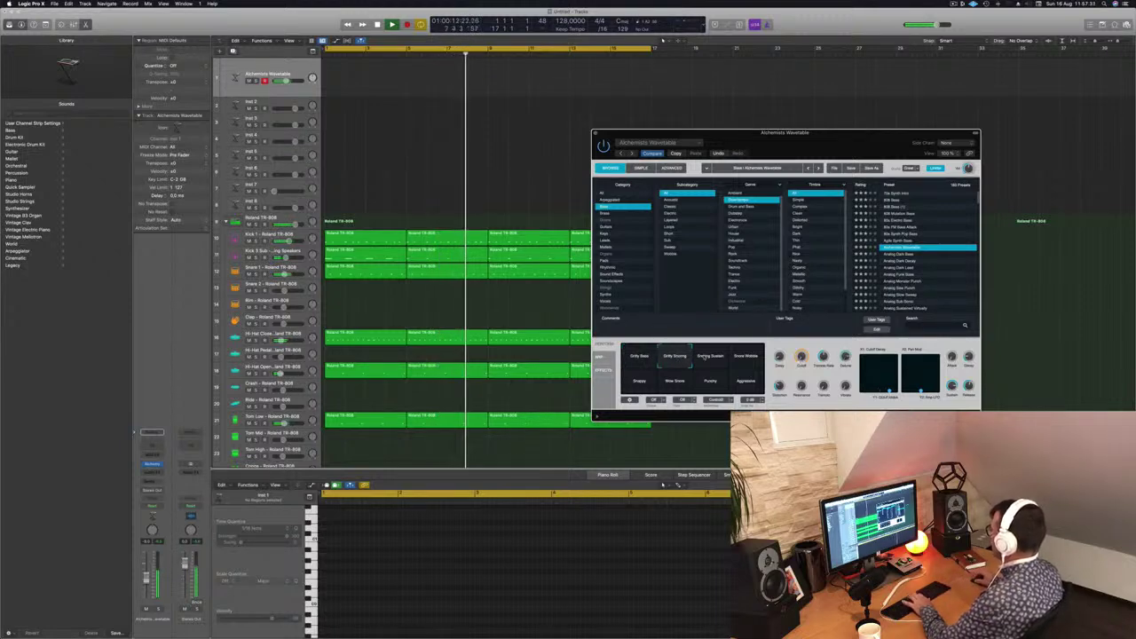
{"action": "left_click", "coordinate": [708, 357]}
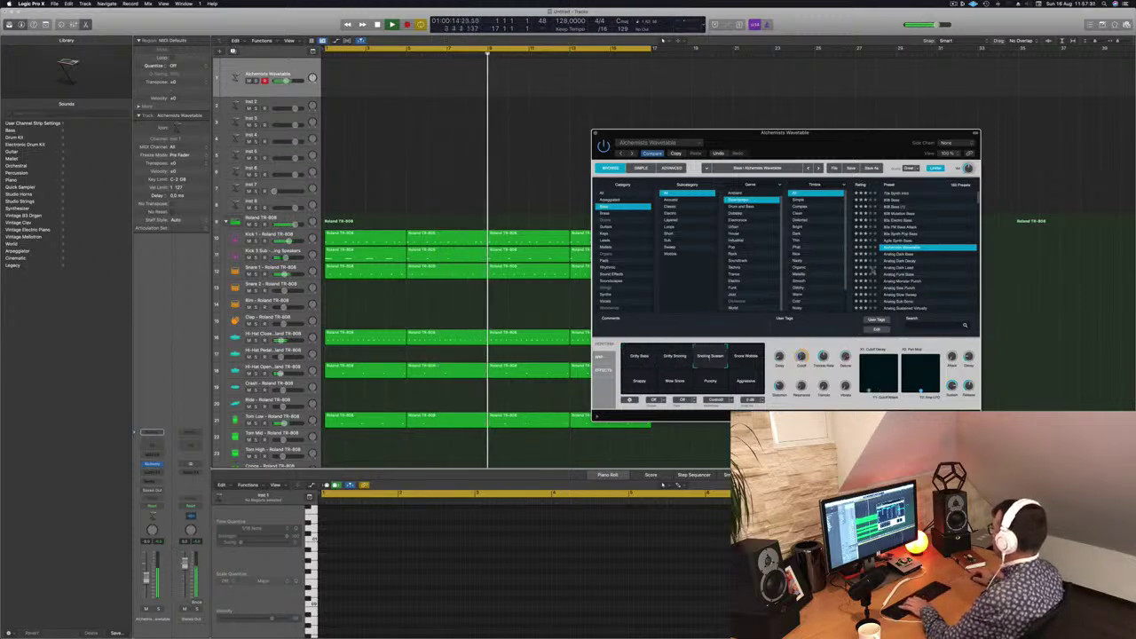
{"action": "left_click", "coordinate": [746, 357]}
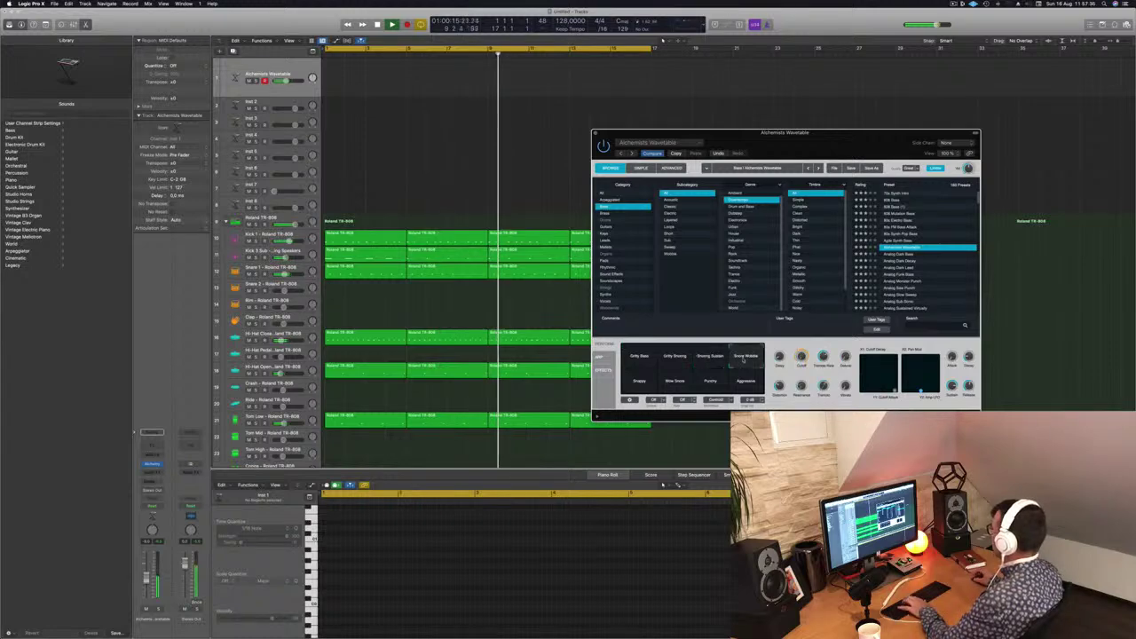
{"action": "left_click", "coordinate": [634, 384]}
{"action": "left_click", "coordinate": [675, 382]}
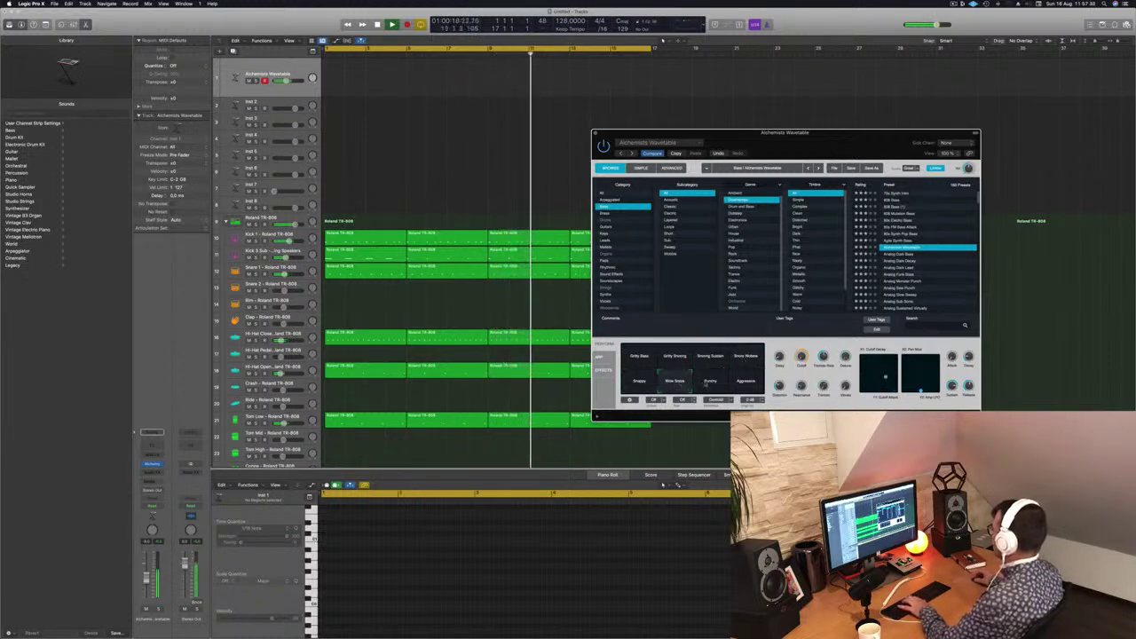
{"action": "left_click", "coordinate": [746, 382]}
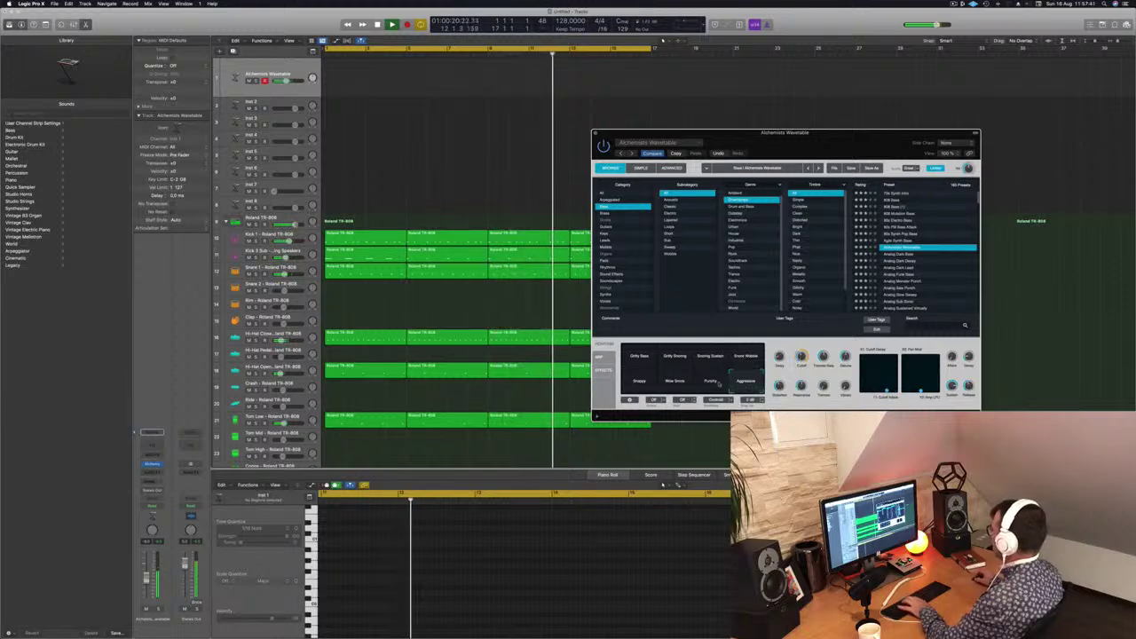
{"action": "left_click", "coordinate": [717, 382]}
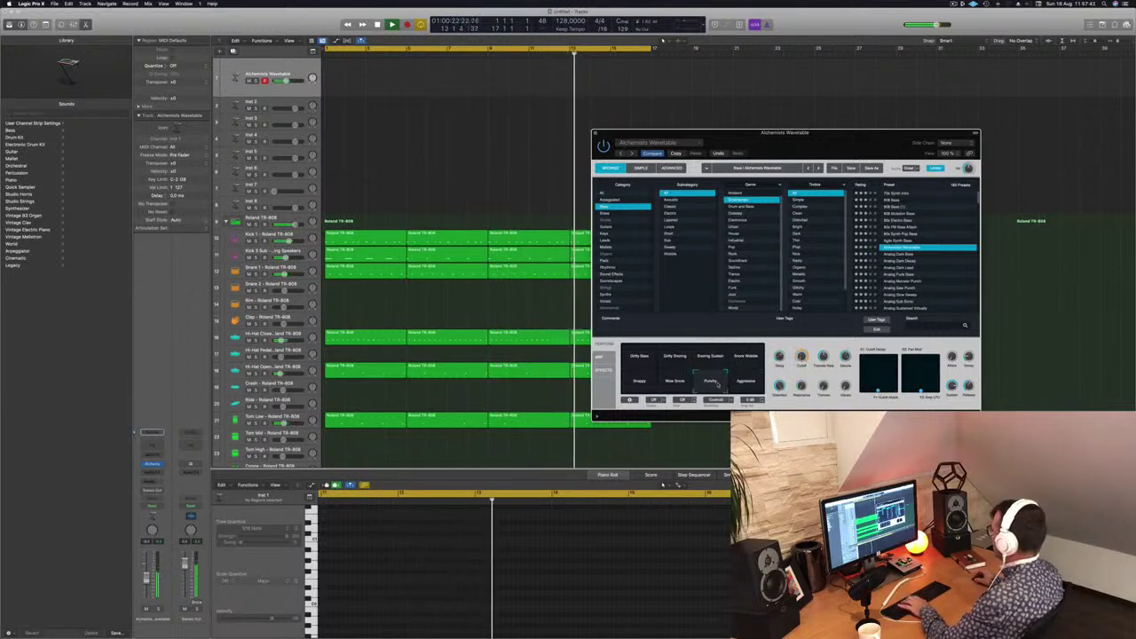
Audition the Analog Dark Bass preset and load Analog Dark Decay
{"action": "left_click", "coordinate": [901, 256]}
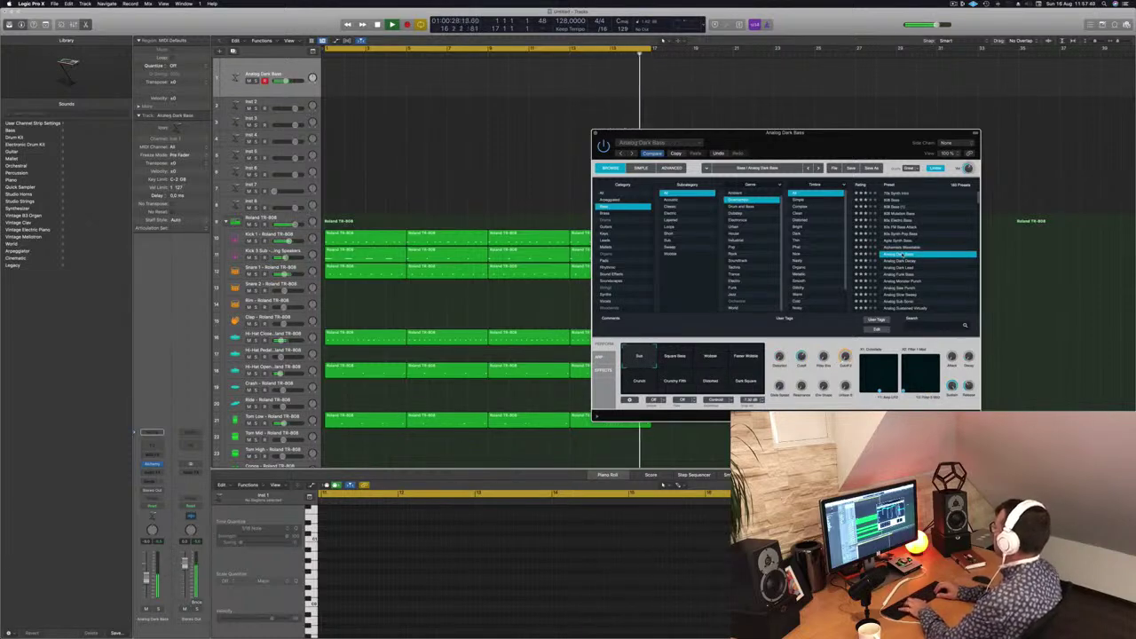
{"action": "key", "text": "Down"}
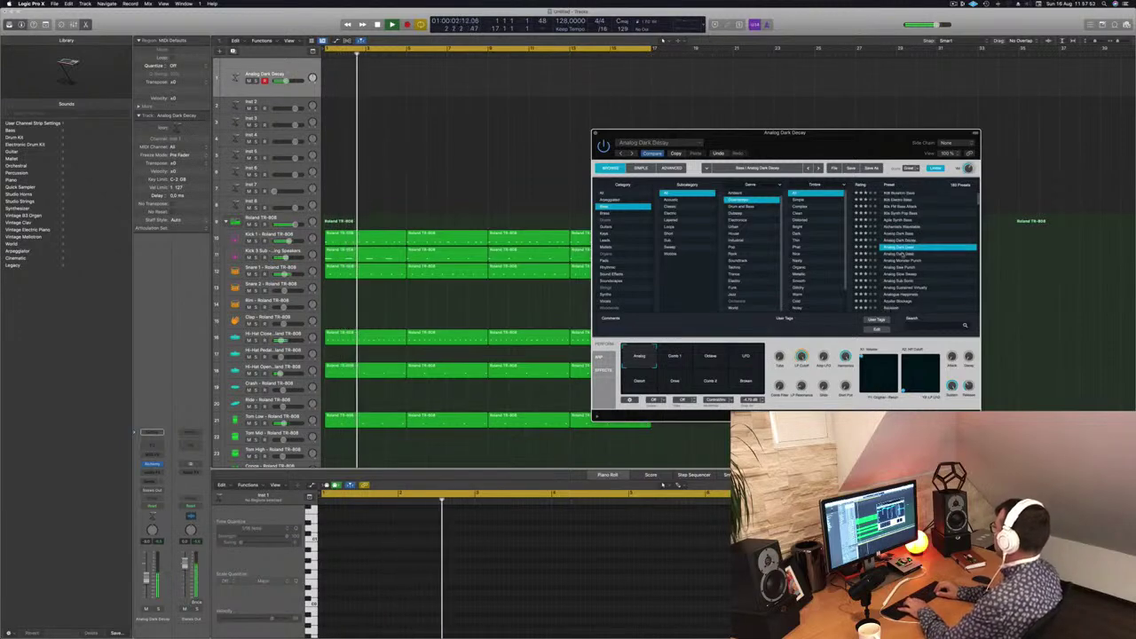
{"action": "key", "text": "Down"}
{"action": "key", "text": "Up"}
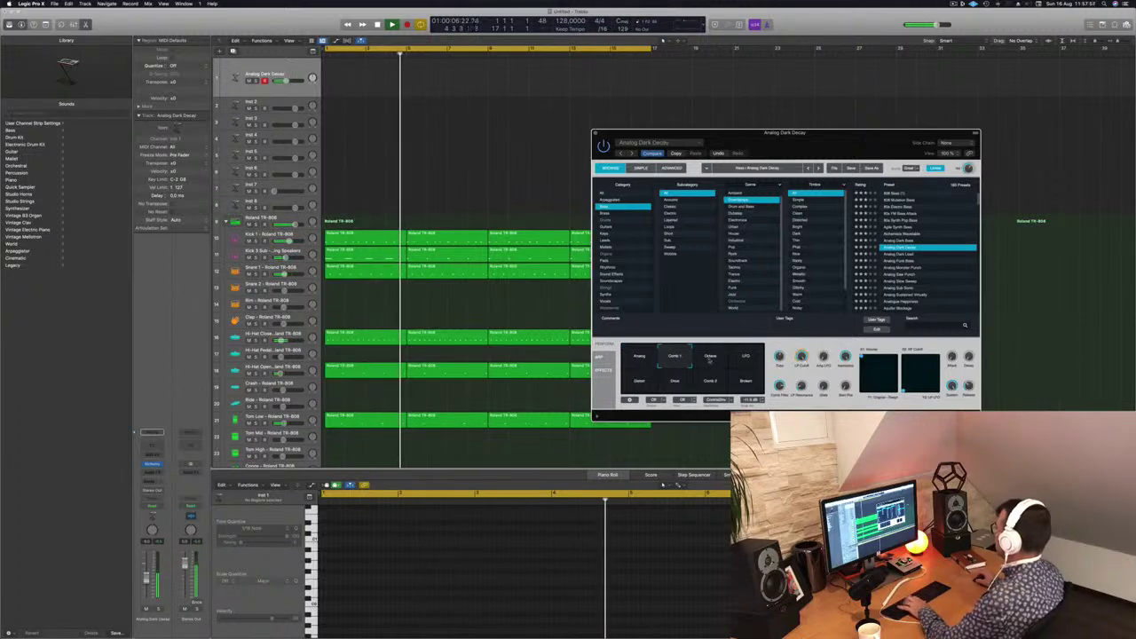
Audition the Analog Dark Decay snapshots, including Octave, LFO, Distort, Drive, Comb 2 and Broken
{"action": "left_click", "coordinate": [714, 358]}
{"action": "left_click", "coordinate": [733, 361]}
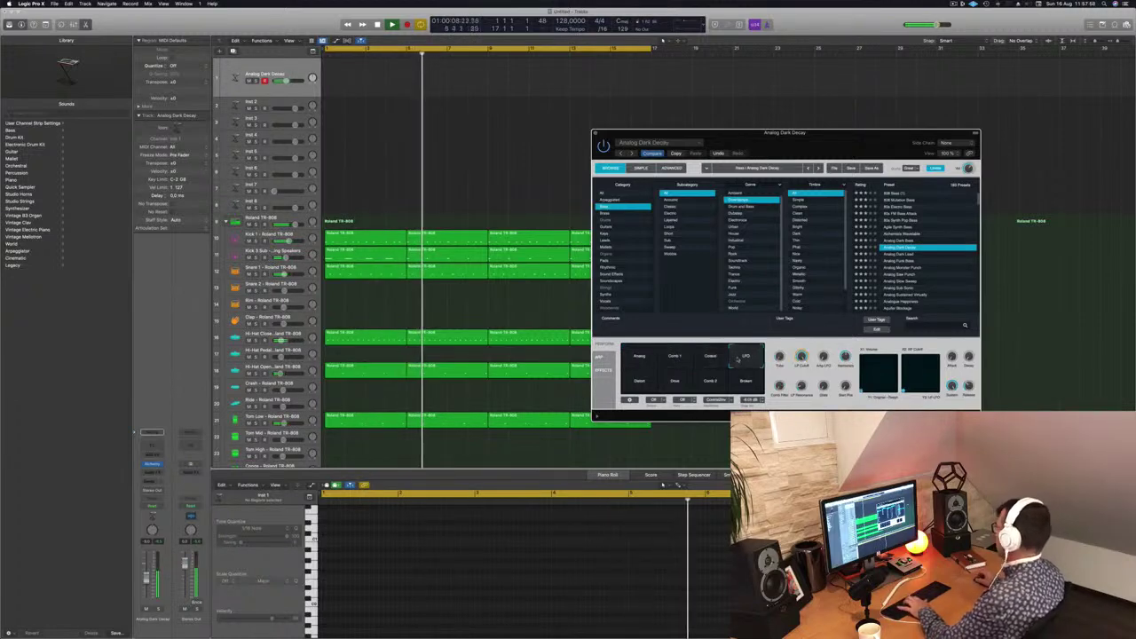
{"action": "left_click", "coordinate": [638, 383]}
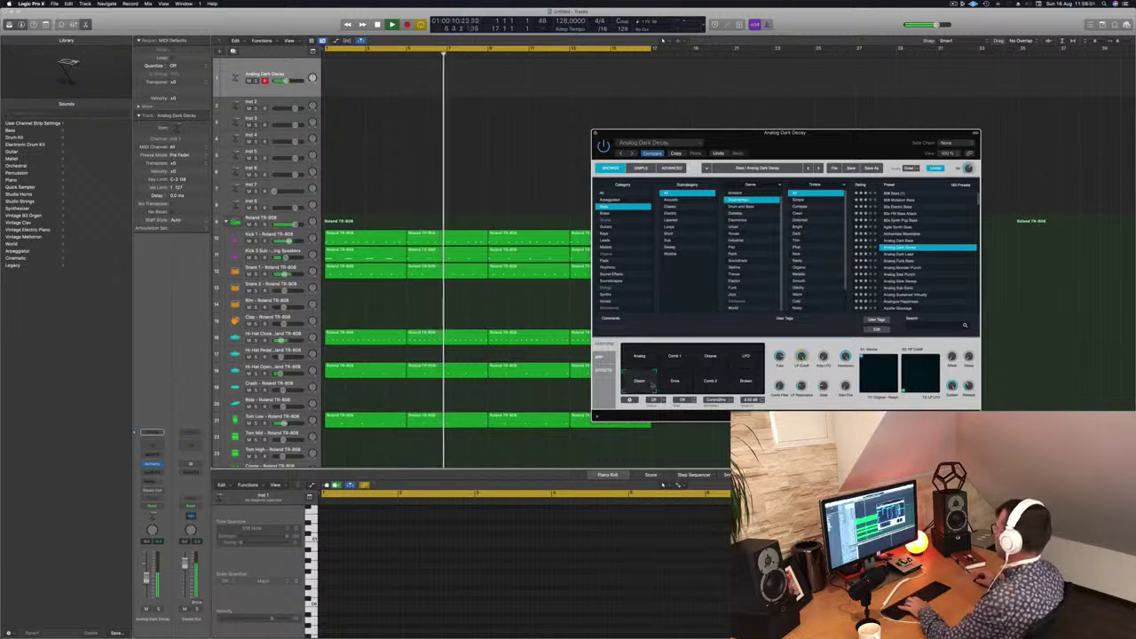
{"action": "left_click", "coordinate": [675, 384]}
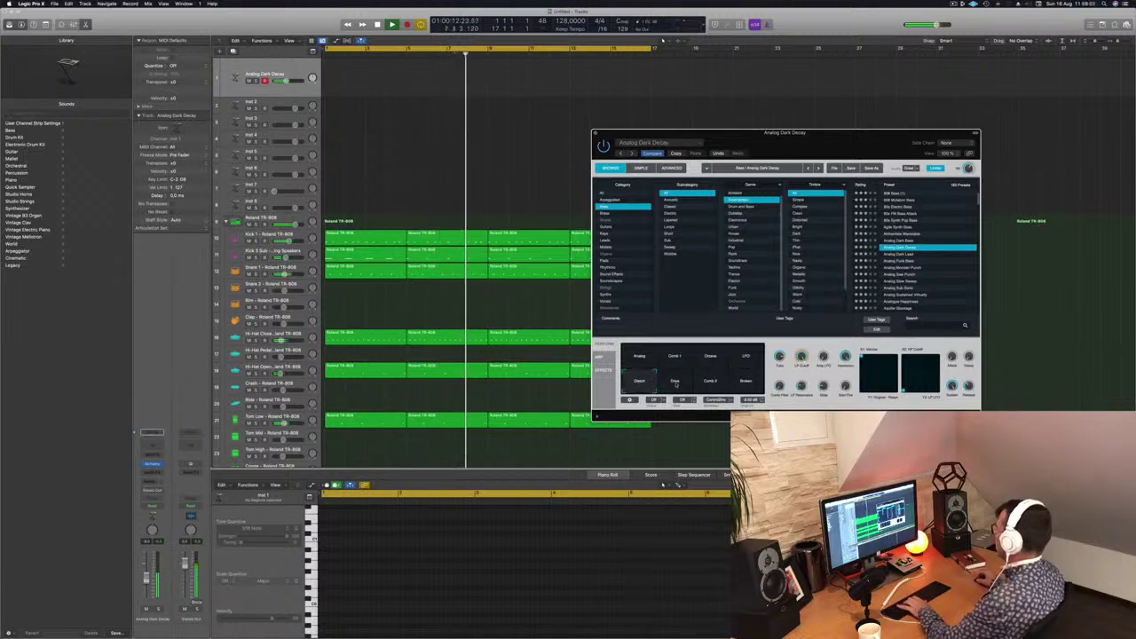
{"action": "left_click", "coordinate": [664, 385]}
{"action": "left_click", "coordinate": [710, 382]}
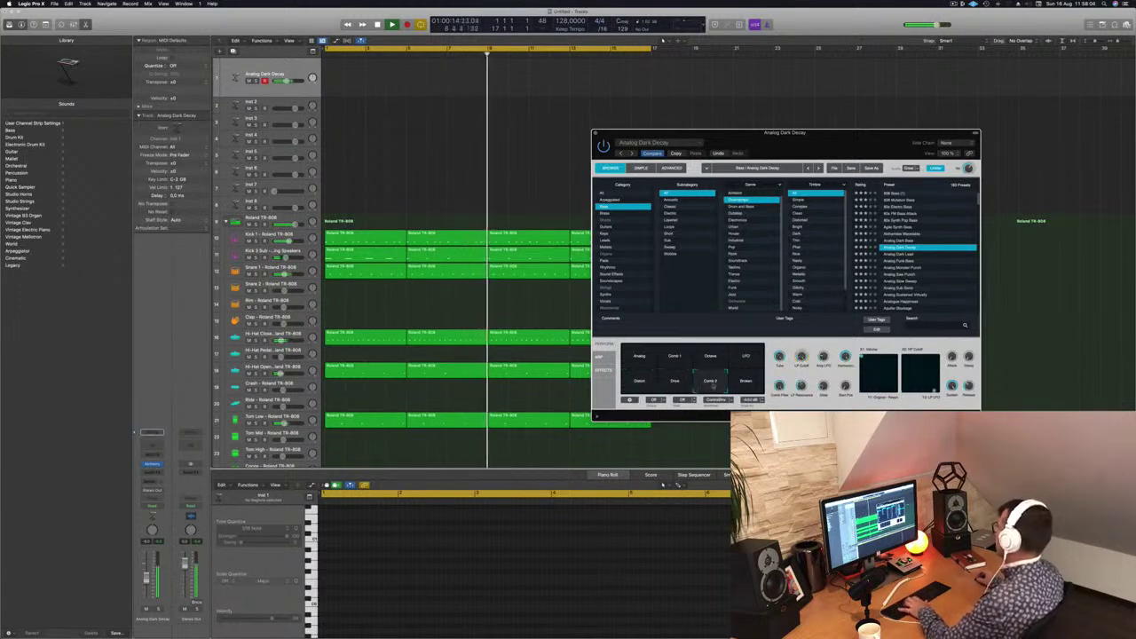
{"action": "left_click", "coordinate": [746, 382]}
Audition the presets from Analog Dark Lead down to Analog Slow Sweep, trying several snapshots of the last one
{"action": "left_click", "coordinate": [904, 255]}
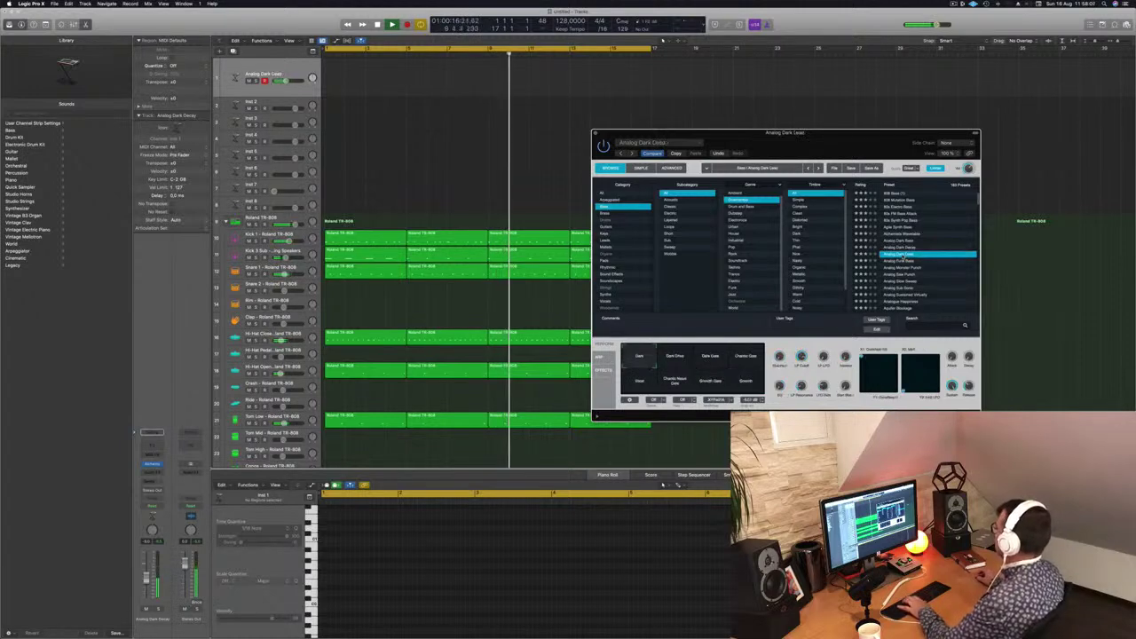
{"action": "left_click", "coordinate": [900, 261]}
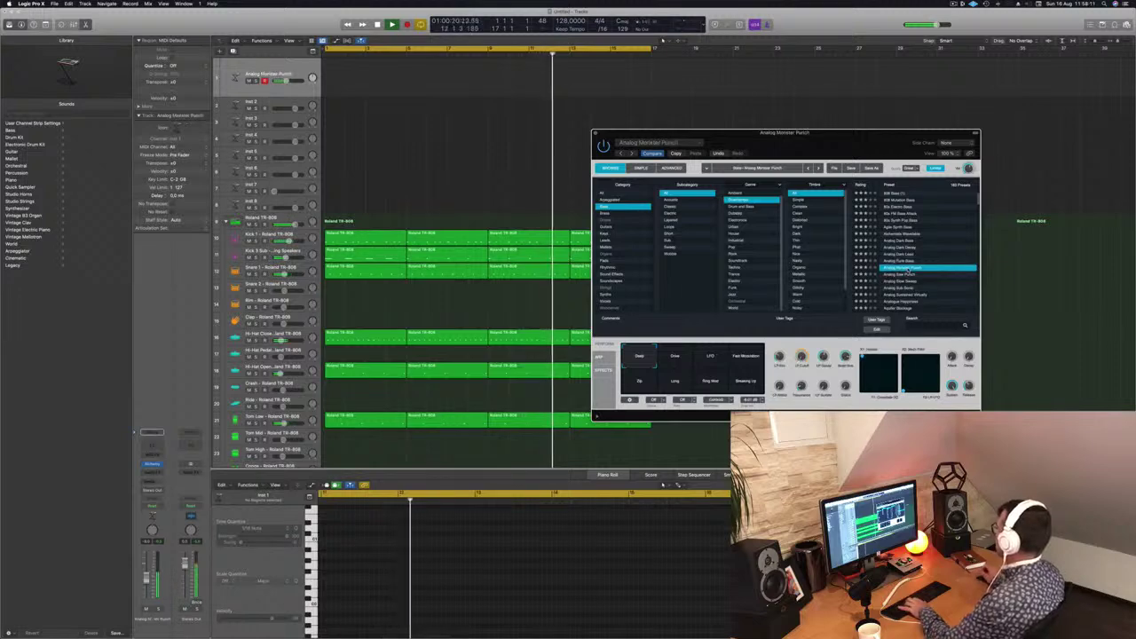
{"action": "left_click", "coordinate": [901, 277]}
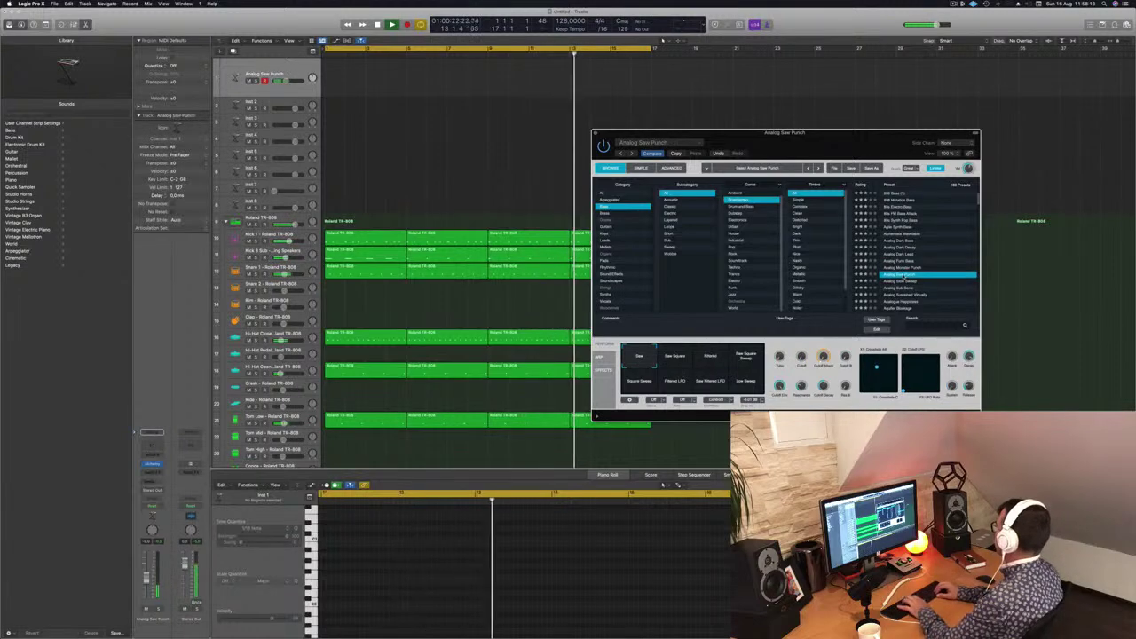
{"action": "key", "text": "Down"}
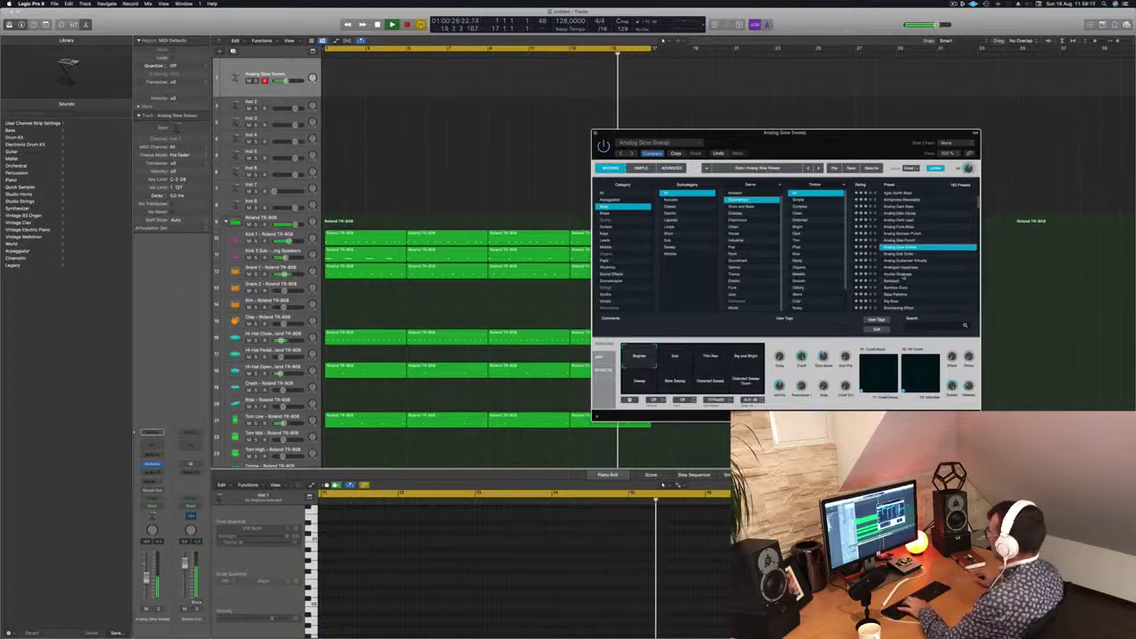
{"action": "left_click", "coordinate": [715, 357]}
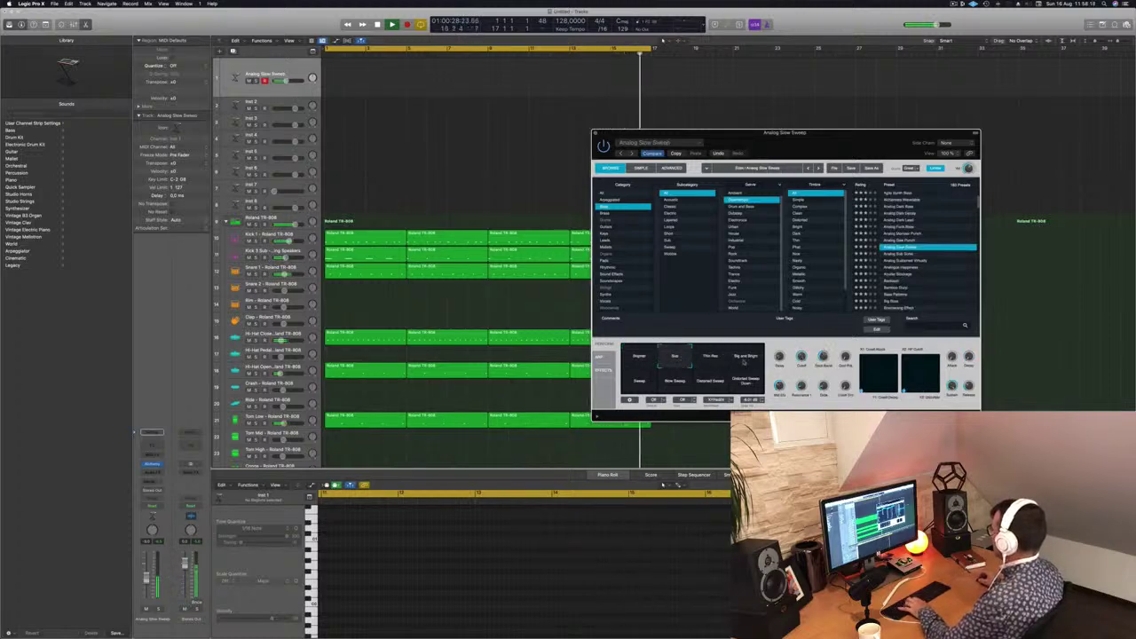
{"action": "left_click", "coordinate": [750, 359]}
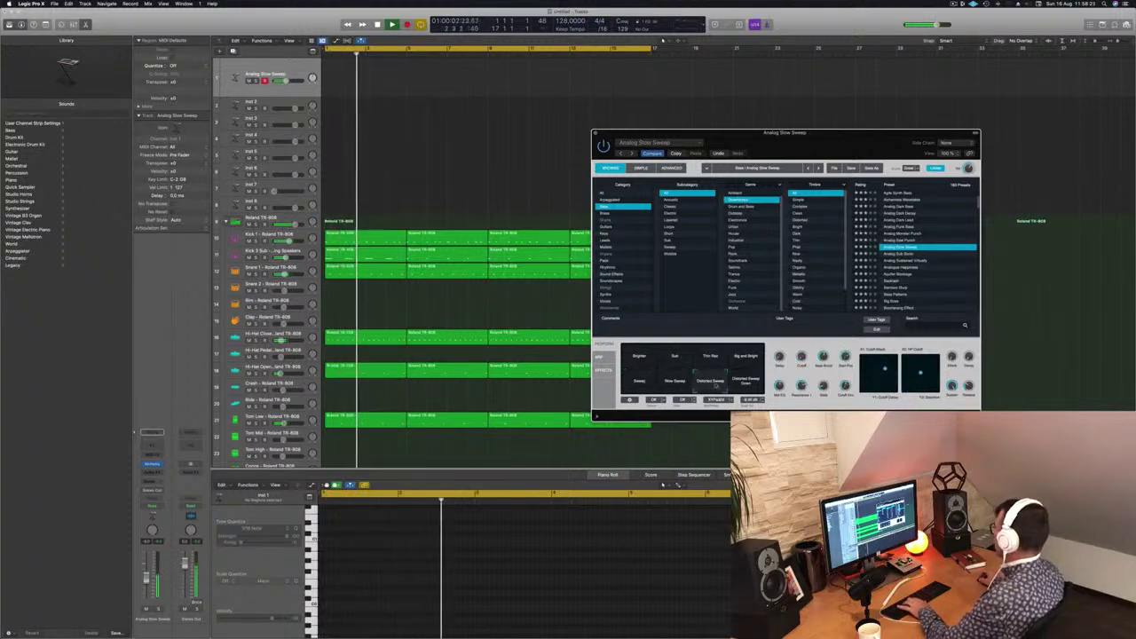
Audition the bass presets that follow Analog Slow Sweep in the list, down to Cheap Upright Bass
{"action": "left_click", "coordinate": [904, 254]}
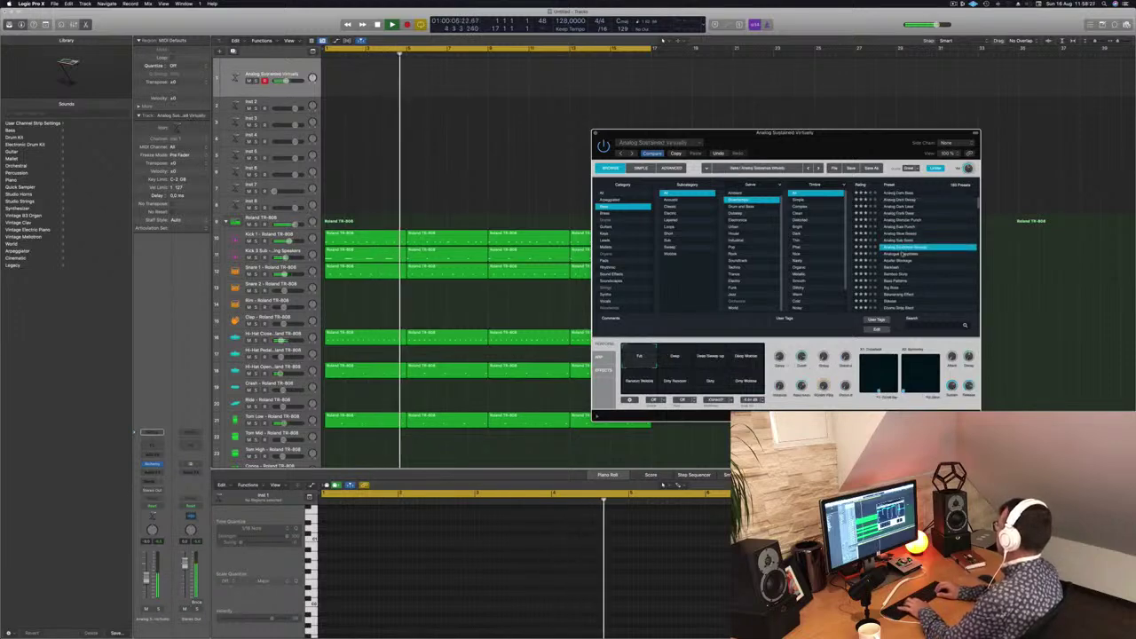
{"action": "key", "text": "Down"}
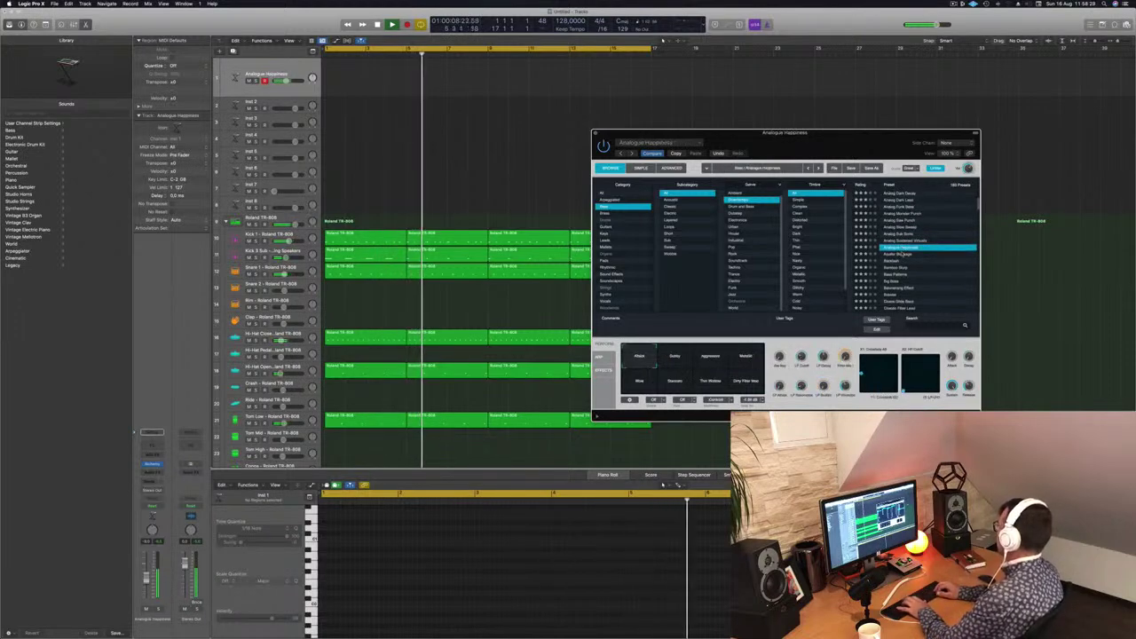
{"action": "key", "text": "Down"}
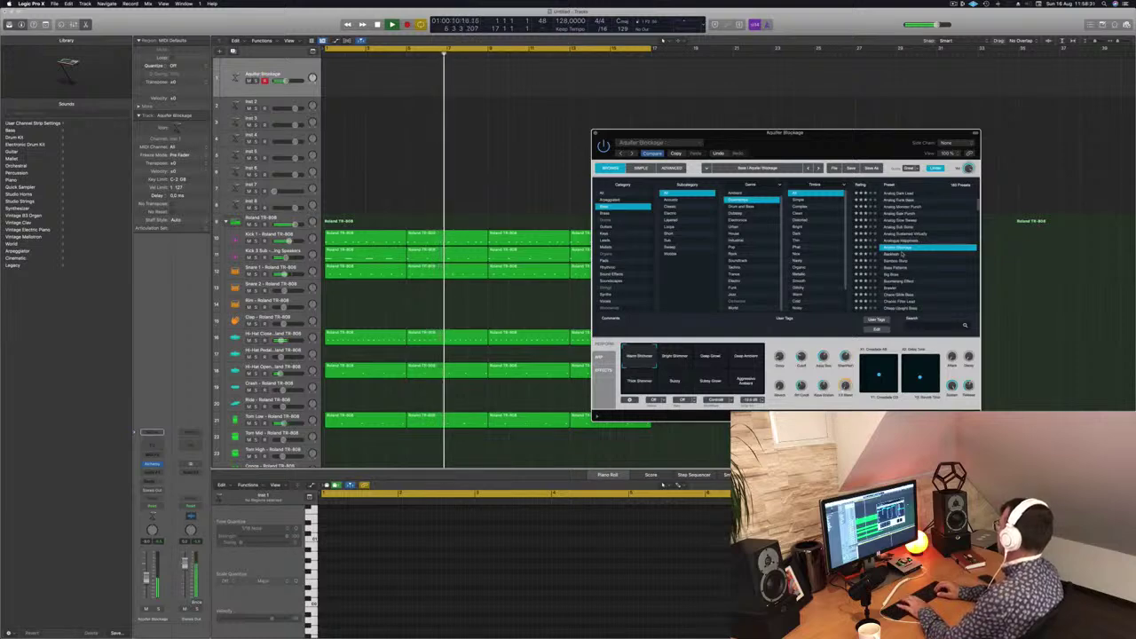
{"action": "key", "text": "Down"}
{"action": "key", "text": "Down"}
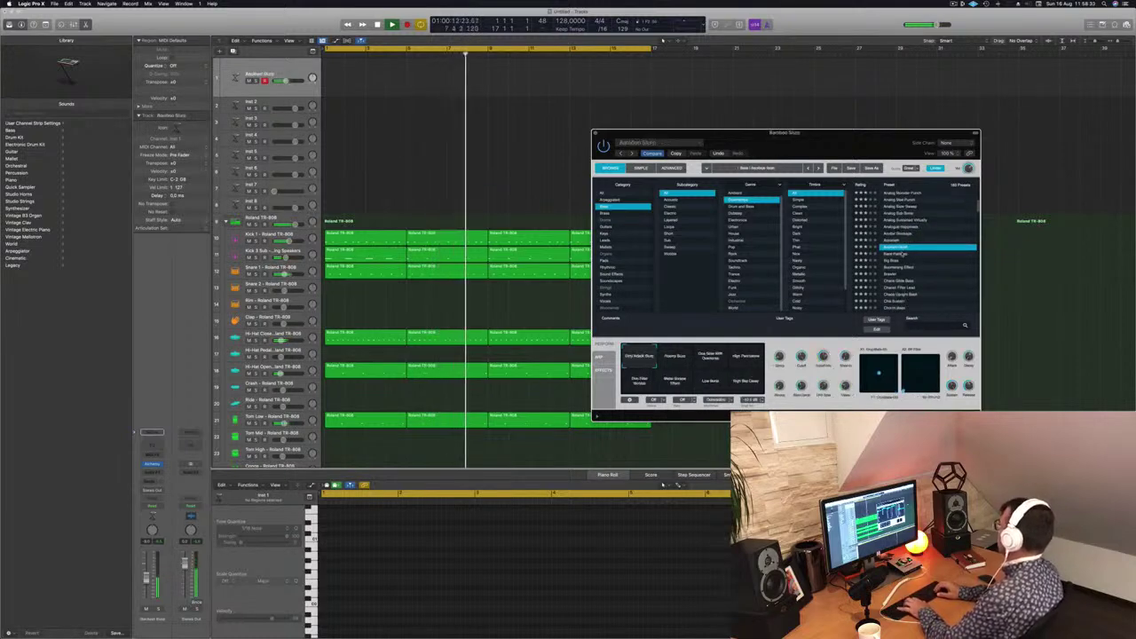
{"action": "key", "text": "Down"}
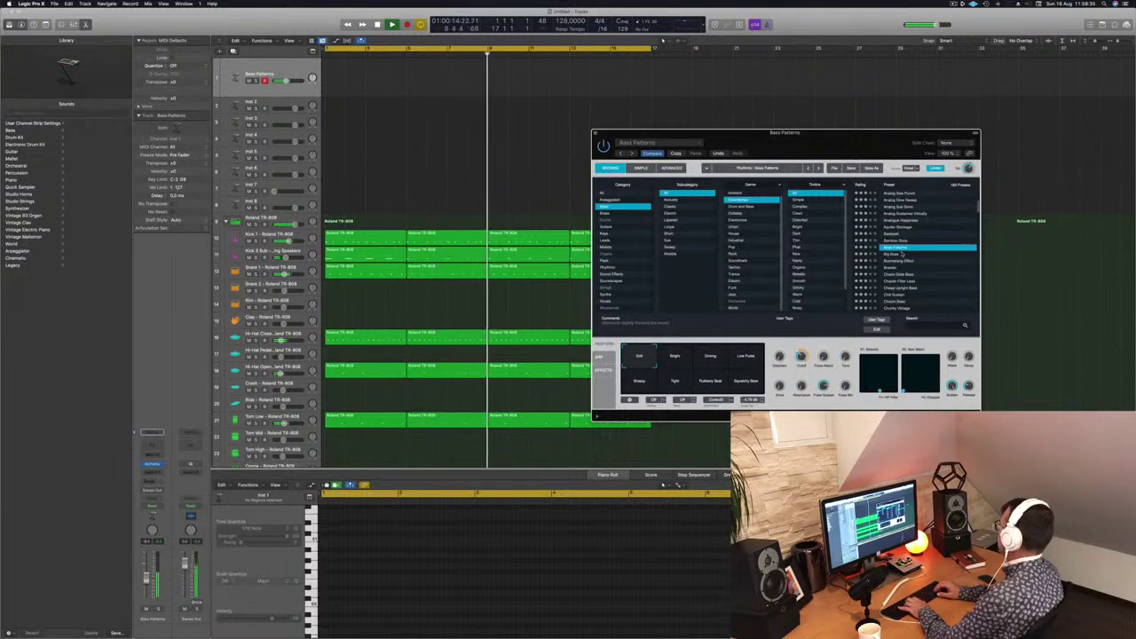
{"action": "key", "text": "Down"}
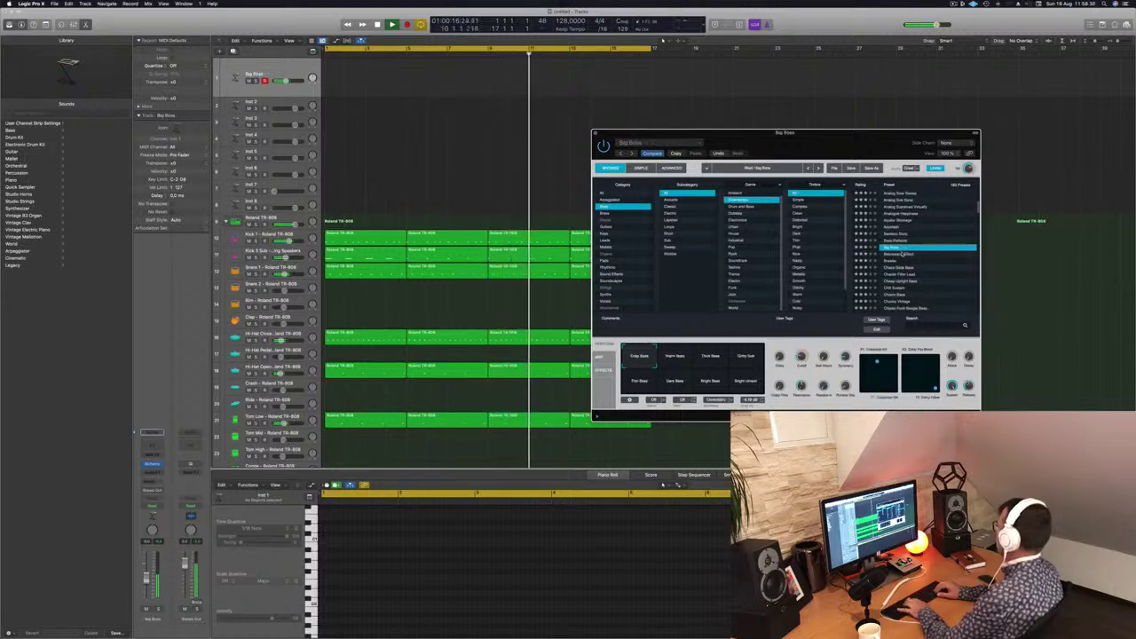
{"action": "key", "text": "Down"}
{"action": "key", "text": "Down"}
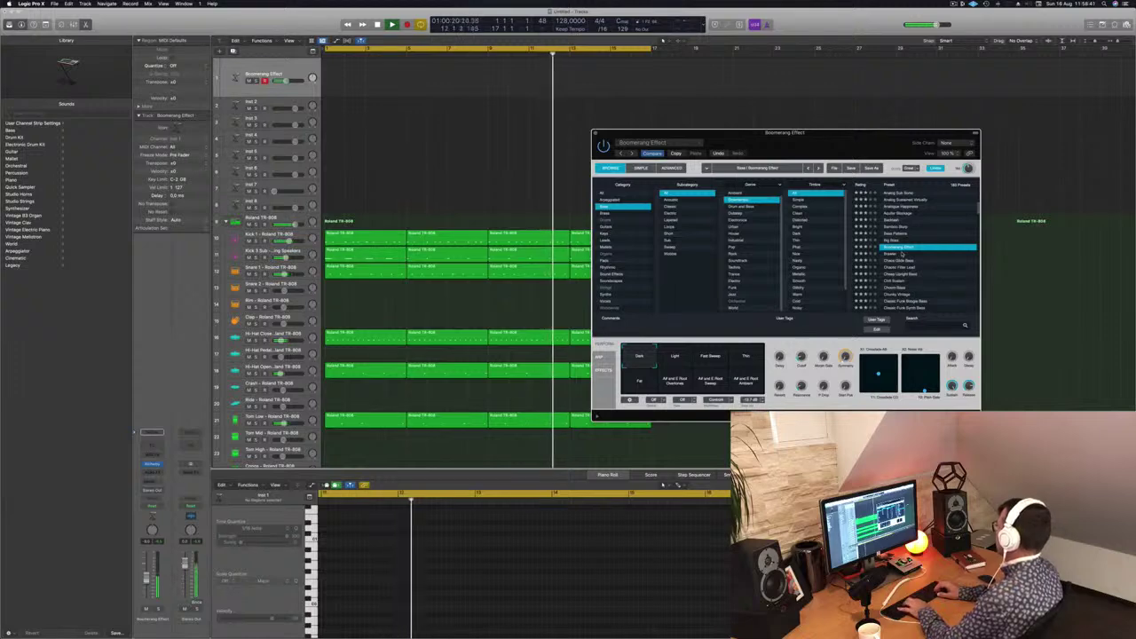
{"action": "key", "text": "Down"}
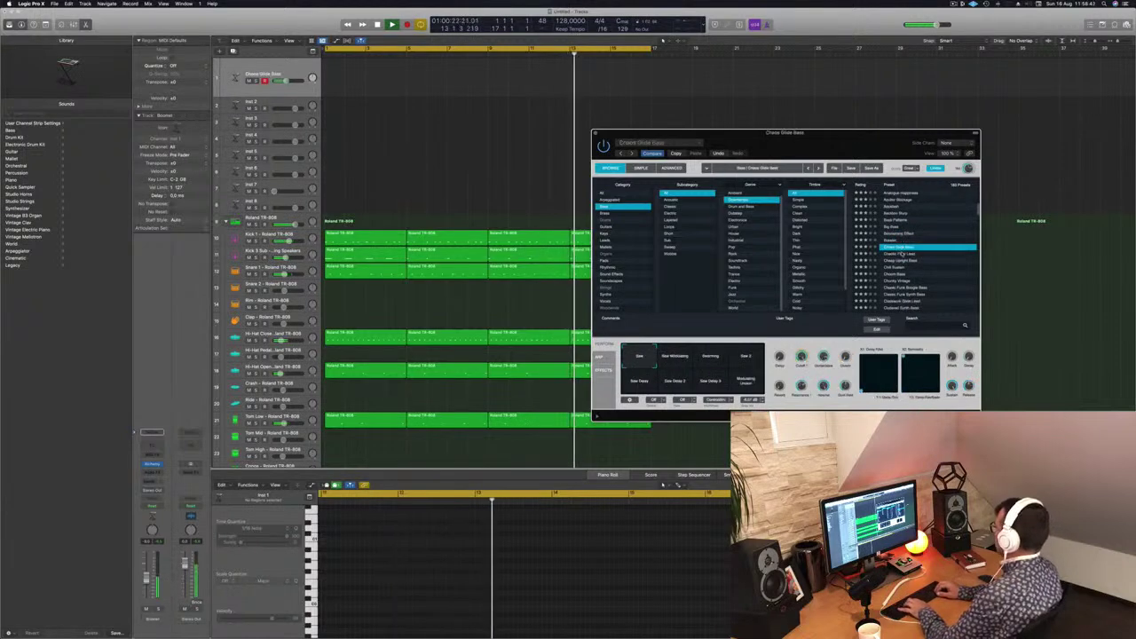
{"action": "key", "text": "Down"}
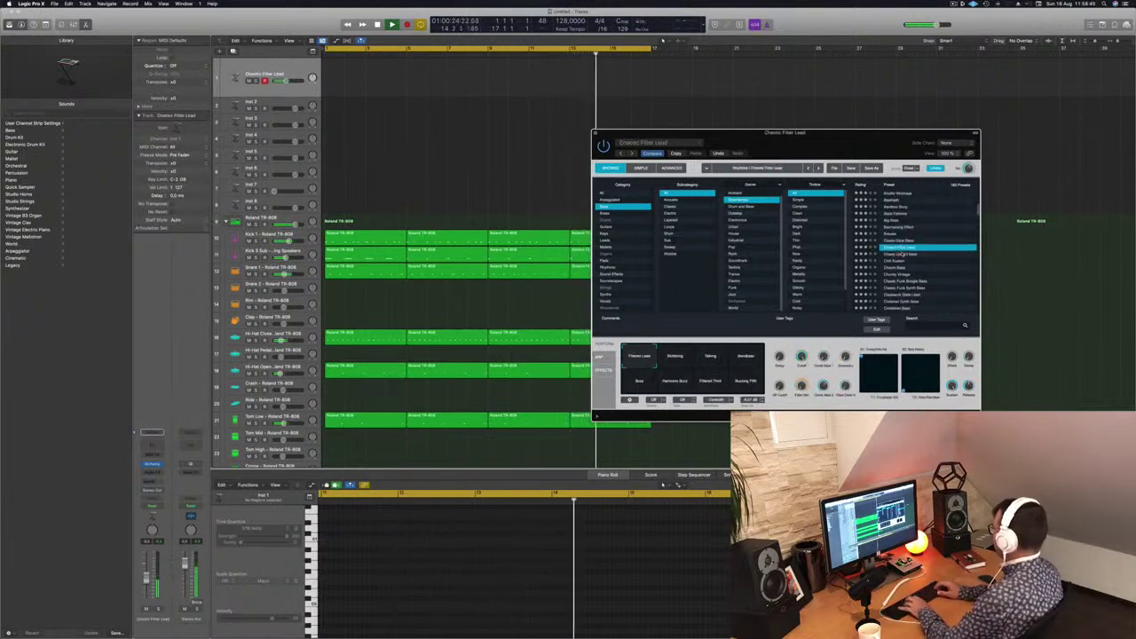
{"action": "left_click", "coordinate": [902, 253]}
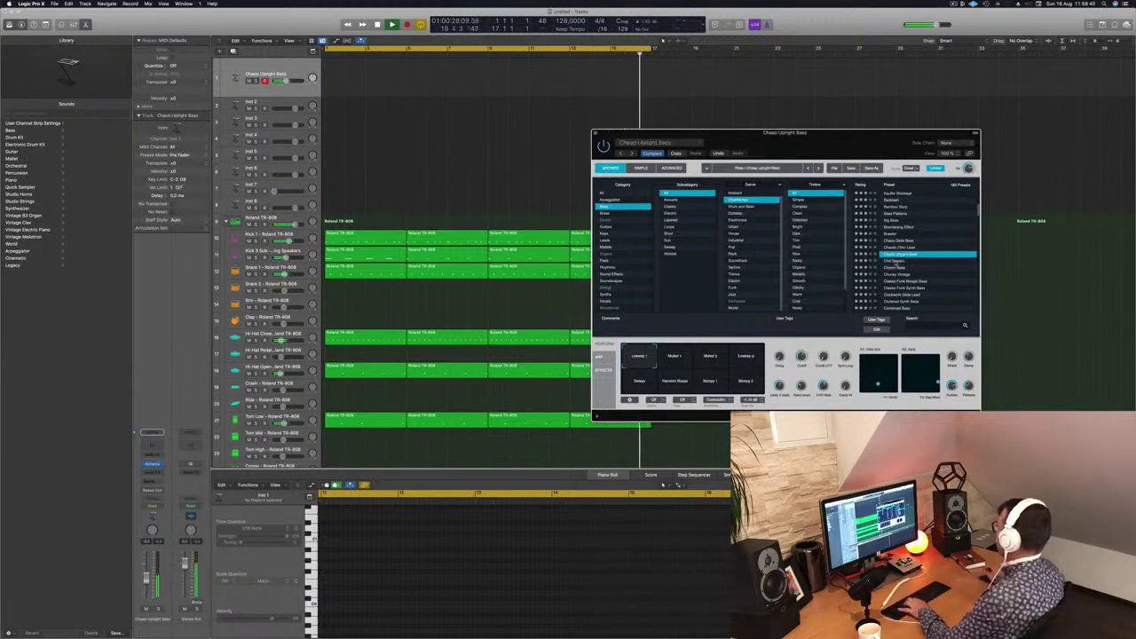
Load the Chill Sustain bass preset and select its Sustained Fifth snapshot
{"action": "left_click", "coordinate": [898, 261]}
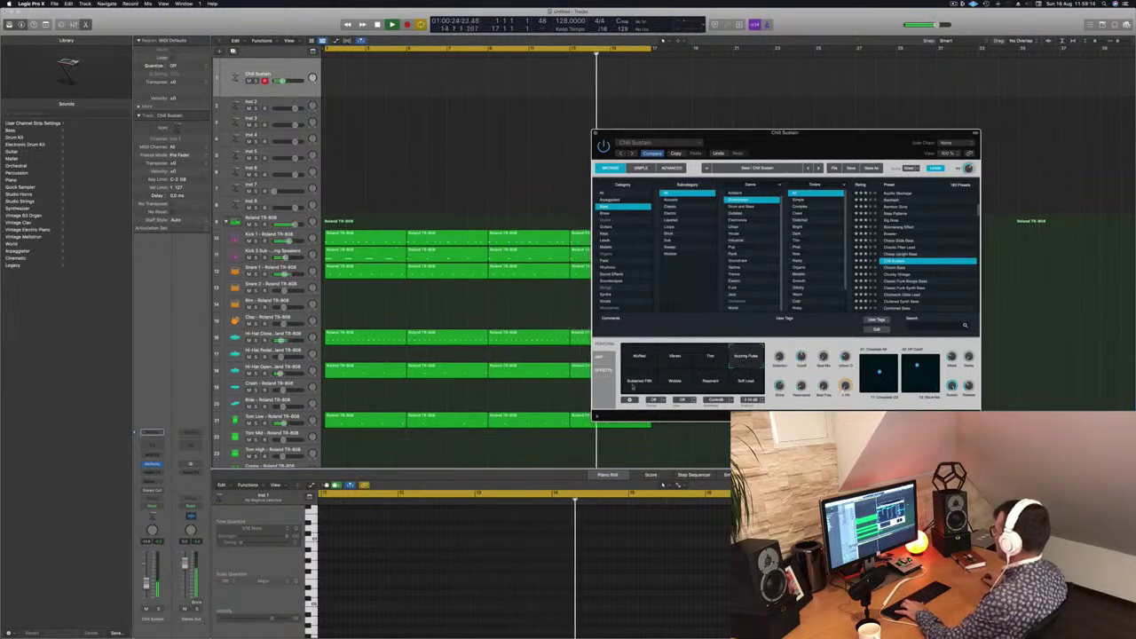
{"action": "left_click", "coordinate": [633, 387]}
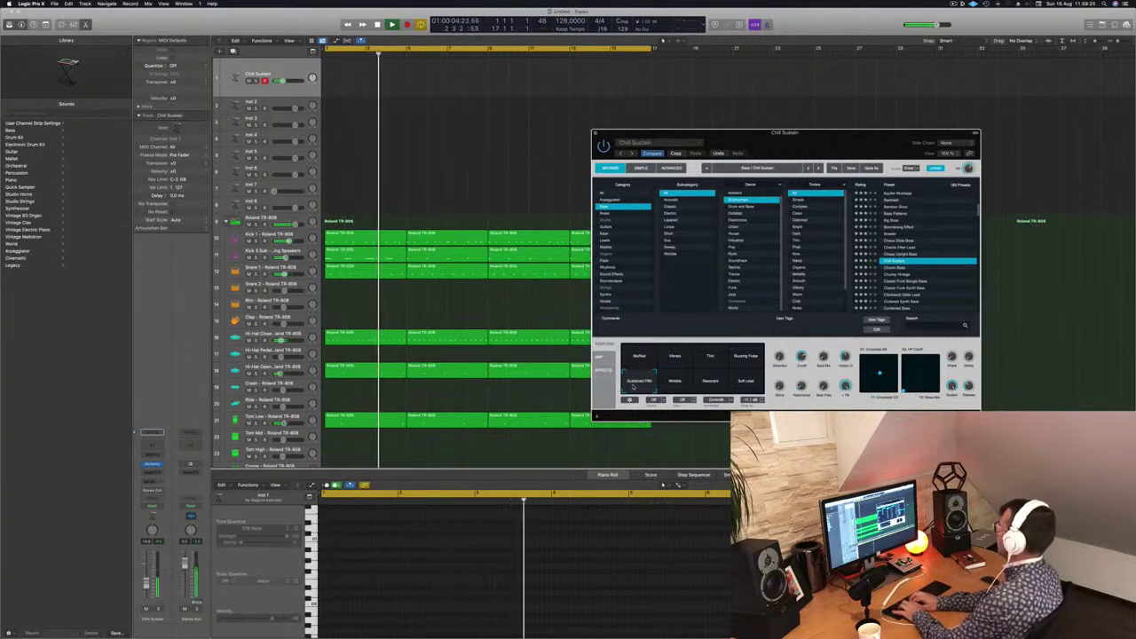
Show the Musical Typing keyboard and try out bass notes with the Chill Sustain preset over the groove
{"action": "key", "text": "super+k"}
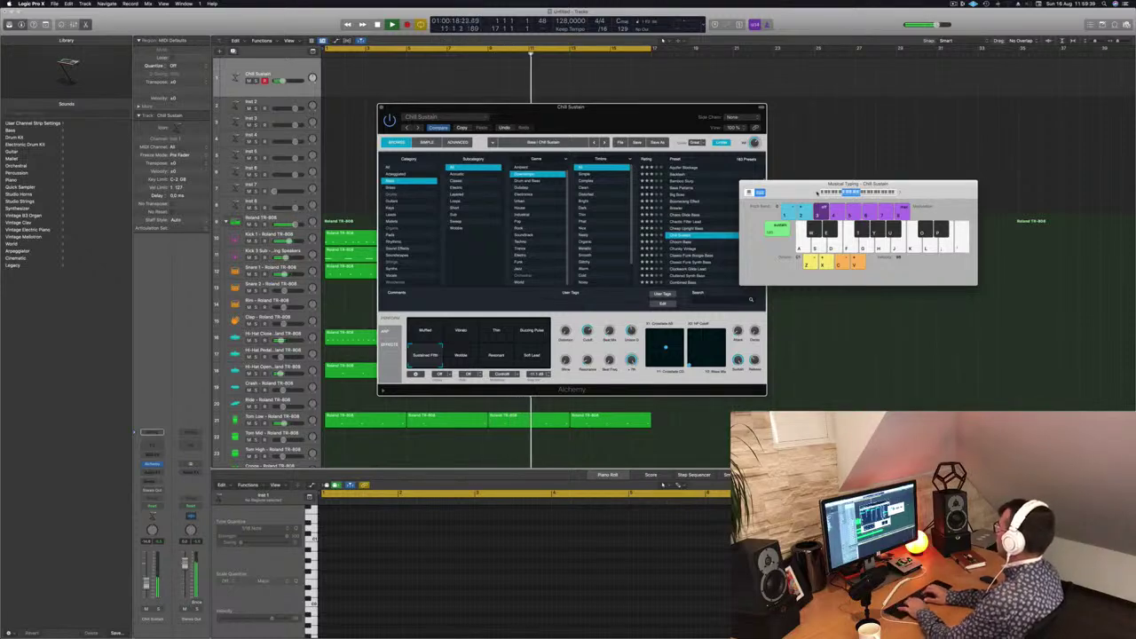
{"action": "key", "text": "apostrophe"}
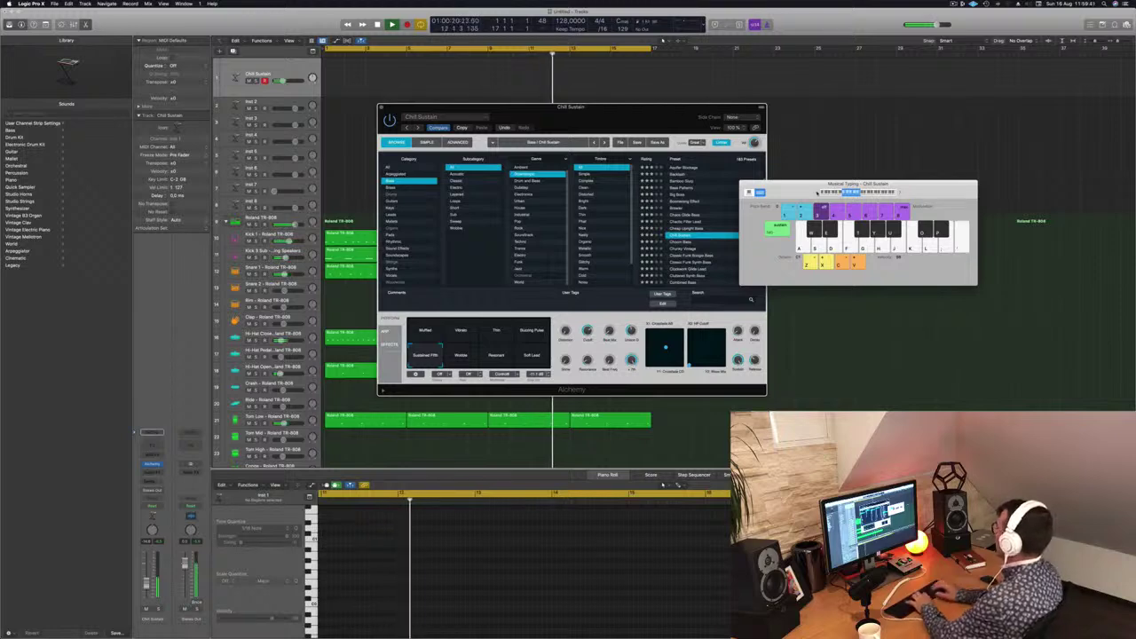
{"action": "key", "text": "semicolon"}
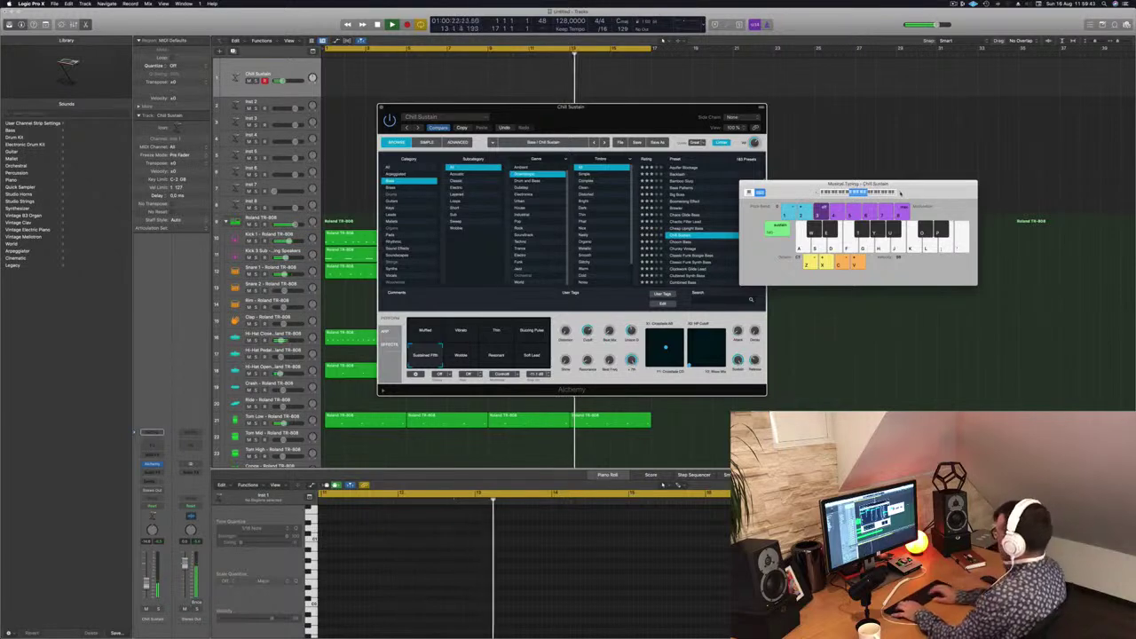
{"action": "key", "text": "k"}
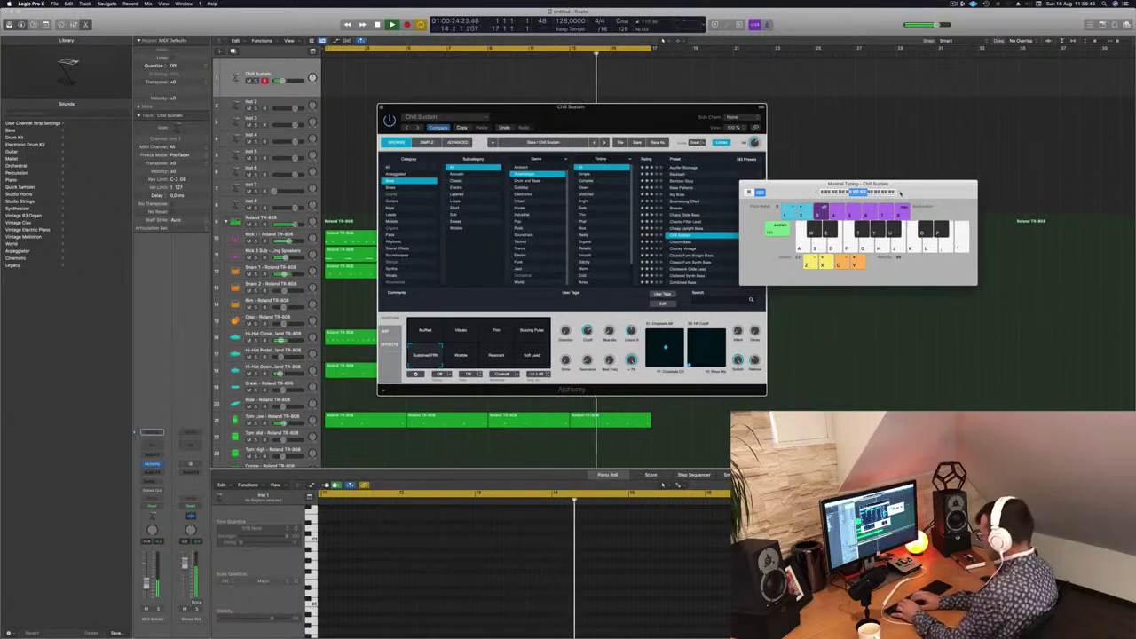
{"action": "key", "text": "a"}
{"action": "key", "text": "a"}
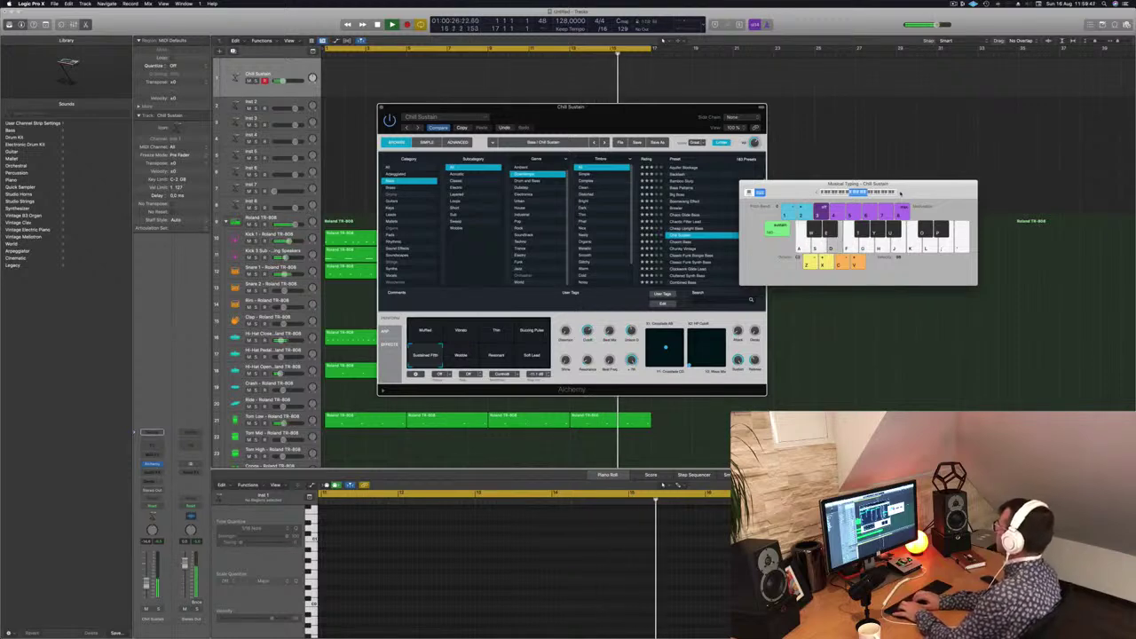
{"action": "key", "text": "a"}
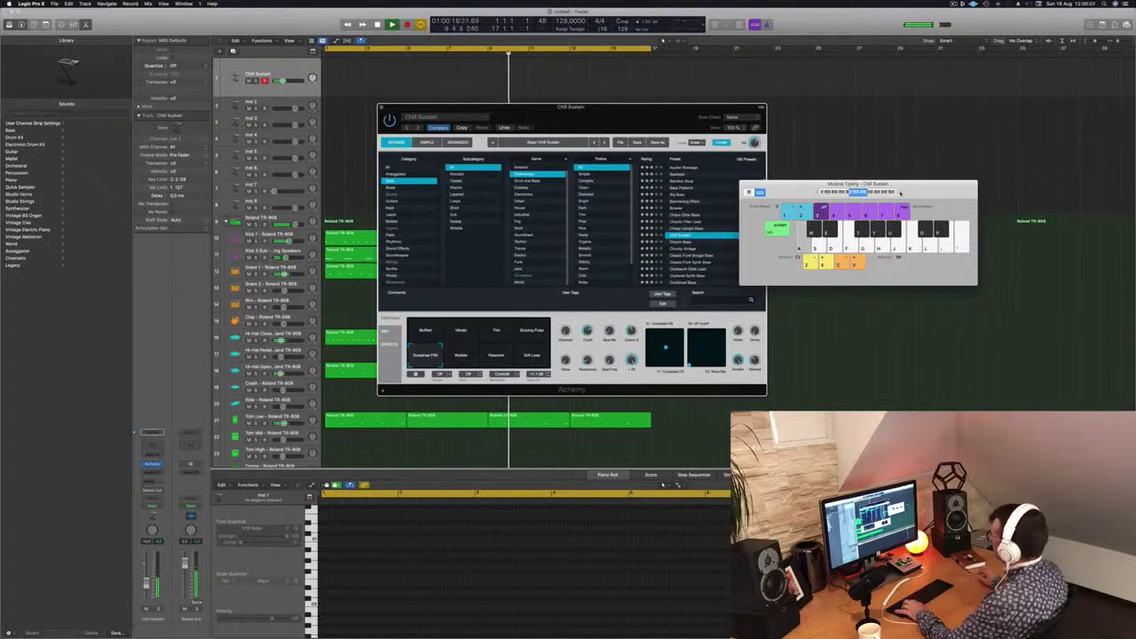
Audition the bass presets after Chill Sustain, including Chunky Vintage and Classic Funk Boogie Bass, down to Classic Funk Synth Bass
{"action": "left_click", "coordinate": [693, 241]}
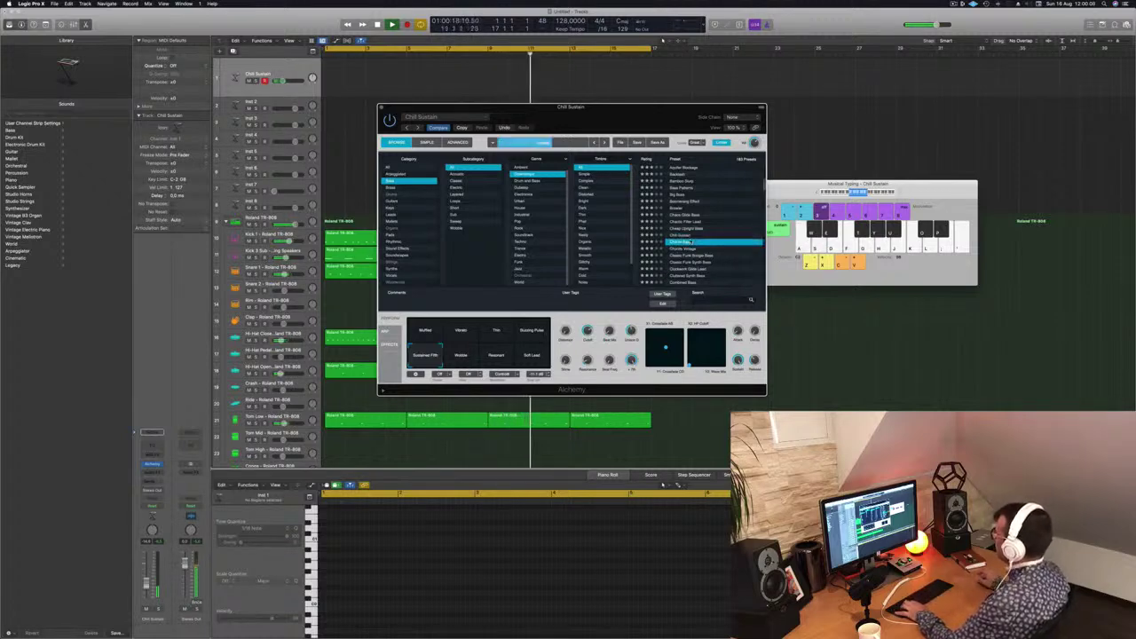
{"action": "key", "text": "Down"}
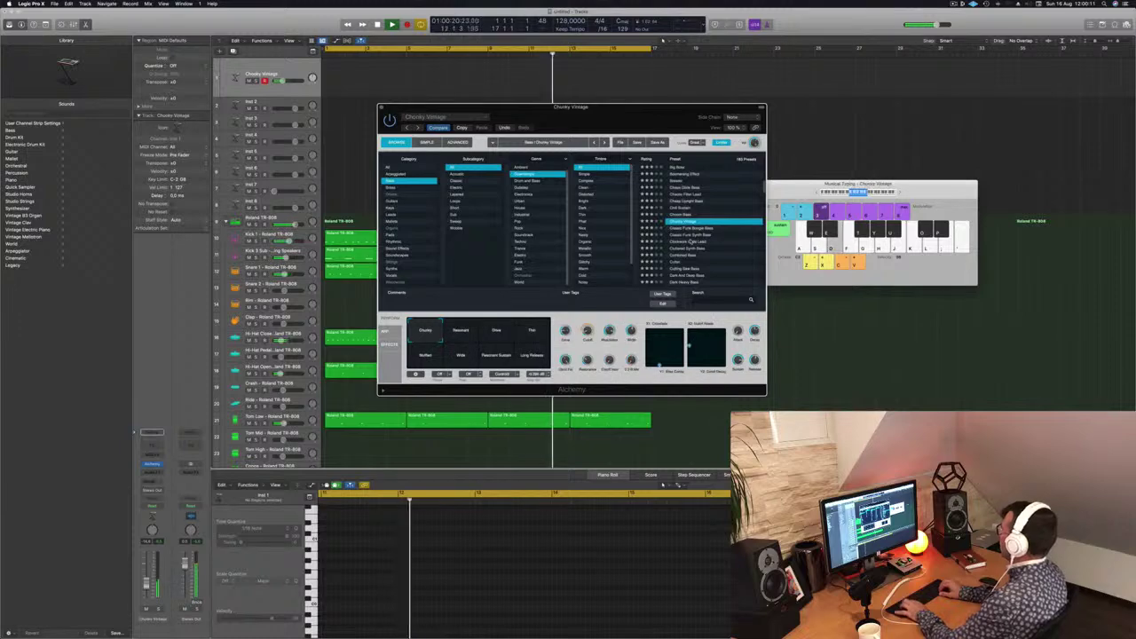
{"action": "key", "text": "Down"}
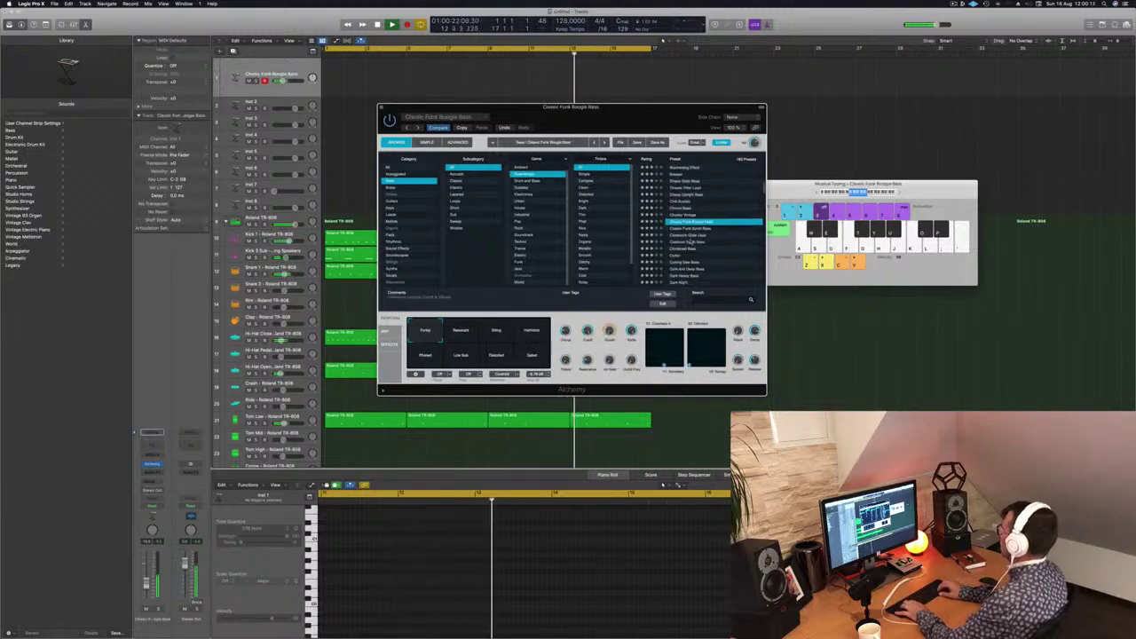
{"action": "key", "text": "Down"}
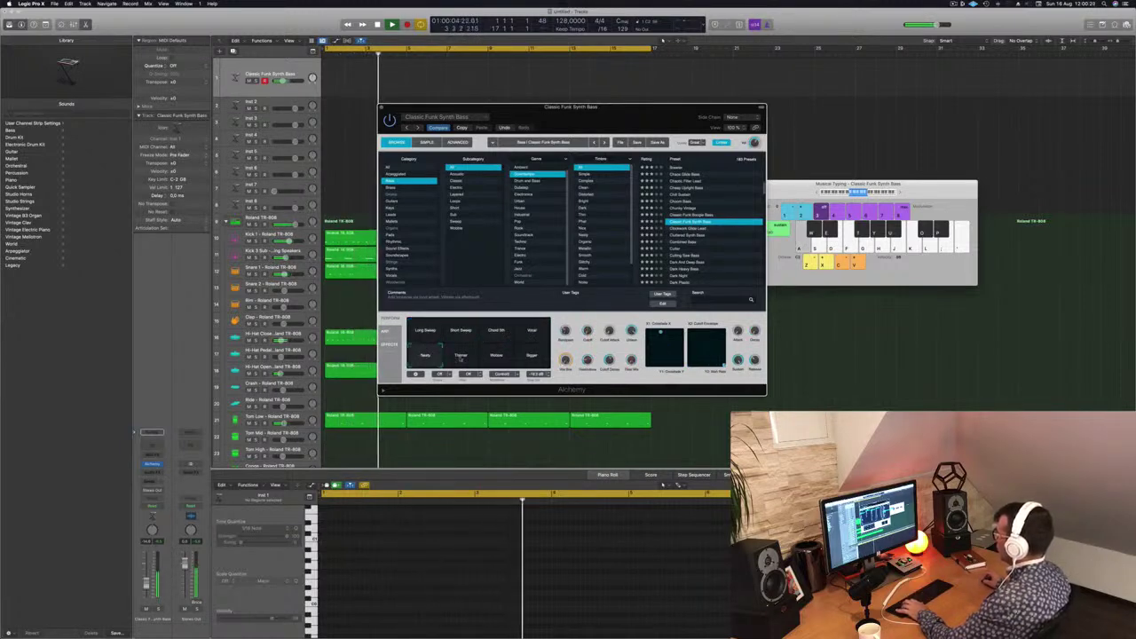
Audition the Thinner, Wobble and Bigger snapshots of Classic Funk Synth Bass
{"action": "left_click", "coordinate": [462, 357]}
{"action": "left_click", "coordinate": [496, 356]}
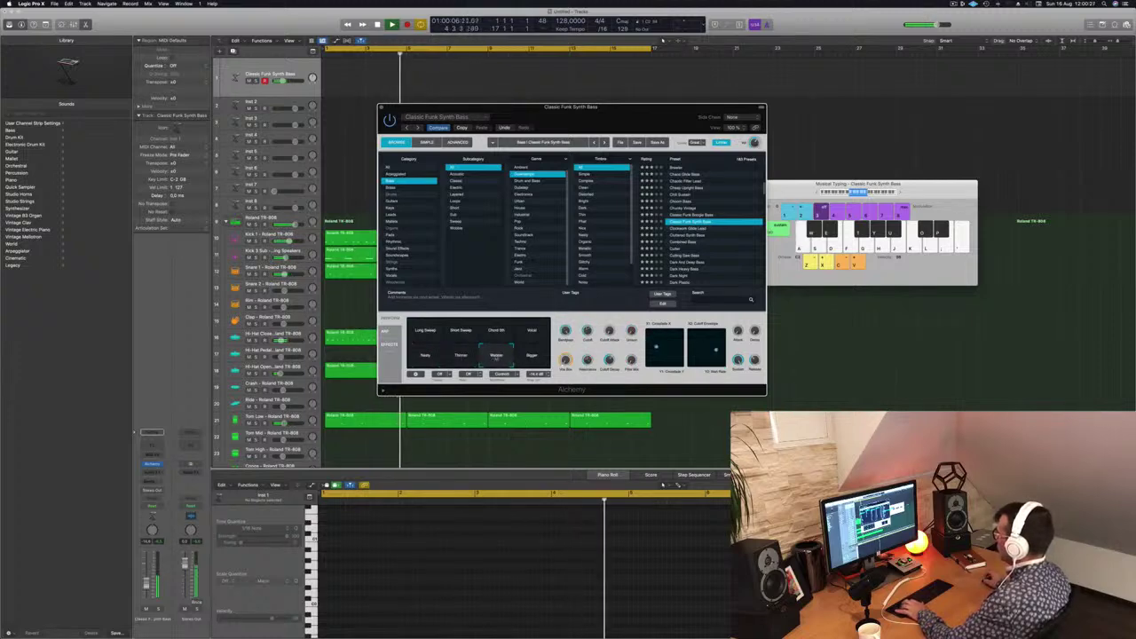
{"action": "left_click", "coordinate": [530, 358]}
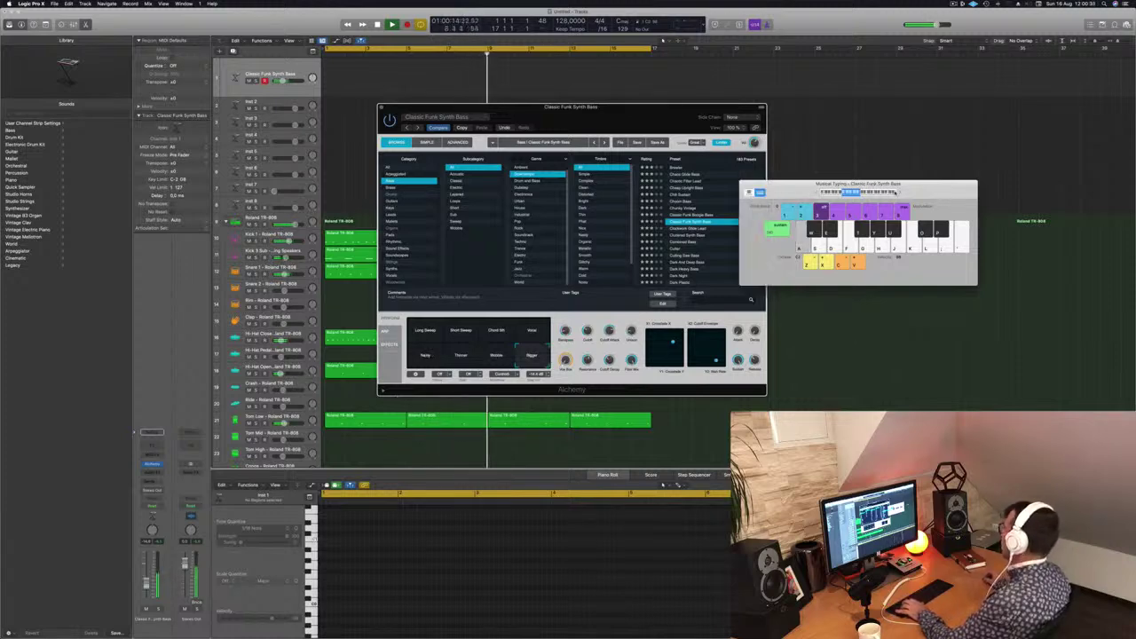
Audition the bass presets that follow Classic Funk Synth Bass, including Cluttered Synth Bass and Combined Bass
{"action": "left_click", "coordinate": [689, 228]}
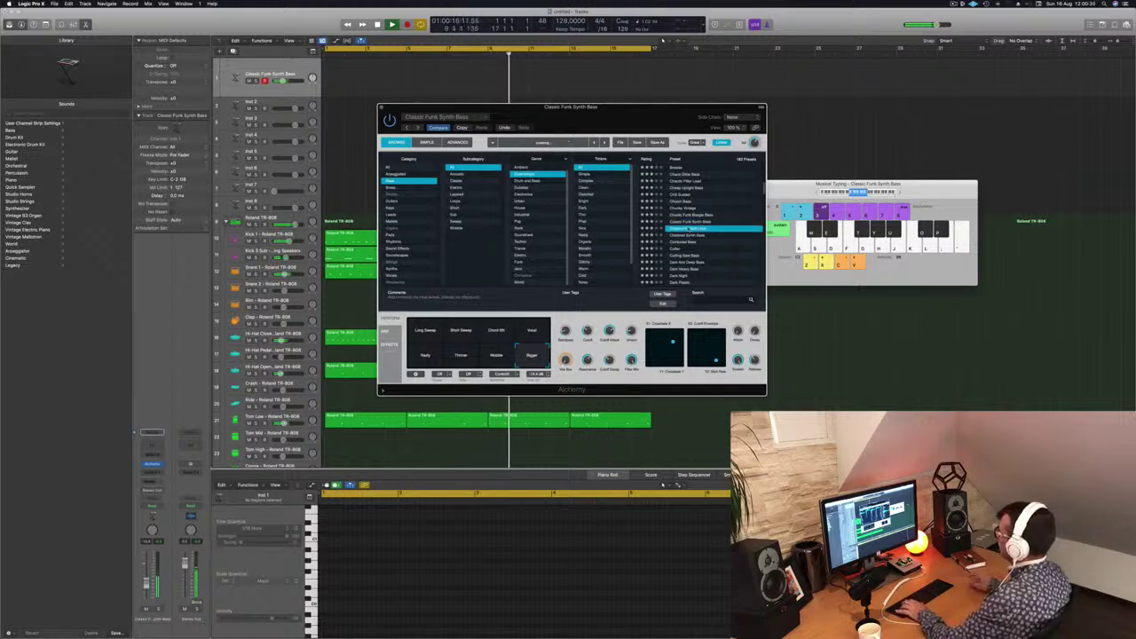
{"action": "key", "text": "Down"}
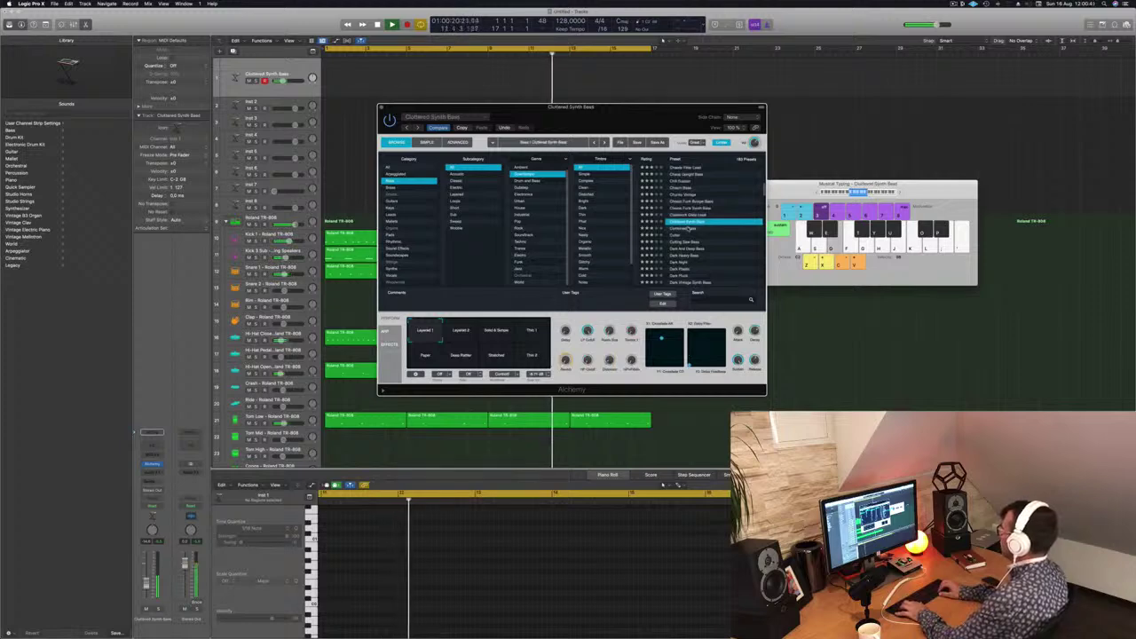
{"action": "key", "text": "Down"}
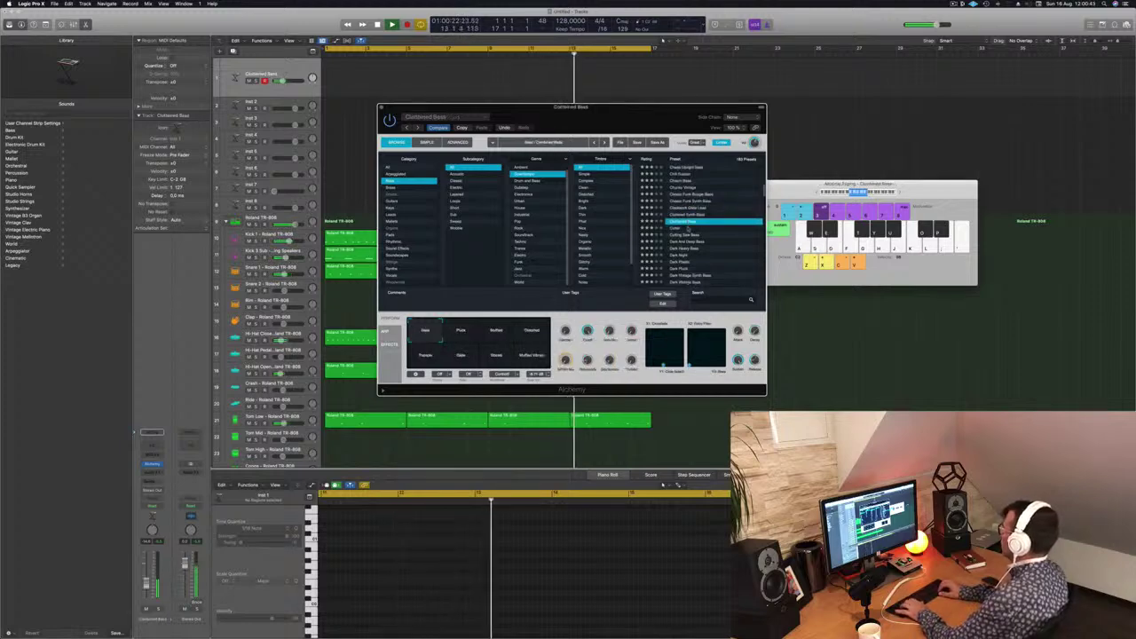
{"action": "key", "text": "Down"}
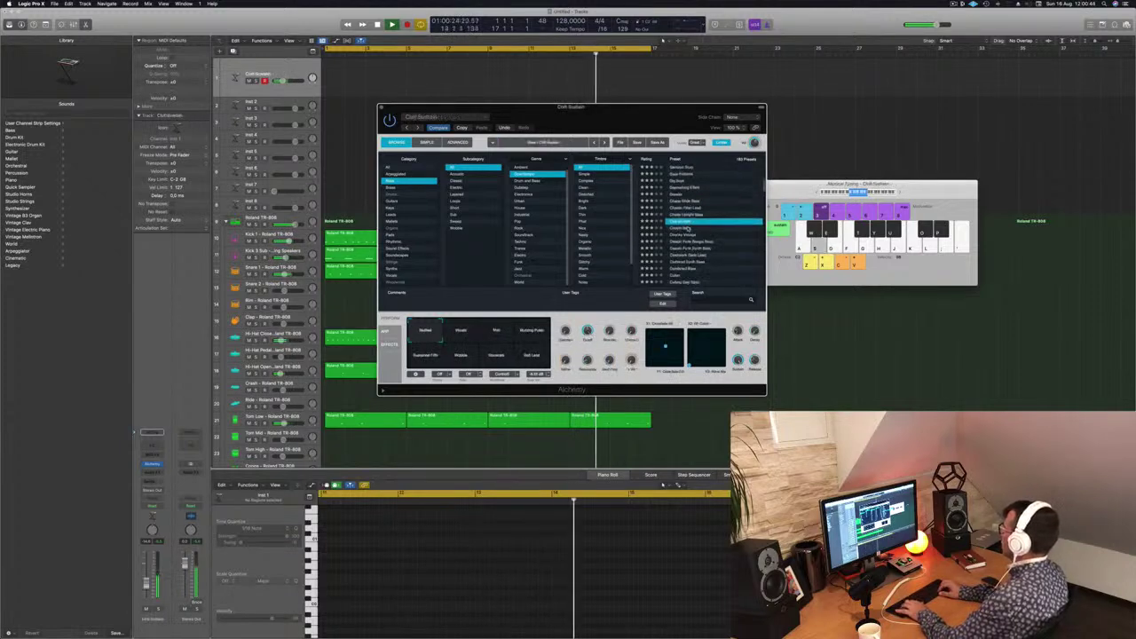
Load the Cutter bass preset, try notes with it and select its Fifth Harmonic snapshot
{"action": "key", "text": "Down"}
{"action": "key", "text": "Down"}
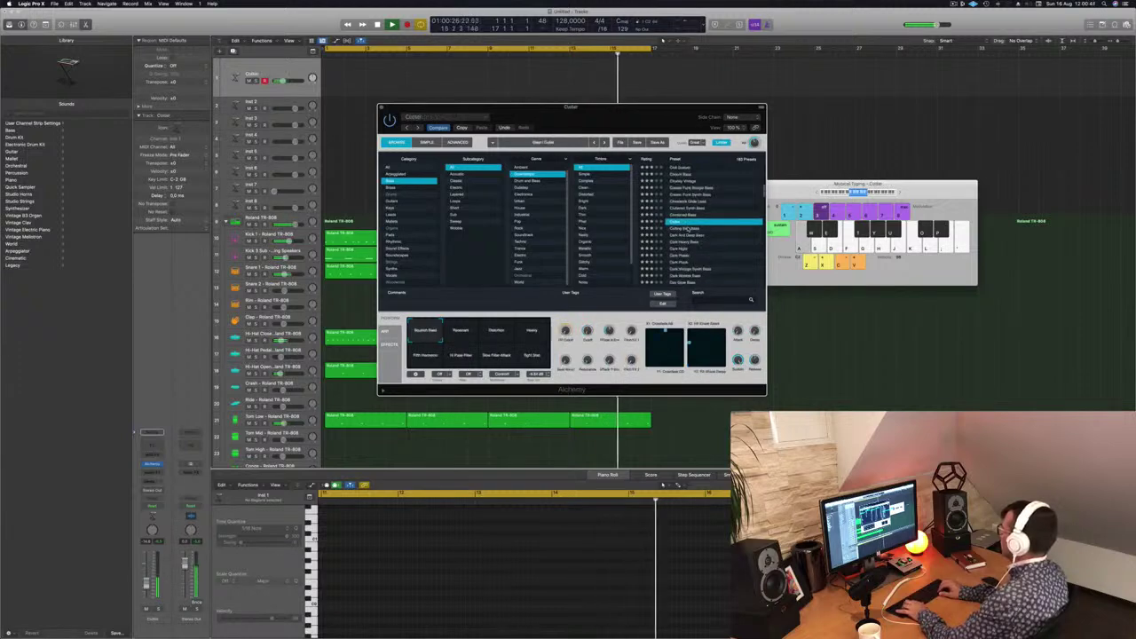
{"action": "key", "text": "a"}
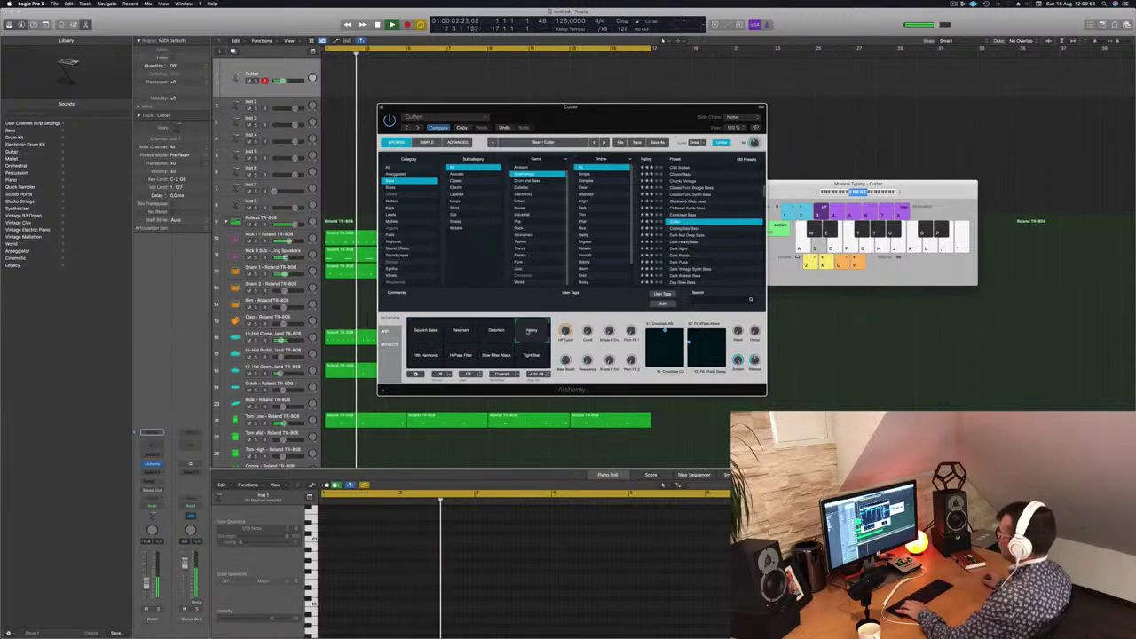
{"action": "left_click", "coordinate": [425, 356]}
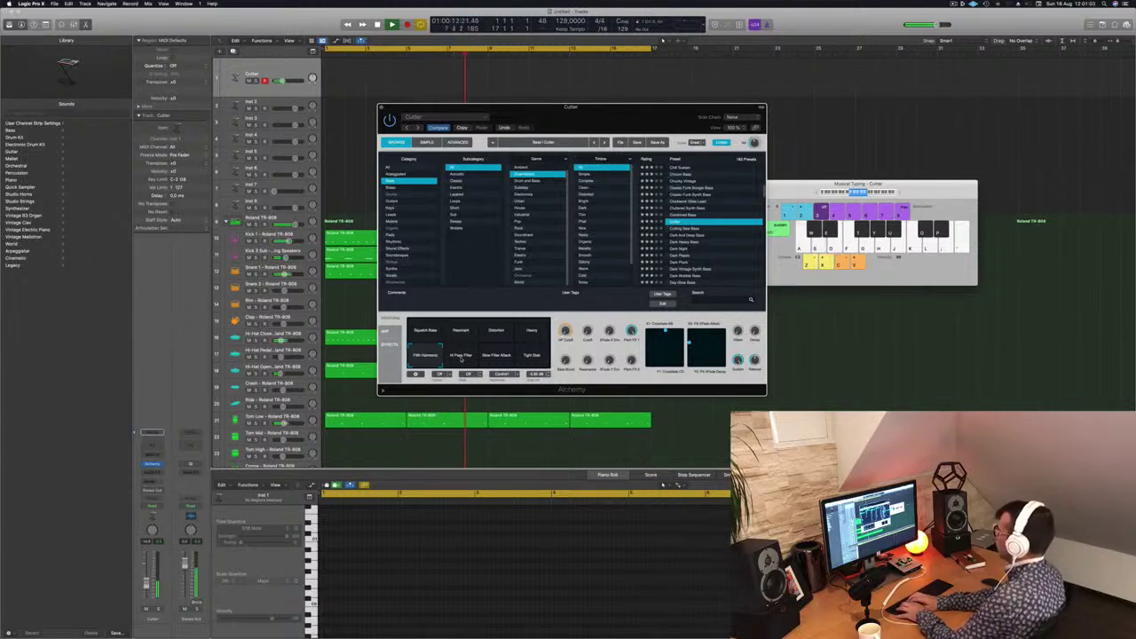
Record a bass line on the Cutter track from about bar 8 to bar 15 and return the playhead to the start
{"action": "key", "text": "r"}
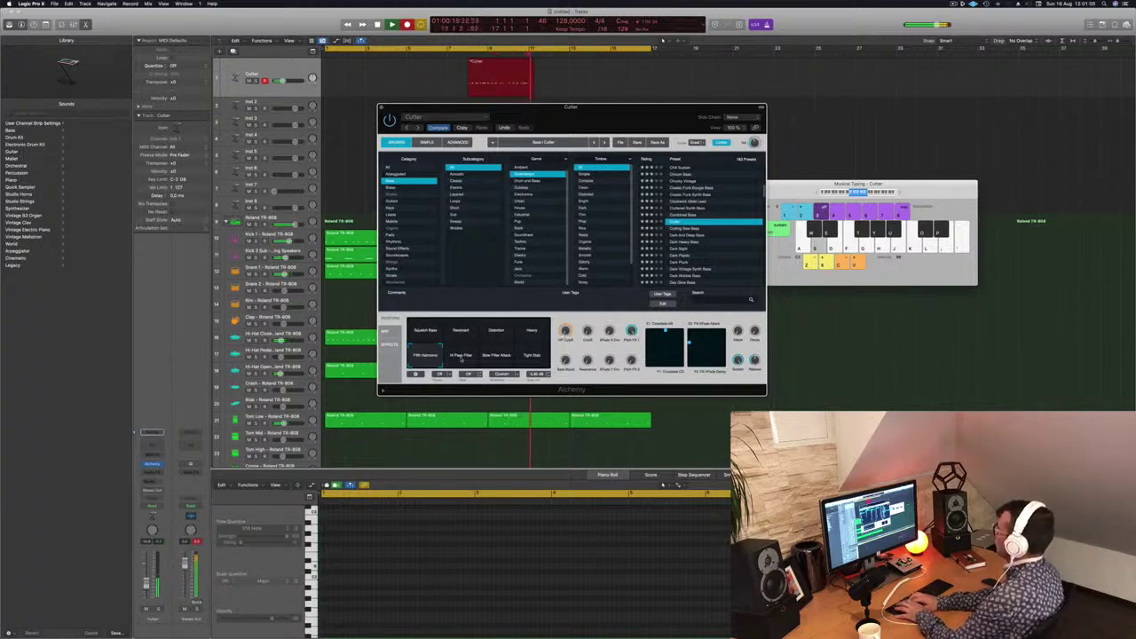
{"action": "key", "text": "d"}
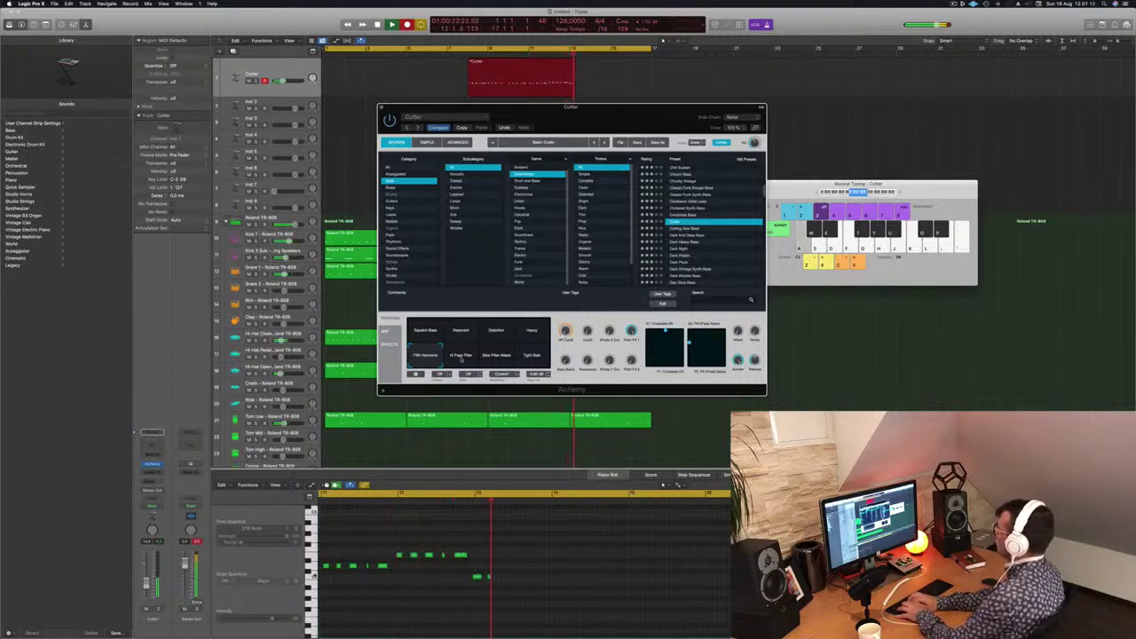
{"action": "key", "text": "s"}
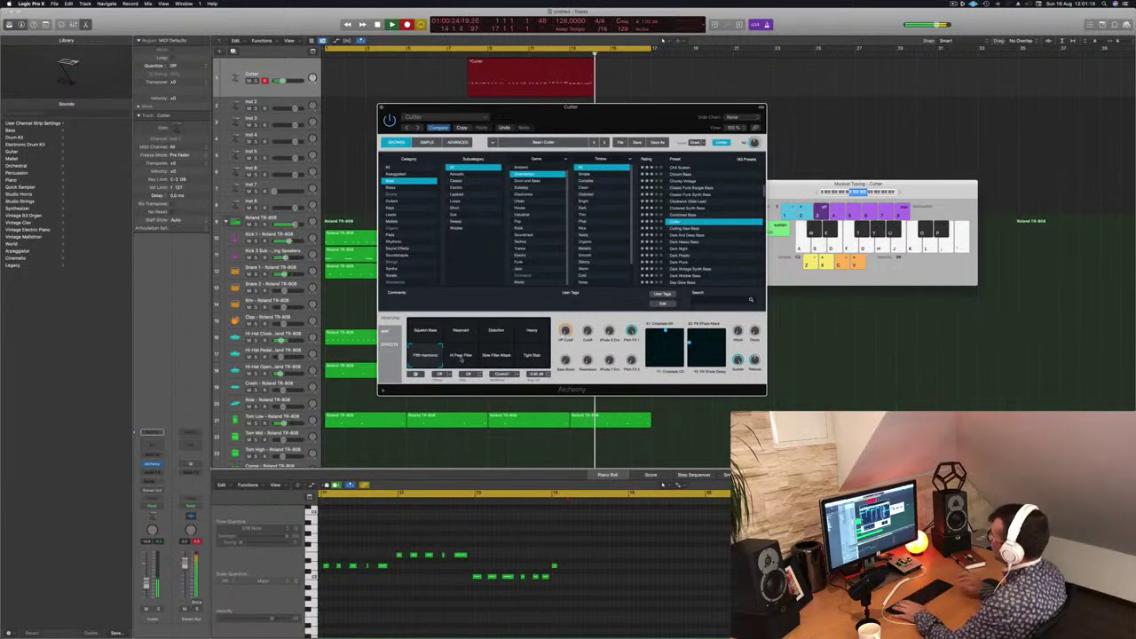
{"action": "key", "text": "space"}
{"action": "key", "text": "Return"}
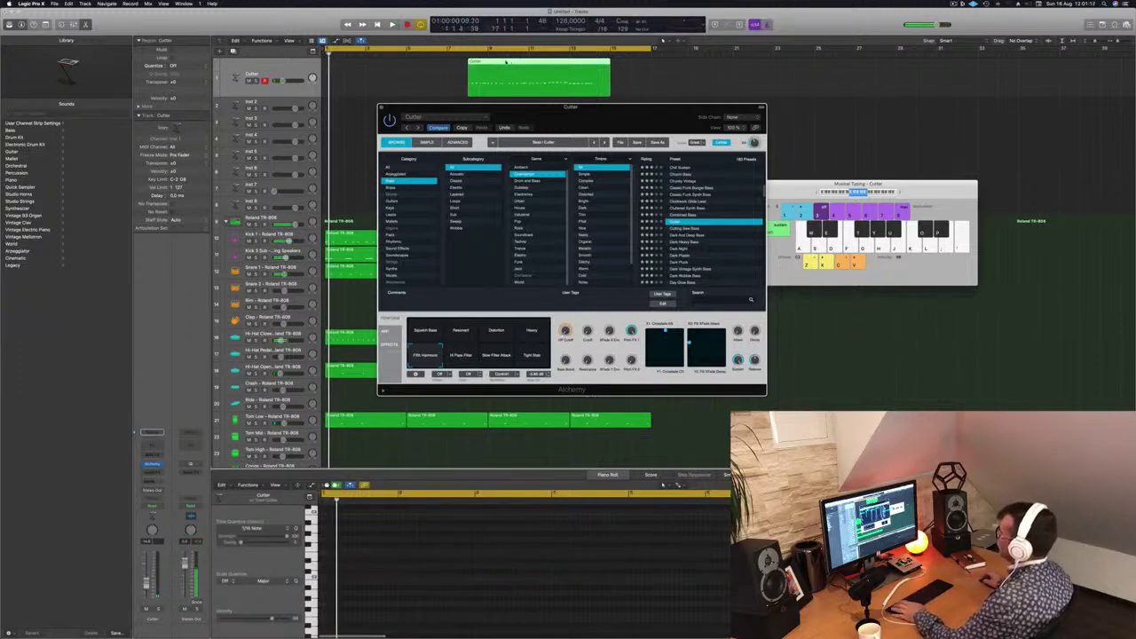
{"action": "left_click_drag", "start_coordinate": [503, 60], "coordinate": [362, 59]}
{"action": "key", "text": "space"}
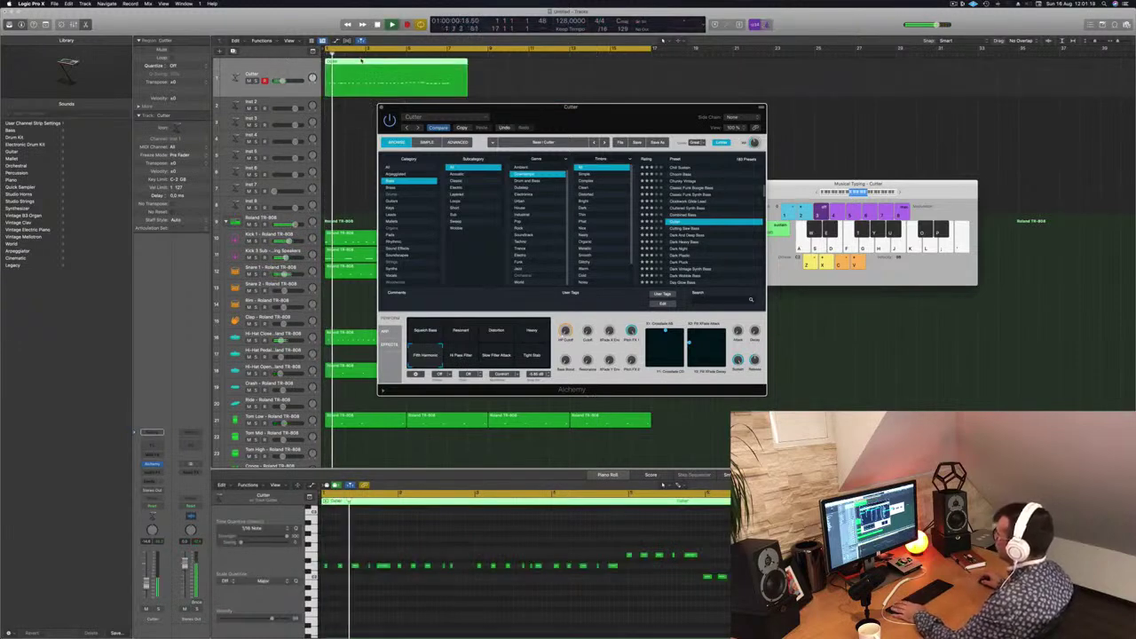
{"action": "key", "text": "super+z"}
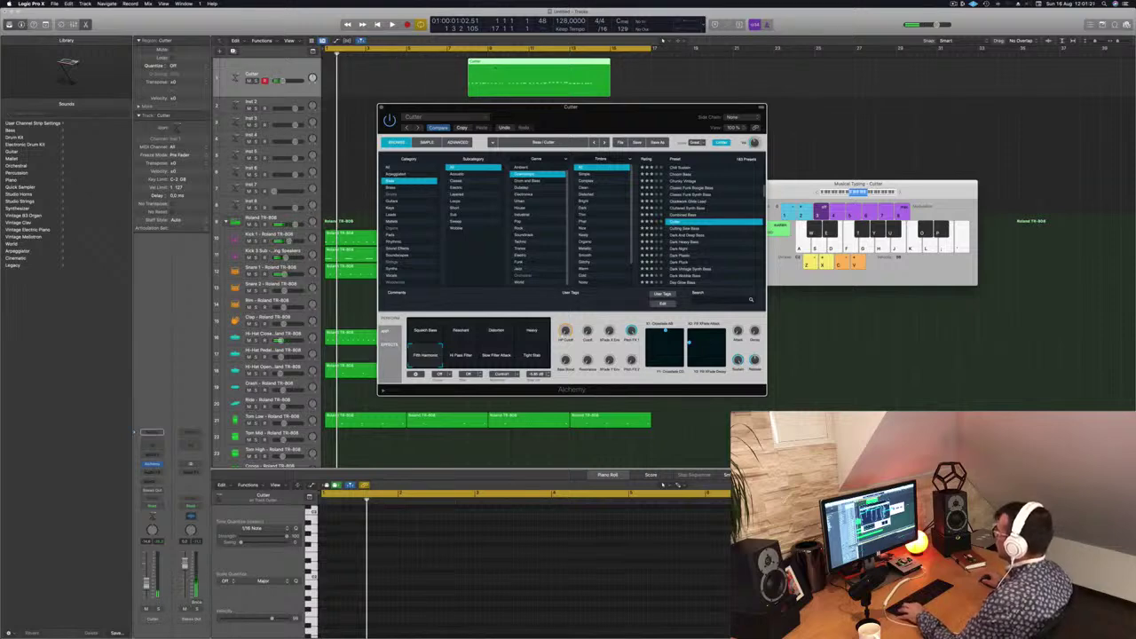
Cut the first two bars off the recorded Cutter region, move the rest to bar 1 and play it back
{"action": "left_click", "coordinate": [509, 63]}
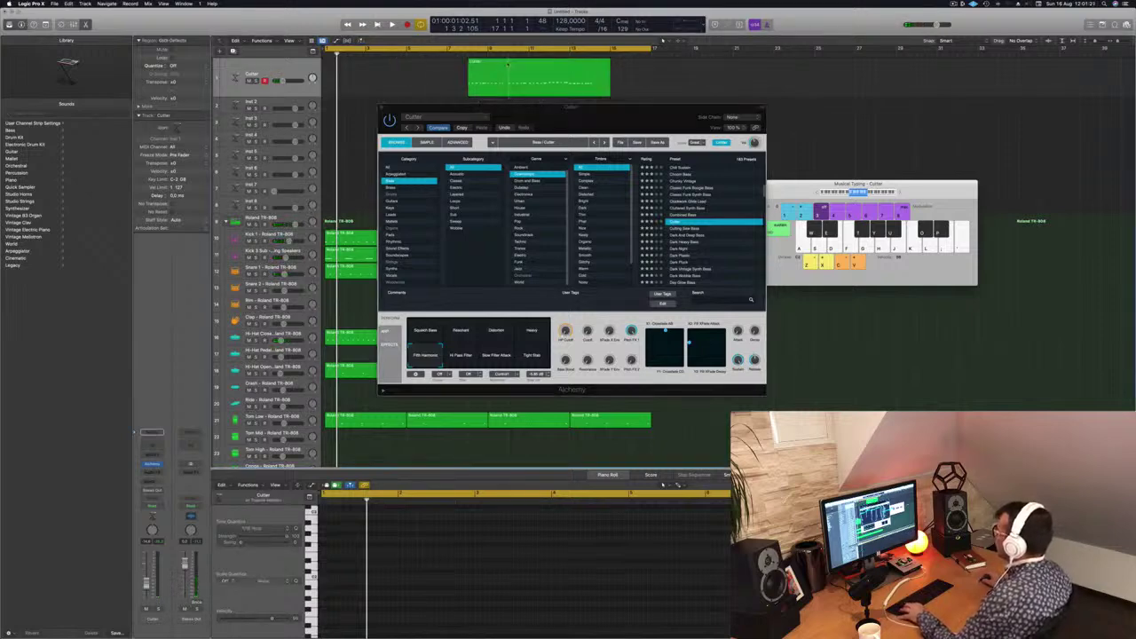
{"action": "left_click_drag", "start_coordinate": [469, 89], "coordinate": [357, 78]}
{"action": "key", "text": "space"}
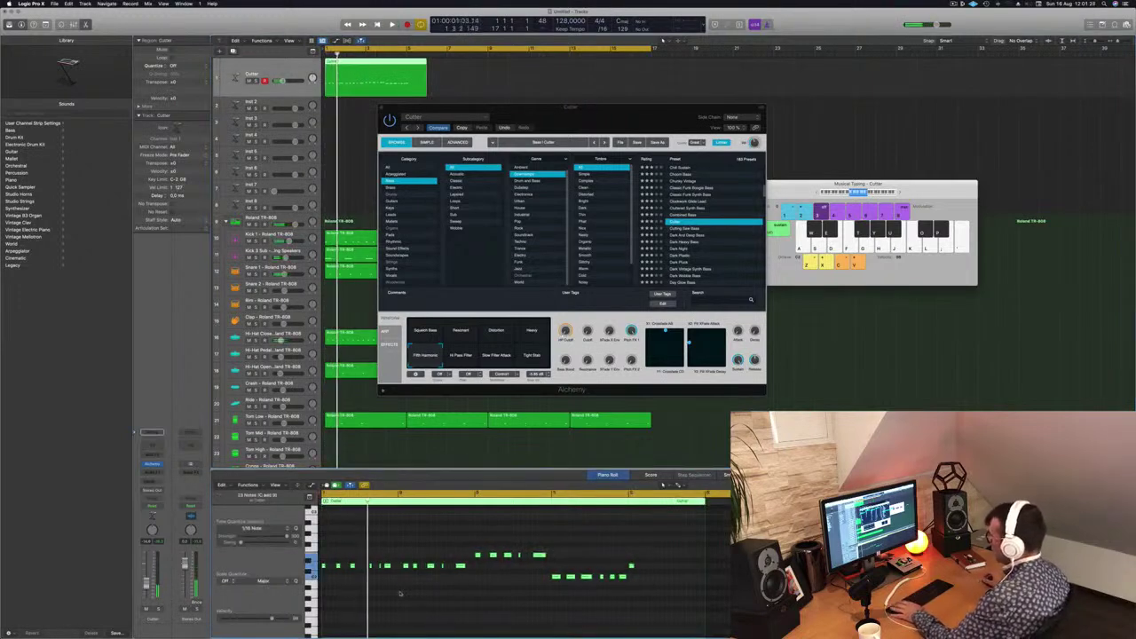
{"action": "key", "text": "space"}
Repeat the first bar's note pattern over bars 2 to 4, replacing the existing notes, with bar 3 higher and bar 4 lower in pitch
{"action": "scroll", "coordinate": [400, 596], "scroll_direction": "right", "scroll_amount": 2}
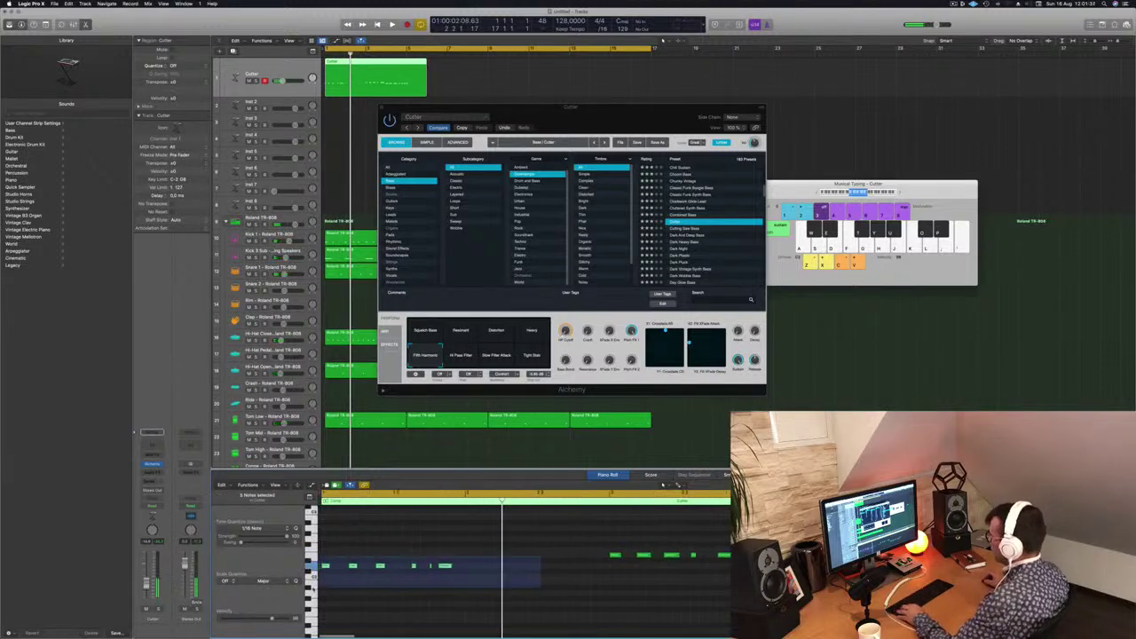
{"action": "left_click", "coordinate": [456, 566]}
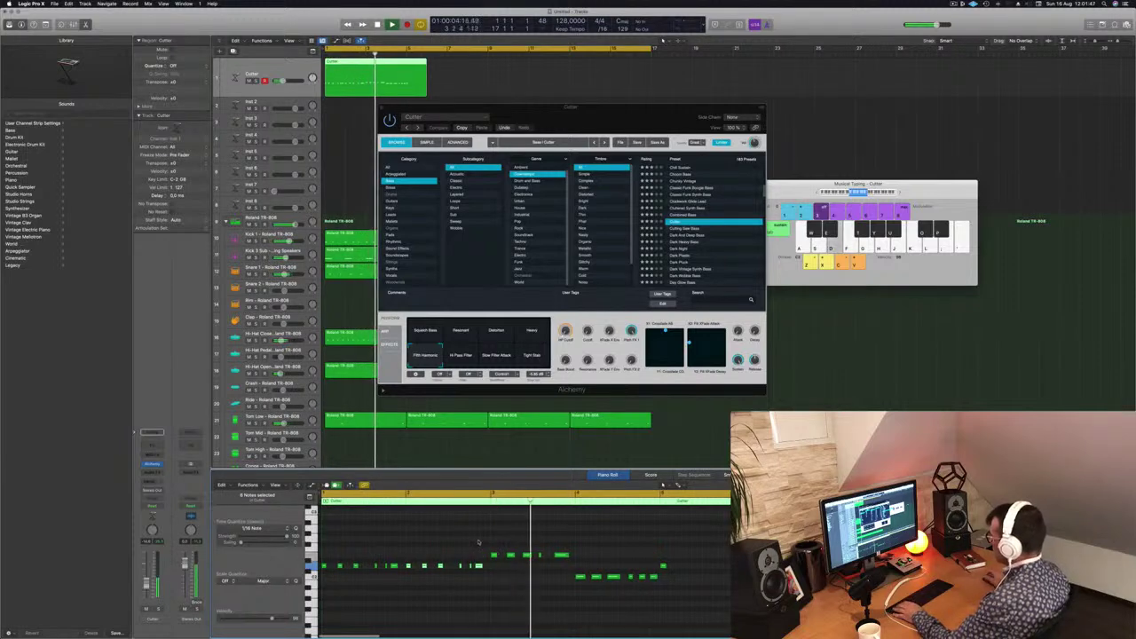
{"action": "left_click_drag", "start_coordinate": [486, 539], "coordinate": [679, 561]}
{"action": "key", "text": "Delete"}
{"action": "left_click_drag", "start_coordinate": [413, 575], "coordinate": [495, 559]}
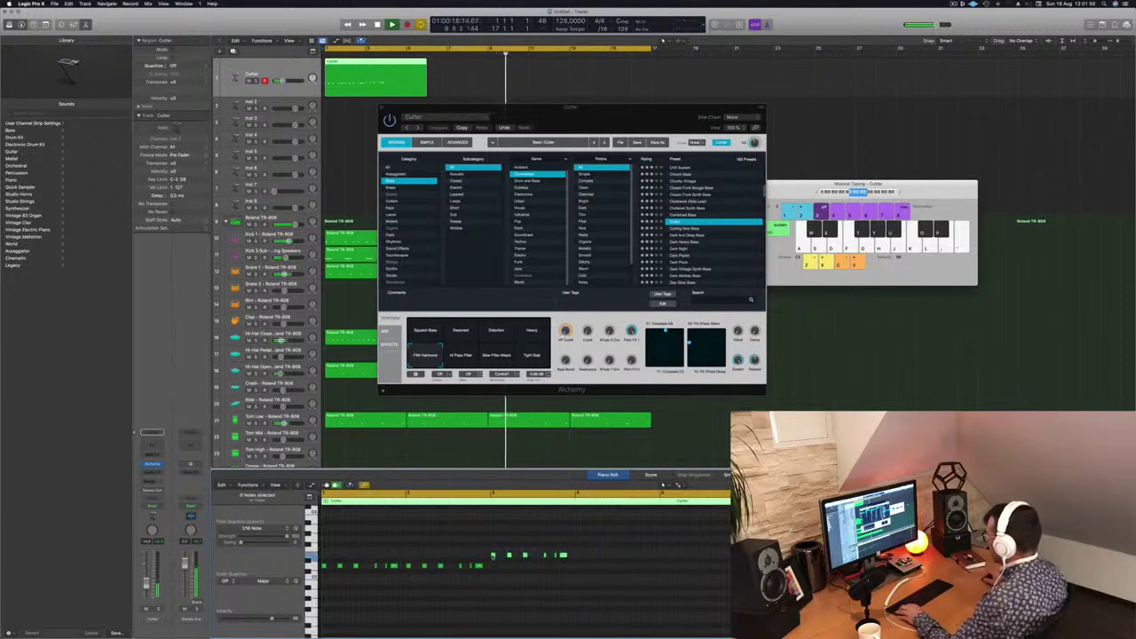
{"action": "left_click_drag", "start_coordinate": [493, 556], "coordinate": [578, 579]}
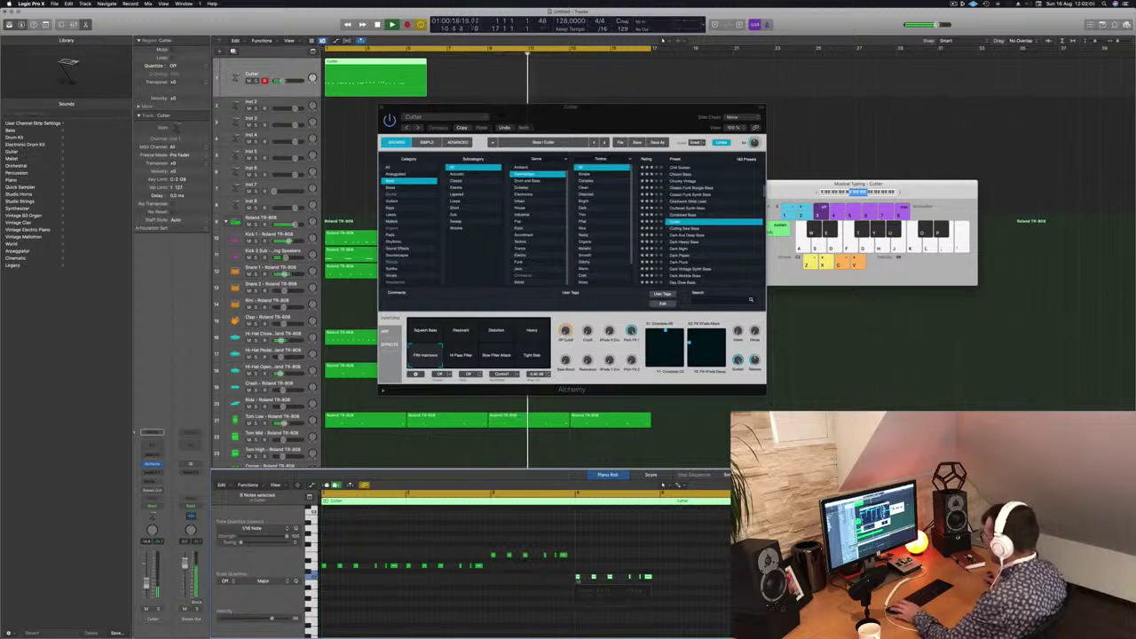
Play the bass part from the start and split off the Cutter region's excess after bar 4, keeping a four-bar region
{"action": "key", "text": "space"}
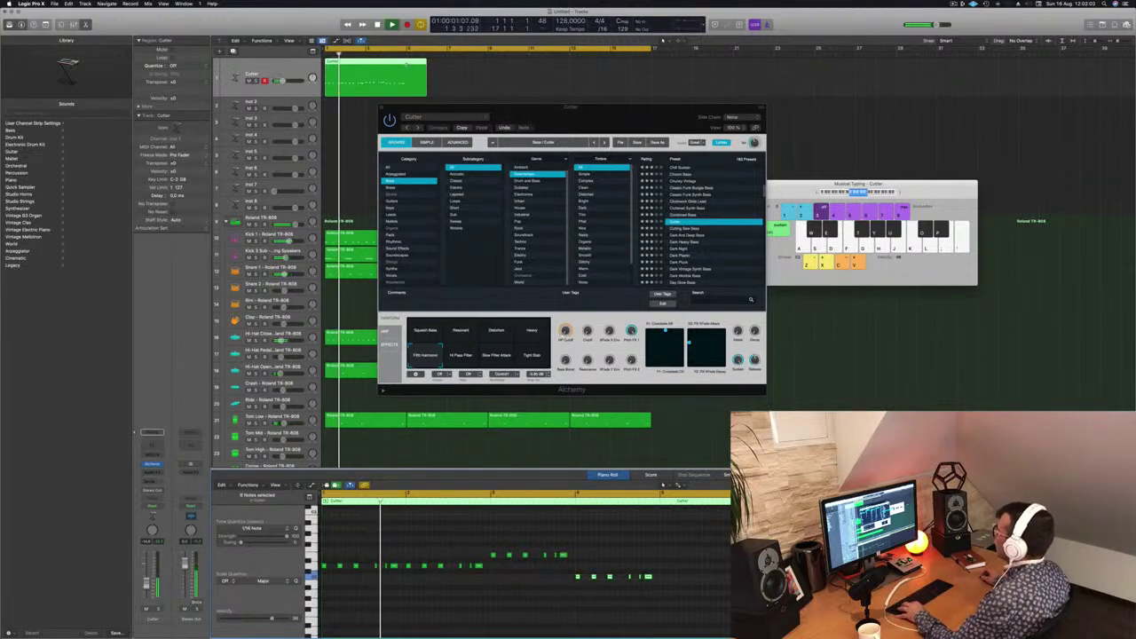
{"action": "left_click", "coordinate": [406, 64], "text": "super"}
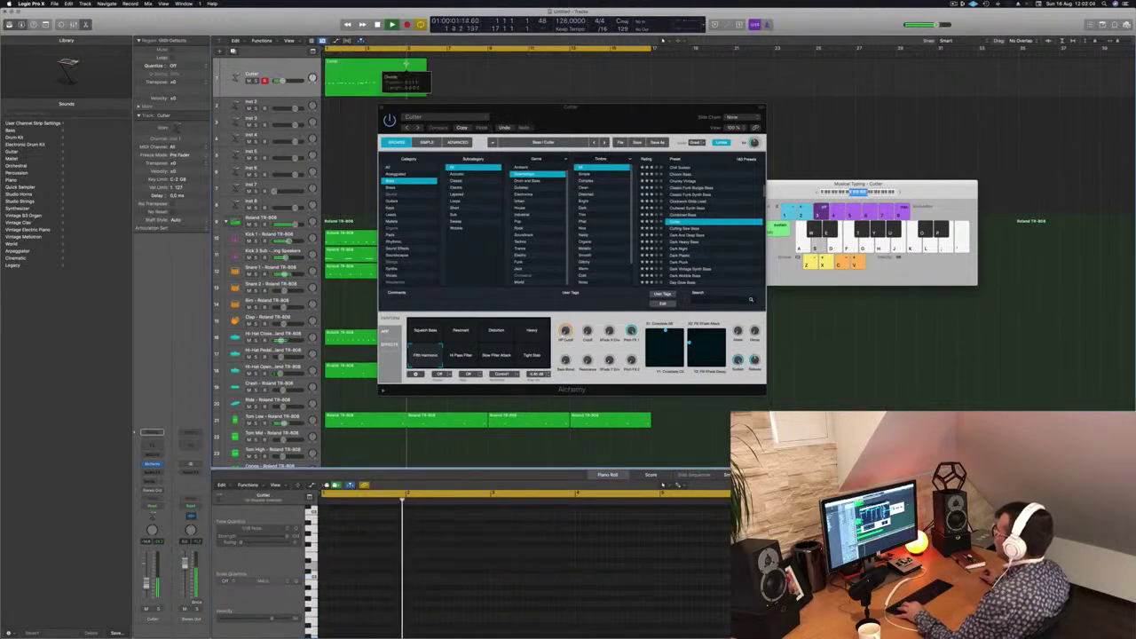
{"action": "left_click", "coordinate": [373, 64]}
Move the Alchemy window away from the bass region and load the Cutting Saw Bass preset
{"action": "left_click_drag", "start_coordinate": [644, 125], "coordinate": [715, 119]}
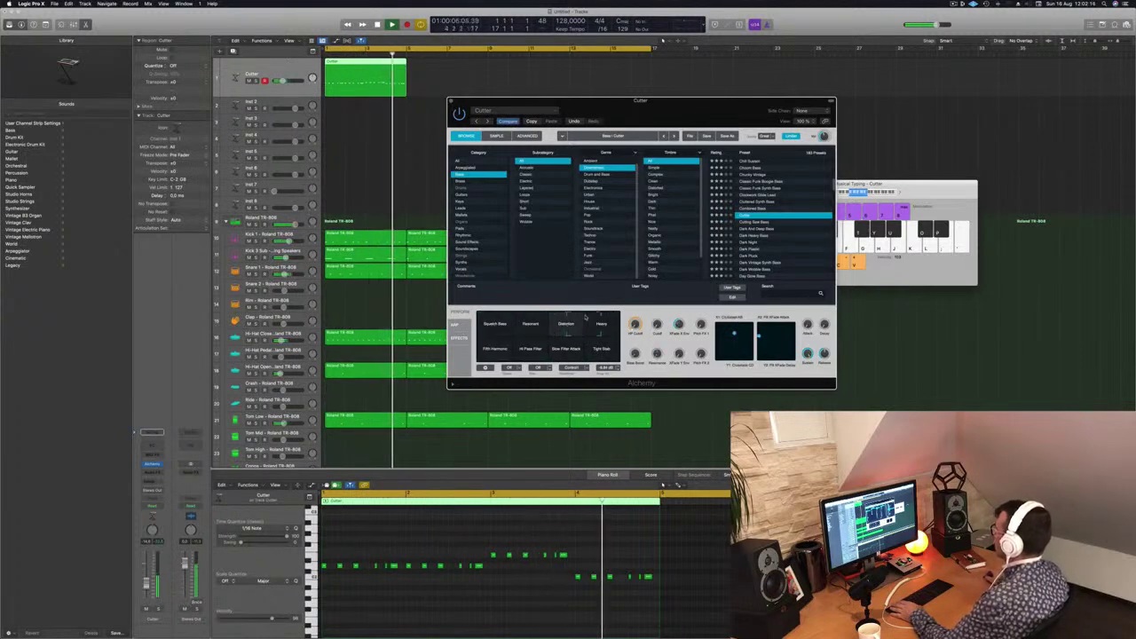
{"action": "left_click", "coordinate": [772, 221]}
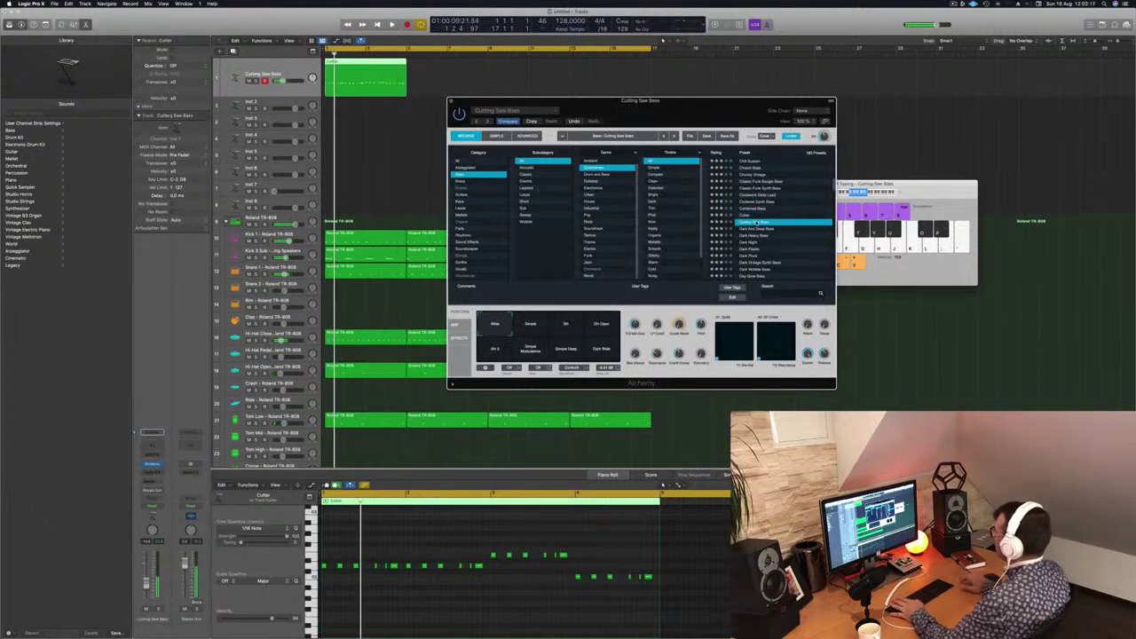
Audition the Dark And Deep Bass, Dark Heavy Bass and following presets up to Dark Plastic, and move the Alchemy window clear of the keyboard window
{"action": "key", "text": "Down"}
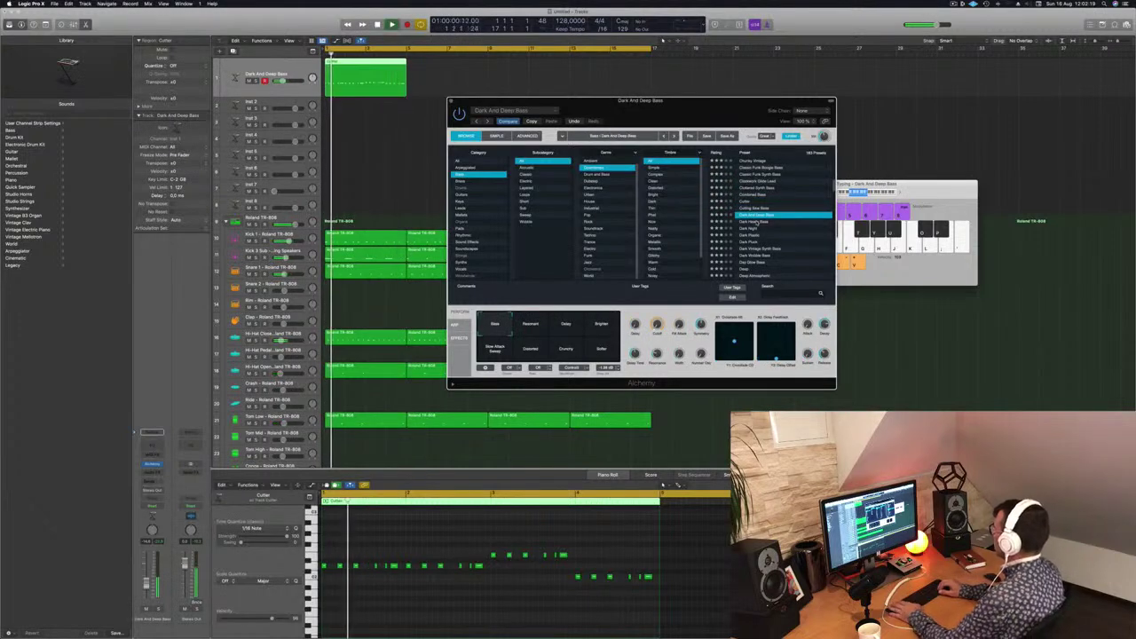
{"action": "key", "text": "Down"}
{"action": "key", "text": "Down"}
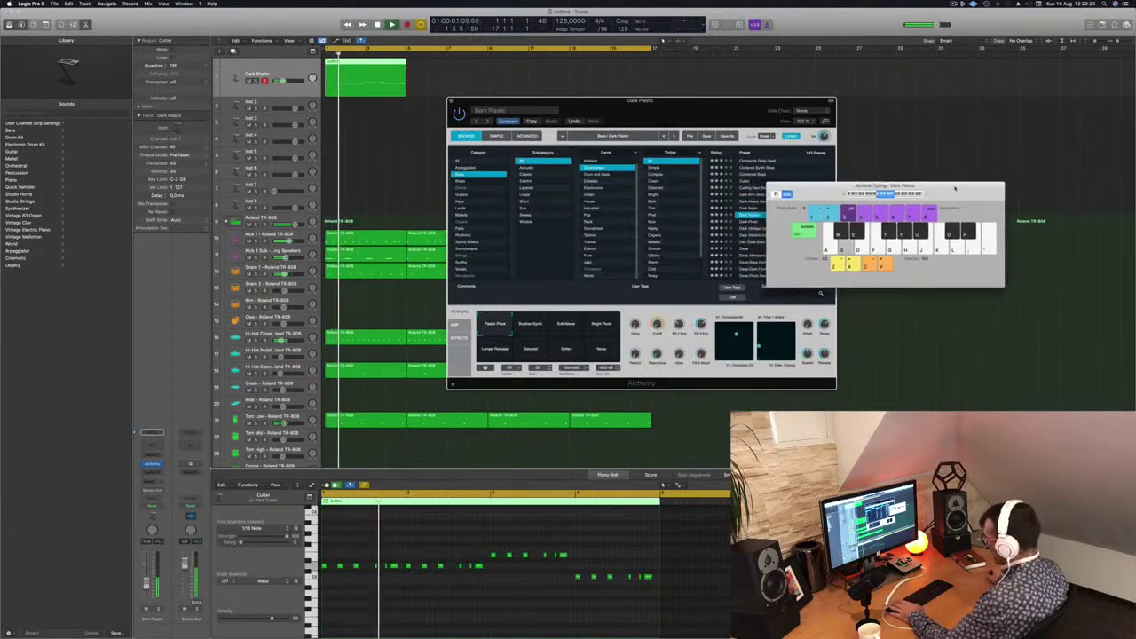
{"action": "left_click_drag", "start_coordinate": [640, 99], "coordinate": [557, 107]}
{"action": "scroll", "coordinate": [685, 233], "scroll_direction": "down", "scroll_amount": 2}
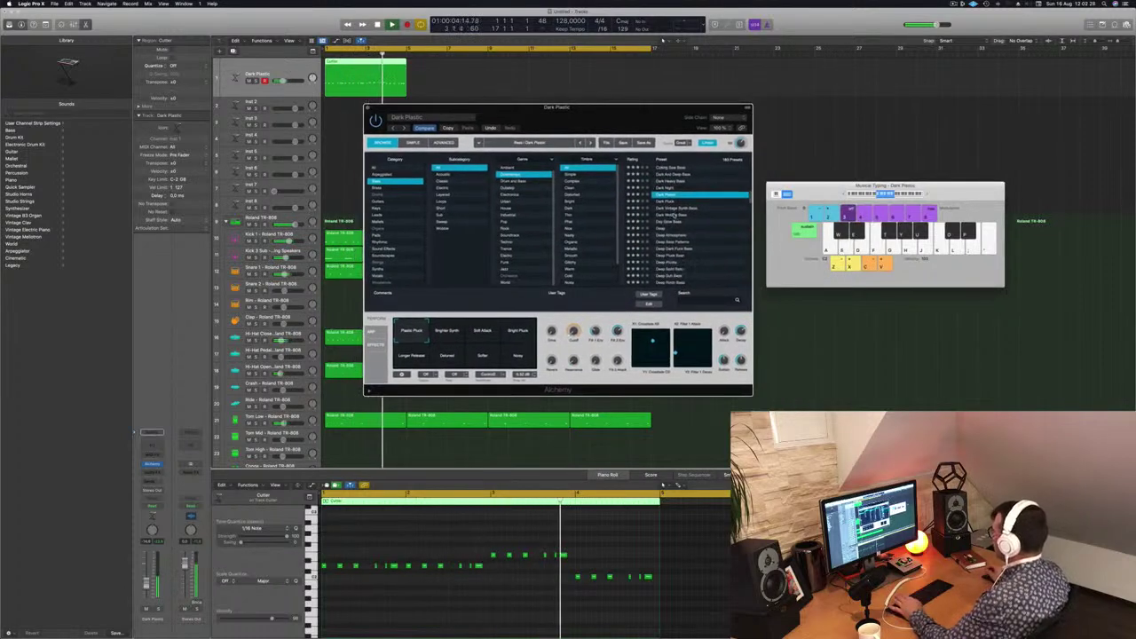
Audition the bass presets from Day Glow Bass through Deep, Deep Atmospheric and Deep Bass Patterns to Deep Dark Funk Bass
{"action": "left_click", "coordinate": [674, 216]}
{"action": "left_click", "coordinate": [666, 222]}
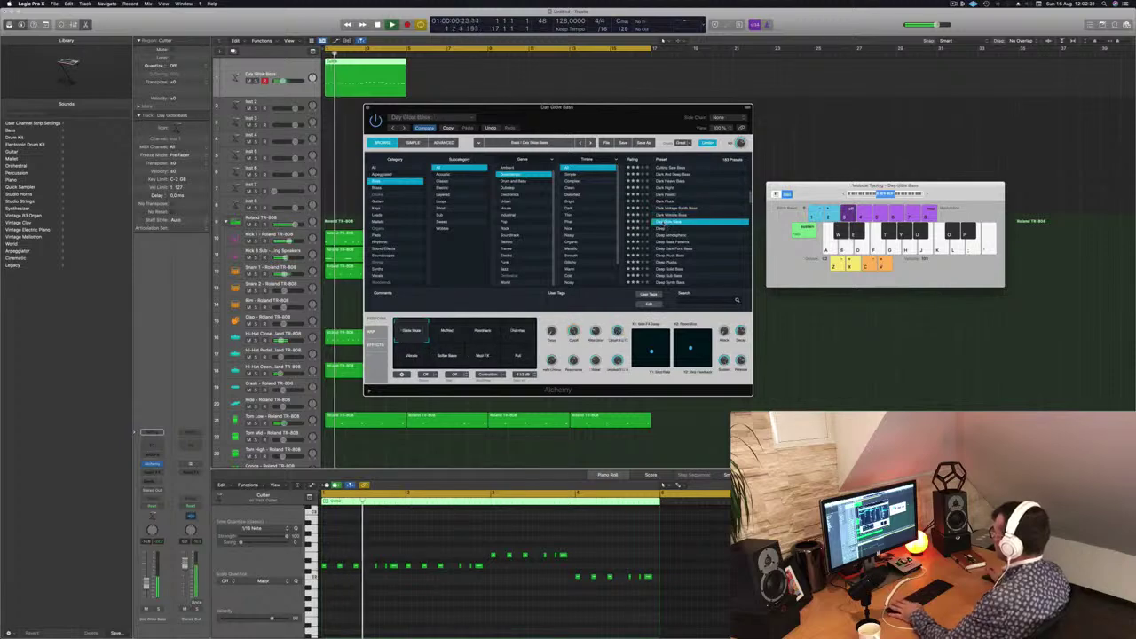
{"action": "left_click", "coordinate": [663, 229]}
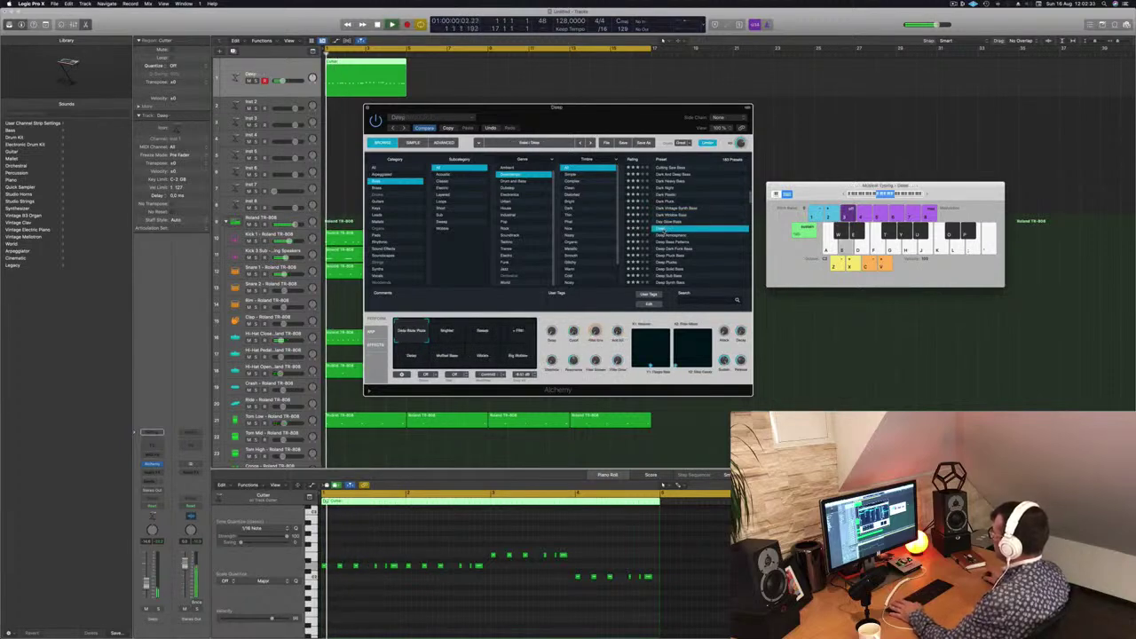
{"action": "left_click", "coordinate": [667, 235]}
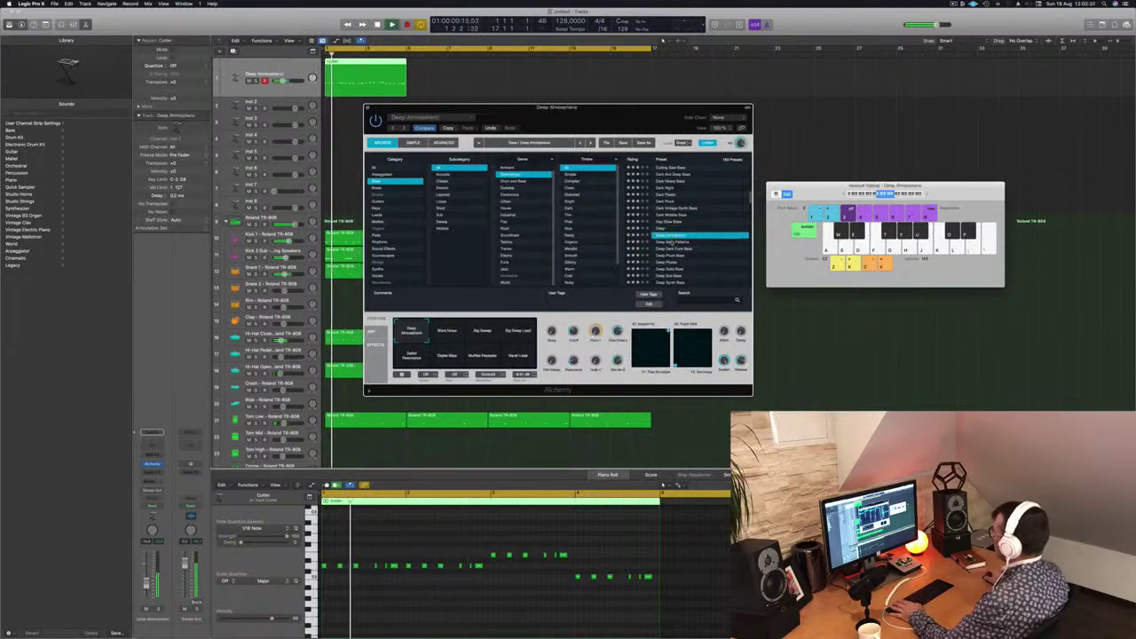
{"action": "left_click", "coordinate": [673, 242]}
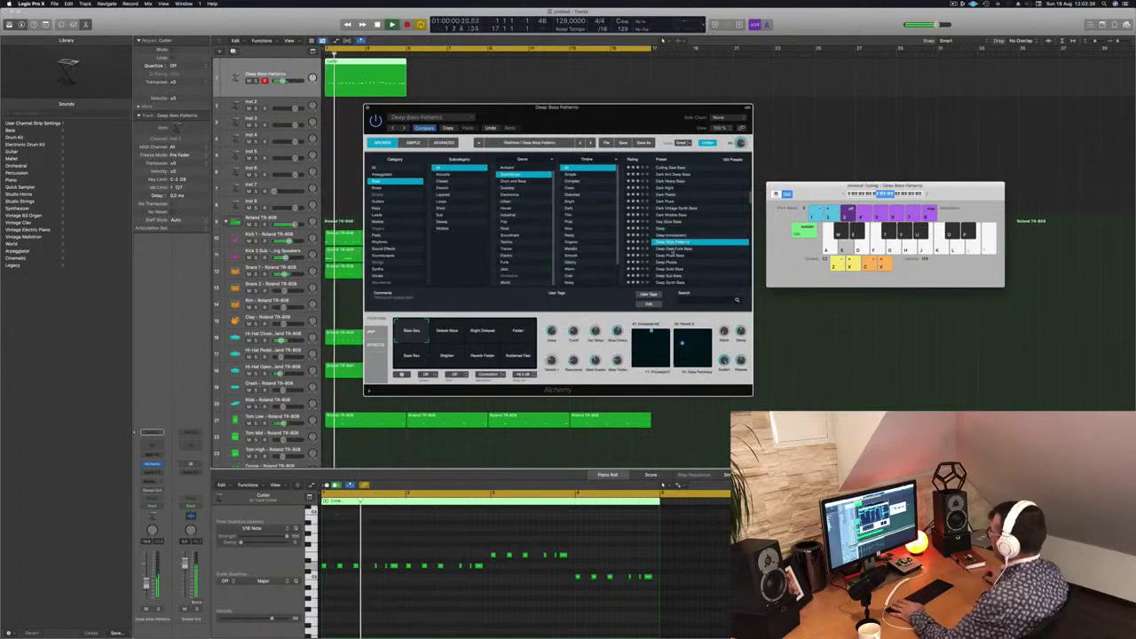
{"action": "left_click", "coordinate": [673, 248]}
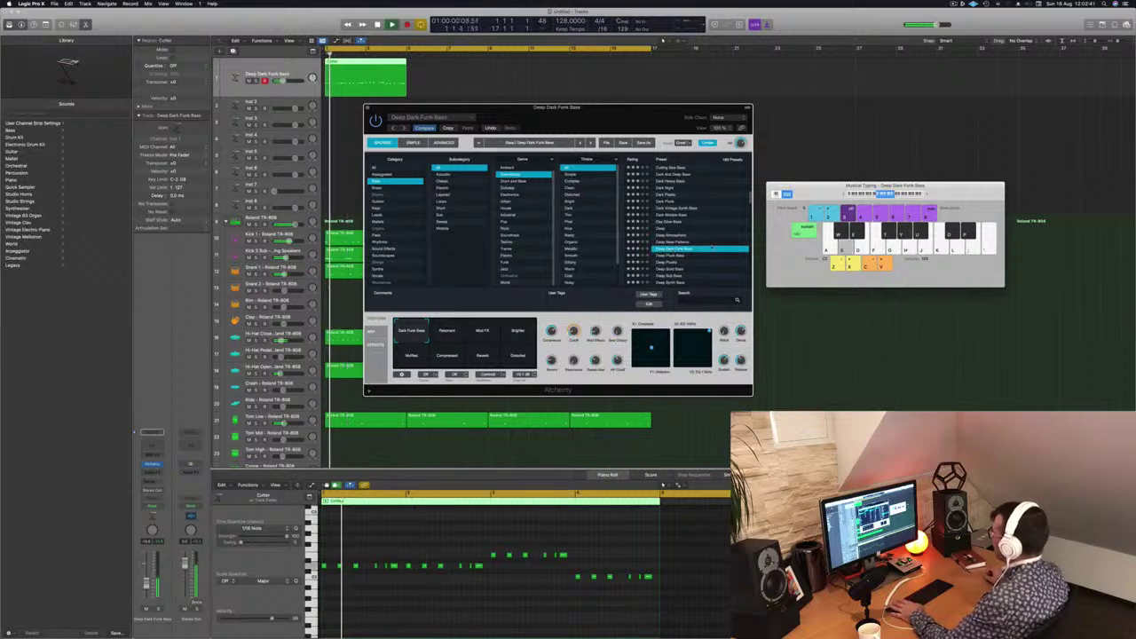
Try the Deep Synth Bass preset and move the Alchemy window away from the arrangement regions
{"action": "scroll", "coordinate": [715, 248], "scroll_direction": "down", "scroll_amount": 3}
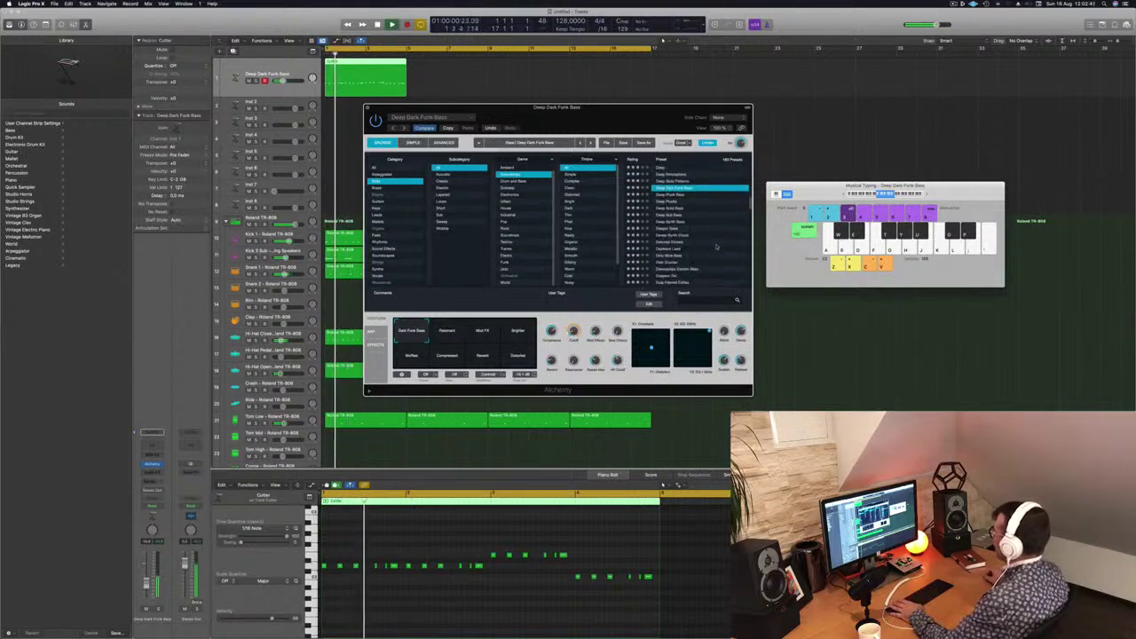
{"action": "left_click", "coordinate": [668, 208]}
{"action": "left_click", "coordinate": [668, 221]}
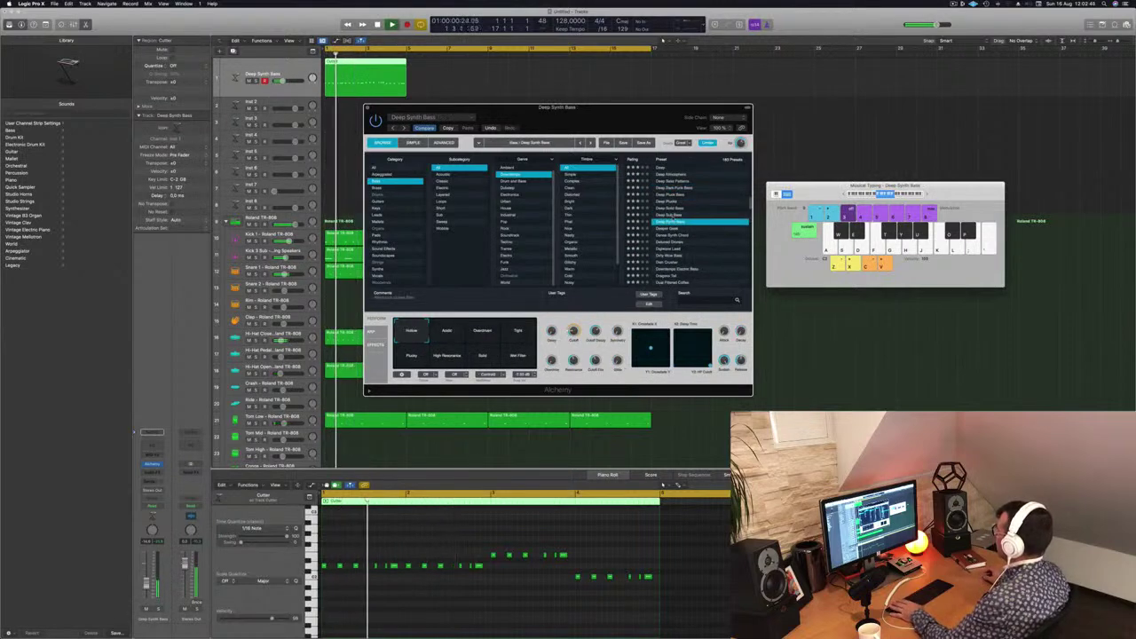
{"action": "left_click_drag", "start_coordinate": [658, 117], "coordinate": [803, 142]}
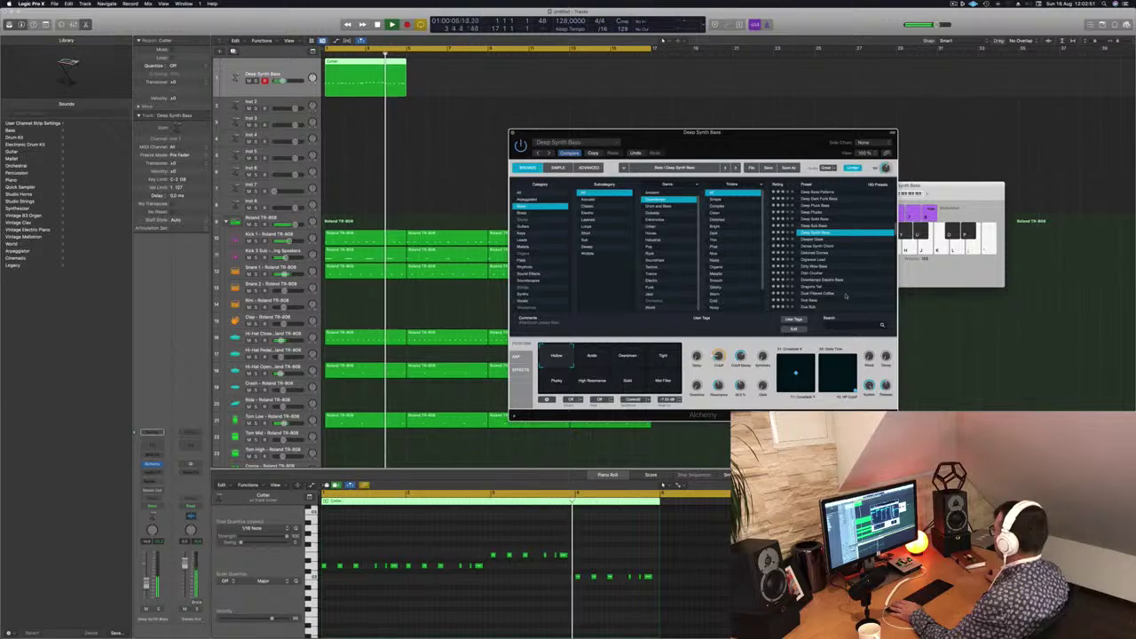
Audition the Digiwave Lead, Dirty Wow Bass and Dish Crusher presets against the beat
{"action": "scroll", "coordinate": [834, 275], "scroll_direction": "down", "scroll_amount": 1}
{"action": "left_click", "coordinate": [816, 260]}
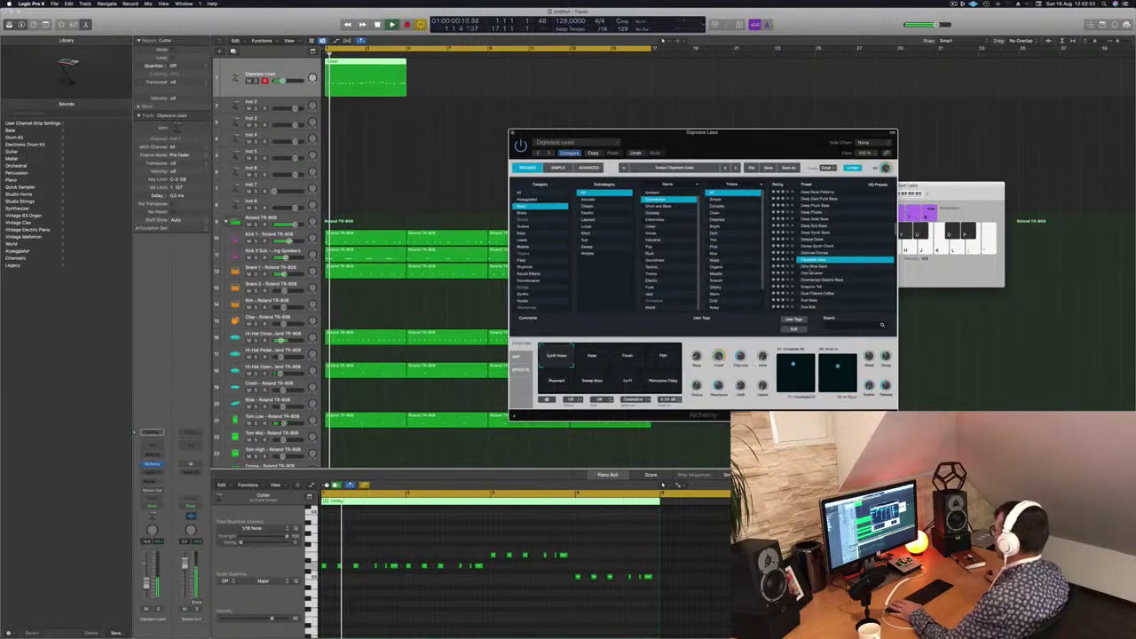
{"action": "key", "text": "Down"}
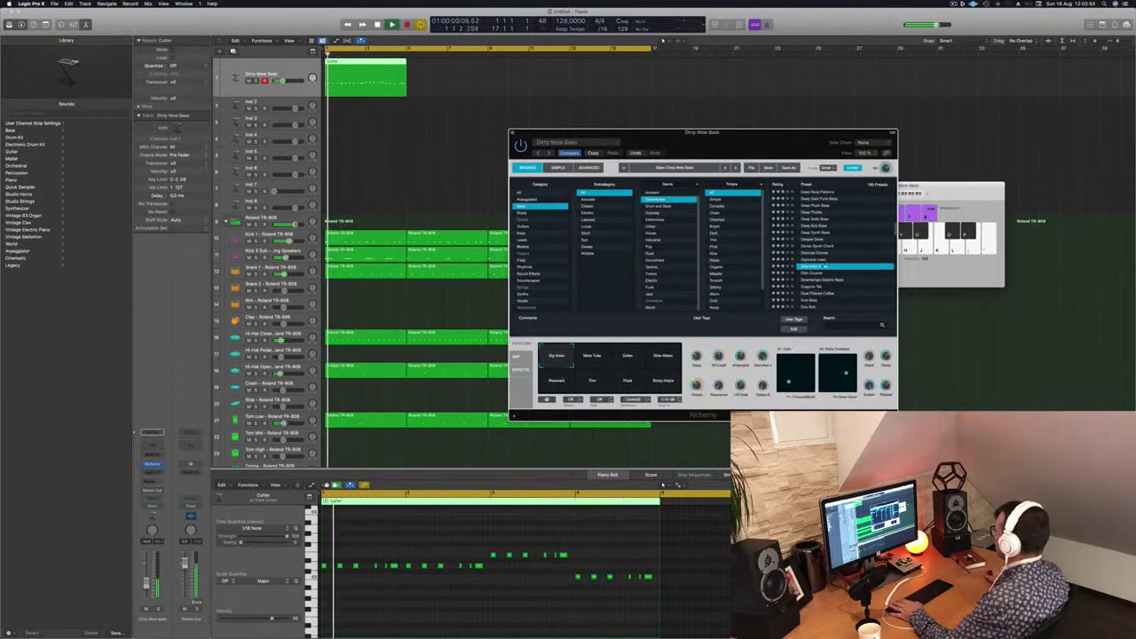
{"action": "key", "text": "Down"}
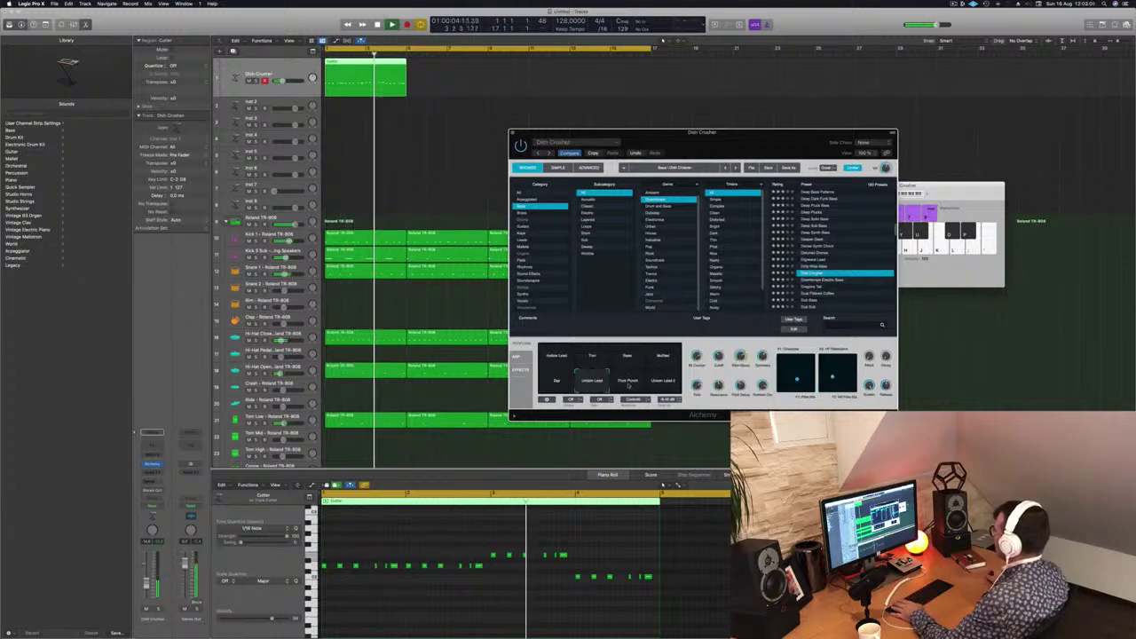
Load the Downtempo Electric Bass preset and reposition the Alchemy window
{"action": "scroll", "coordinate": [825, 233], "scroll_direction": "down", "scroll_amount": 2}
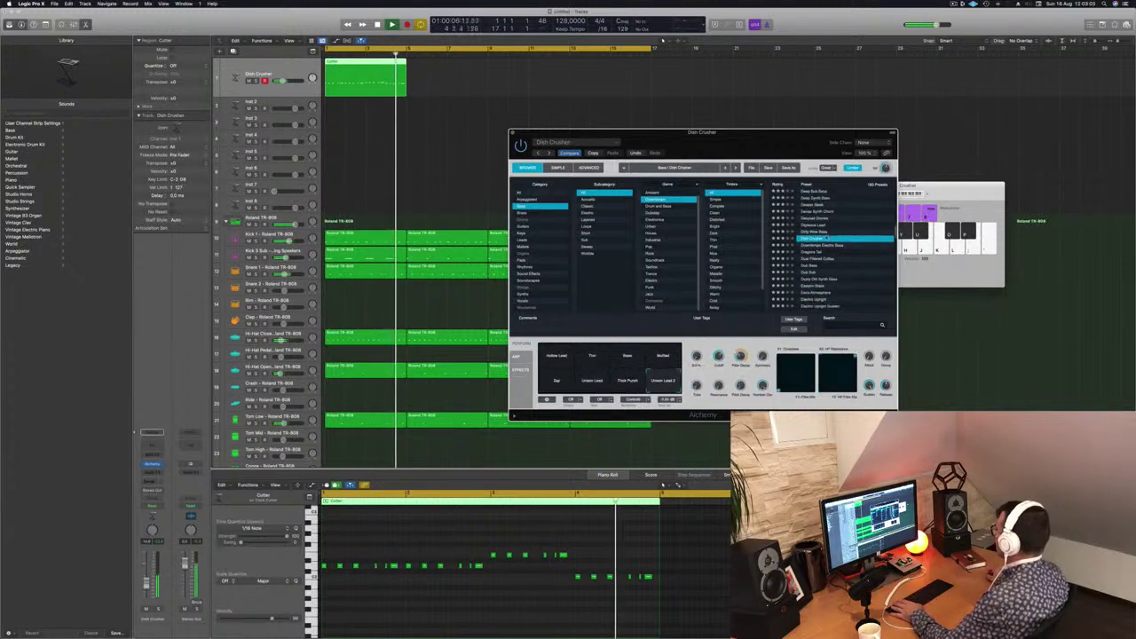
{"action": "left_click", "coordinate": [822, 246]}
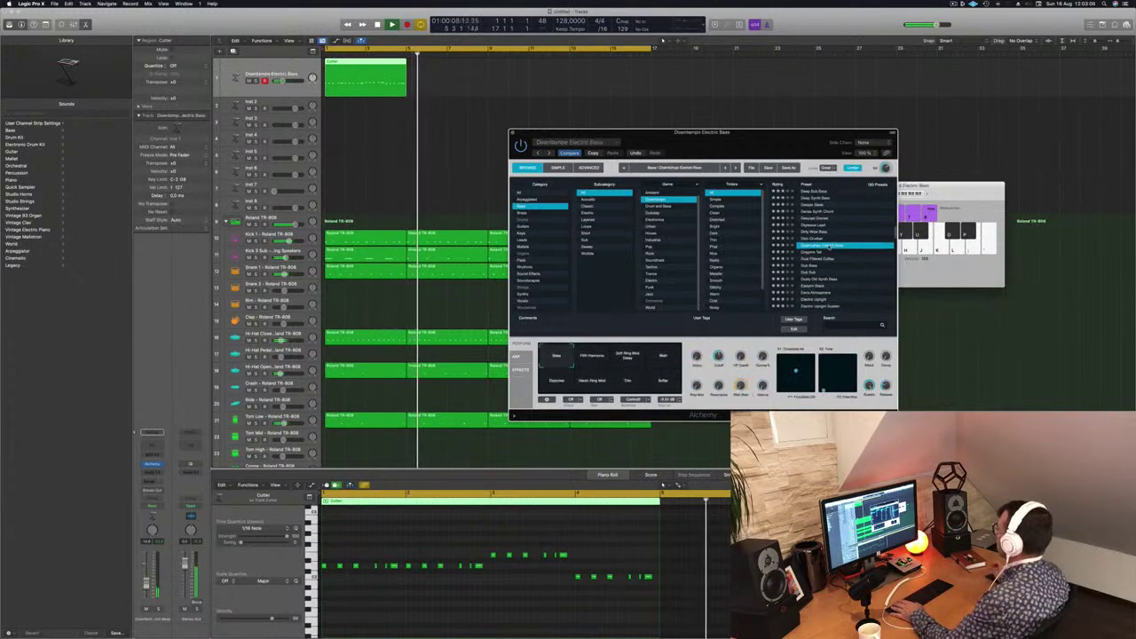
{"action": "left_click_drag", "start_coordinate": [826, 133], "coordinate": [763, 99]}
Try the preset's Soft Ring Mod Delay, Wah and Softer performance variations and replay the bass from the start
{"action": "left_click", "coordinate": [566, 323]}
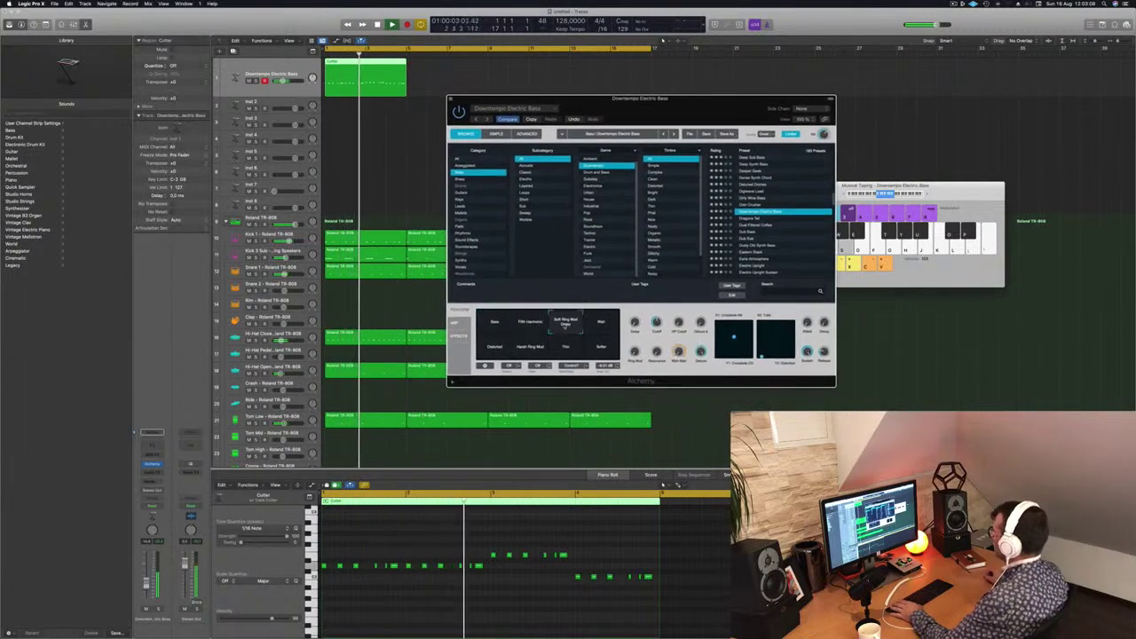
{"action": "left_click", "coordinate": [601, 325]}
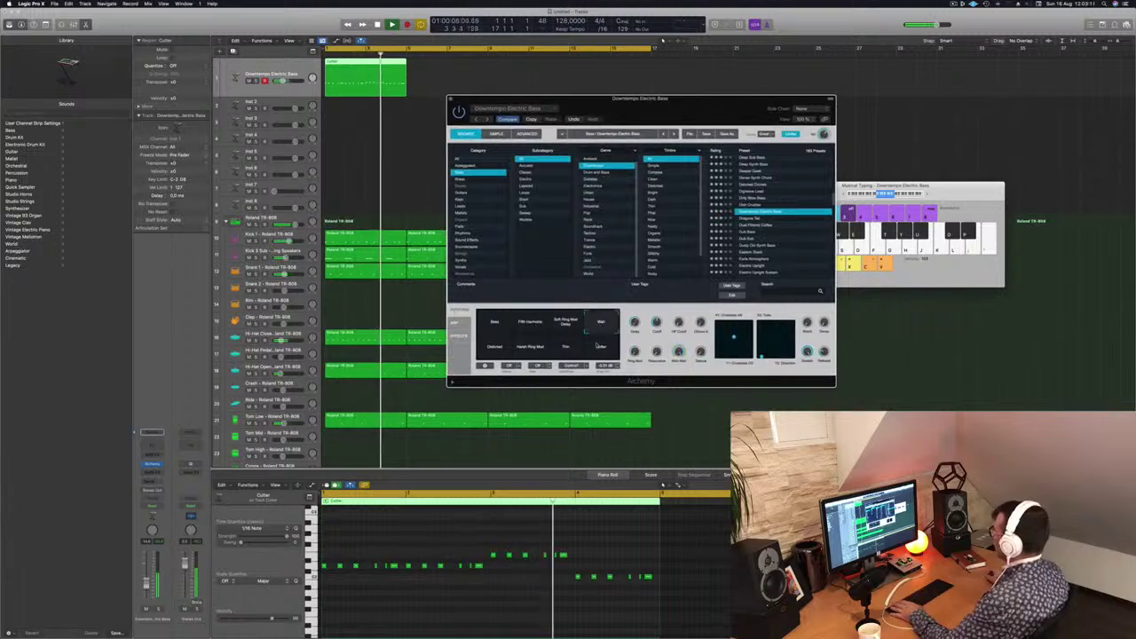
{"action": "left_click", "coordinate": [601, 348]}
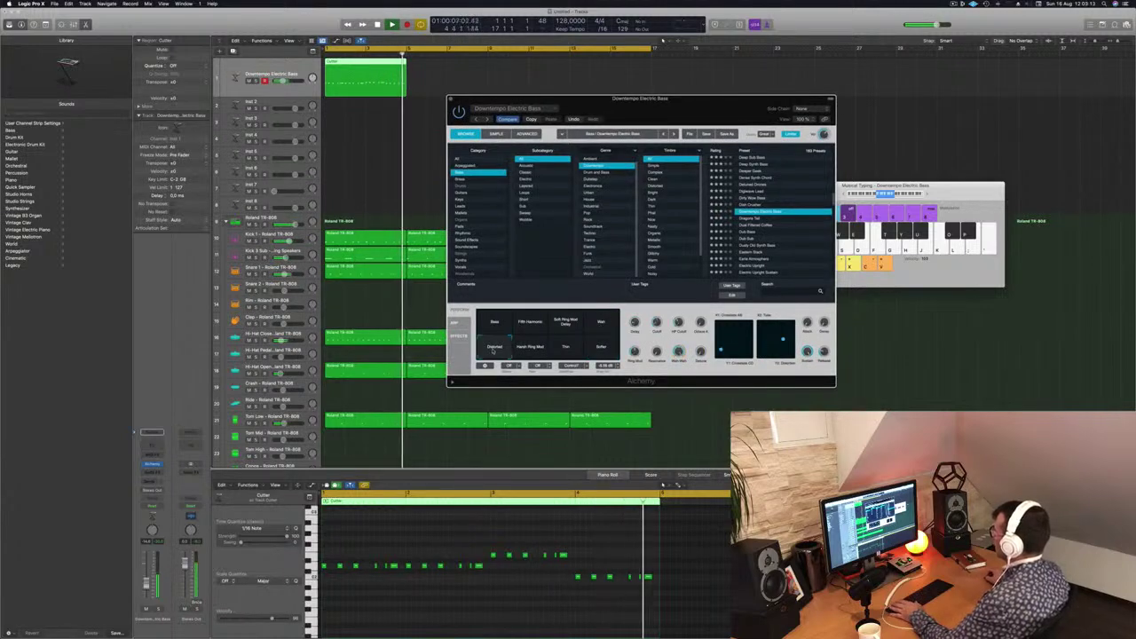
{"action": "key", "text": "Return"}
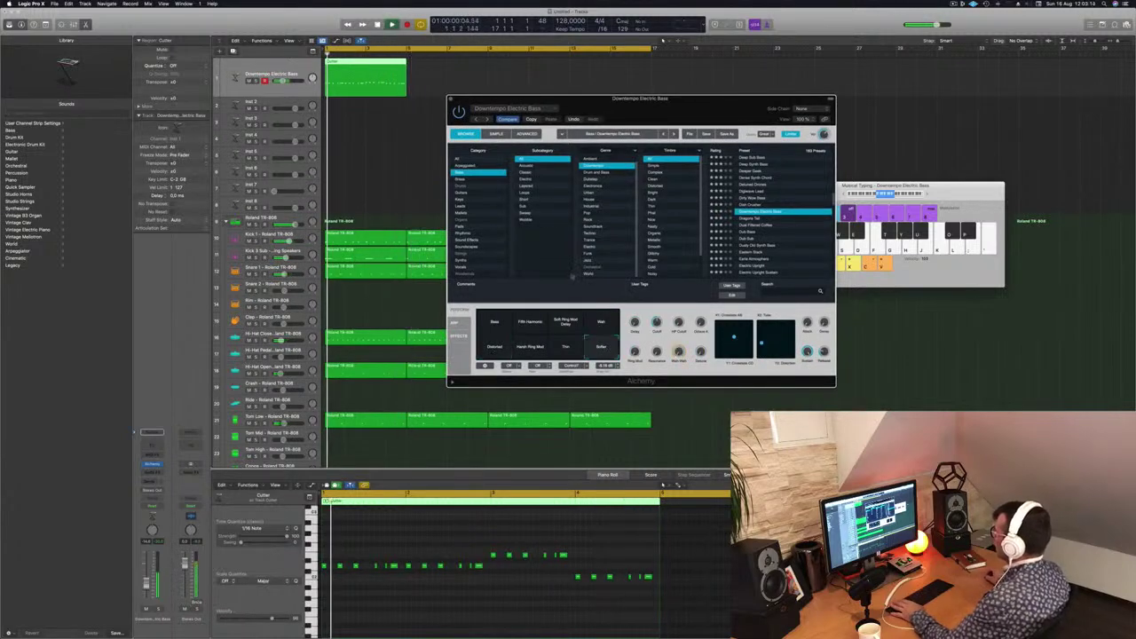
Copy the four-bar bass region to bars 5, 9 and 13 to fill 16 bars, move Alchemy aside and play from the start
{"action": "left_click_drag", "start_coordinate": [355, 63], "coordinate": [440, 68]}
{"action": "mouse_move", "coordinate": [537, 70]}
{"action": "left_mouse_down"}
{"action": "mouse_move", "coordinate": [377, 76]}
{"action": "mouse_move", "coordinate": [527, 66]}
{"action": "left_mouse_up"}
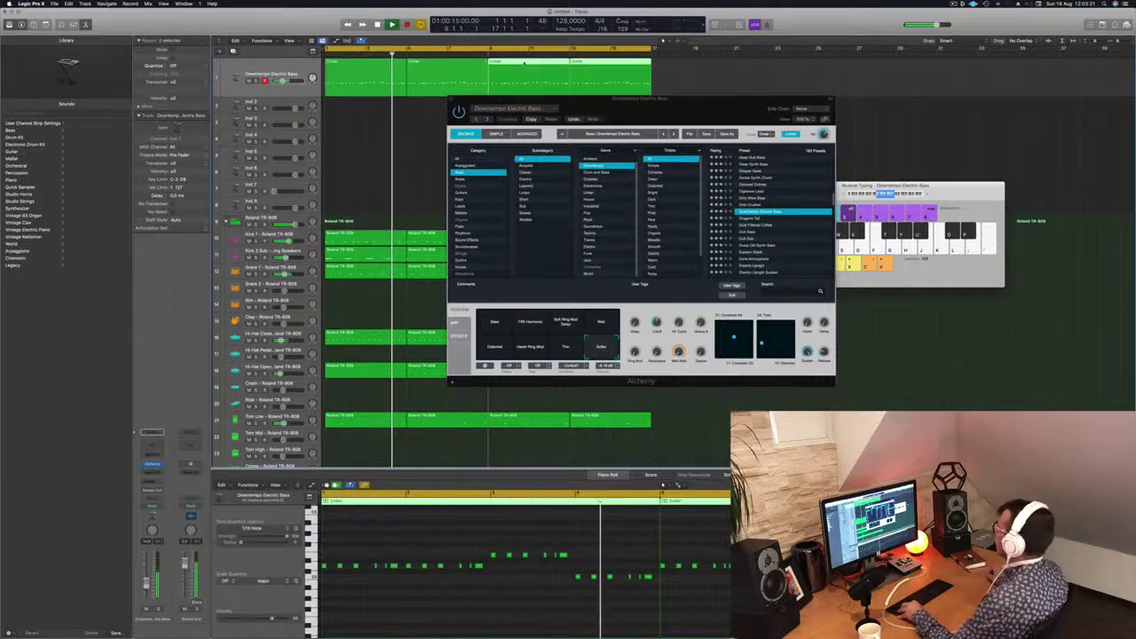
{"action": "left_click", "coordinate": [457, 121]}
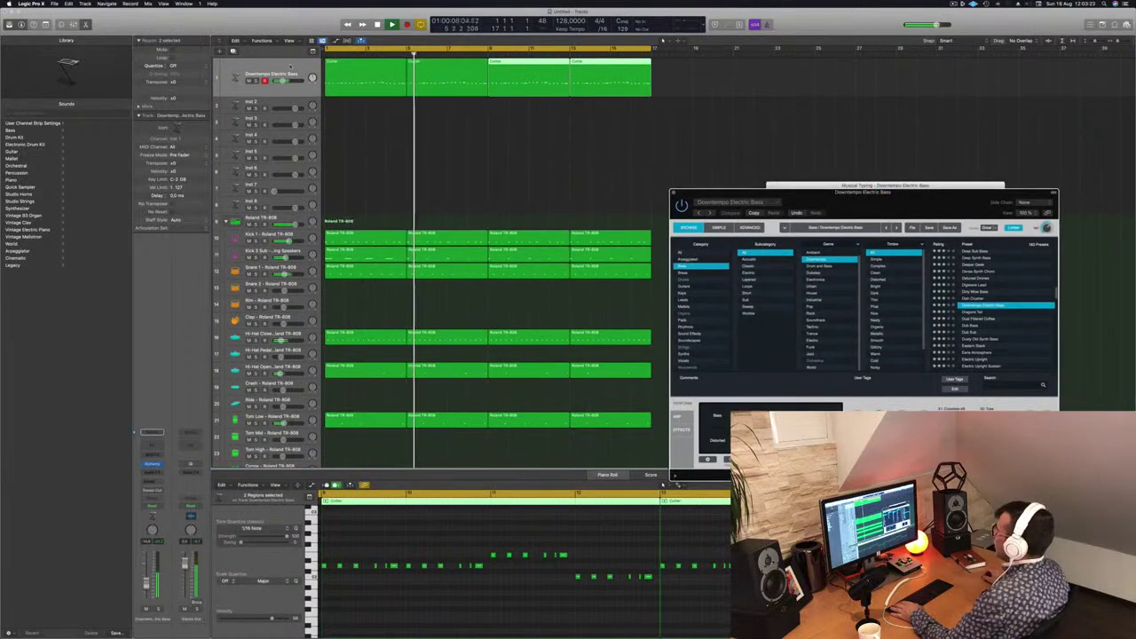
{"action": "key", "text": "Return"}
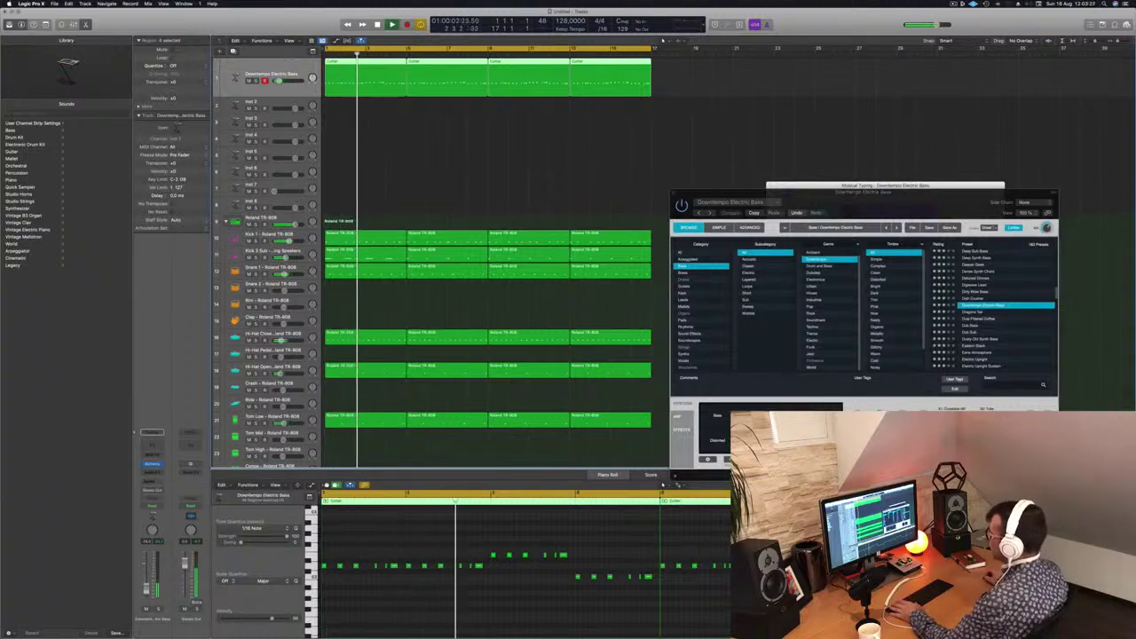
Choose the Bass performance variation in Alchemy and adjust its X/Y pad while the bass part plays
{"action": "left_click_drag", "start_coordinate": [881, 197], "coordinate": [624, 252]}
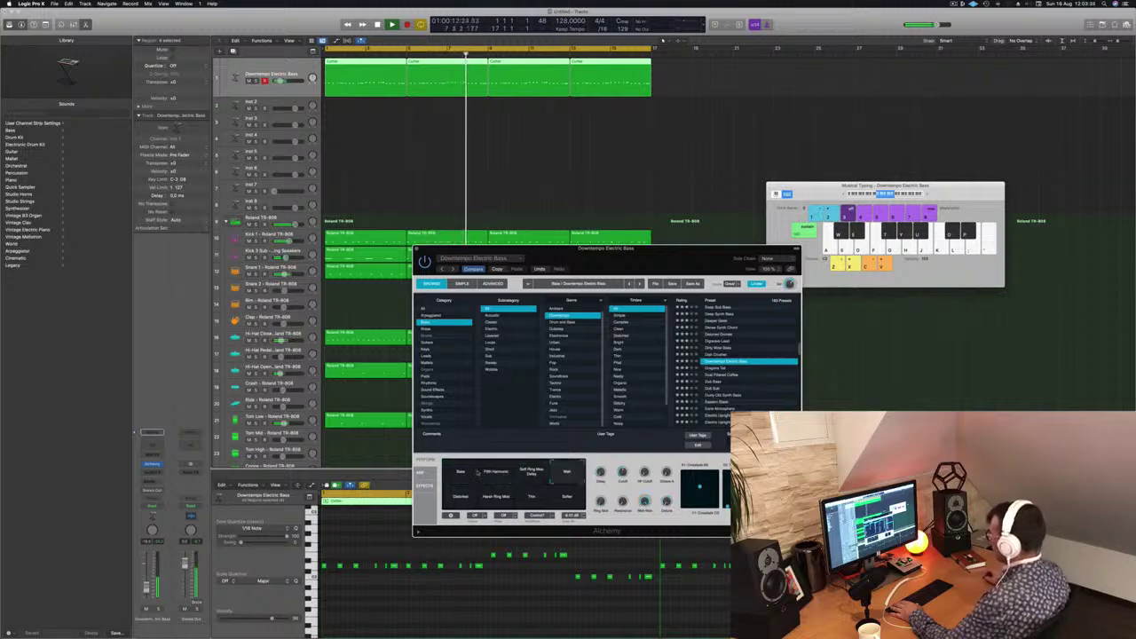
{"action": "key", "text": "Return"}
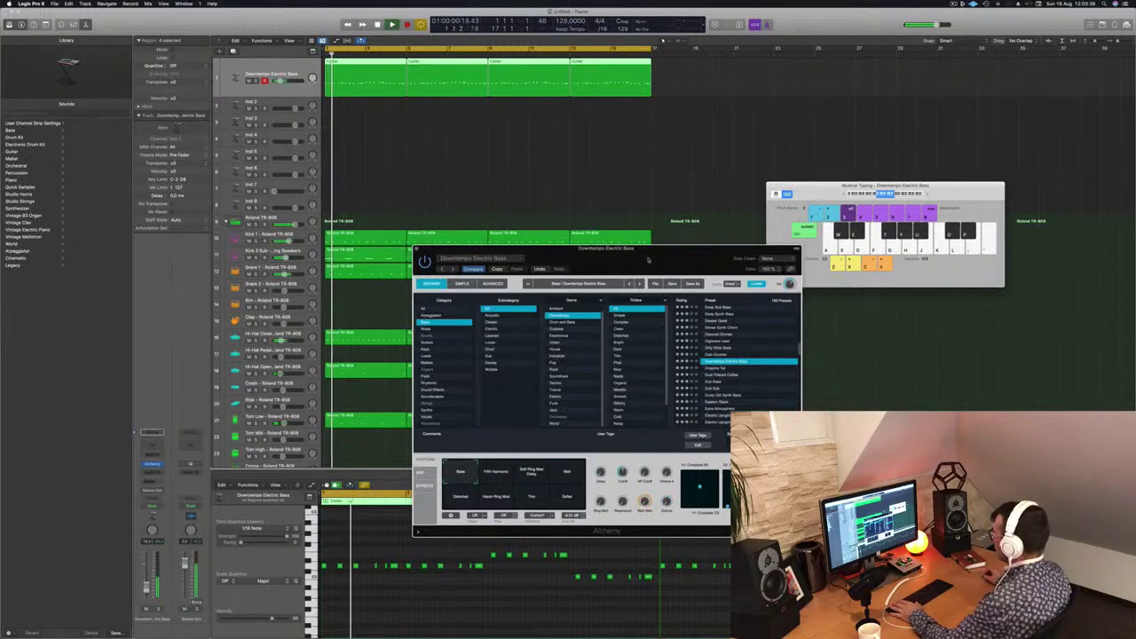
{"action": "left_click_drag", "start_coordinate": [634, 423], "coordinate": [574, 400]}
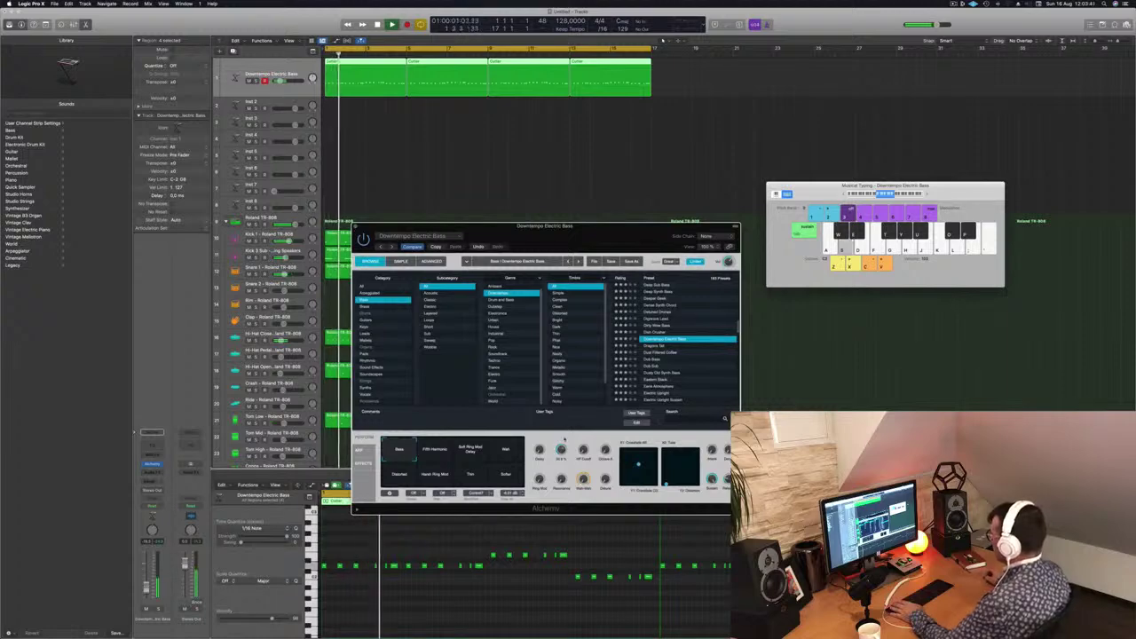
{"action": "key", "text": "s"}
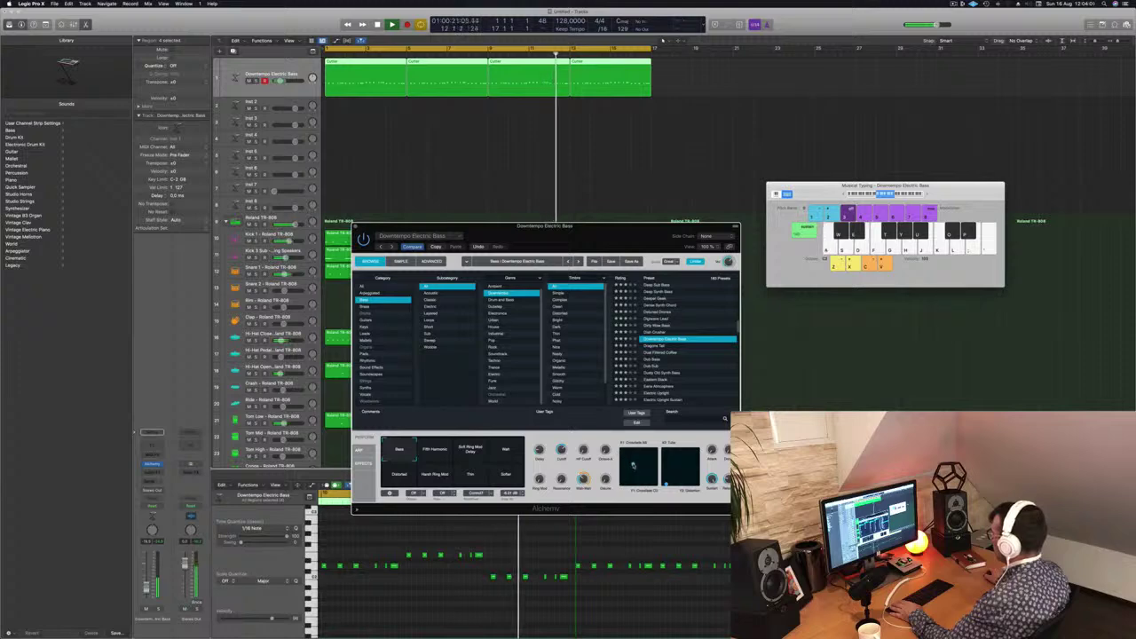
{"action": "left_click_drag", "start_coordinate": [399, 455], "coordinate": [467, 455]}
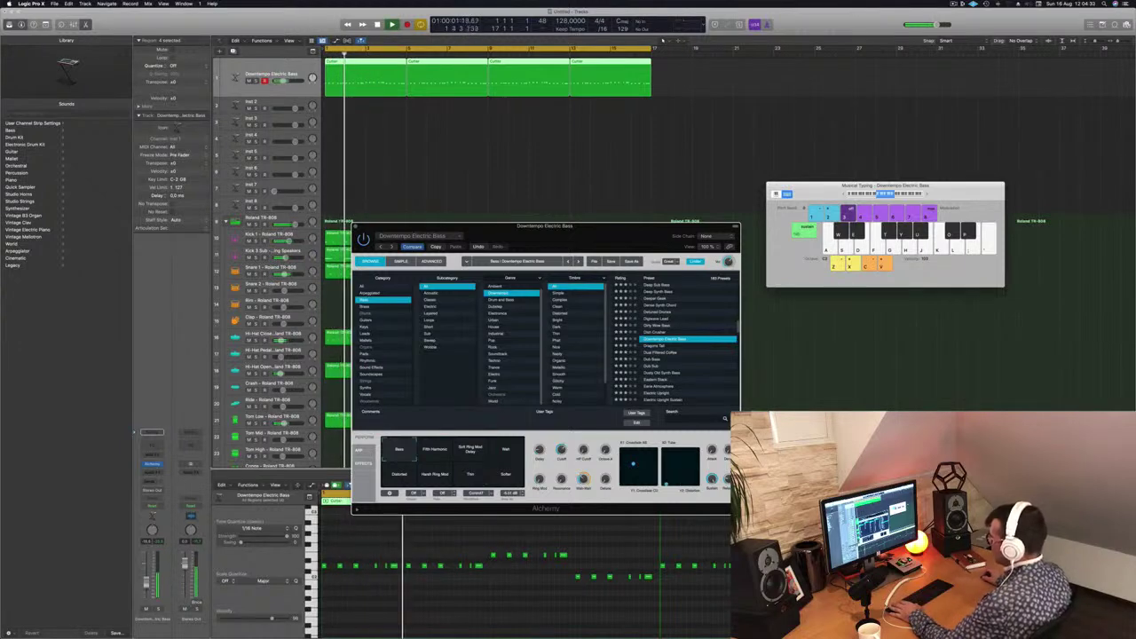
Adjust the Delay amount of the bass sound and close the Alchemy window
{"action": "left_click_drag", "start_coordinate": [573, 231], "coordinate": [440, 272]}
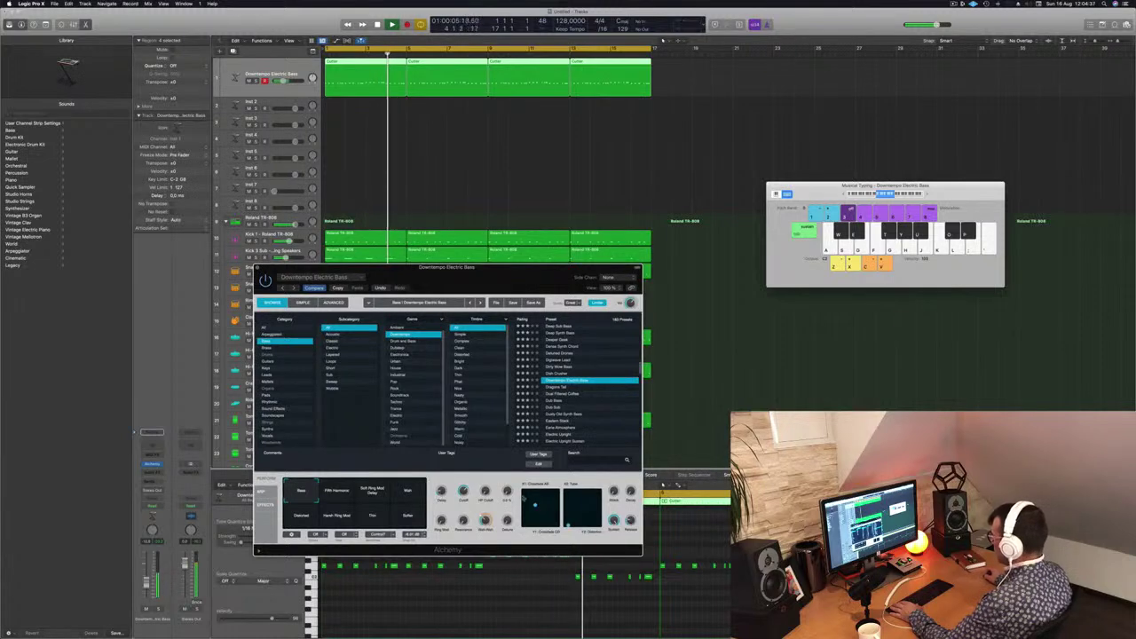
{"action": "left_click_drag", "start_coordinate": [444, 267], "coordinate": [617, 270]}
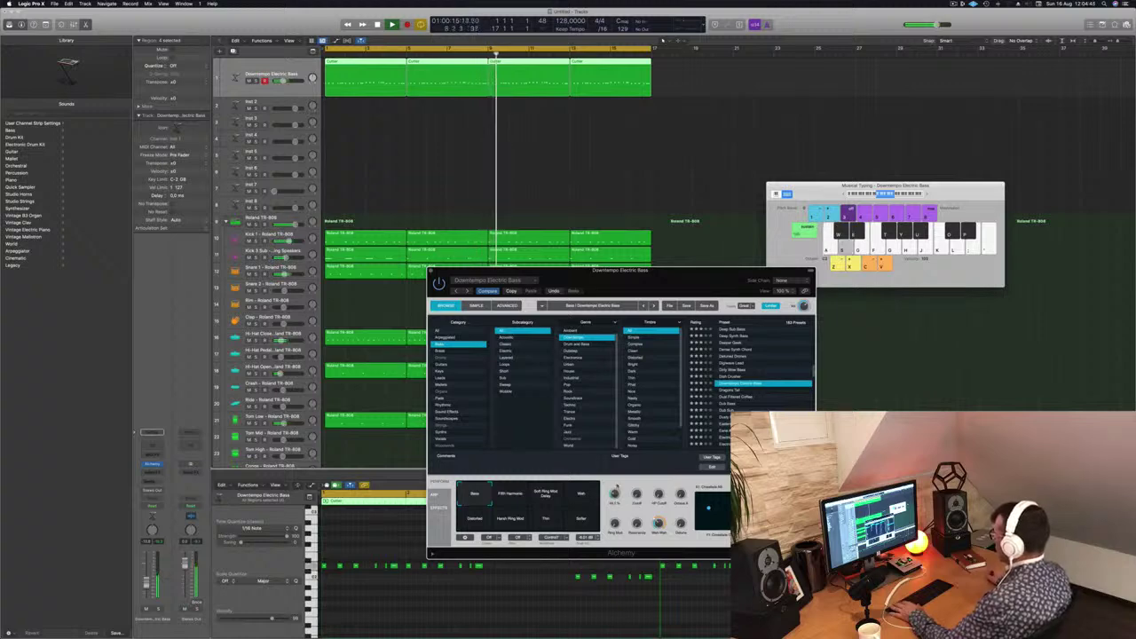
{"action": "left_click", "coordinate": [429, 271]}
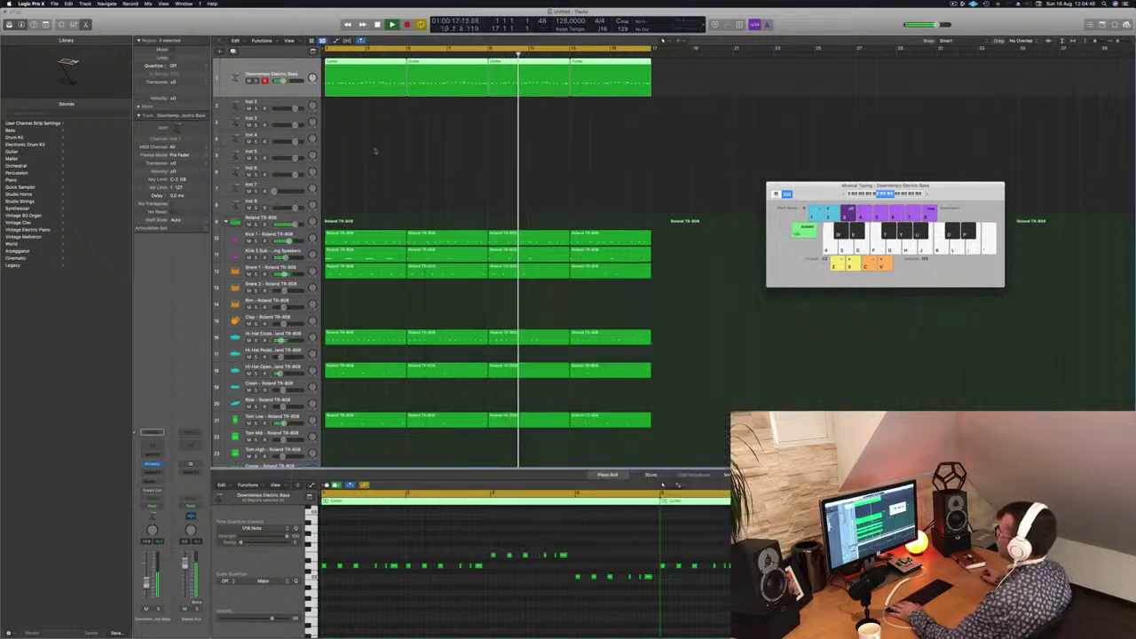
Duplicate the Downtempo Electric Bass track and copy the first four-bar region onto the new track
{"action": "key", "text": "Return"}
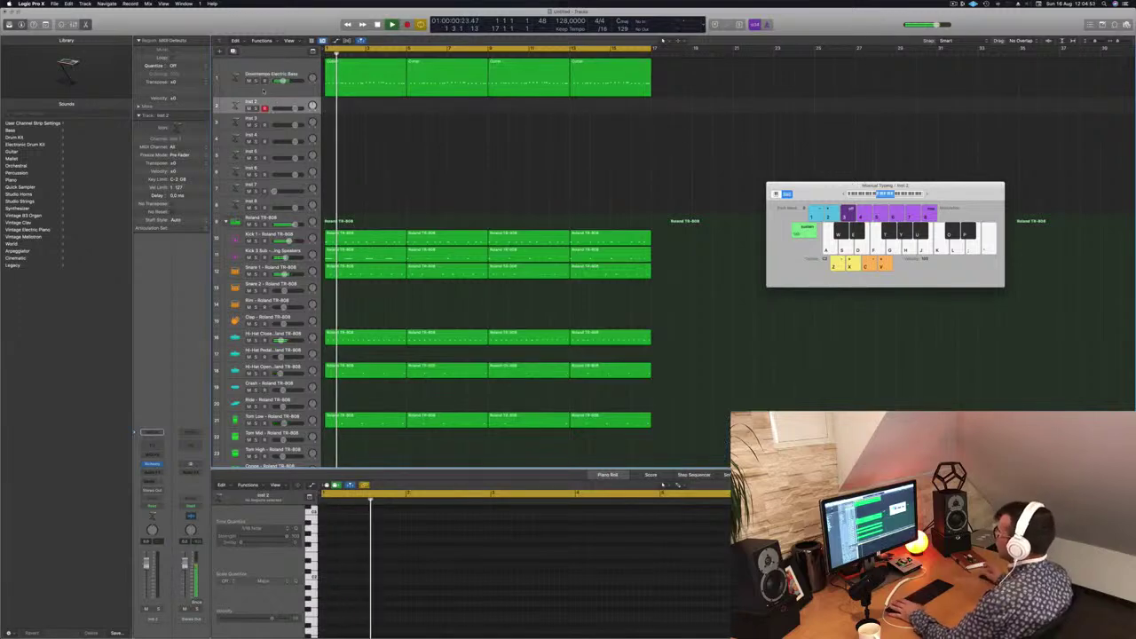
{"action": "left_click", "coordinate": [264, 89]}
{"action": "key", "text": "Return"}
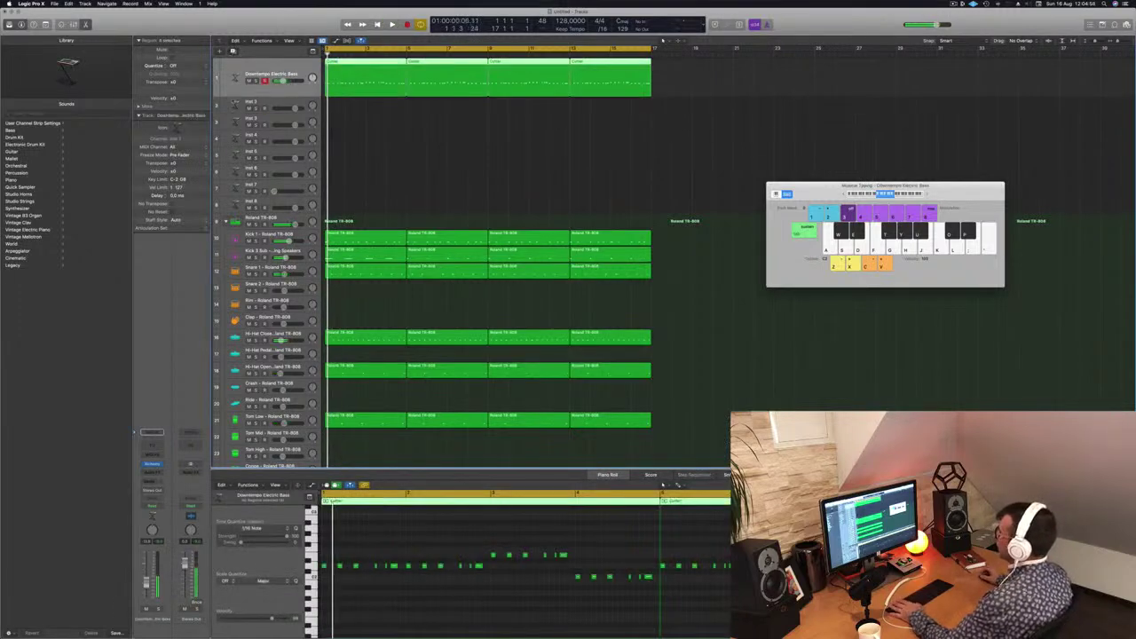
{"action": "key", "text": "super+d"}
{"action": "left_click_drag", "start_coordinate": [351, 89], "coordinate": [351, 127]}
Mute the original Downtempo Electric Bass track and return to the start of the project
{"action": "key", "text": "space"}
{"action": "key", "text": "Return"}
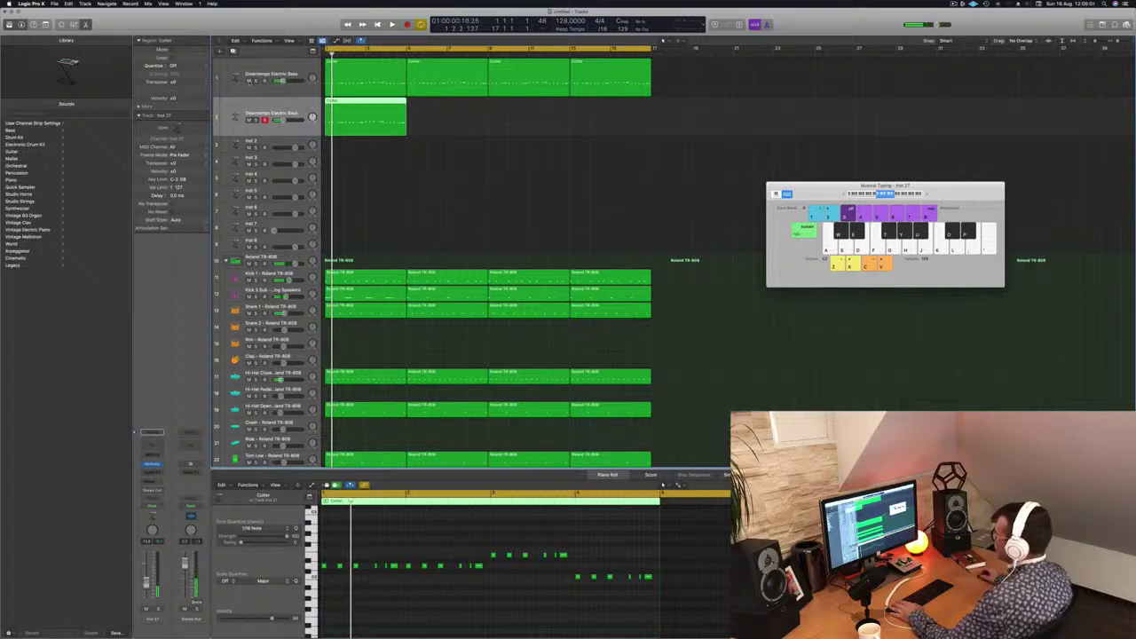
{"action": "left_click", "coordinate": [249, 81]}
{"action": "key", "text": "Return"}
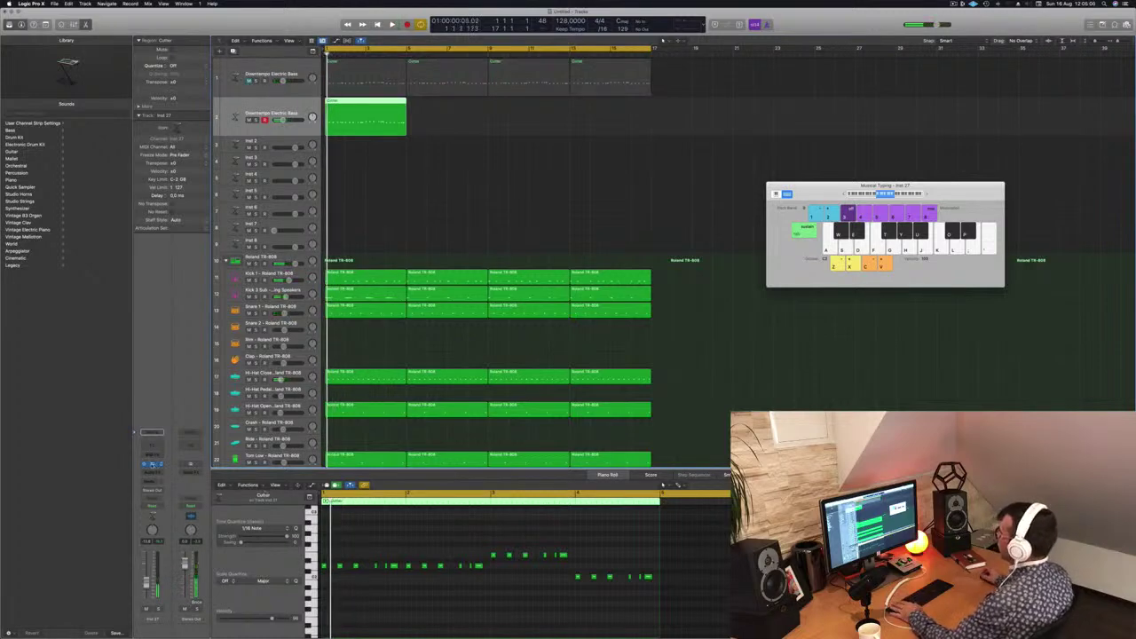
Open Alchemy on the duplicated bass track, copy the four-bar region along the track to fill 16 bars, and start playback
{"action": "left_click", "coordinate": [152, 464]}
{"action": "left_click_drag", "start_coordinate": [541, 95], "coordinate": [793, 178]}
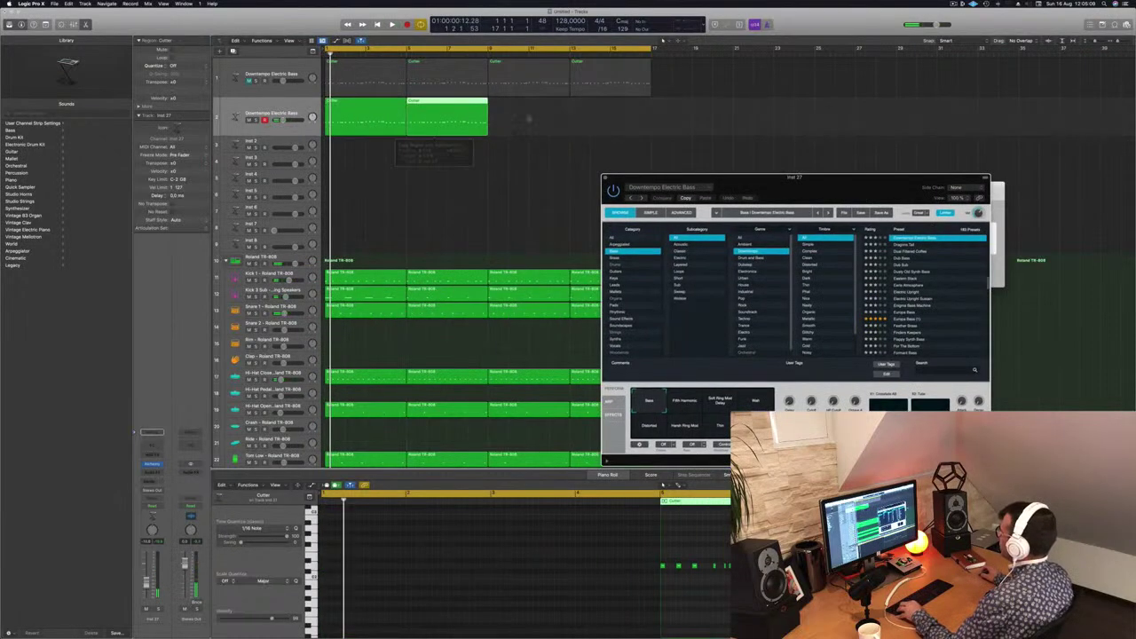
{"action": "key", "text": "space"}
{"action": "left_click_drag", "start_coordinate": [392, 118], "coordinate": [560, 106]}
{"action": "key", "text": "super+k"}
{"action": "left_click_drag", "start_coordinate": [748, 183], "coordinate": [488, 169]}
{"action": "key", "text": "space"}
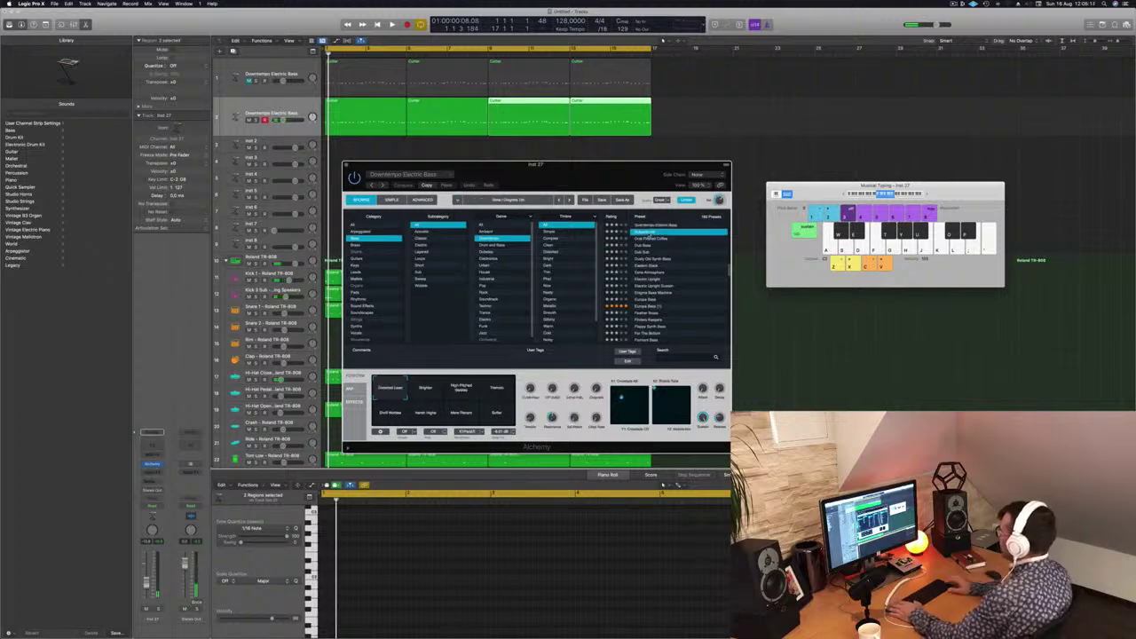
Audition the downtempo bass presets from Dragons Tail through Dual Filtered Coffee and Dub Sub to Eastern Stack on the duplicated track
{"action": "left_click", "coordinate": [651, 237]}
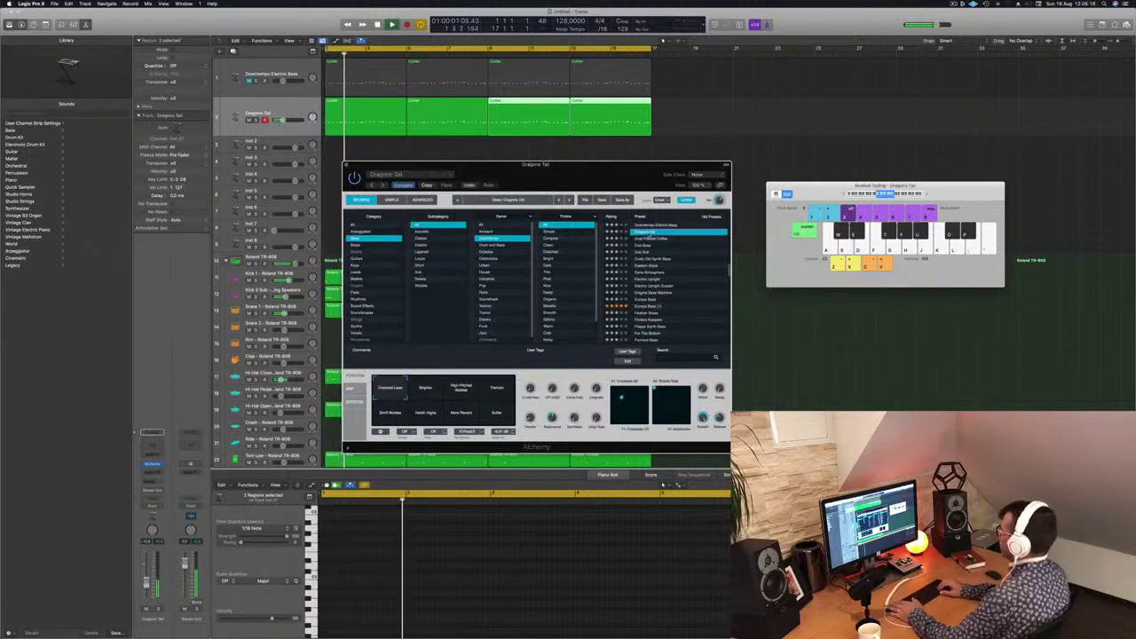
{"action": "key", "text": "Down"}
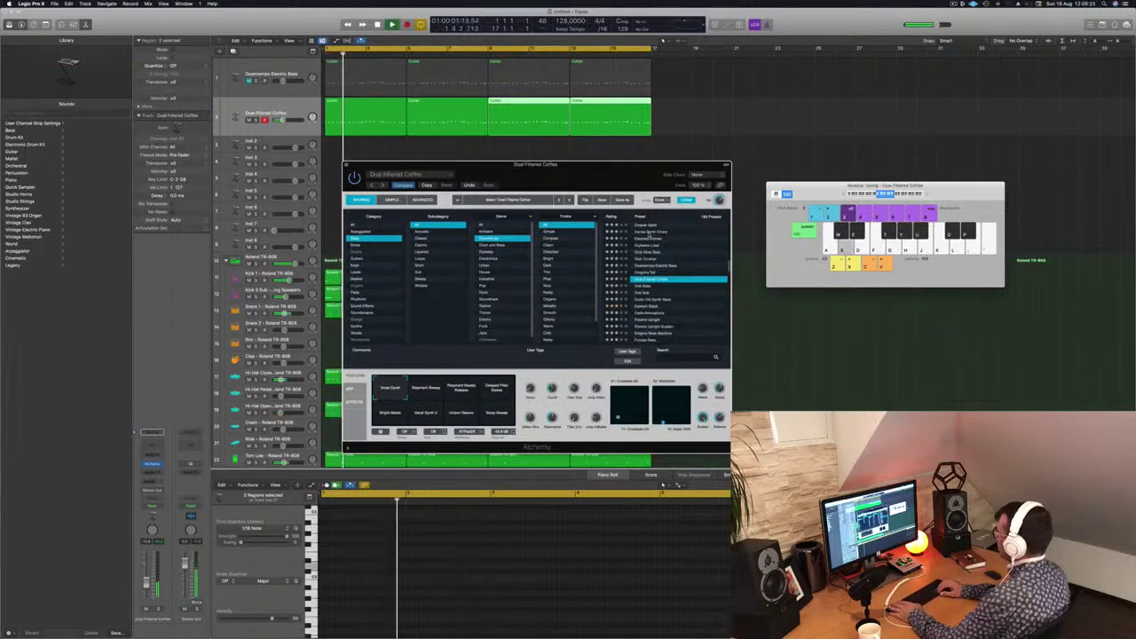
{"action": "key", "text": "Down"}
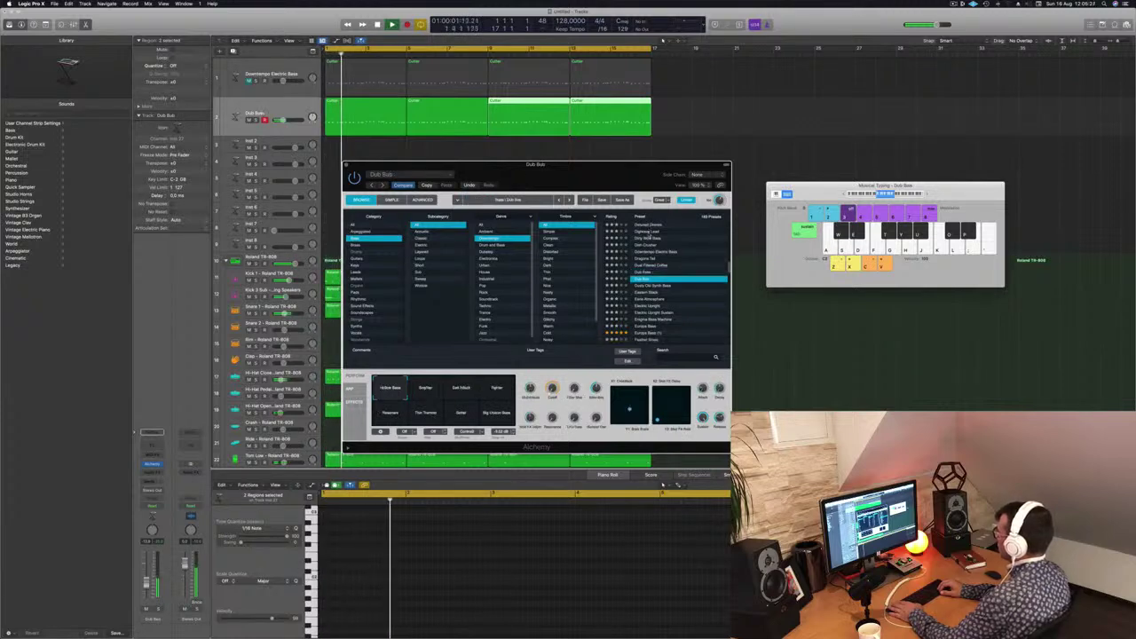
{"action": "key", "text": "Down"}
{"action": "key", "text": "Down"}
{"action": "key", "text": "Down"}
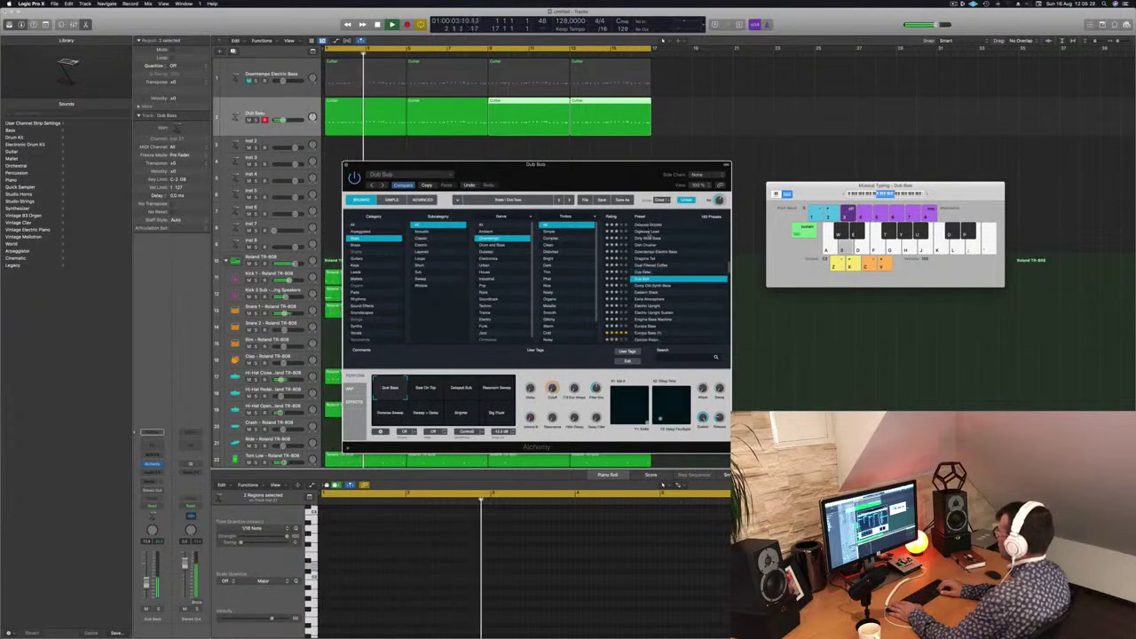
{"action": "key", "text": "Down"}
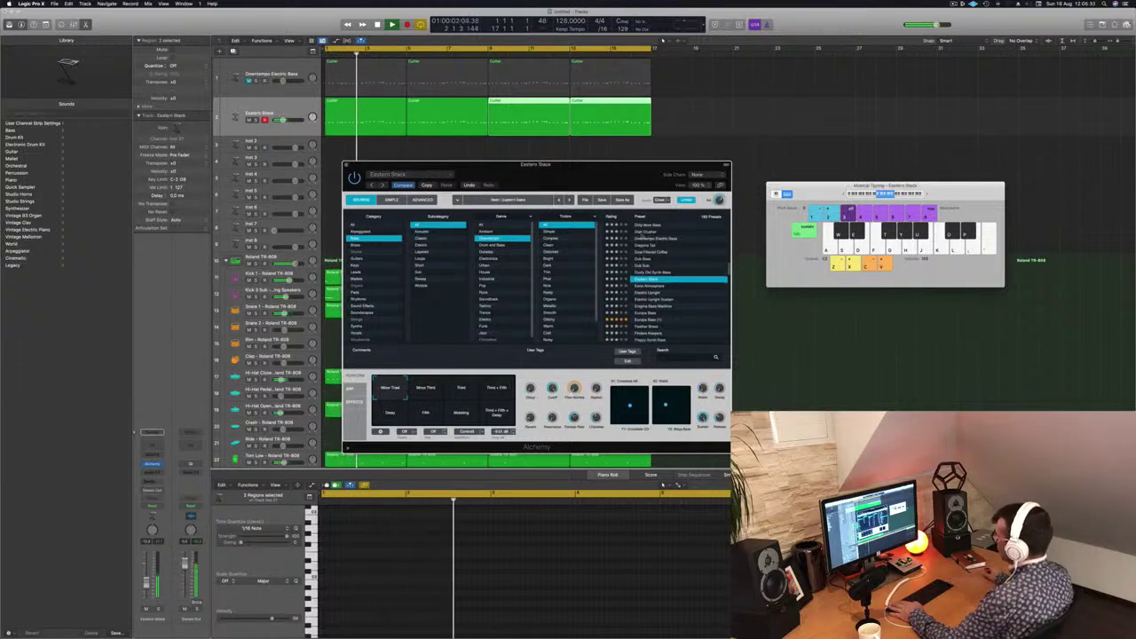
Continue auditioning presets past Electric Upright, Electric Upright Sustain and Europa Bass to Feather Brass on the duplicated track
{"action": "key", "text": "Down"}
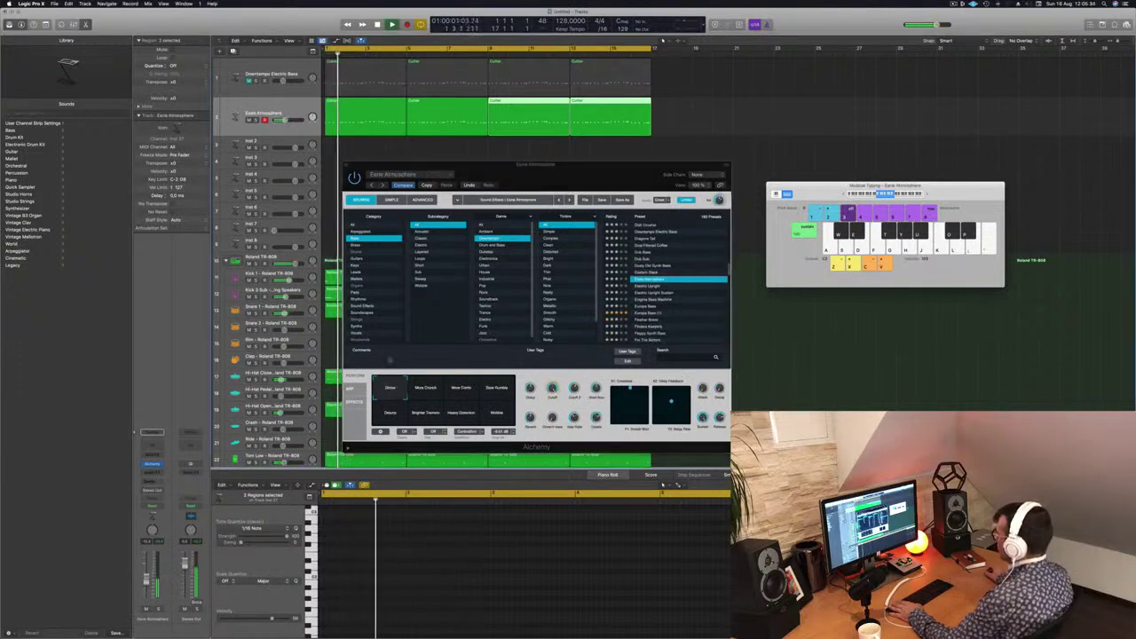
{"action": "key", "text": "Down"}
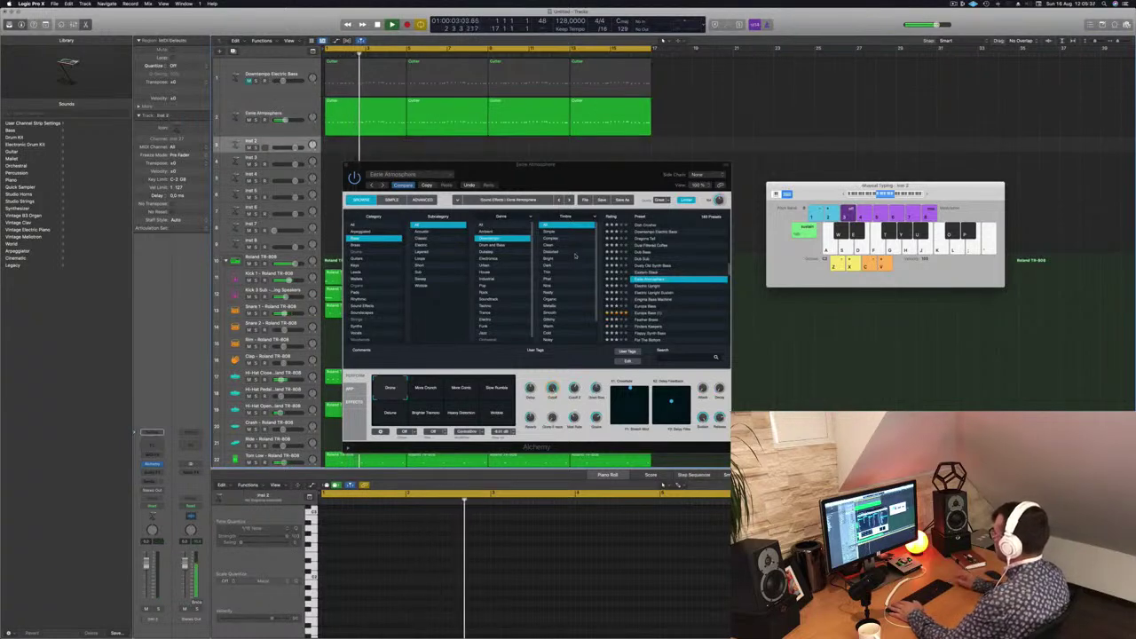
{"action": "key", "text": "Down"}
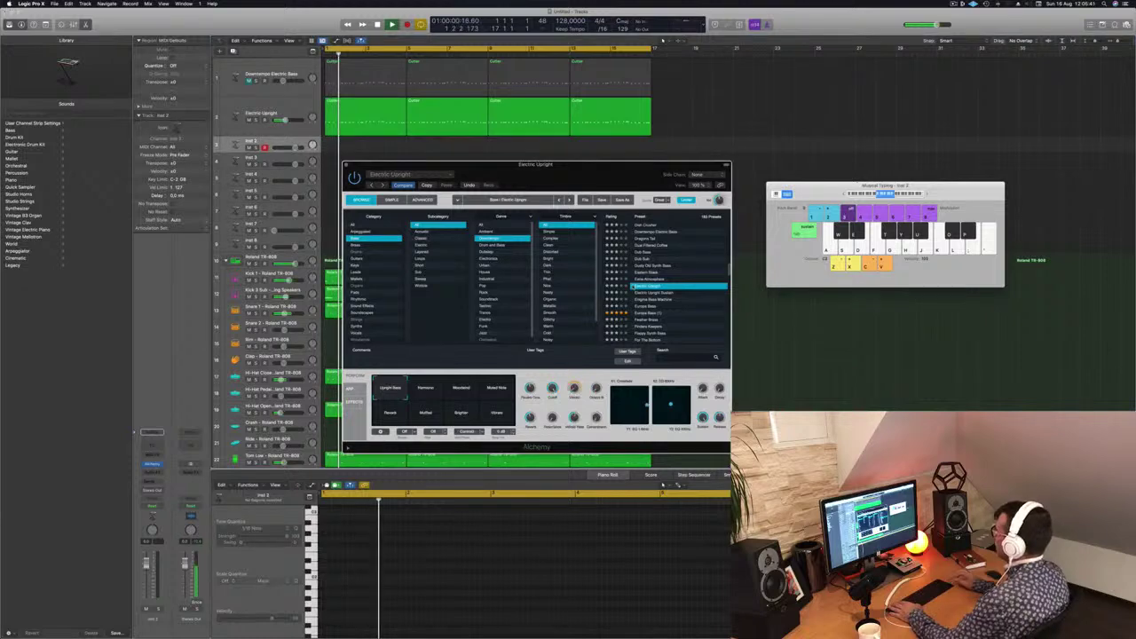
{"action": "key", "text": "Down"}
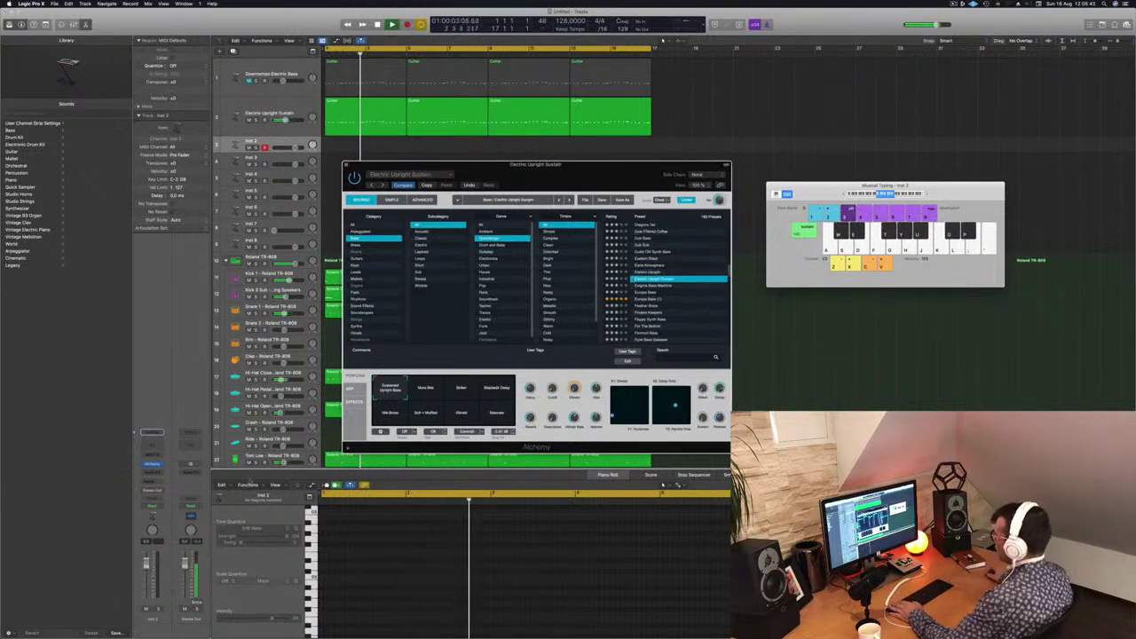
{"action": "key", "text": "Up"}
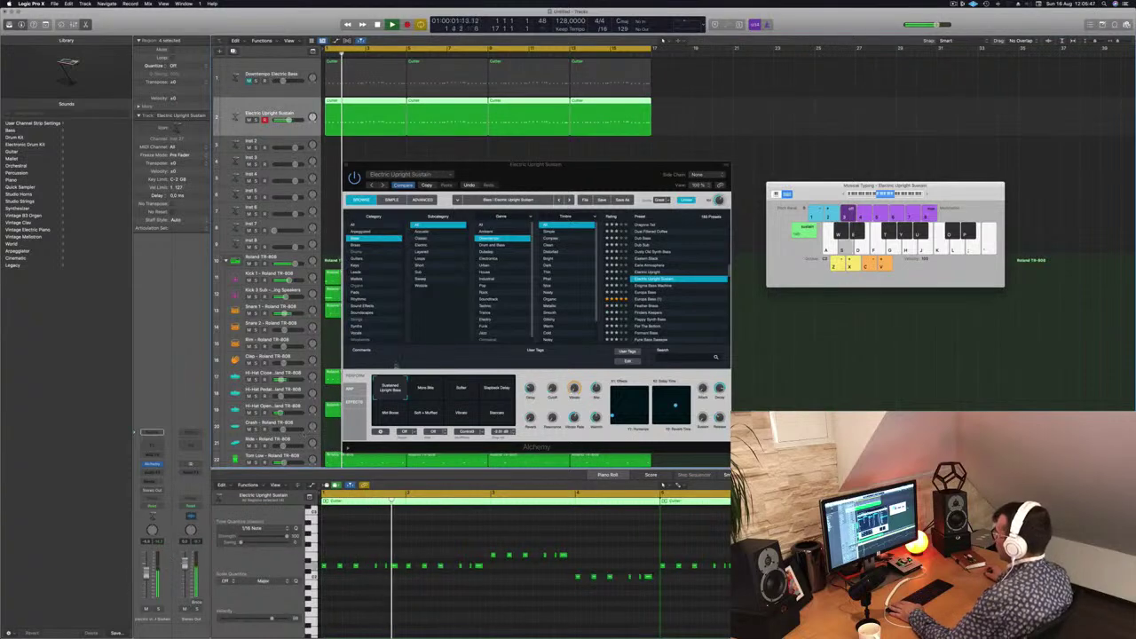
{"action": "left_click", "coordinate": [662, 285]}
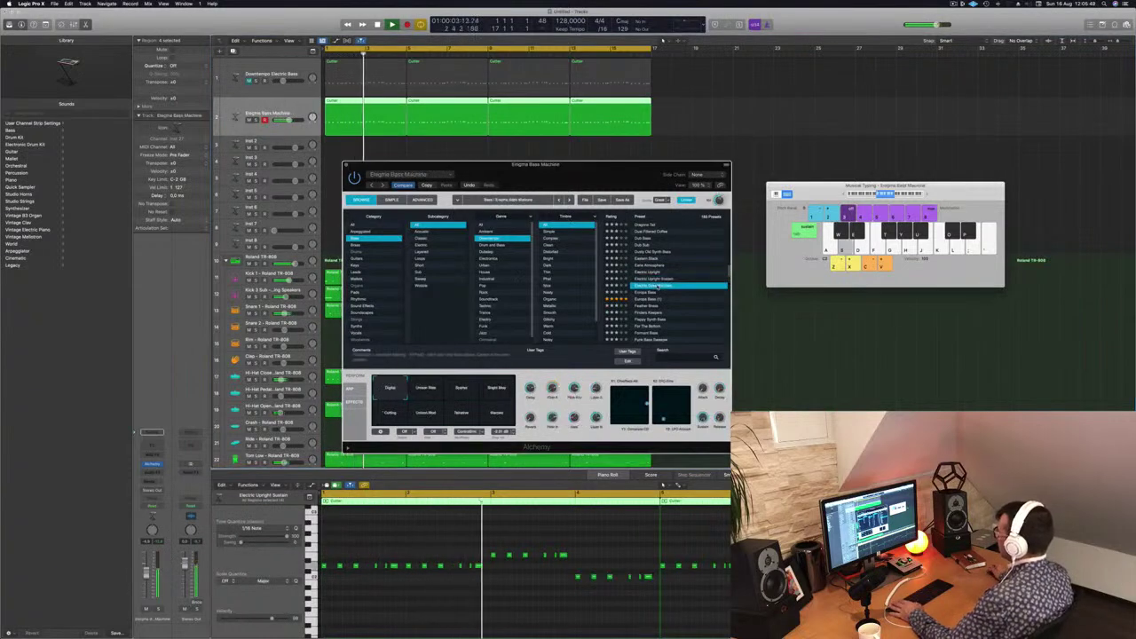
{"action": "left_click", "coordinate": [648, 292]}
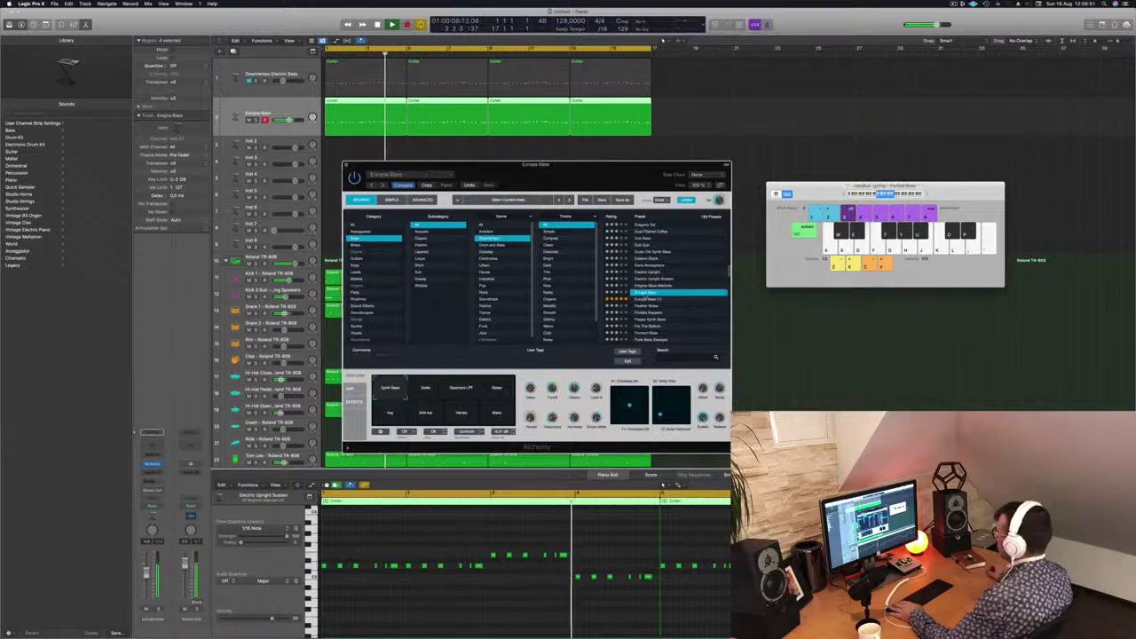
{"action": "key", "text": "Down"}
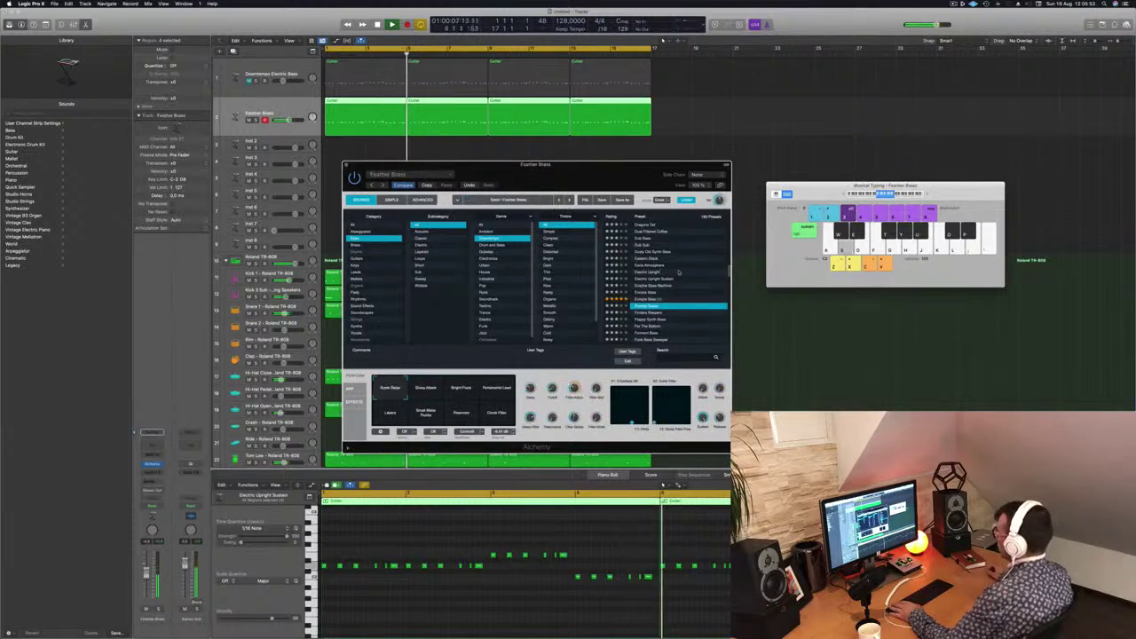
Try Feather Brass's Sharp Attack, Bright Pluck, Portamento Lead, Comb Filter, Resonant and Small Metal Plucks performance variations
{"action": "left_click_drag", "start_coordinate": [631, 178], "coordinate": [674, 179]}
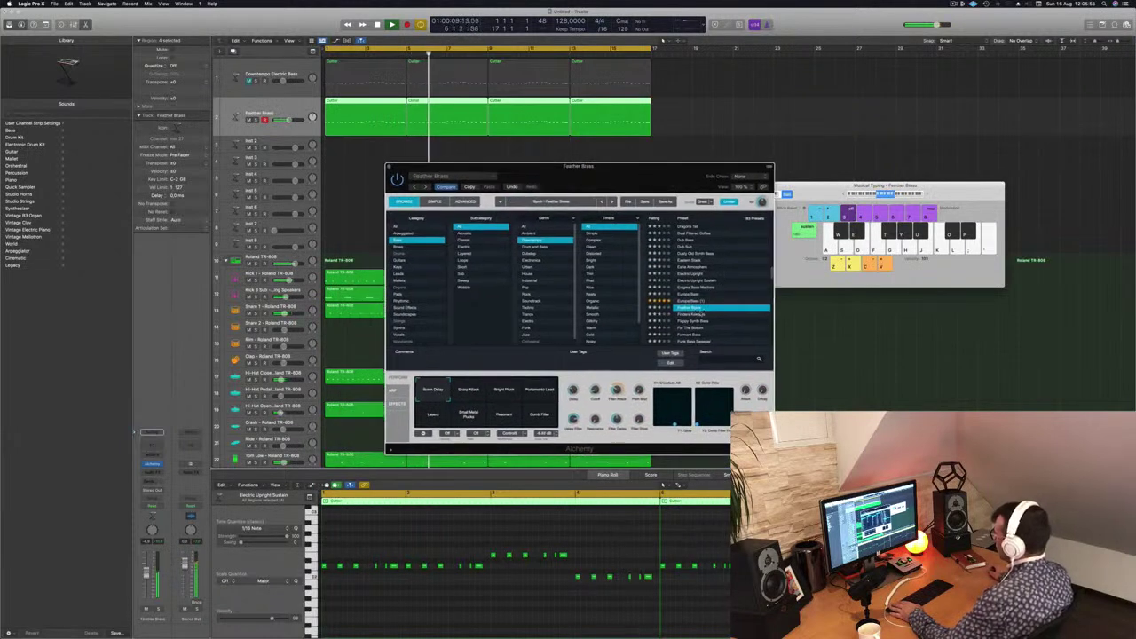
{"action": "left_click", "coordinate": [468, 394]}
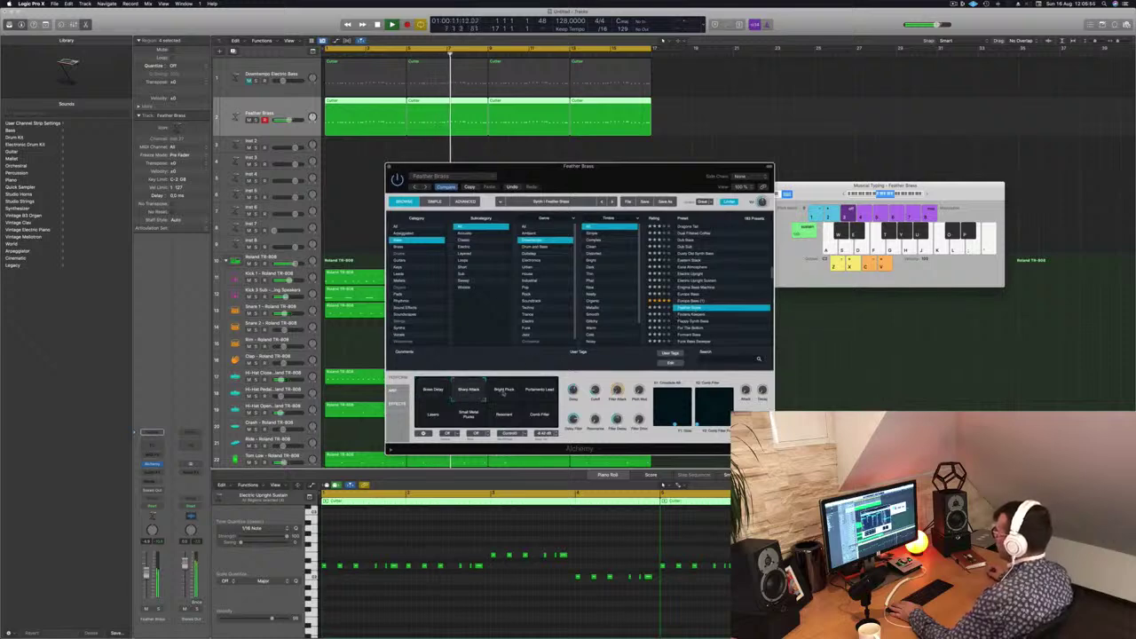
{"action": "left_click", "coordinate": [505, 395]}
{"action": "left_click", "coordinate": [541, 392]}
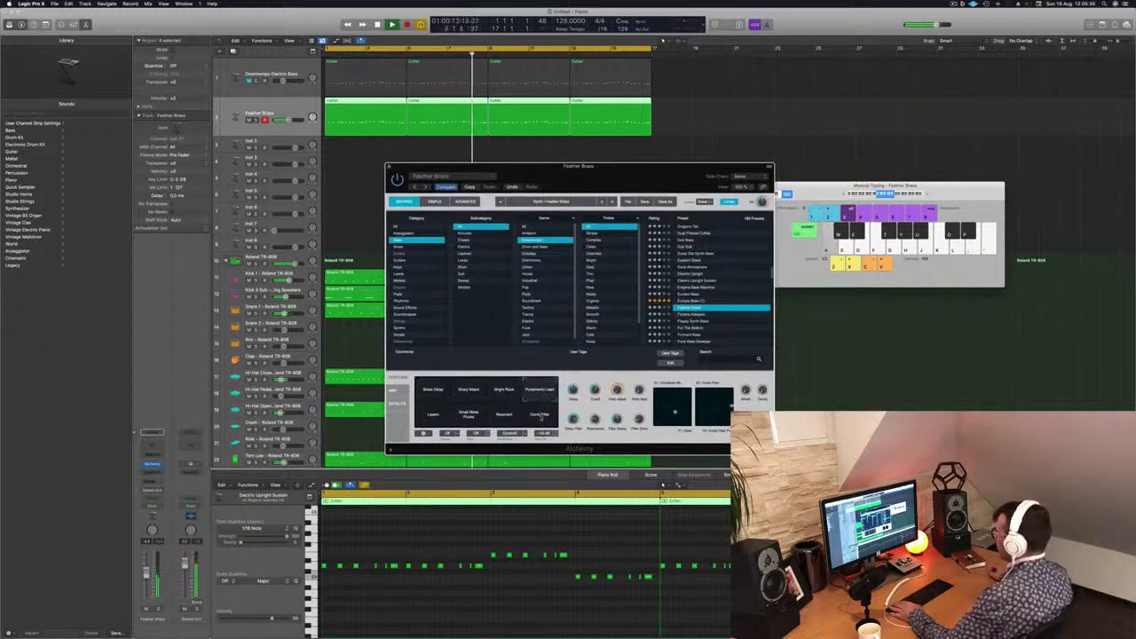
{"action": "left_click", "coordinate": [540, 416]}
{"action": "left_click", "coordinate": [503, 415]}
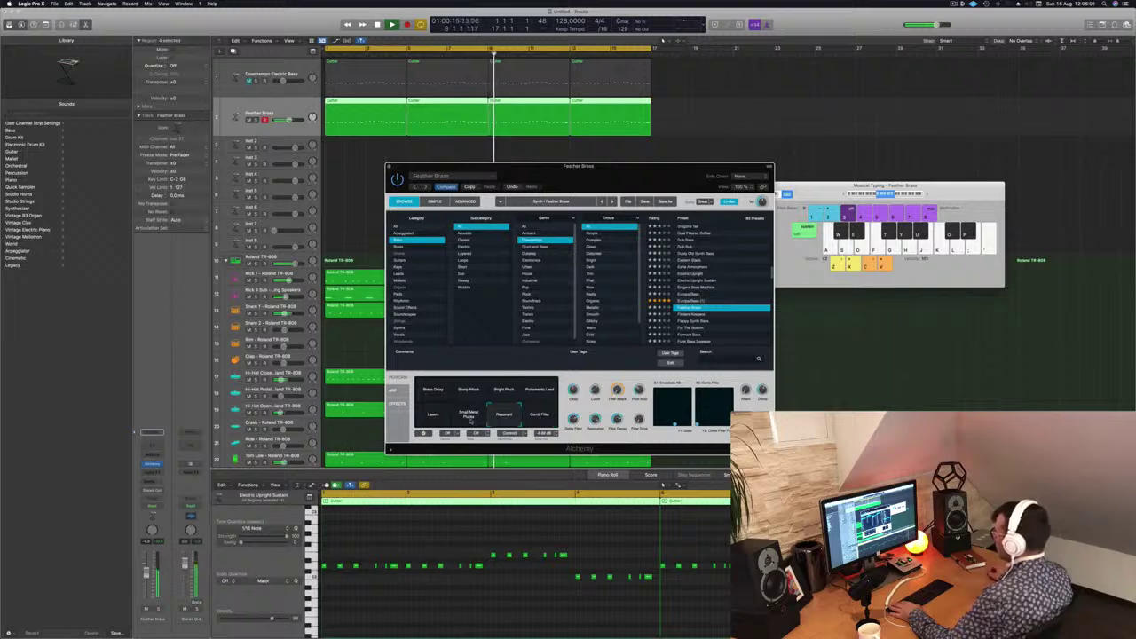
{"action": "left_click", "coordinate": [471, 422]}
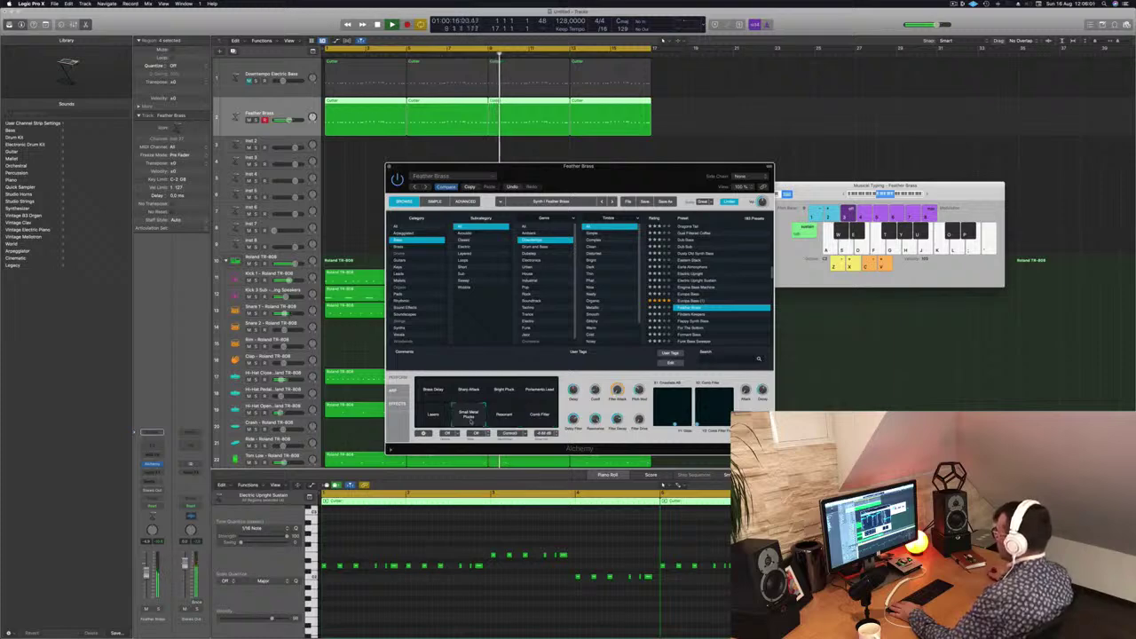
Audition the presets following Feather Brass, including For The Bottom, and load Funk Boogie Synth Bass on the duplicated track
{"action": "left_click", "coordinate": [688, 315]}
{"action": "scroll", "coordinate": [720, 287], "scroll_direction": "down", "scroll_amount": 3}
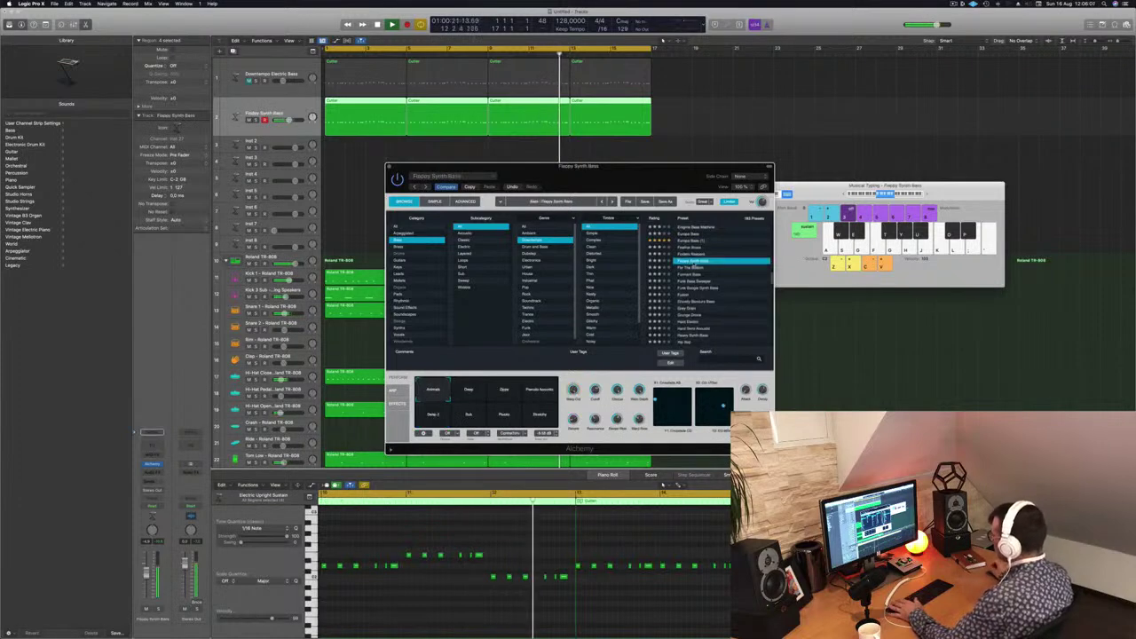
{"action": "left_click", "coordinate": [696, 267]}
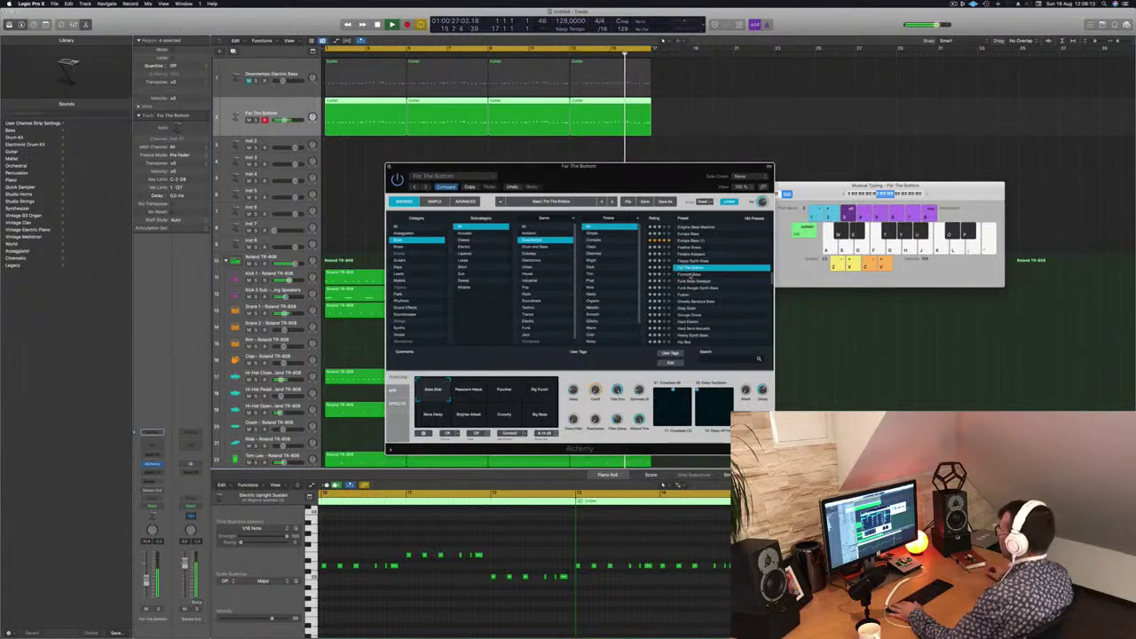
{"action": "left_click", "coordinate": [691, 275]}
{"action": "left_click", "coordinate": [691, 281]}
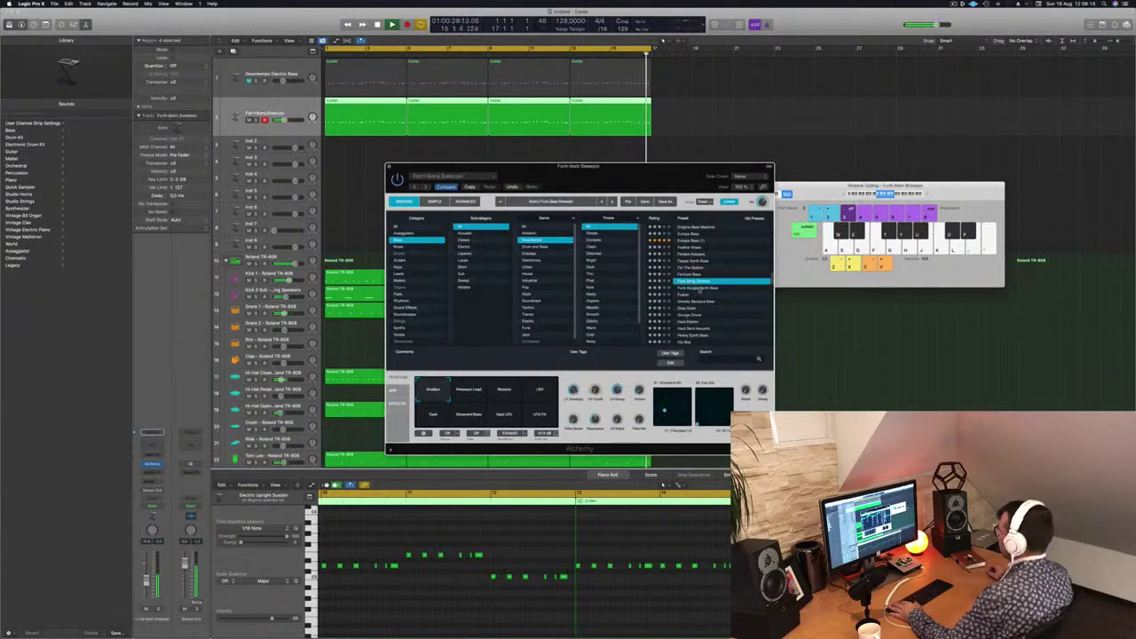
{"action": "left_click", "coordinate": [697, 287]}
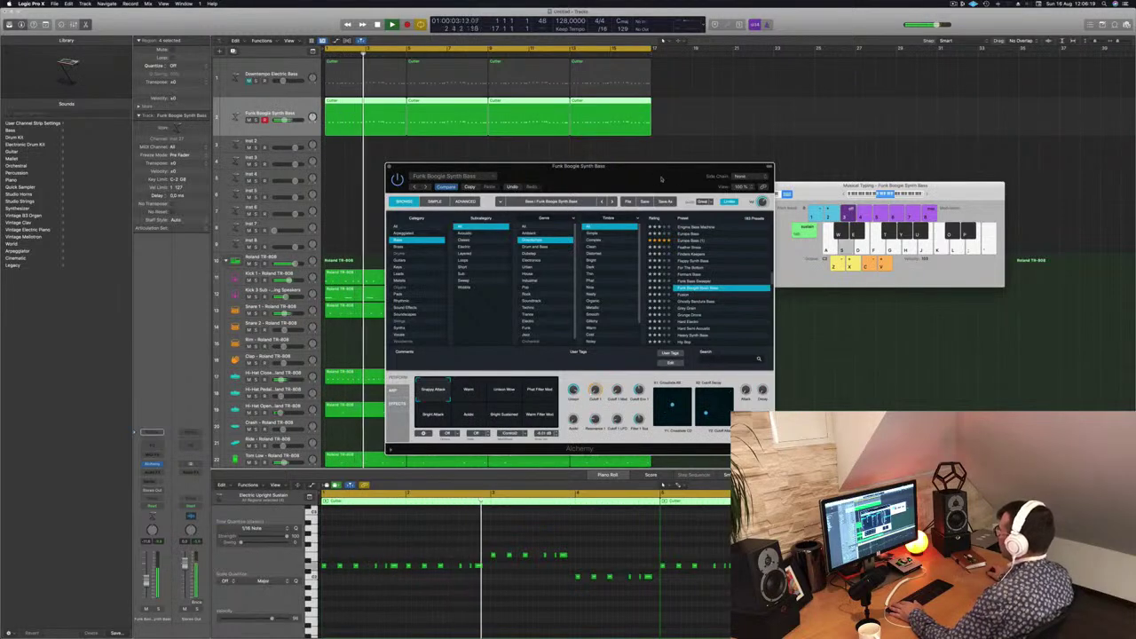
Briefly unmute the Downtempo Electric Bass track to hear both basses together, mute it again, and close the Alchemy window
{"action": "left_click_drag", "start_coordinate": [662, 179], "coordinate": [747, 221]}
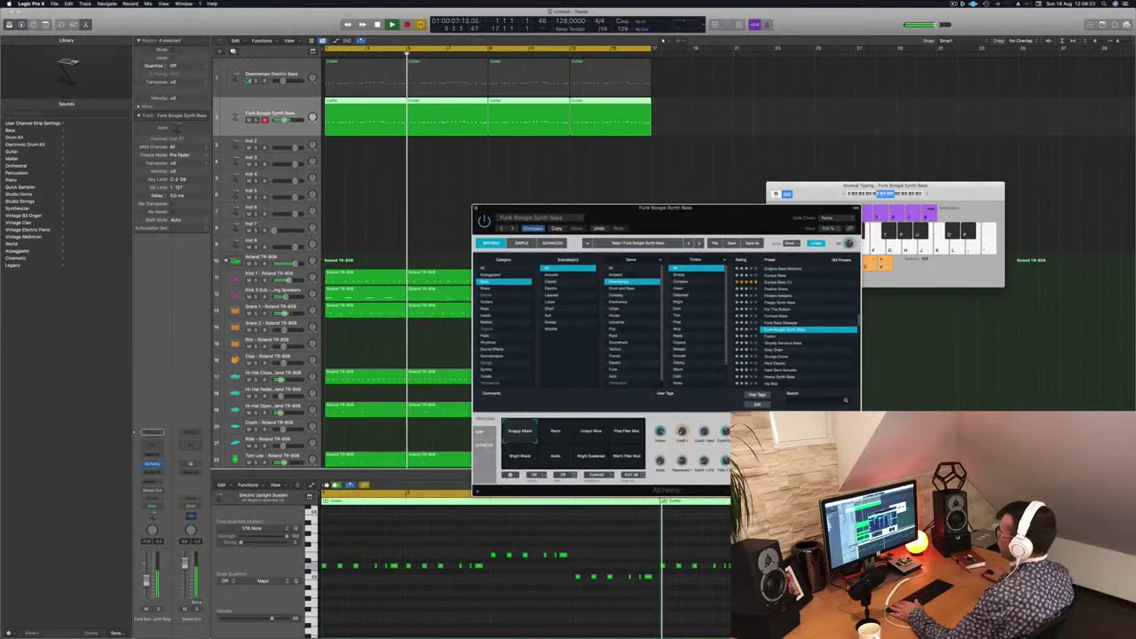
{"action": "left_click", "coordinate": [250, 81]}
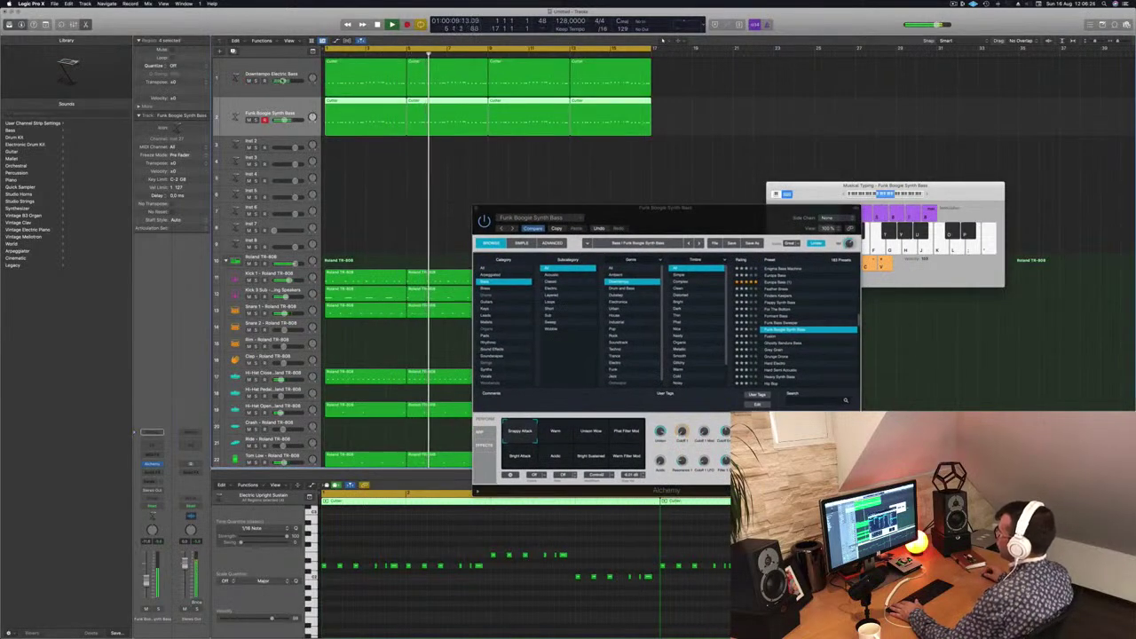
{"action": "left_click", "coordinate": [249, 80]}
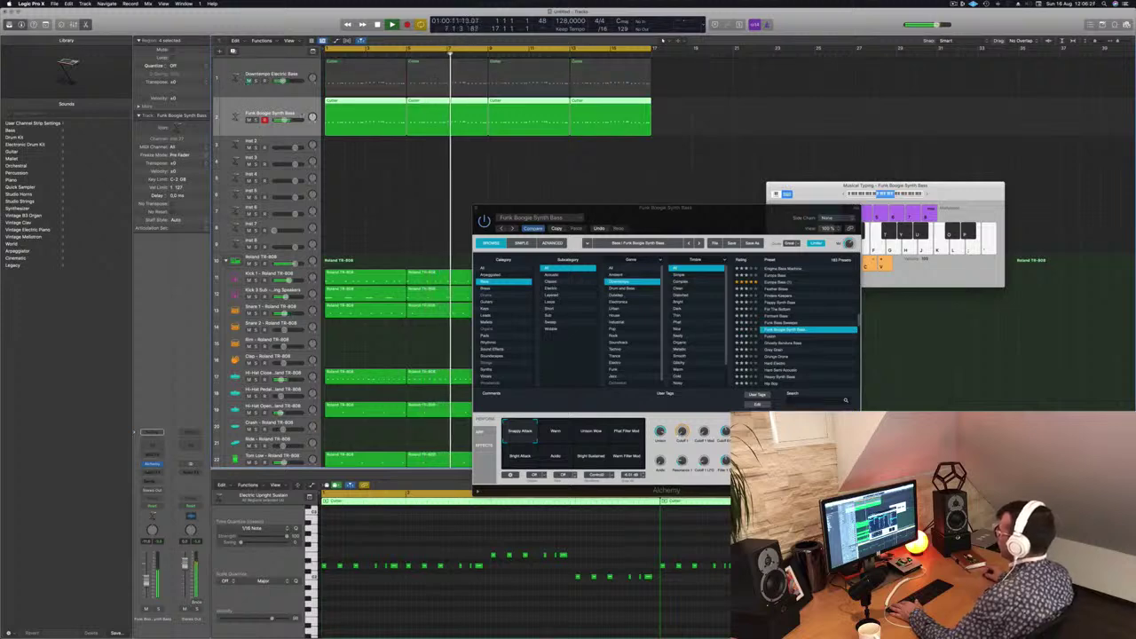
{"action": "left_click_drag", "start_coordinate": [621, 207], "coordinate": [653, 184]}
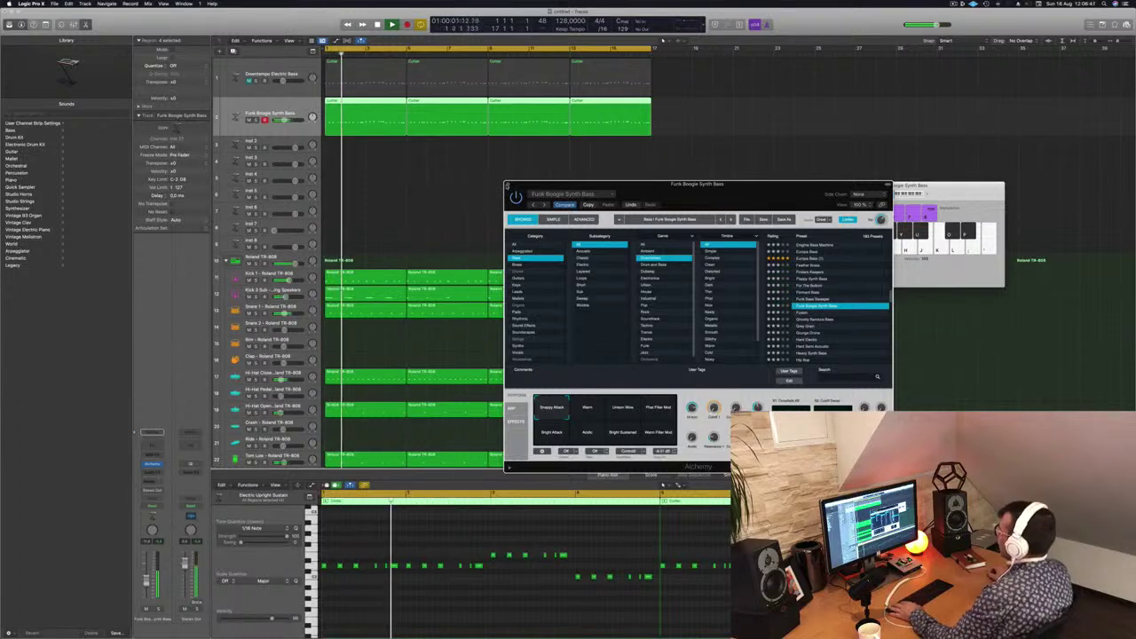
{"action": "key", "text": "super+w"}
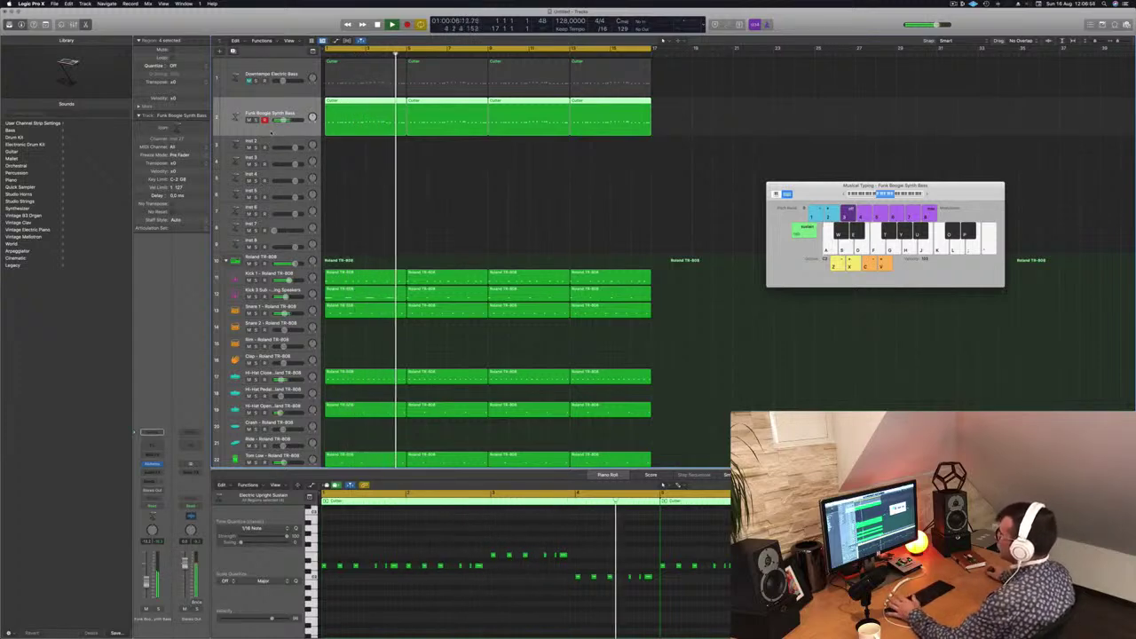
Select the Inst 2 track and increase its height, select the first region of the second bass, and return to the project start
{"action": "left_click", "coordinate": [278, 140]}
{"action": "key", "text": "space"}
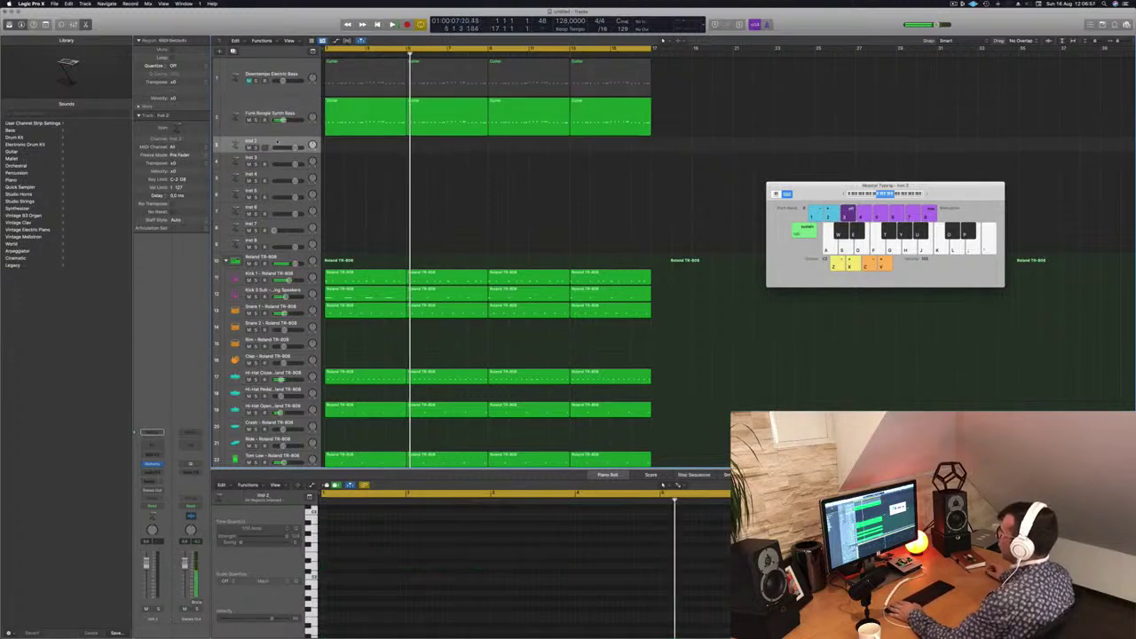
{"action": "left_click_drag", "start_coordinate": [278, 153], "coordinate": [277, 180]}
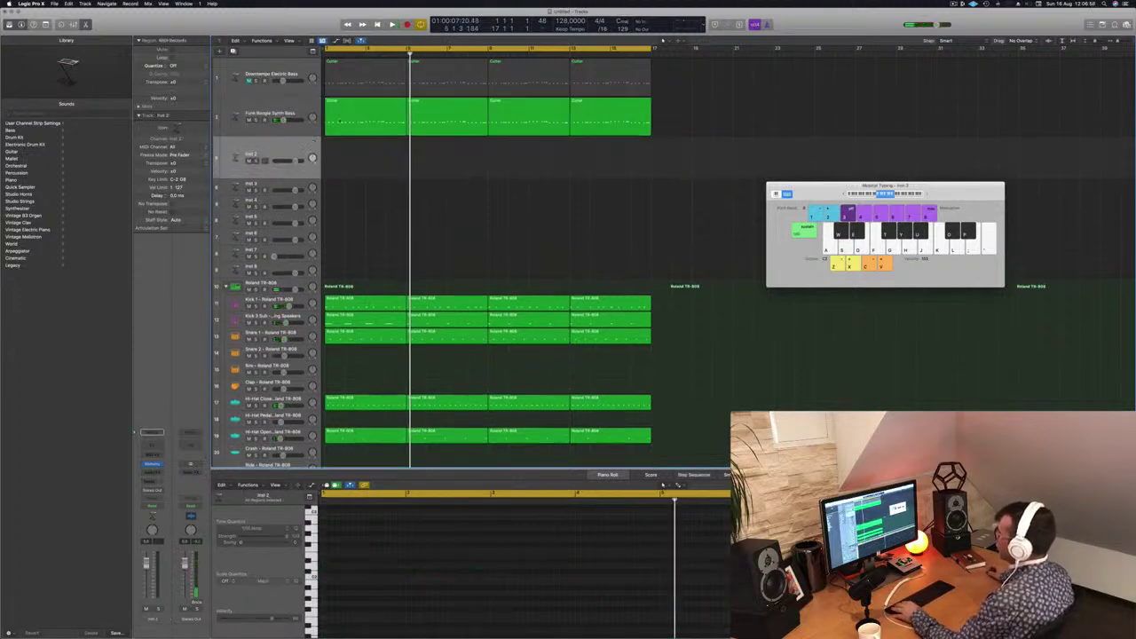
{"action": "left_click", "coordinate": [339, 122]}
{"action": "key", "text": "Return"}
{"action": "key", "text": "space"}
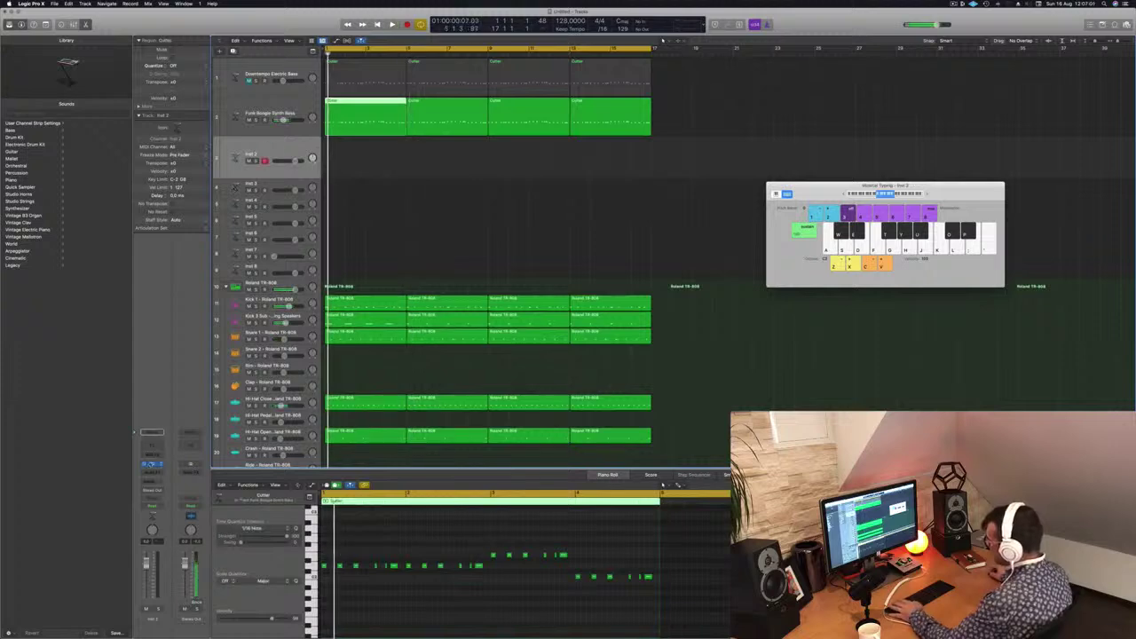
Open Alchemy on the Inst 2 track and filter its preset browser to the Pads category
{"action": "left_click", "coordinate": [152, 464]}
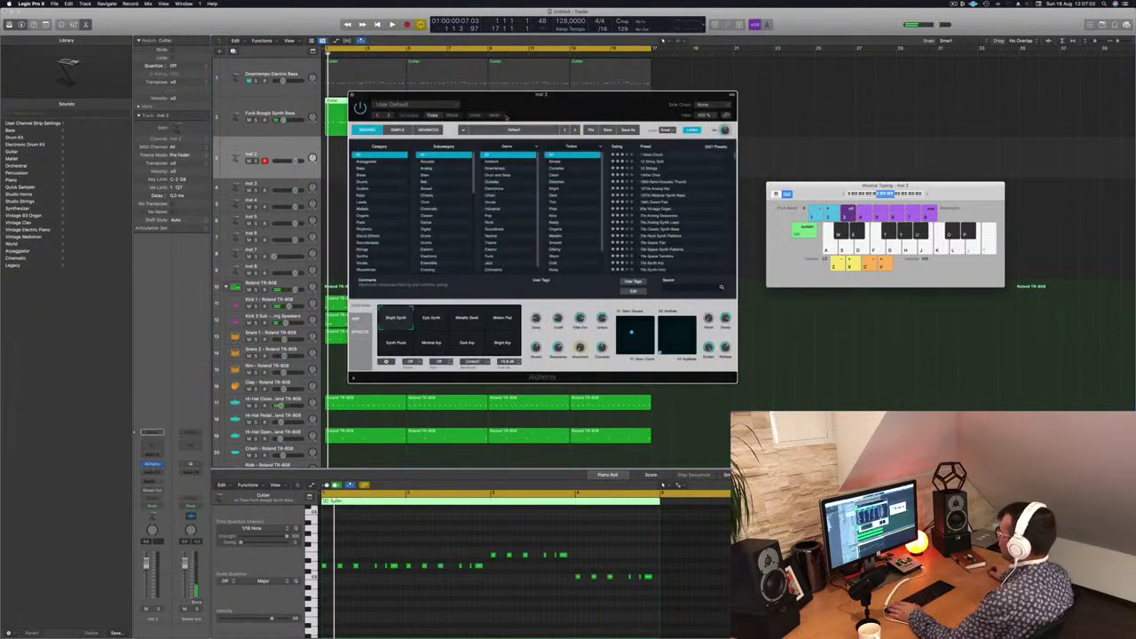
{"action": "left_click_drag", "start_coordinate": [537, 108], "coordinate": [645, 212]}
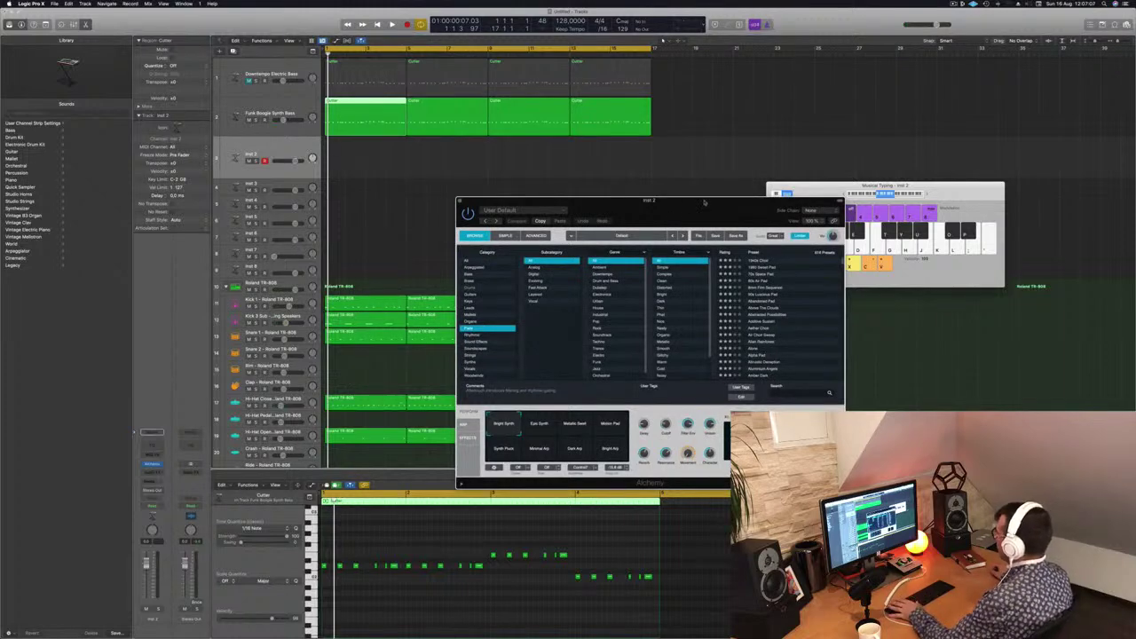
{"action": "left_click_drag", "start_coordinate": [704, 202], "coordinate": [694, 208]}
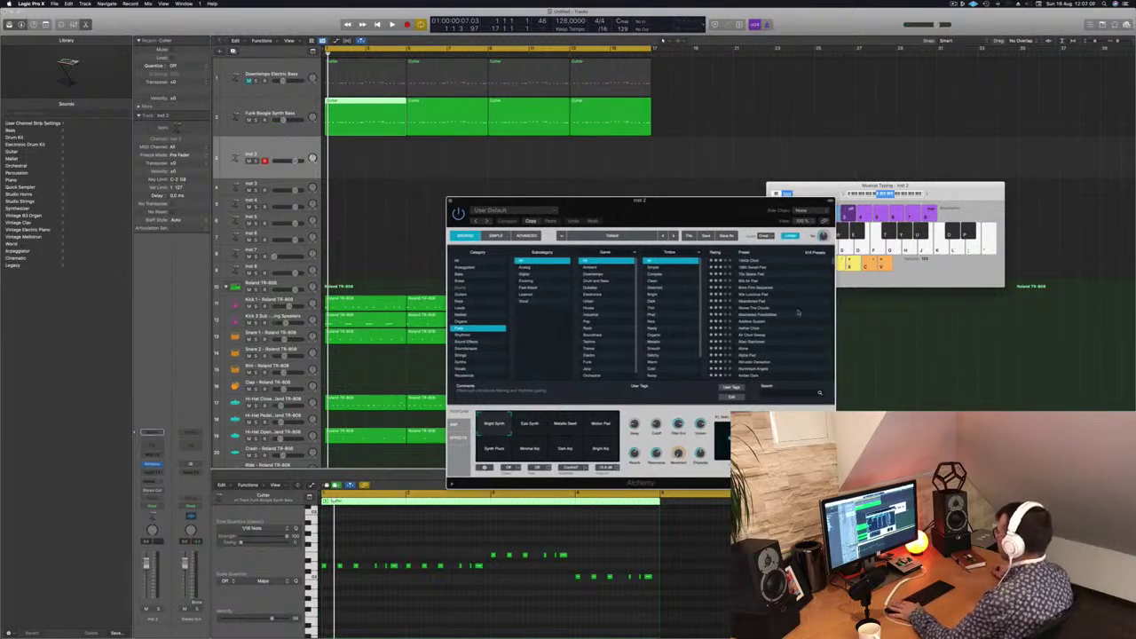
Shift the Musical Typing octave range and audition Alone, Alpha Pad and the preset following Alpha Pad over the playing groove
{"action": "scroll", "coordinate": [798, 312], "scroll_direction": "down", "scroll_amount": 3}
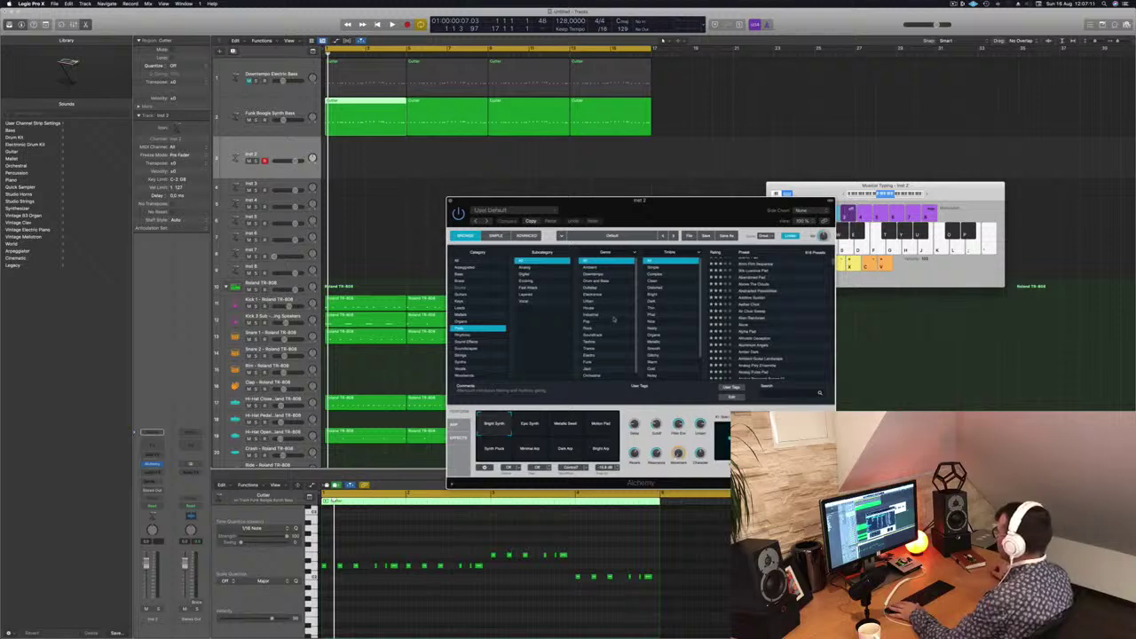
{"action": "scroll", "coordinate": [763, 320], "scroll_direction": "down", "scroll_amount": 3}
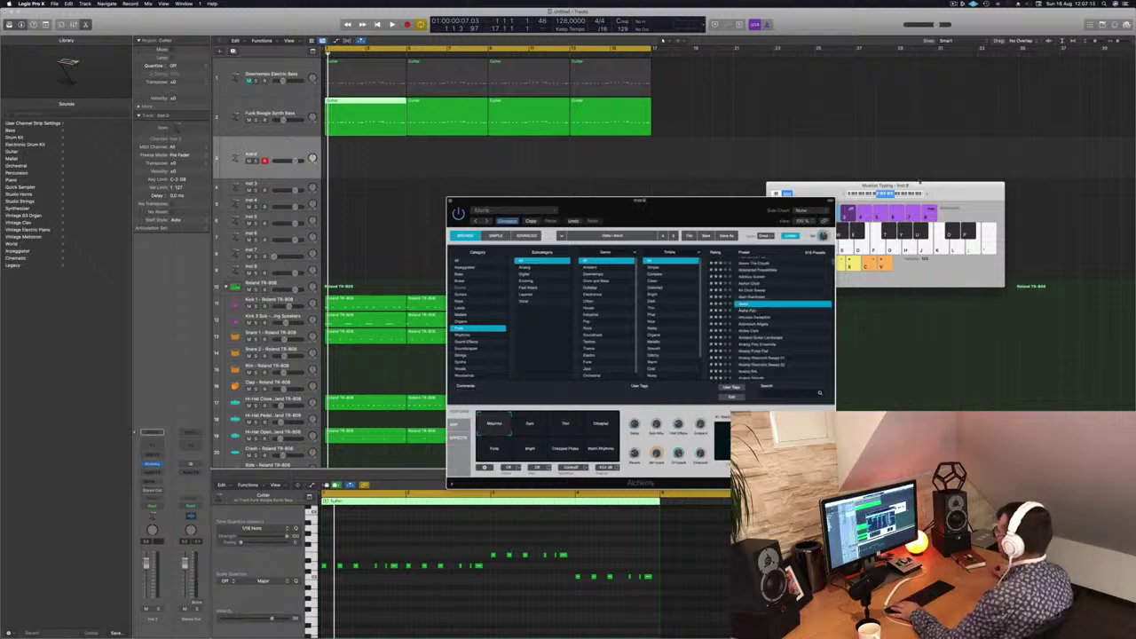
{"action": "left_click", "coordinate": [873, 195]}
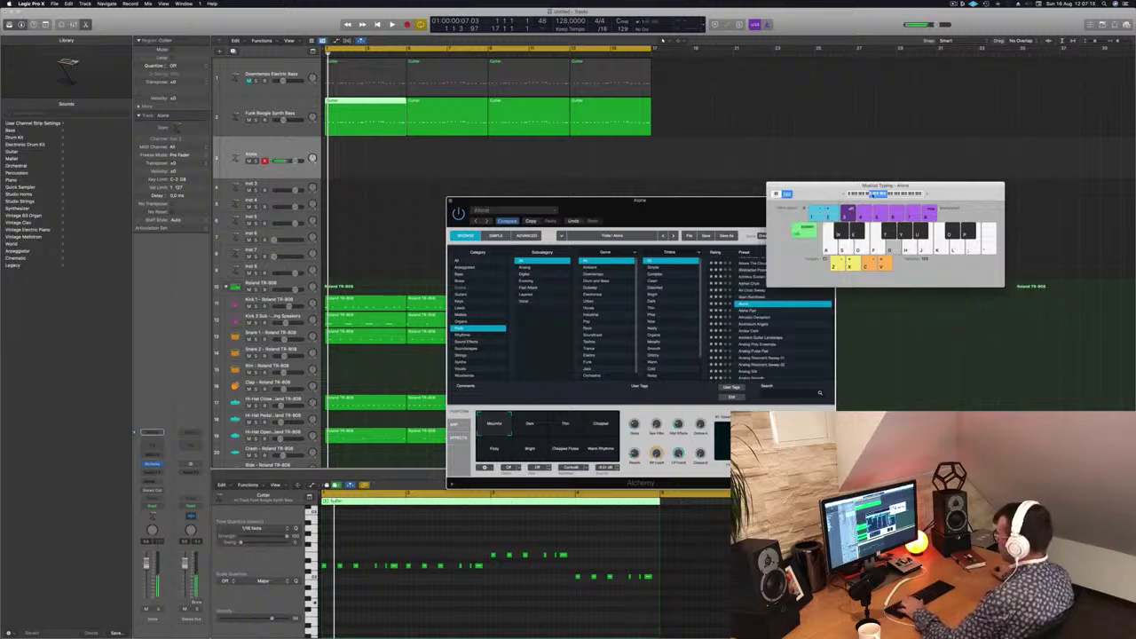
{"action": "key", "text": "space"}
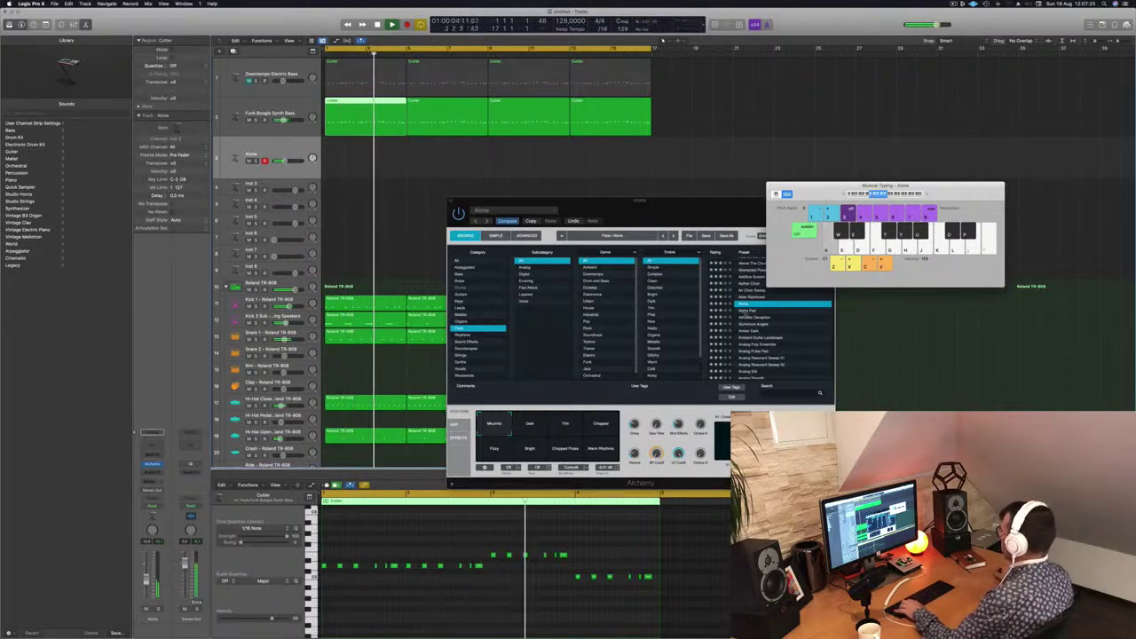
{"action": "left_click", "coordinate": [764, 307]}
{"action": "left_click", "coordinate": [748, 313]}
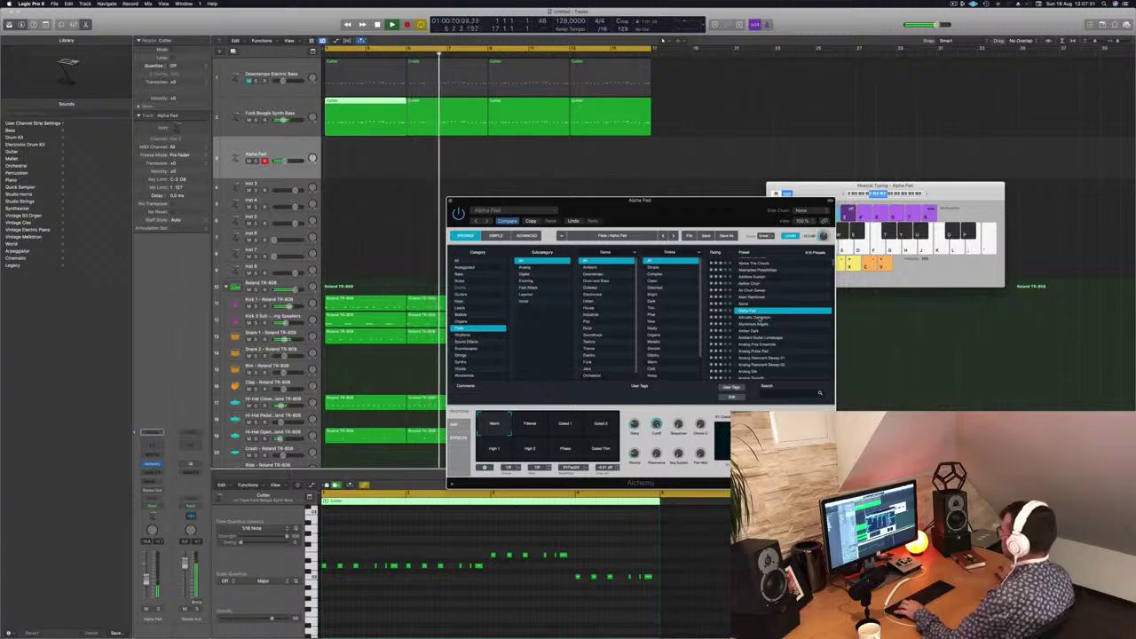
{"action": "left_click", "coordinate": [759, 318]}
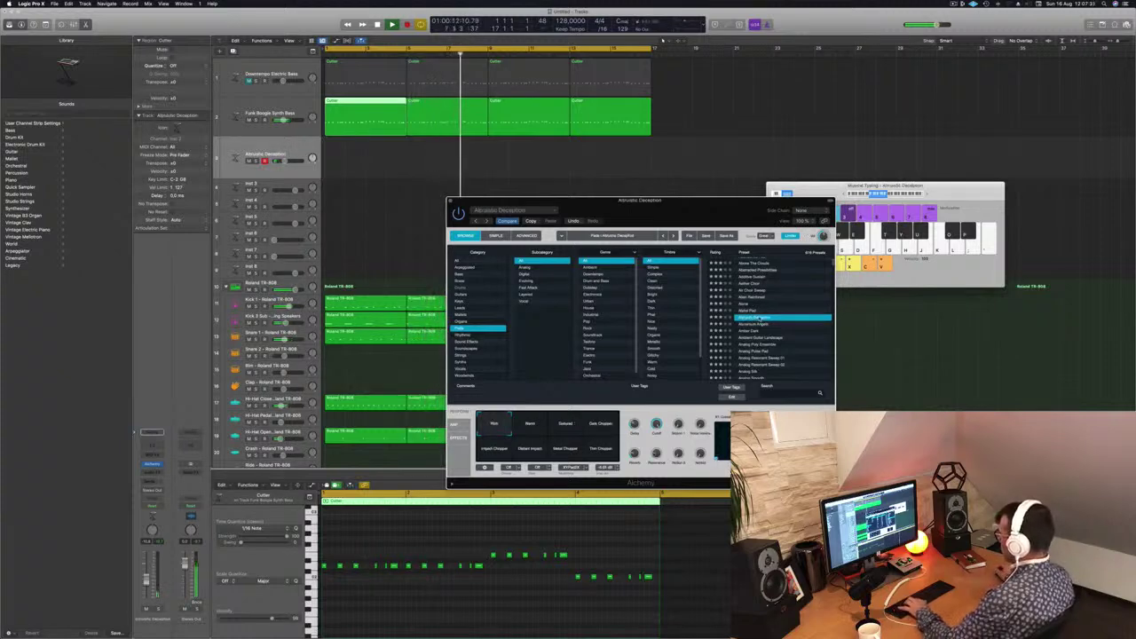
Audition Amber Dark and Ambient Guitar Landscape, load the Analog Poly Ensemble preset, and slightly raise the pad track's volume
{"action": "left_click_drag", "start_coordinate": [763, 205], "coordinate": [925, 258]}
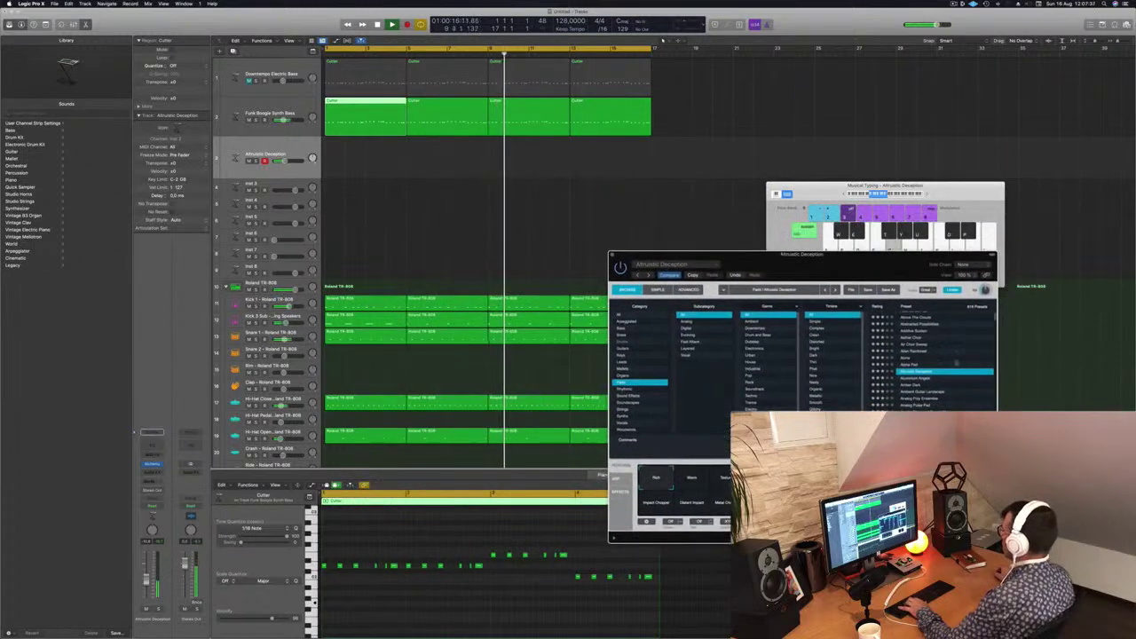
{"action": "scroll", "coordinate": [955, 353], "scroll_direction": "down", "scroll_amount": 2}
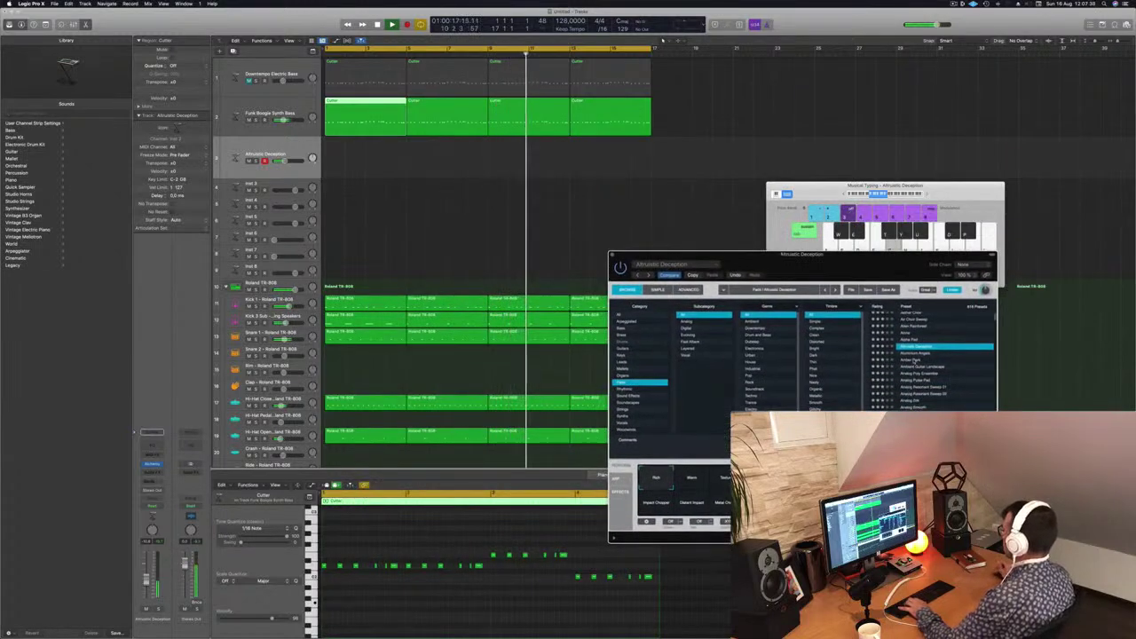
{"action": "left_click", "coordinate": [915, 360]}
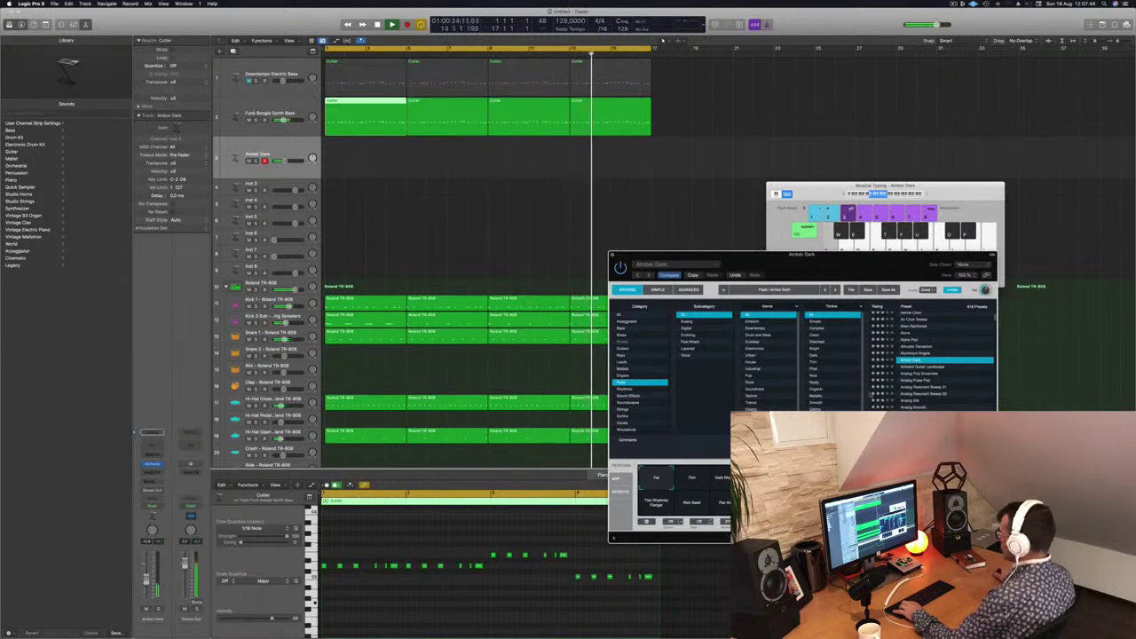
{"action": "left_click", "coordinate": [932, 367]}
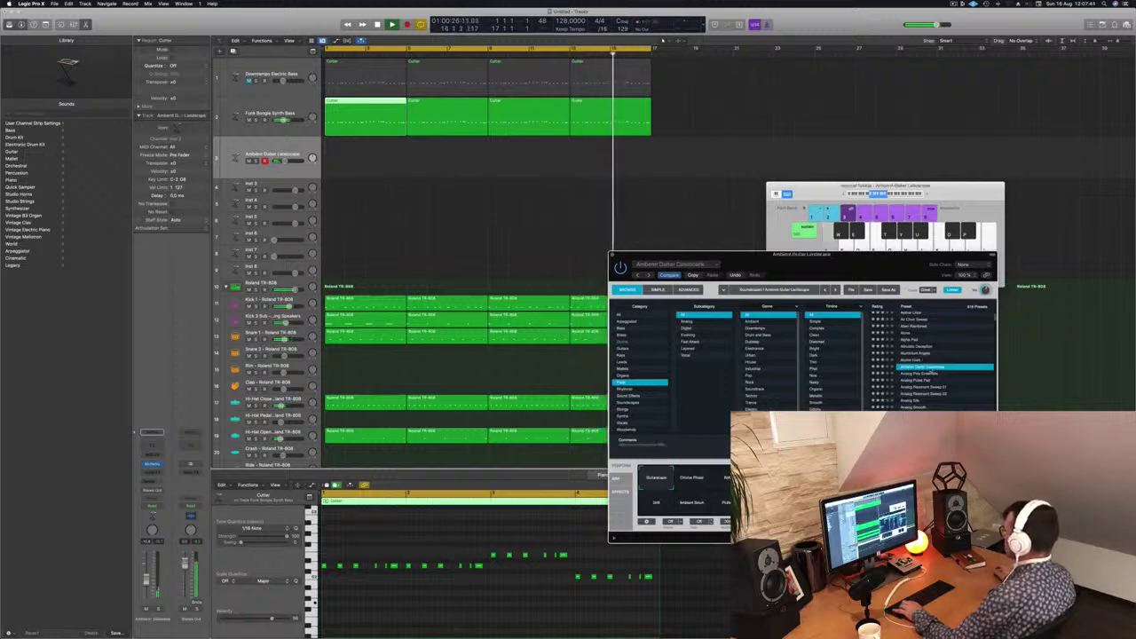
{"action": "left_click", "coordinate": [922, 375]}
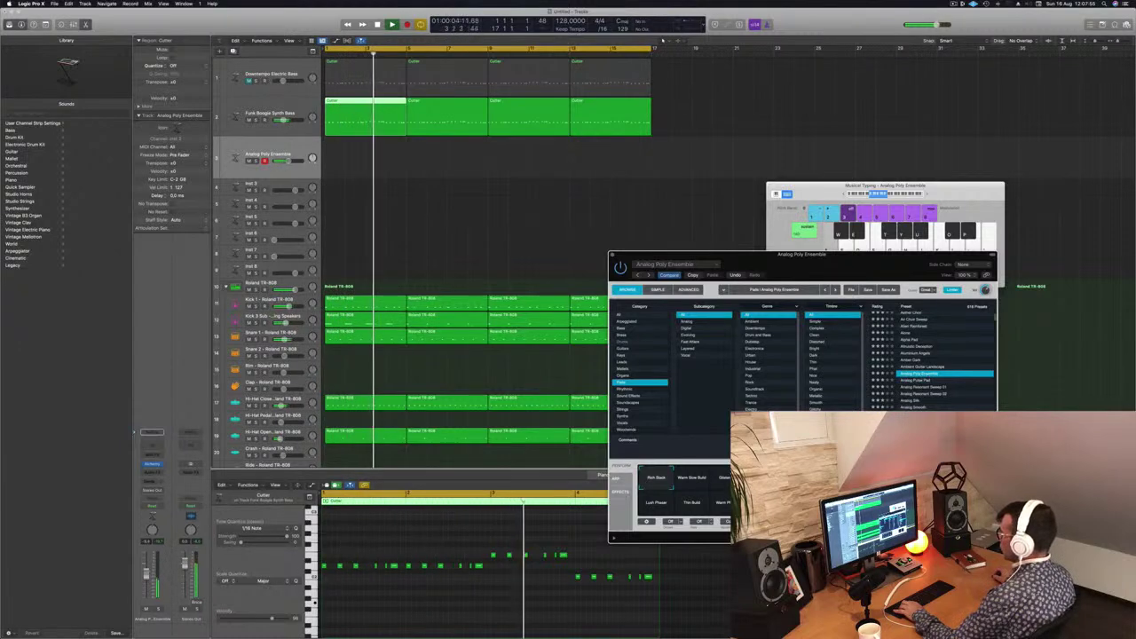
{"action": "left_click_drag", "start_coordinate": [284, 161], "coordinate": [288, 160]}
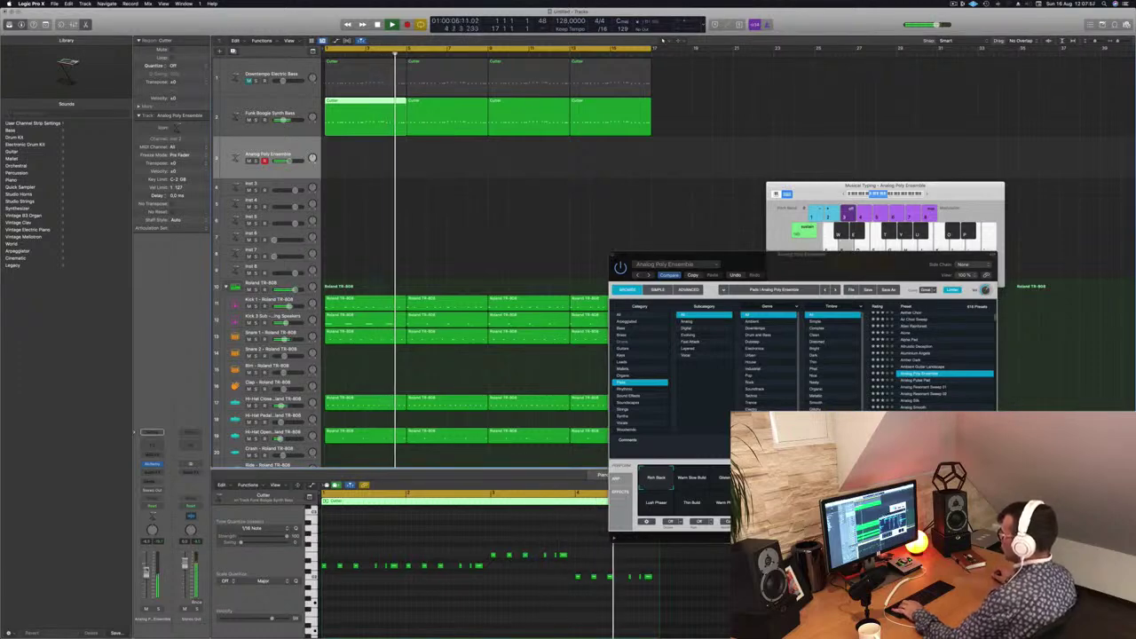
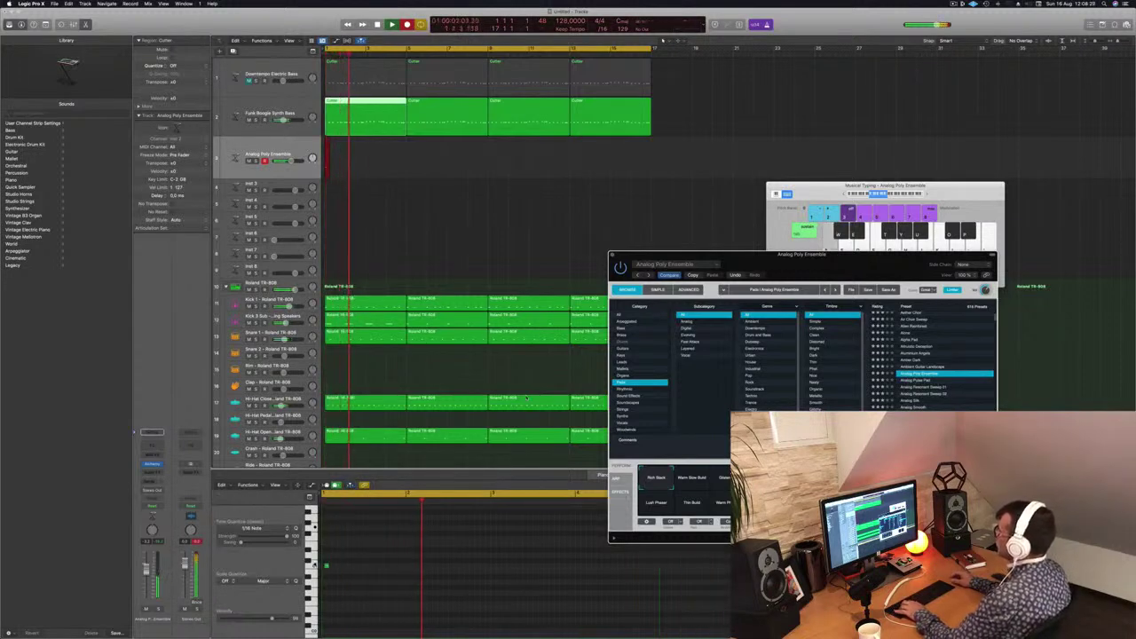
{"action": "key", "text": "s"}
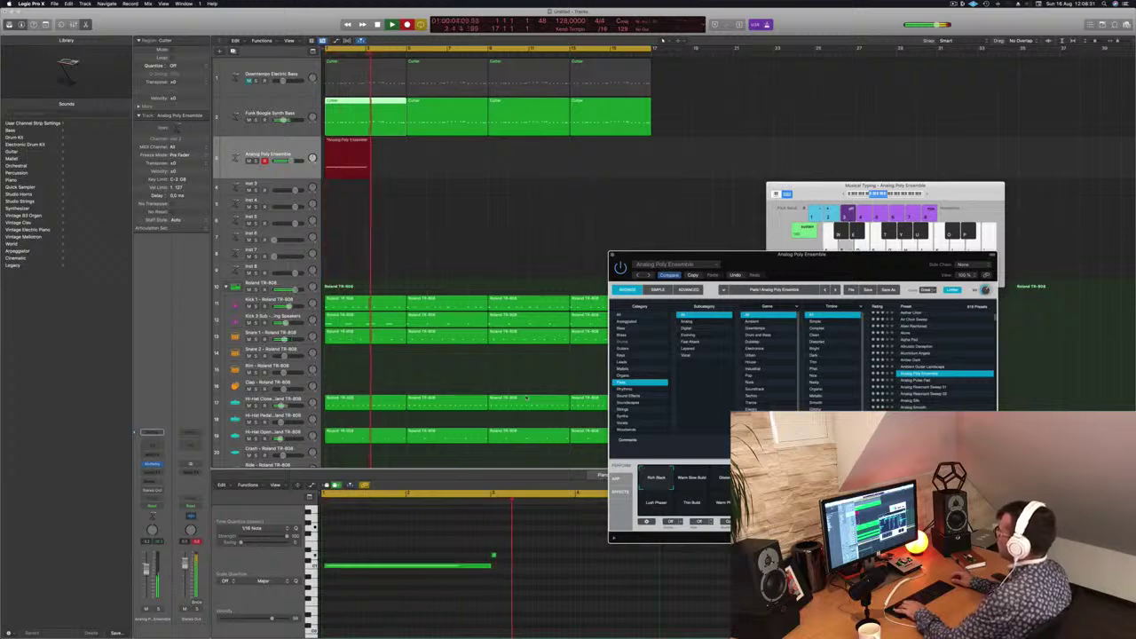
{"action": "key", "text": "d"}
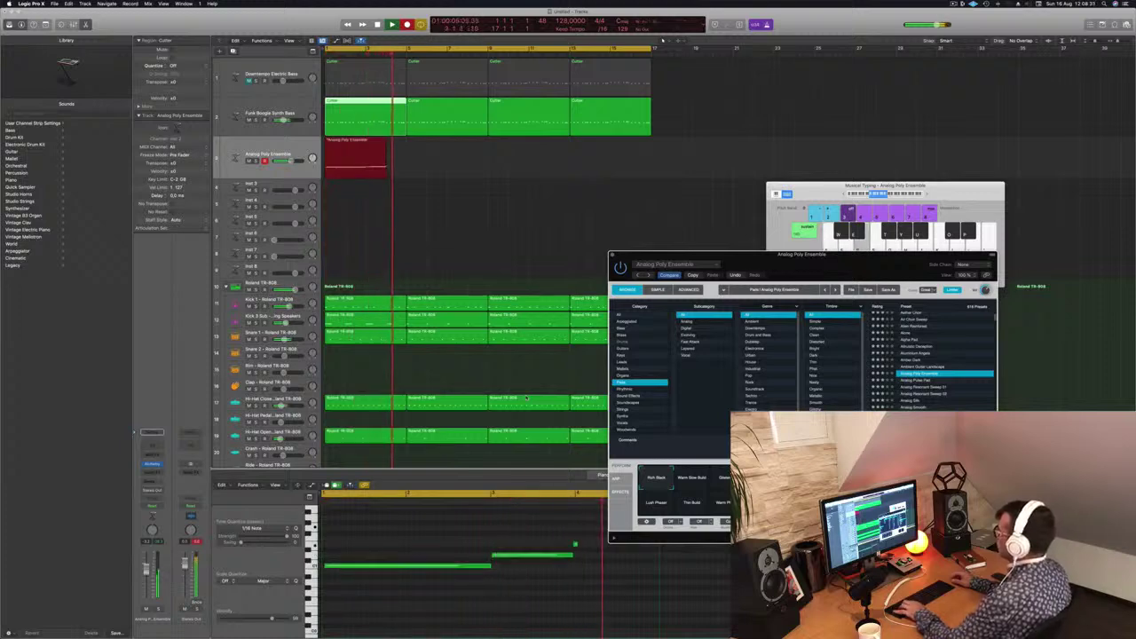
{"action": "key", "text": "space"}
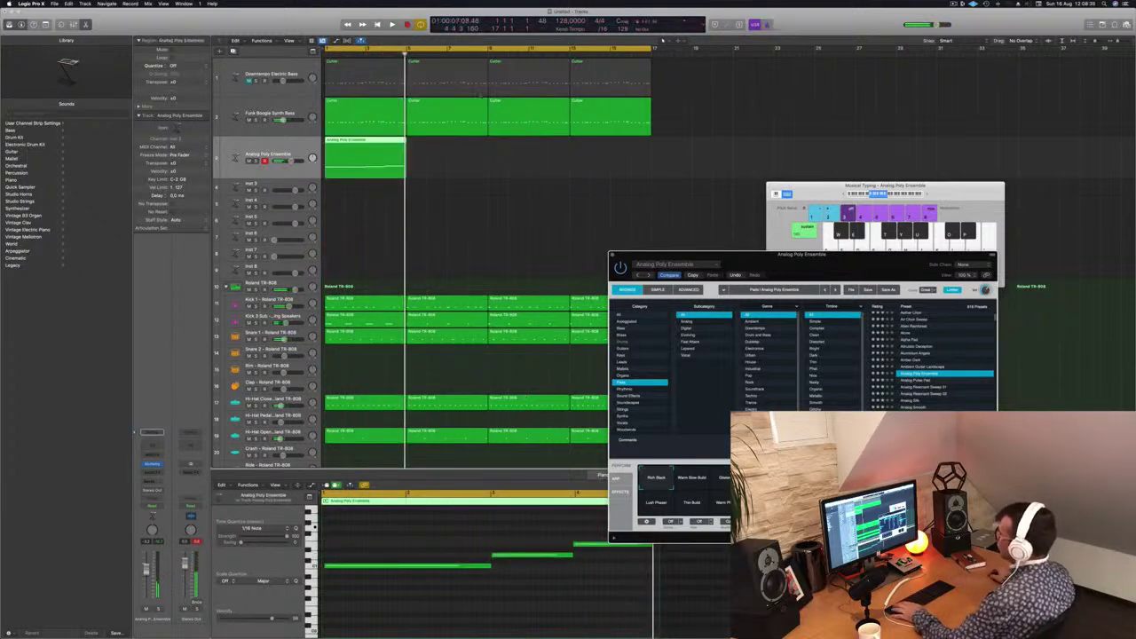
{"action": "key", "text": "Delete"}
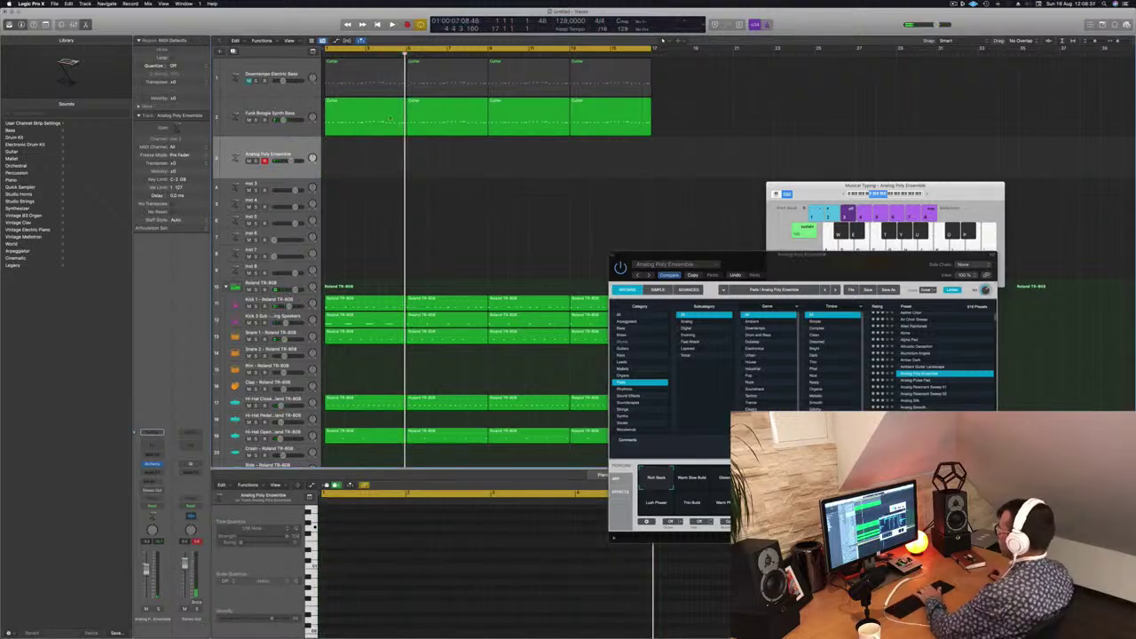
Copy the first Funk Boogie Synth Bass region to the Analog Poly Ensemble track and delete all but the first note of each pitch
{"action": "left_click", "coordinate": [369, 131]}
{"action": "left_click_drag", "start_coordinate": [369, 131], "coordinate": [368, 171]}
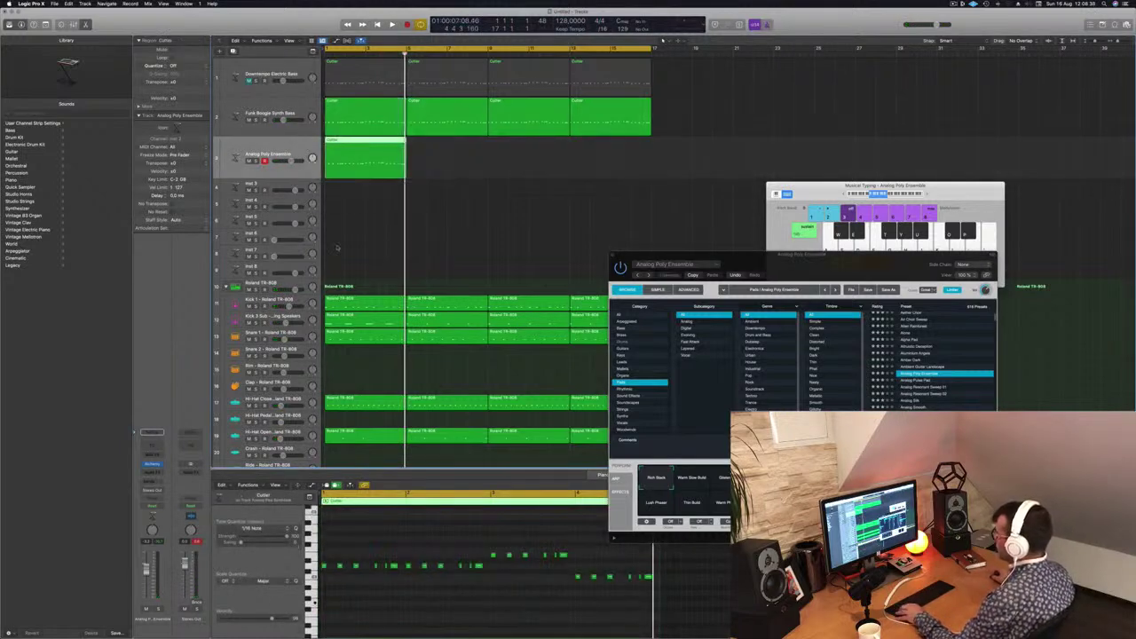
{"action": "left_click_drag", "start_coordinate": [337, 560], "coordinate": [477, 585]}
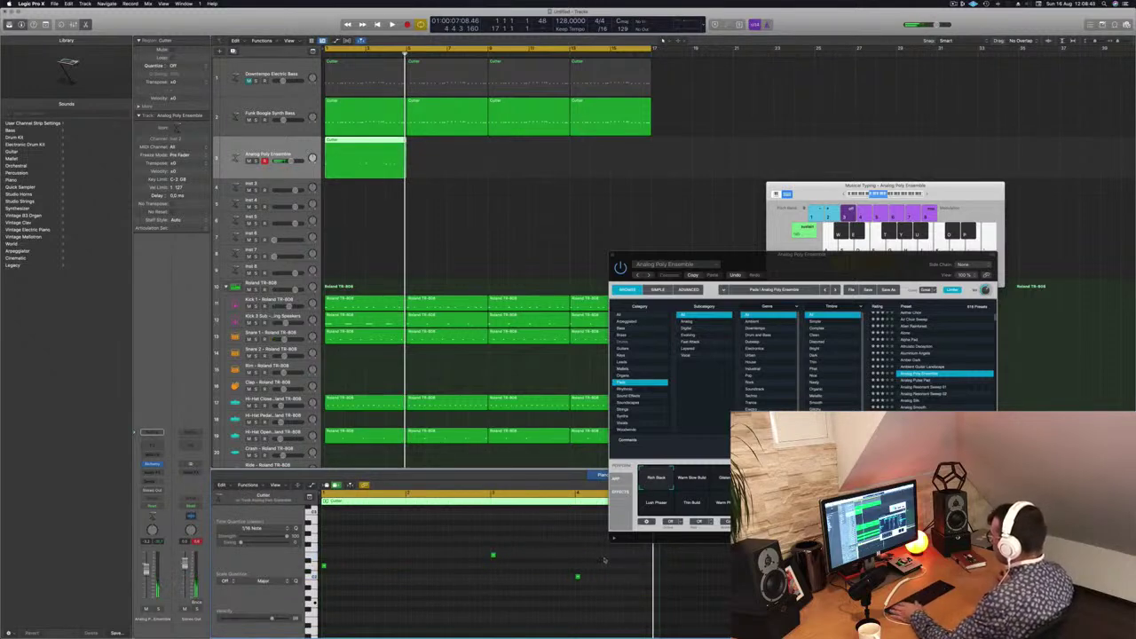
Stretch the three remaining pad notes into sustained notes filling the four-bar region, and play the part from the project start
{"action": "left_click_drag", "start_coordinate": [596, 611], "coordinate": [494, 549]}
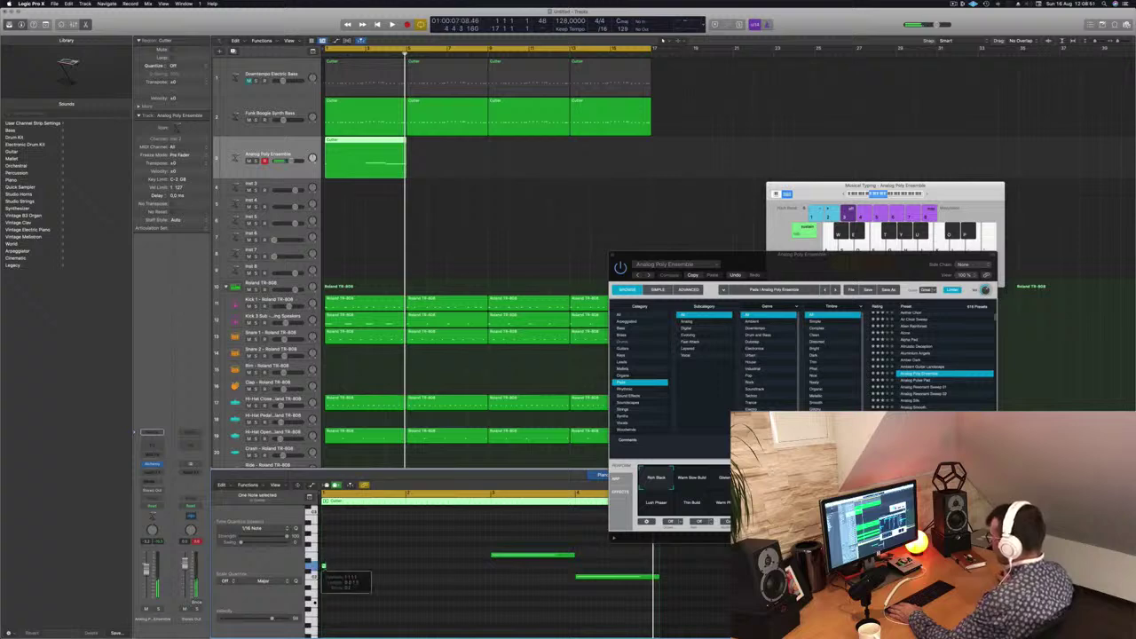
{"action": "left_click_drag", "start_coordinate": [326, 566], "coordinate": [467, 538]}
{"action": "key", "text": "space"}
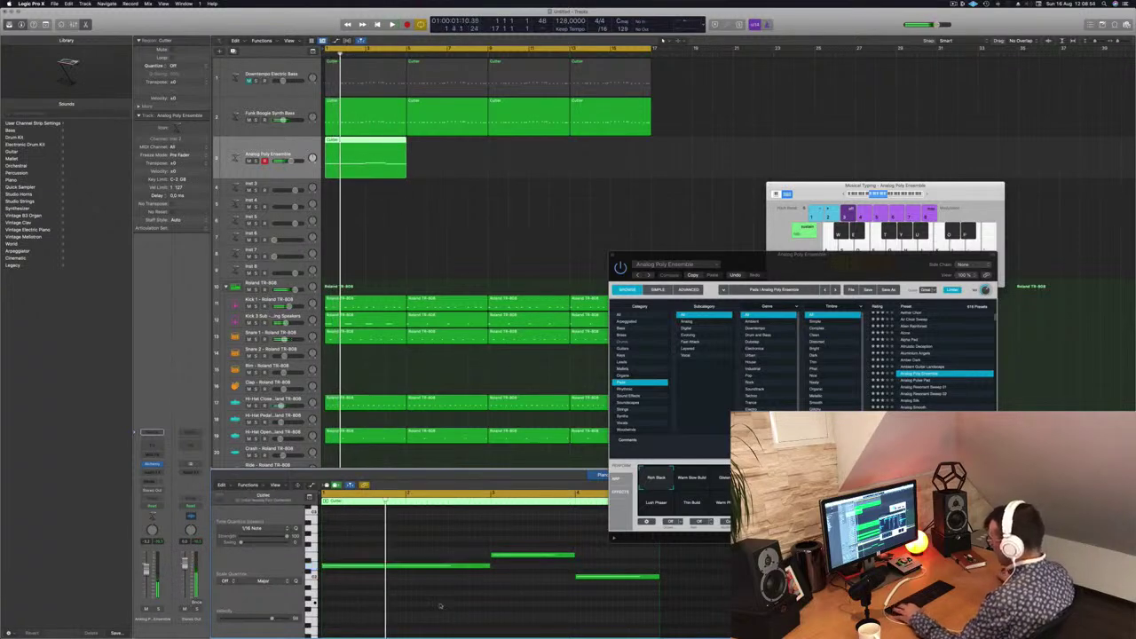
{"action": "scroll", "coordinate": [439, 606], "scroll_direction": "up", "scroll_amount": 3}
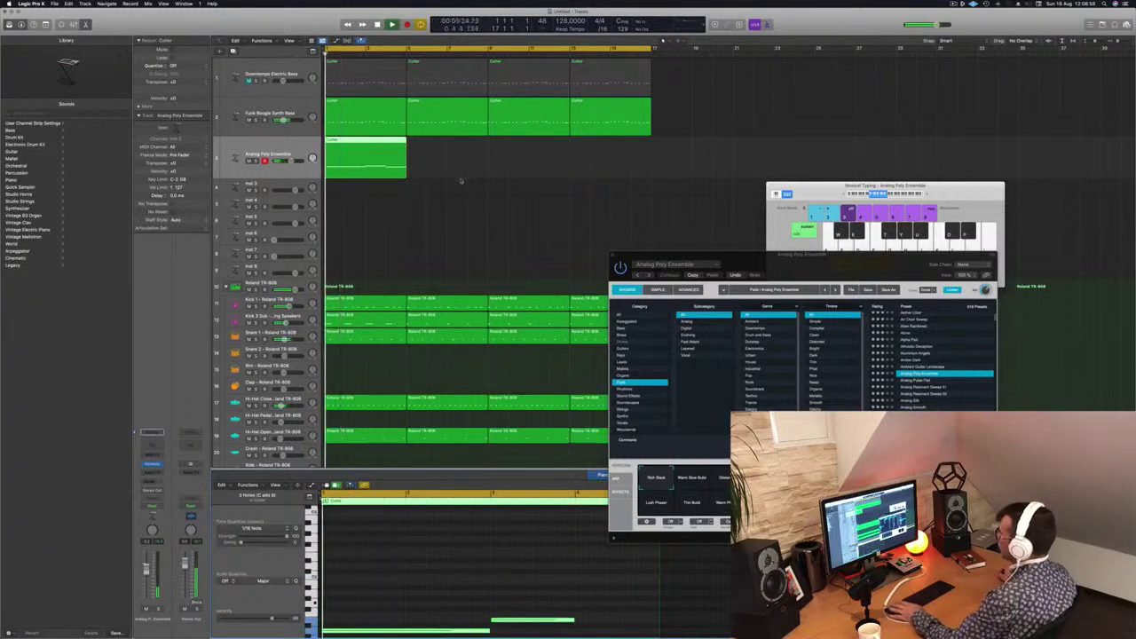
{"action": "key", "text": "super+Left"}
{"action": "left_click", "coordinate": [411, 553]}
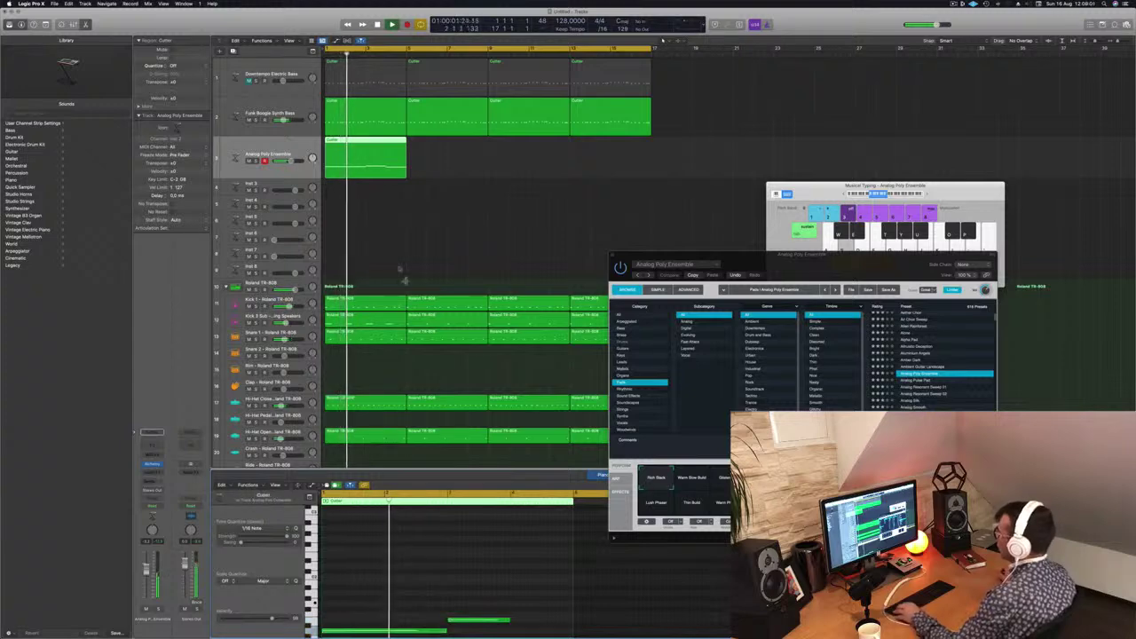
Copy the four-bar pad region along the Analog Poly Ensemble track until it fills all 16 bars
{"action": "left_click_drag", "start_coordinate": [369, 153], "coordinate": [451, 149]}
{"action": "left_click", "coordinate": [366, 146], "text": "shift"}
{"action": "left_click_drag", "start_coordinate": [366, 146], "coordinate": [528, 147]}
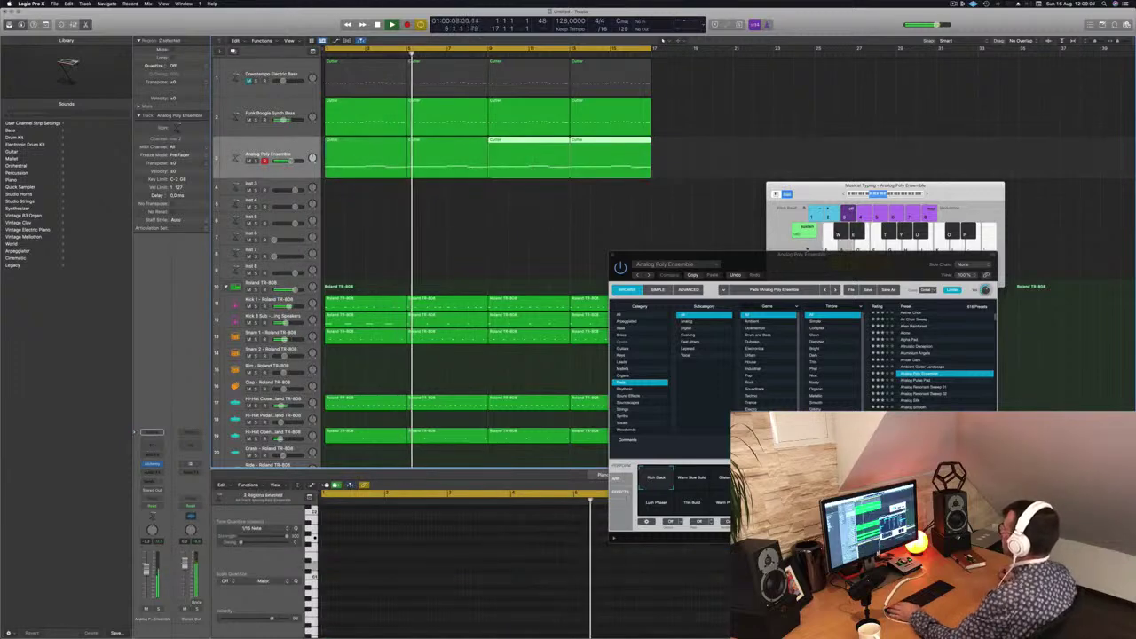
Audition the Analog Poly Ensemble performance variations, including Glistening and Thin Build, from the loop start and choose Lush Phaser
{"action": "left_click_drag", "start_coordinate": [796, 261], "coordinate": [599, 234]}
{"action": "key", "text": "Return"}
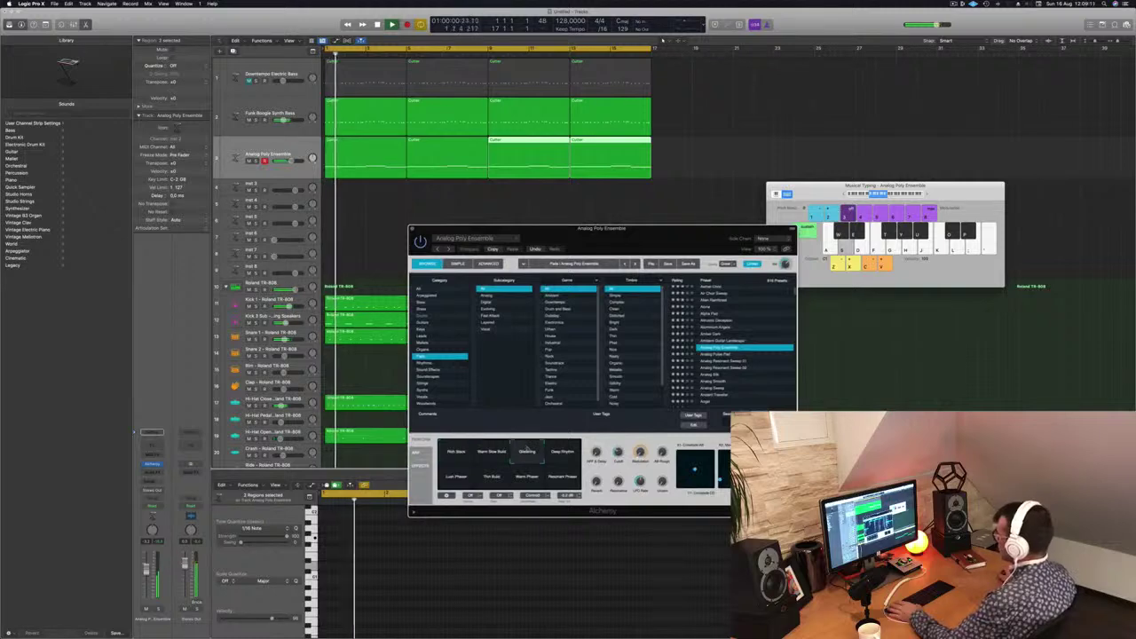
{"action": "key", "text": "Return"}
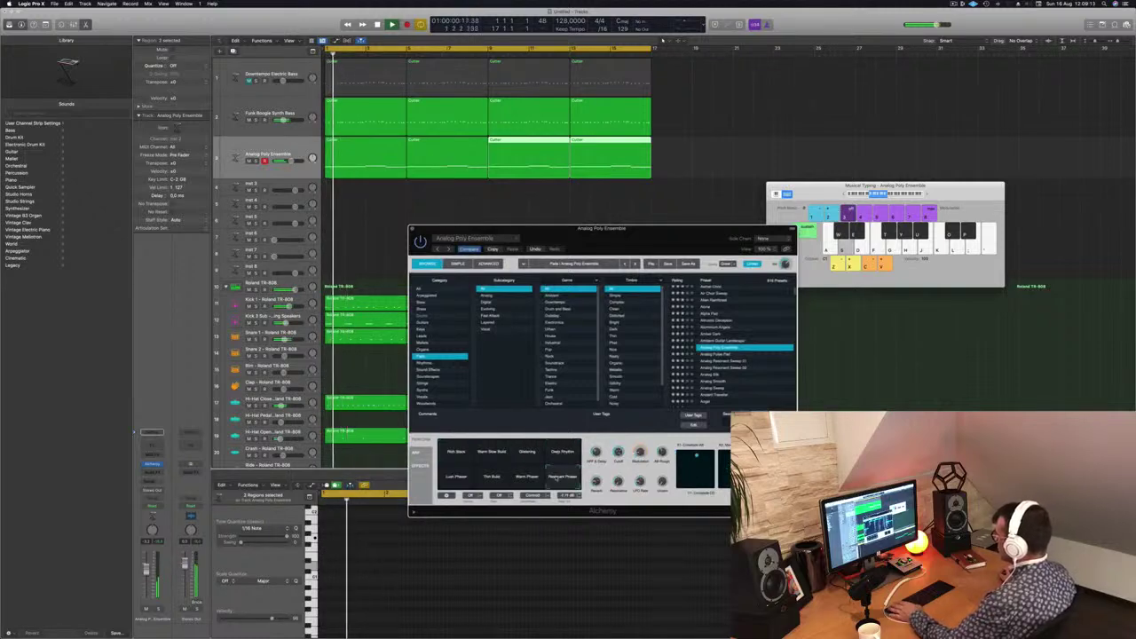
{"action": "left_click", "coordinate": [492, 478]}
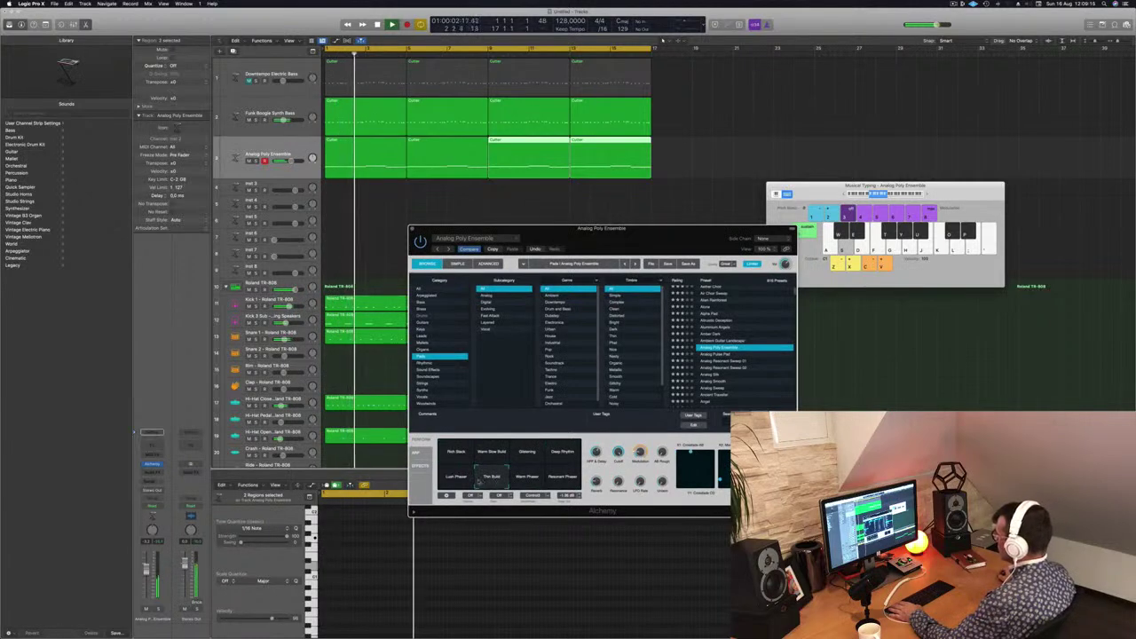
{"action": "key", "text": "Return"}
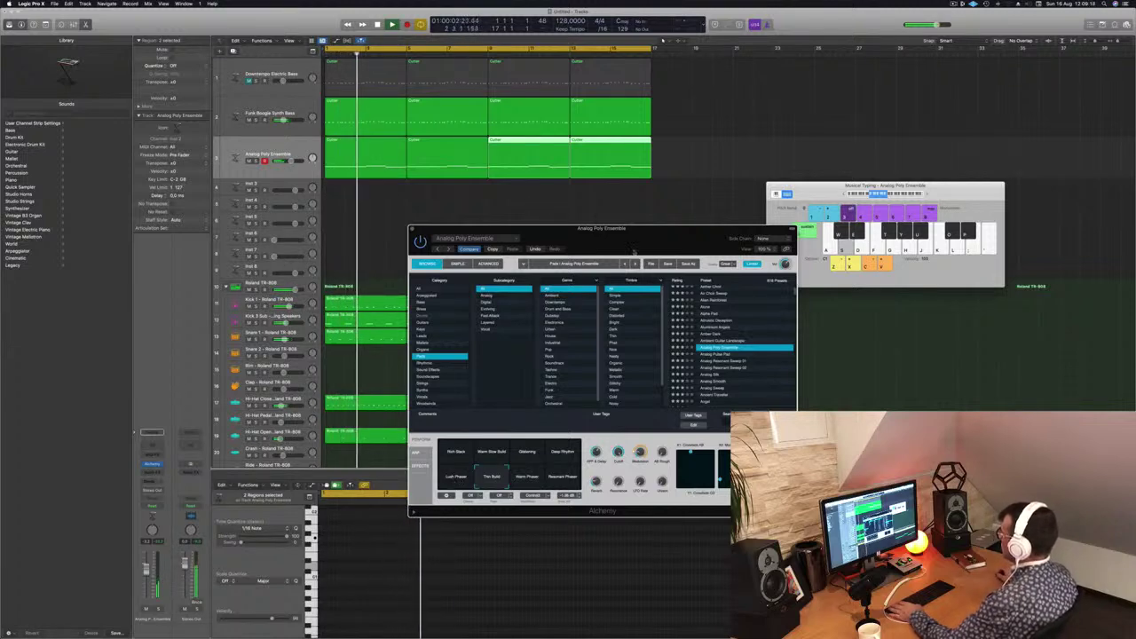
{"action": "left_click_drag", "start_coordinate": [645, 242], "coordinate": [882, 115]}
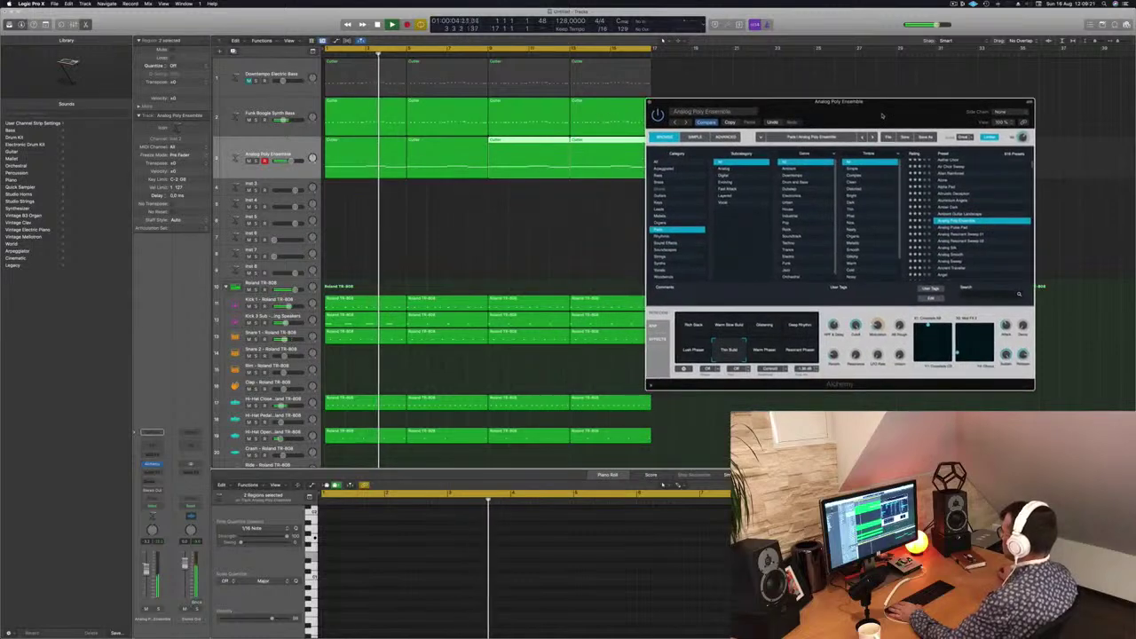
{"action": "left_click", "coordinate": [693, 351]}
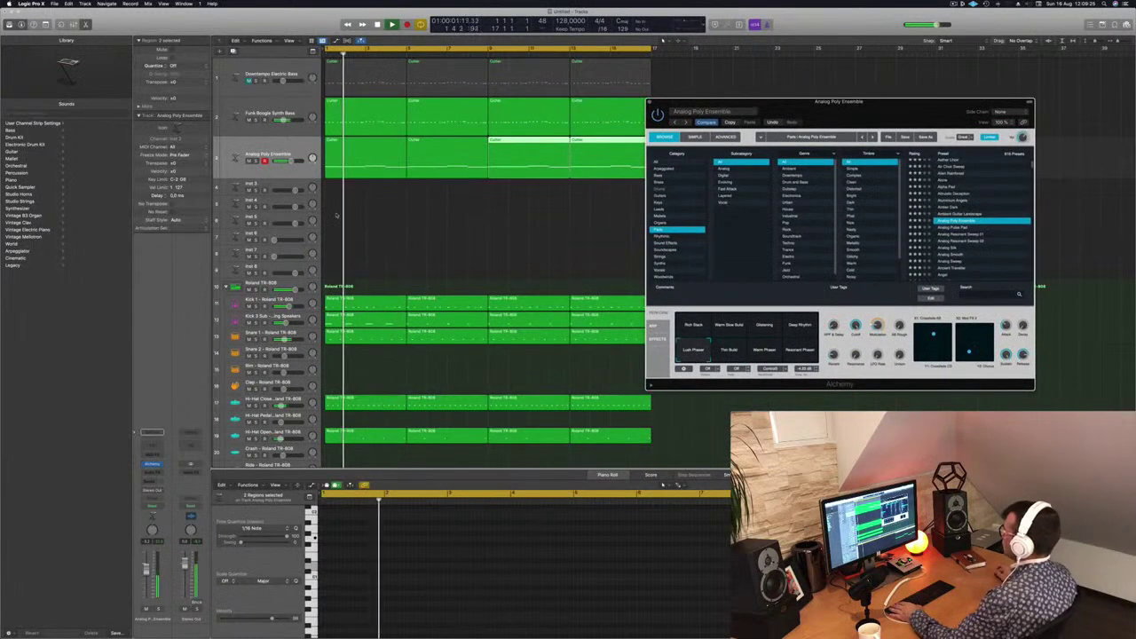
Duplicate the Analog Poly Ensemble track together with its four regions and open Alchemy on the copy
{"action": "mouse_move", "coordinate": [359, 155]}
{"action": "left_mouse_down"}
{"action": "mouse_move", "coordinate": [359, 192]}
{"action": "mouse_move", "coordinate": [359, 158]}
{"action": "left_mouse_up"}
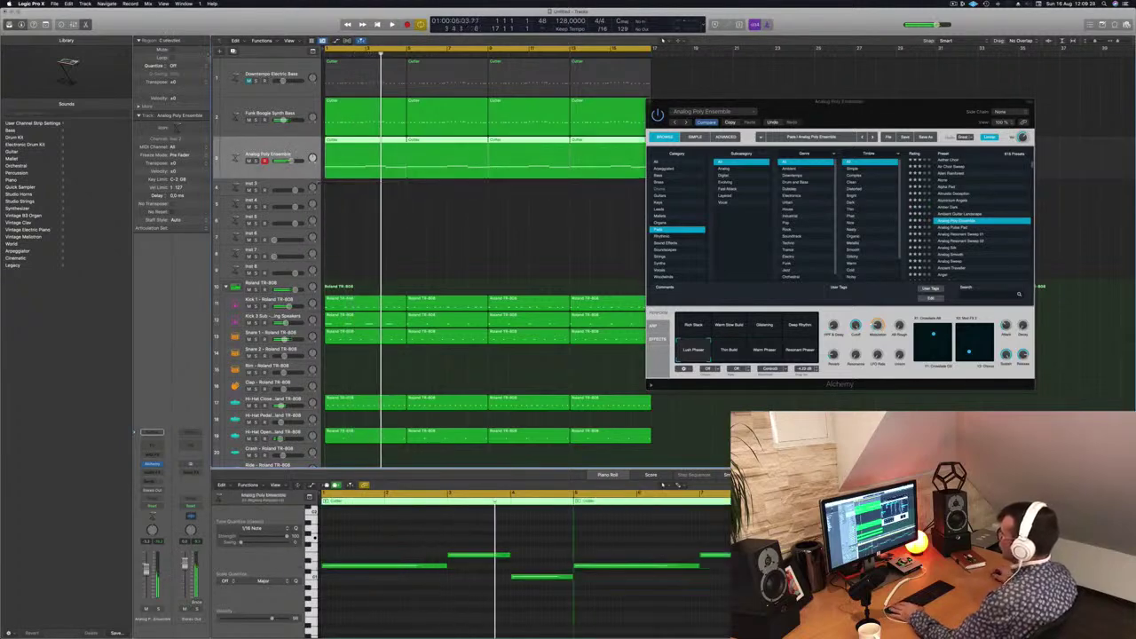
{"action": "key", "text": "super+d"}
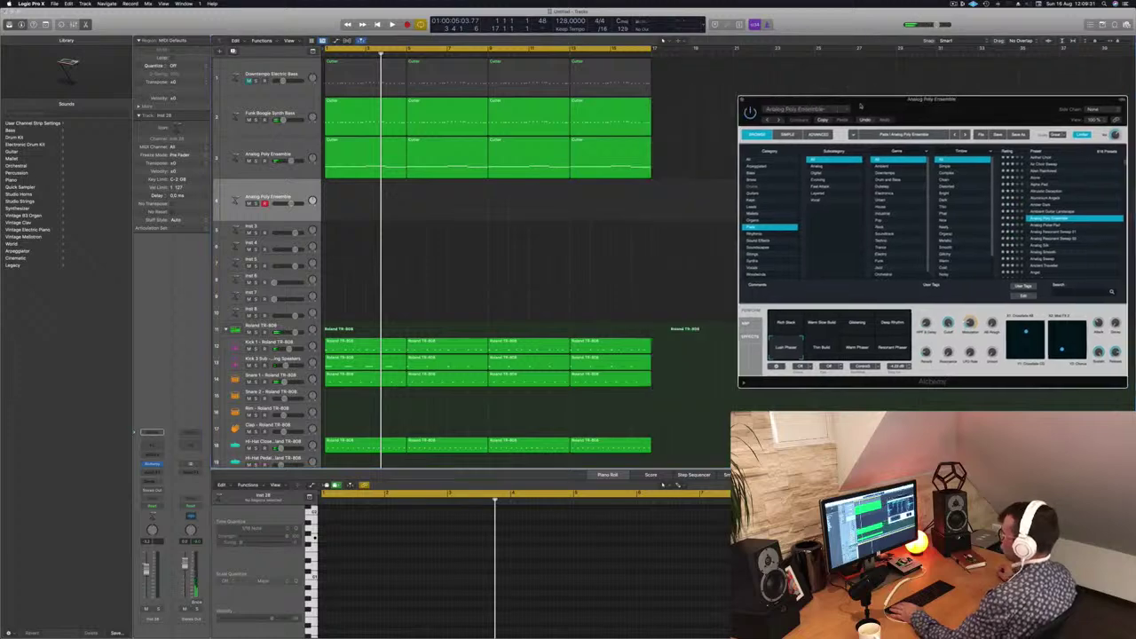
{"action": "left_click", "coordinate": [428, 139]}
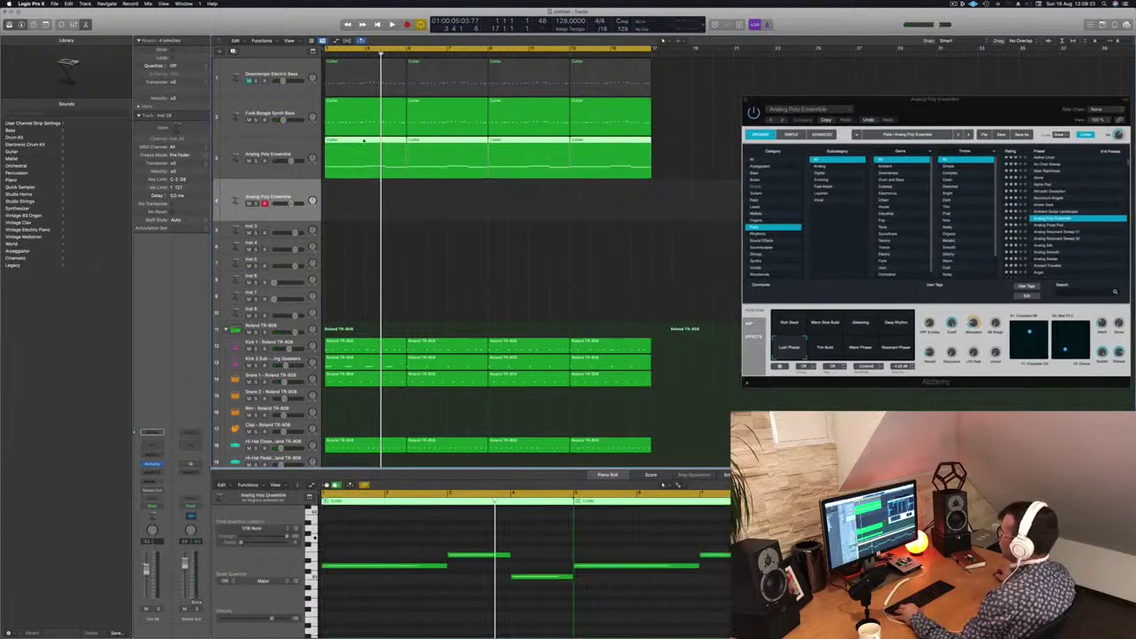
{"action": "left_click_drag", "start_coordinate": [363, 140], "coordinate": [364, 197]}
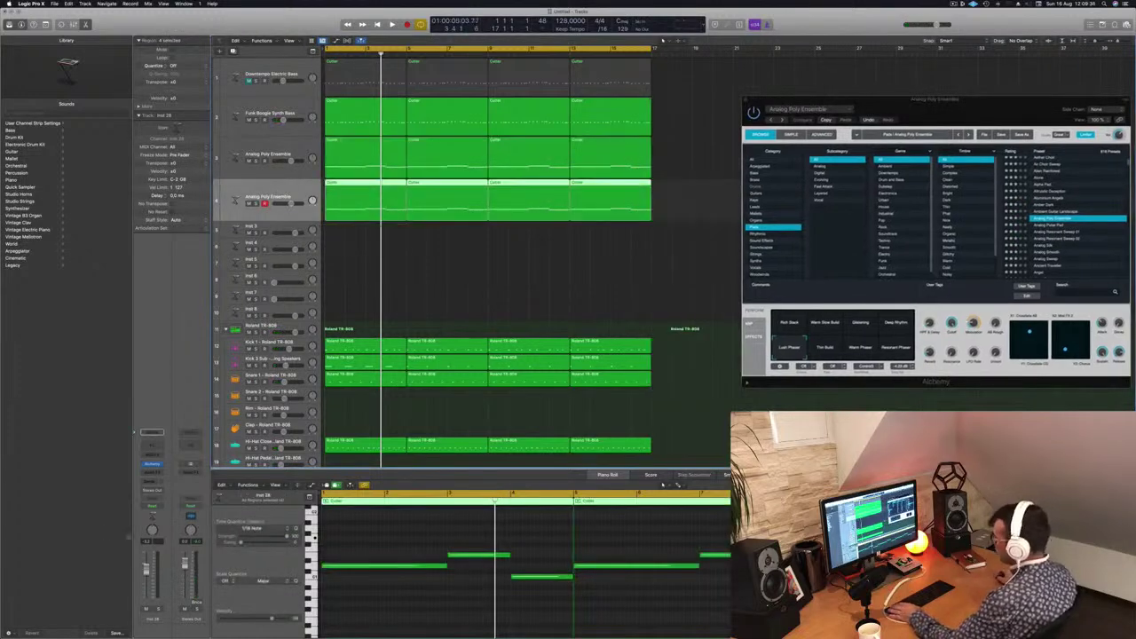
{"action": "left_click", "coordinate": [153, 466]}
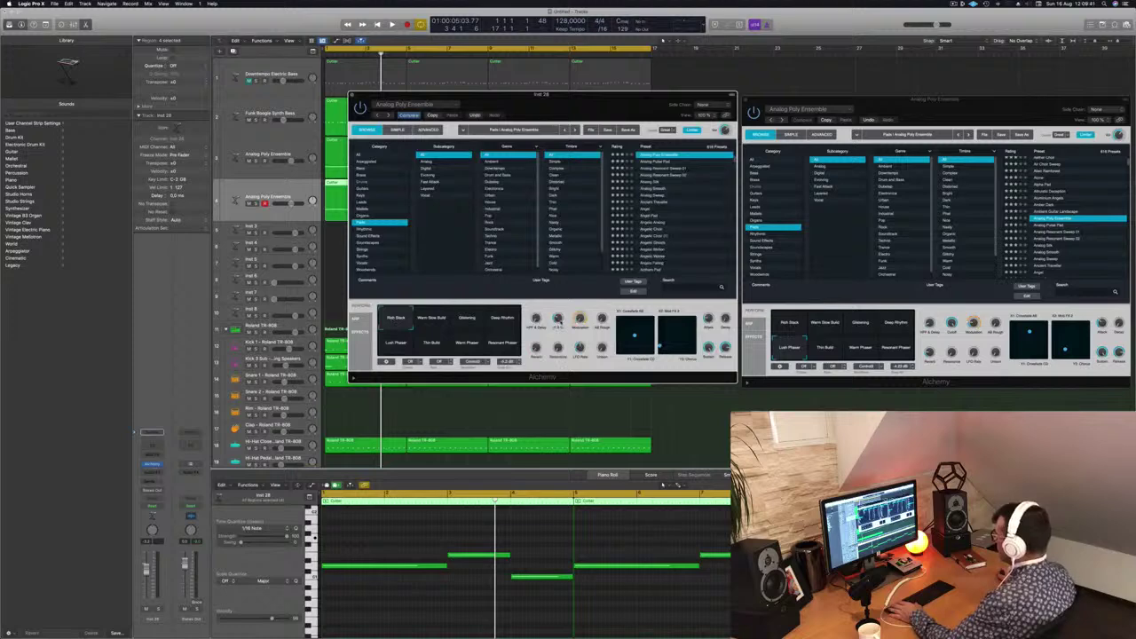
Solo the duplicated Analog Poly Ensemble track during playback, adjust its Alchemy Cutoff, close its plug-in window and unsolo the track
{"action": "key", "text": "space"}
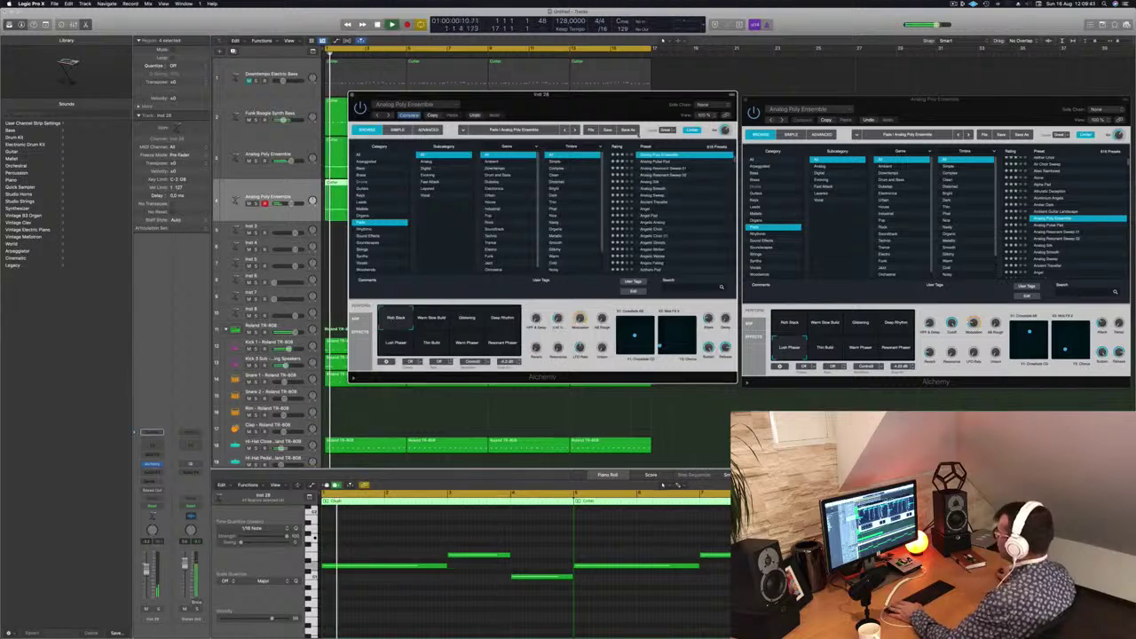
{"action": "left_click_drag", "start_coordinate": [541, 94], "coordinate": [798, 106]}
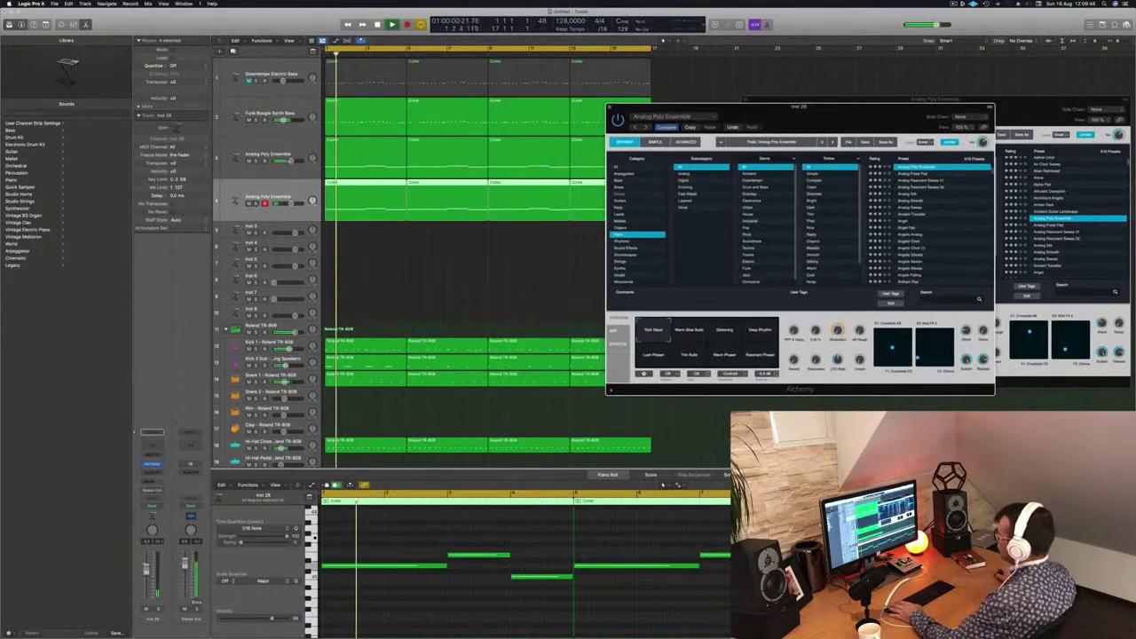
{"action": "key", "text": "s"}
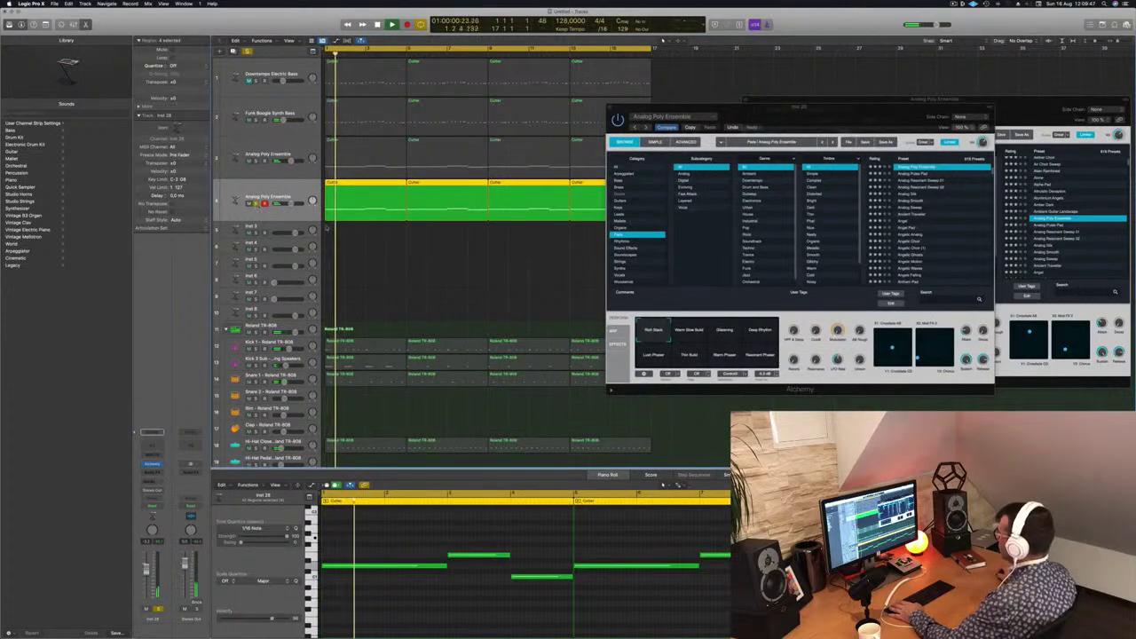
{"action": "left_click", "coordinate": [818, 344]}
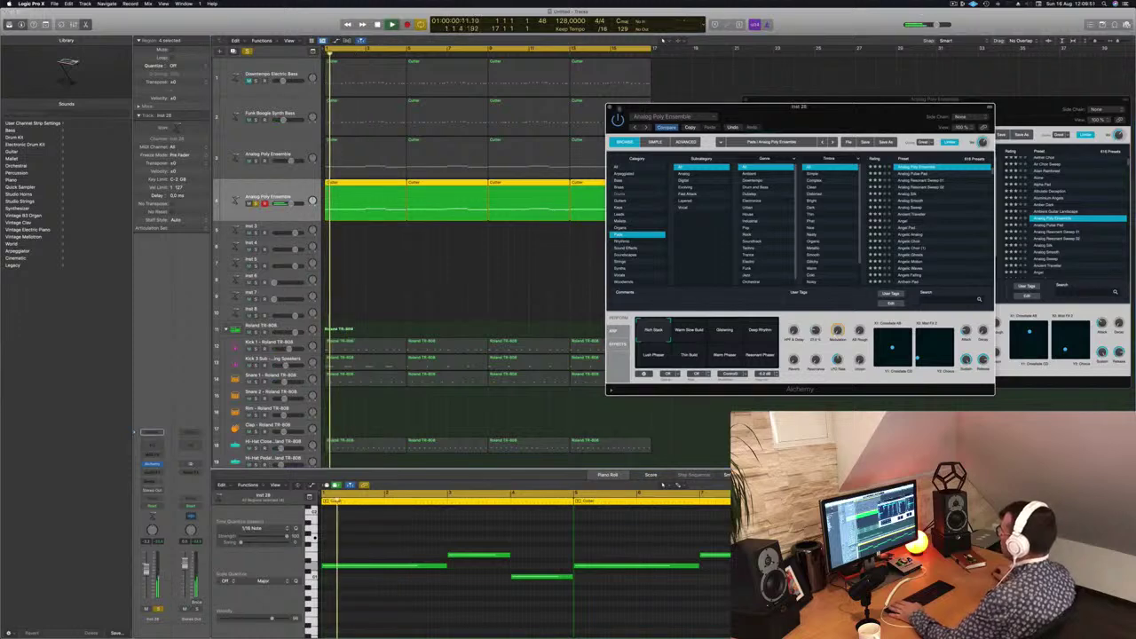
{"action": "left_click_drag", "start_coordinate": [798, 106], "coordinate": [934, 98]}
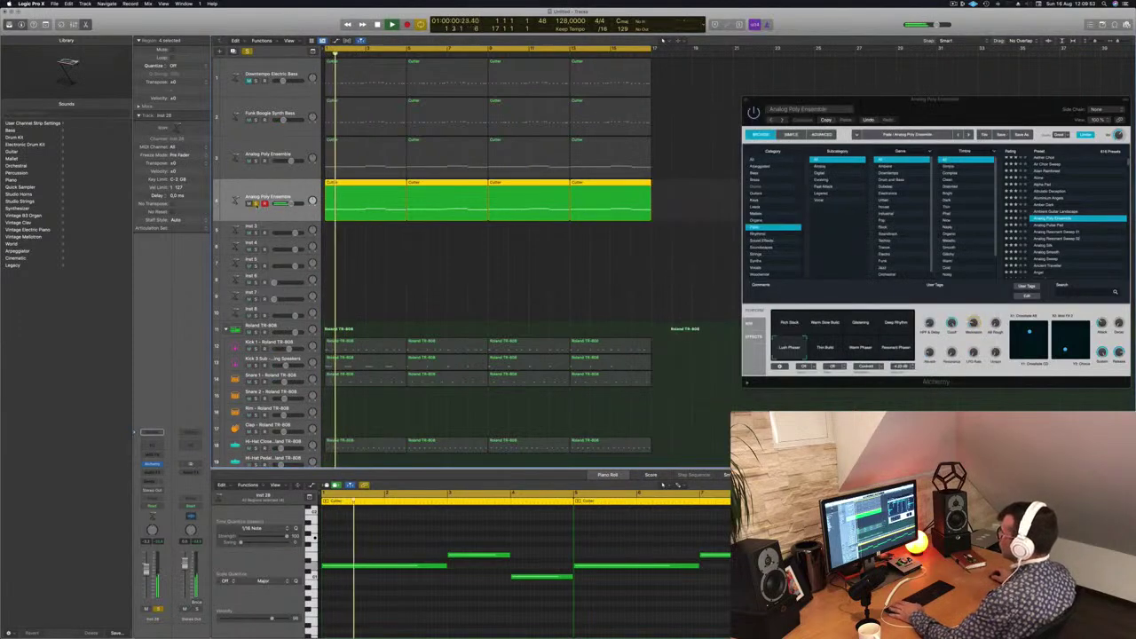
{"action": "key", "text": "s"}
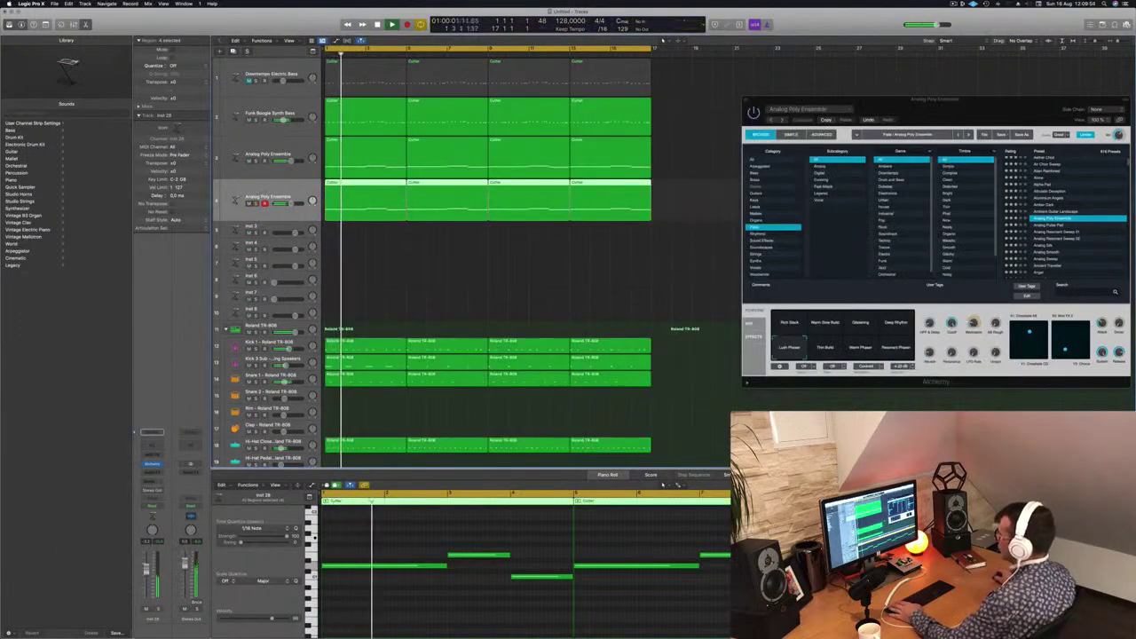
Open Alchemy on the original Analog Poly Ensemble track, with the Musical Typing keyboard also shown
{"action": "key", "text": "Up"}
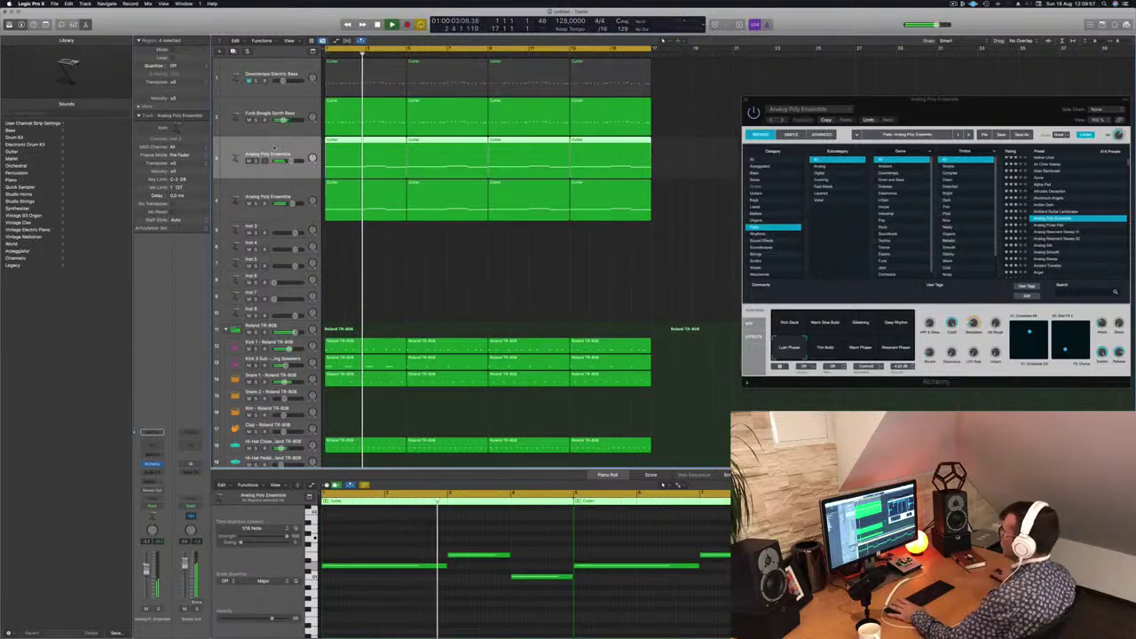
{"action": "key", "text": "super+k"}
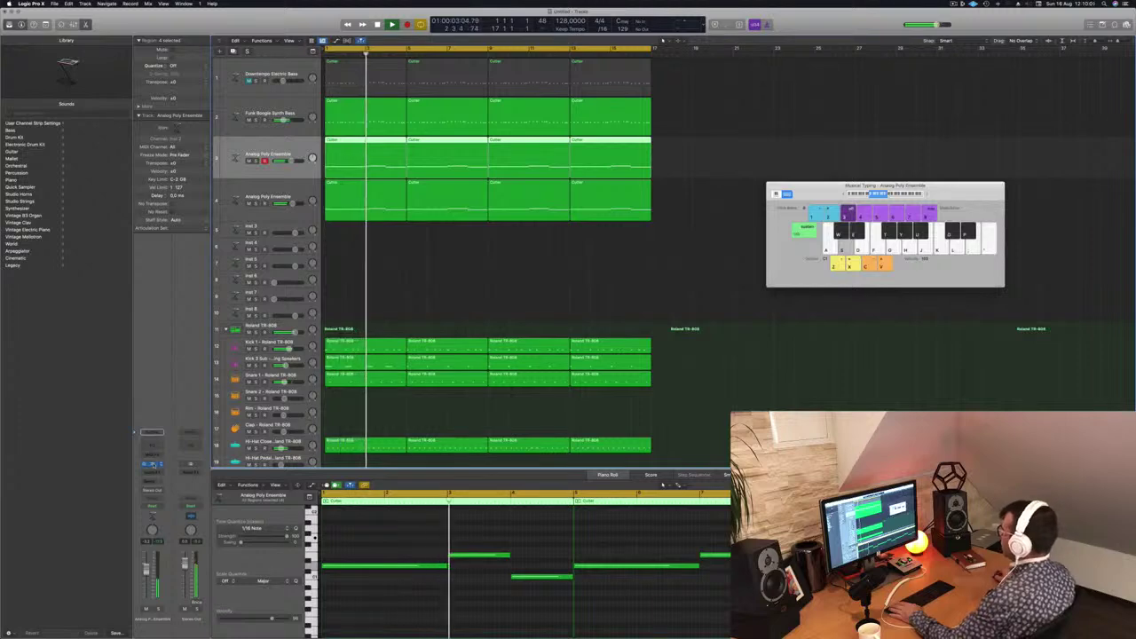
{"action": "key", "text": "super+k"}
{"action": "key", "text": "super+k"}
{"action": "left_click_drag", "start_coordinate": [939, 108], "coordinate": [612, 192]}
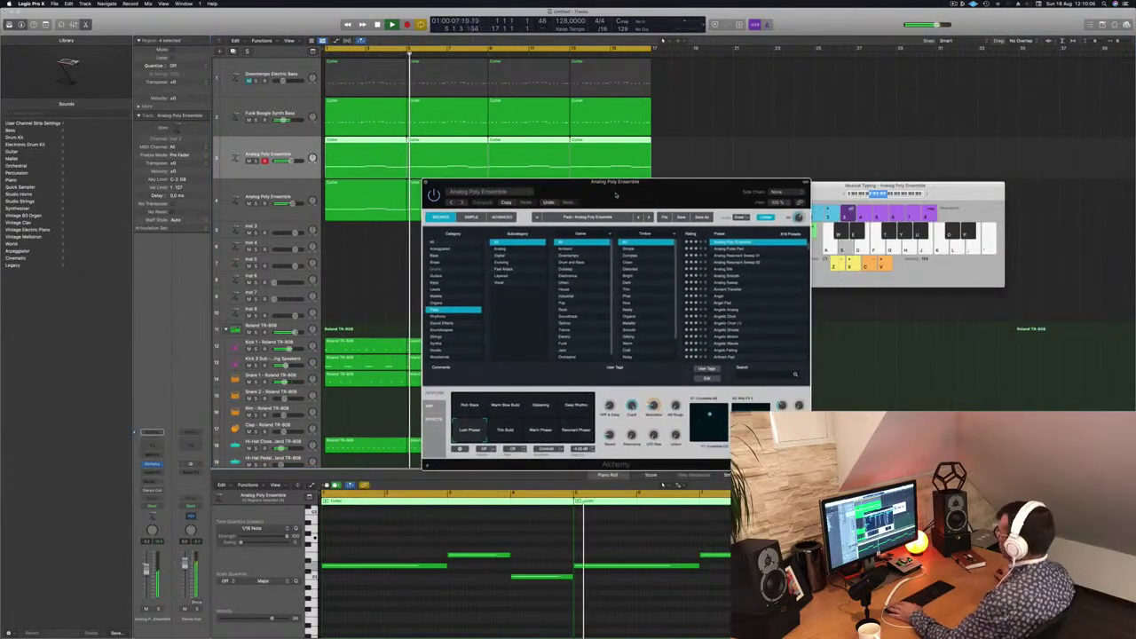
{"action": "left_click_drag", "start_coordinate": [622, 192], "coordinate": [614, 189]}
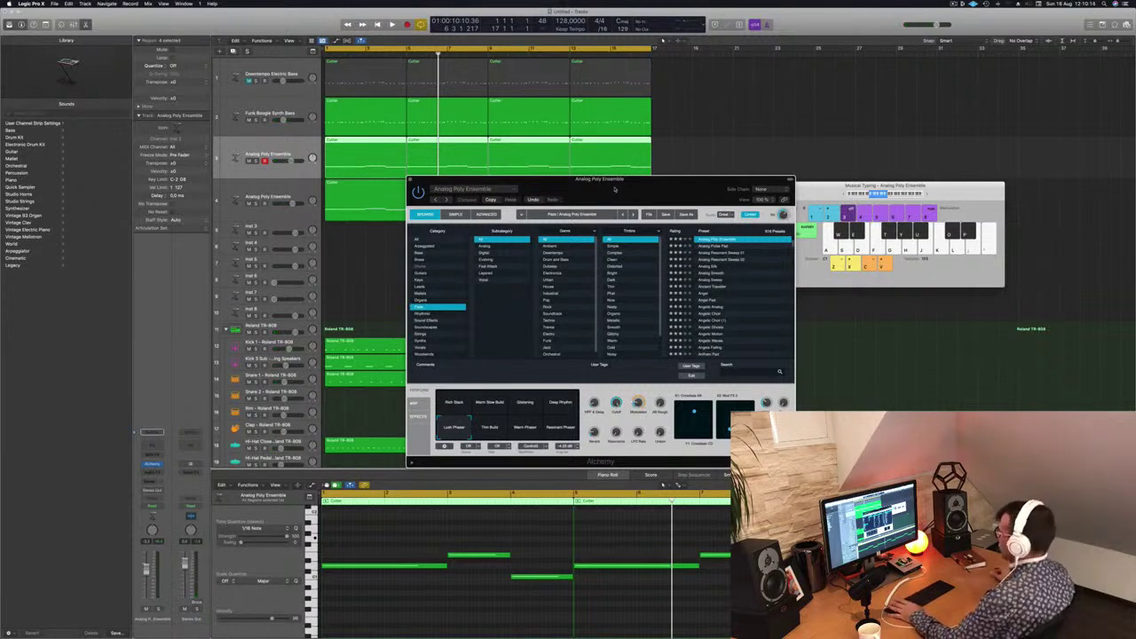
Audition the original pad's performance variations from the loop start and settle on a blend between Thin Build and Warm Phaser
{"action": "key", "text": "Return"}
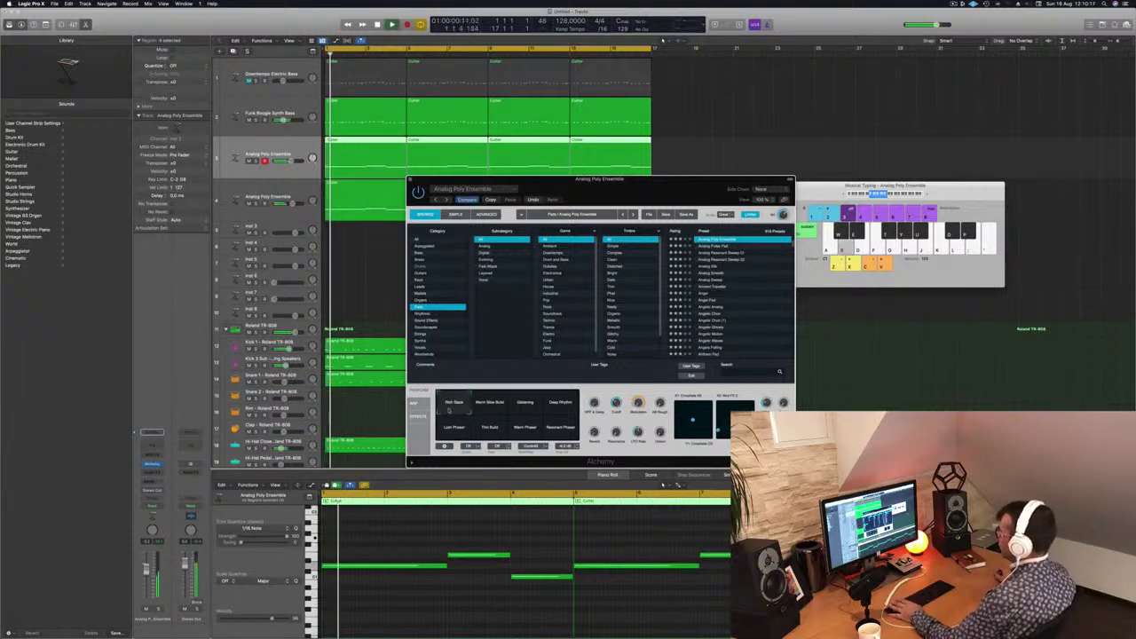
{"action": "left_click", "coordinate": [489, 405]}
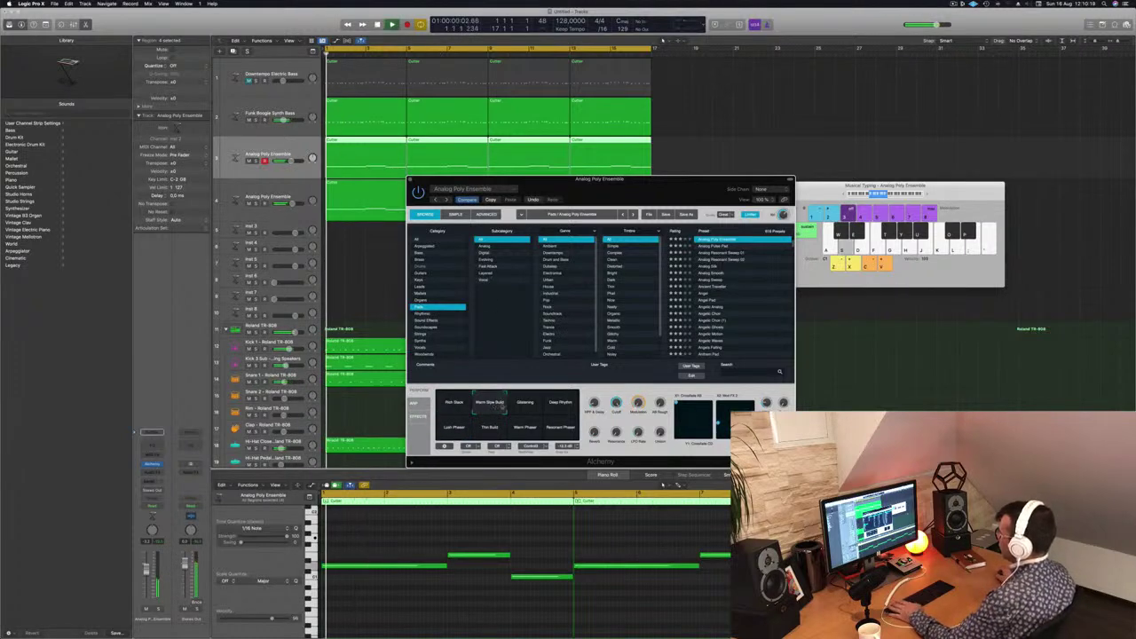
{"action": "left_click", "coordinate": [525, 404]}
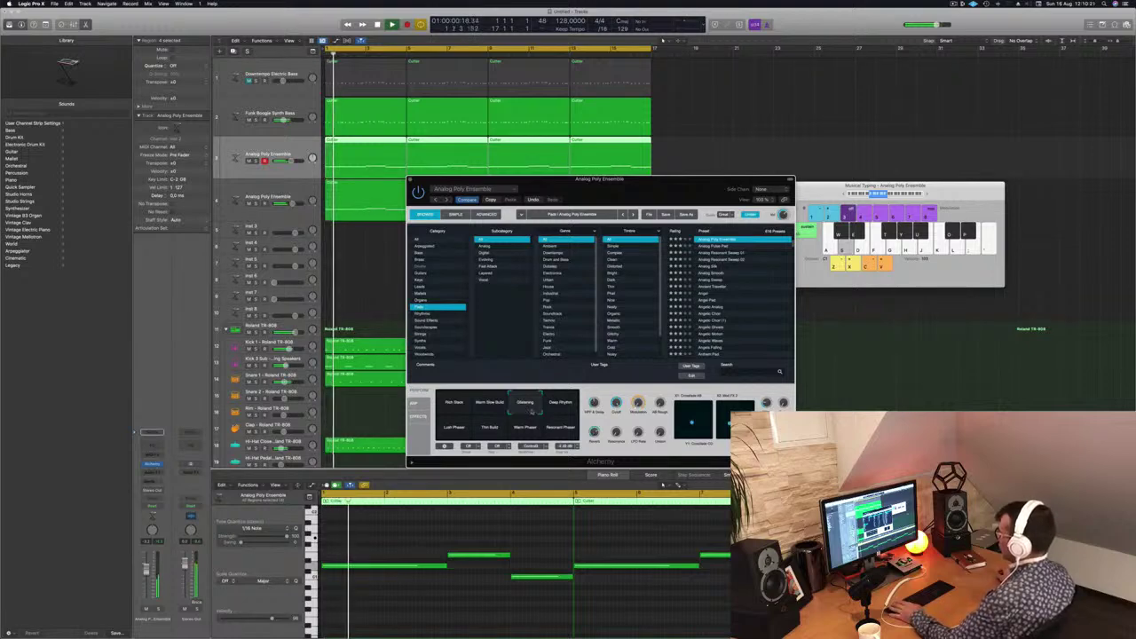
{"action": "left_click", "coordinate": [561, 405]}
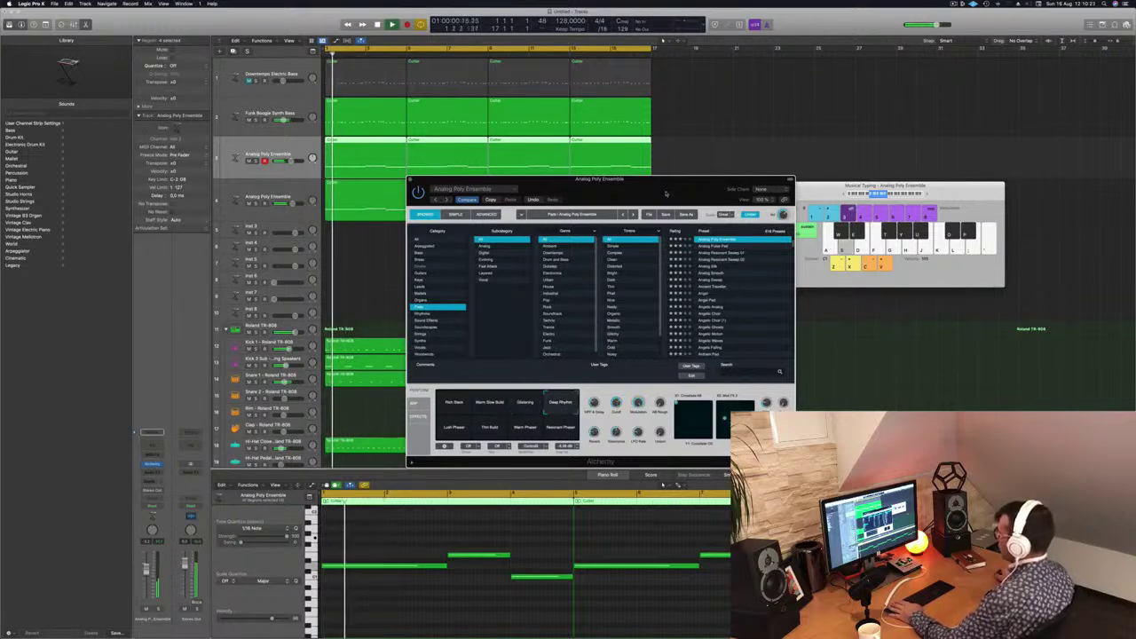
{"action": "left_click_drag", "start_coordinate": [672, 199], "coordinate": [802, 167]}
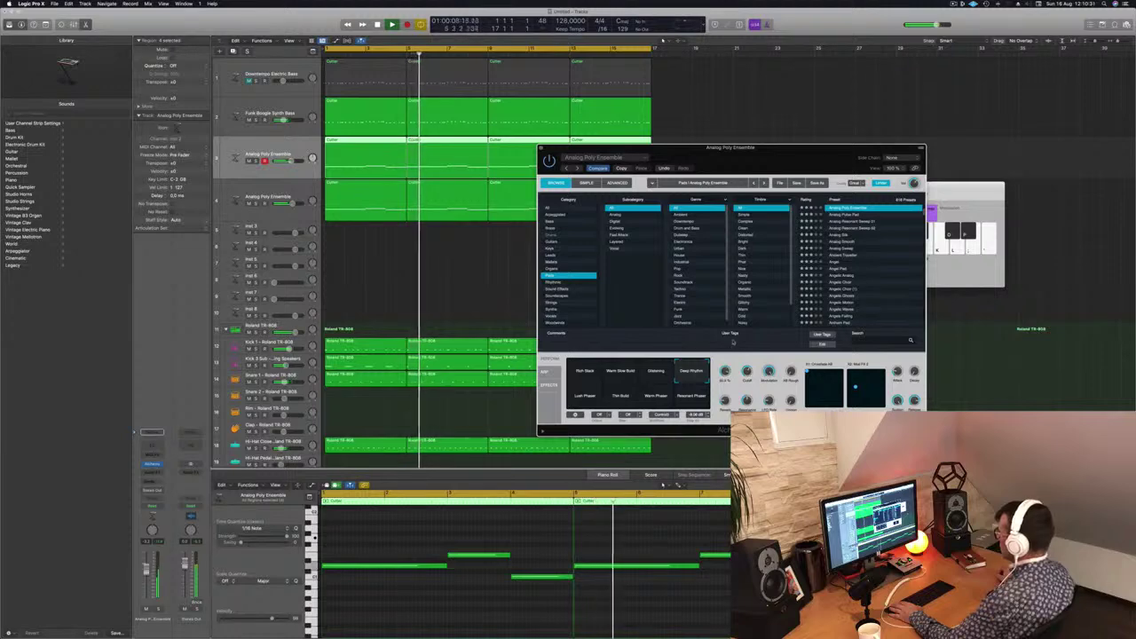
{"action": "key", "text": "Return"}
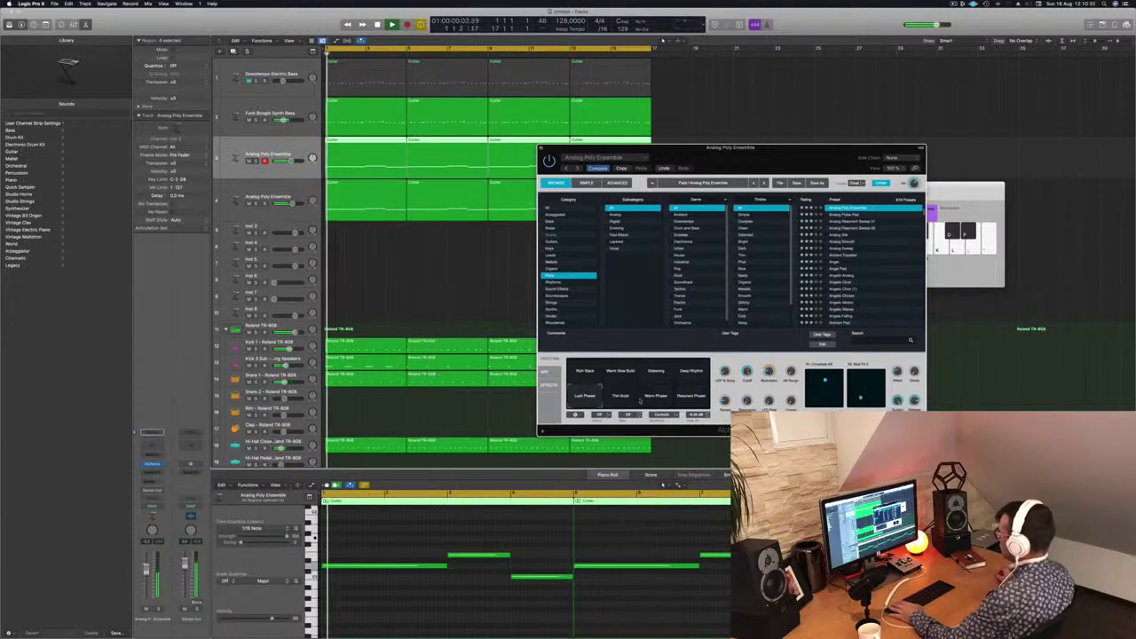
{"action": "key", "text": "Return"}
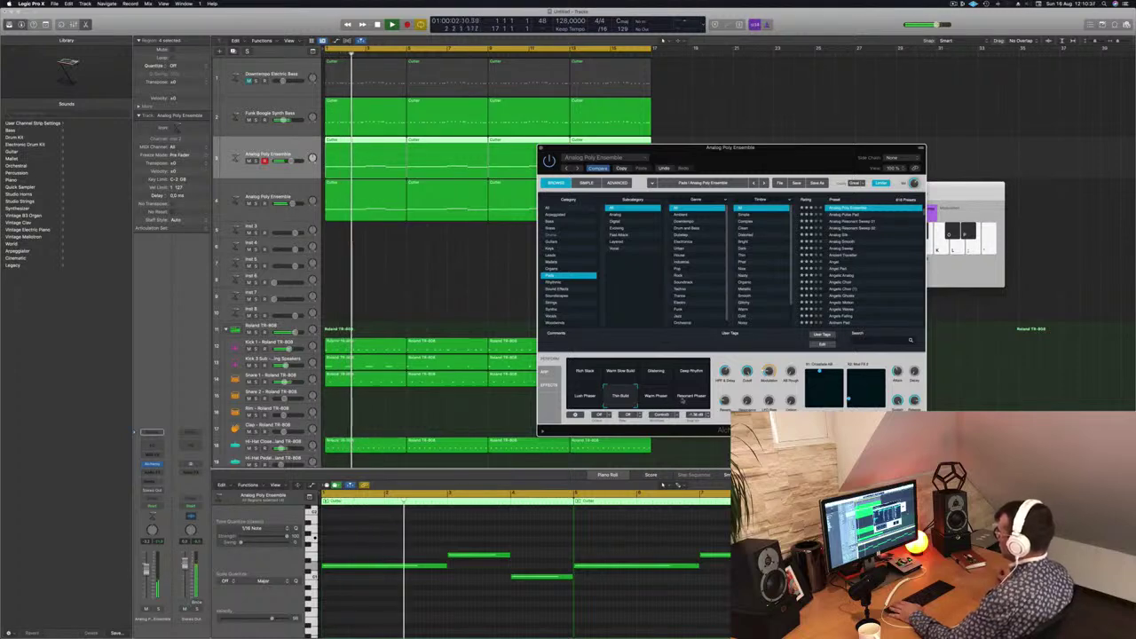
{"action": "left_click", "coordinate": [682, 398]}
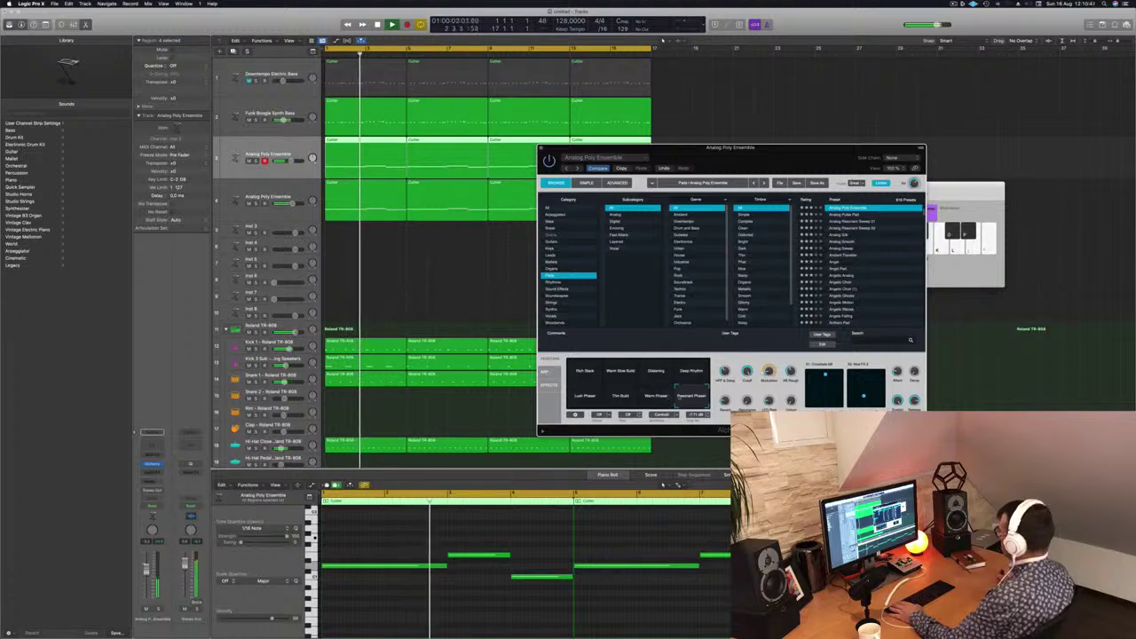
{"action": "left_click", "coordinate": [697, 397]}
{"action": "left_click", "coordinate": [673, 399]}
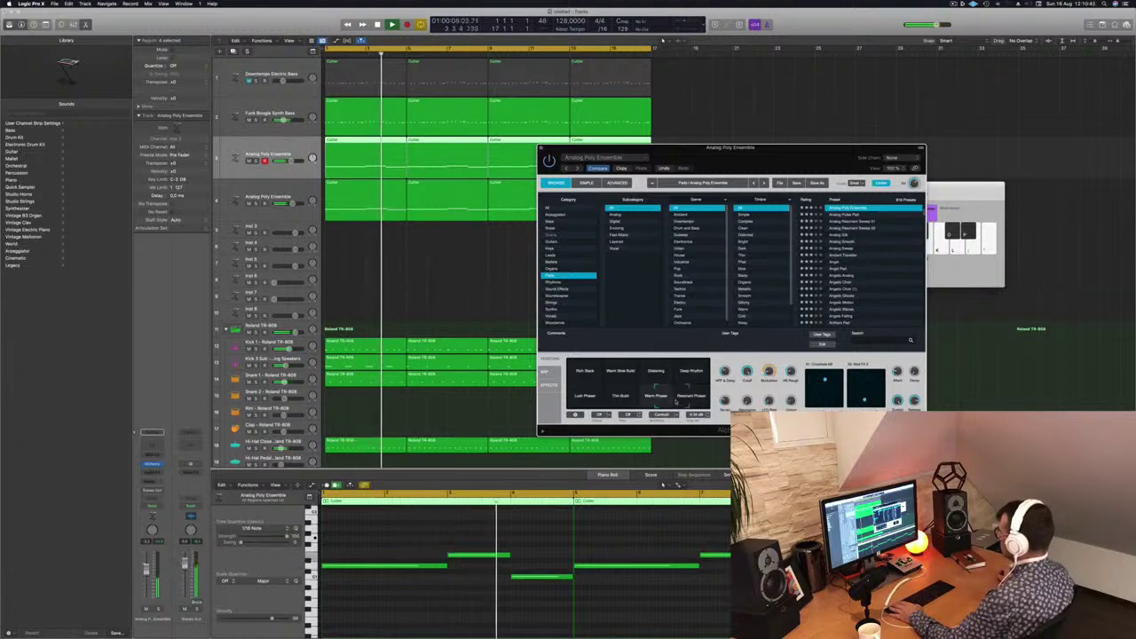
{"action": "left_click", "coordinate": [632, 399]}
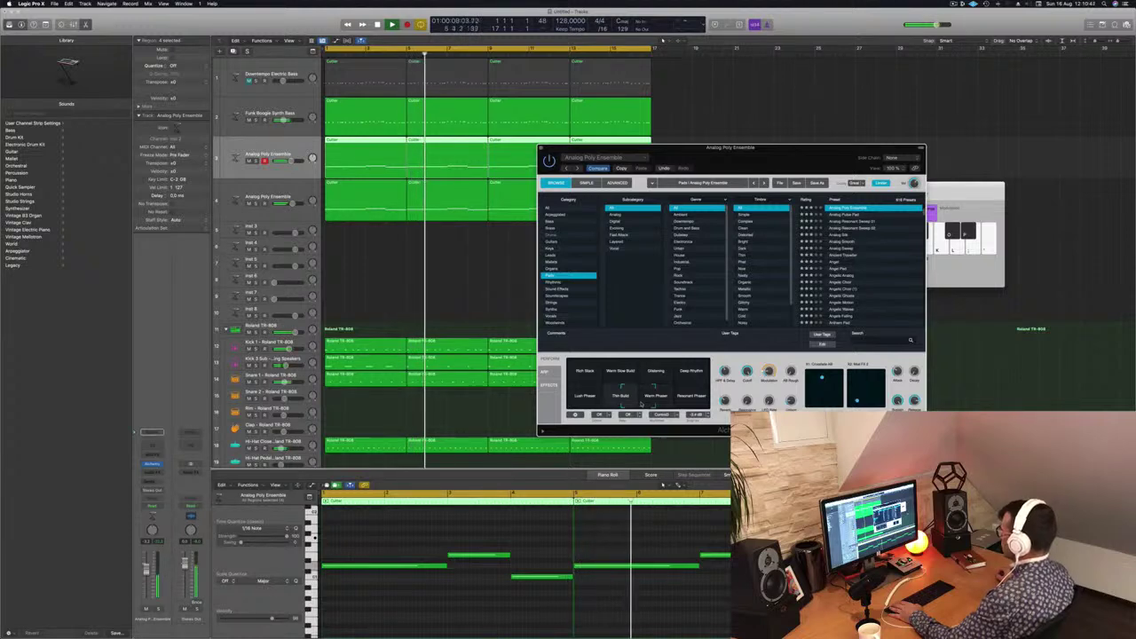
{"action": "left_click_drag", "start_coordinate": [704, 156], "coordinate": [673, 164]}
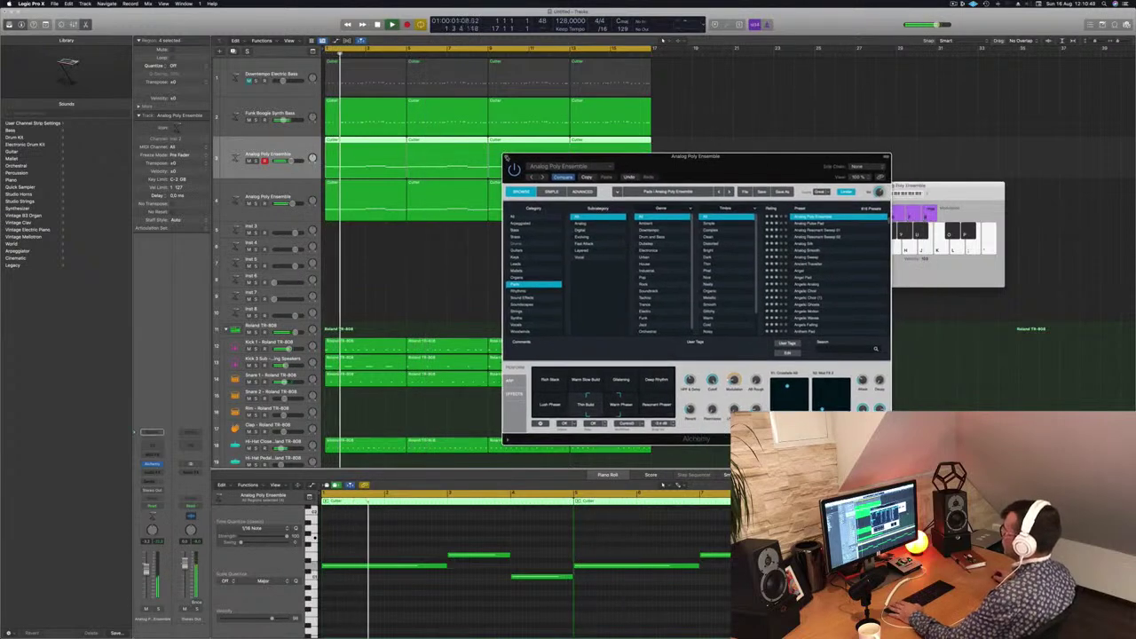
Add a Channel EQ to the original Analog Poly Ensemble track with a 12 dB/Oct low cut at 250 Hz
{"action": "key", "text": "v"}
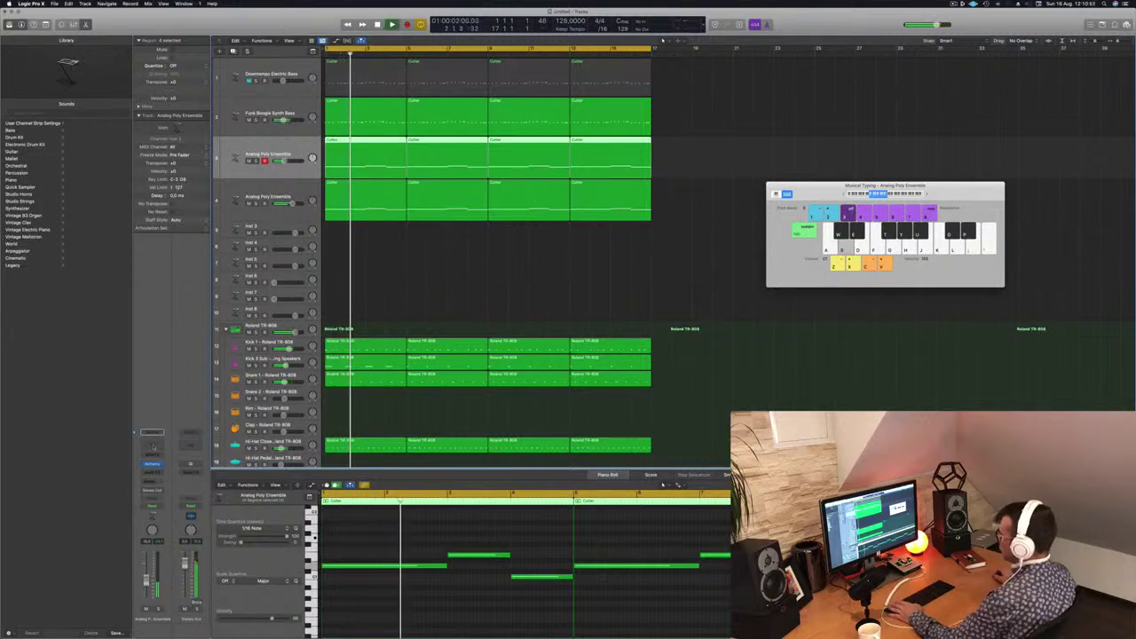
{"action": "left_click", "coordinate": [151, 446]}
{"action": "left_click", "coordinate": [398, 133]}
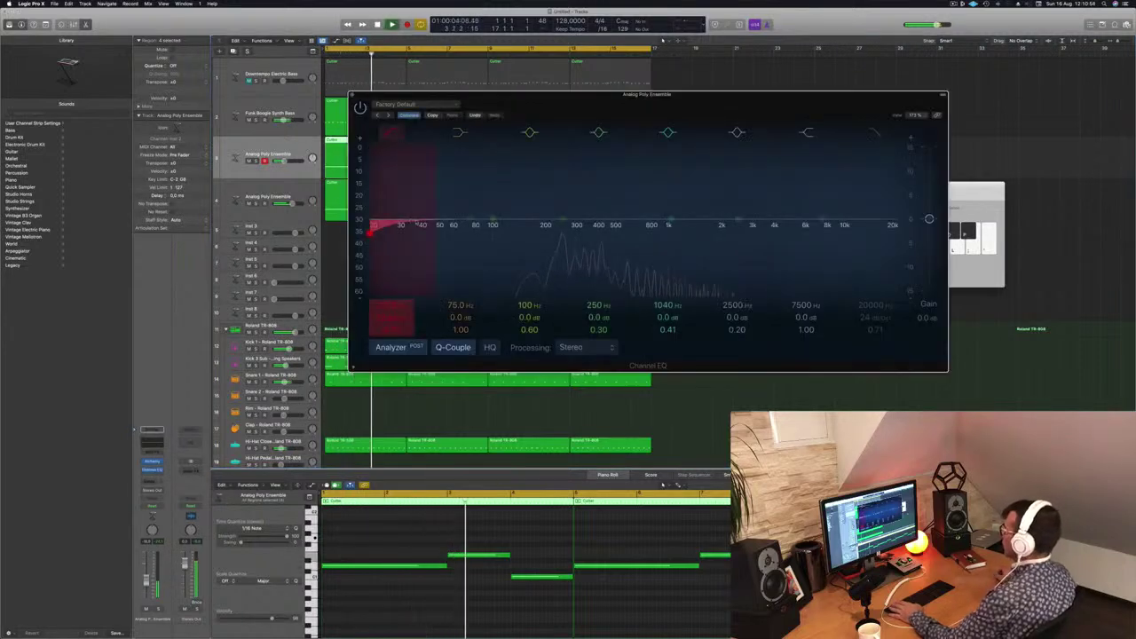
{"action": "left_click_drag", "start_coordinate": [371, 229], "coordinate": [555, 233]}
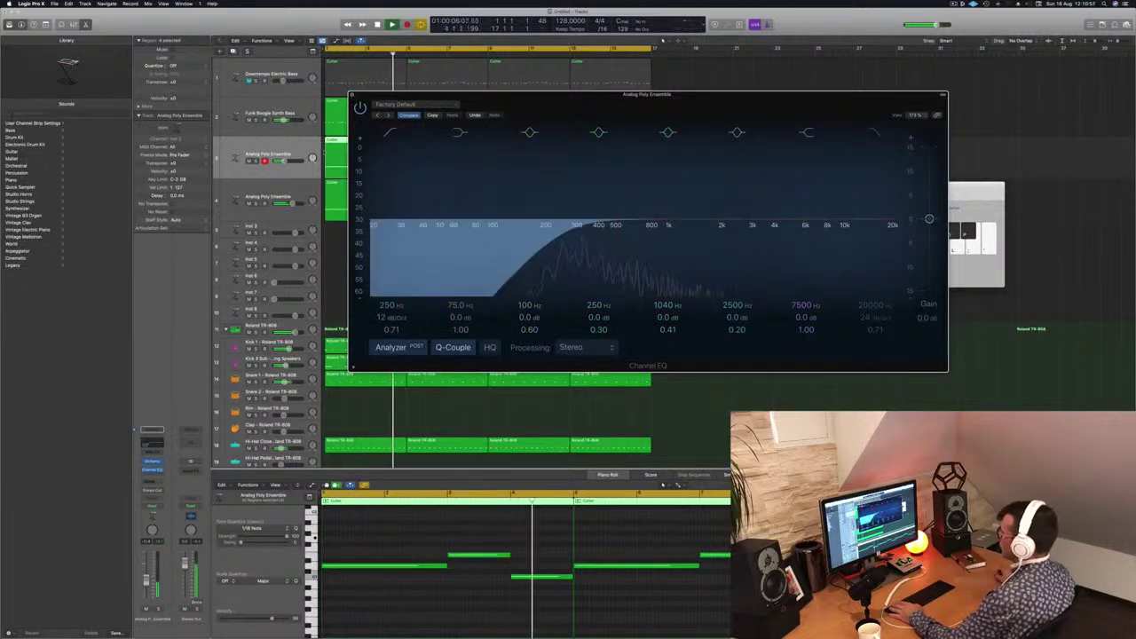
{"action": "key", "text": "super+w"}
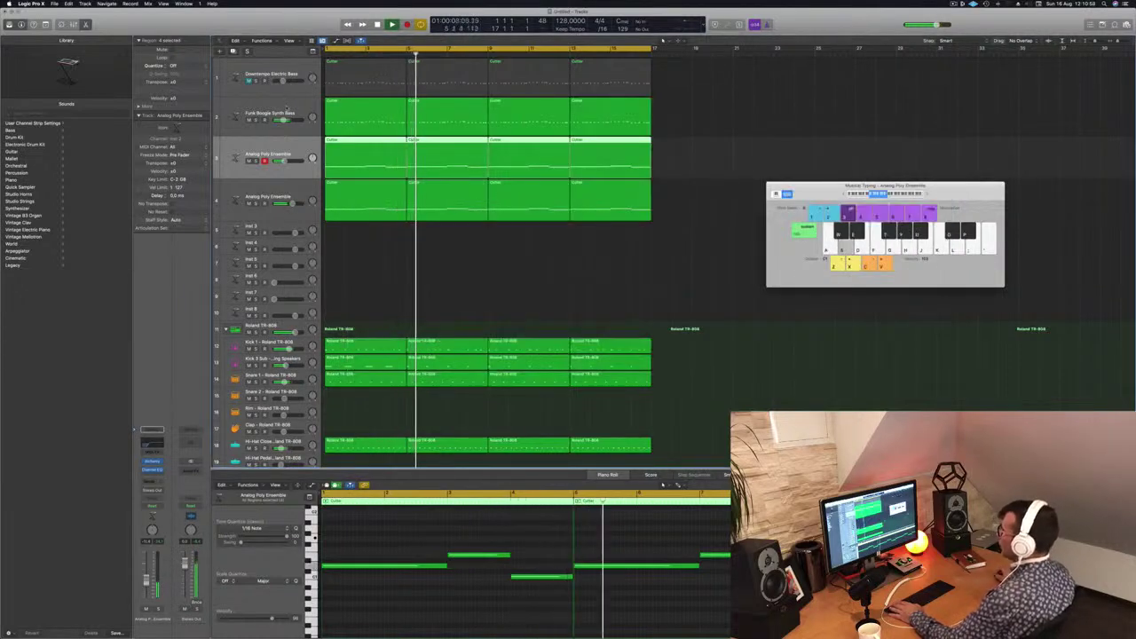
Play from the loop start and open Alchemy on the Funk Boogie Synth Bass track
{"action": "left_click", "coordinate": [286, 109]}
{"action": "key", "text": "Return"}
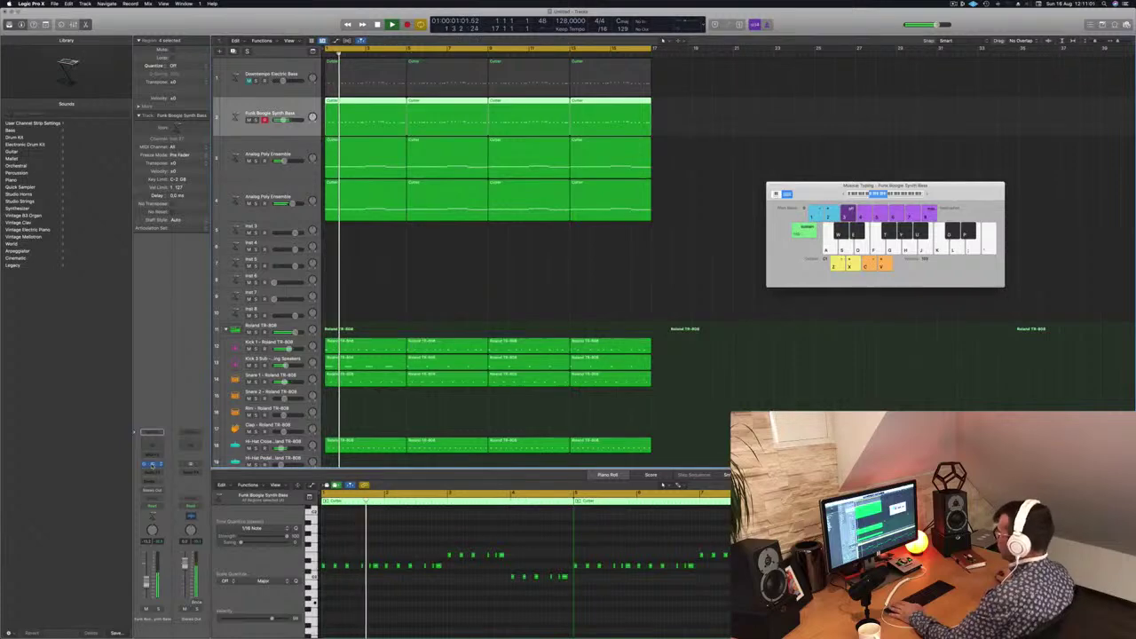
{"action": "left_click", "coordinate": [152, 463]}
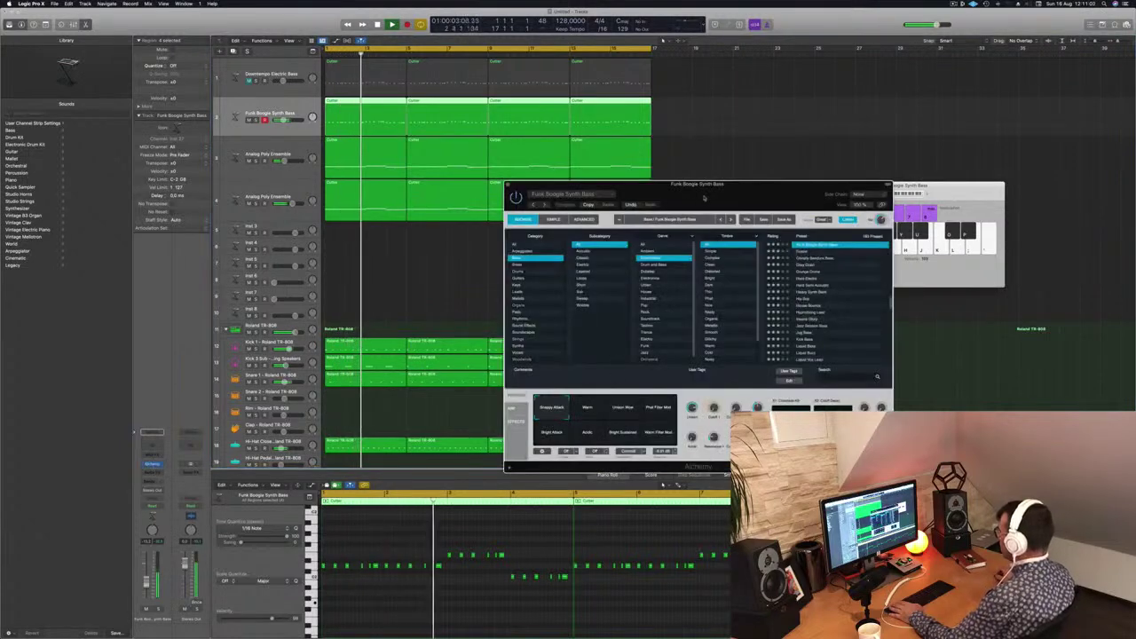
{"action": "left_click_drag", "start_coordinate": [704, 197], "coordinate": [632, 200]}
Audition the Funk Boogie Synth Bass variations, including Warm, Phat Filter Mod and Snappy Attack, during playback and choose Bright Attack
{"action": "left_click", "coordinate": [516, 411]}
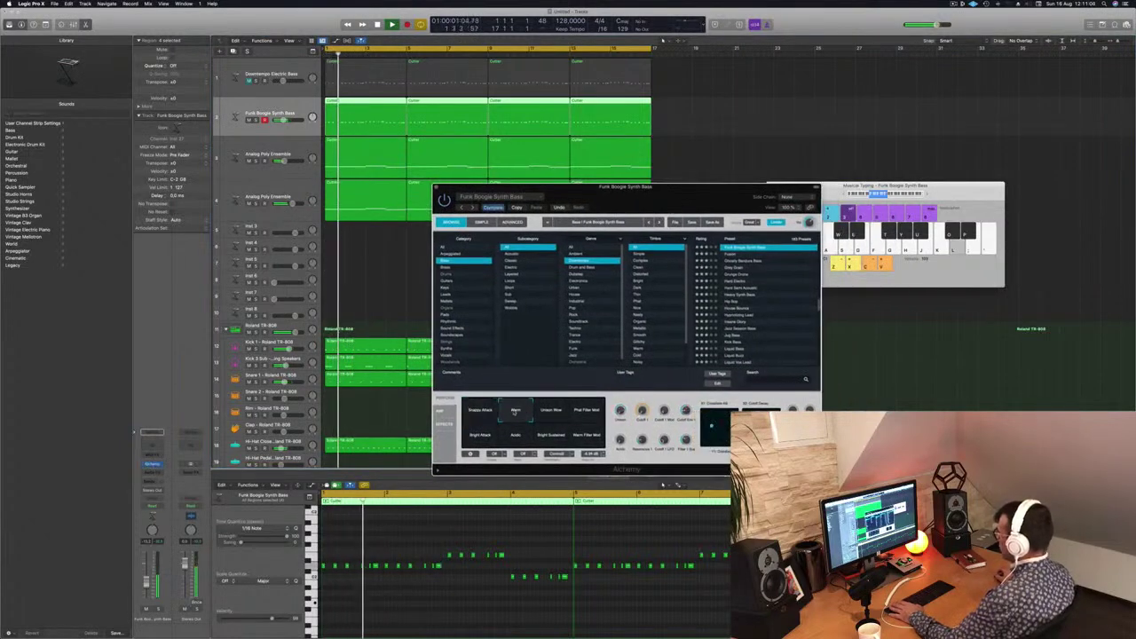
{"action": "left_click", "coordinate": [550, 411]}
{"action": "left_click", "coordinate": [586, 411]}
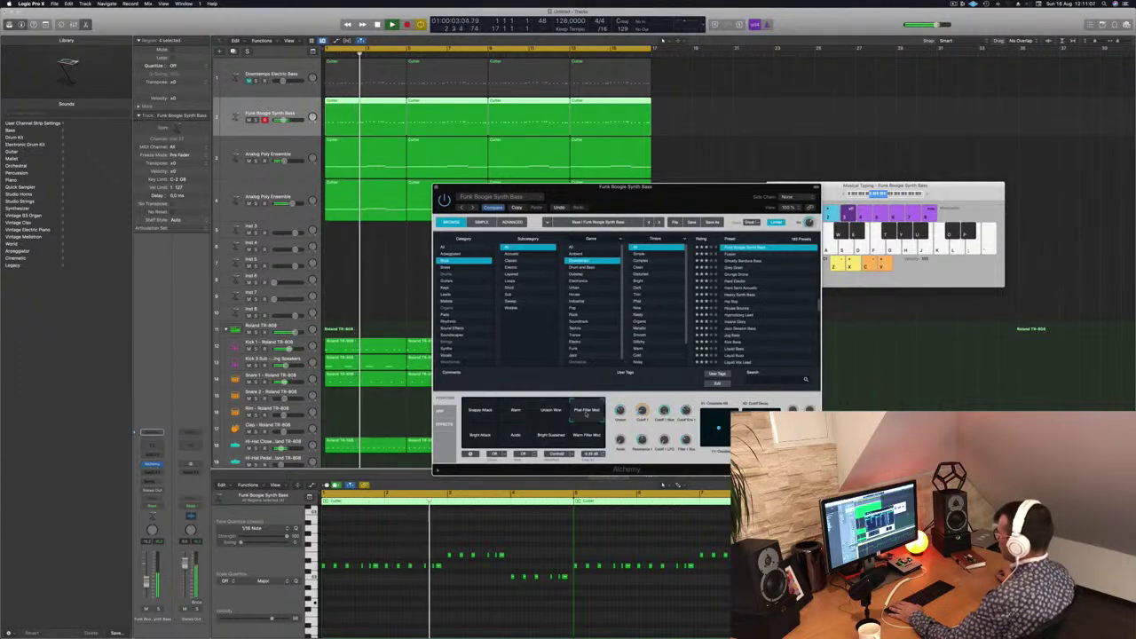
{"action": "left_click", "coordinate": [586, 435]}
{"action": "left_click", "coordinate": [550, 435]}
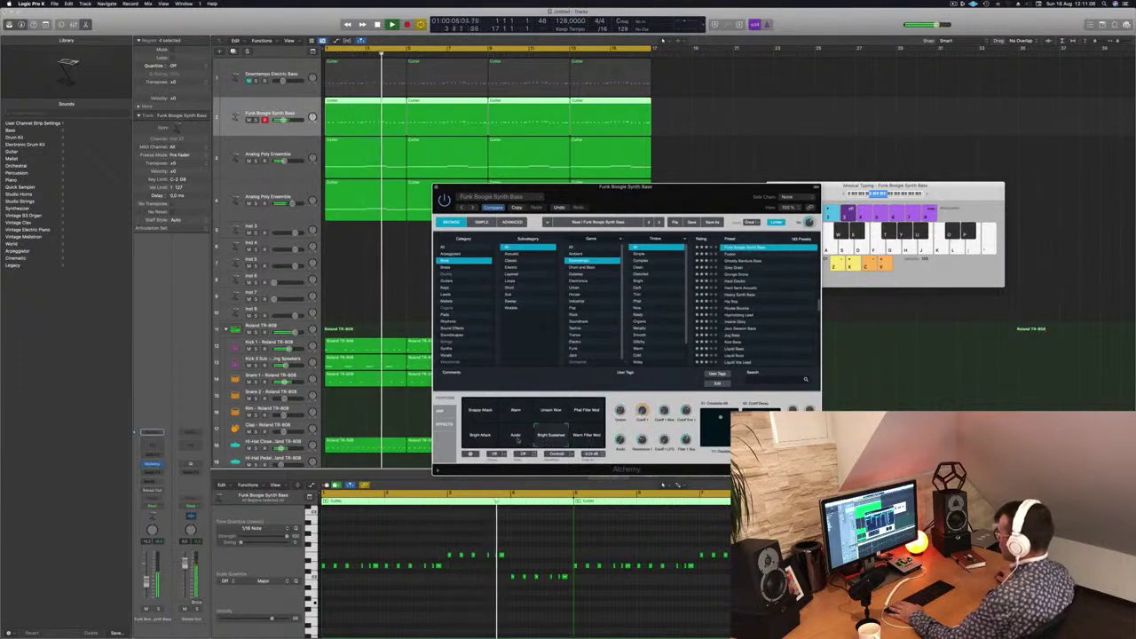
{"action": "left_click", "coordinate": [480, 435]}
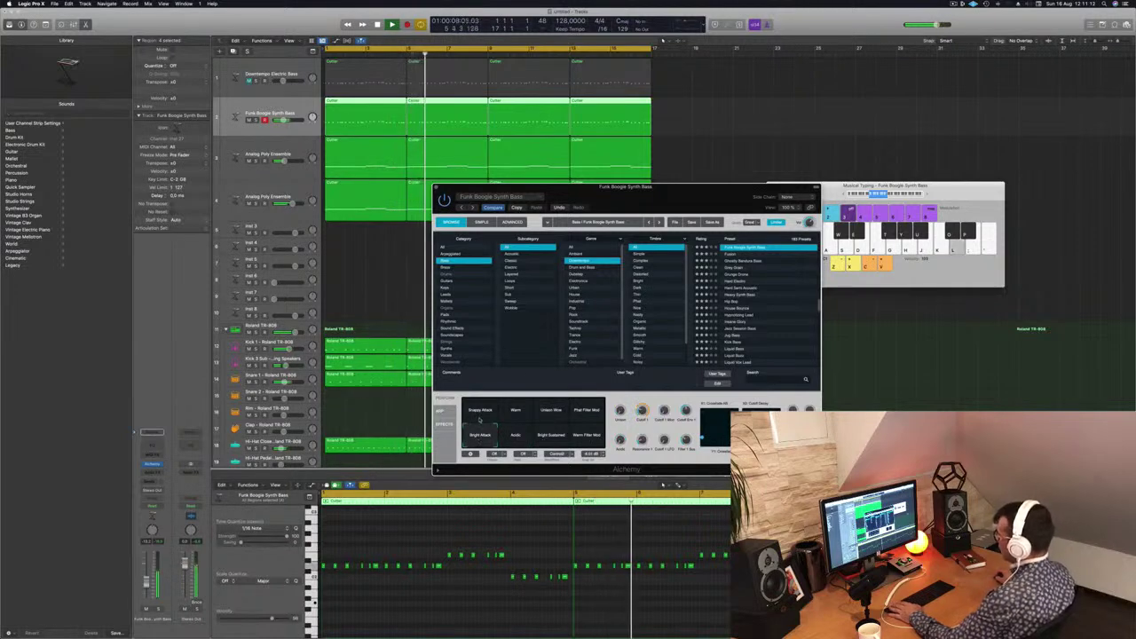
{"action": "left_click", "coordinate": [479, 420]}
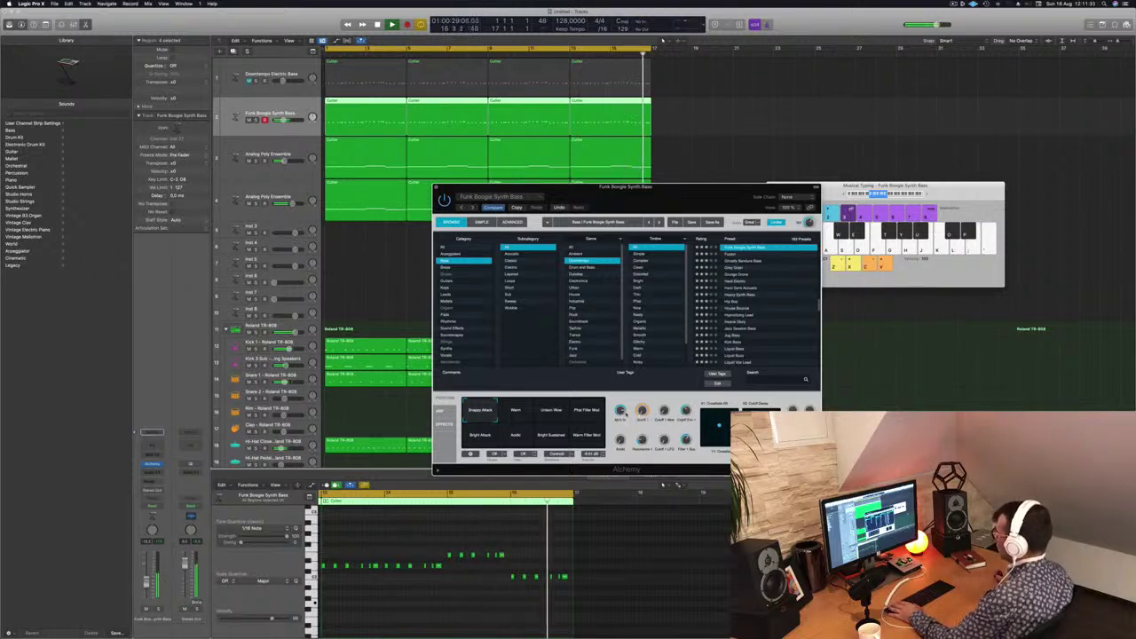
{"action": "left_click_drag", "start_coordinate": [459, 199], "coordinate": [397, 229]}
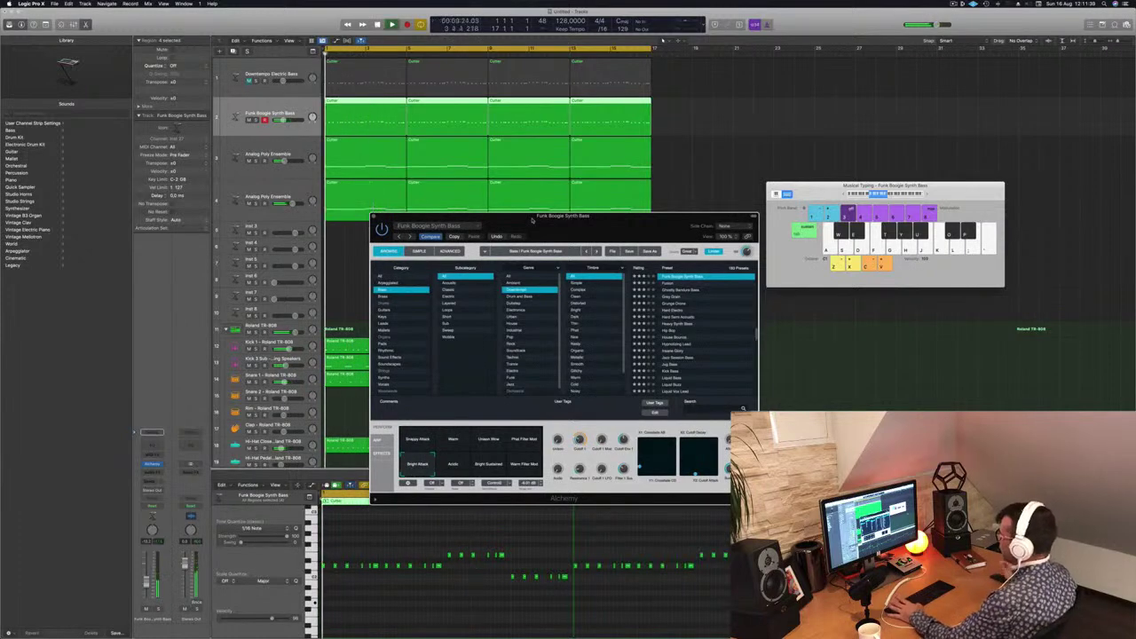
{"action": "left_click_drag", "start_coordinate": [551, 220], "coordinate": [640, 187]}
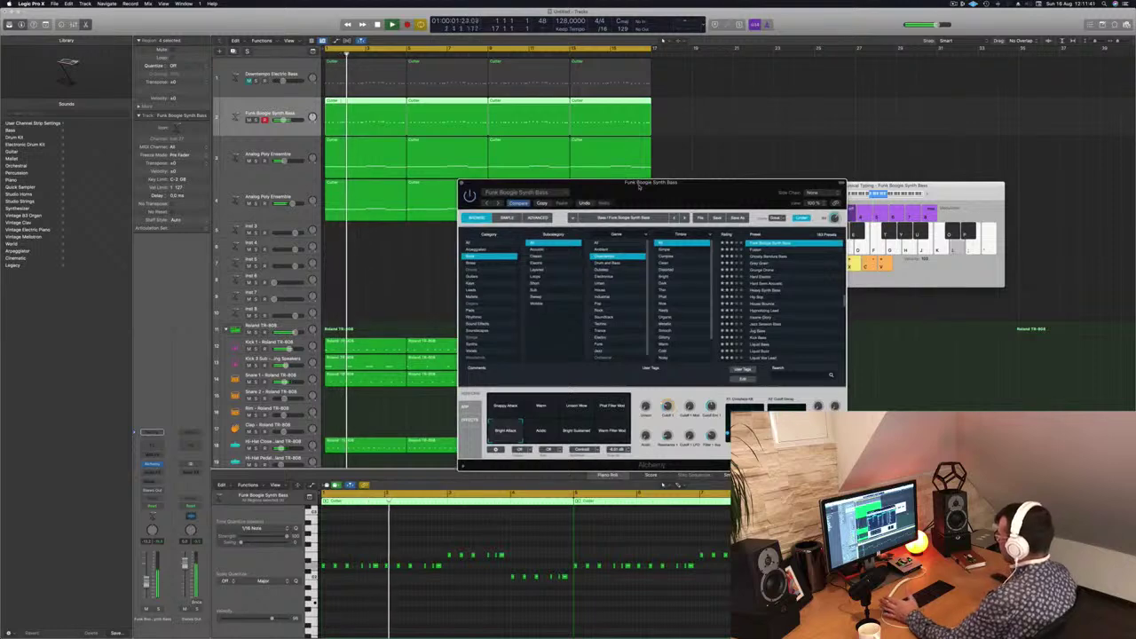
{"action": "key", "text": "space"}
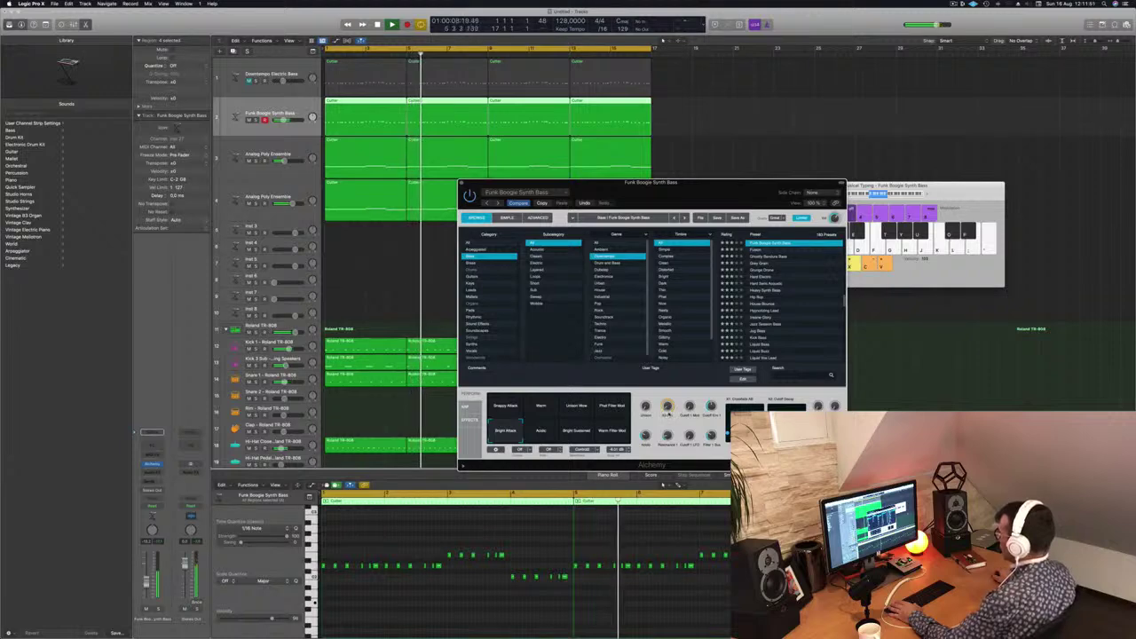
Replay the groove from the loop start and close the Funk Boogie Synth Bass Alchemy window
{"action": "key", "text": "Return"}
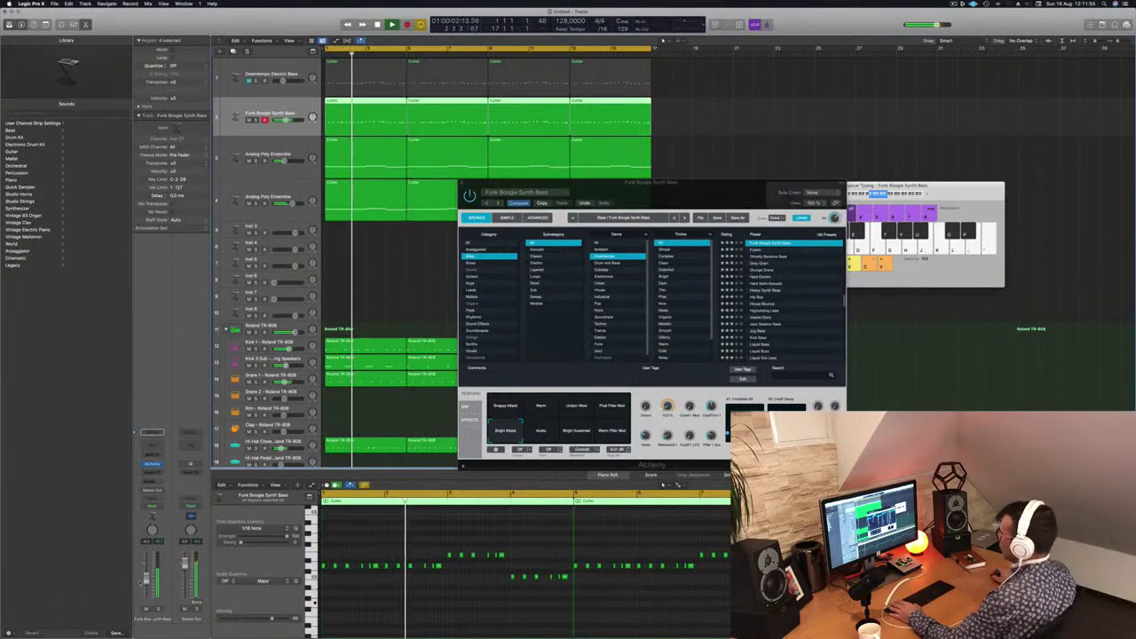
{"action": "left_click_drag", "start_coordinate": [706, 199], "coordinate": [700, 200]}
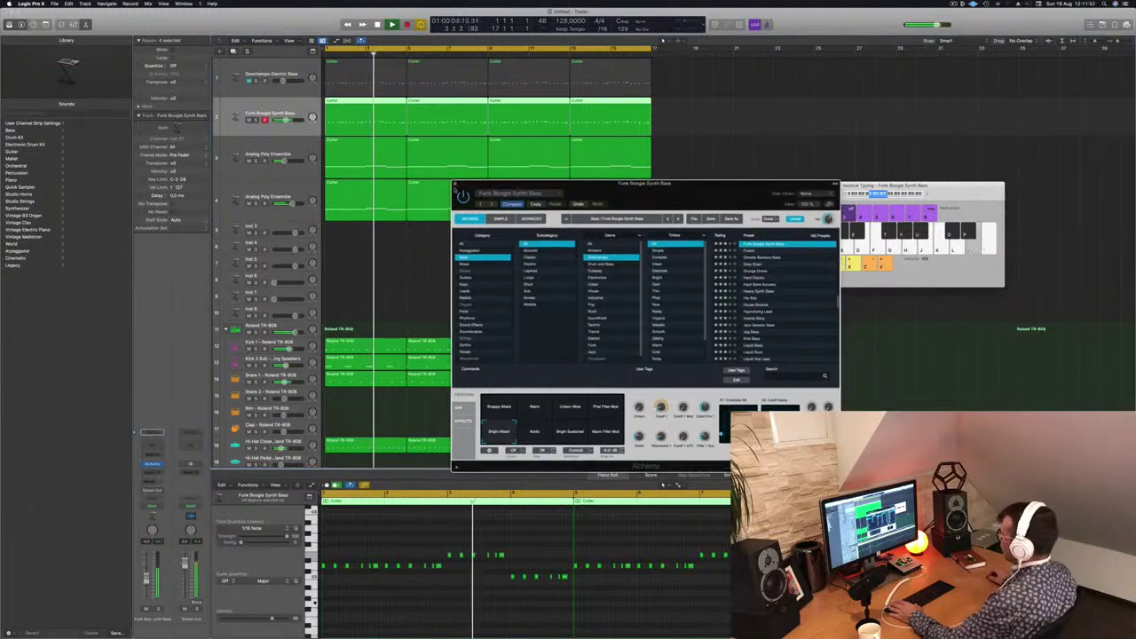
{"action": "key", "text": "super+w"}
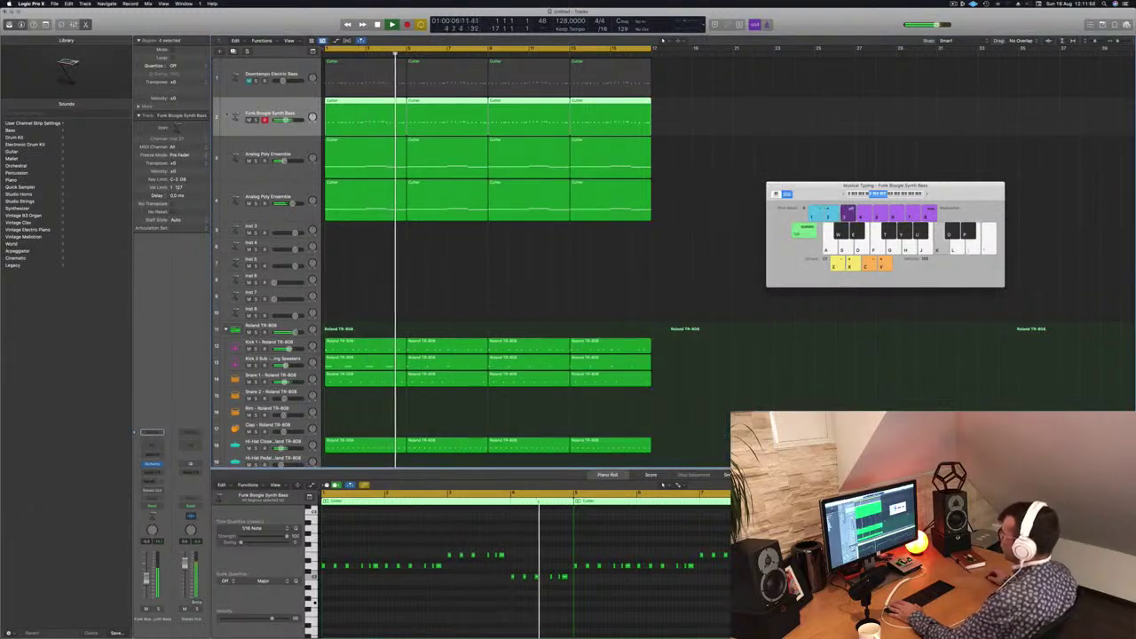
Restart playback from the loop start and open the bus choices for a new send on the Funk Boogie Synth Bass channel
{"action": "key", "text": "Return"}
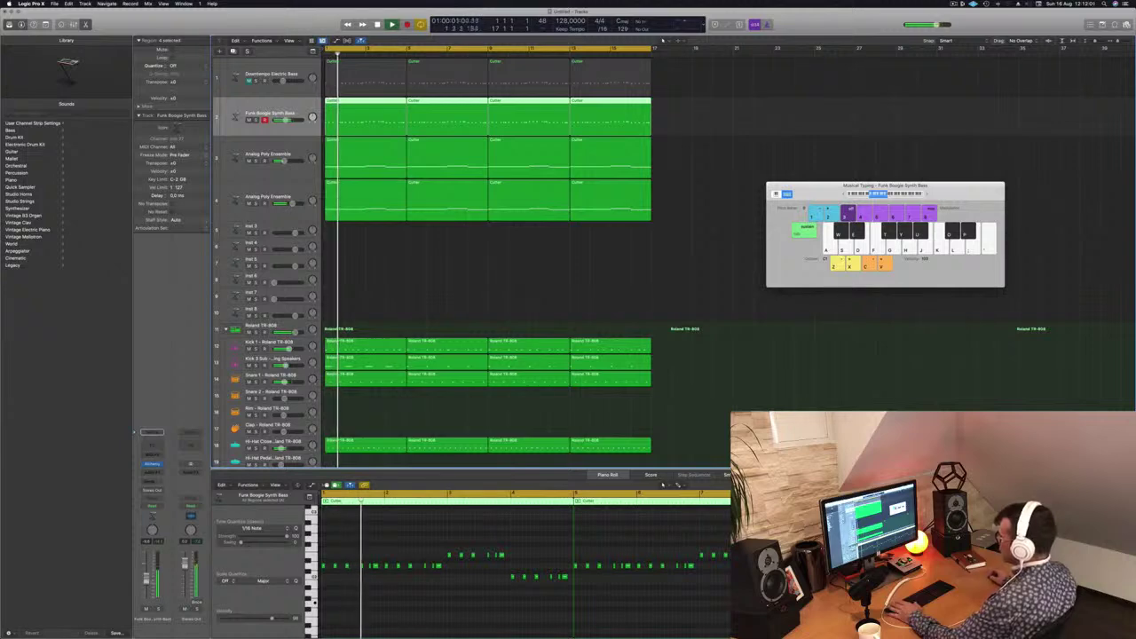
{"action": "key", "text": "Return"}
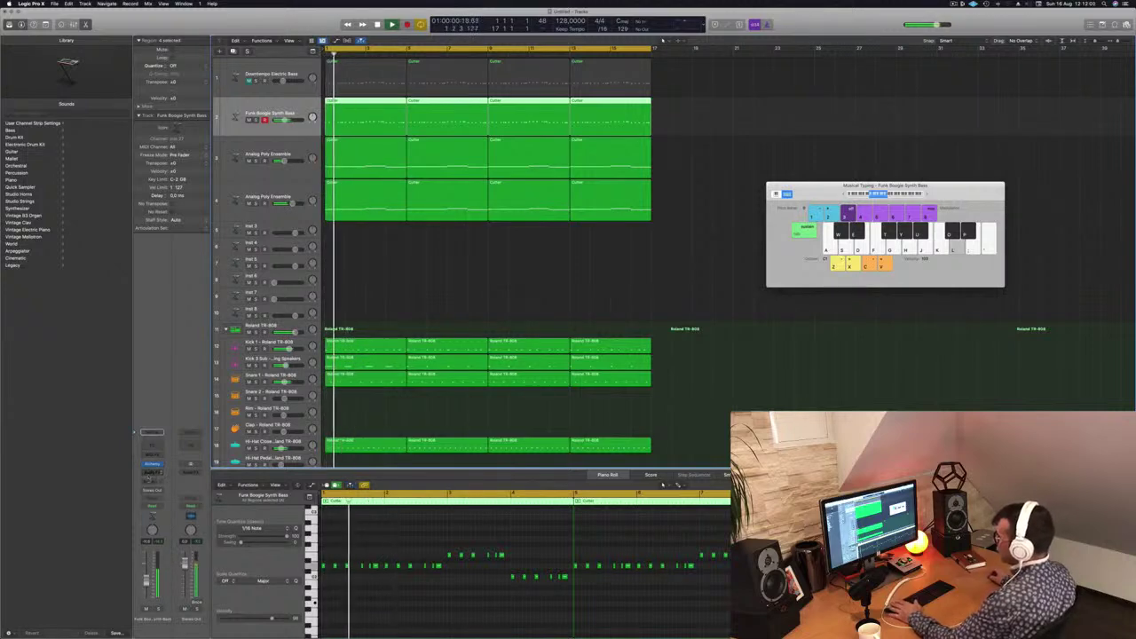
{"action": "left_click", "coordinate": [152, 472]}
{"action": "mouse_move", "coordinate": [164, 490]}
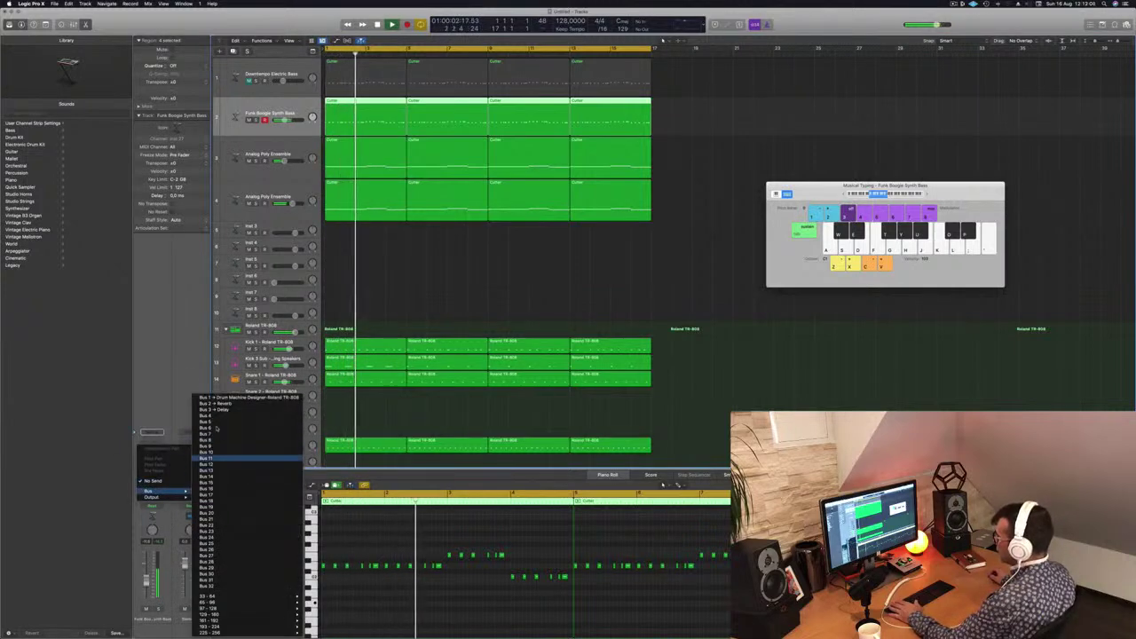
Send the Funk Boogie Synth Bass to Bus 4 and insert a stereo Stereo Delay on the resulting aux channel
{"action": "left_click", "coordinate": [205, 458]}
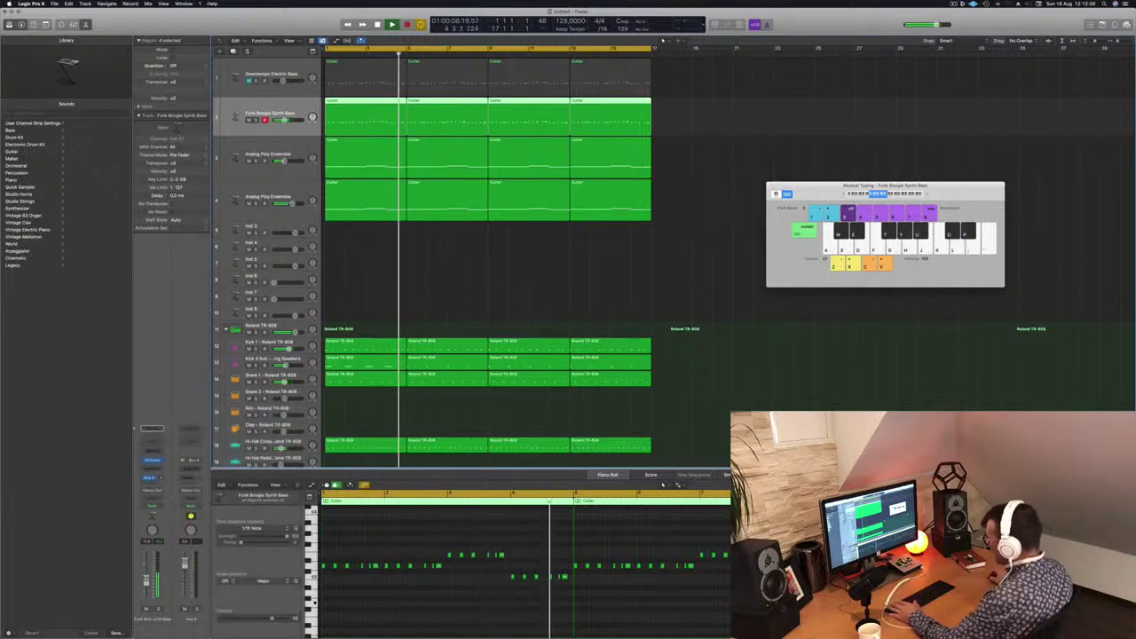
{"action": "left_click", "coordinate": [182, 467]}
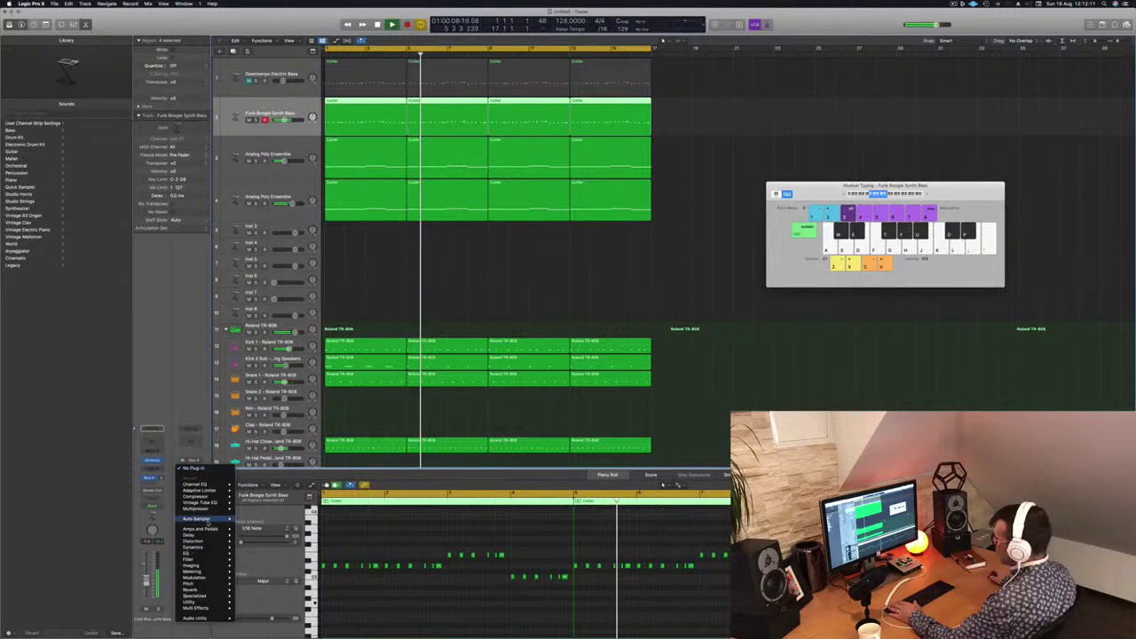
{"action": "mouse_move", "coordinate": [191, 536]}
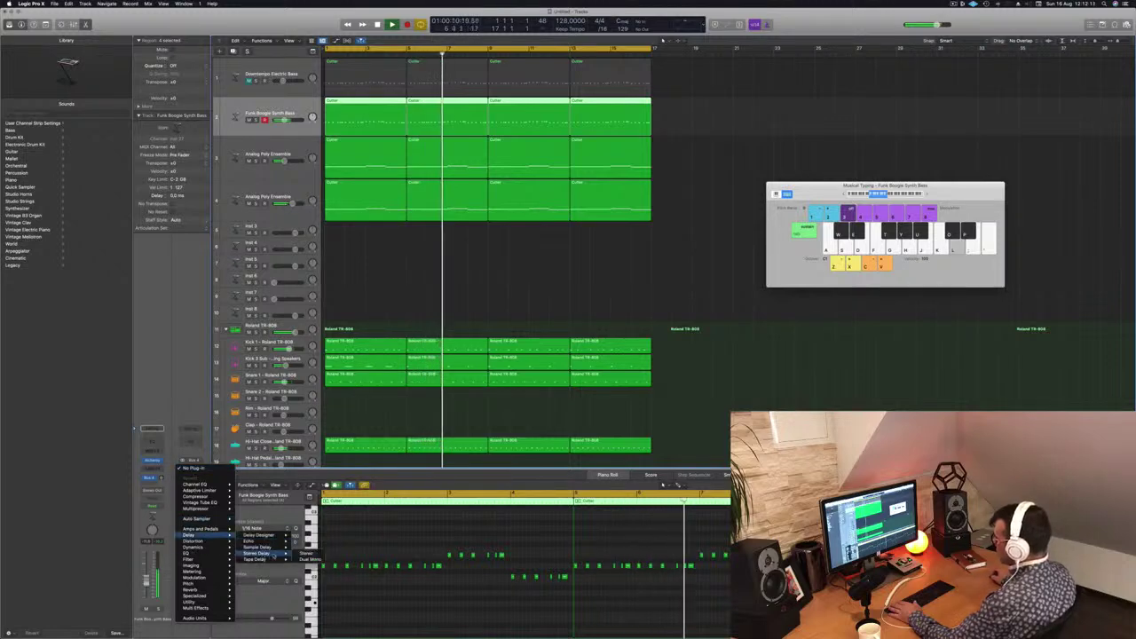
{"action": "left_click", "coordinate": [306, 553]}
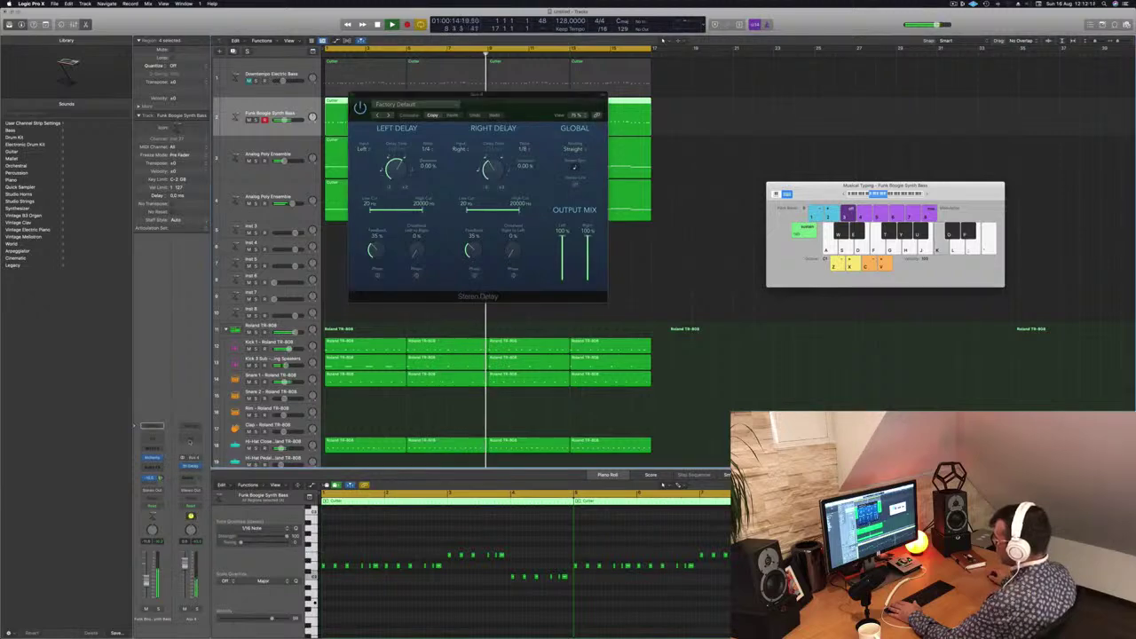
Add a Channel EQ to the delay aux, remove its low frequencies with a low-cut filter, and close both plug-in windows
{"action": "left_click", "coordinate": [188, 442]}
{"action": "left_click_drag", "start_coordinate": [404, 138], "coordinate": [586, 197]}
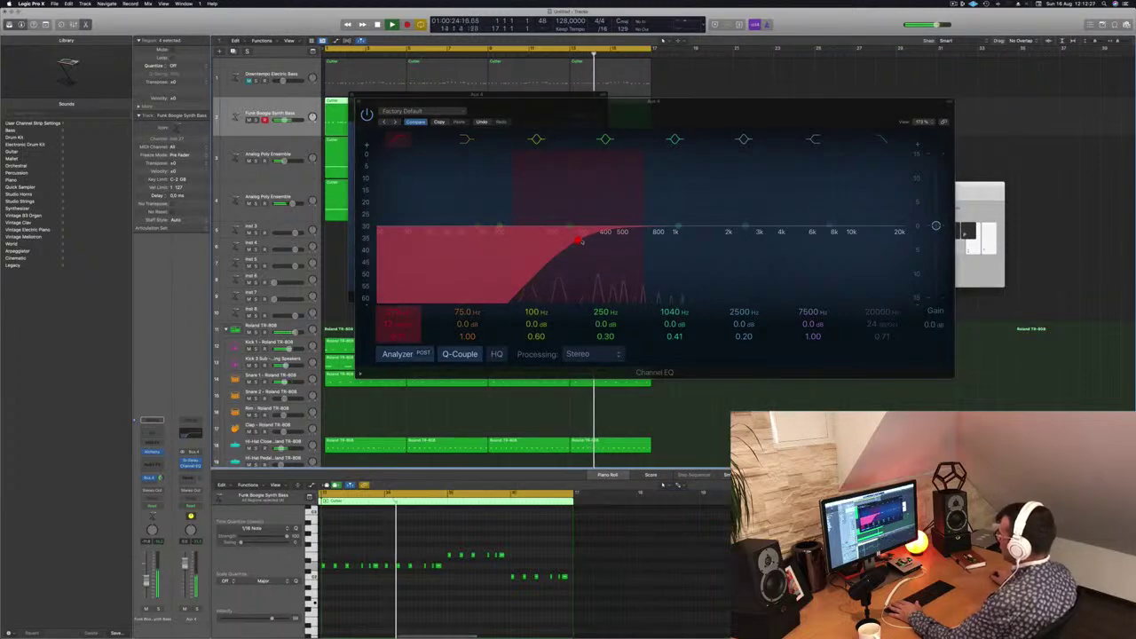
{"action": "left_click_drag", "start_coordinate": [401, 329], "coordinate": [400, 313]}
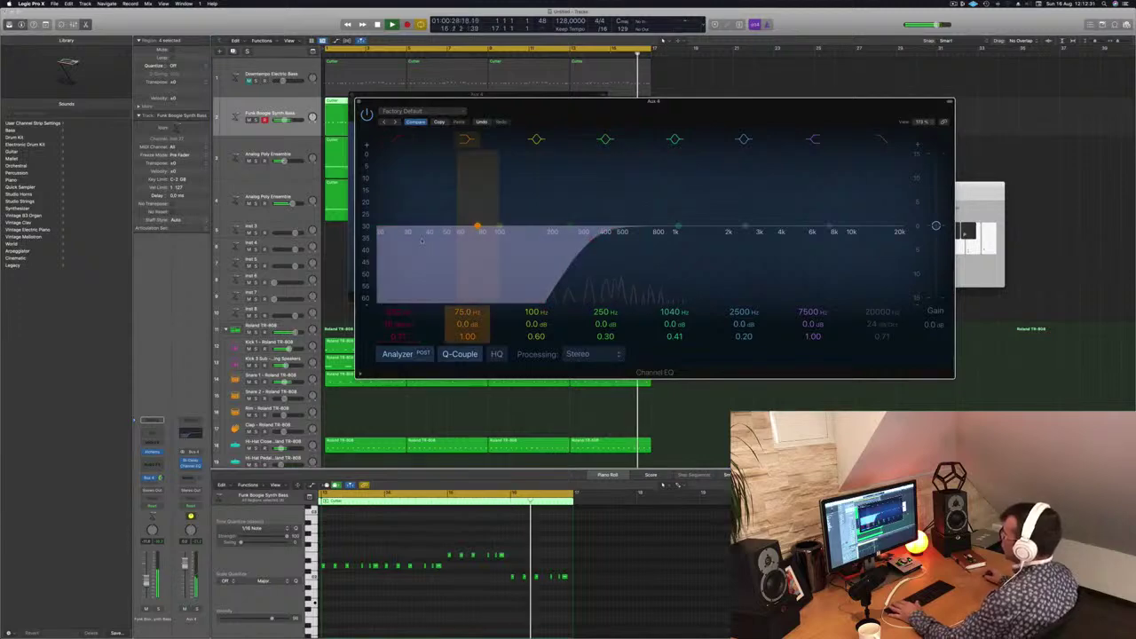
{"action": "key", "text": "super+w"}
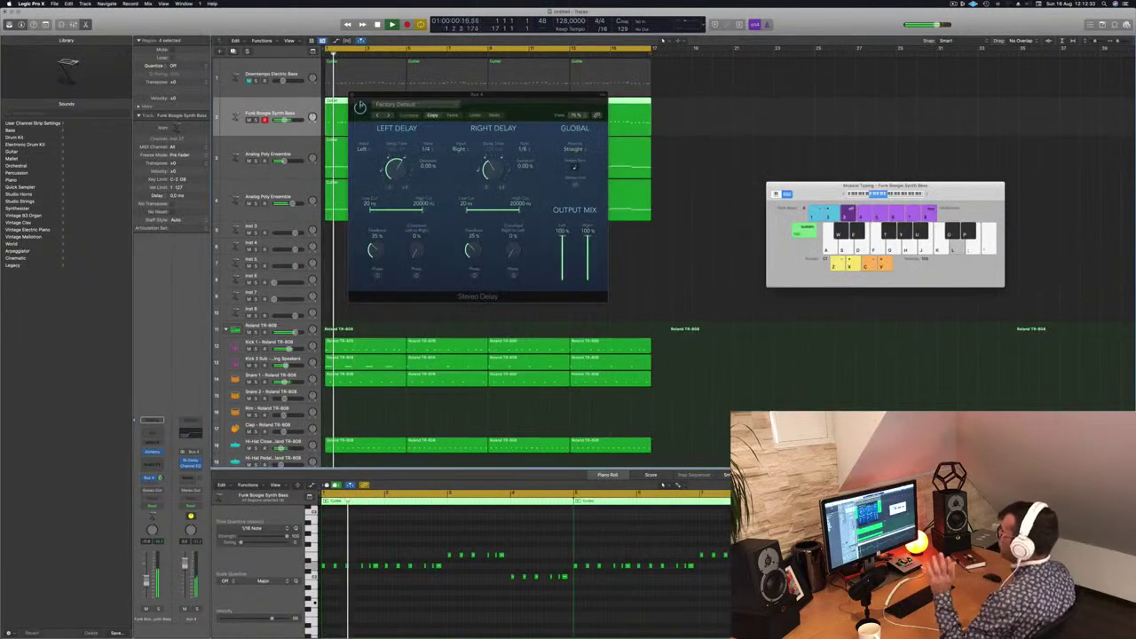
{"action": "left_click_drag", "start_coordinate": [508, 101], "coordinate": [456, 134]}
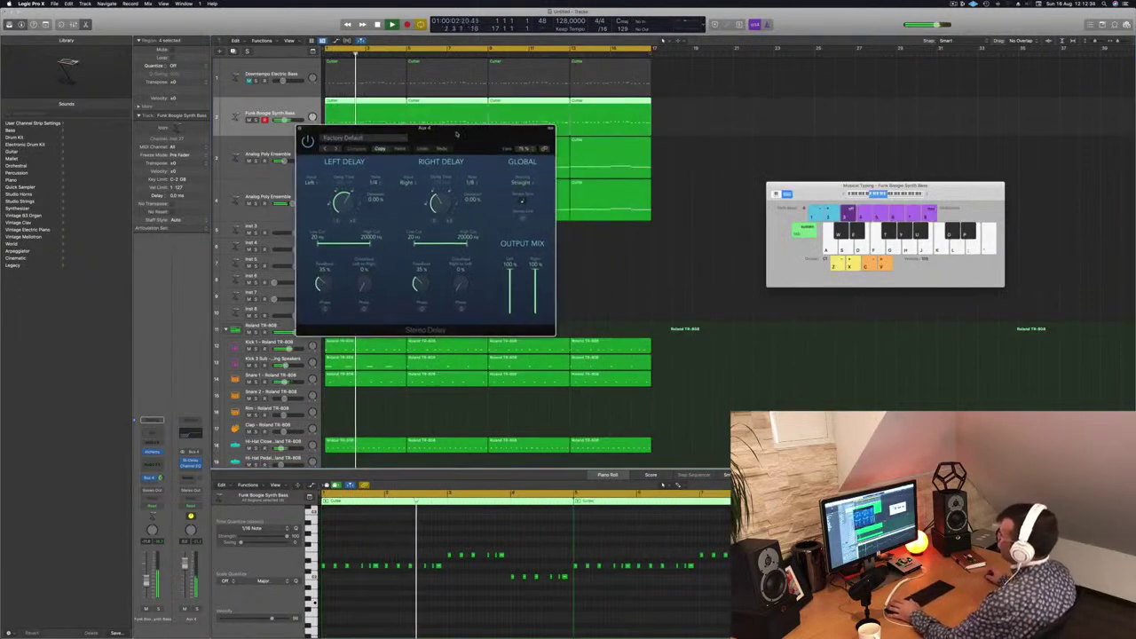
{"action": "left_click", "coordinate": [300, 128]}
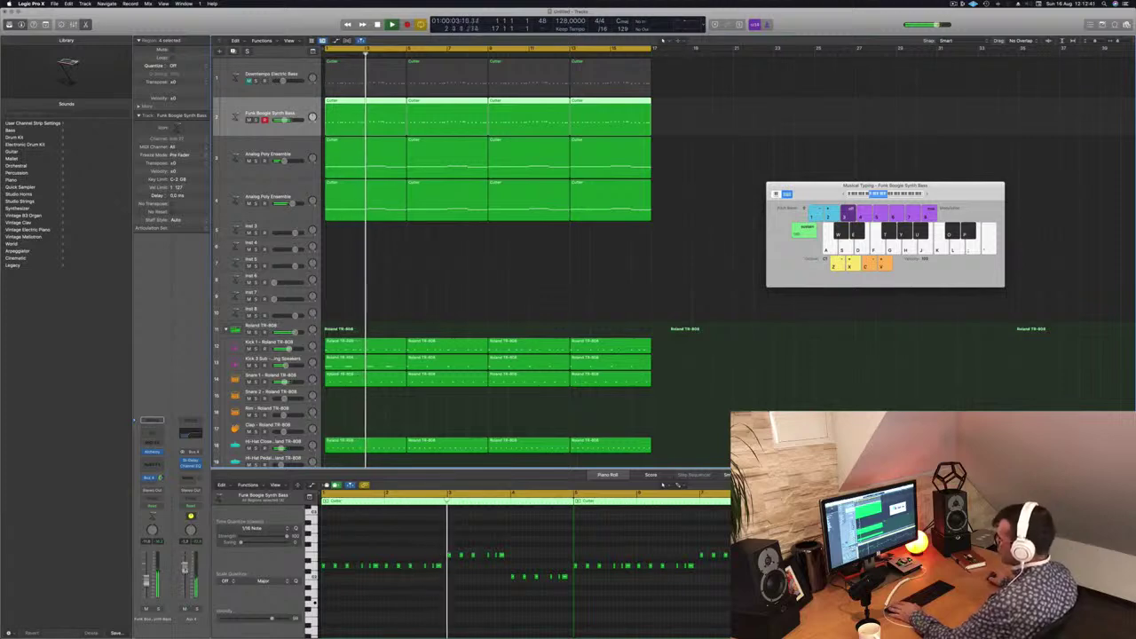
Compare the mix with the upper Analog Poly Ensemble track muted and unmuted, and replay that track's part from the start
{"action": "left_click", "coordinate": [446, 293]}
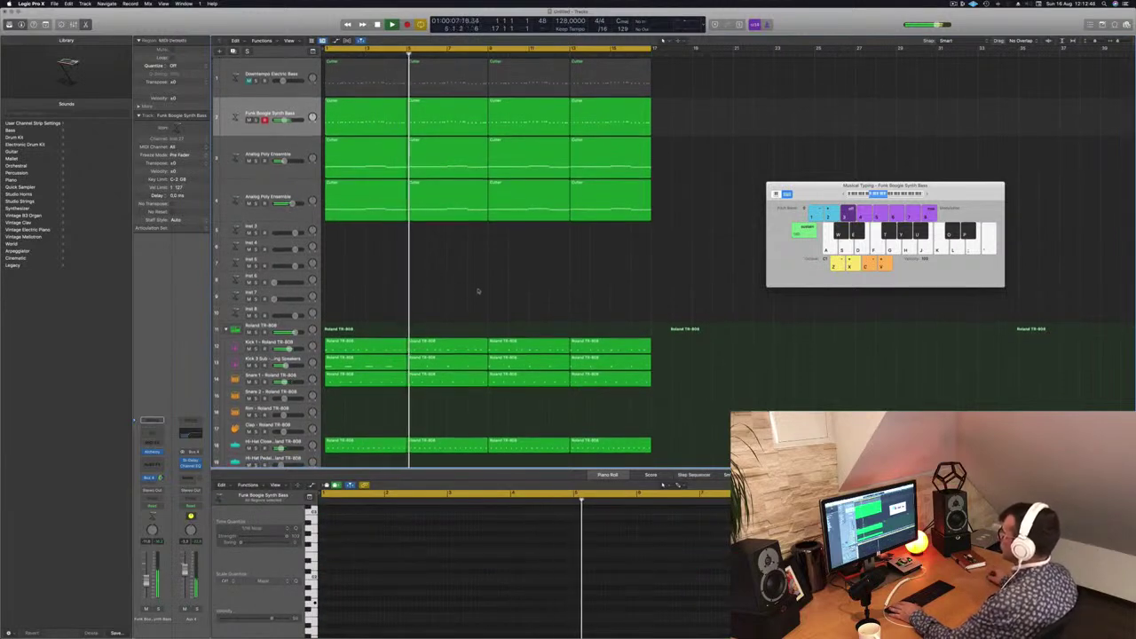
{"action": "left_click", "coordinate": [250, 161]}
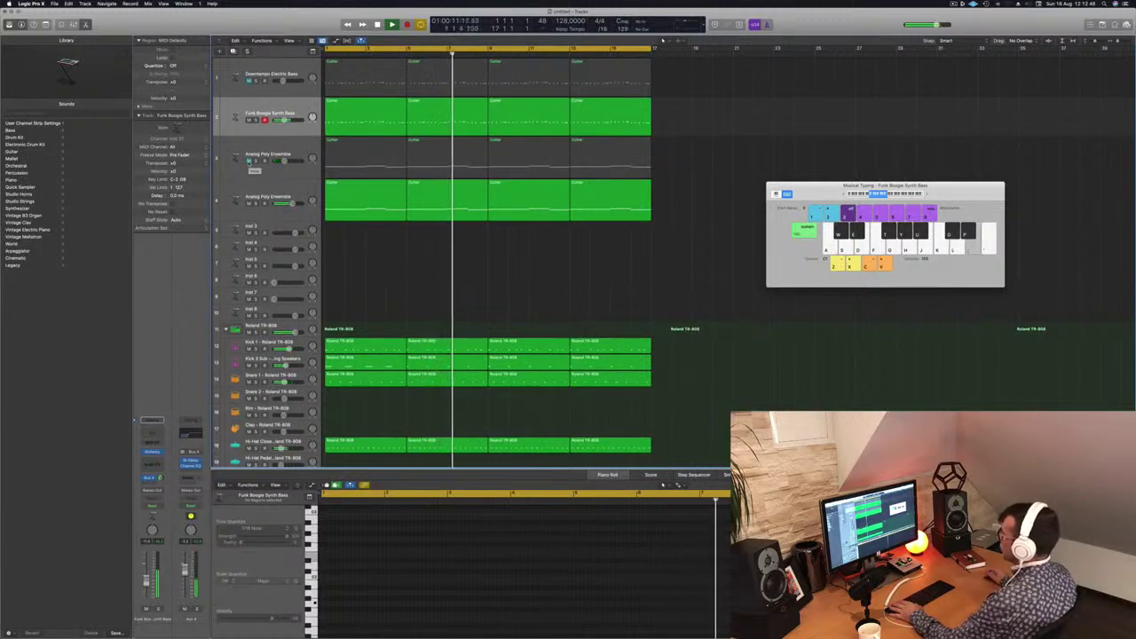
{"action": "left_click", "coordinate": [249, 160]}
{"action": "left_click", "coordinate": [290, 144]}
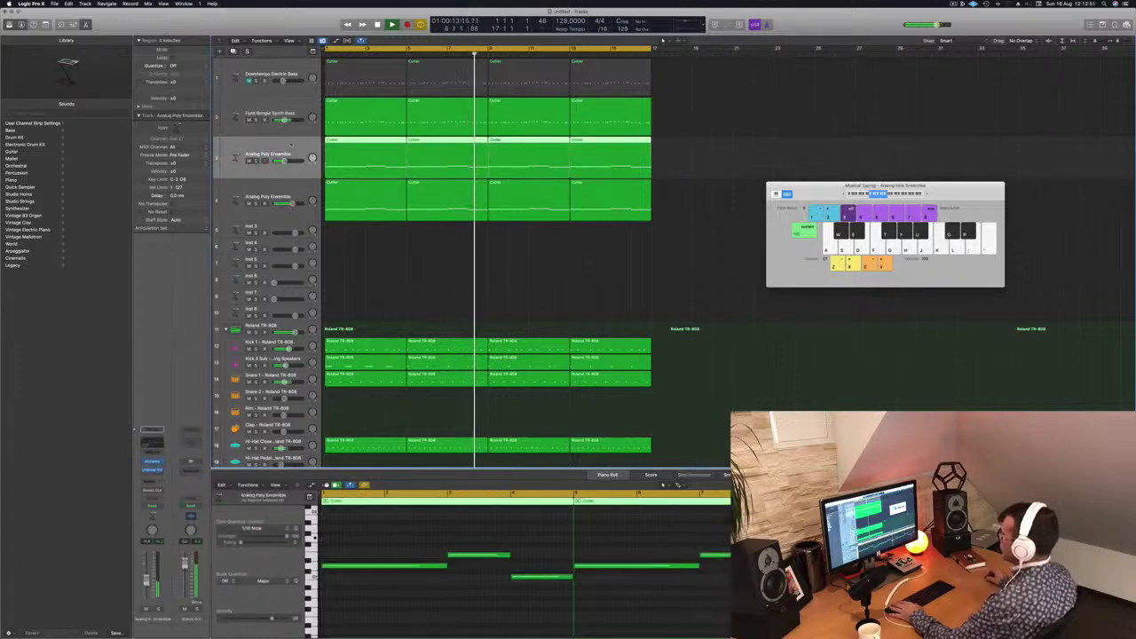
{"action": "key", "text": "Return"}
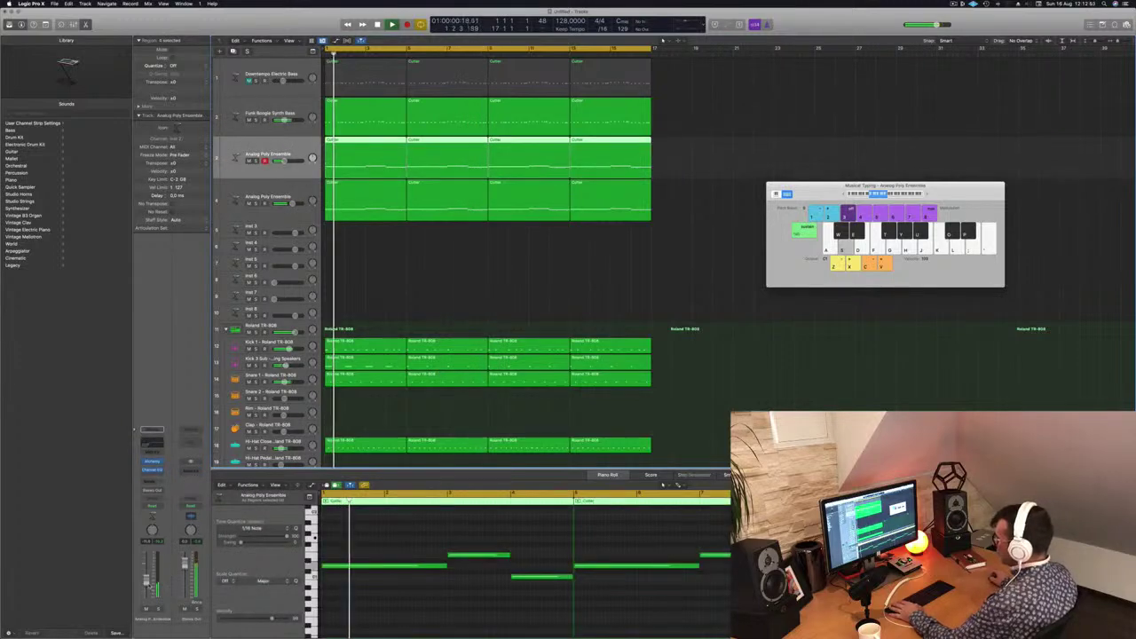
{"action": "left_click", "coordinate": [445, 244]}
Copy the first Shaker region onto the Conga track at bar 1
{"action": "key", "text": "super+Left"}
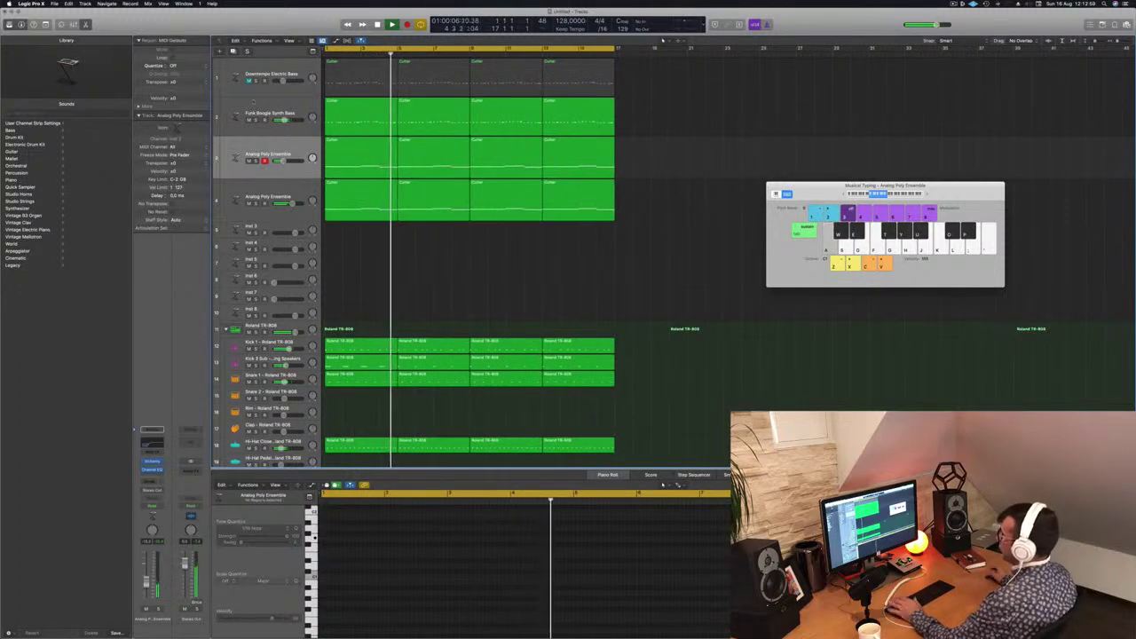
{"action": "left_click", "coordinate": [434, 293], "text": "ctrl+alt"}
{"action": "left_click", "coordinate": [434, 292], "text": "ctrl+alt"}
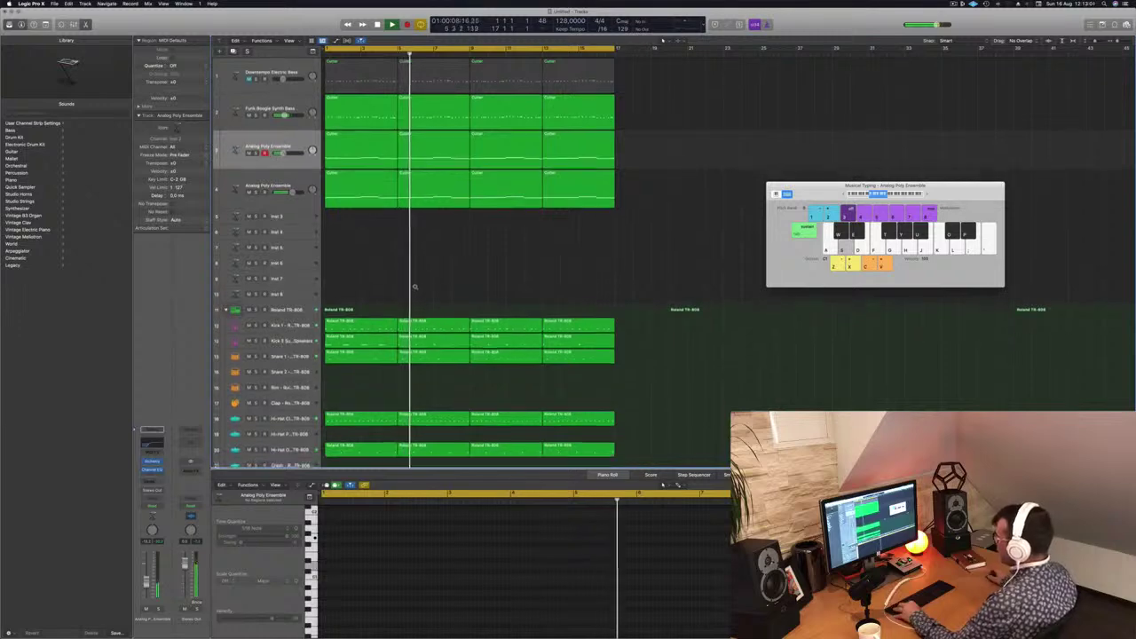
{"action": "left_click", "coordinate": [431, 290], "text": "ctrl+alt"}
{"action": "left_click", "coordinate": [414, 283], "text": "ctrl+alt"}
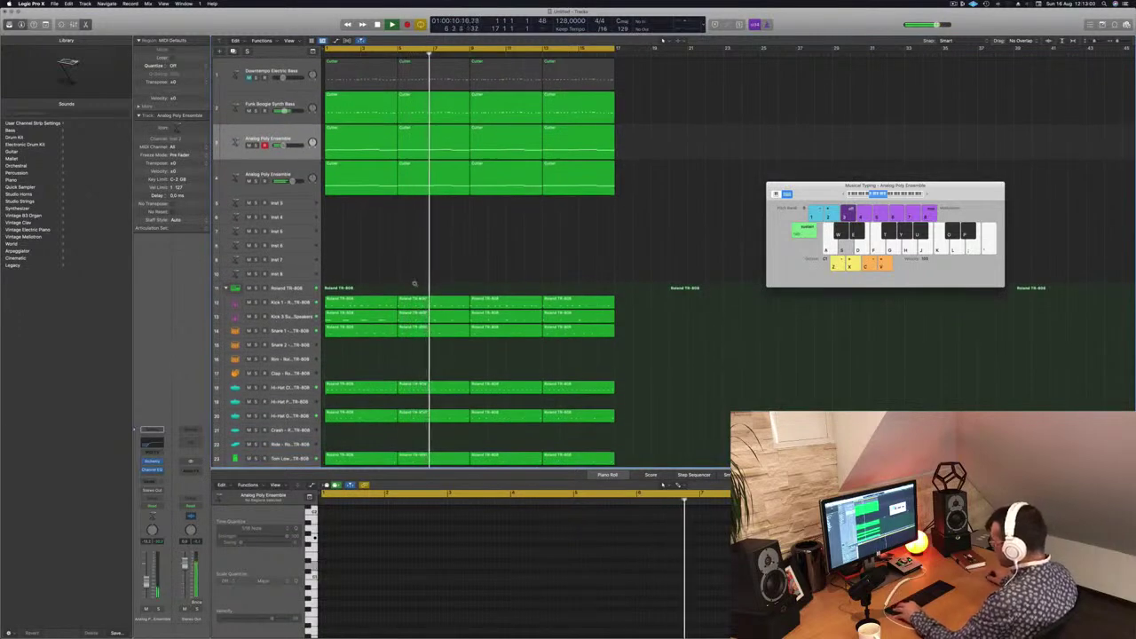
{"action": "left_click", "coordinate": [414, 283], "text": "ctrl+alt"}
{"action": "left_click", "coordinate": [409, 311], "text": "ctrl+alt"}
{"action": "left_click", "coordinate": [400, 373], "text": "ctrl+alt"}
{"action": "scroll", "coordinate": [399, 372], "scroll_direction": "down", "scroll_amount": 3}
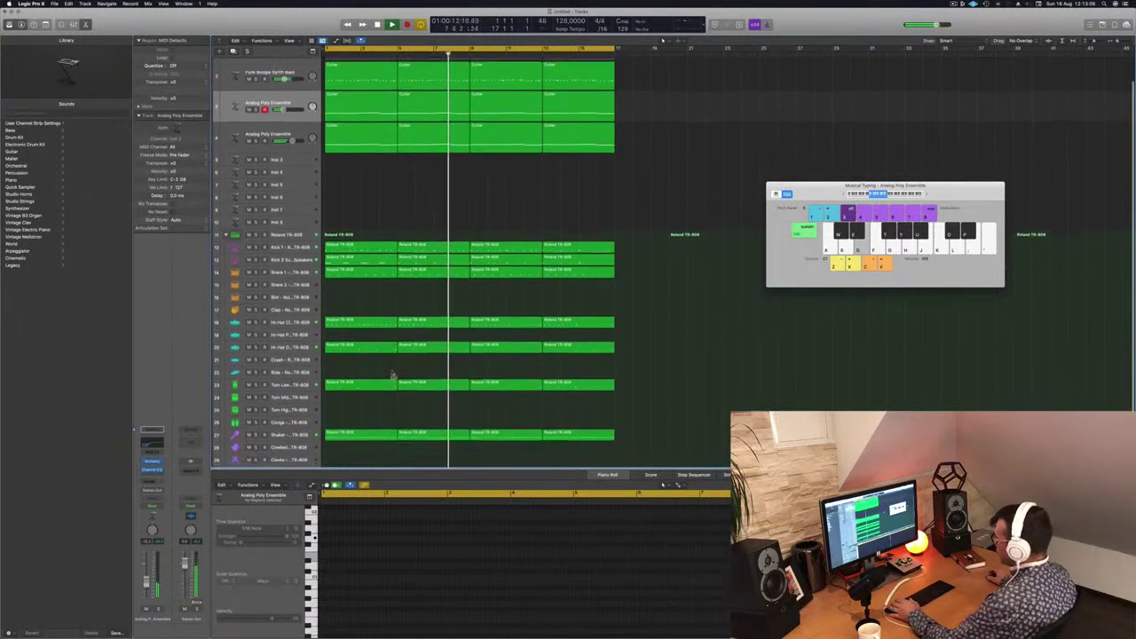
{"action": "left_click", "coordinate": [373, 414]}
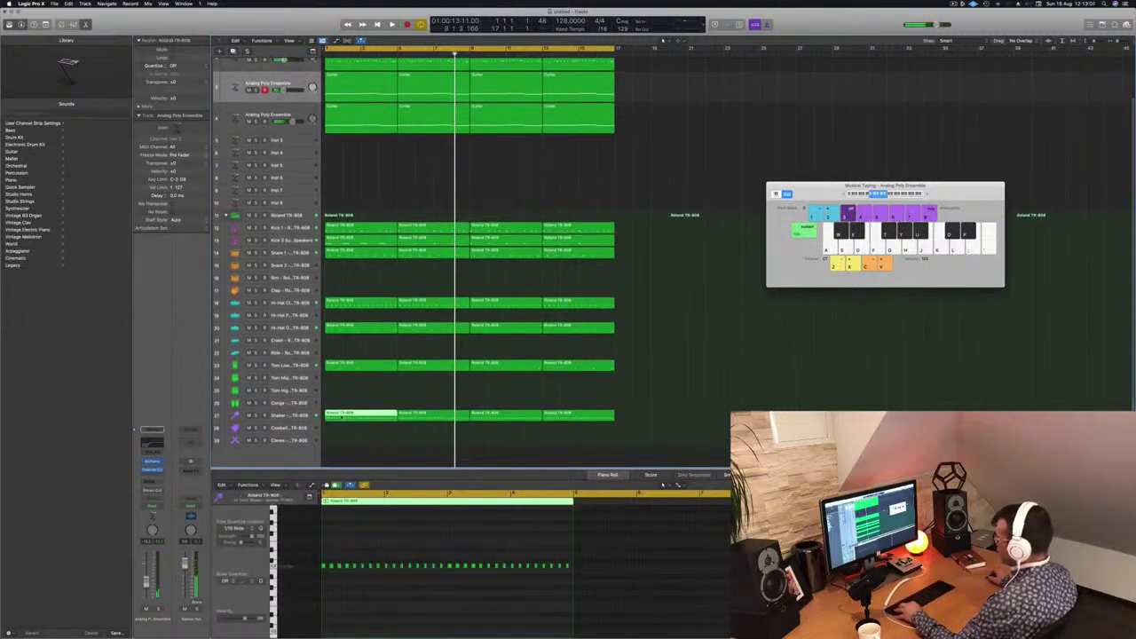
{"action": "left_click", "coordinate": [360, 401]}
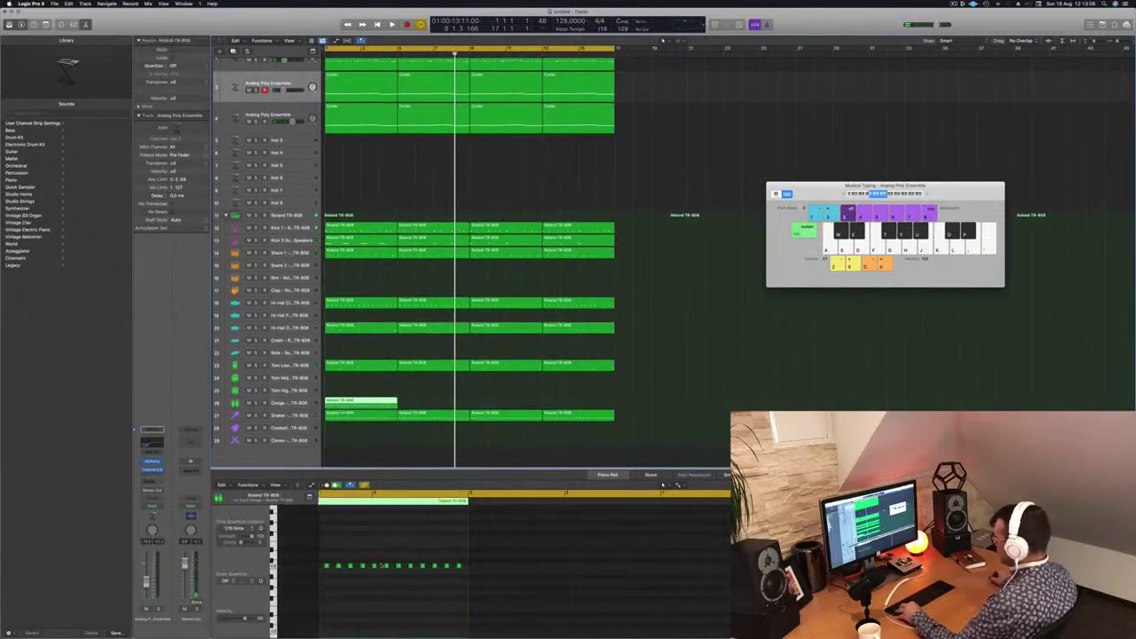
Delete all notes after the first bar in the copied Conga region, keeping only the first eight notes
{"action": "scroll", "coordinate": [384, 565], "scroll_direction": "down", "scroll_amount": 3}
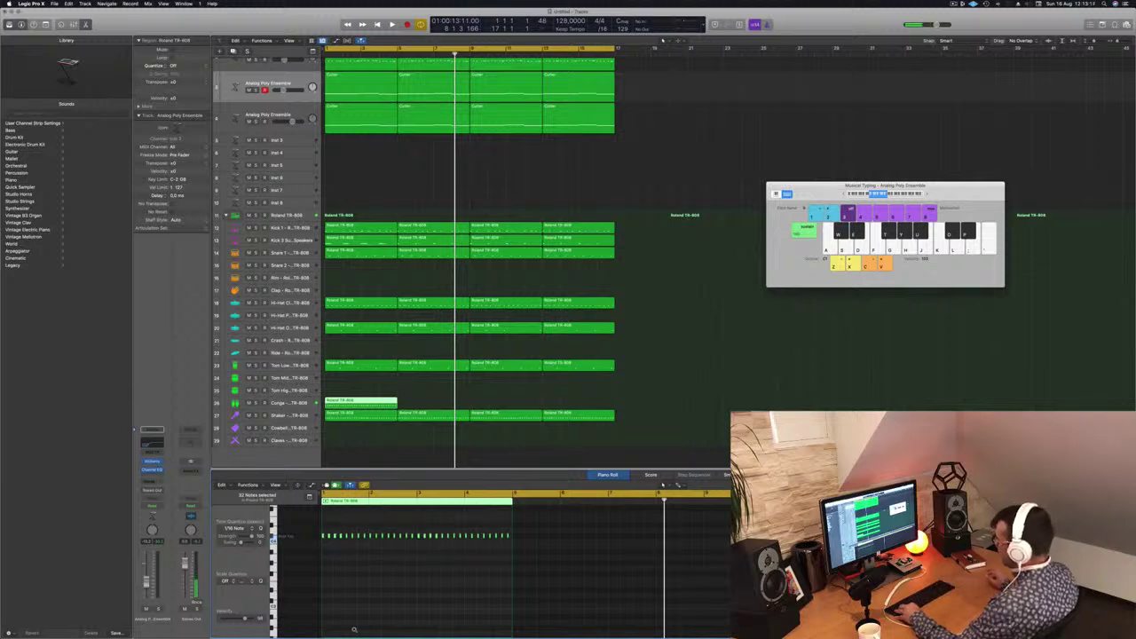
{"action": "key", "text": "z"}
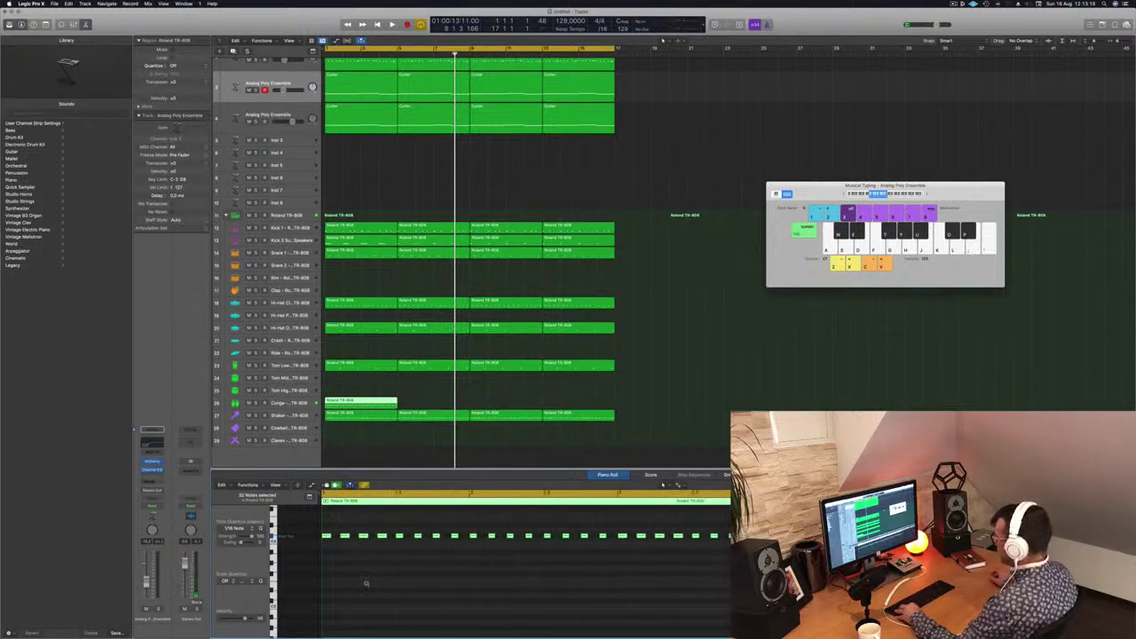
{"action": "key", "text": "space"}
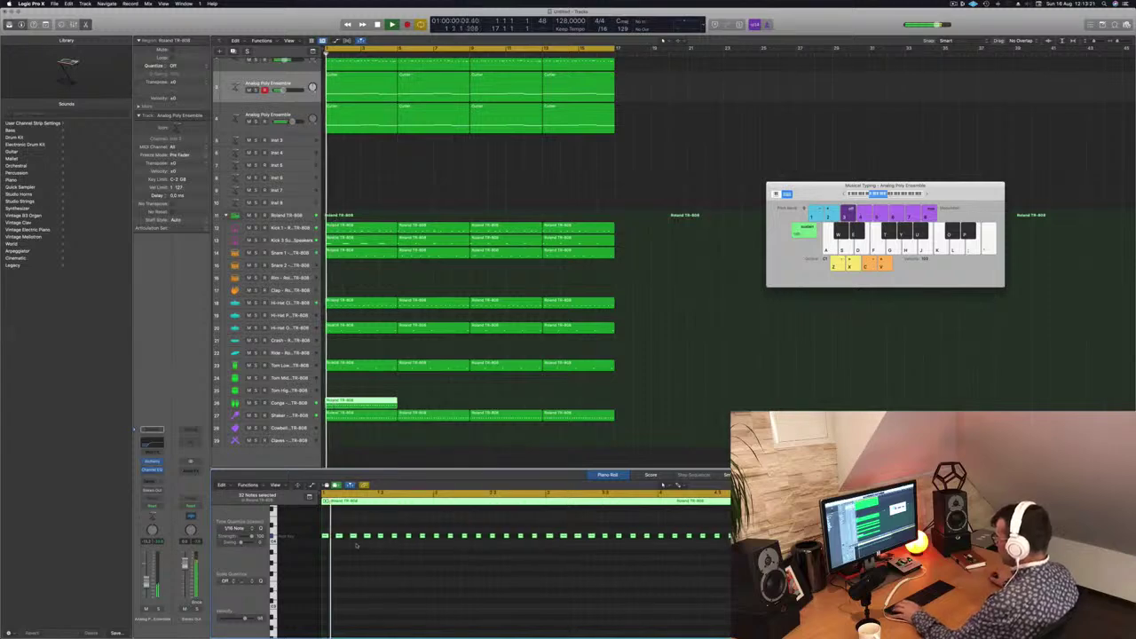
{"action": "left_click_drag", "start_coordinate": [599, 550], "coordinate": [784, 551]}
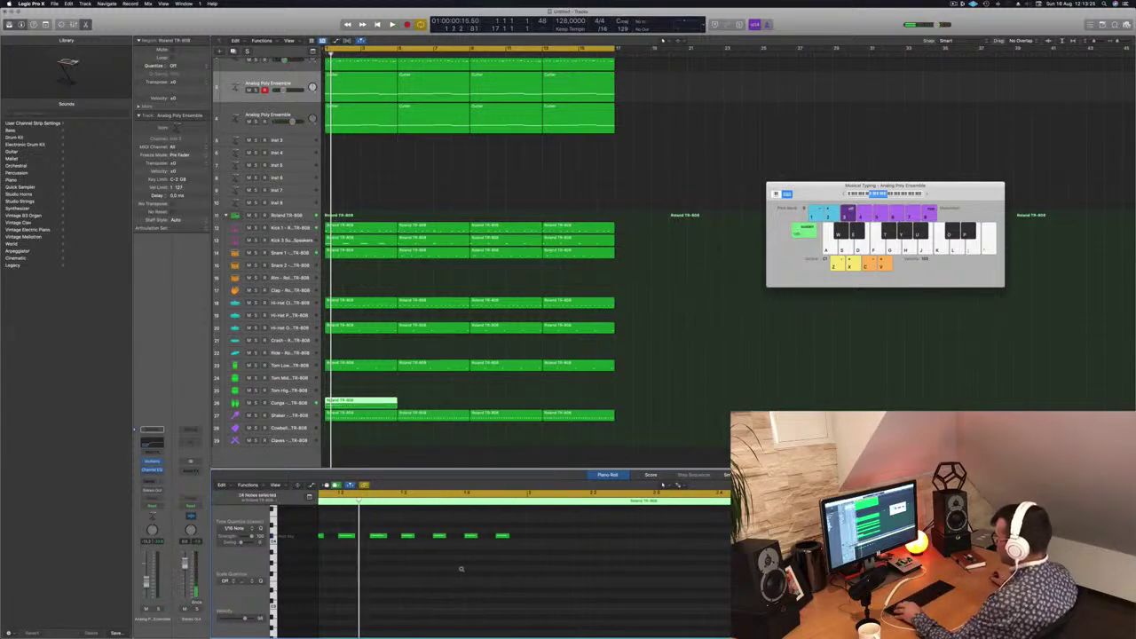
{"action": "key", "text": "space"}
{"action": "key", "text": "space"}
{"action": "key", "text": "space"}
Thin the Conga pattern to its second, fifth and eighth notes while listening to the result
{"action": "left_click", "coordinate": [331, 536]}
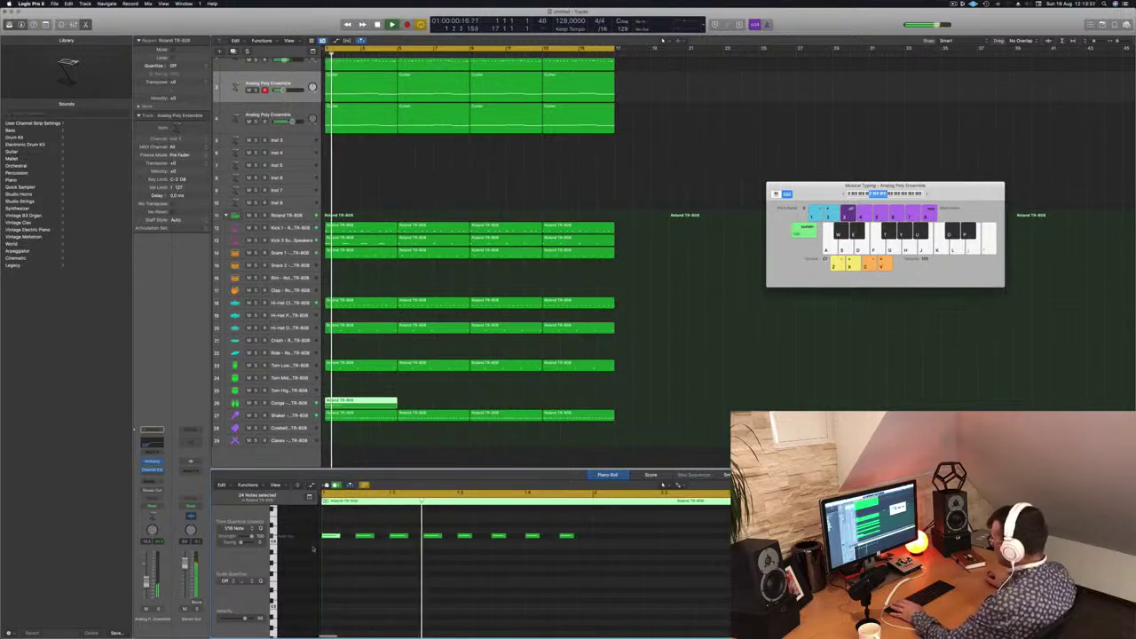
{"action": "key", "text": "space"}
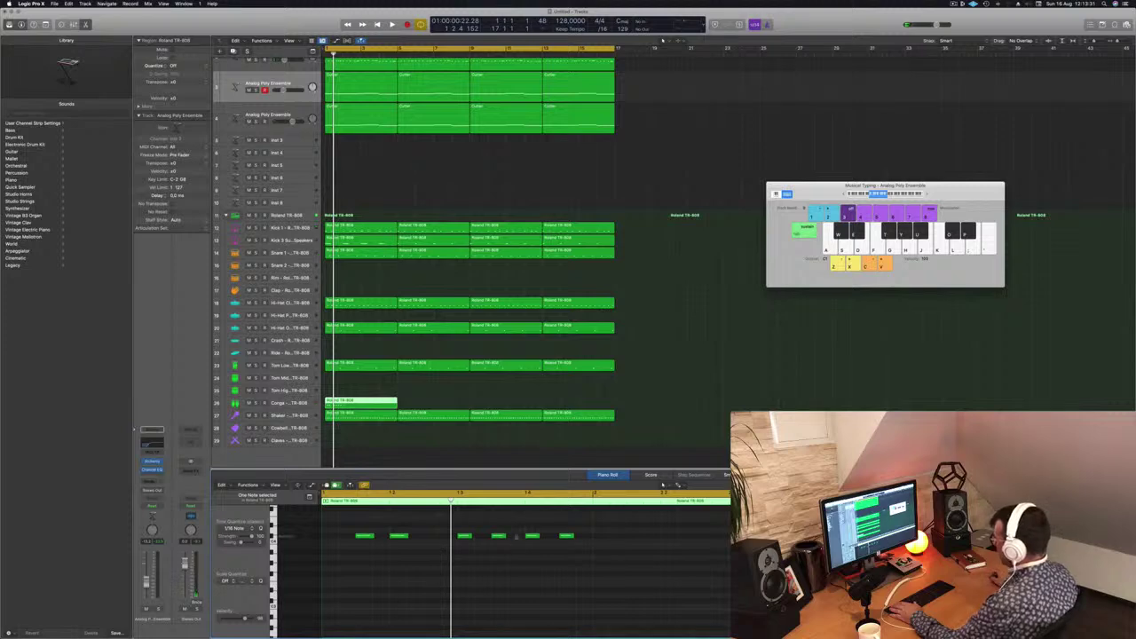
{"action": "key", "text": "Delete"}
{"action": "key", "text": "space"}
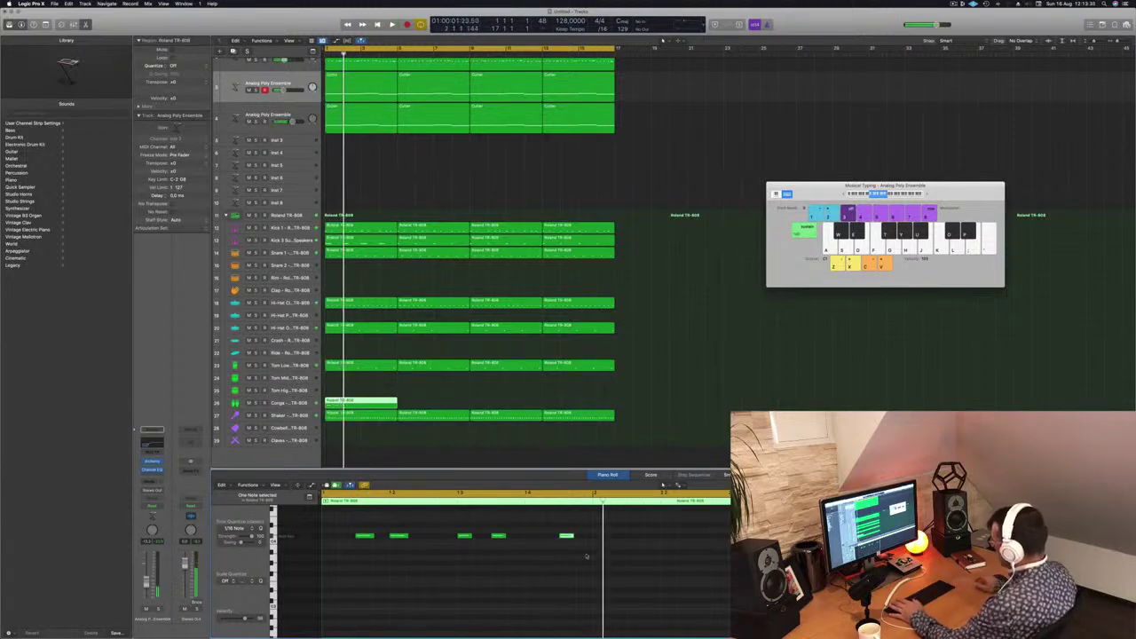
{"action": "key", "text": "space"}
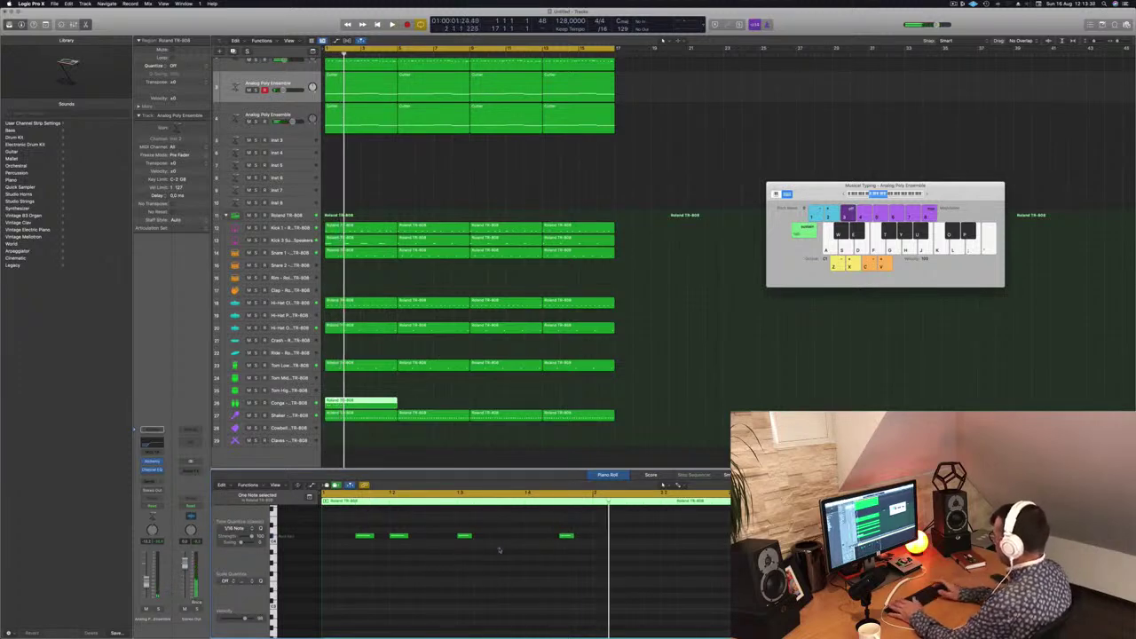
{"action": "key", "text": "space"}
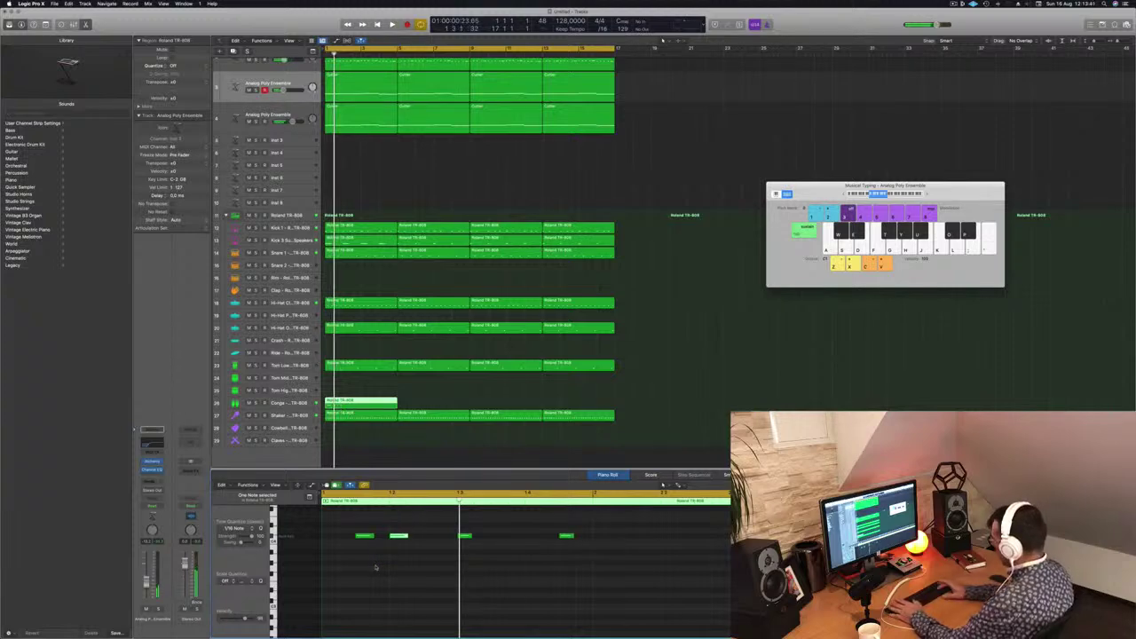
{"action": "key", "text": "space"}
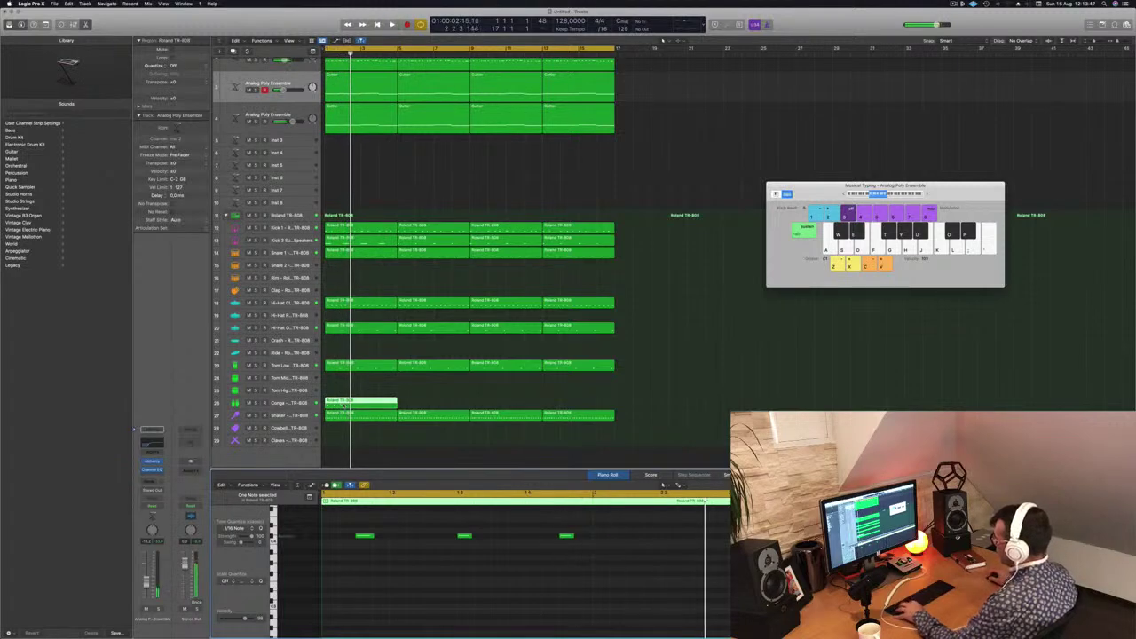
Trim the Conga region to one bar, repeat it up to bar 17, and play back the arrangement
{"action": "left_click", "coordinate": [345, 404]}
{"action": "key", "text": "Delete"}
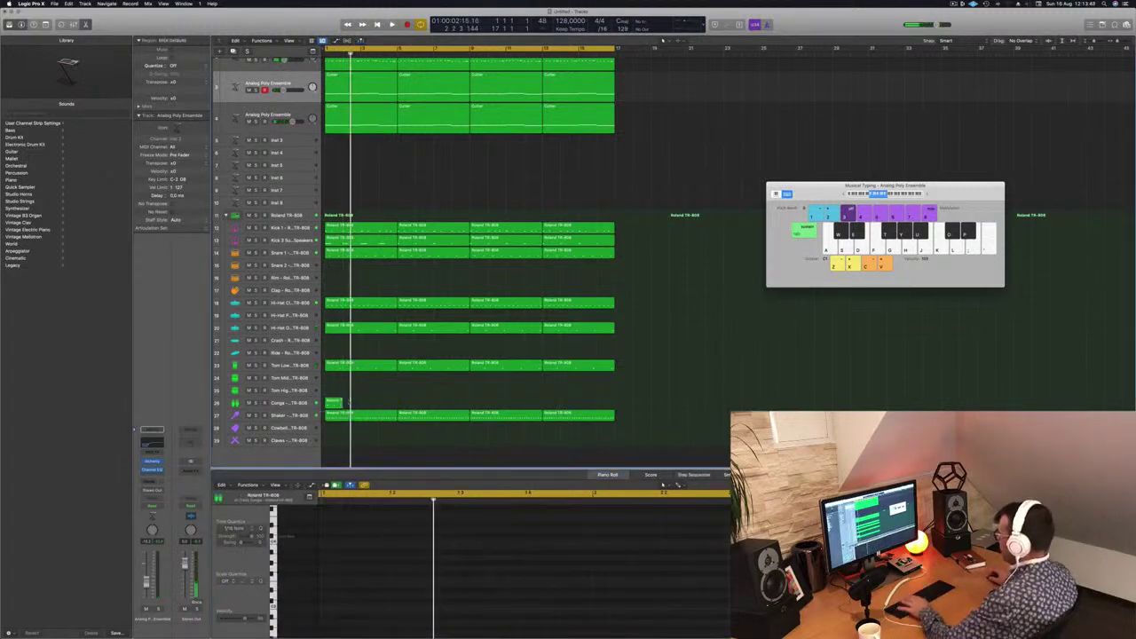
{"action": "left_click_drag", "start_coordinate": [341, 404], "coordinate": [490, 409]}
{"action": "key", "text": "space"}
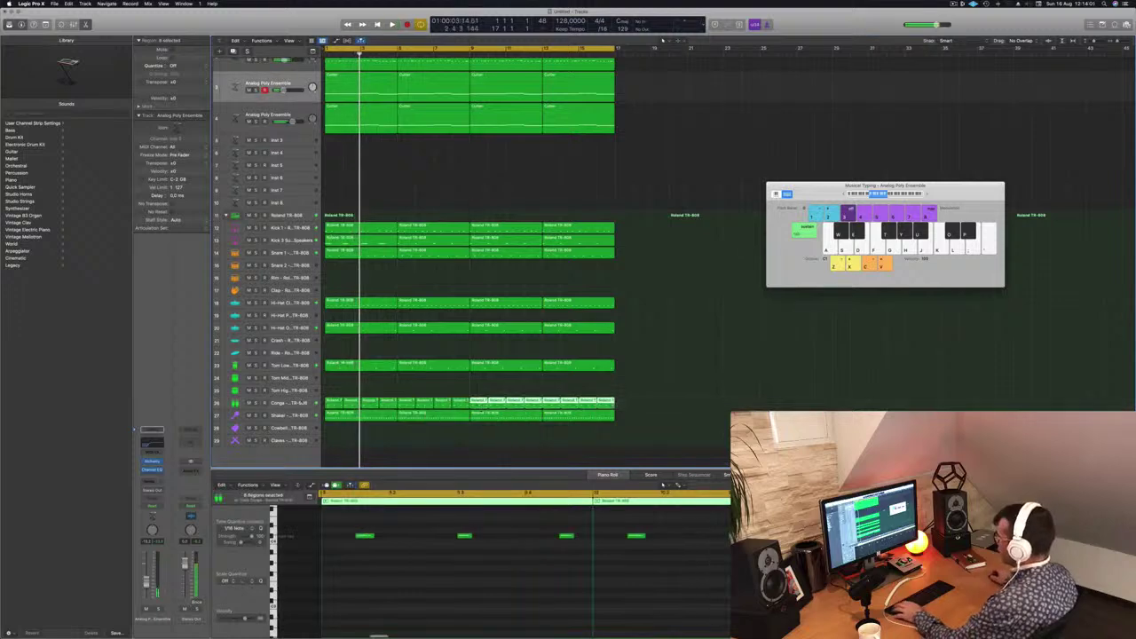
{"action": "key", "text": "space"}
Audition Conga Low sounds on the Conga track and choose Conga Low - Hard Bass House
{"action": "left_click", "coordinate": [302, 404]}
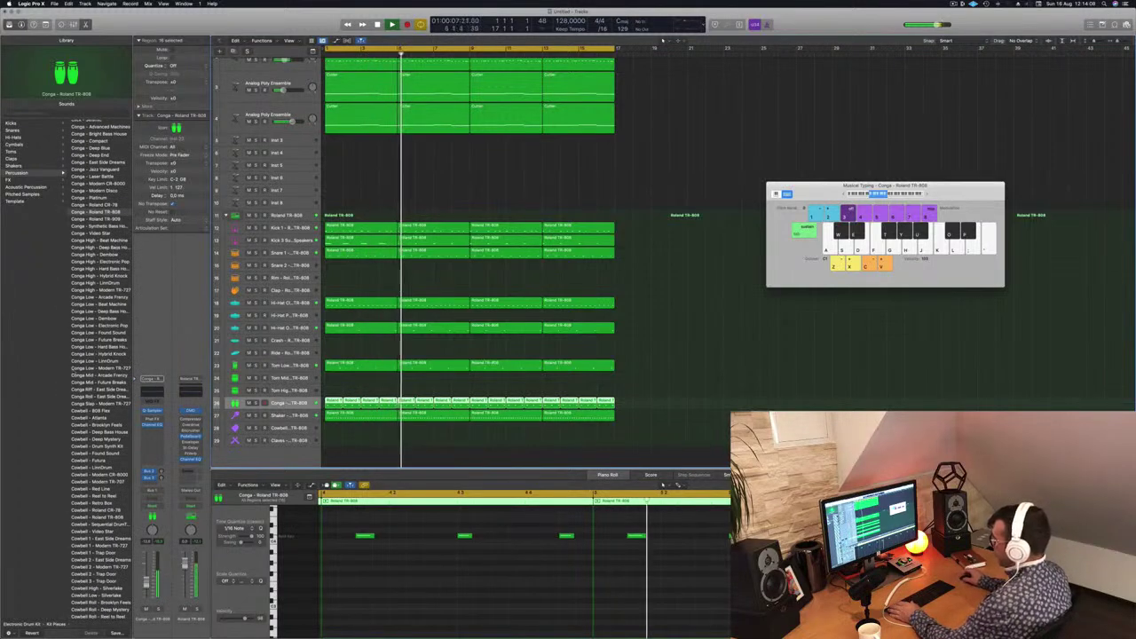
{"action": "left_click", "coordinate": [98, 368]}
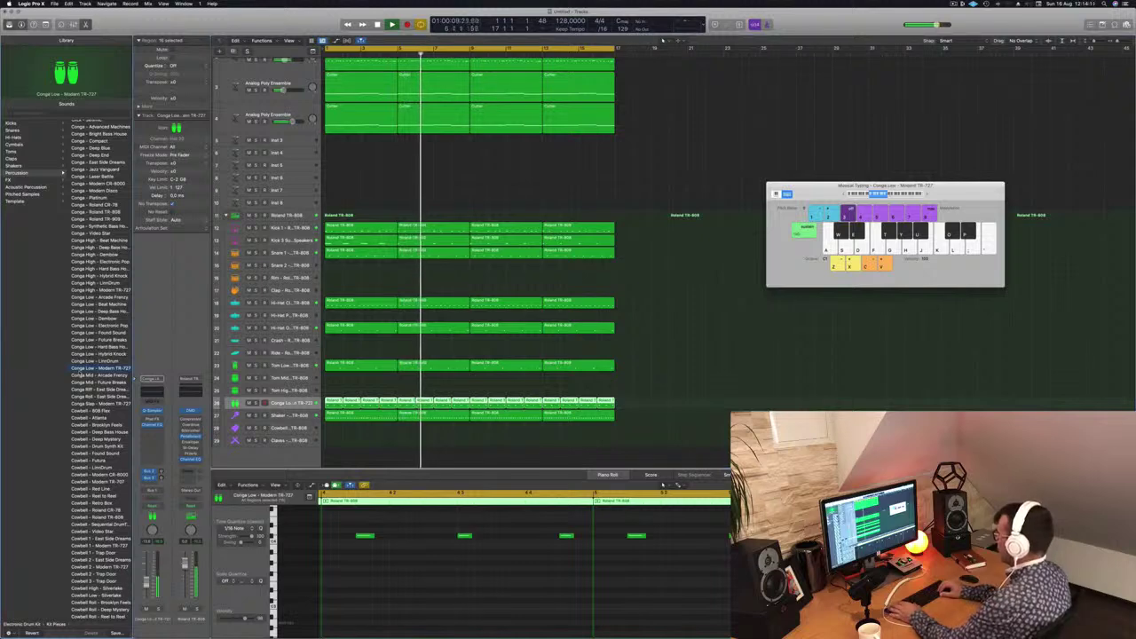
{"action": "key", "text": "Up"}
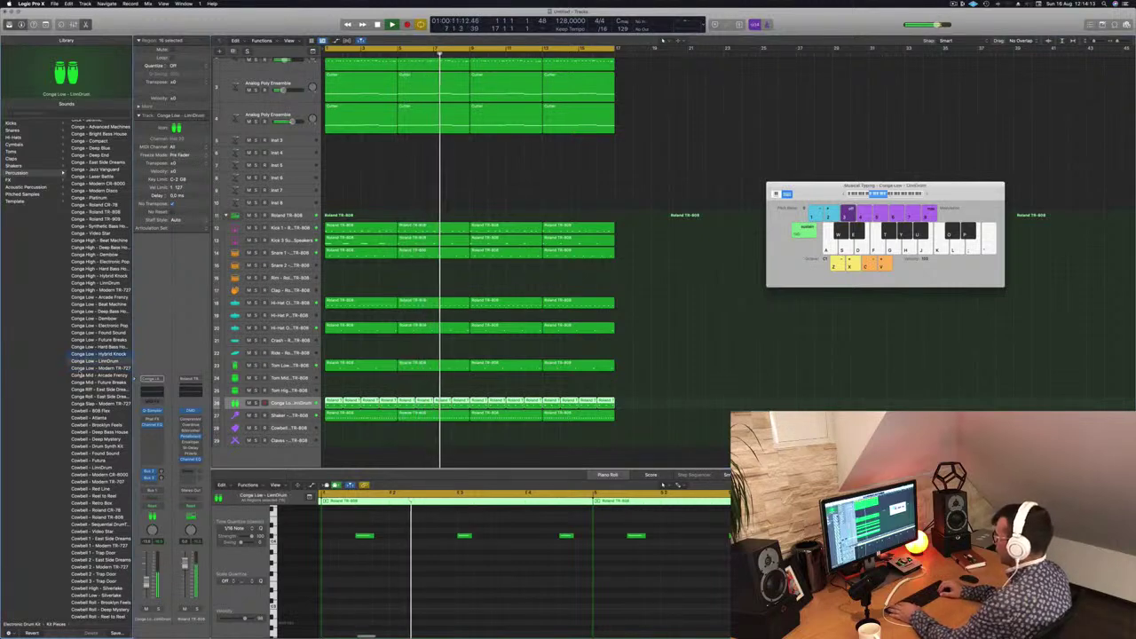
{"action": "key", "text": "Up"}
{"action": "key", "text": "Up"}
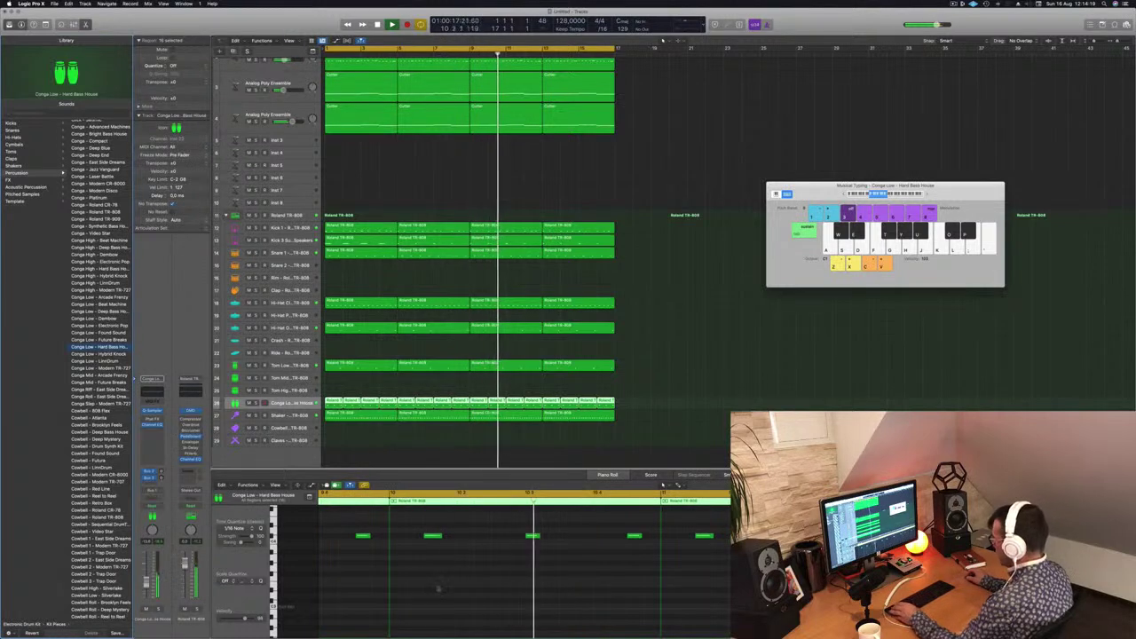
Audition more Conga Low sounds on the Conga track, choose Conga Low - Dembow, and play the arrangement from the start
{"action": "scroll", "coordinate": [439, 587], "scroll_direction": "up", "scroll_amount": 4}
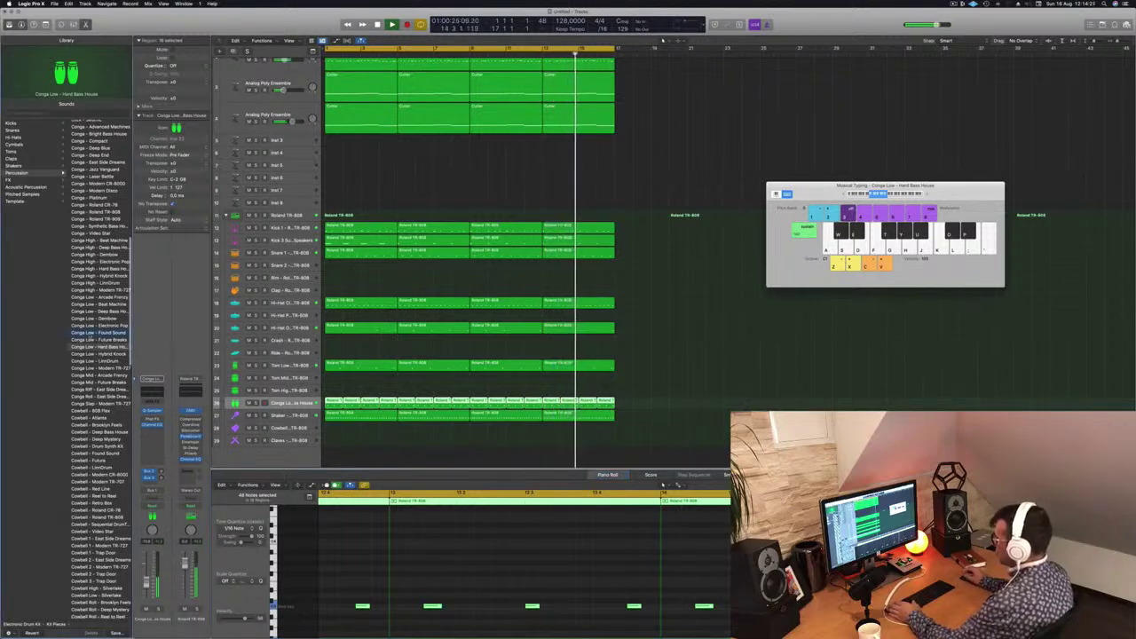
{"action": "left_click", "coordinate": [98, 332]}
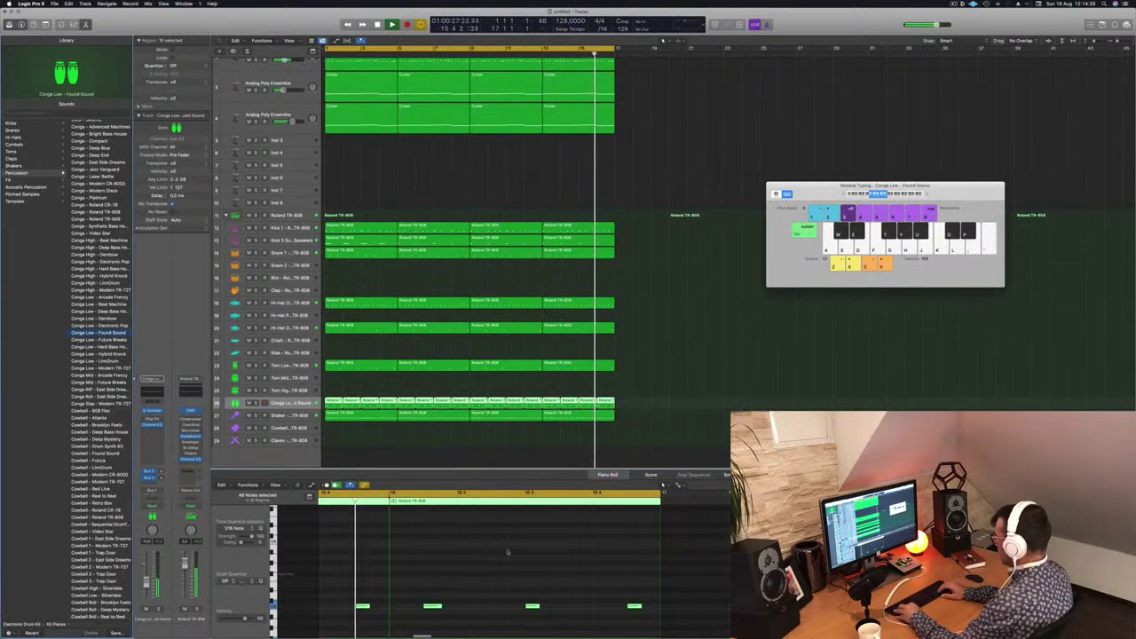
{"action": "key", "text": "Up"}
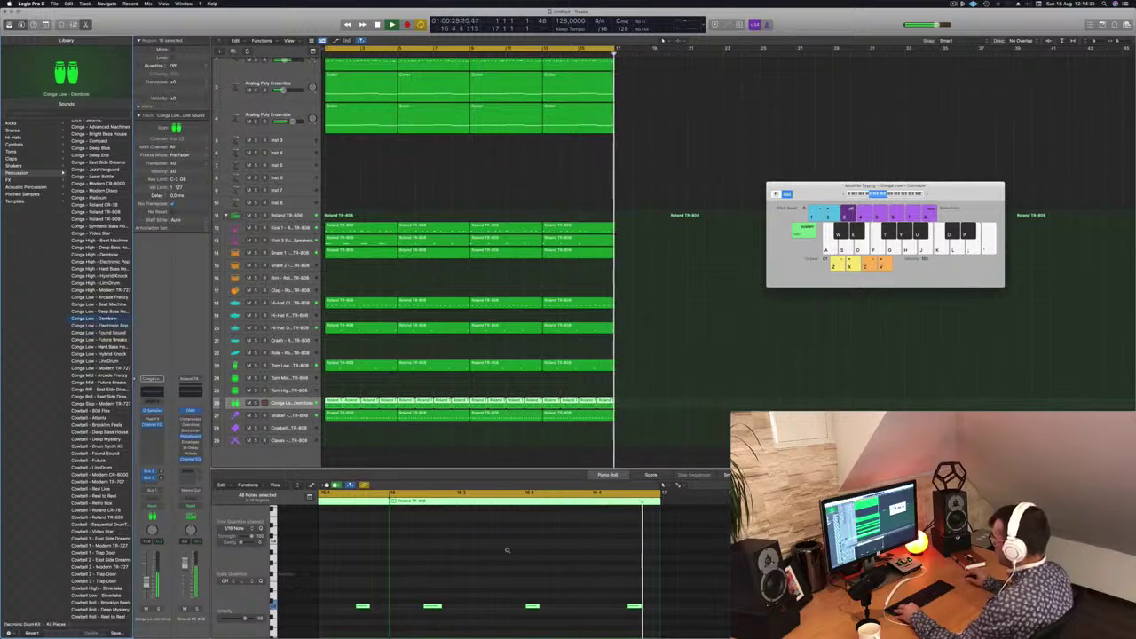
{"action": "key", "text": "Up"}
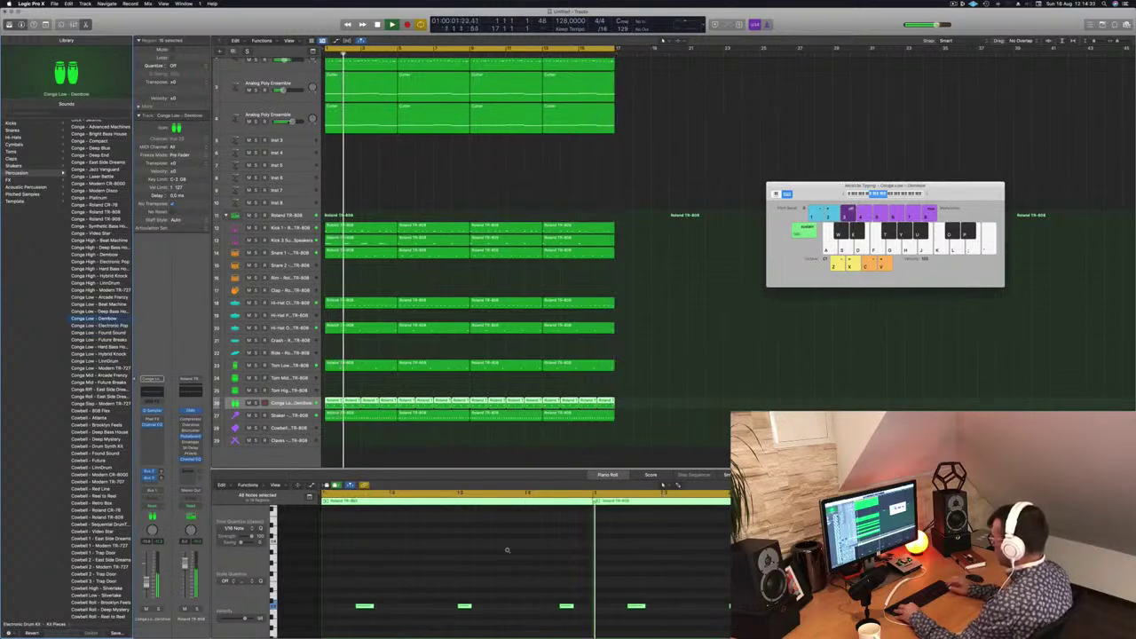
{"action": "left_click", "coordinate": [463, 577], "text": "ctrl+alt"}
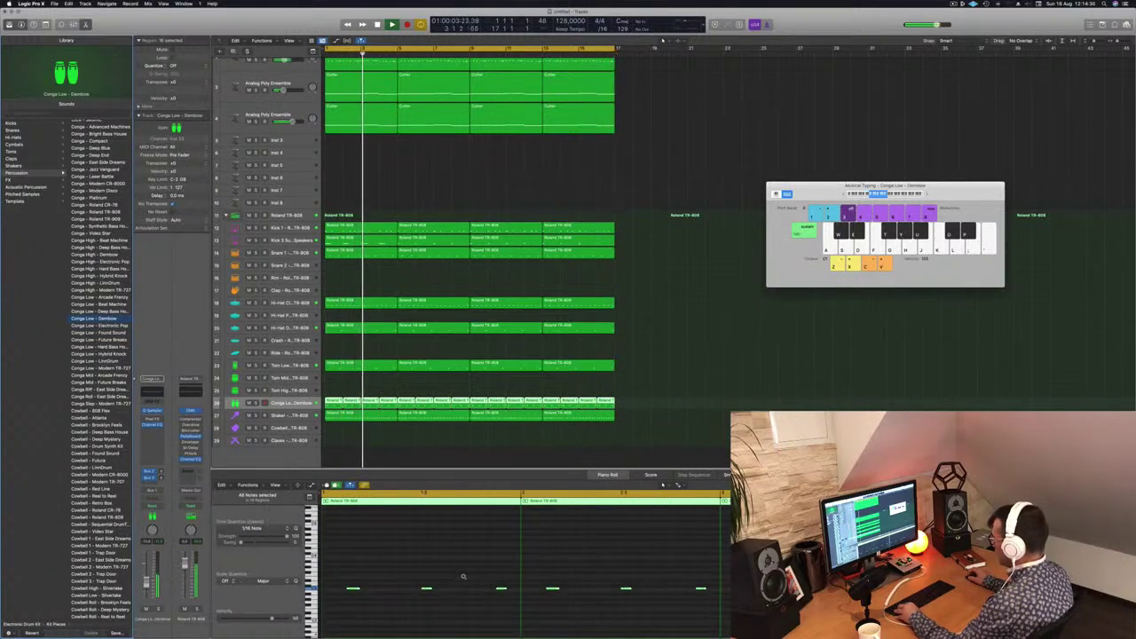
{"action": "scroll", "coordinate": [393, 590], "scroll_direction": "up", "scroll_amount": 3}
{"action": "scroll", "coordinate": [393, 591], "scroll_direction": "down", "scroll_amount": 3}
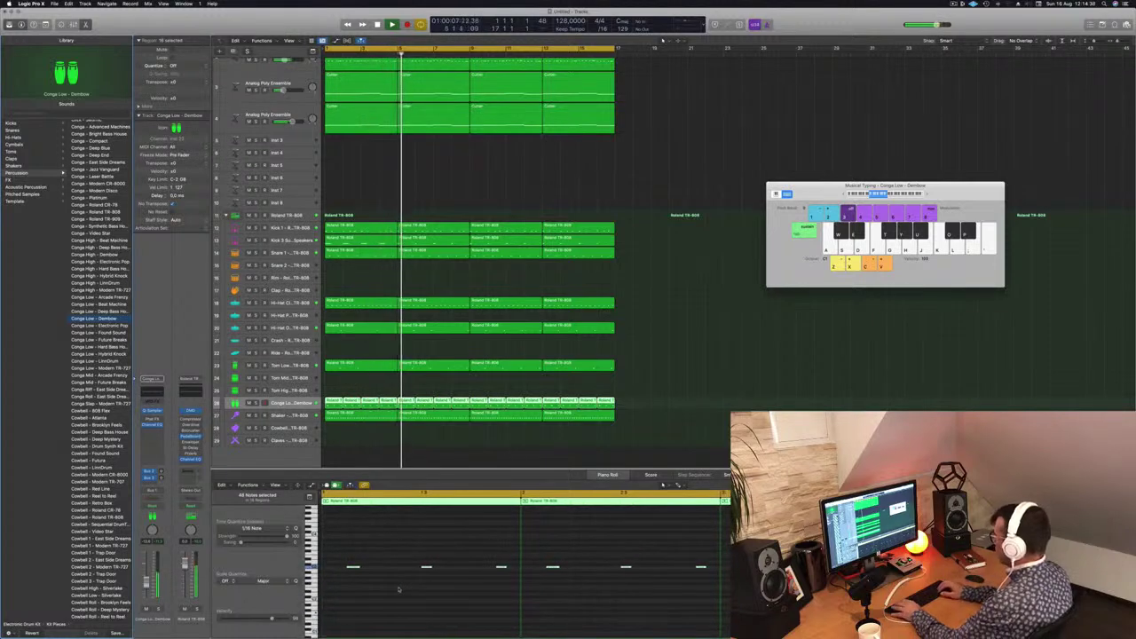
{"action": "key", "text": "Return"}
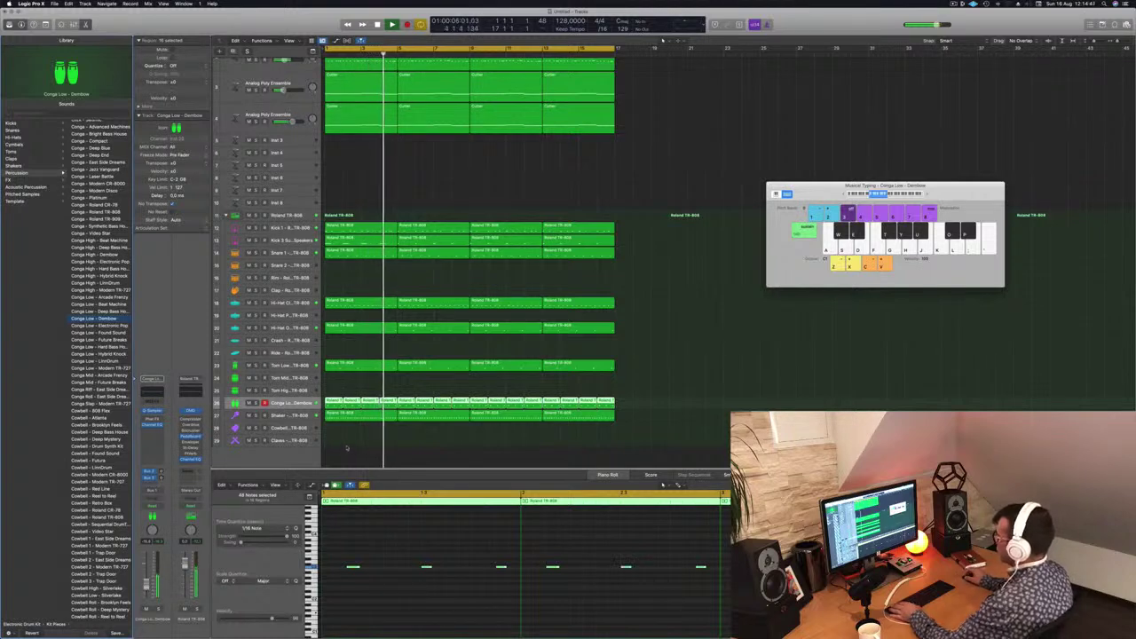
Copy the first four-bar Shaker region to the Cowbell track and play the arrangement from the start
{"action": "left_click_drag", "start_coordinate": [353, 405], "coordinate": [356, 433]}
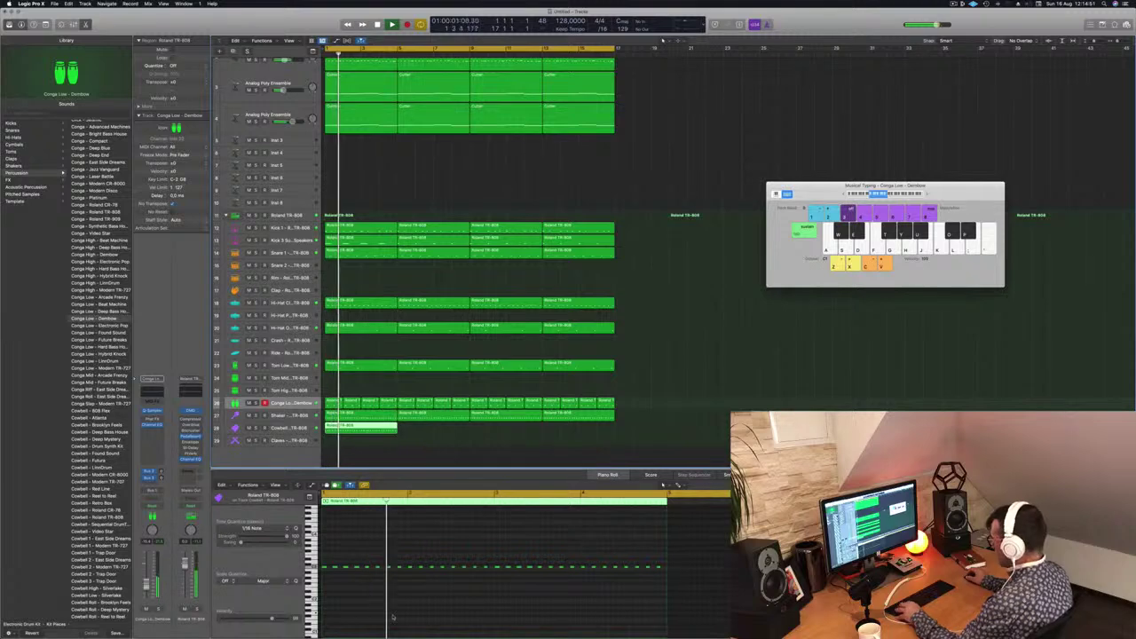
{"action": "key", "text": "super+a"}
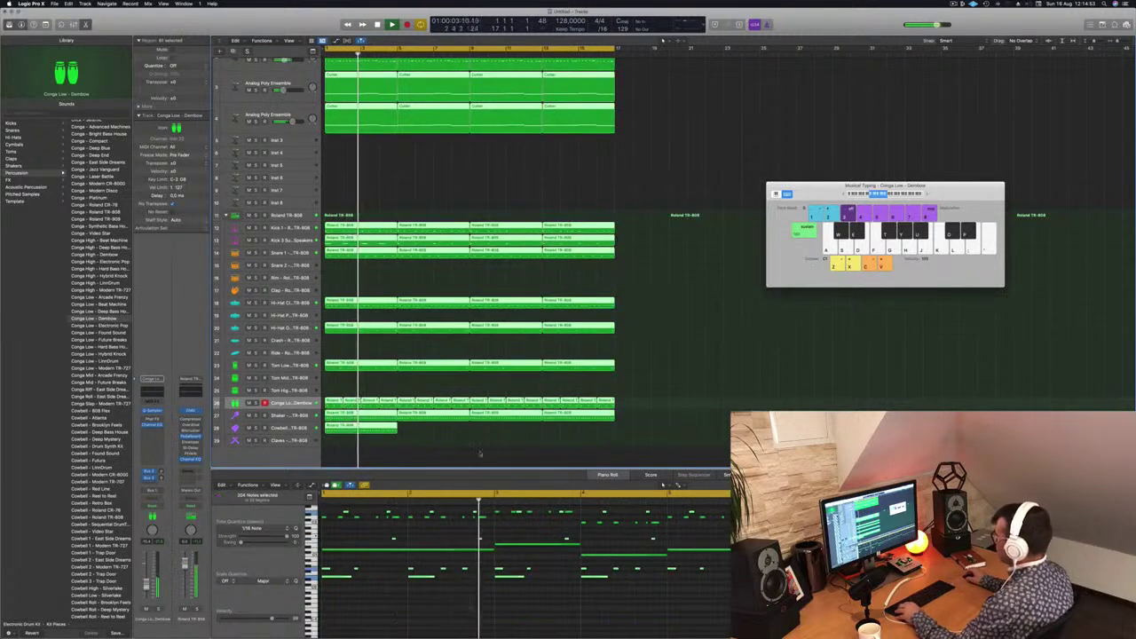
{"action": "left_click", "coordinate": [351, 426]}
{"action": "key", "text": "Return"}
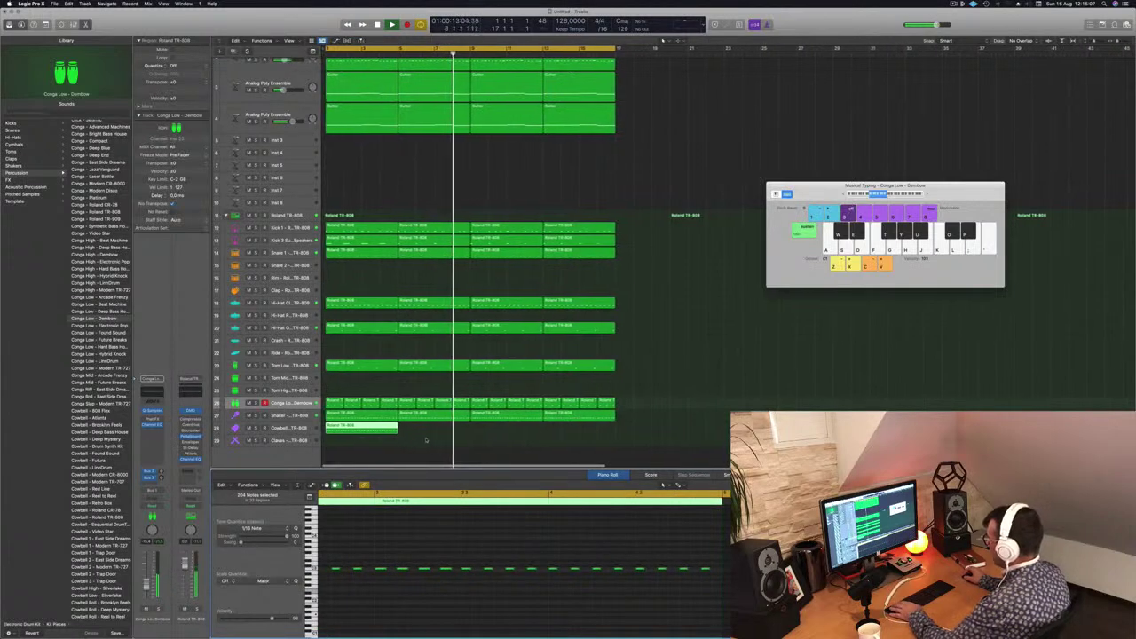
{"action": "key", "text": "Return"}
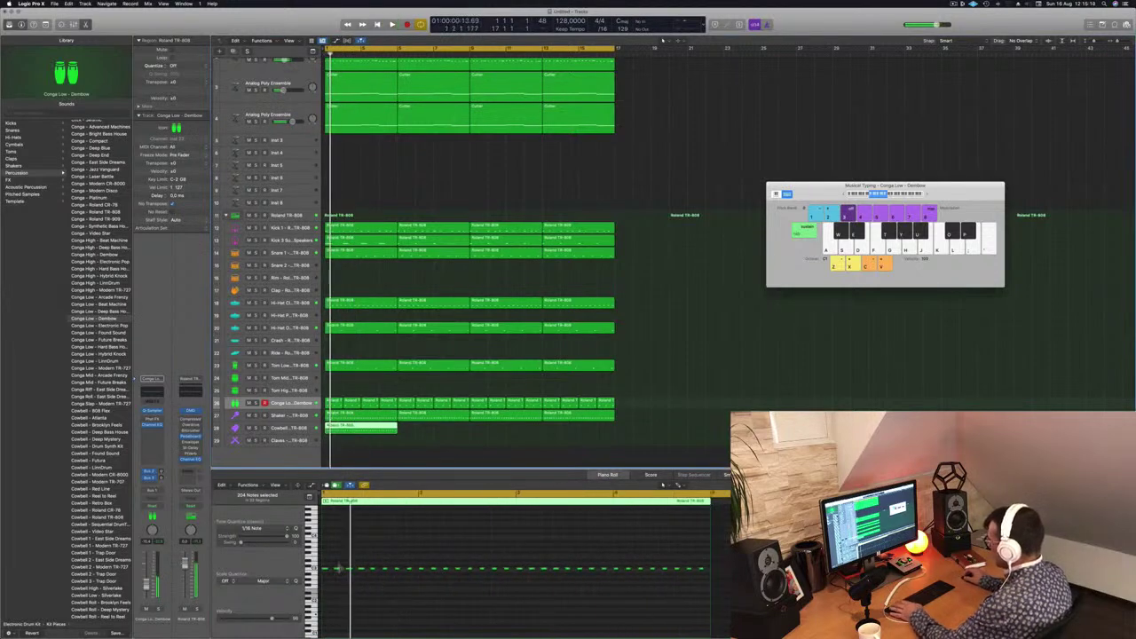
Lower the second and eighth notes in the Cowbell region's first bar, and cut the region down to that bar
{"action": "left_click", "coordinate": [337, 569]}
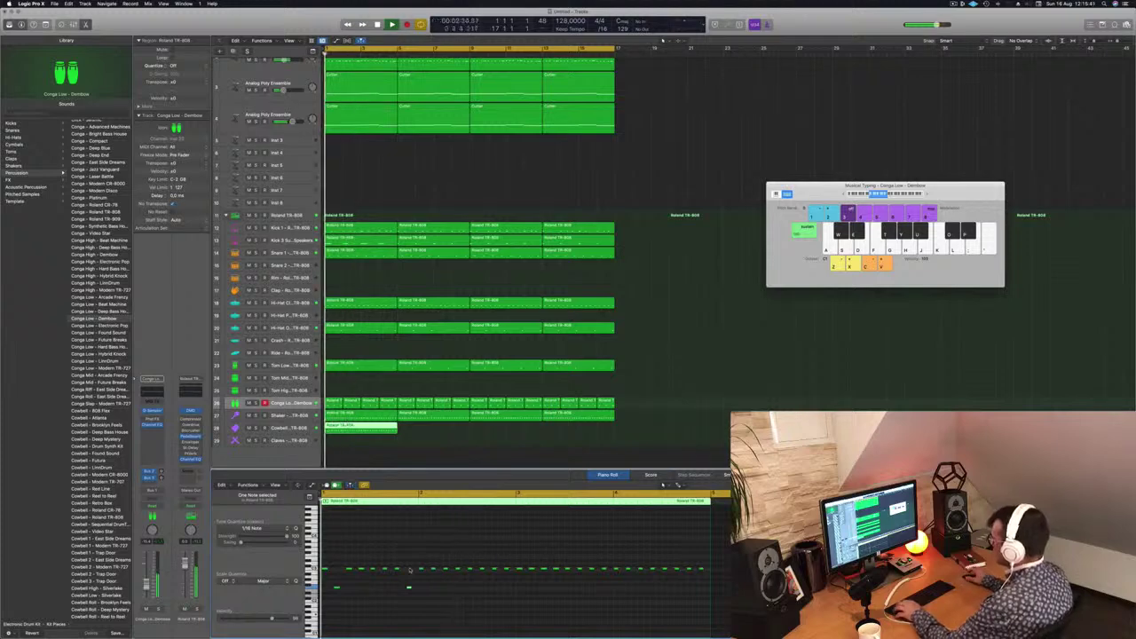
{"action": "double_click", "coordinate": [343, 428], "text": "super"}
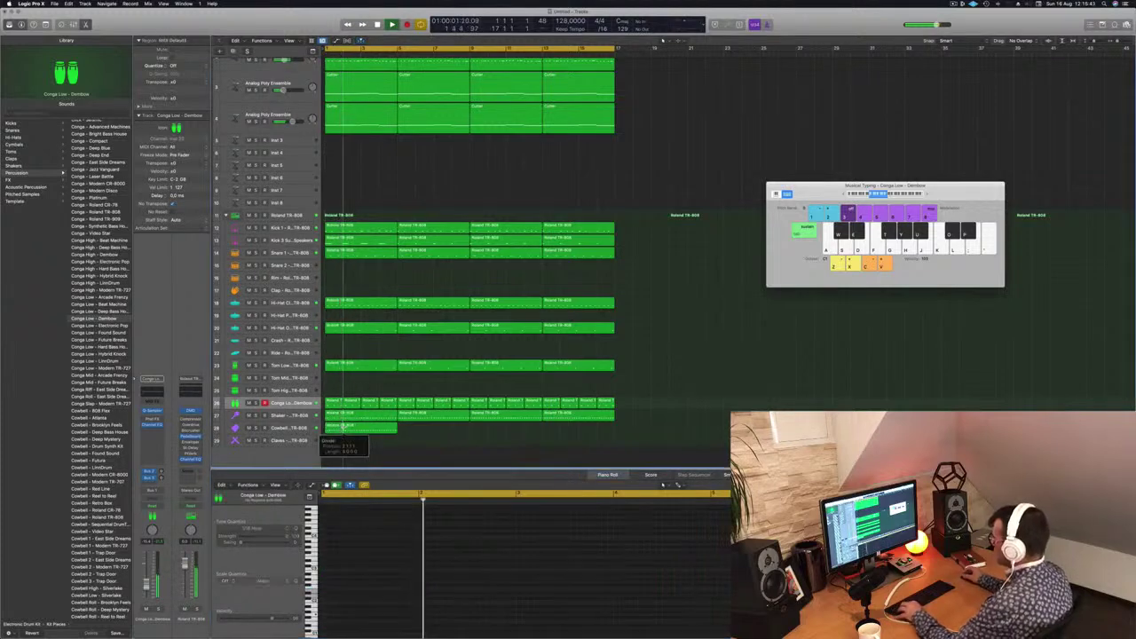
{"action": "key", "text": "Delete"}
Repeat the one-bar Cowbell region up to bar 17
{"action": "left_click_drag", "start_coordinate": [335, 429], "coordinate": [419, 435]}
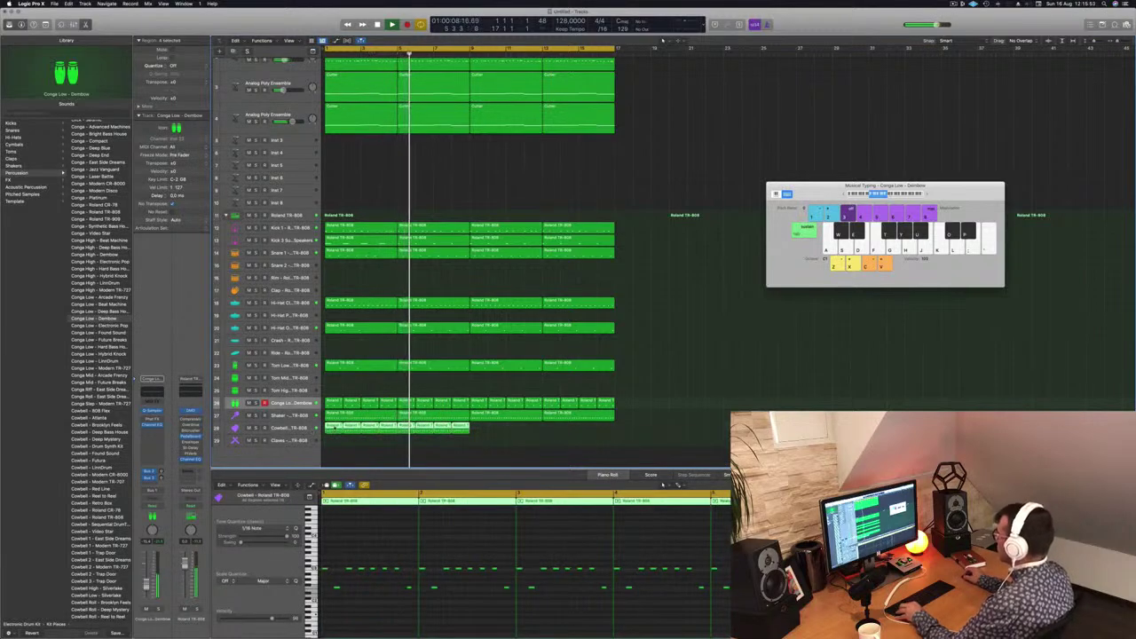
{"action": "left_click_drag", "start_coordinate": [333, 428], "coordinate": [480, 434]}
{"action": "key", "text": "space"}
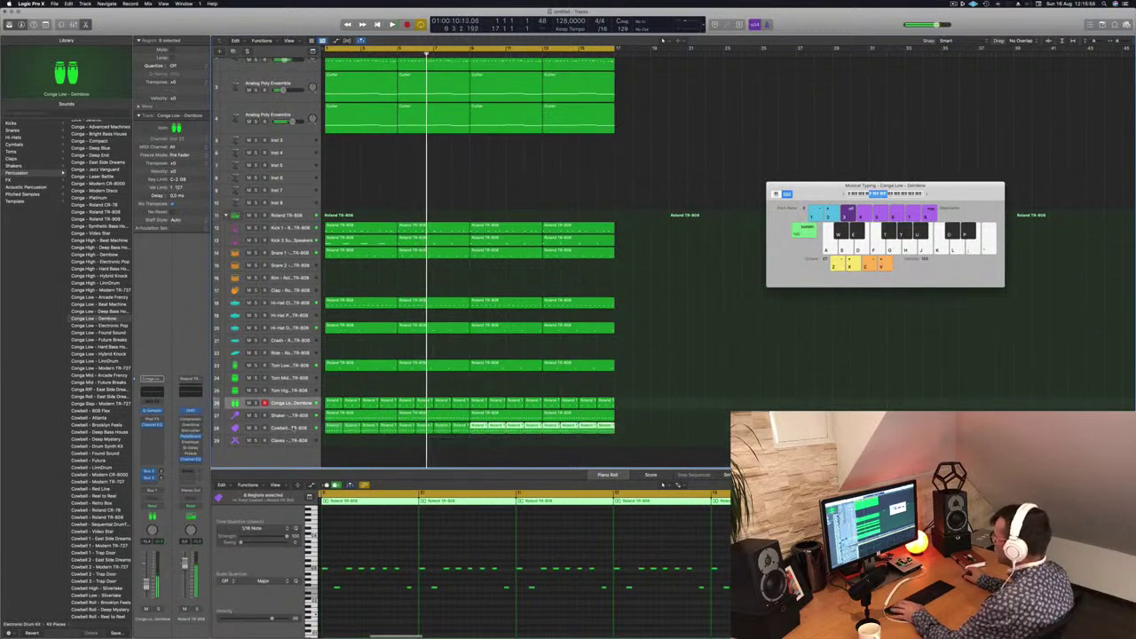
Solo the Cowbell track briefly during playback, and replay the full arrangement from the start
{"action": "left_click", "coordinate": [294, 429]}
{"action": "key", "text": "space"}
{"action": "key", "text": "Return"}
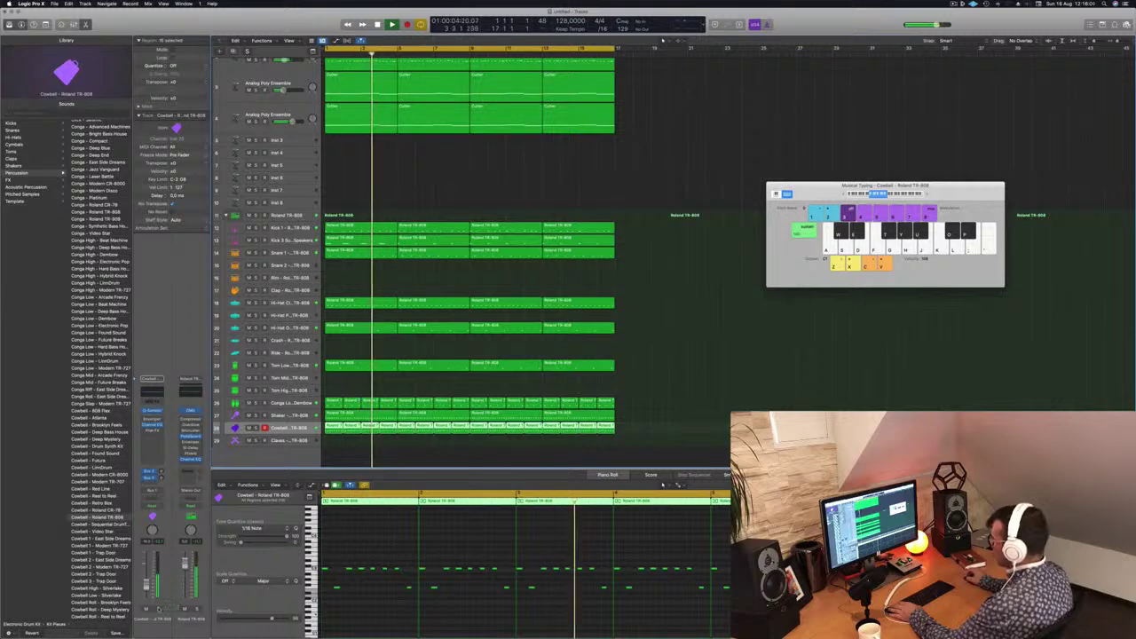
{"action": "key", "text": "s"}
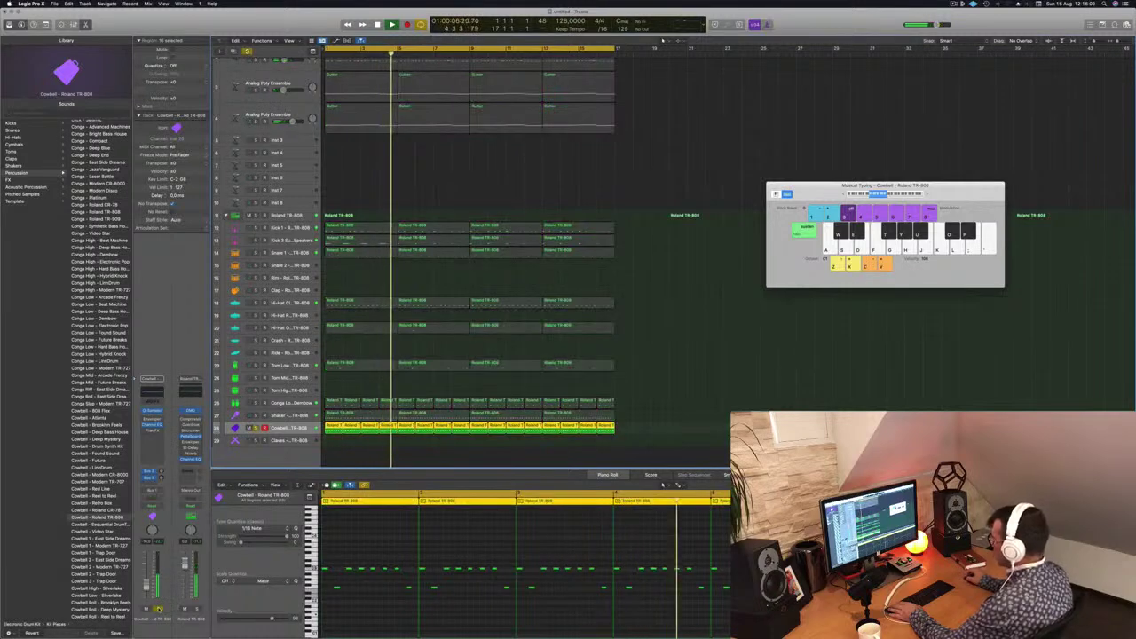
{"action": "key", "text": "s"}
{"action": "key", "text": "Return"}
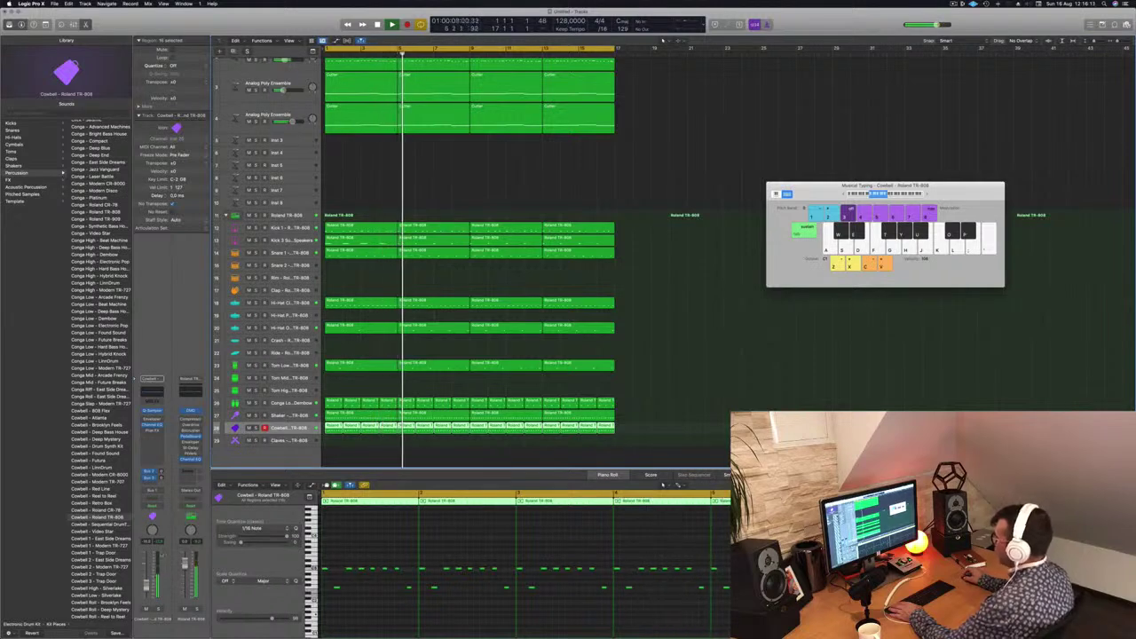
Add a 185 Hz, 24 dB/Oct low cut to the Cowbell track's Channel EQ and close the plug-in
{"action": "left_click", "coordinate": [152, 391]}
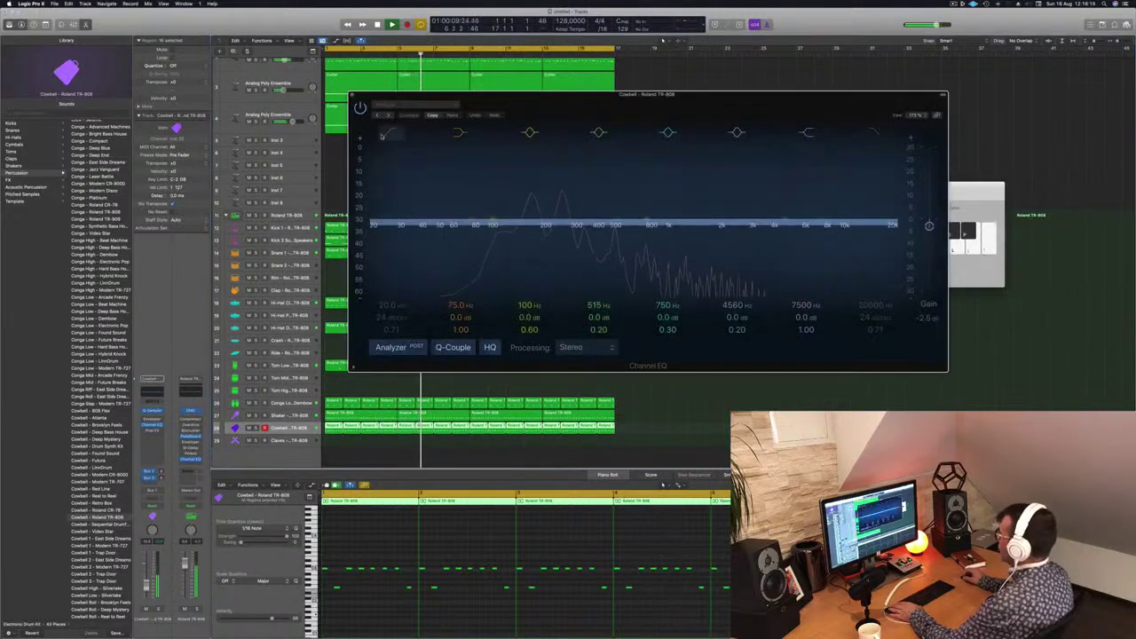
{"action": "left_click", "coordinate": [391, 133]}
{"action": "left_click_drag", "start_coordinate": [402, 199], "coordinate": [559, 205]}
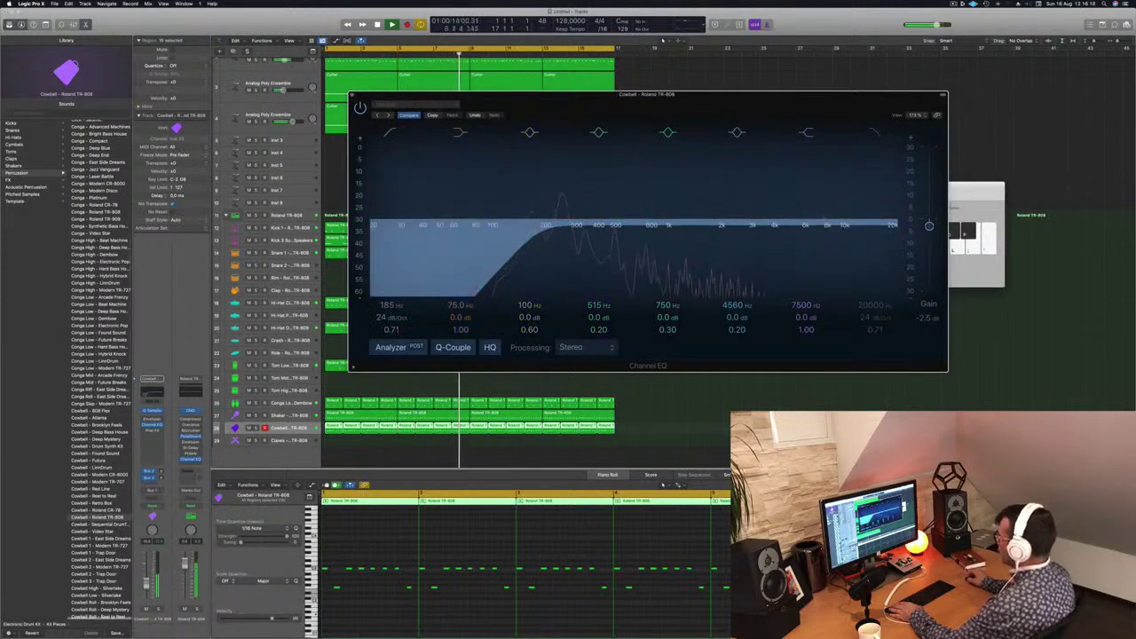
{"action": "left_click", "coordinate": [662, 484]}
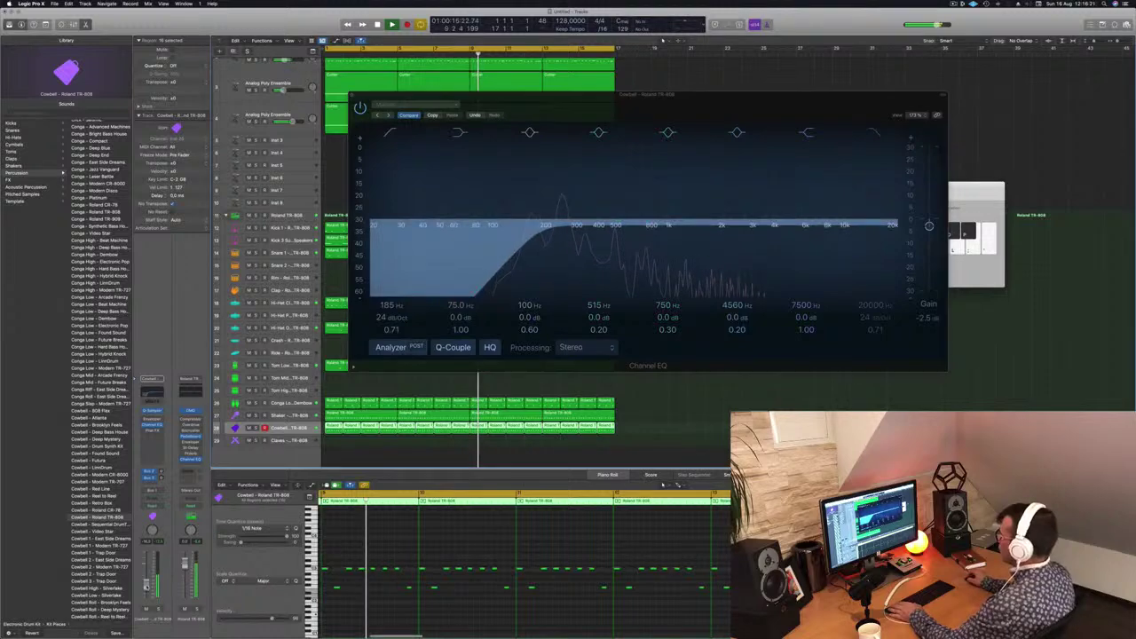
{"action": "left_click", "coordinate": [353, 95]}
Copy the first Snare 1 region to the Clap track
{"action": "key", "text": "super+Left"}
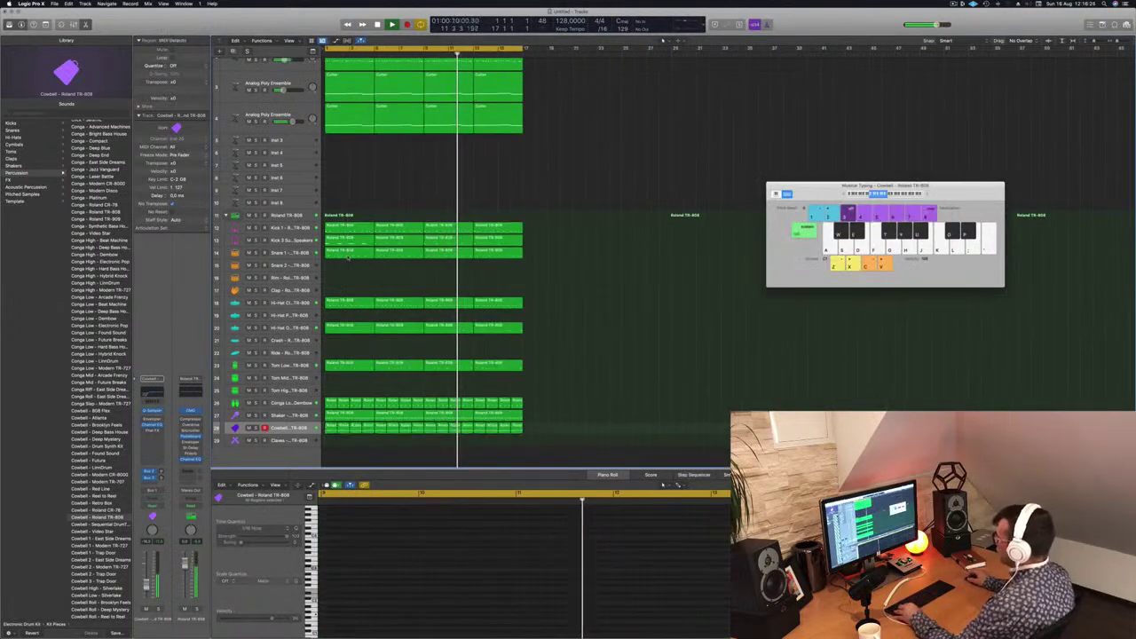
{"action": "left_click_drag", "start_coordinate": [348, 253], "coordinate": [345, 295]}
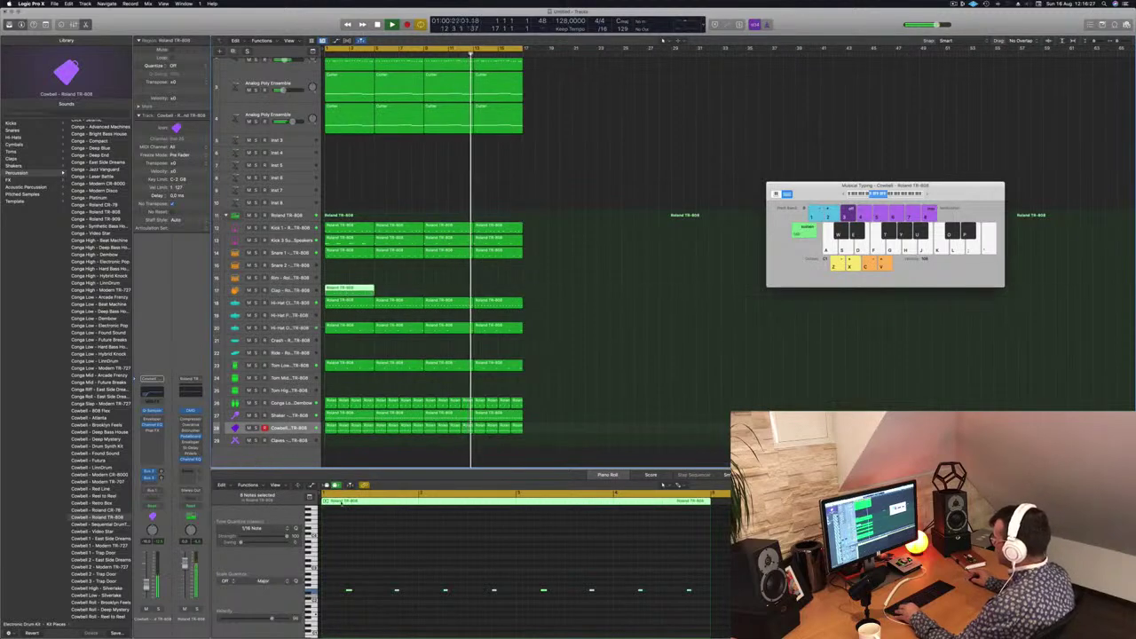
{"action": "scroll", "coordinate": [357, 576], "scroll_direction": "down", "scroll_amount": 3}
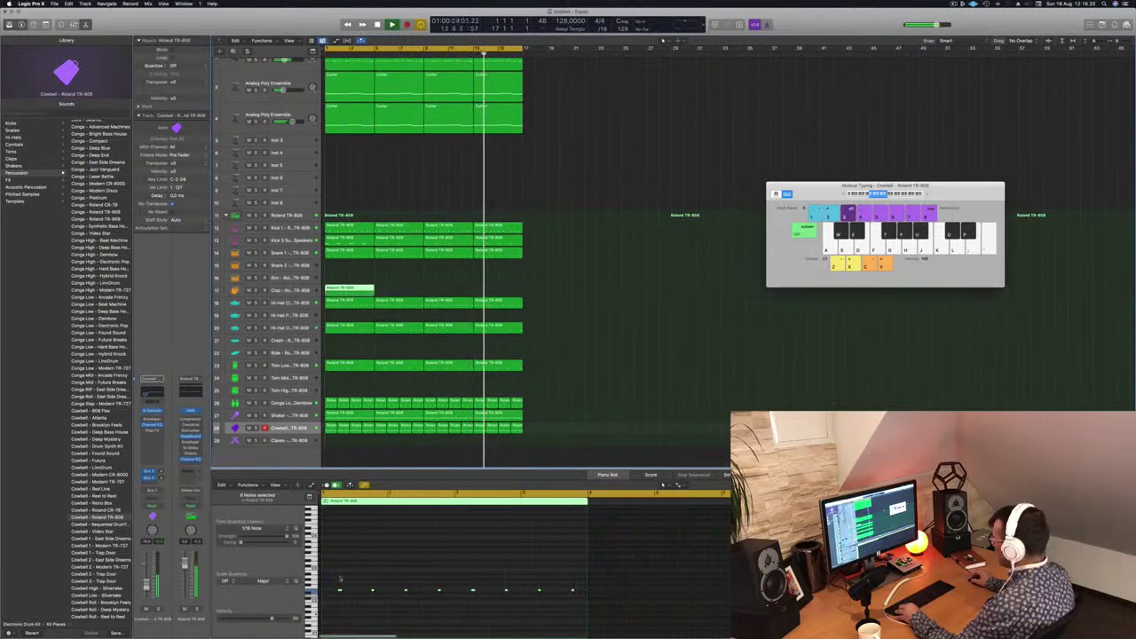
Raise the second note of the Clap pattern above the first, and repeat the one-bar pattern up to bar 17
{"action": "left_click_drag", "start_coordinate": [339, 578], "coordinate": [591, 607]}
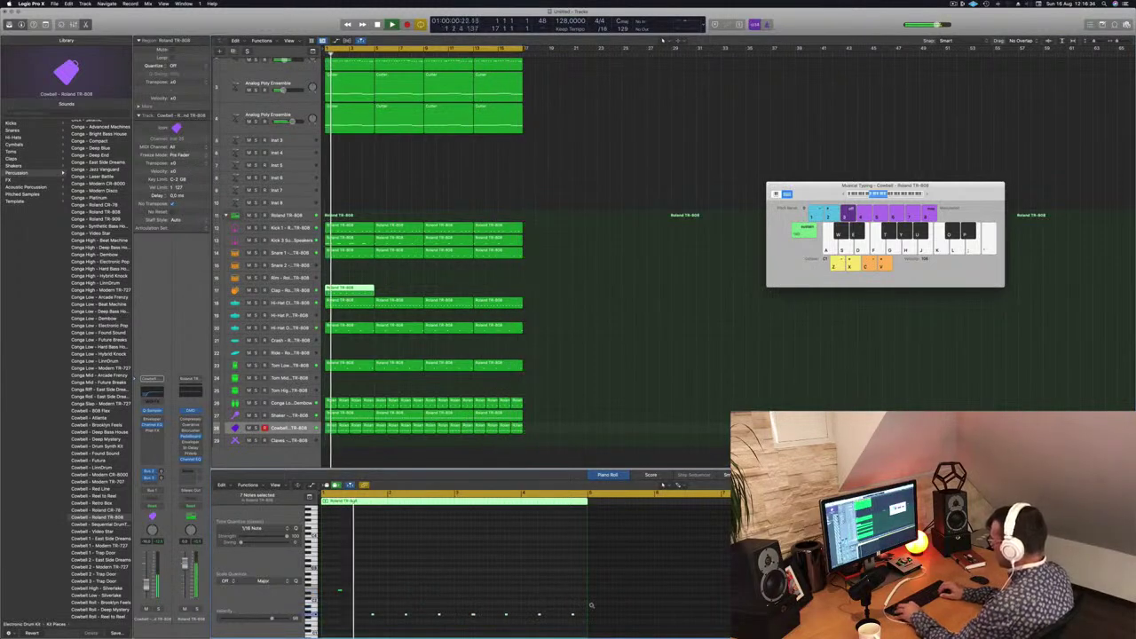
{"action": "key", "text": "alt+shift+Up"}
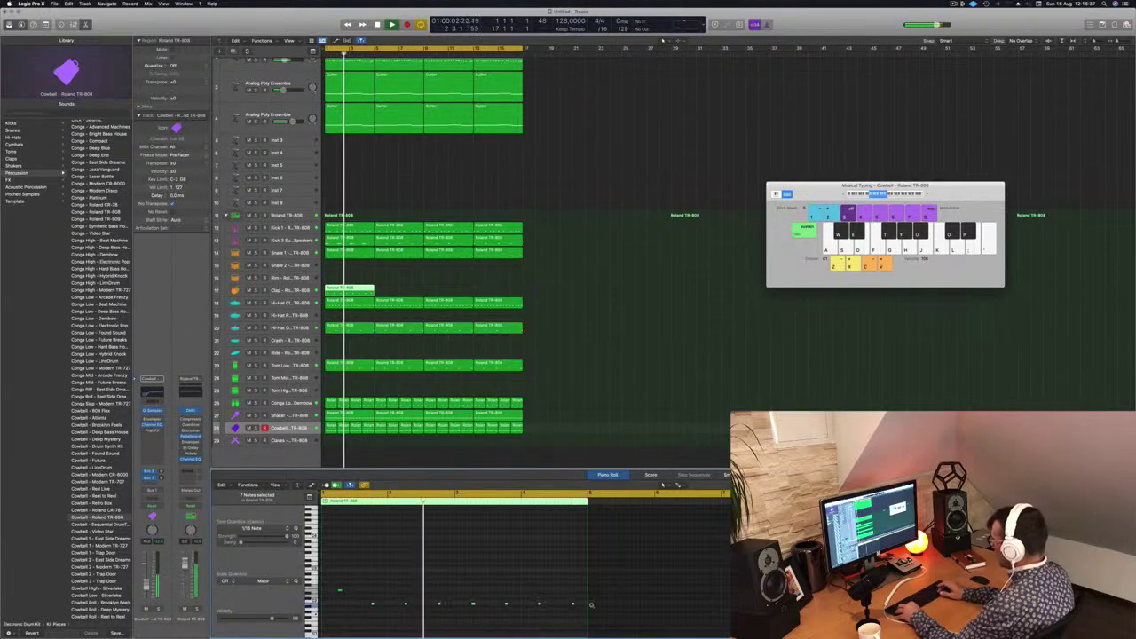
{"action": "key", "text": "alt+shift+Up"}
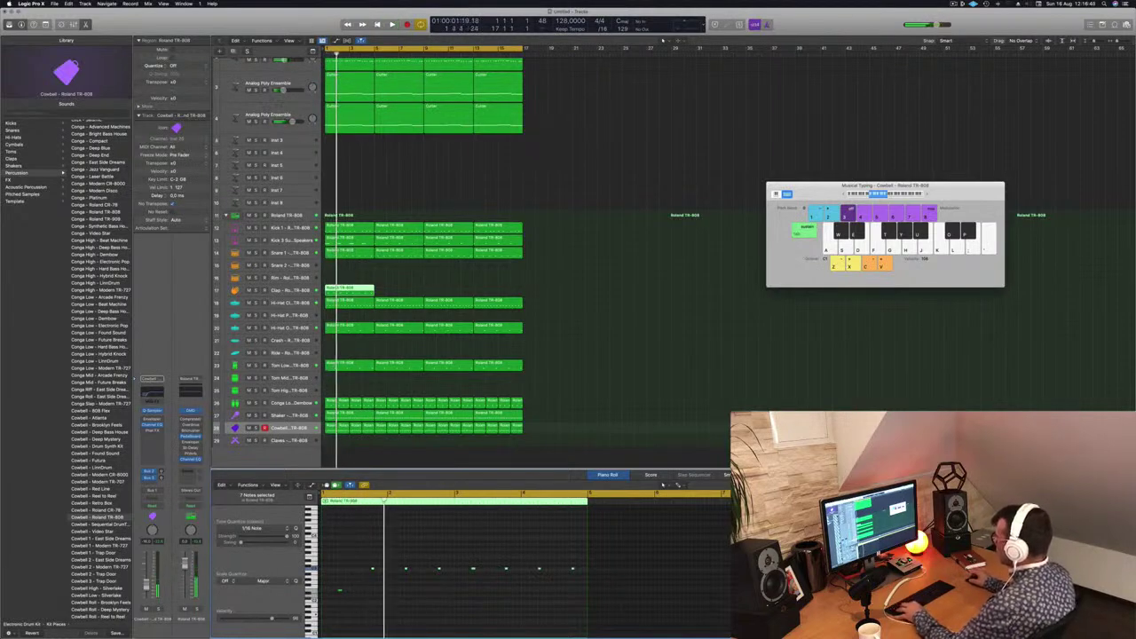
{"action": "left_click_drag", "start_coordinate": [341, 289], "coordinate": [435, 295]}
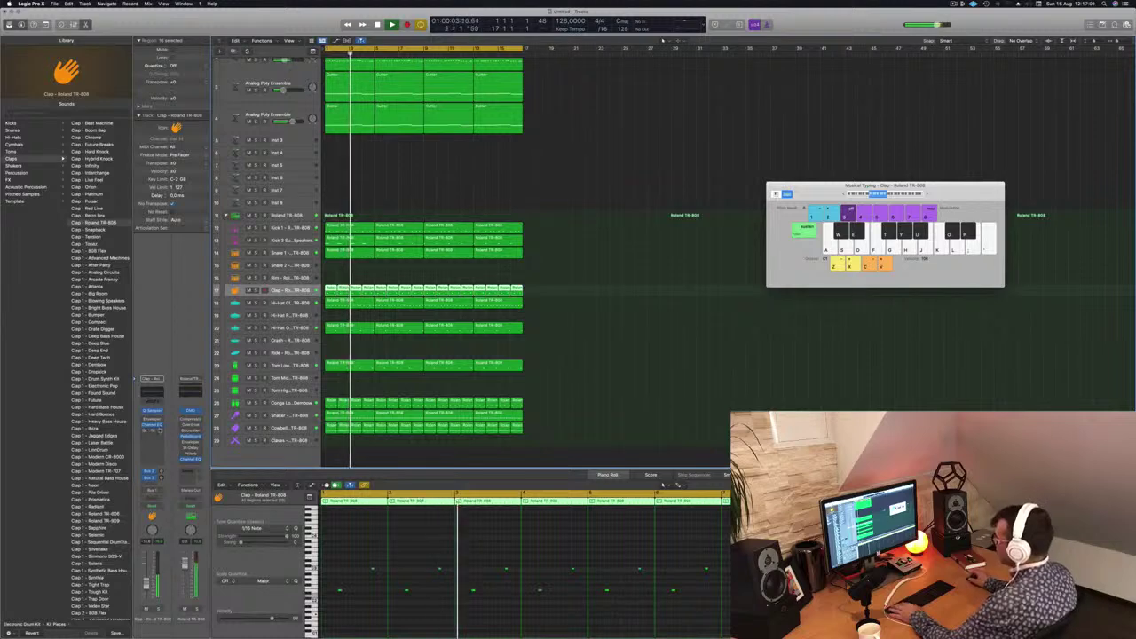
Add a 412 Hz, 24 dB/Oct low cut to the Clap track's Channel EQ and close the plug-in
{"action": "left_click", "coordinate": [152, 388]}
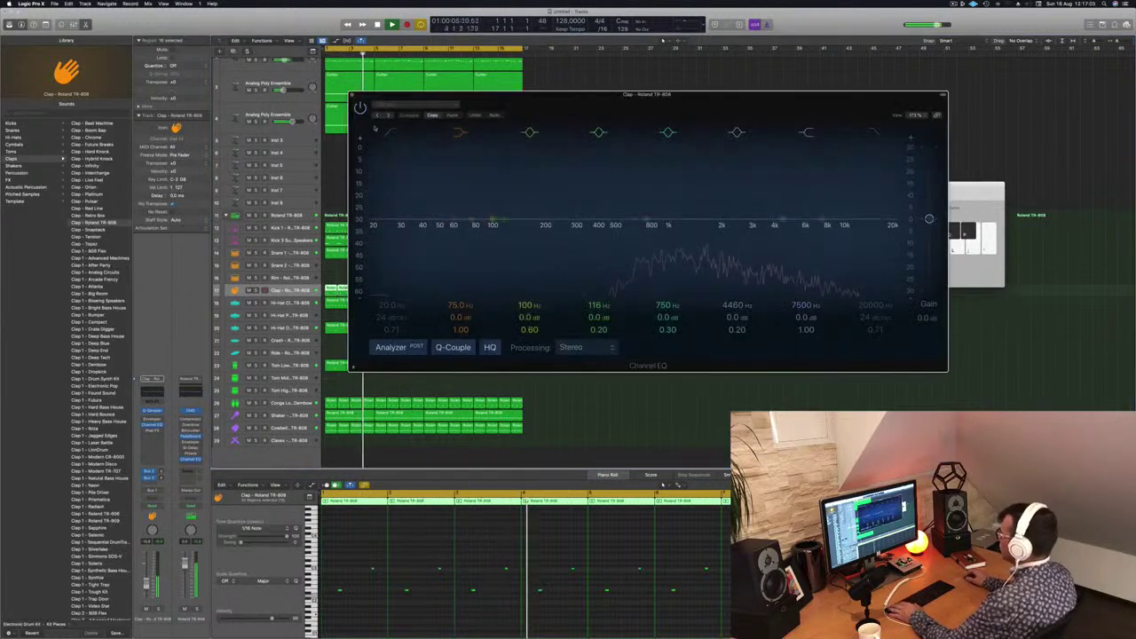
{"action": "left_click", "coordinate": [395, 222]}
{"action": "left_click_drag", "start_coordinate": [395, 222], "coordinate": [600, 222]}
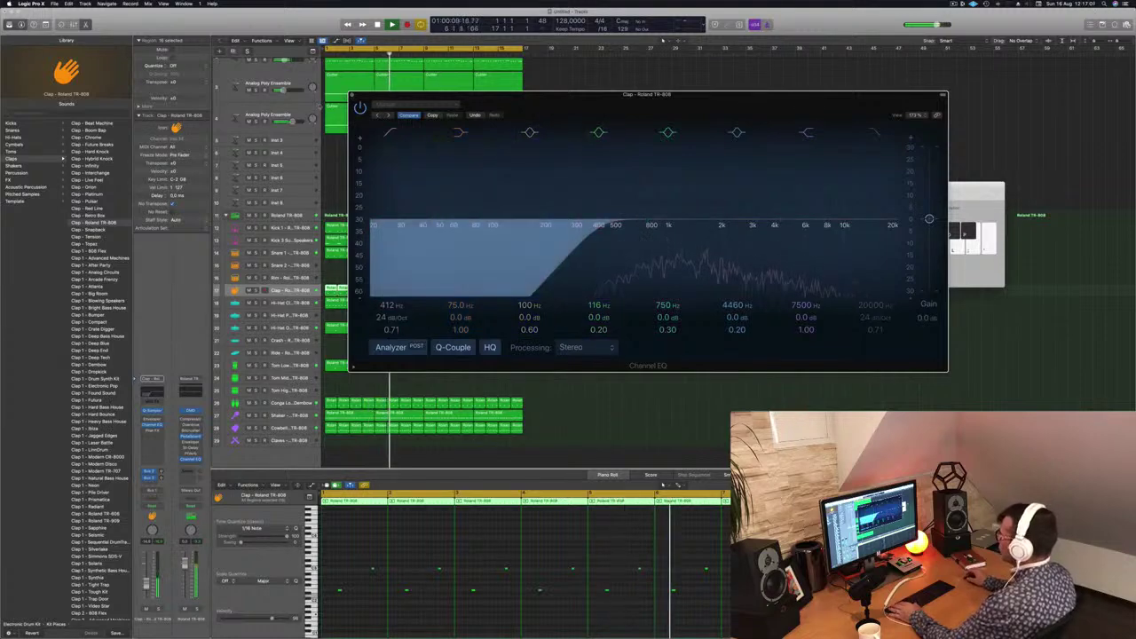
{"action": "left_click", "coordinate": [353, 95]}
Adjust the Clap track's reverb and delay sends during playback, check the reverb bus's ChromaVerb, and close it
{"action": "key", "text": "Return"}
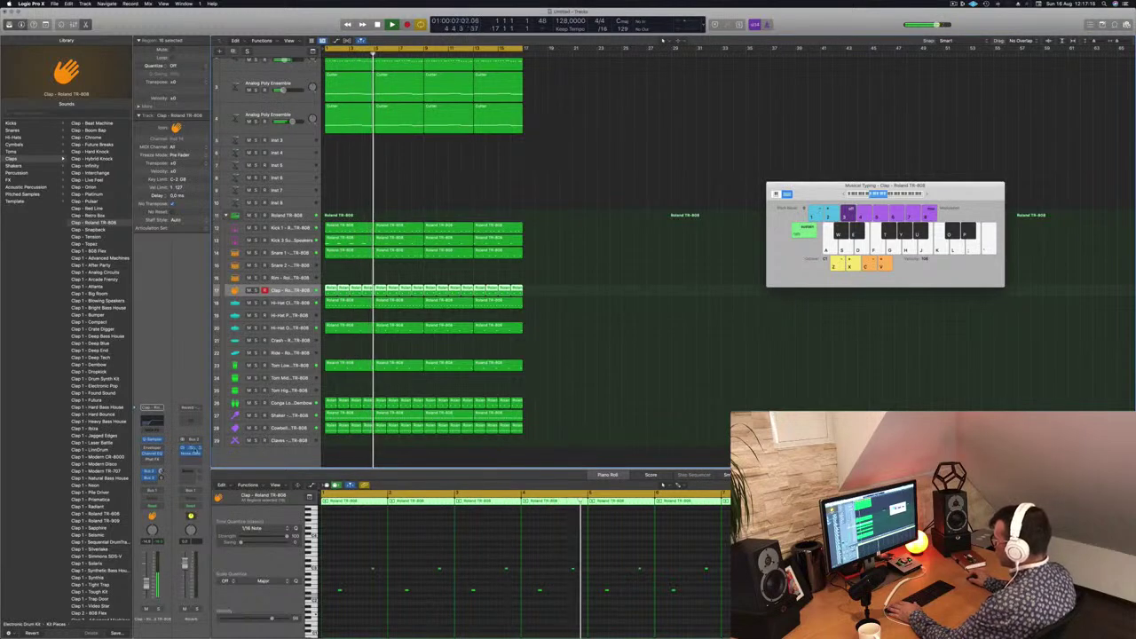
{"action": "key", "text": "v"}
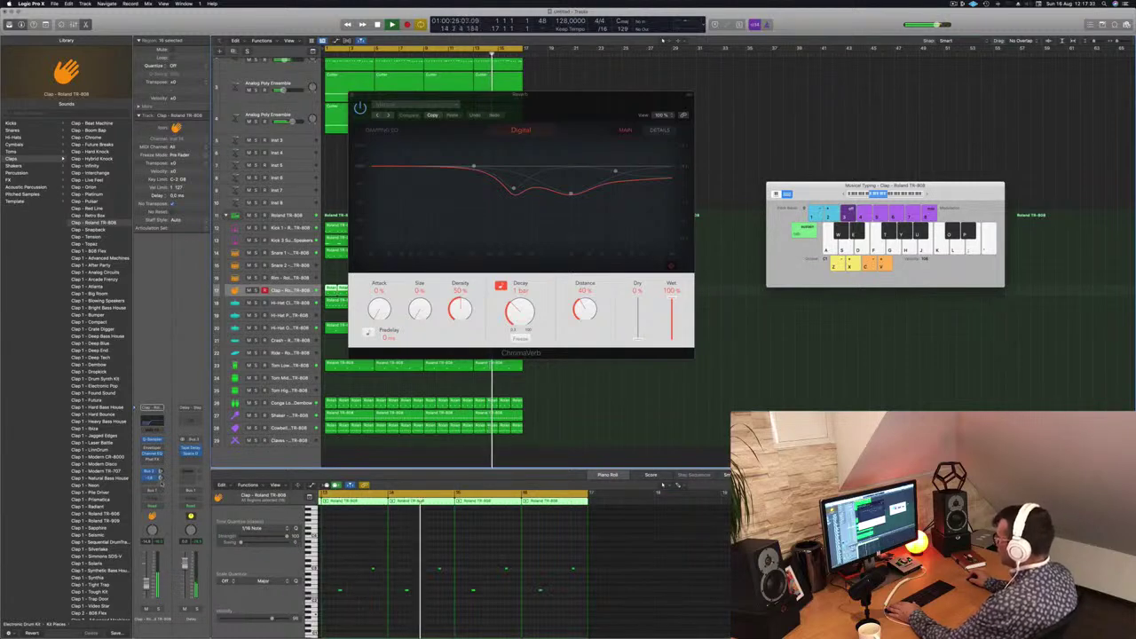
{"action": "key", "text": "super+w"}
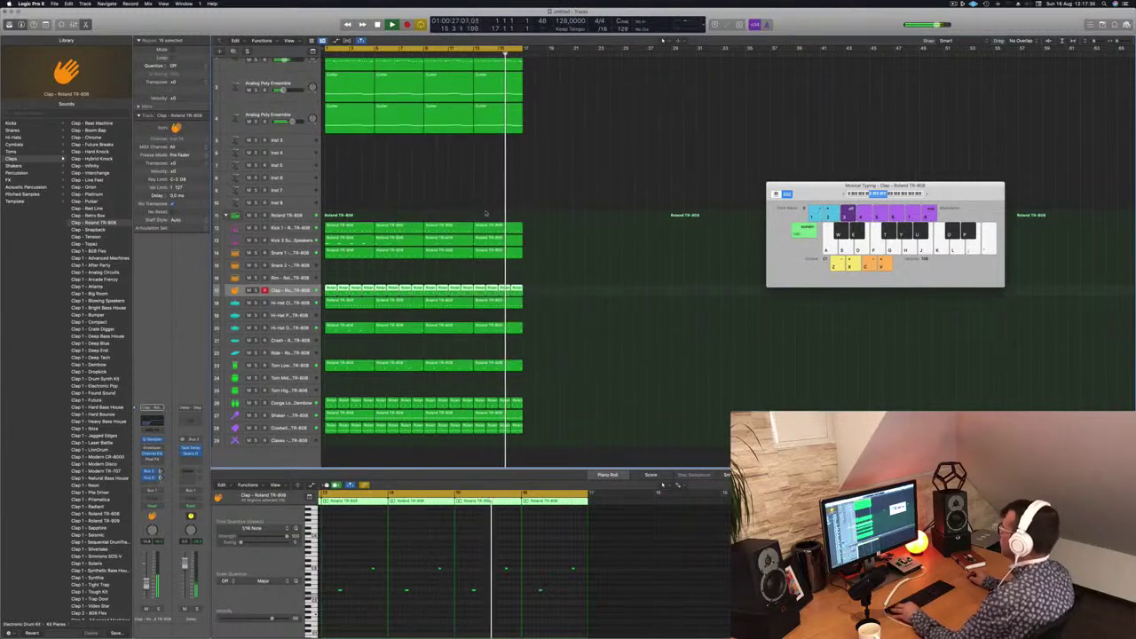
{"action": "key", "text": "super+Left"}
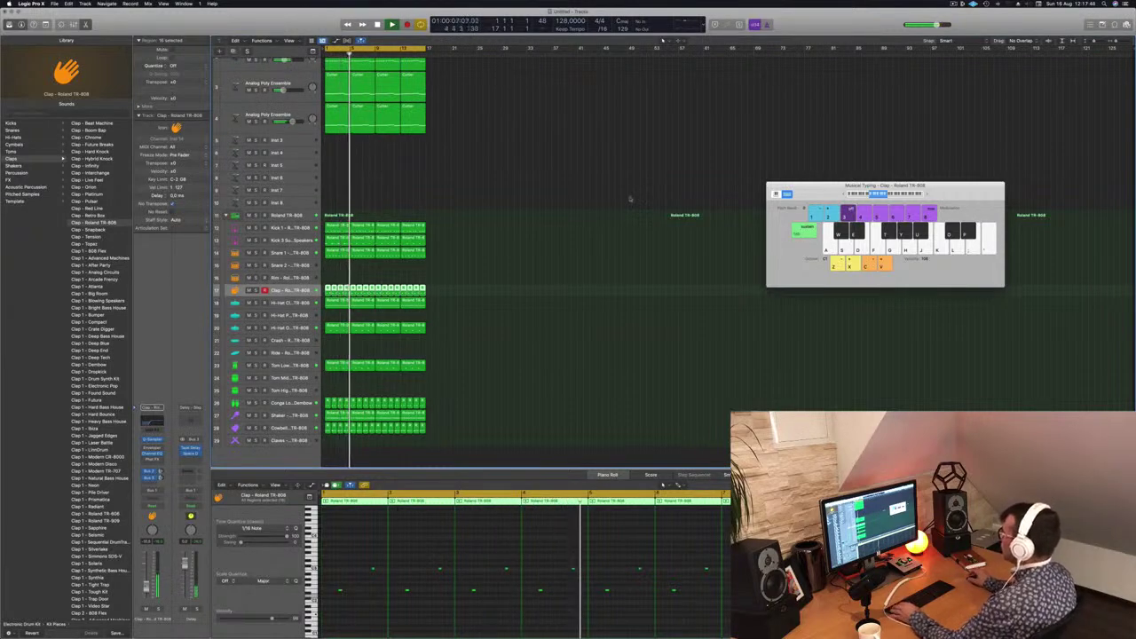
{"action": "left_click", "coordinate": [481, 185]}
{"action": "scroll", "coordinate": [455, 183], "scroll_direction": "down", "scroll_amount": 2}
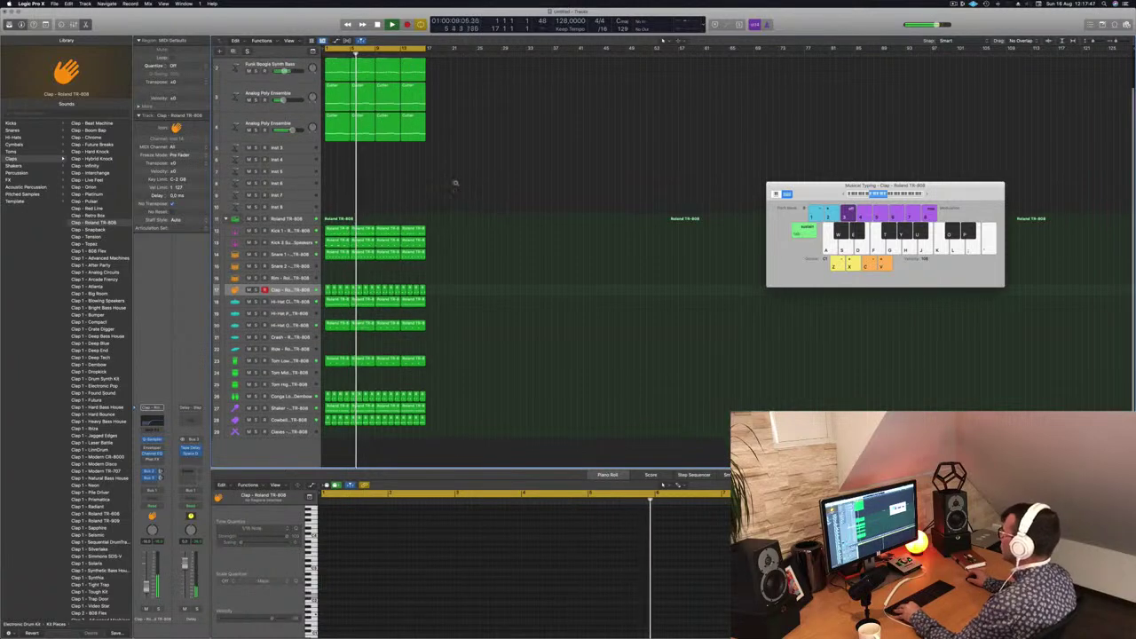
Check the Cowbell track during playback, tweak the Funk Boogie Synth Bass track's Alchemy performance controls, and close the synth
{"action": "scroll", "coordinate": [452, 183], "scroll_direction": "down", "scroll_amount": 3}
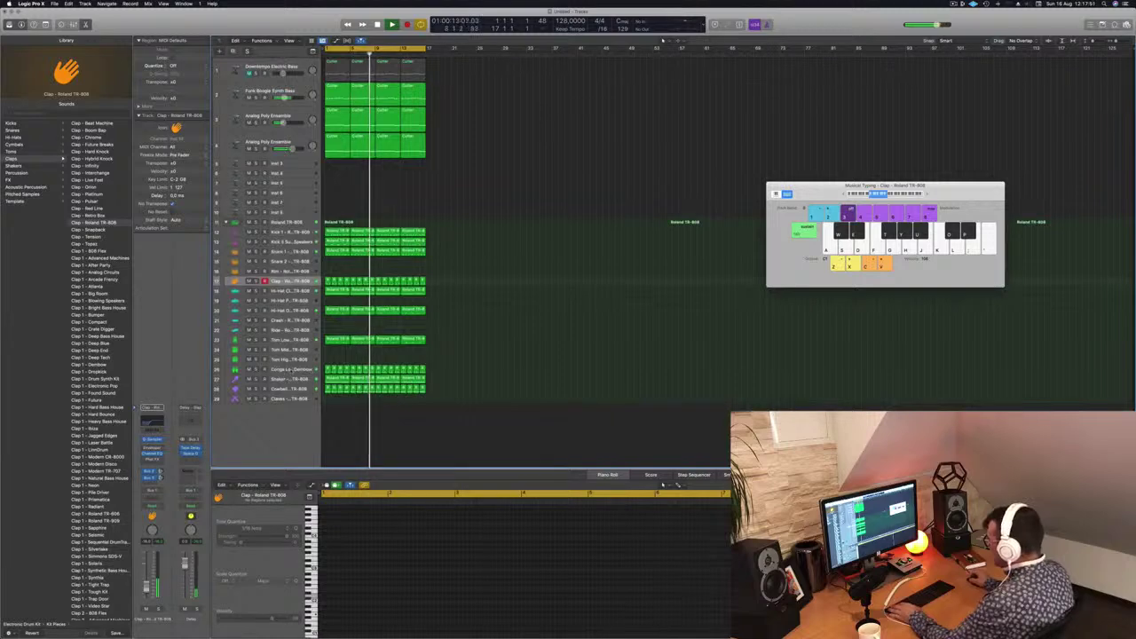
{"action": "left_click", "coordinate": [284, 389]}
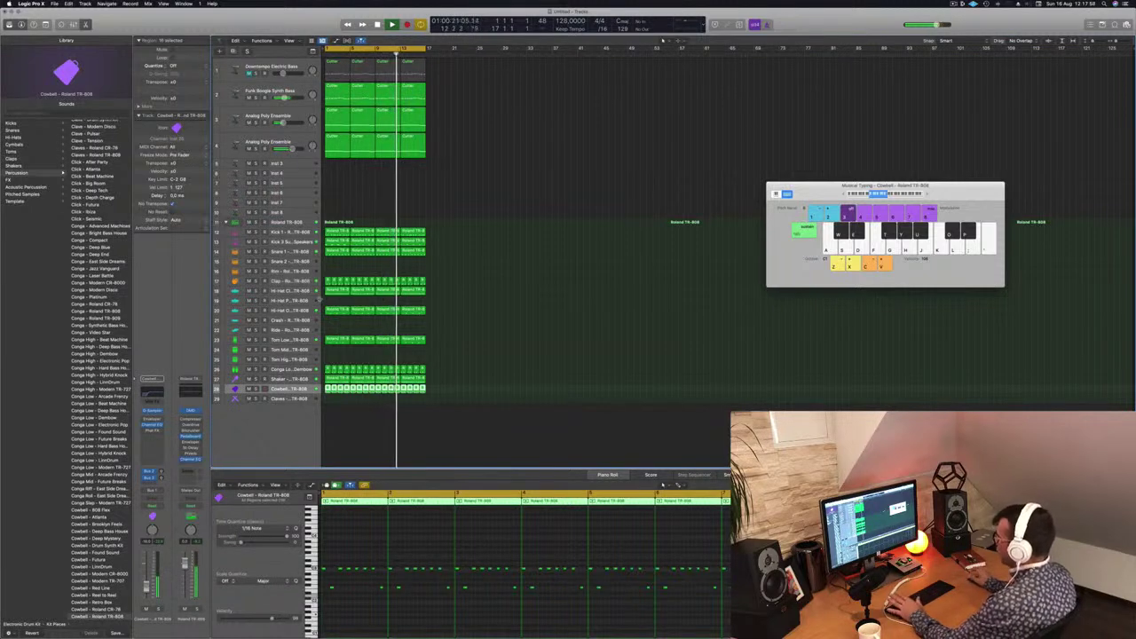
{"action": "scroll", "coordinate": [400, 200], "scroll_direction": "down", "scroll_amount": 3}
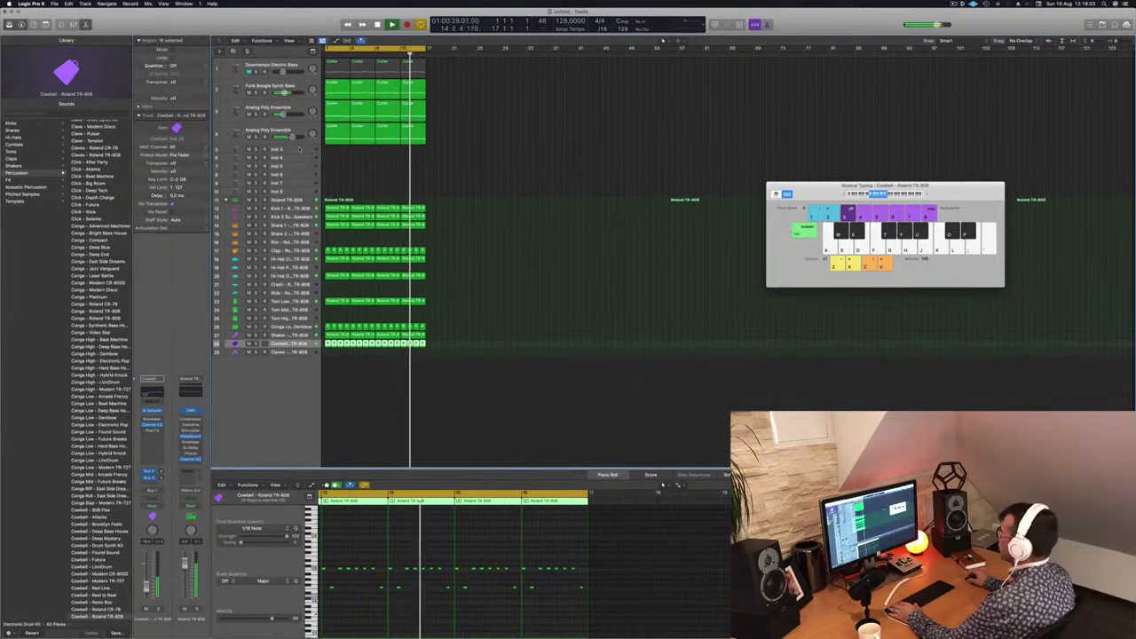
{"action": "key", "text": "Up"}
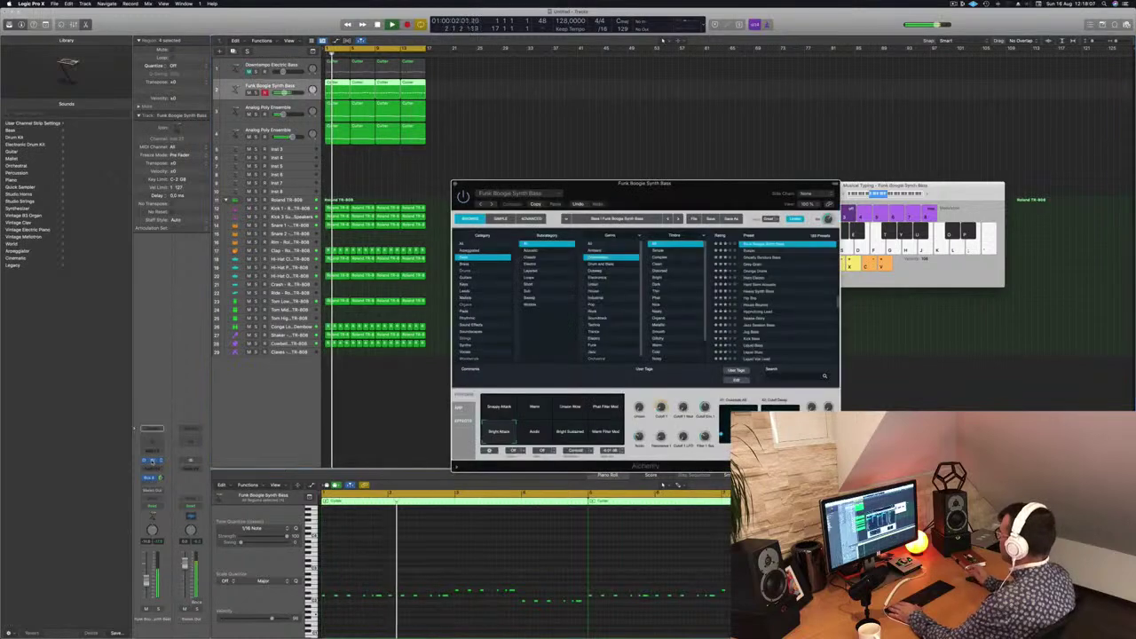
{"action": "key", "text": "v"}
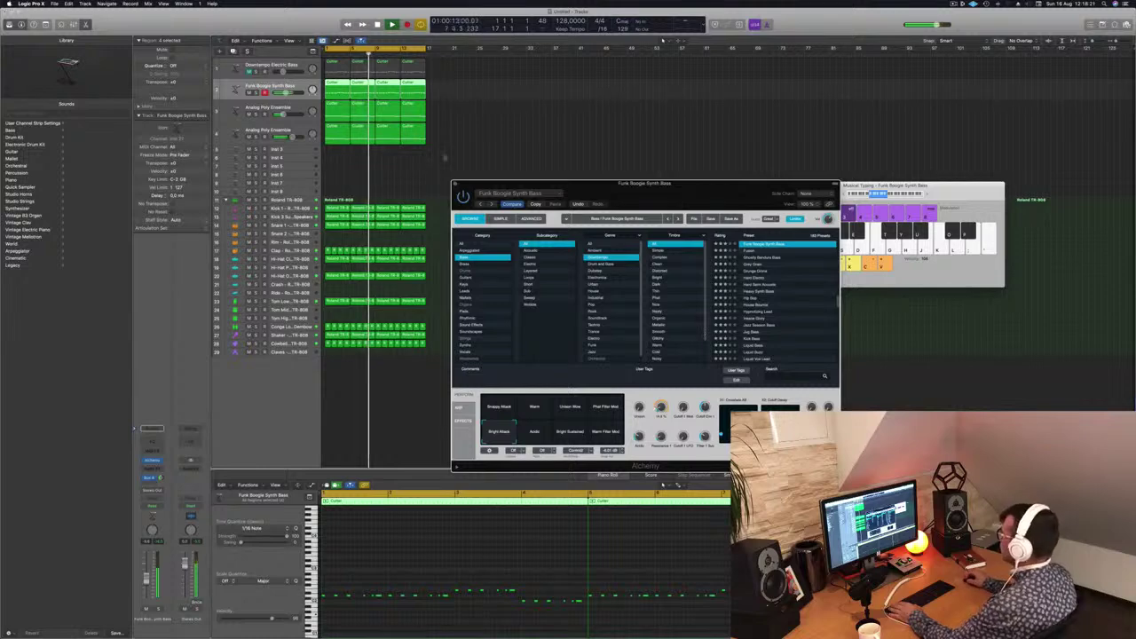
{"action": "left_click", "coordinate": [453, 183]}
{"action": "left_click", "coordinate": [444, 182]}
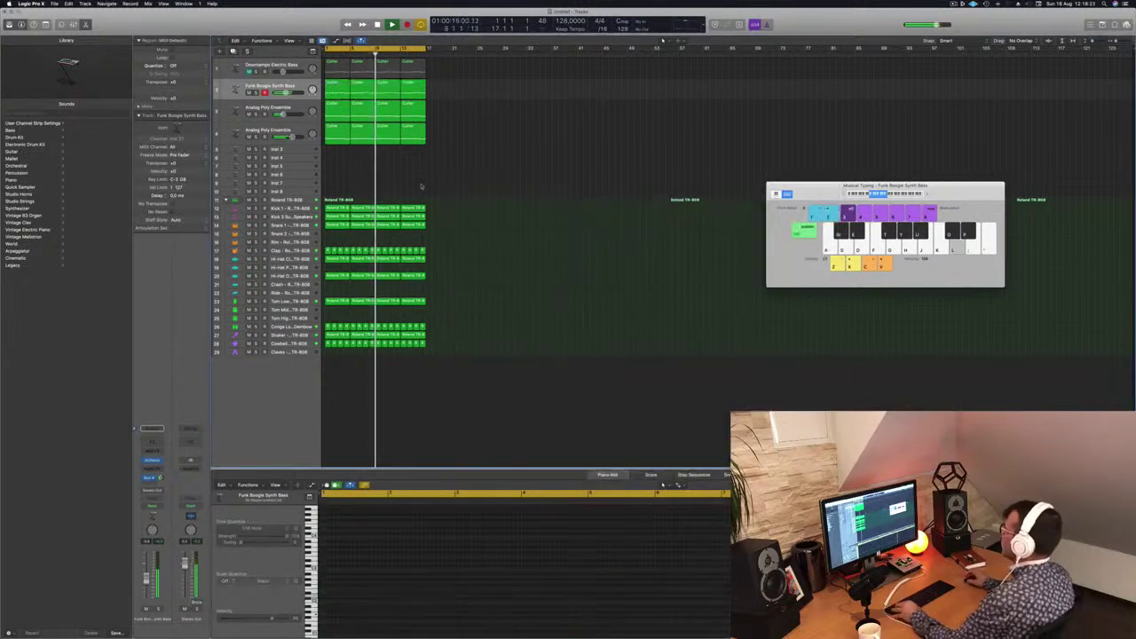
Repeat all regions in the arrangement up to bar 65 and extend the cycle range to the same bar
{"action": "key", "text": "super+a"}
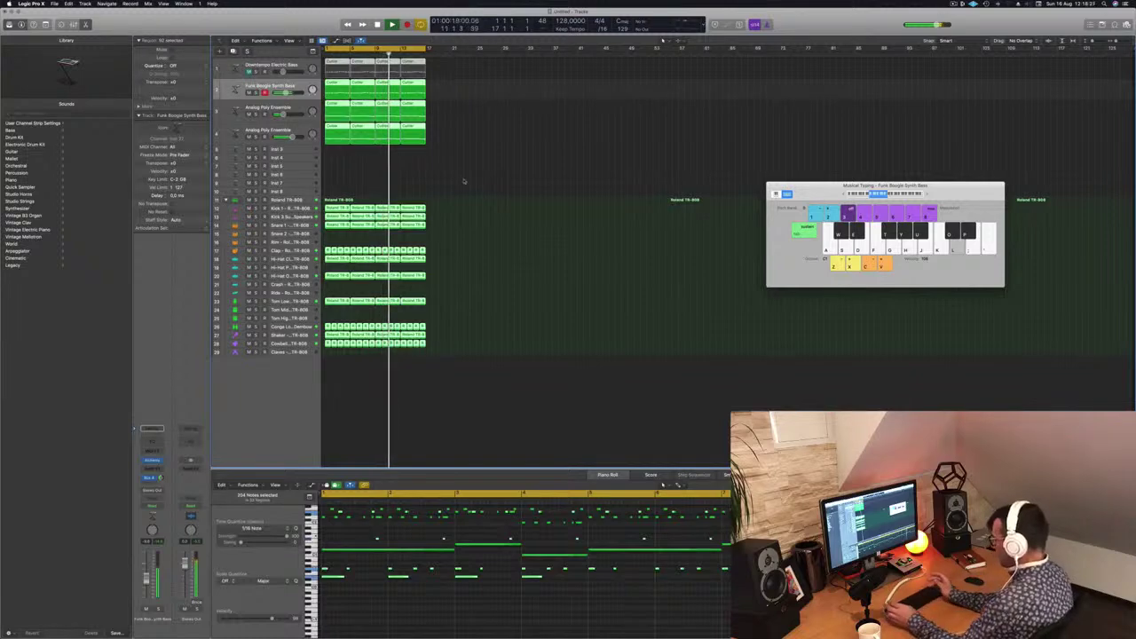
{"action": "key", "text": "super+r"}
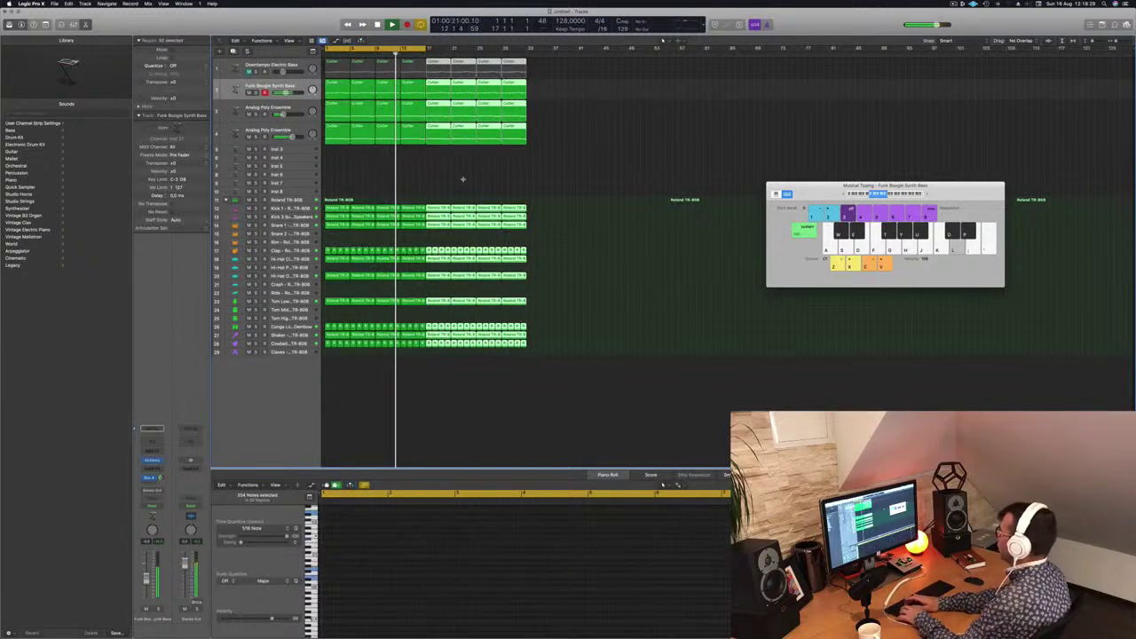
{"action": "key", "text": "super+r"}
{"action": "key", "text": "super+r"}
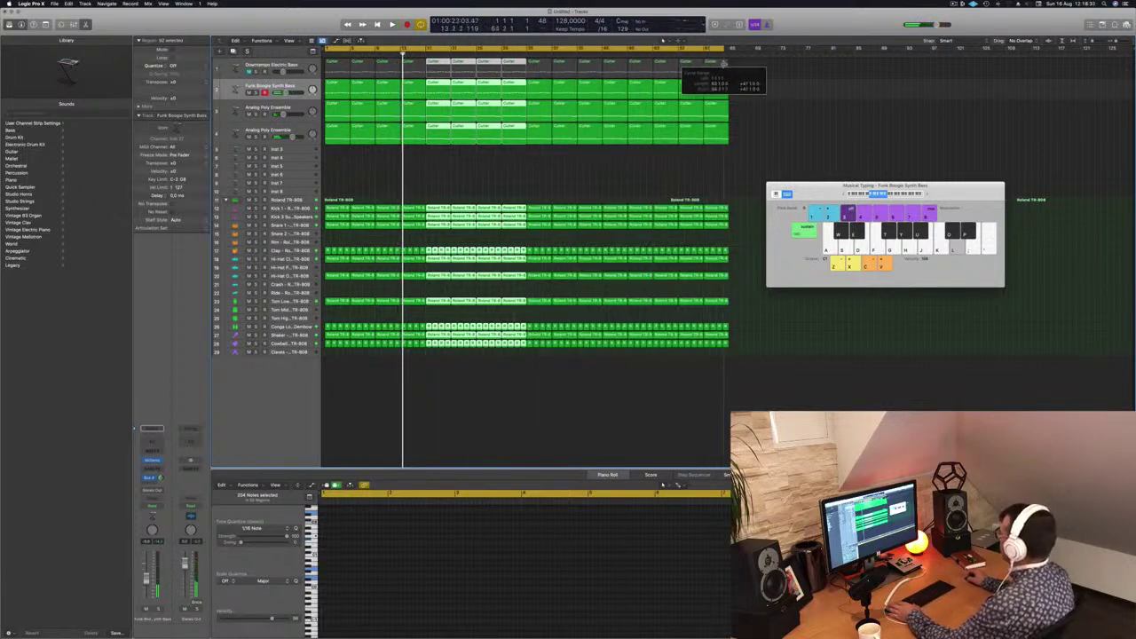
Deselect all regions, play the arrangement from the beginning, and move the Musical Typing window farther from the regions
{"action": "left_click", "coordinate": [956, 4]}
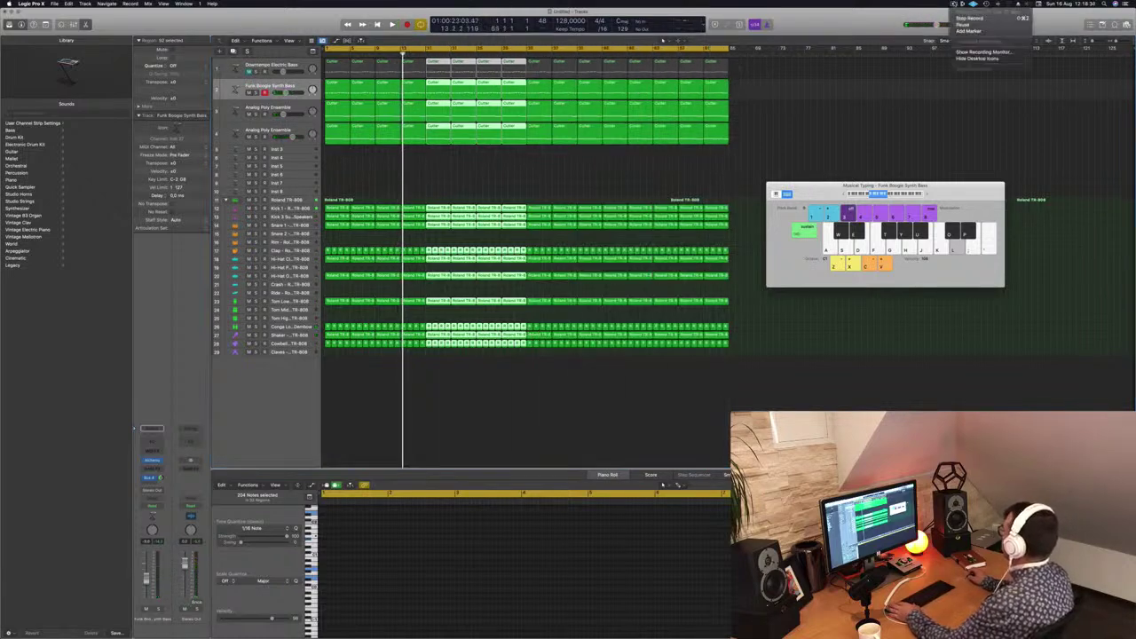
{"action": "left_click", "coordinate": [484, 182]}
{"action": "key", "text": "Return"}
{"action": "key", "text": "space"}
{"action": "left_click", "coordinate": [484, 182]}
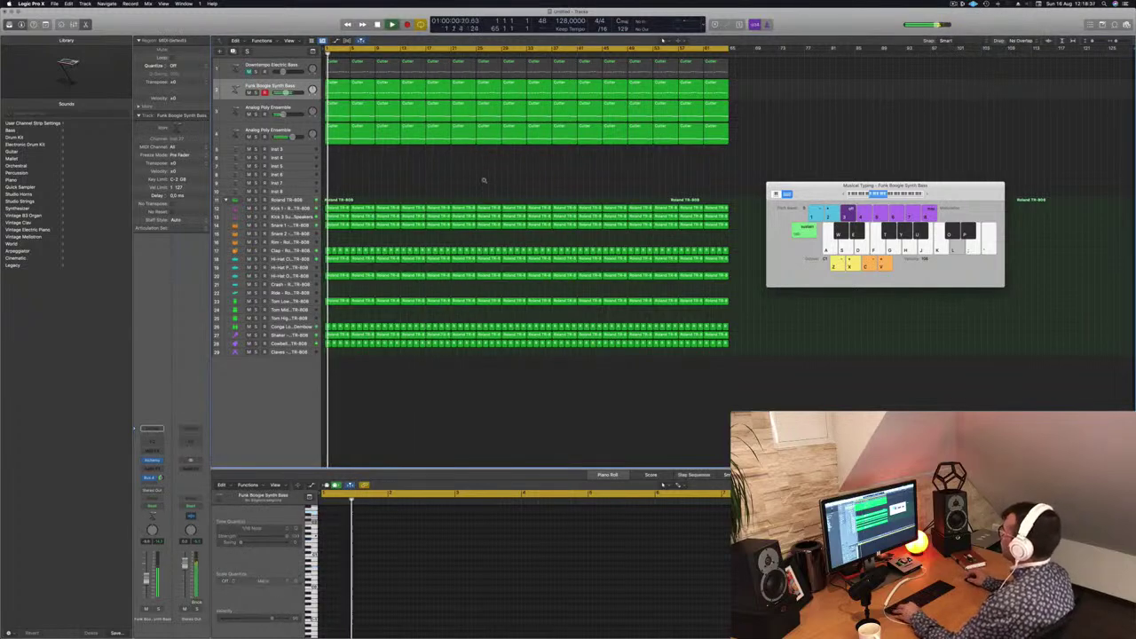
{"action": "left_click_drag", "start_coordinate": [886, 187], "coordinate": [976, 191]}
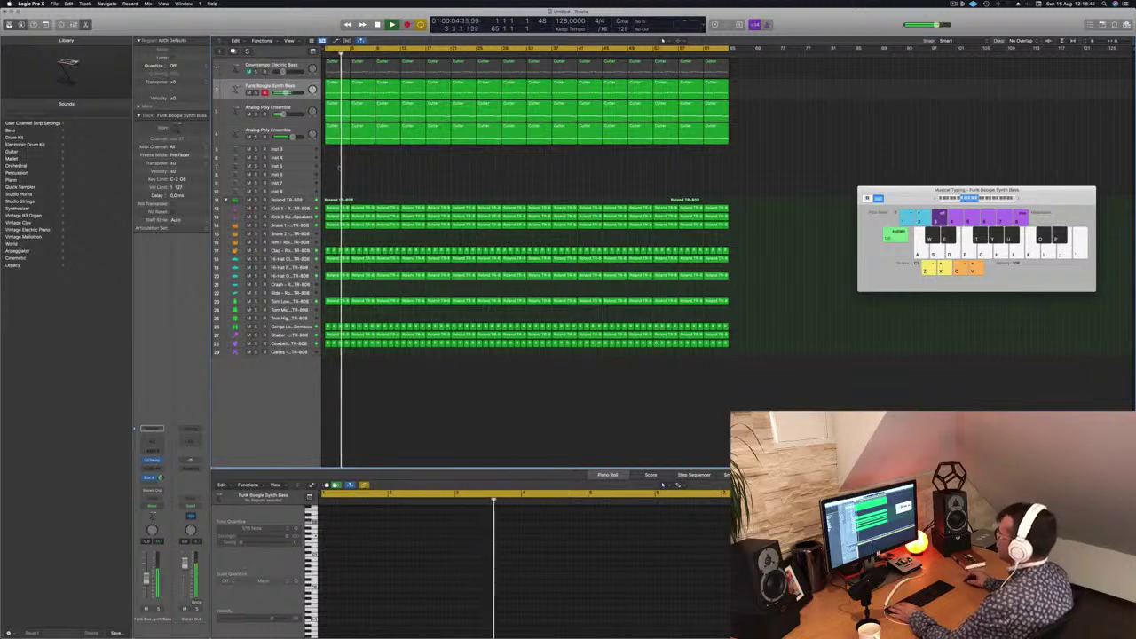
Select the empty Inst 3 track, enlarge its height, and return playback to the start of the song
{"action": "key", "text": "apostrophe"}
{"action": "left_click", "coordinate": [300, 151]}
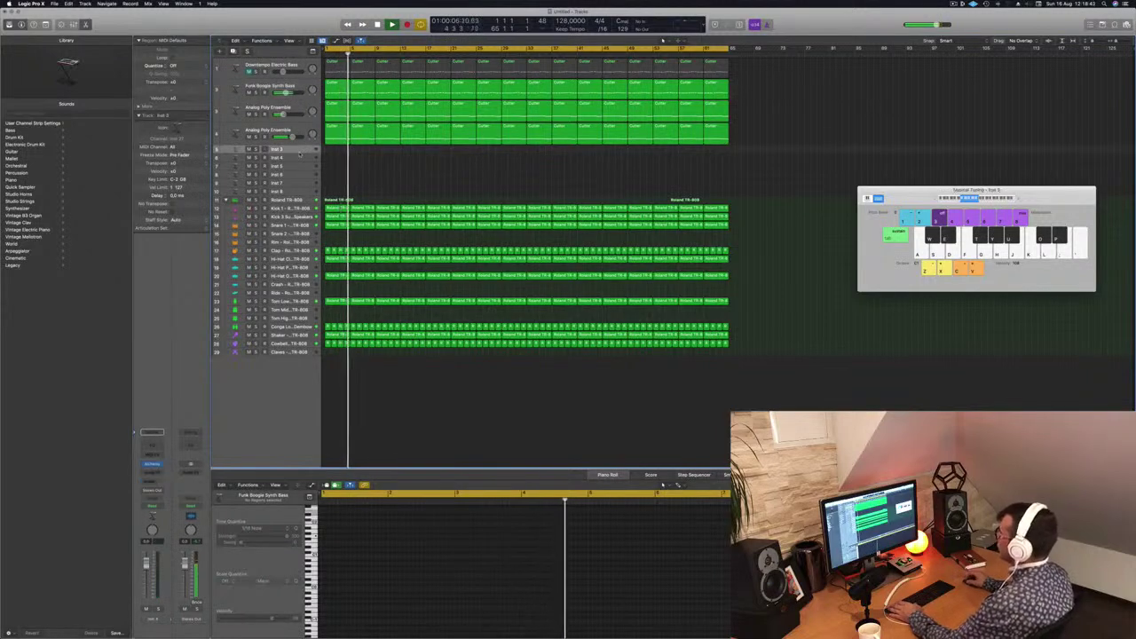
{"action": "left_click_drag", "start_coordinate": [299, 152], "coordinate": [299, 207]}
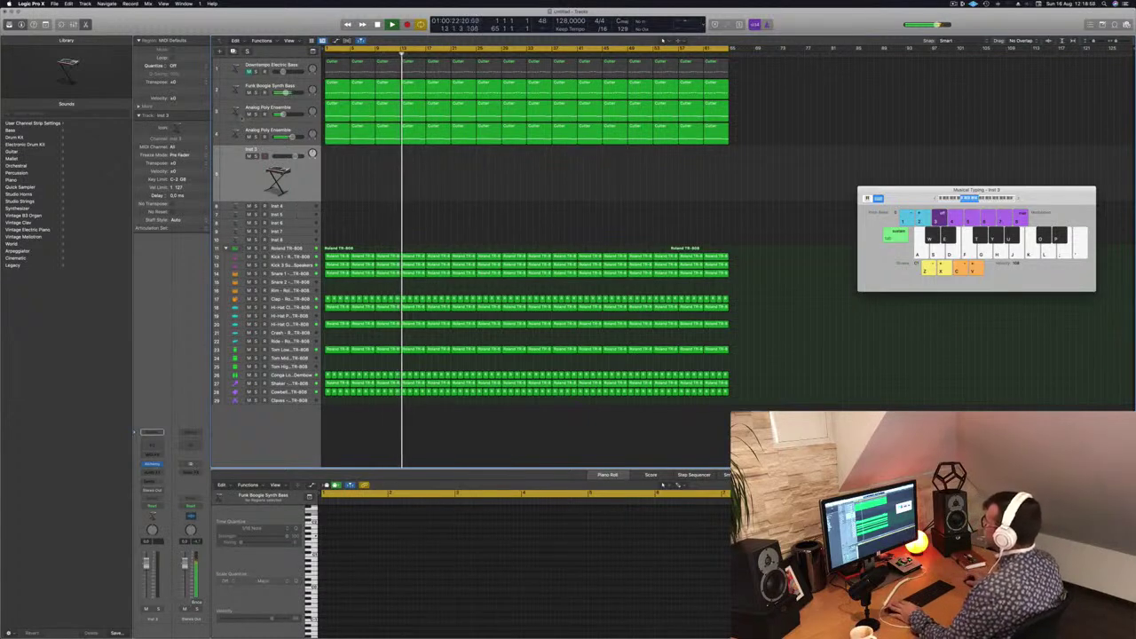
{"action": "key", "text": "Return"}
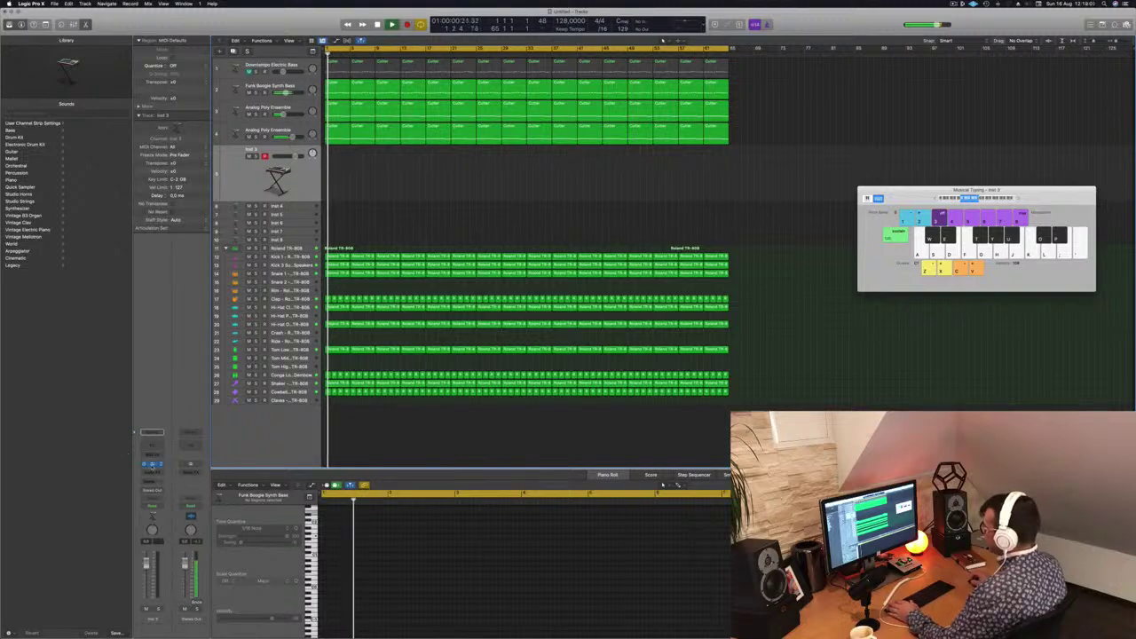
Open the Inst 3 track's Alchemy synth and move its window clear of the track headers
{"action": "left_click", "coordinate": [152, 463]}
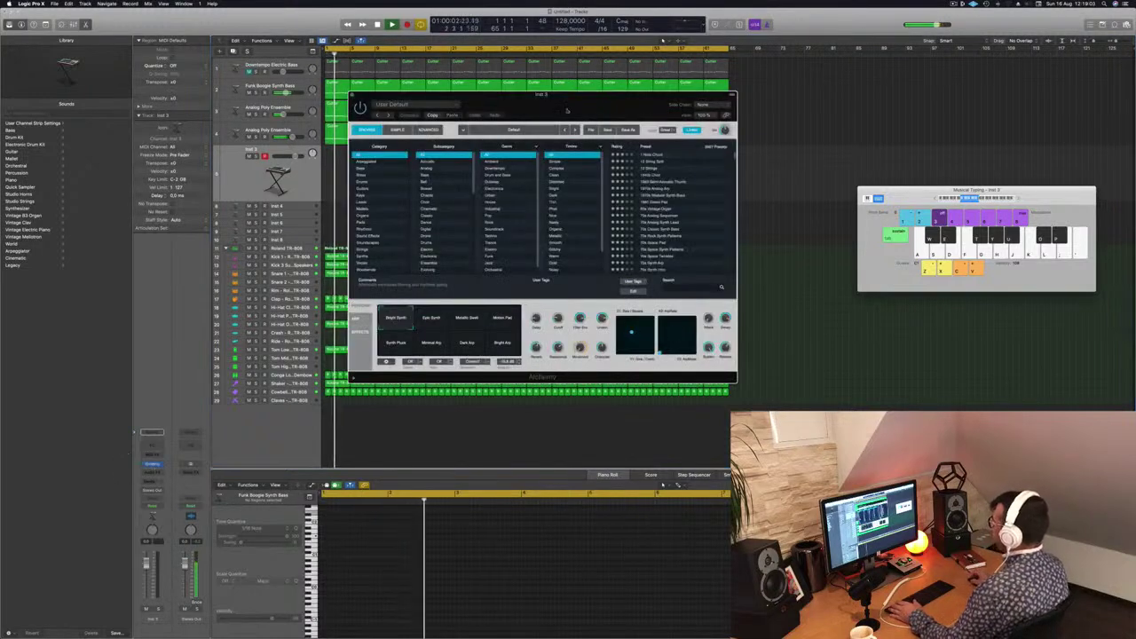
{"action": "left_click_drag", "start_coordinate": [569, 101], "coordinate": [809, 177]}
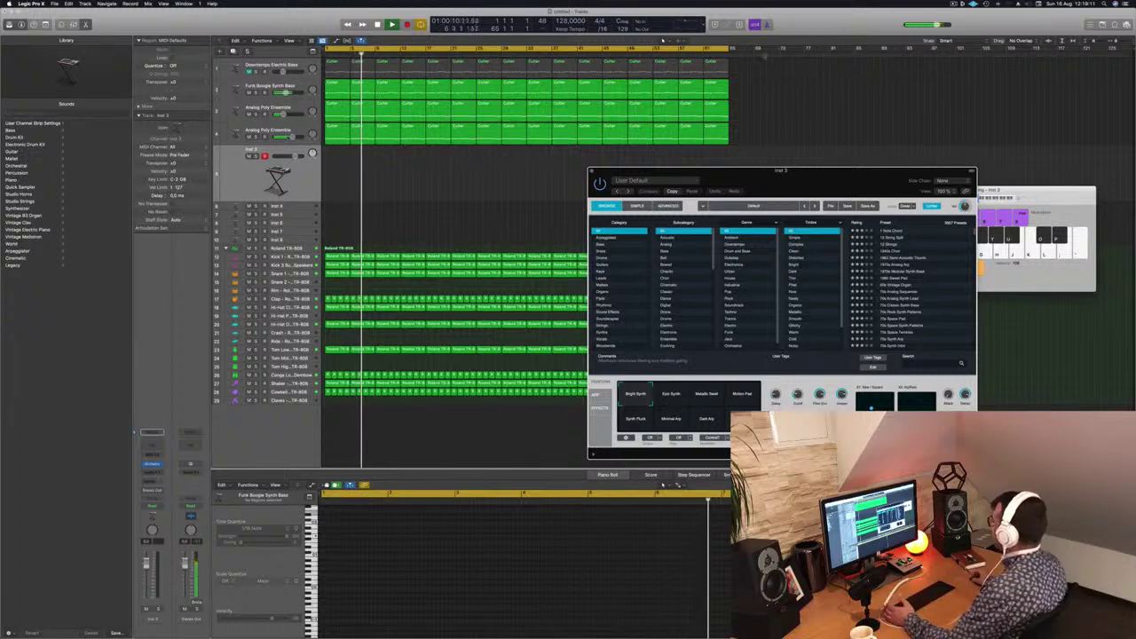
{"action": "left_click_drag", "start_coordinate": [802, 174], "coordinate": [756, 135]}
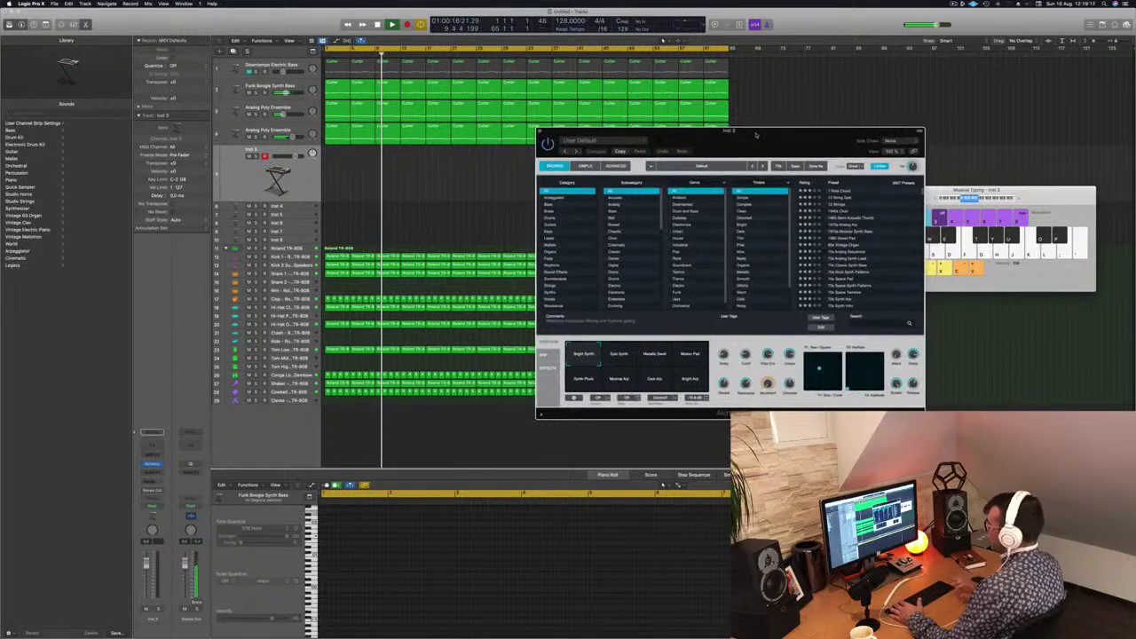
Select all regions and name them by their tracks
{"action": "left_click", "coordinate": [300, 182]}
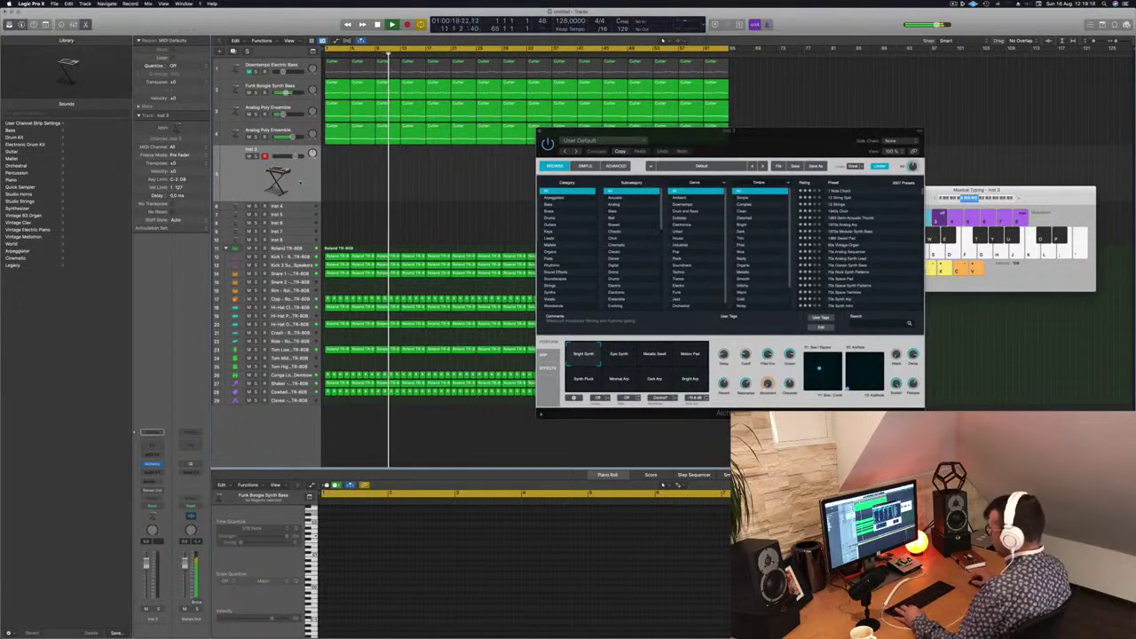
{"action": "right_click", "coordinate": [378, 163]}
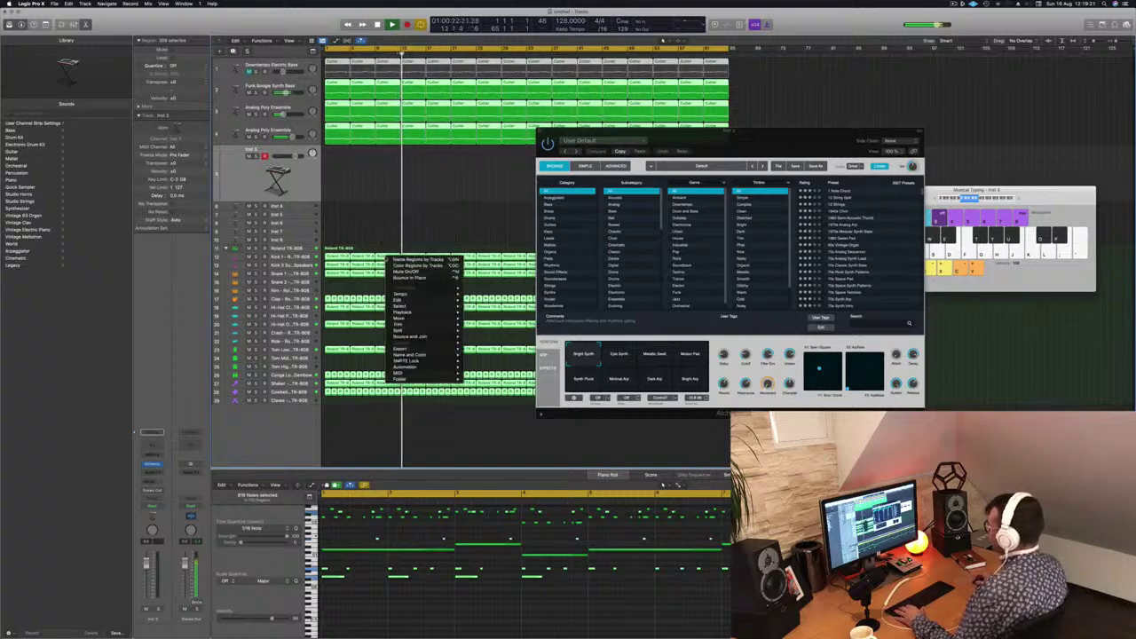
{"action": "left_click", "coordinate": [387, 242]}
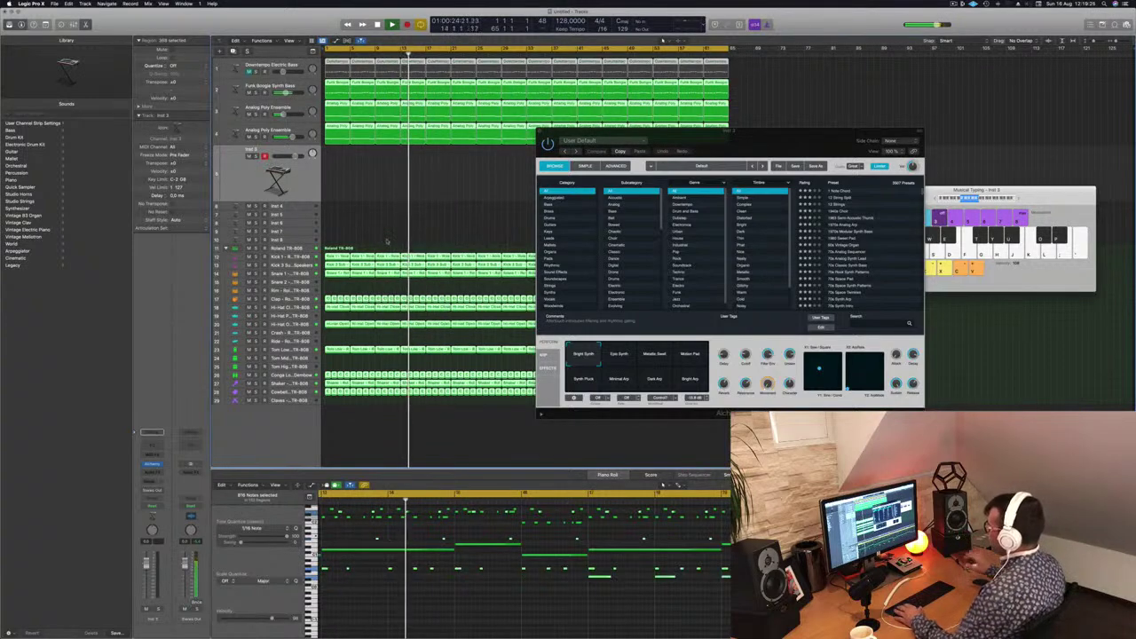
Load the 80s Synth Pop Lead preset from Alchemy's Leads category and raise the Musical Typing octave range
{"action": "left_click_drag", "start_coordinate": [807, 148], "coordinate": [800, 144]}
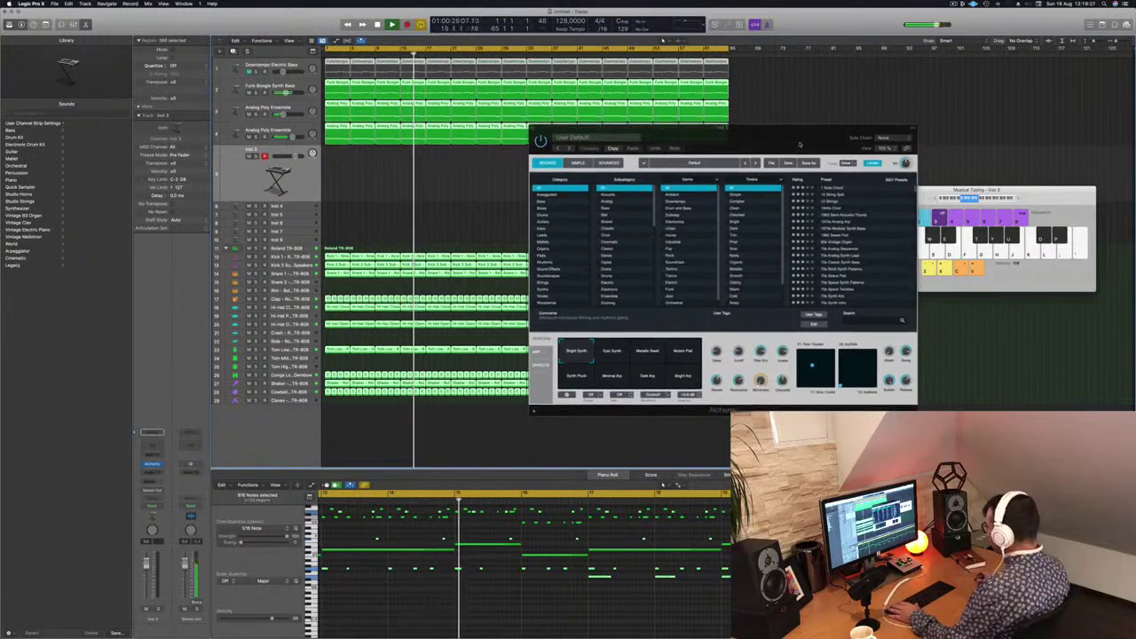
{"action": "left_click", "coordinate": [559, 234]}
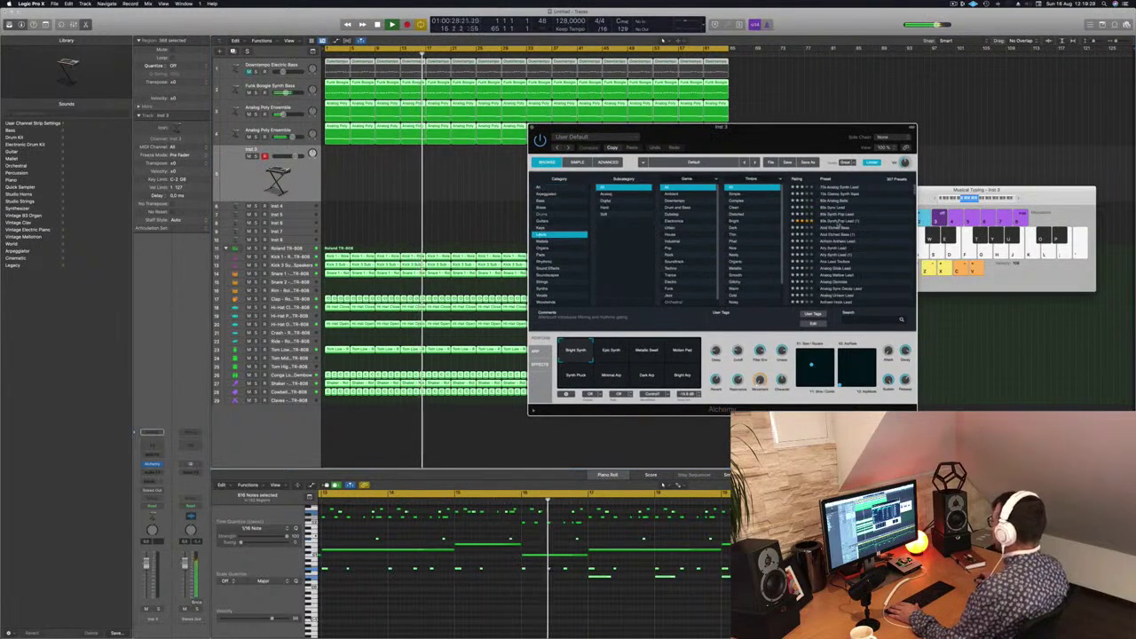
{"action": "left_click", "coordinate": [843, 221]}
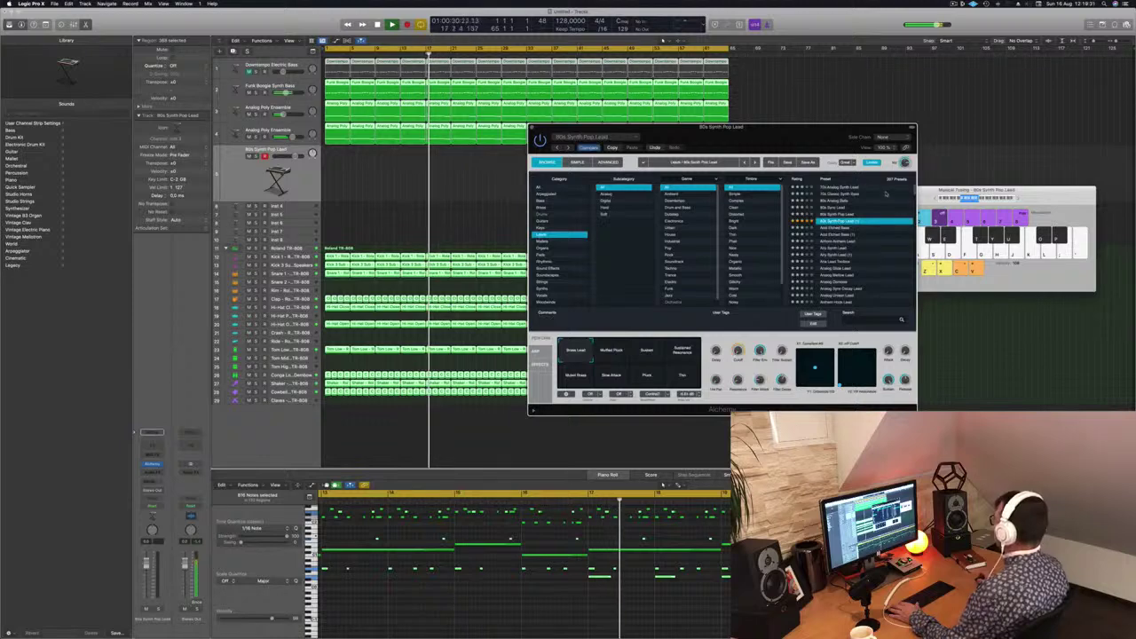
{"action": "left_click", "coordinate": [1016, 198]}
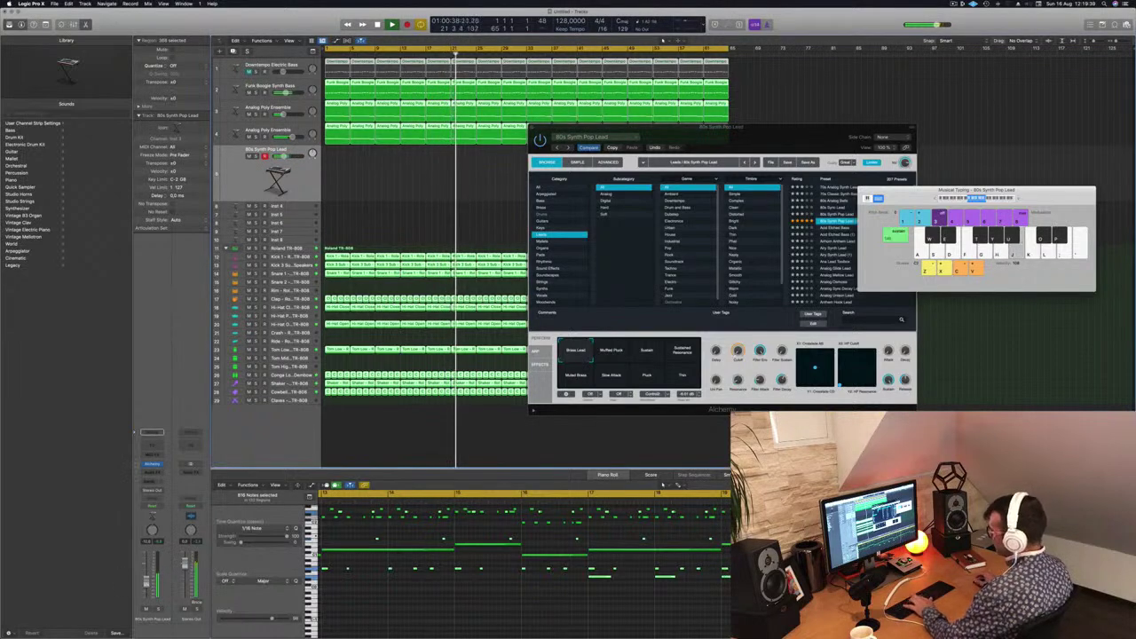
Add a Bus 5 send to the 80s Synth Pop Lead track and insert SilverVerb on the bus's aux channel
{"action": "left_click", "coordinate": [149, 475]}
{"action": "mouse_move", "coordinate": [148, 491]}
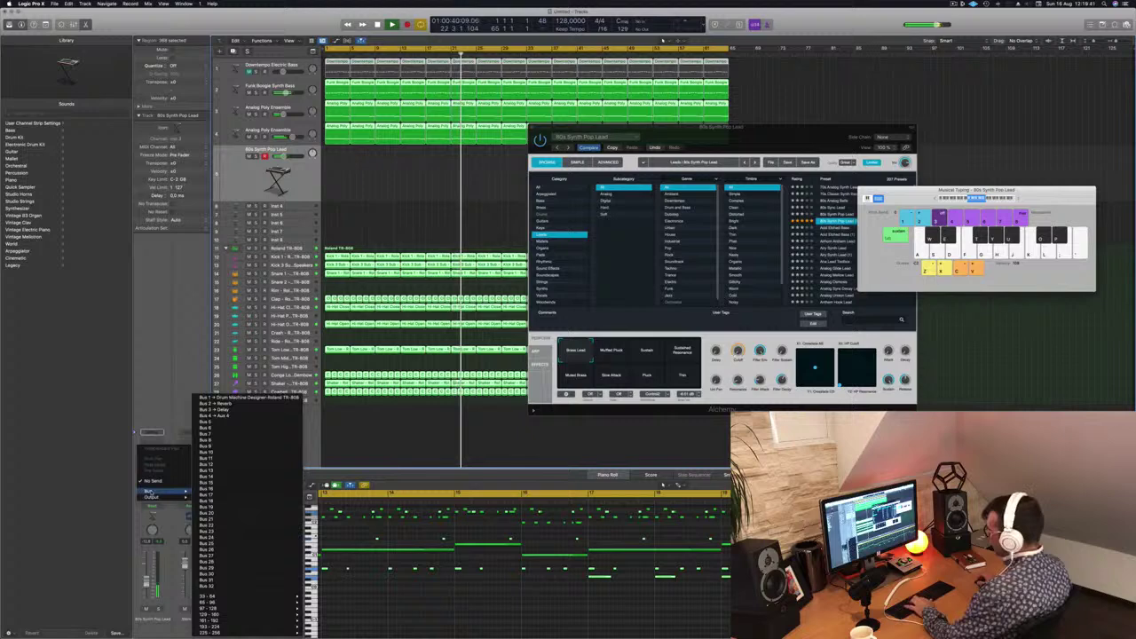
{"action": "left_click", "coordinate": [218, 424]}
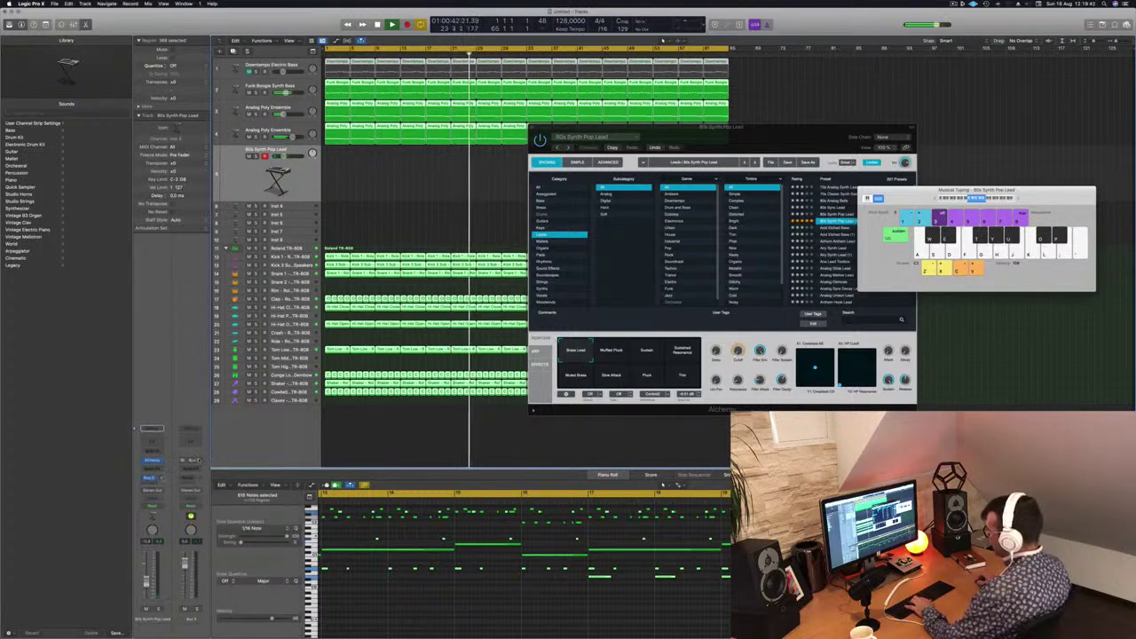
{"action": "left_click", "coordinate": [190, 468]}
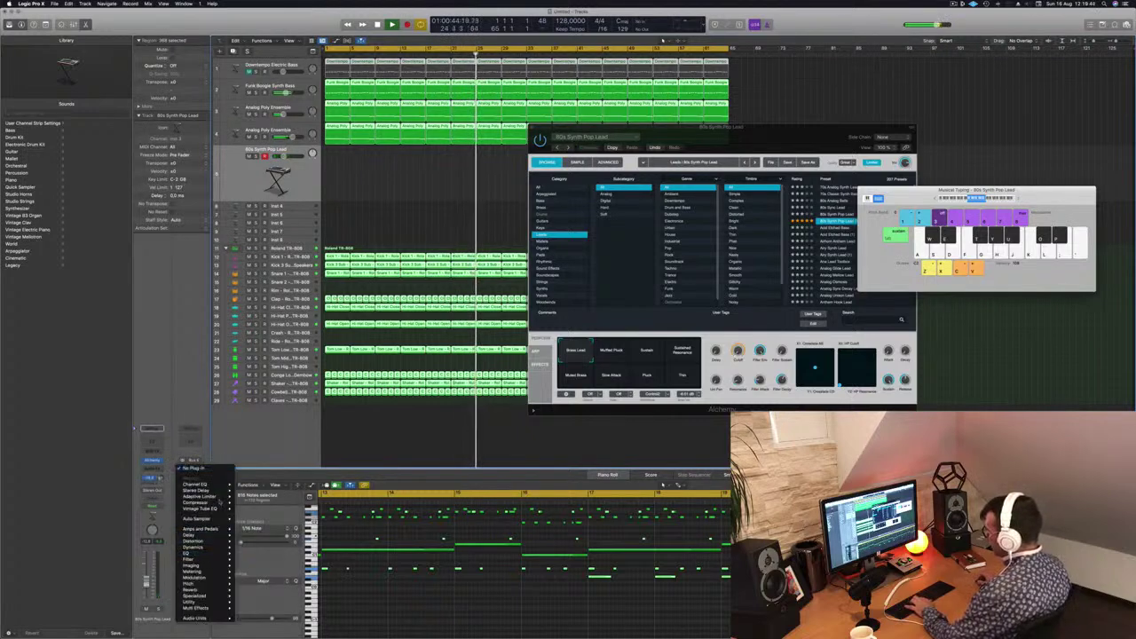
{"action": "mouse_move", "coordinate": [220, 492]}
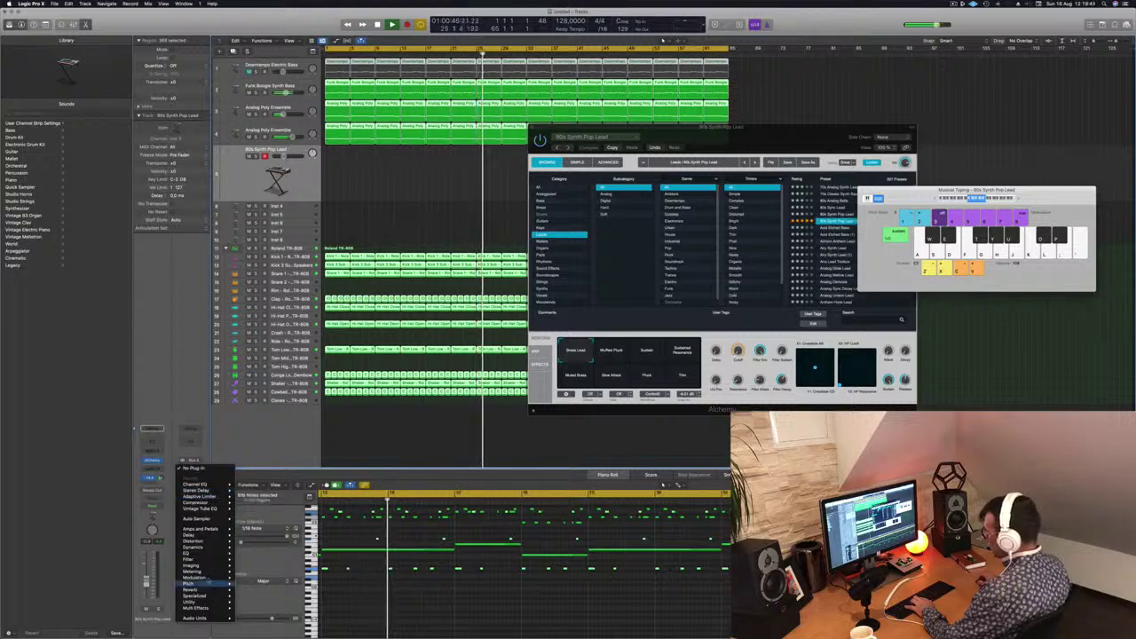
{"action": "mouse_move", "coordinate": [213, 590]}
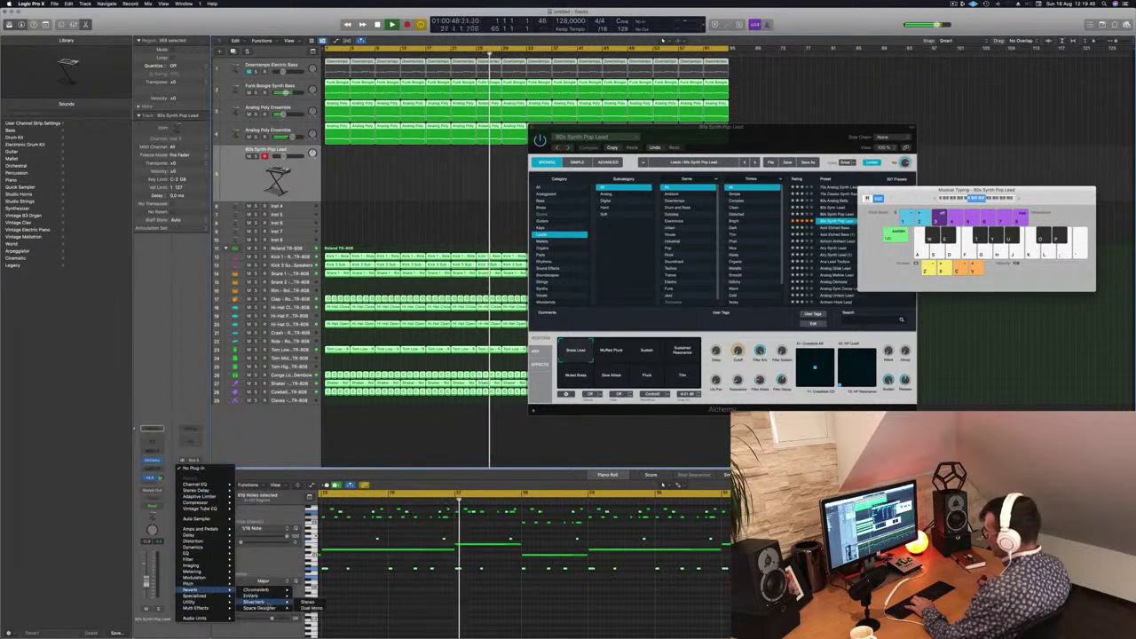
{"action": "left_click", "coordinate": [258, 589]}
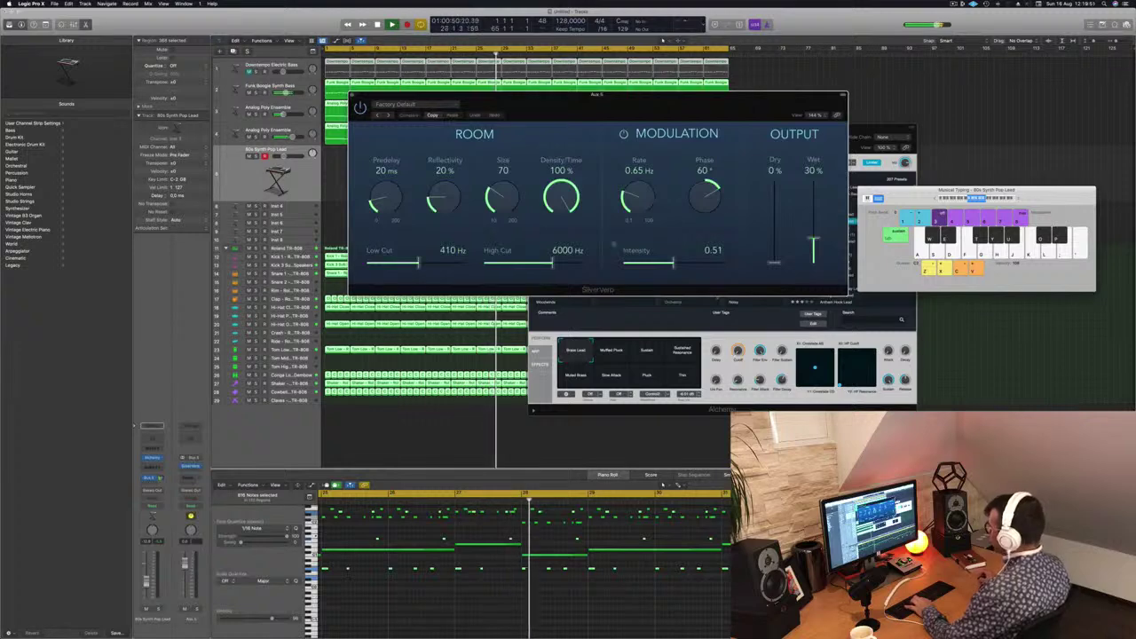
Set SilverVerb's wet output to 100%, load its saved "grandiose" setting, and close the plug-in
{"action": "left_click_drag", "start_coordinate": [814, 237], "coordinate": [814, 182]}
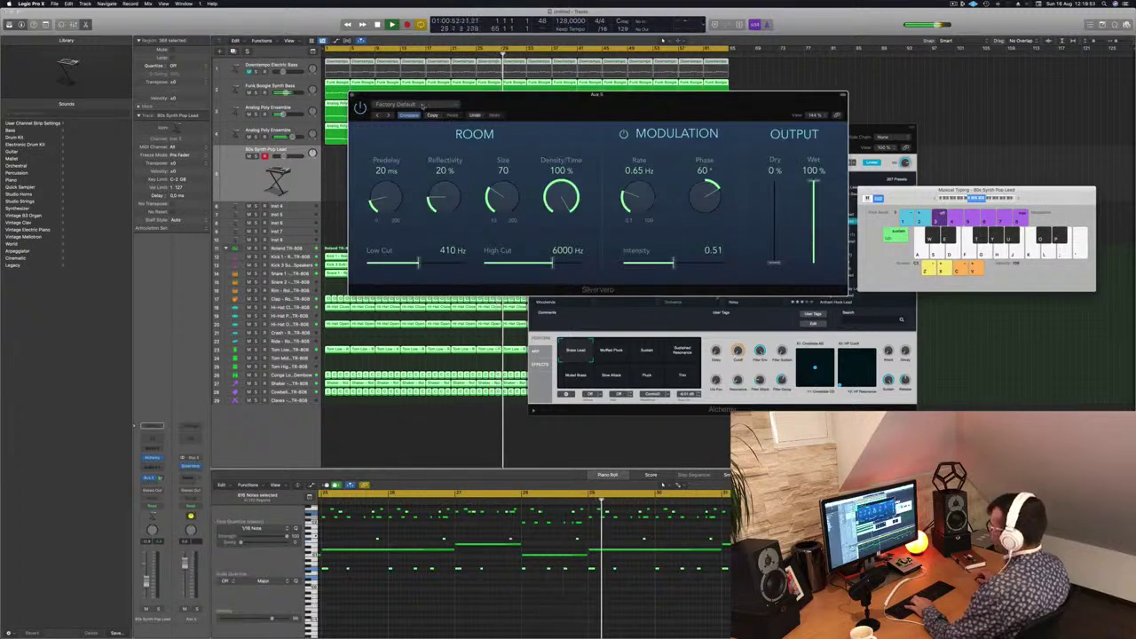
{"action": "left_click", "coordinate": [400, 103]}
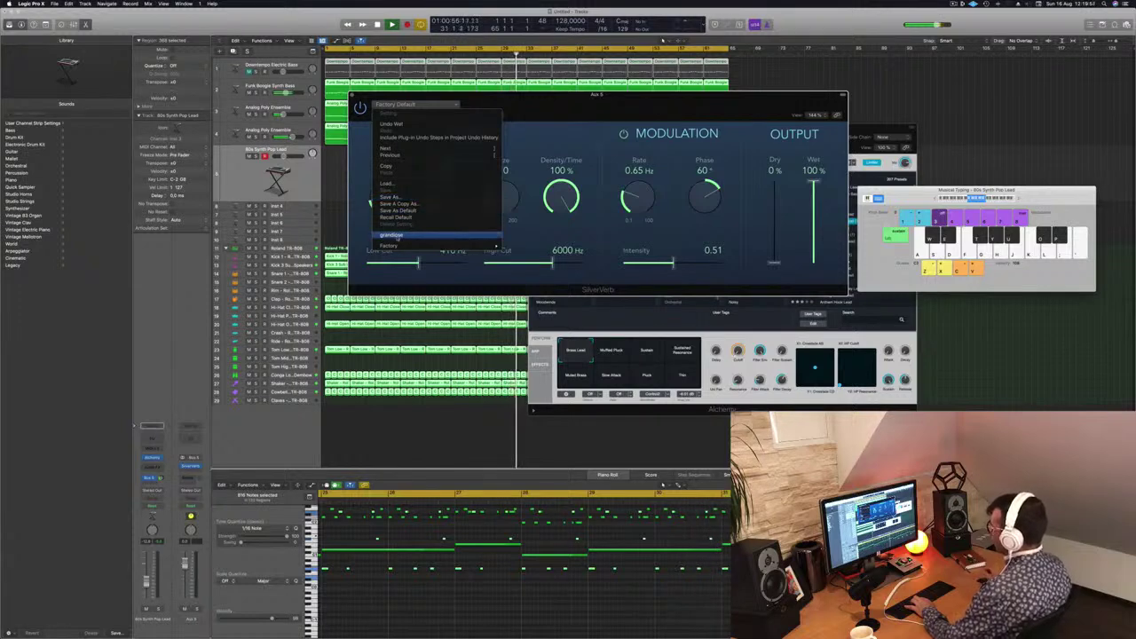
{"action": "left_click", "coordinate": [397, 236]}
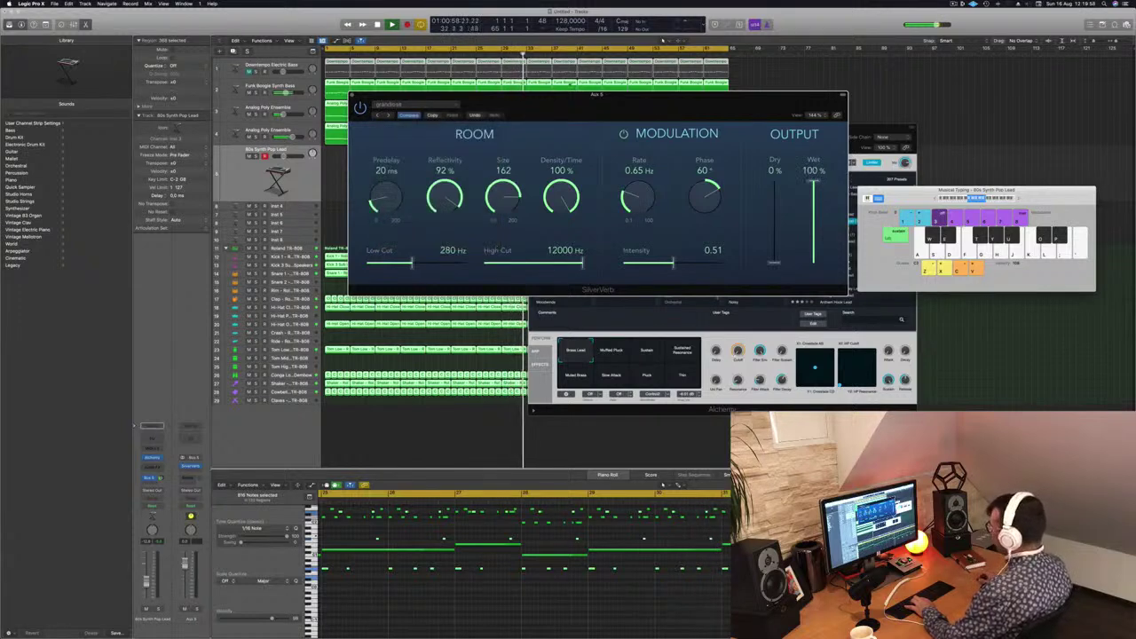
{"action": "key", "text": "super+w"}
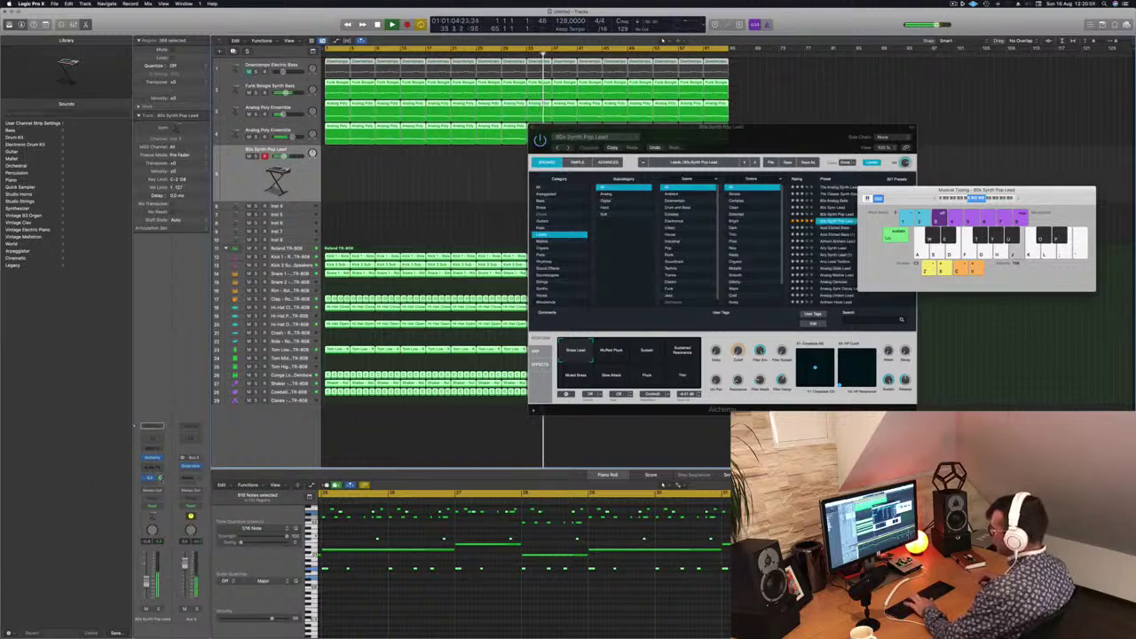
Audition the Muffled Pluck, Sustain, Slow Attack and Pluck variations of the 80s Synth Pop Lead sound during playback
{"action": "left_click_drag", "start_coordinate": [782, 133], "coordinate": [833, 204]}
{"action": "key", "text": "g"}
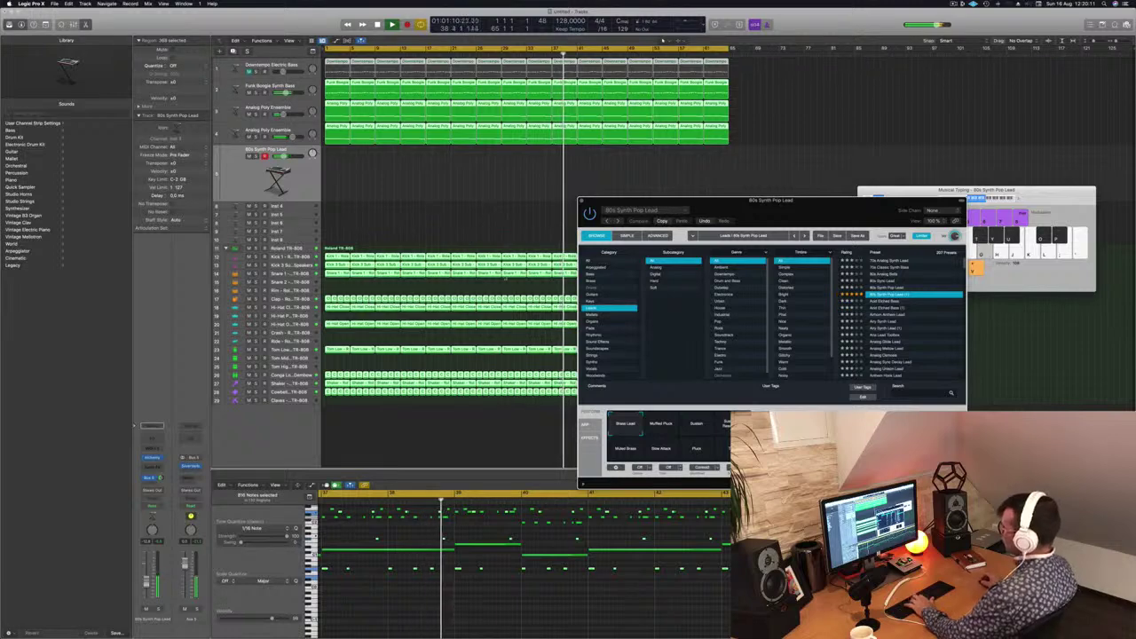
{"action": "key", "text": "h"}
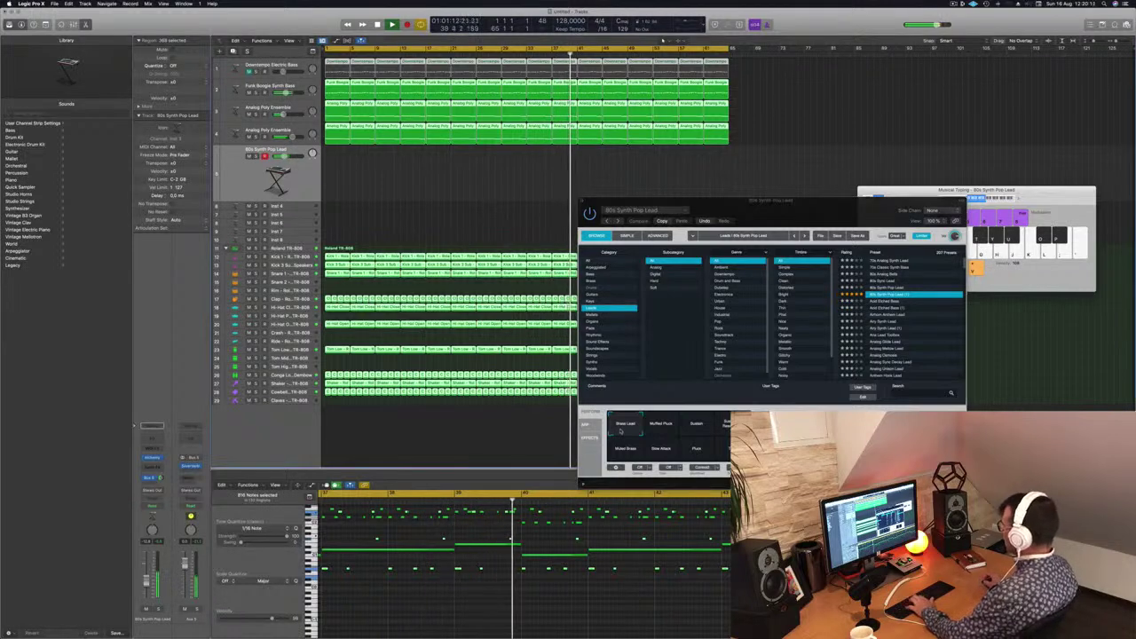
{"action": "left_click", "coordinate": [669, 426]}
{"action": "left_click", "coordinate": [701, 425]}
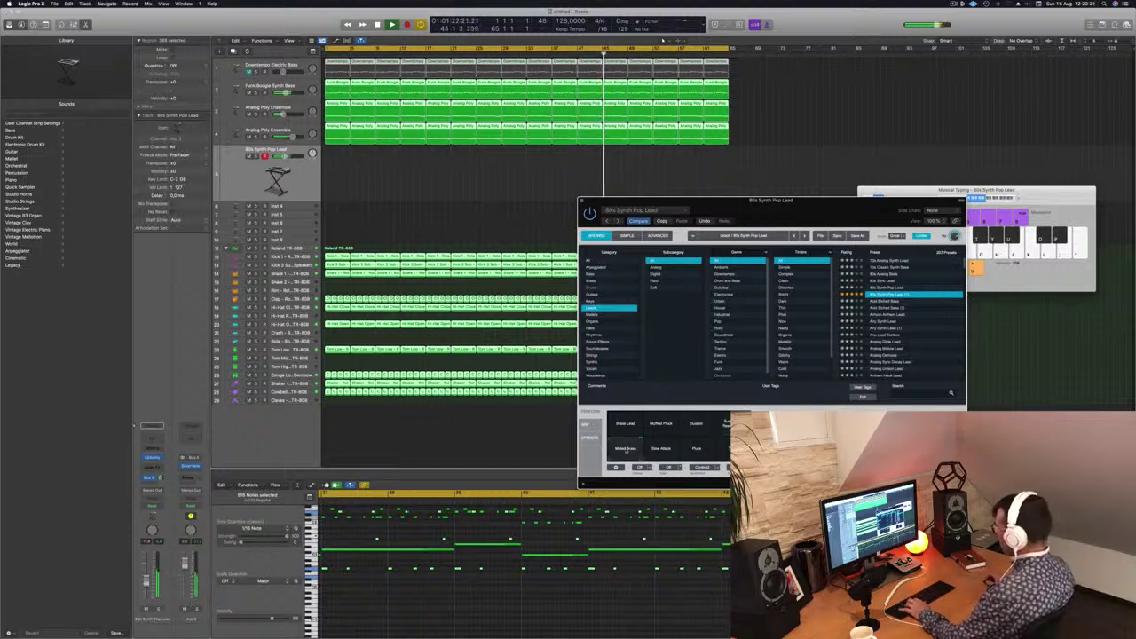
{"action": "left_click", "coordinate": [660, 450]}
{"action": "left_click", "coordinate": [697, 453]}
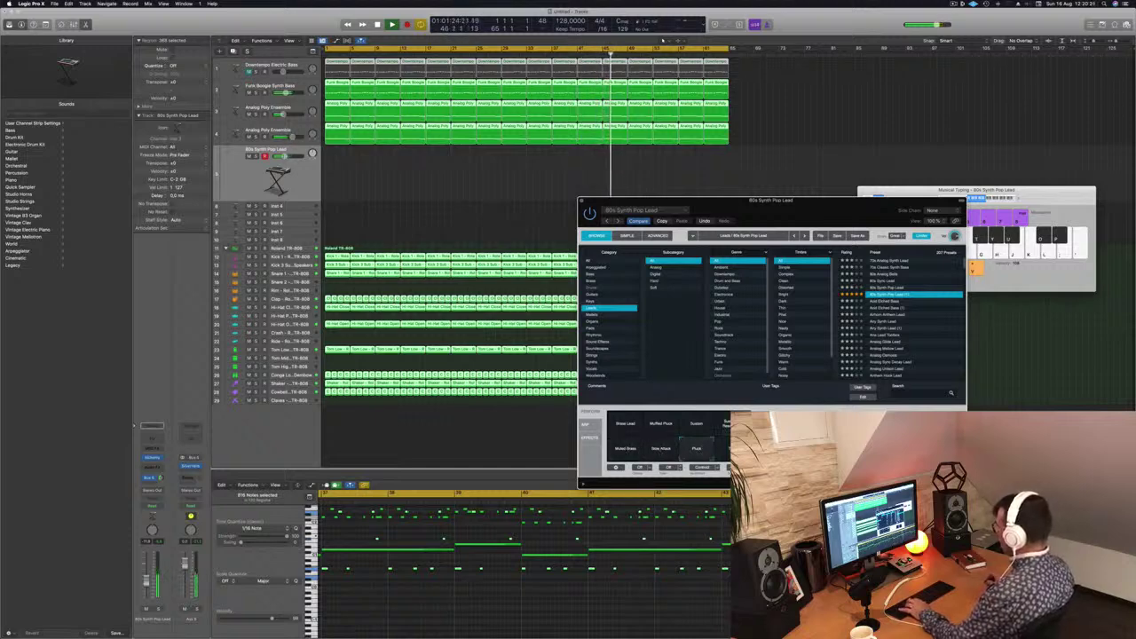
Audition the Resonant Sweep, Retro Space Lead and Ricochet Lead presets from Alchemy's Leads category against the track
{"action": "scroll", "coordinate": [932, 328], "scroll_direction": "down", "scroll_amount": 10}
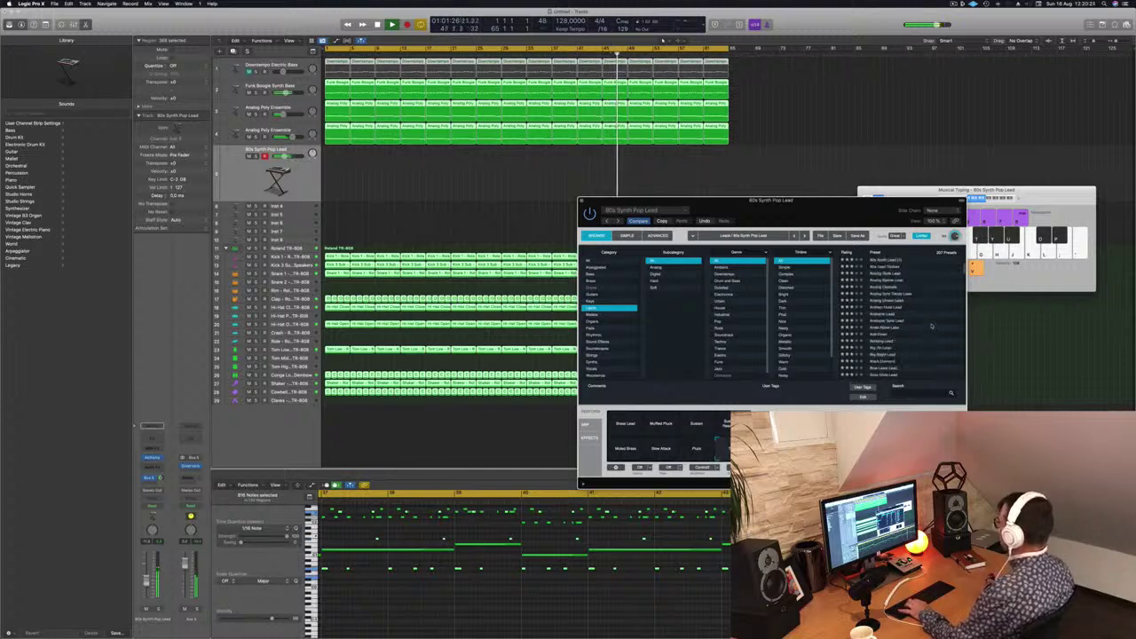
{"action": "left_click", "coordinate": [897, 317]}
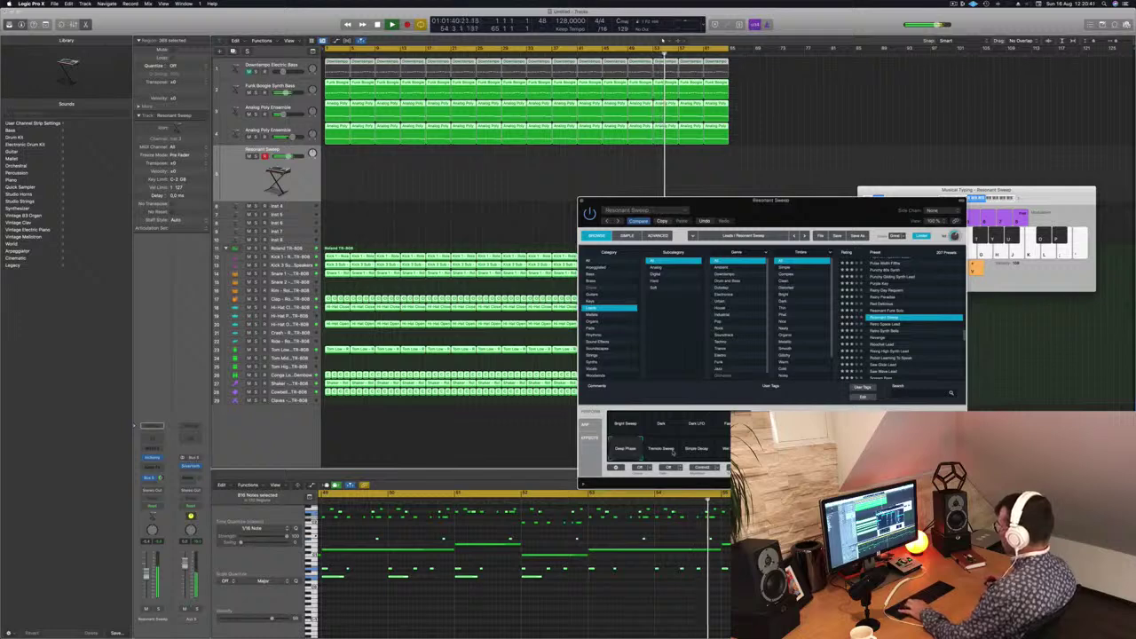
{"action": "key", "text": "Return"}
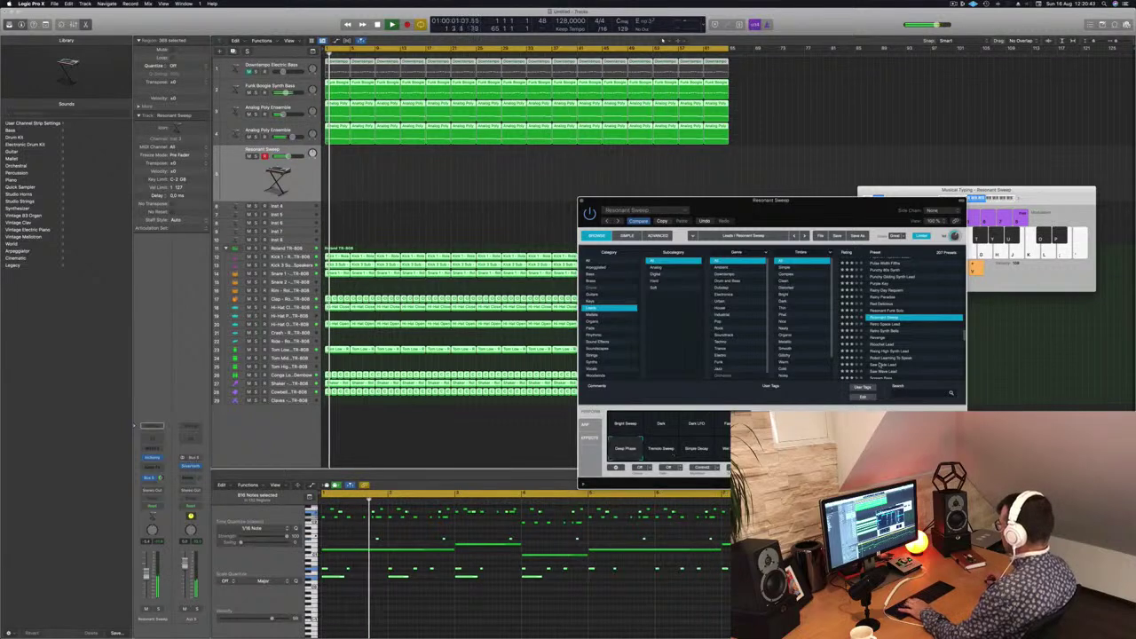
{"action": "key", "text": "Down"}
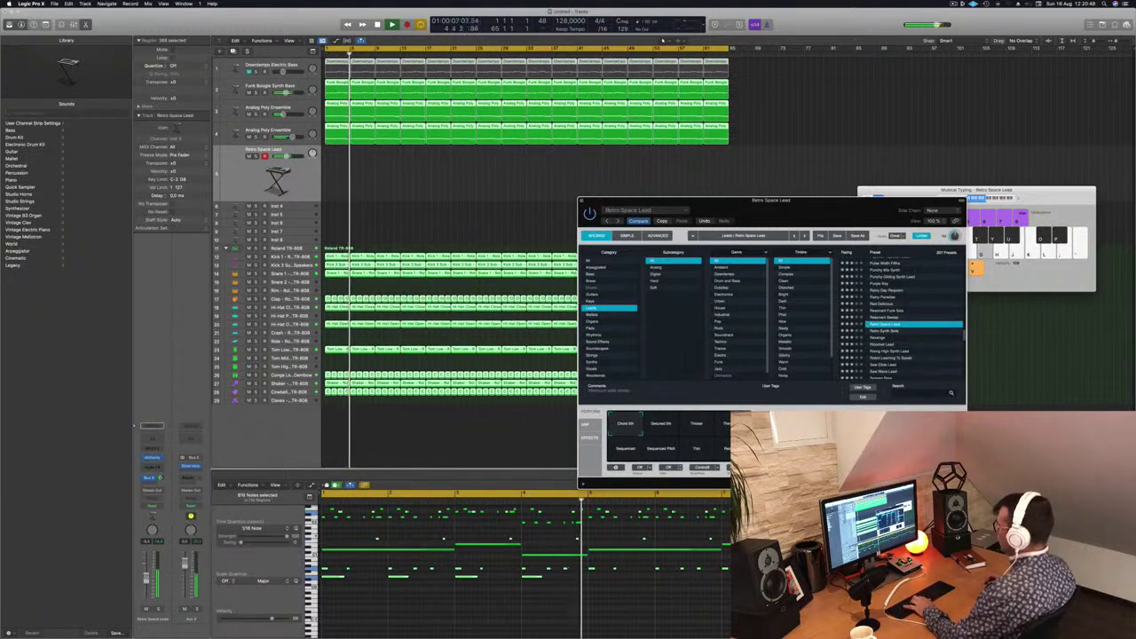
{"action": "scroll", "coordinate": [901, 308], "scroll_direction": "down", "scroll_amount": 3}
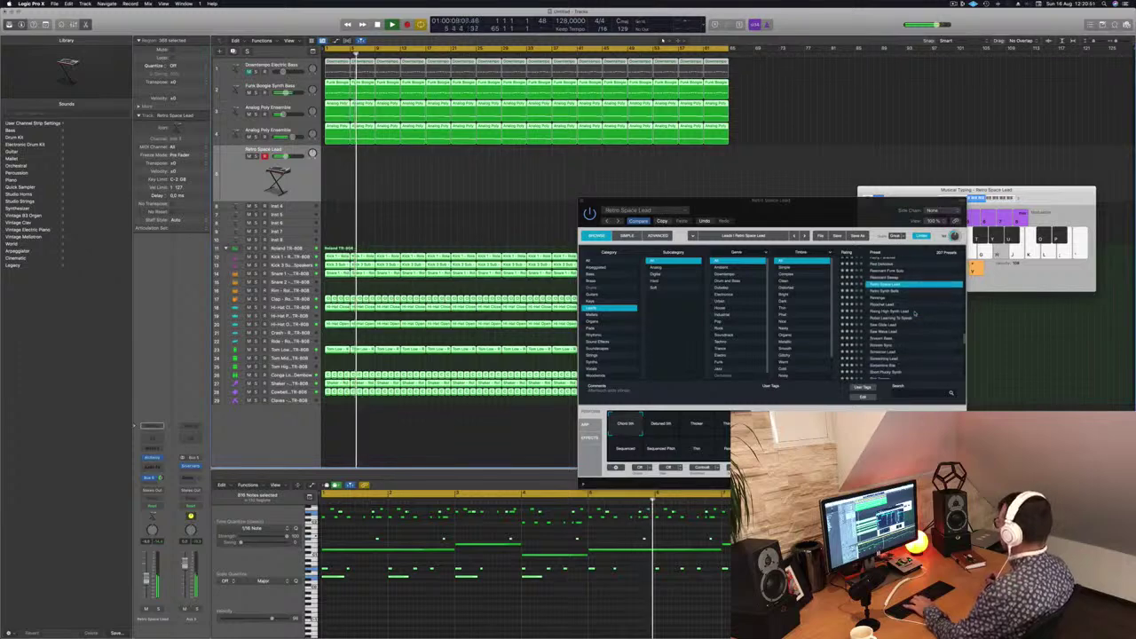
{"action": "left_click", "coordinate": [892, 304]}
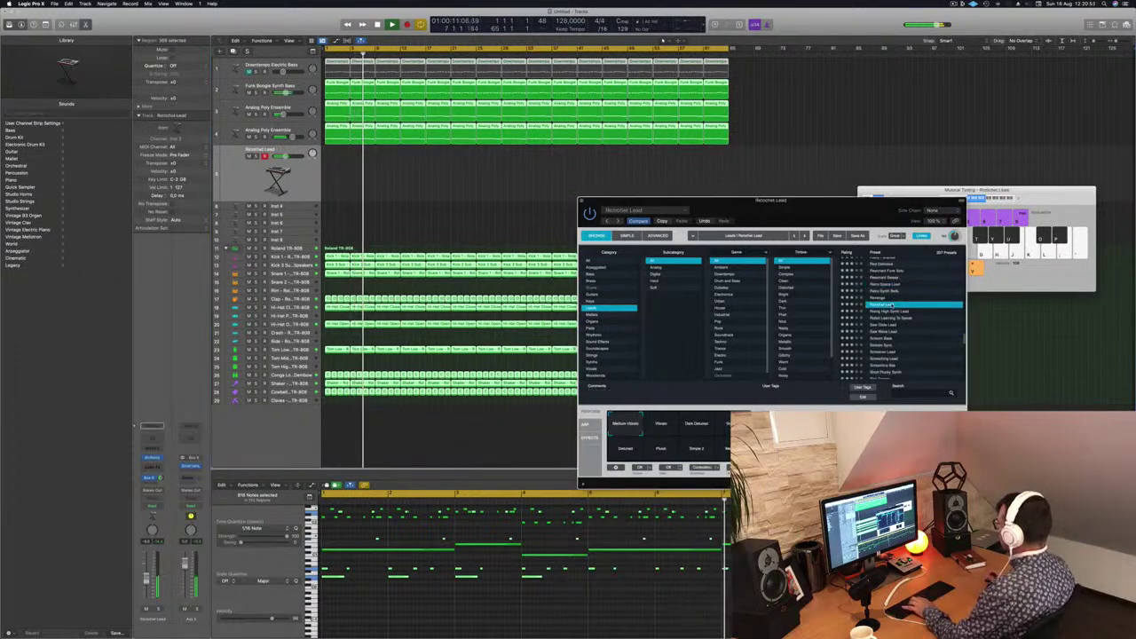
Load Alchemy's Rising High Synth Lead preset, audition its variations such as Big Buzz and Thin Wobble, and settle on Circuit Bent
{"action": "left_click", "coordinate": [892, 311]}
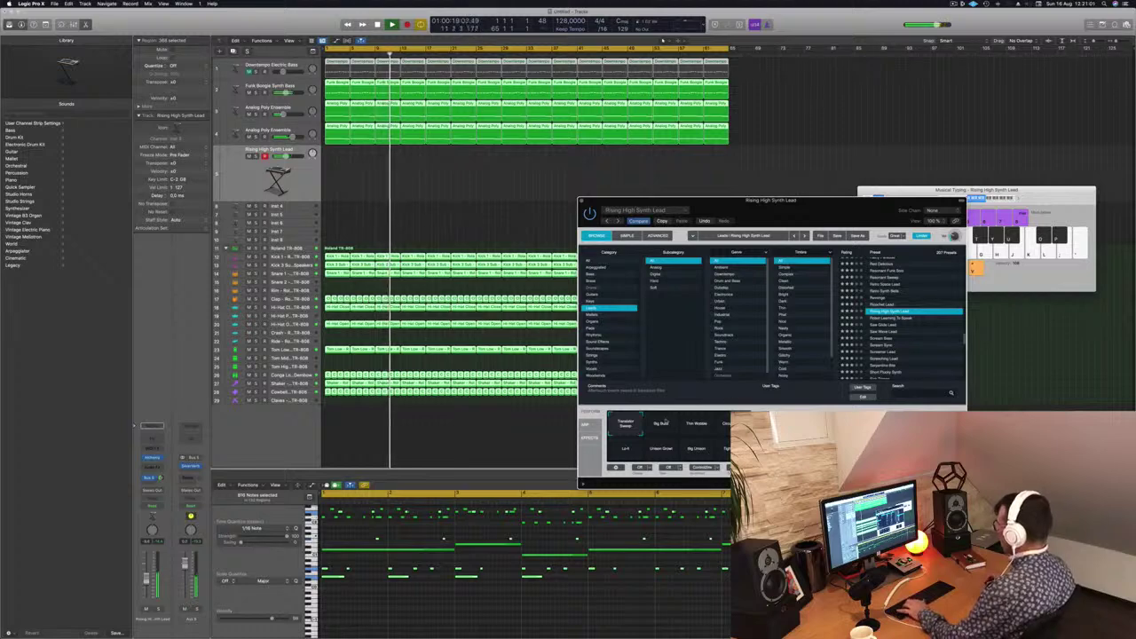
{"action": "left_click", "coordinate": [664, 424]}
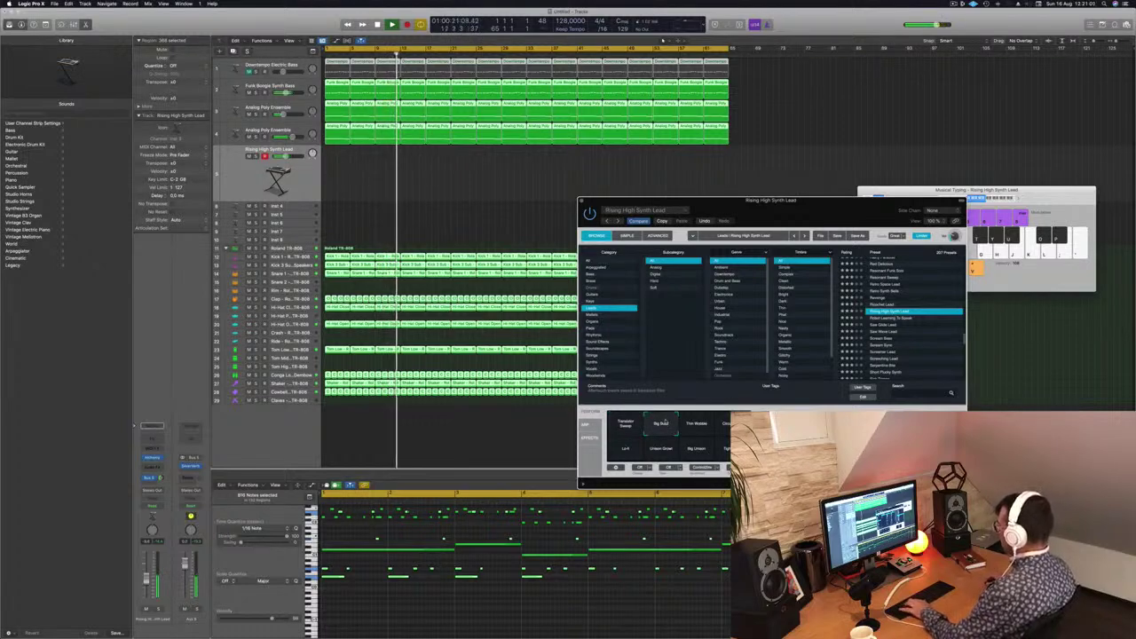
{"action": "left_click", "coordinate": [697, 426]}
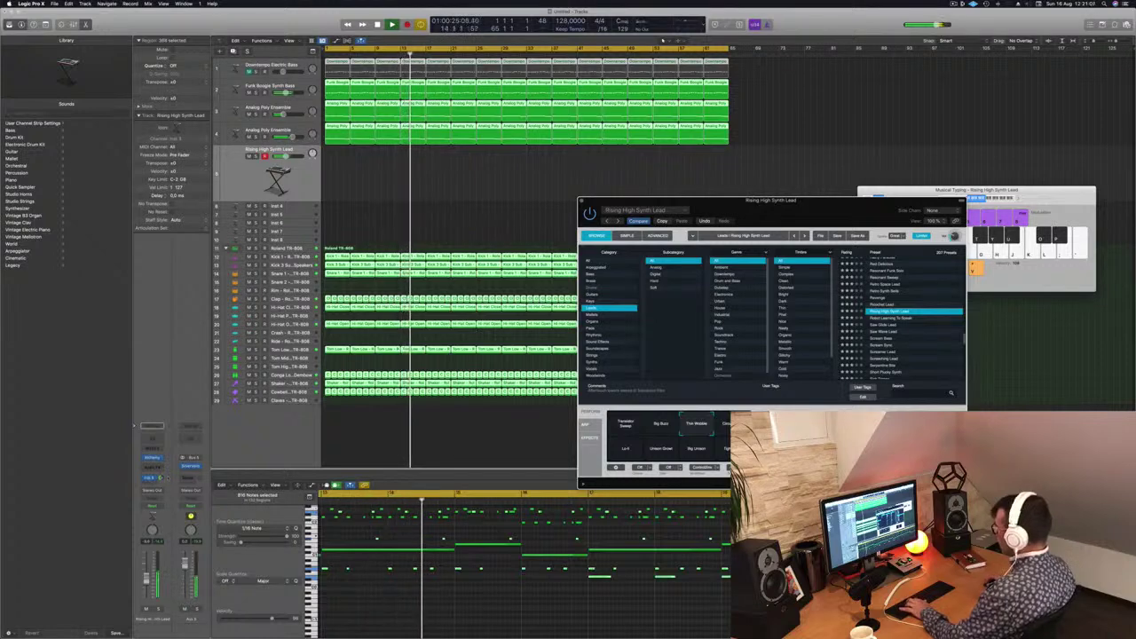
{"action": "left_click", "coordinate": [723, 424]}
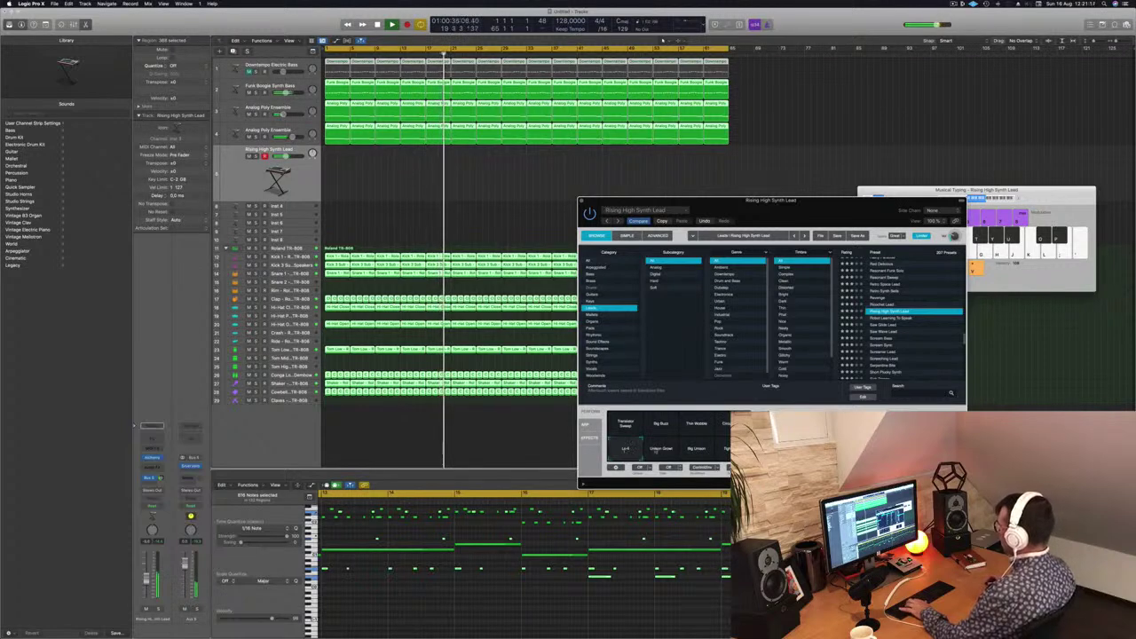
{"action": "left_click", "coordinate": [661, 448]}
{"action": "left_click", "coordinate": [706, 450]}
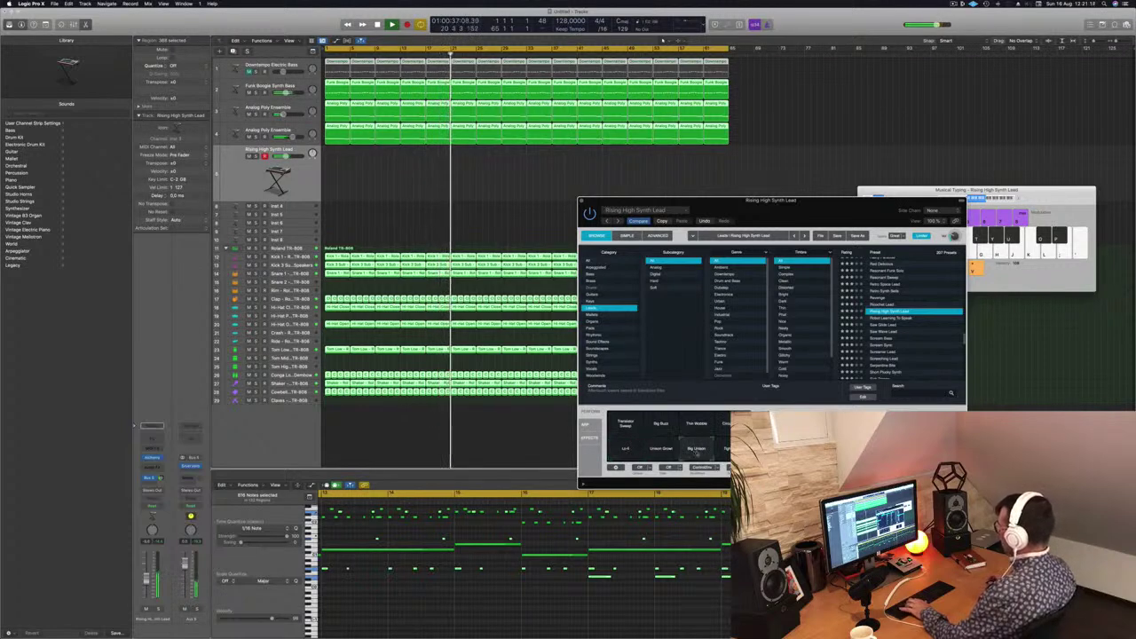
{"action": "left_click", "coordinate": [724, 449]}
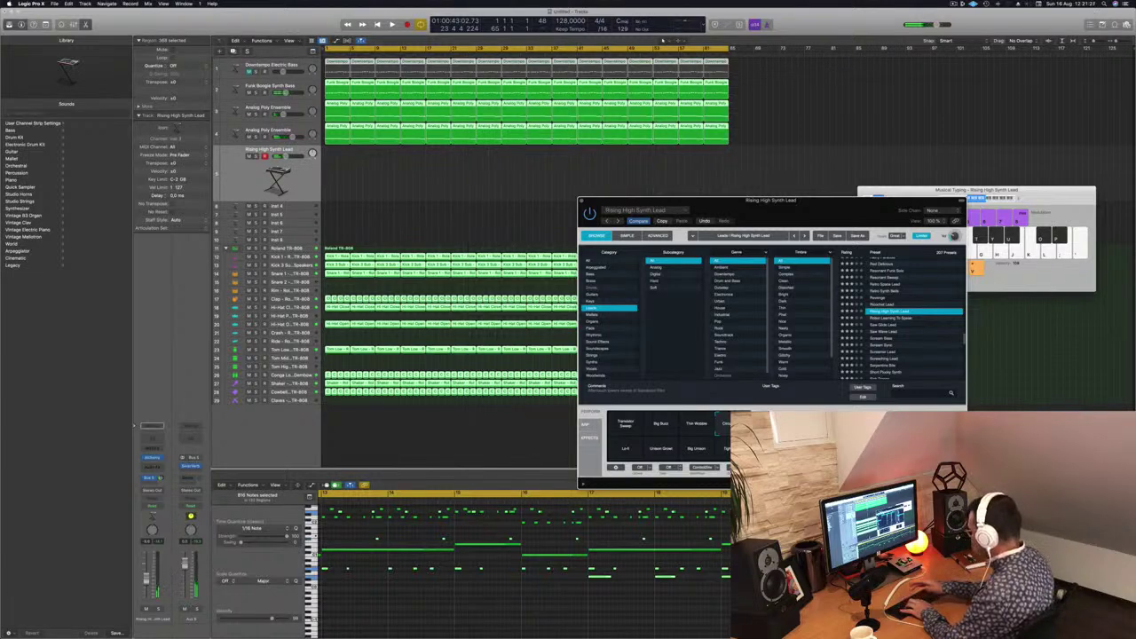
Record a two-bar sustained note on the Rising High Synth Lead track at bar 1 and copy the region to bars 5, 9 and 13
{"action": "key", "text": "r"}
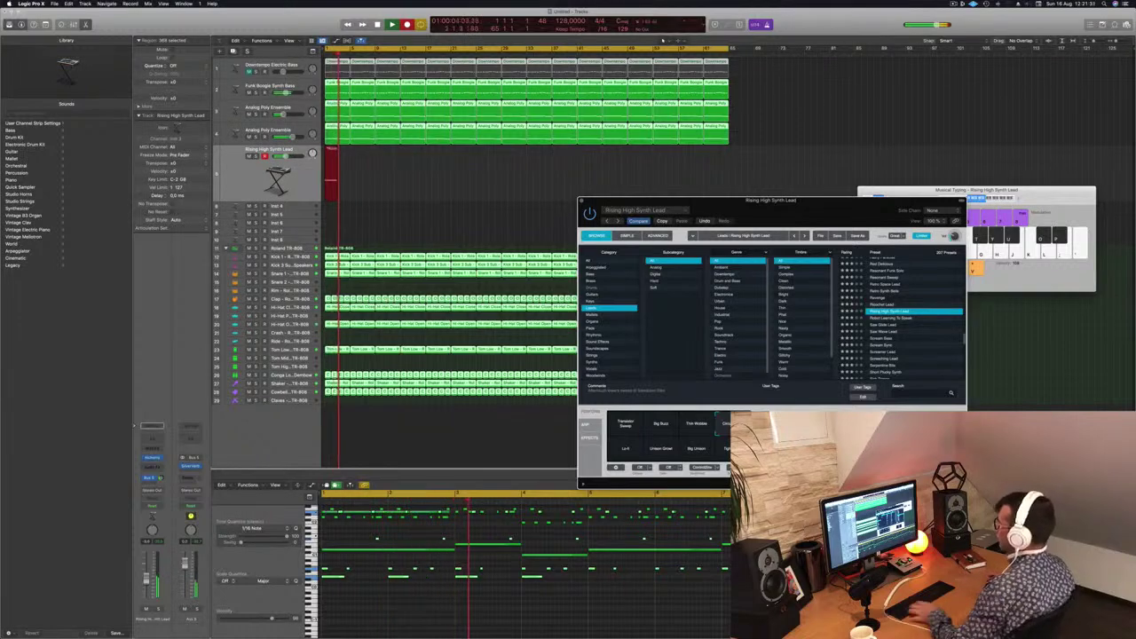
{"action": "key", "text": "space"}
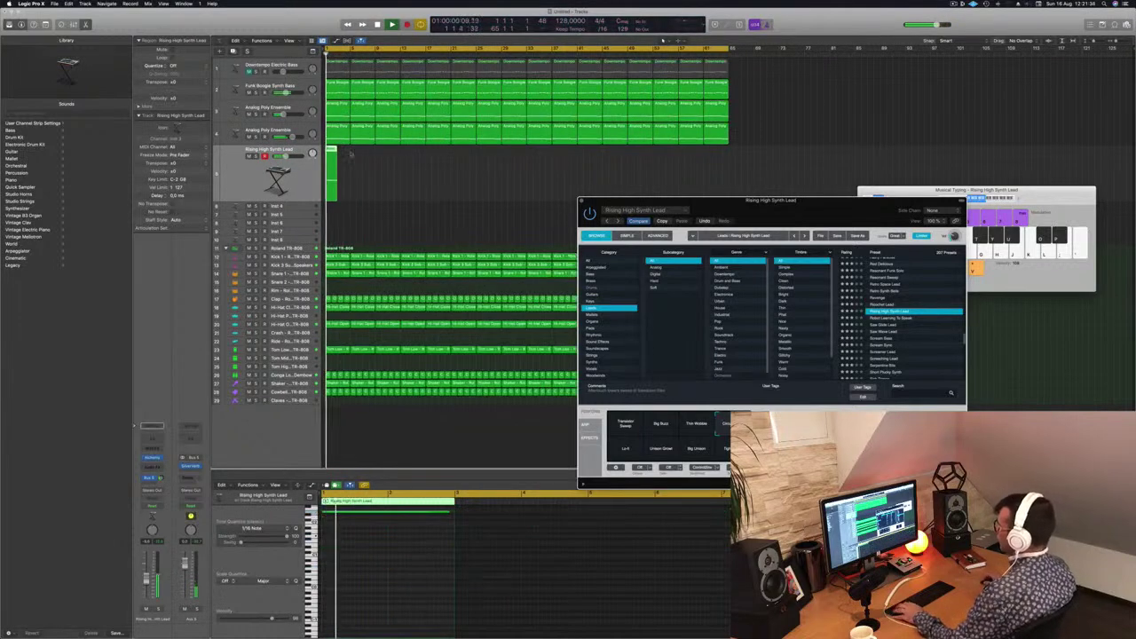
{"action": "left_click_drag", "start_coordinate": [331, 151], "coordinate": [387, 158]}
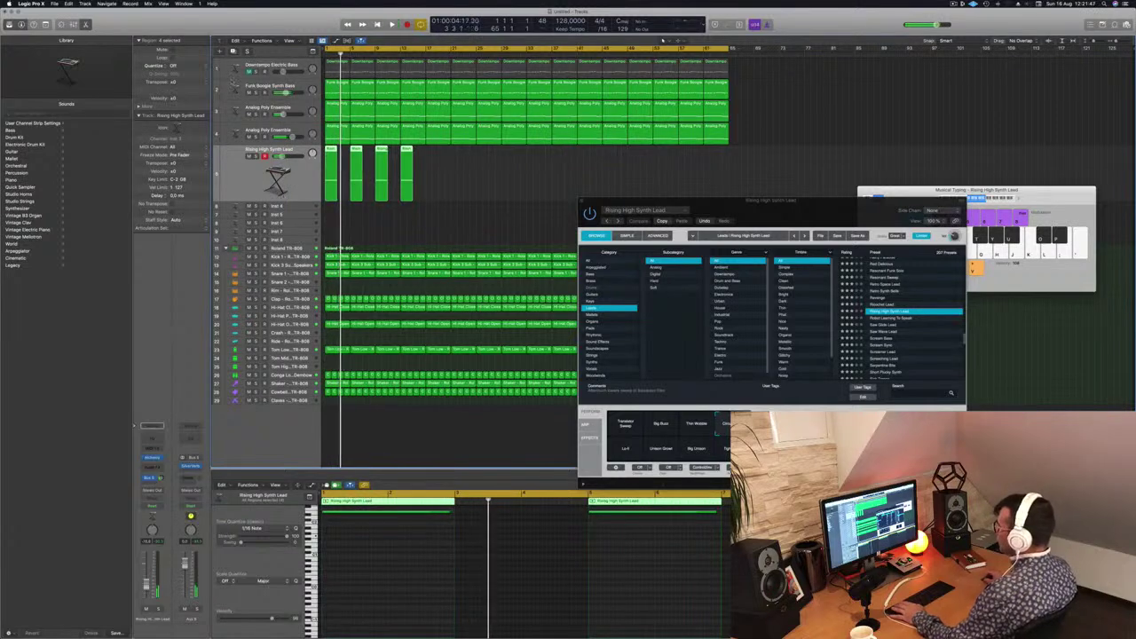
Duplicate the Rising High Synth Lead track and repeat the original track's regions every four bars up to bar 61
{"action": "key", "text": "super+d"}
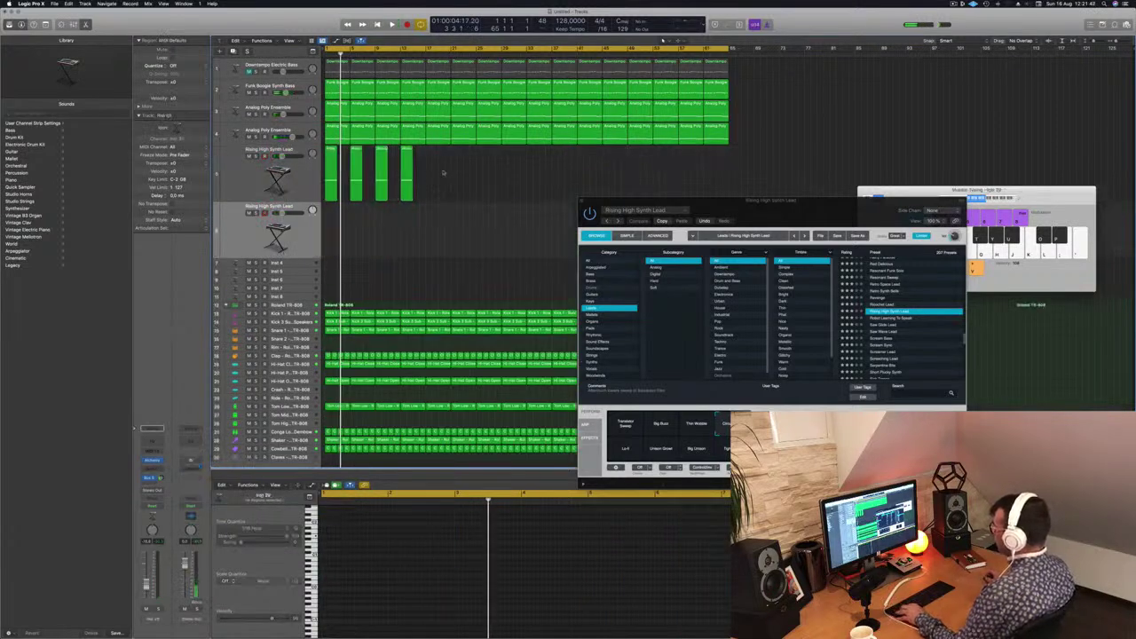
{"action": "left_click_drag", "start_coordinate": [443, 172], "coordinate": [322, 193]}
{"action": "key", "text": "super+r"}
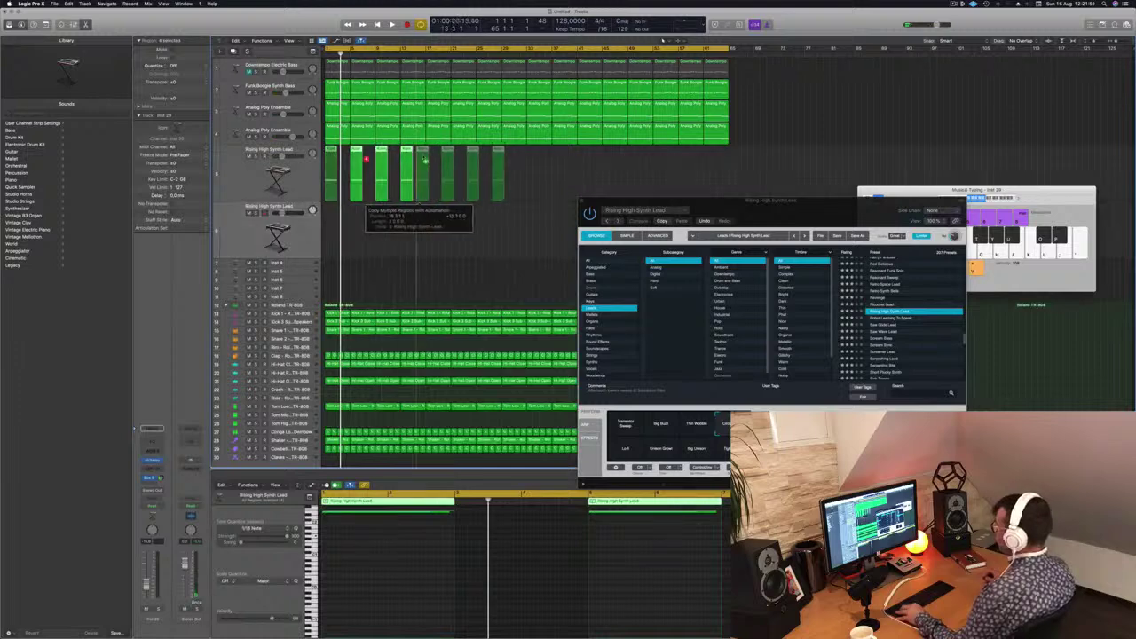
{"action": "left_click", "coordinate": [369, 178]}
{"action": "left_click_drag", "start_coordinate": [369, 178], "coordinate": [586, 188]}
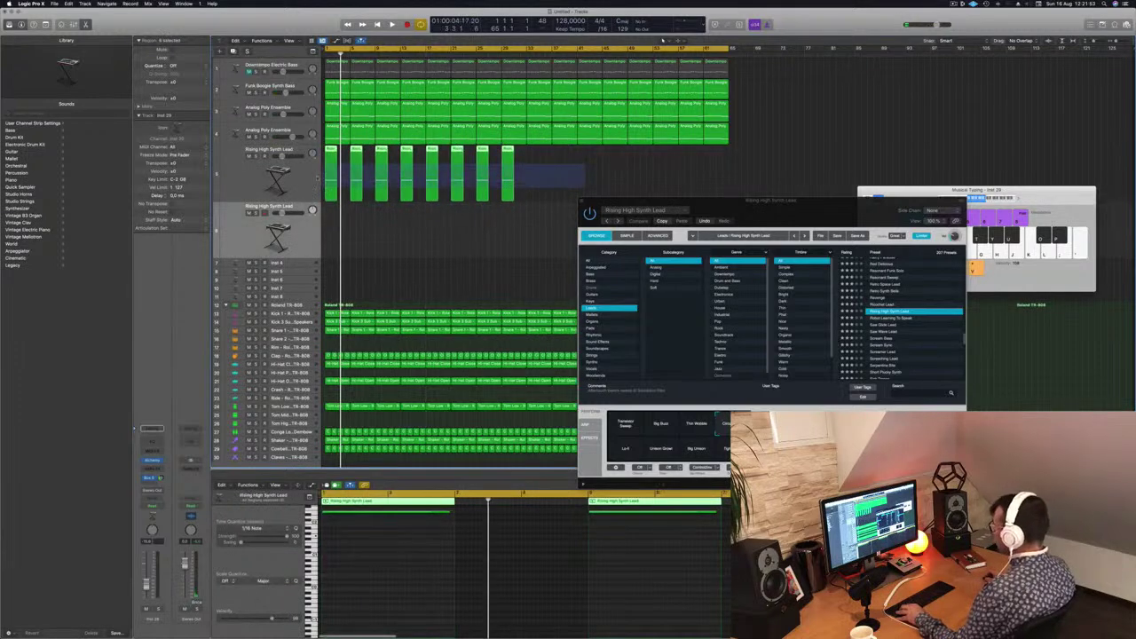
{"action": "left_click_drag", "start_coordinate": [358, 163], "coordinate": [532, 163]}
{"action": "key", "text": "space"}
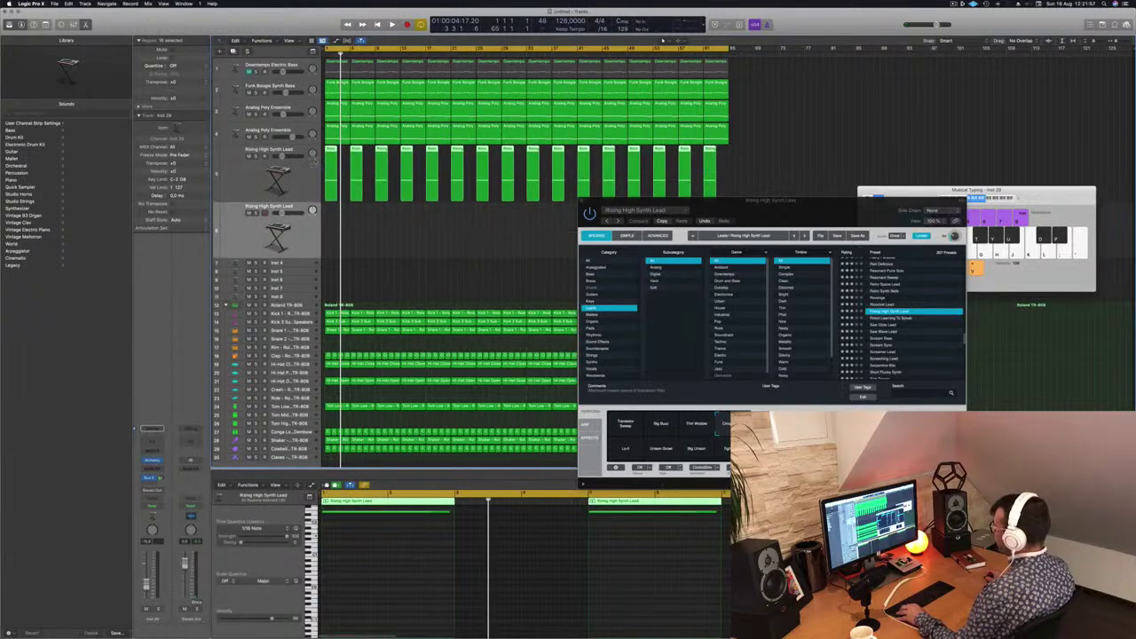
Copy all the lead regions onto the duplicate track, offset to start at bar 3, and play from the beginning
{"action": "left_click_drag", "start_coordinate": [329, 149], "coordinate": [342, 230]}
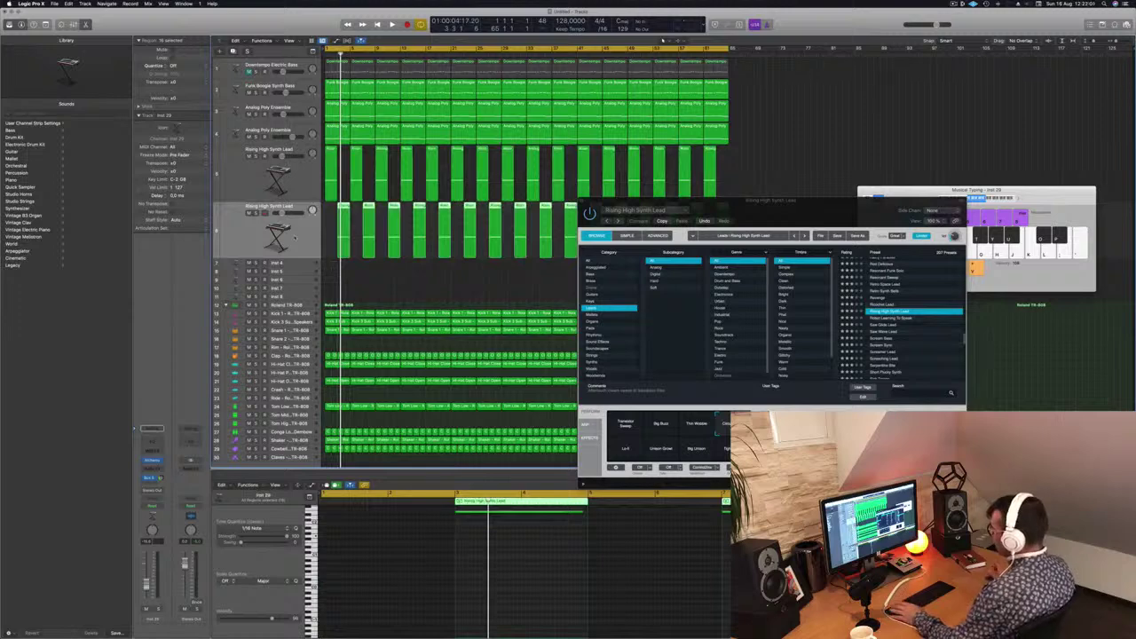
{"action": "key", "text": "Return"}
{"action": "key", "text": "space"}
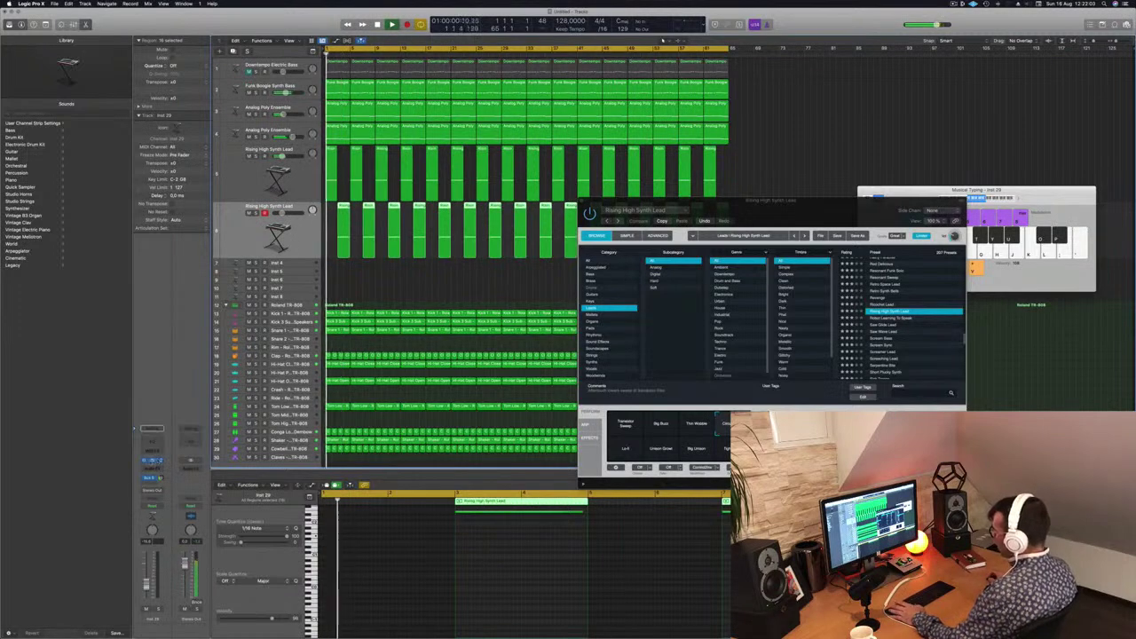
Open the duplicate lead track's Alchemy, compare variations including Lo-Fi and Circuit Bent during playback, and settle on Transistor Sweep
{"action": "left_click", "coordinate": [152, 461]}
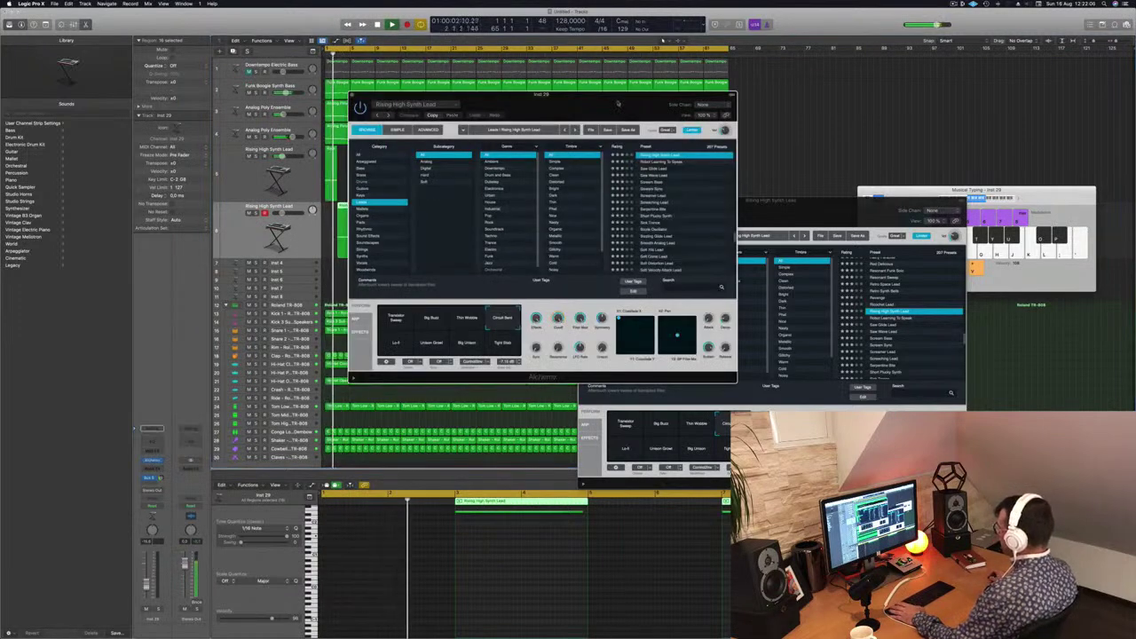
{"action": "left_click_drag", "start_coordinate": [617, 104], "coordinate": [913, 167]}
{"action": "left_click", "coordinate": [699, 411]}
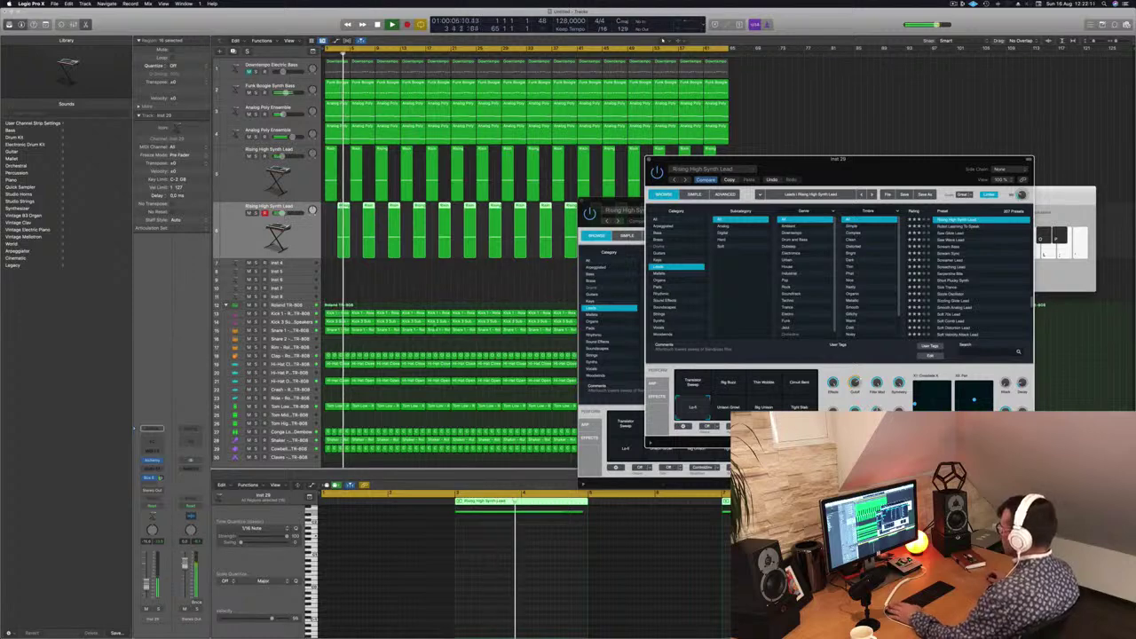
{"action": "left_click", "coordinate": [798, 407]}
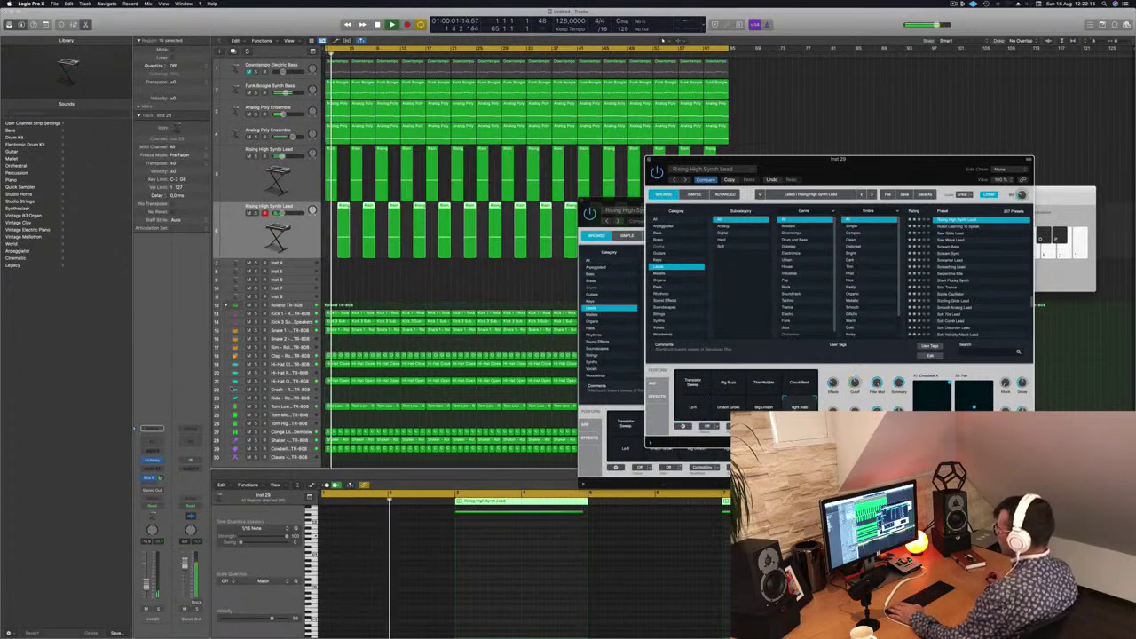
{"action": "left_click", "coordinate": [248, 168]}
{"action": "key", "text": "Return"}
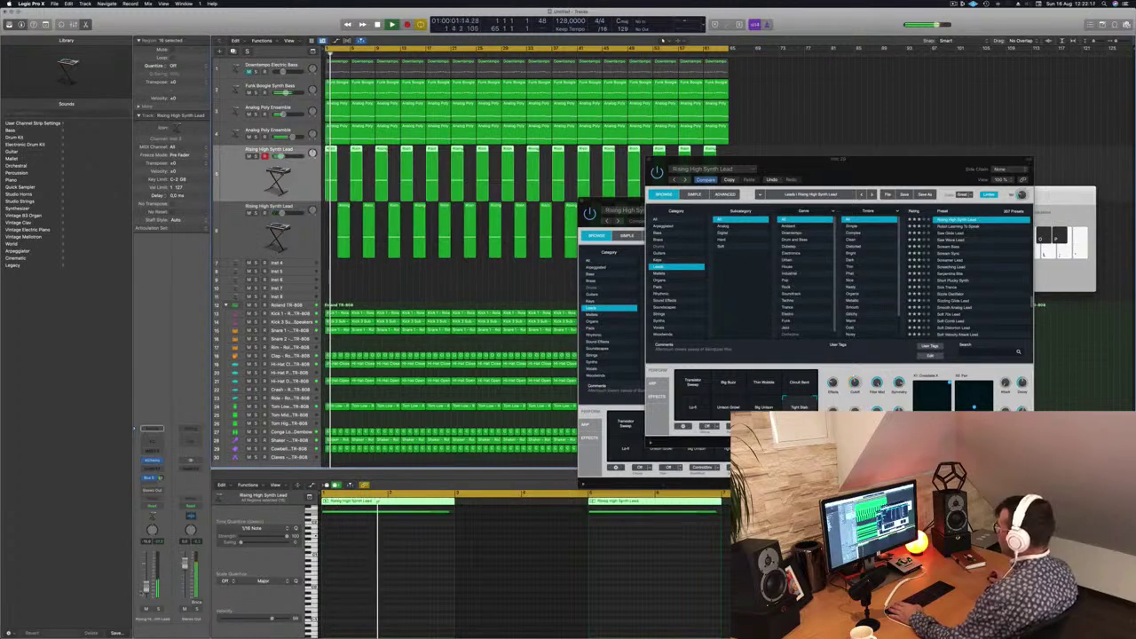
{"action": "left_click", "coordinate": [290, 238]}
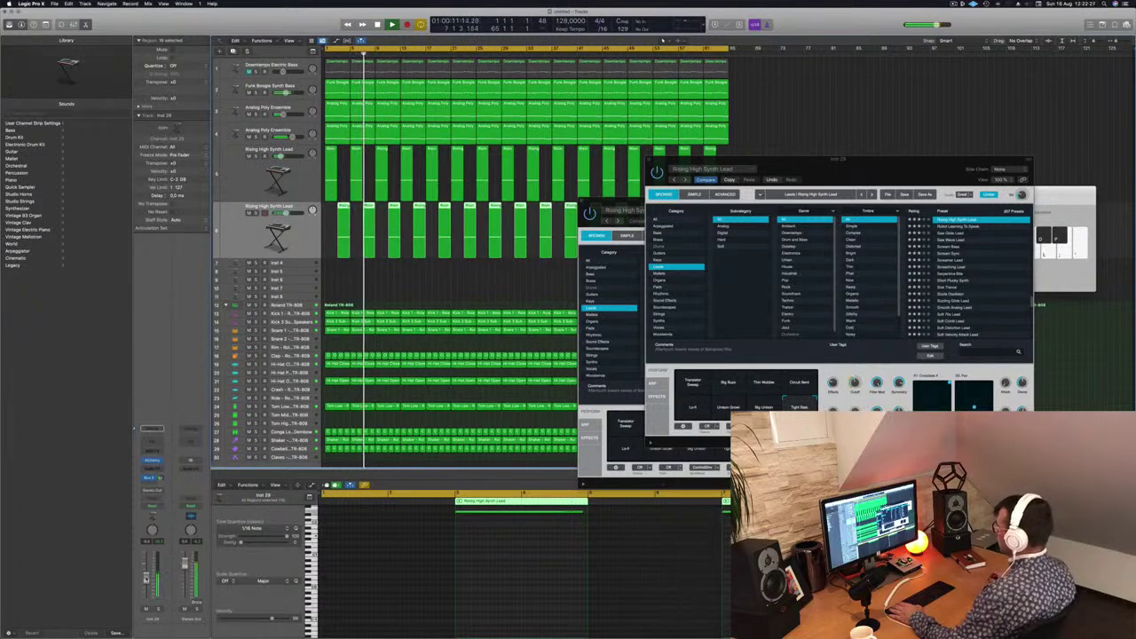
{"action": "left_click", "coordinate": [798, 382]}
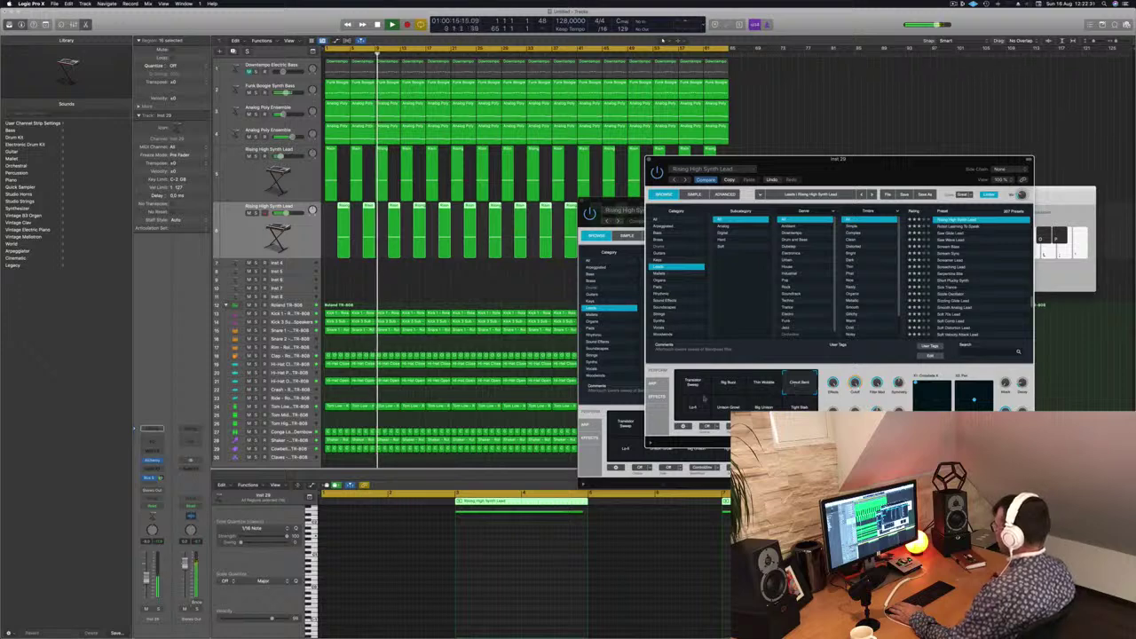
{"action": "left_click", "coordinate": [695, 406]}
{"action": "left_click", "coordinate": [693, 383]}
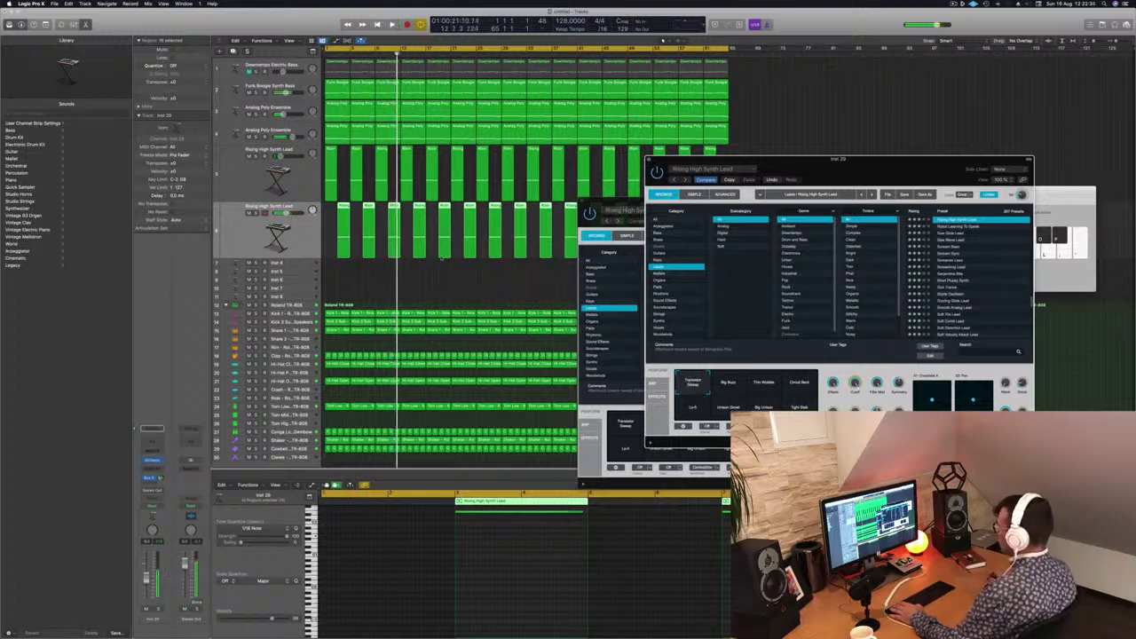
Move both Alchemy windows clear of the arrangement, restart playback, and zoom the Piano Roll out to show several lead regions
{"action": "left_click_drag", "start_coordinate": [800, 167], "coordinate": [1116, 195]}
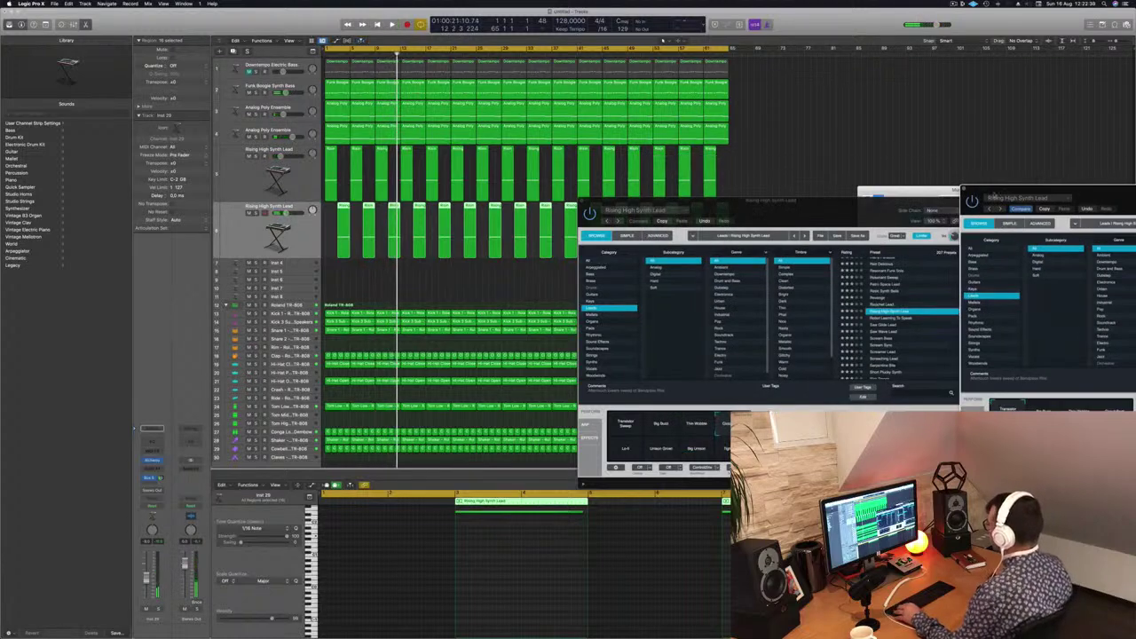
{"action": "left_click_drag", "start_coordinate": [675, 203], "coordinate": [889, 184]}
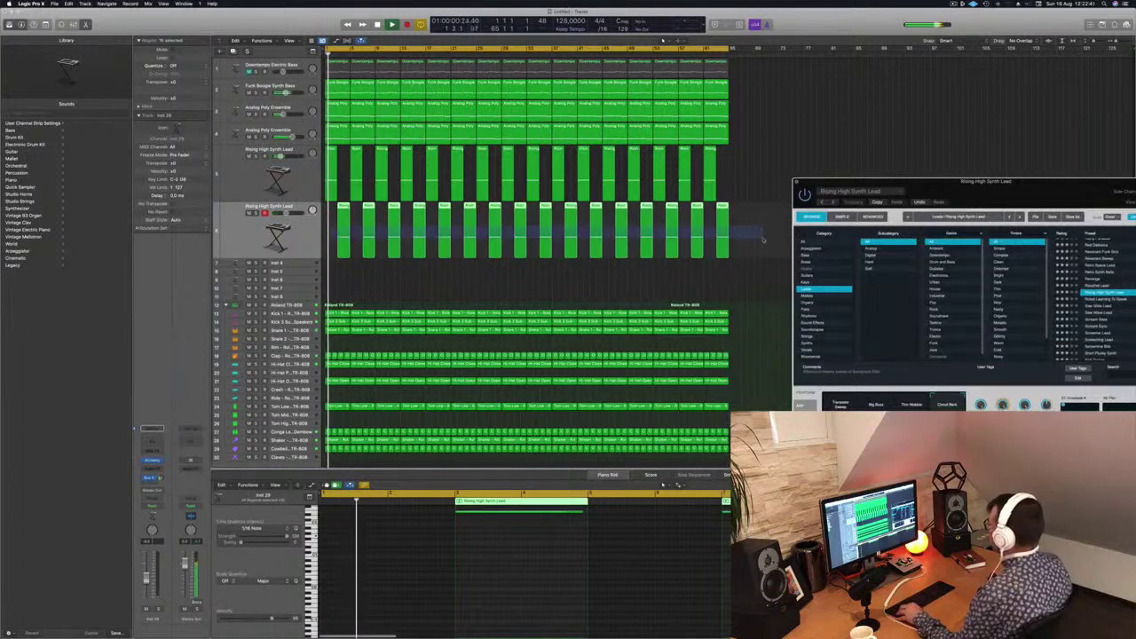
{"action": "key", "text": "super+Left"}
{"action": "key", "text": "super+Left"}
{"action": "key", "text": "super+Left"}
{"action": "key", "text": "super+Left"}
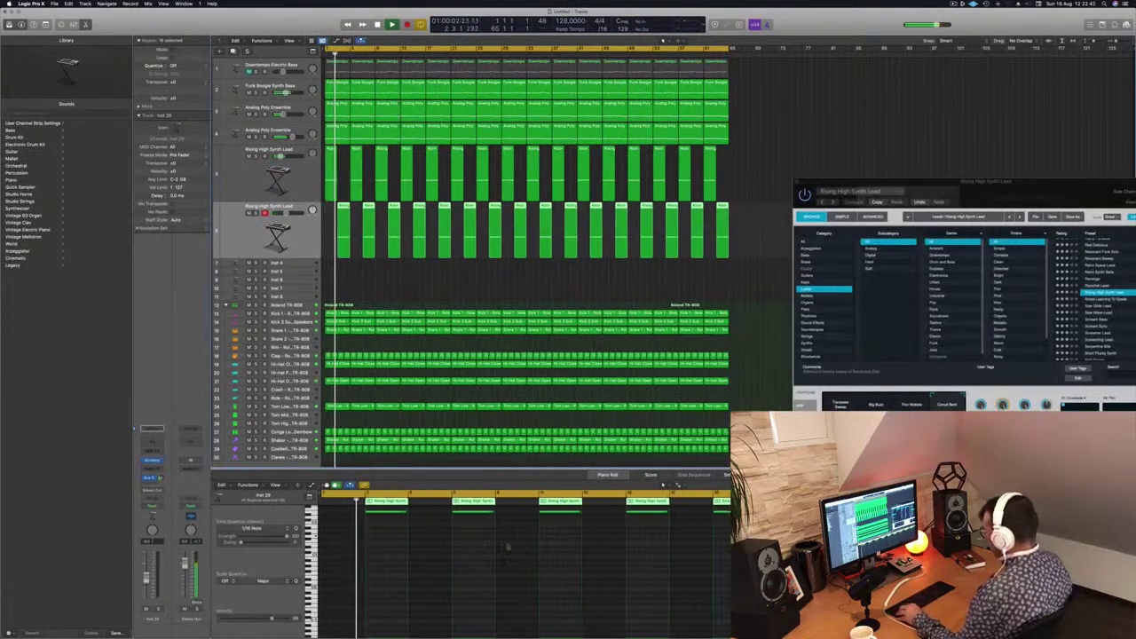
Move the second note of every region on the duplicate Rising High Synth Lead track down in pitch
{"action": "key", "text": "super+a"}
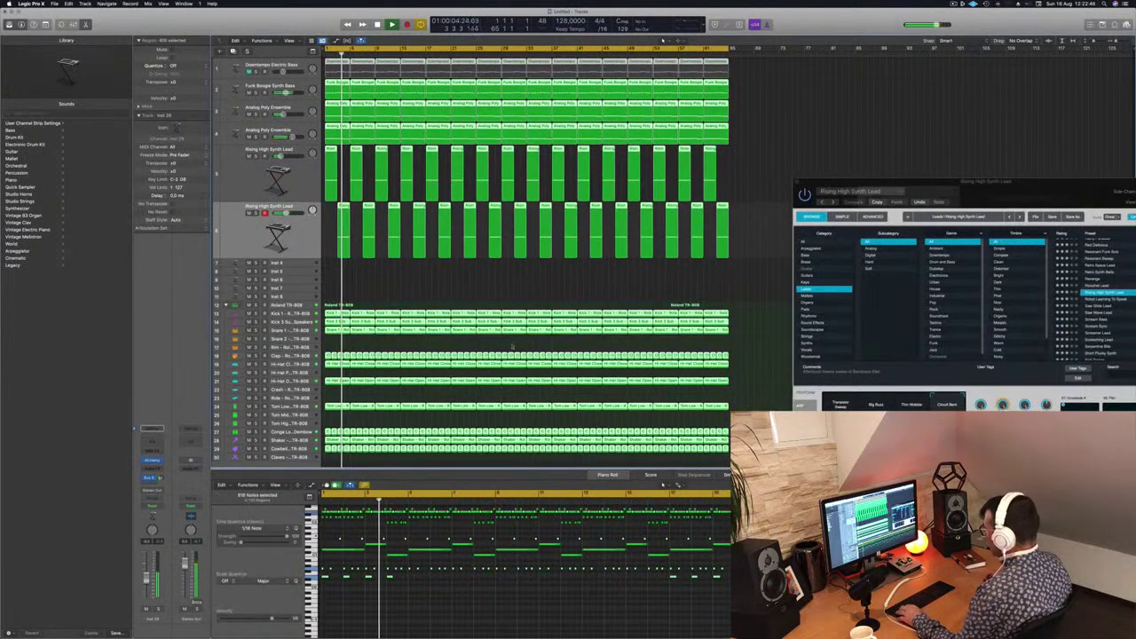
{"action": "left_click", "coordinate": [388, 279]}
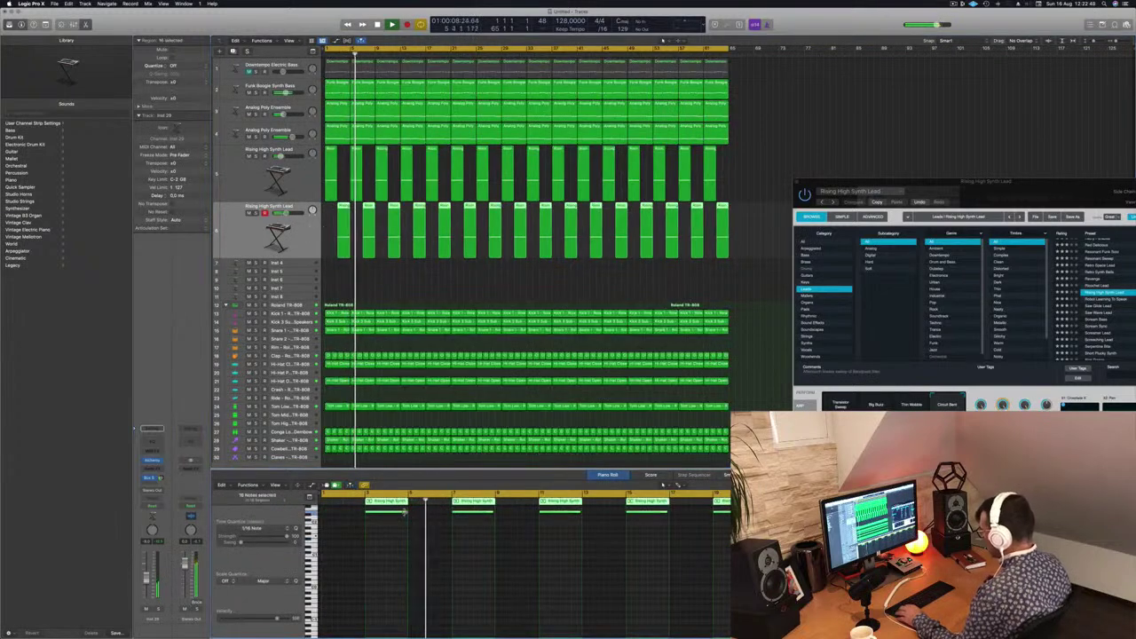
{"action": "left_click", "coordinate": [389, 513]}
{"action": "mouse_move", "coordinate": [389, 513]}
{"action": "left_mouse_down"}
{"action": "mouse_move", "coordinate": [388, 533]}
{"action": "mouse_move", "coordinate": [398, 533]}
{"action": "left_mouse_up"}
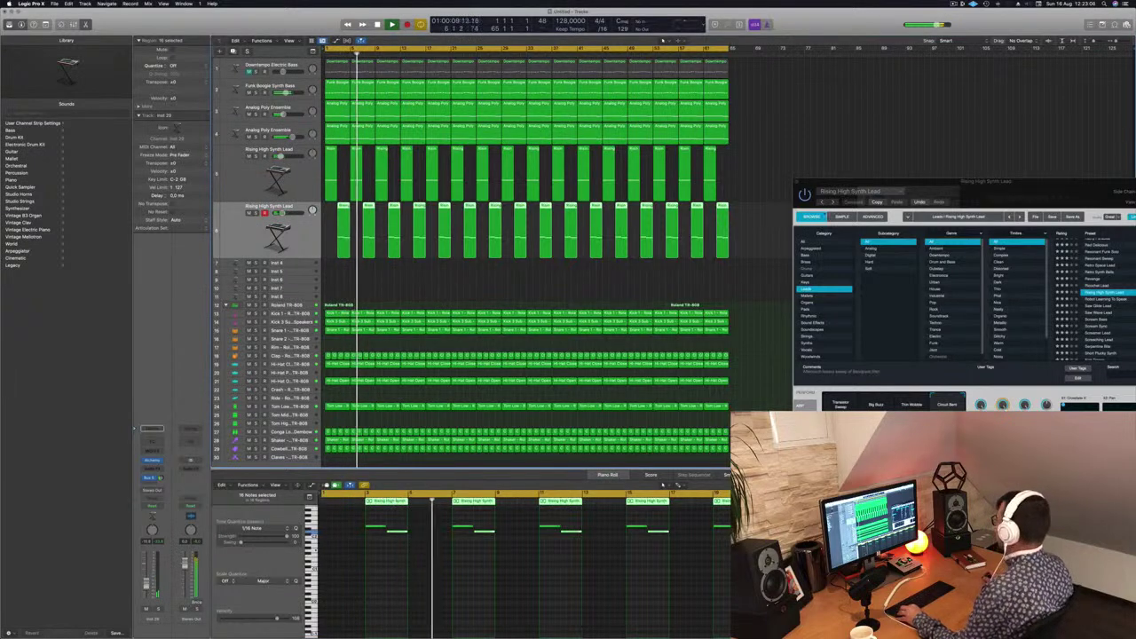
Close one Alchemy window, place the Musical Typing window beside the tracks, and restart playback with all tracks in view
{"action": "left_click_drag", "start_coordinate": [1028, 191], "coordinate": [619, 192]}
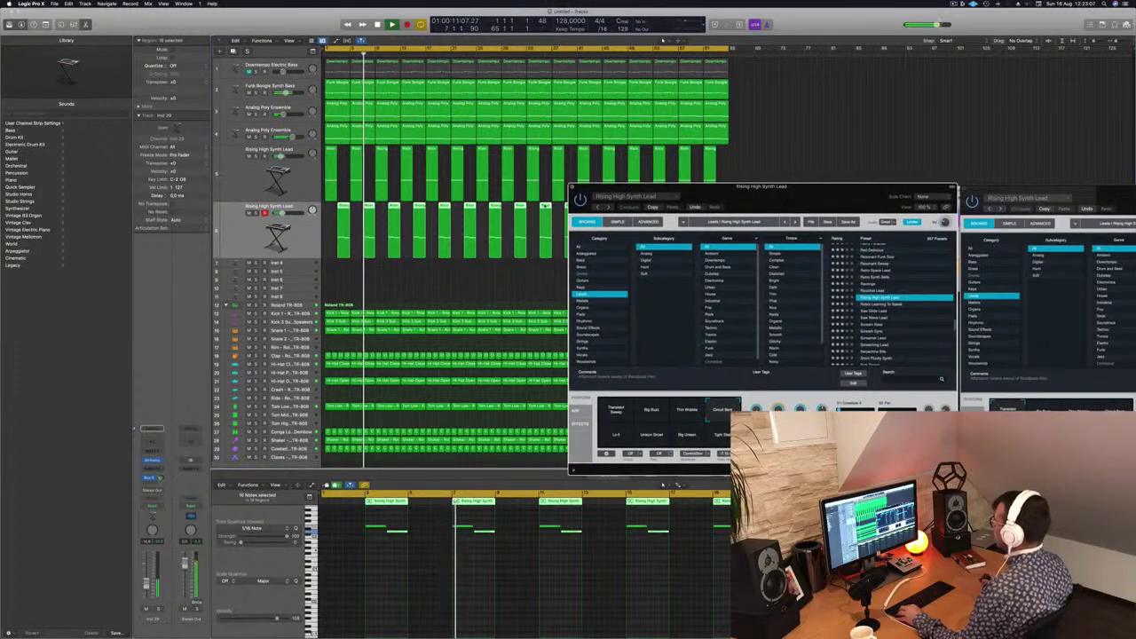
{"action": "left_click", "coordinate": [574, 188]}
{"action": "scroll", "coordinate": [489, 279], "scroll_direction": "right", "scroll_amount": 3}
{"action": "scroll", "coordinate": [489, 277], "scroll_direction": "down", "scroll_amount": 4}
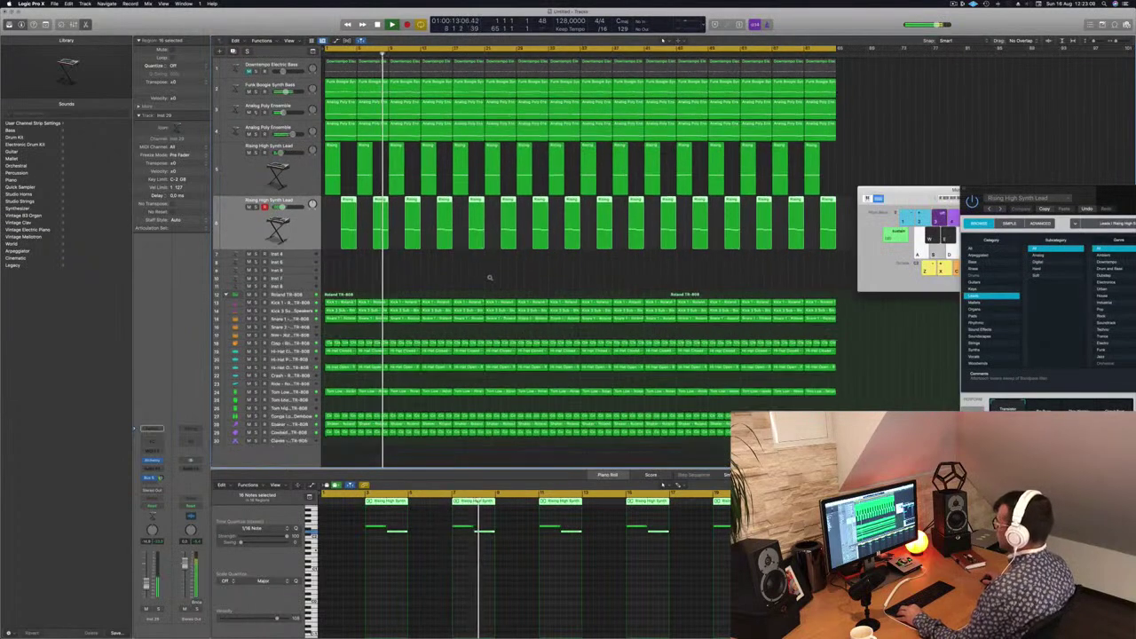
{"action": "scroll", "coordinate": [520, 250], "scroll_direction": "down", "scroll_amount": 1}
{"action": "left_click_drag", "start_coordinate": [911, 191], "coordinate": [931, 278]}
{"action": "key", "text": "Return"}
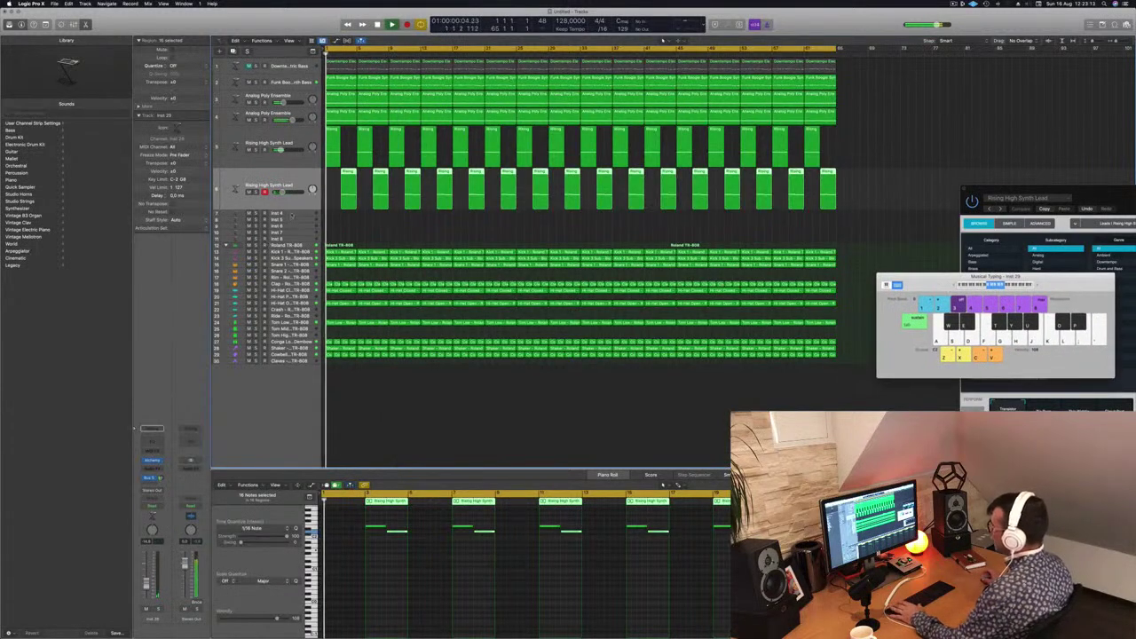
Duplicate the second Rising High Synth Lead track as a new empty track and return playback to the beginning
{"action": "left_click", "coordinate": [293, 216]}
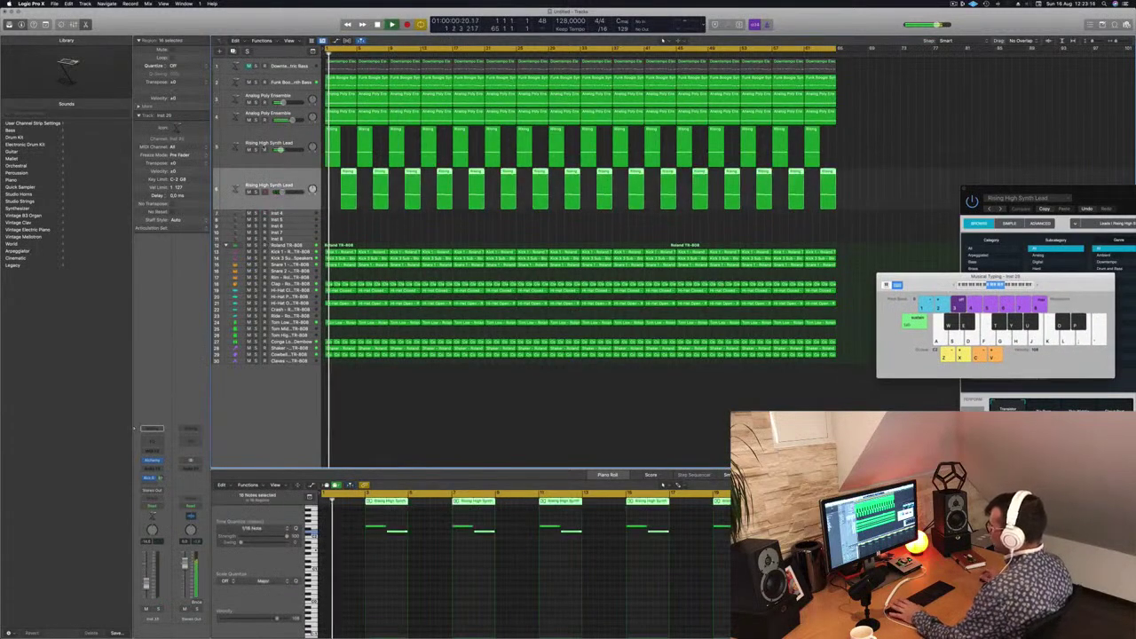
{"action": "left_click", "coordinate": [282, 197]}
{"action": "key", "text": "super+d"}
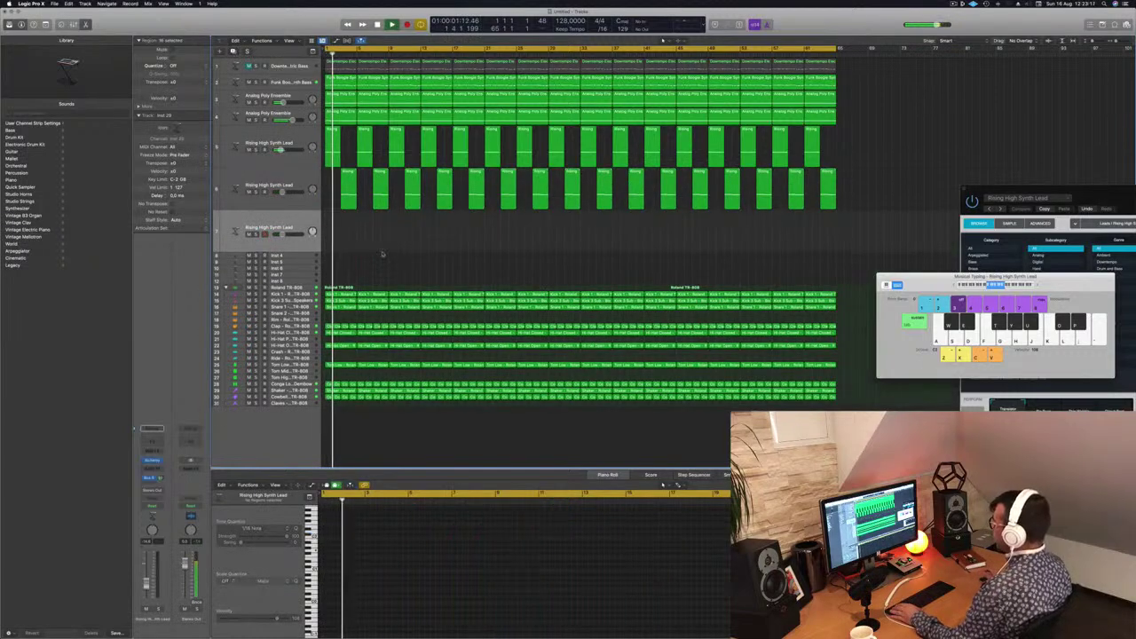
{"action": "key", "text": "Return"}
{"action": "key", "text": "Return"}
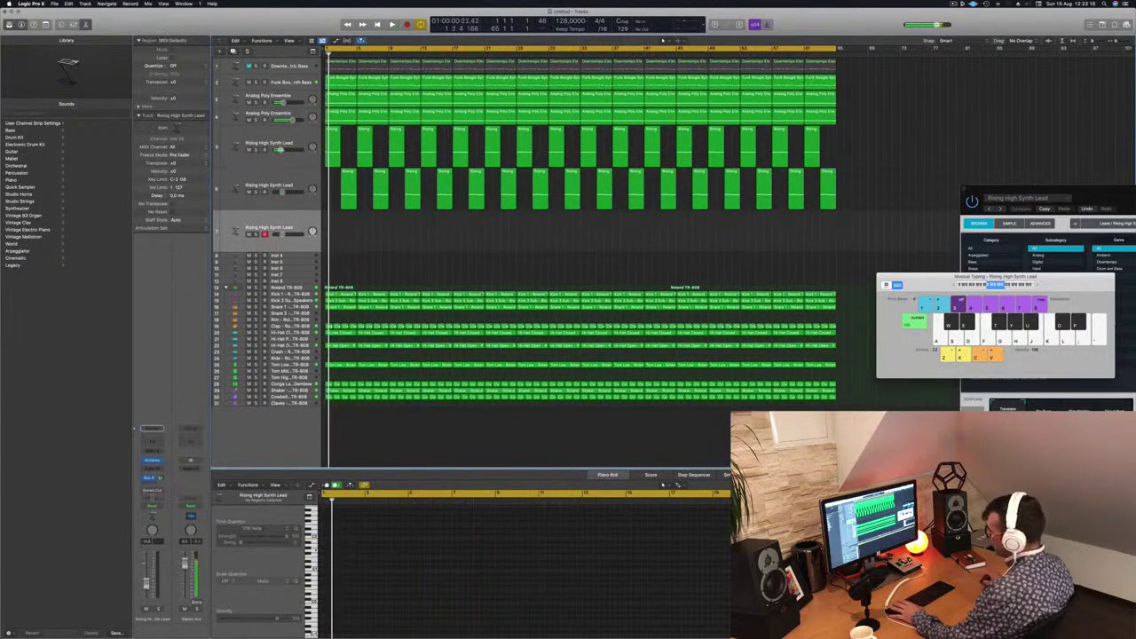
Open the new track's Alchemy, load the Short Plucky Synth lead preset, and try a few notes over the playback
{"action": "left_click", "coordinate": [152, 462]}
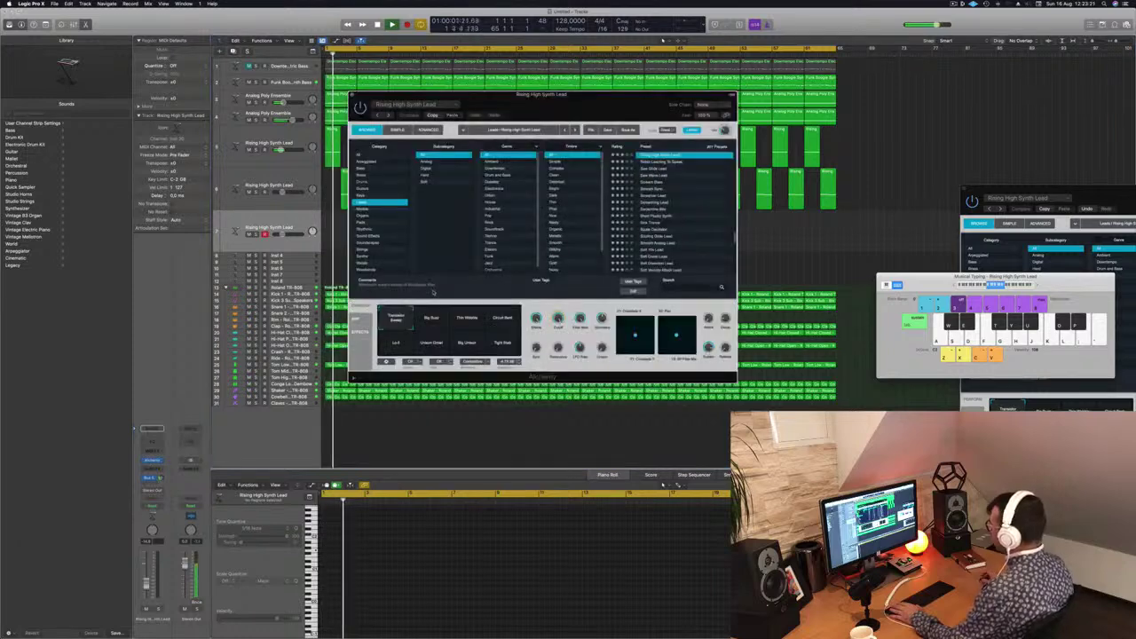
{"action": "left_click_drag", "start_coordinate": [634, 105], "coordinate": [586, 132]}
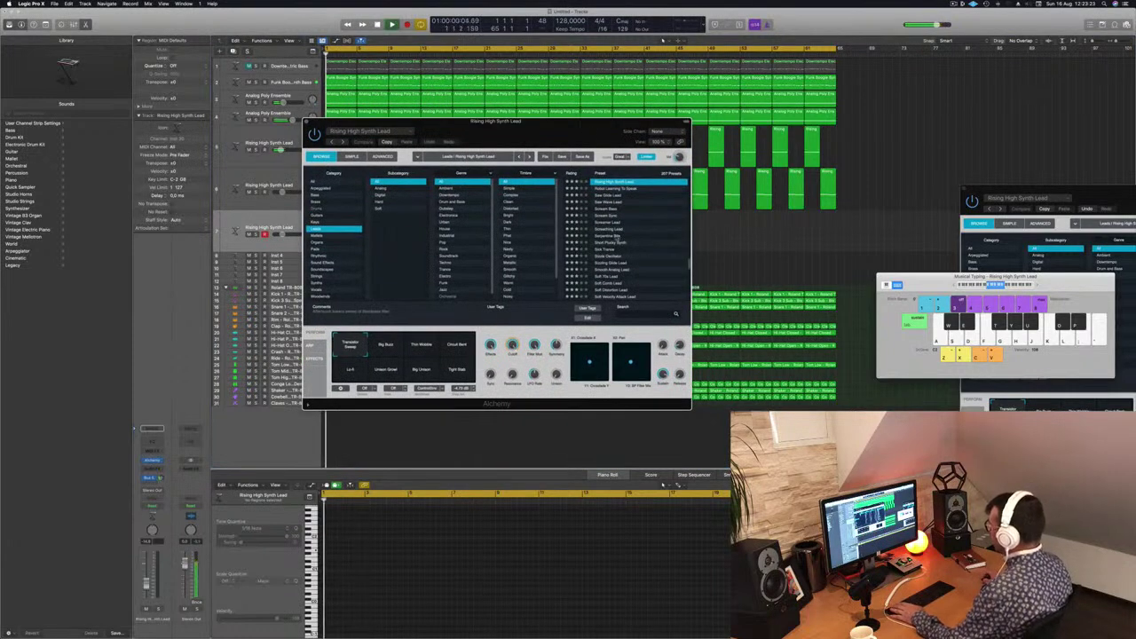
{"action": "left_click", "coordinate": [611, 243]}
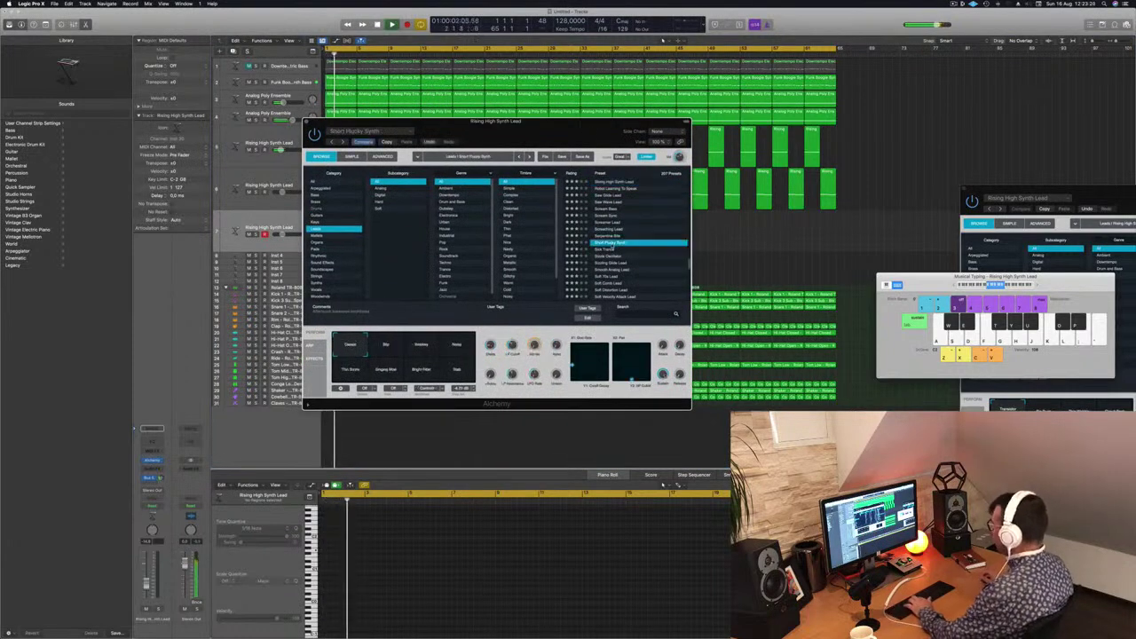
{"action": "key", "text": "j"}
{"action": "key", "text": "h"}
{"action": "key", "text": "g"}
{"action": "key", "text": "h"}
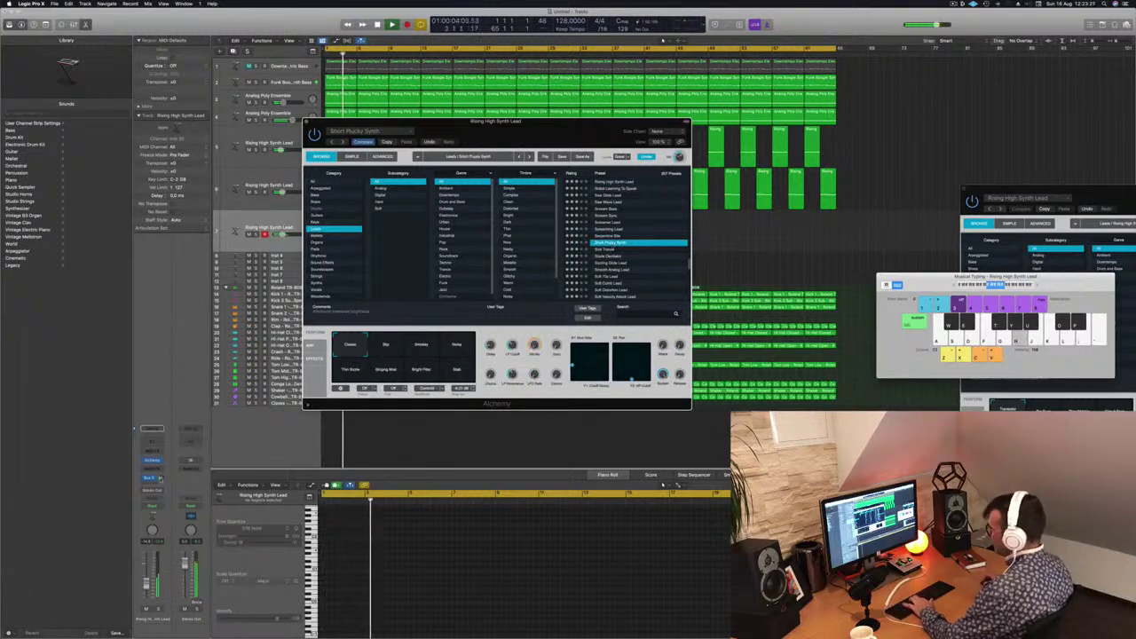
Adjust the new track's reverb send while playing test notes
{"action": "key", "text": "g"}
{"action": "key", "text": "h"}
{"action": "left_click_drag", "start_coordinate": [160, 477], "coordinate": [162, 468]}
{"action": "key", "text": "j"}
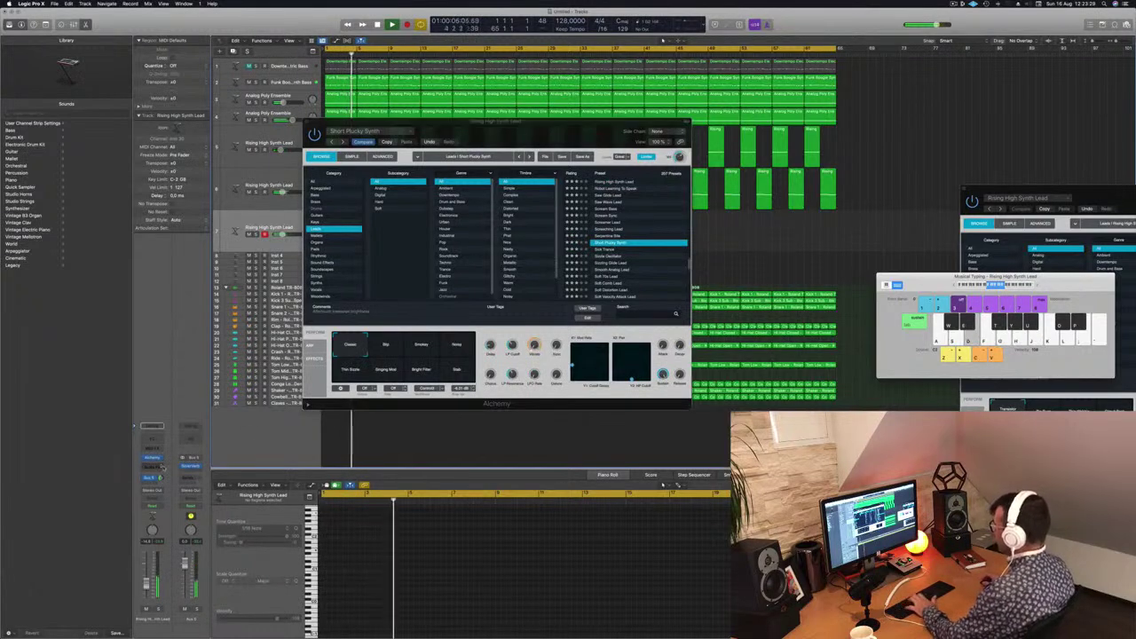
{"action": "key", "text": "d"}
{"action": "key", "text": "g"}
{"action": "key", "text": "h"}
Audition the Blip, Smokey and Noisy variations of Short Plucky Synth during playback
{"action": "left_click", "coordinate": [387, 345]}
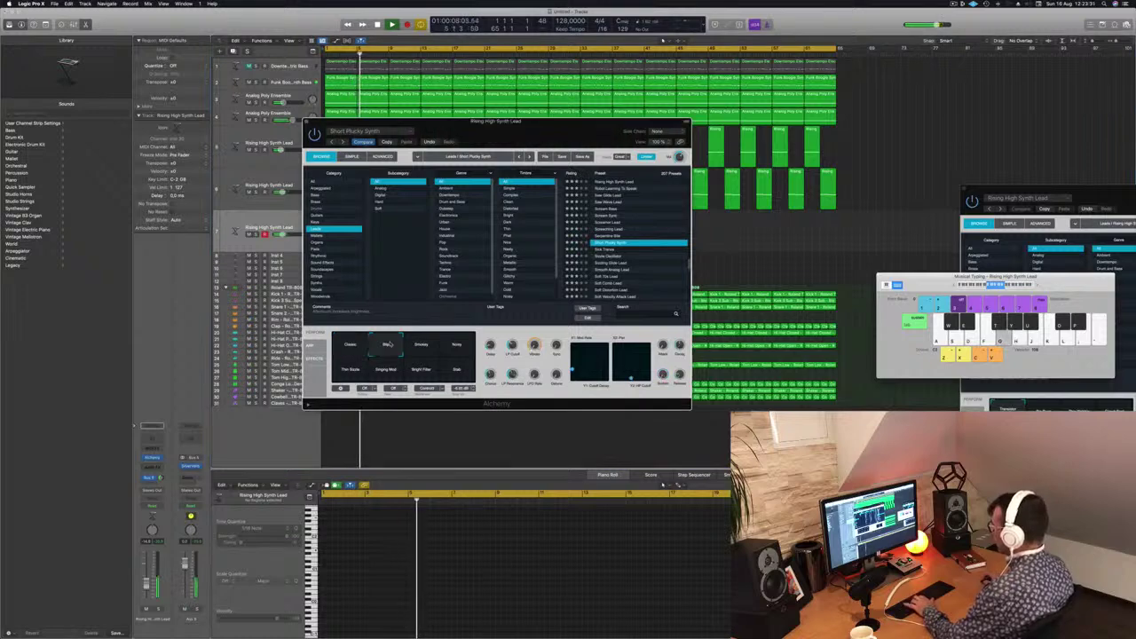
{"action": "key", "text": "g"}
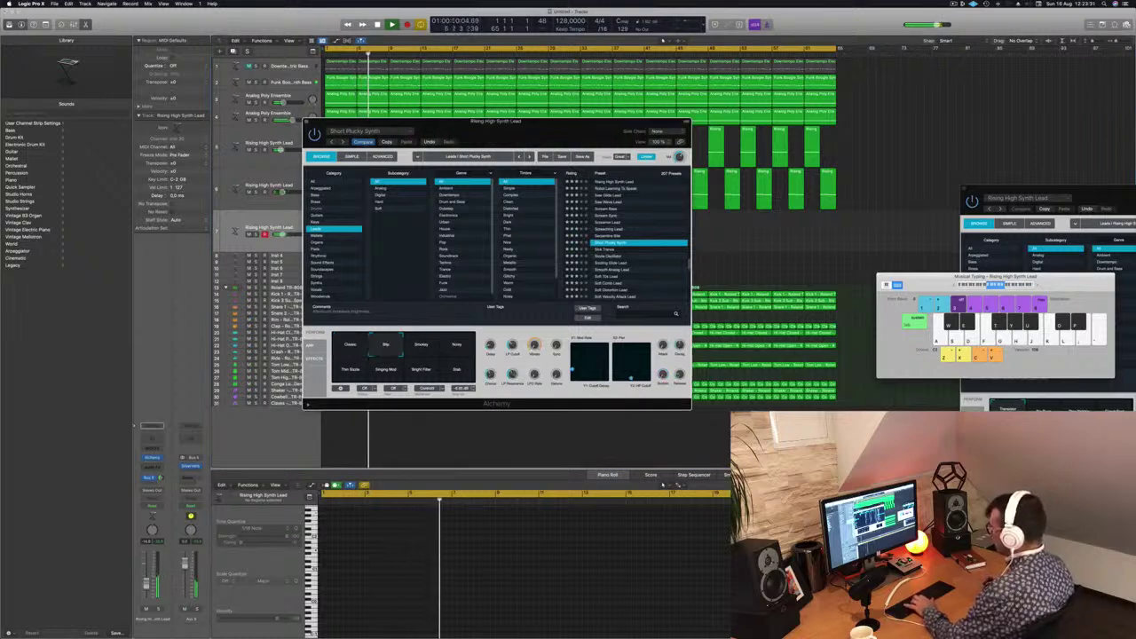
{"action": "key", "text": "h"}
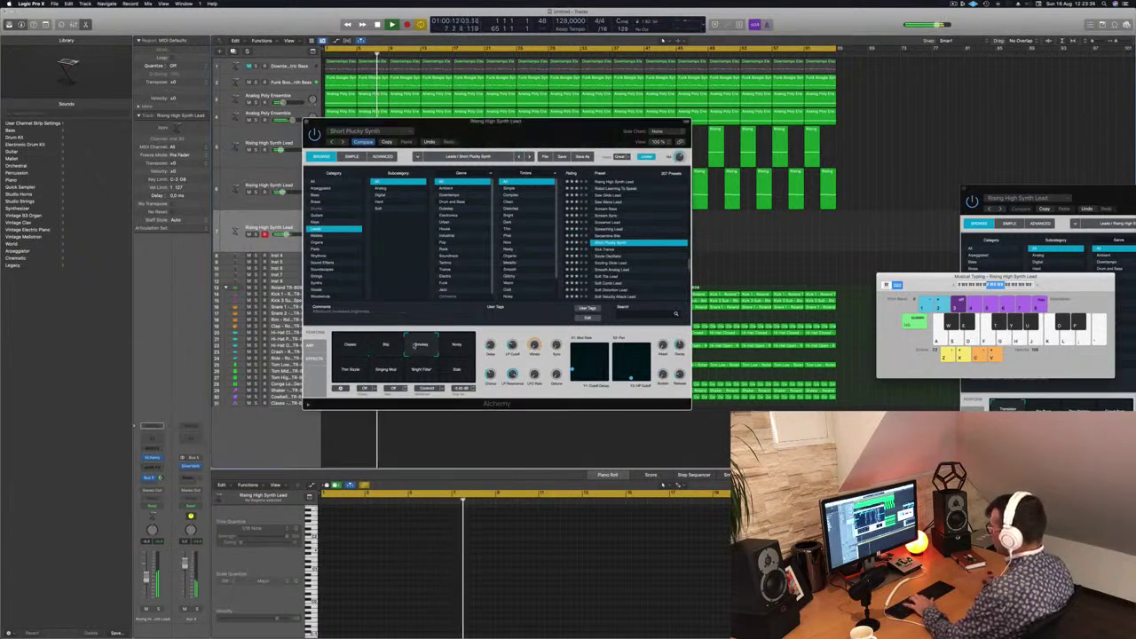
{"action": "left_click", "coordinate": [455, 349]}
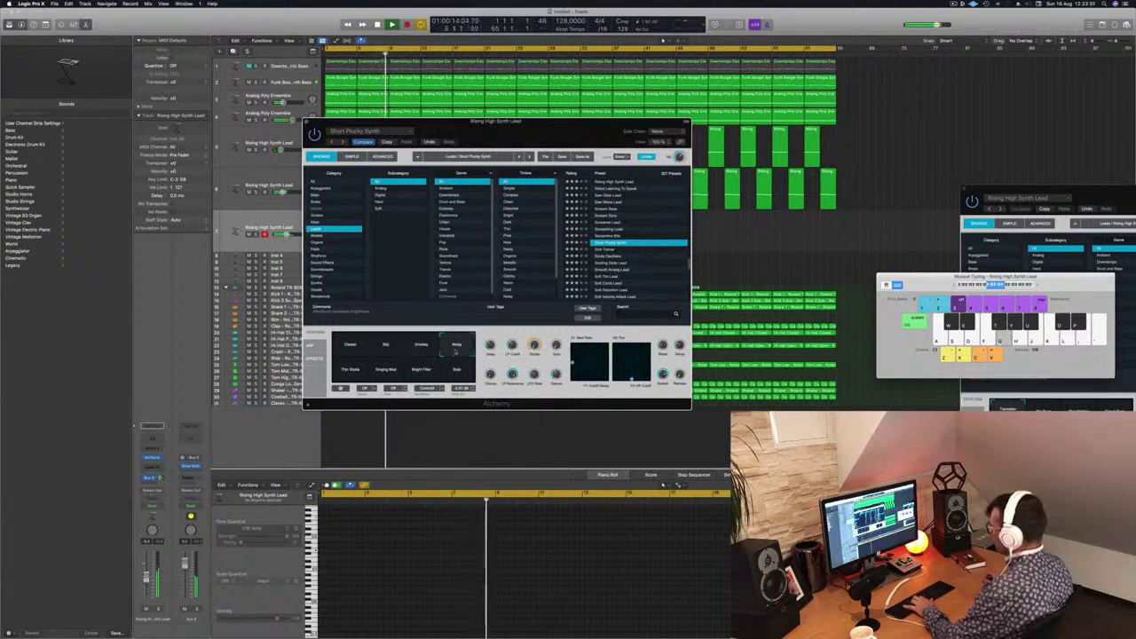
Play test notes with the Noisy variation and shift Musical Typing to a higher octave
{"action": "key", "text": "g"}
{"action": "key", "text": "a"}
{"action": "key", "text": "a"}
{"action": "key", "text": "d"}
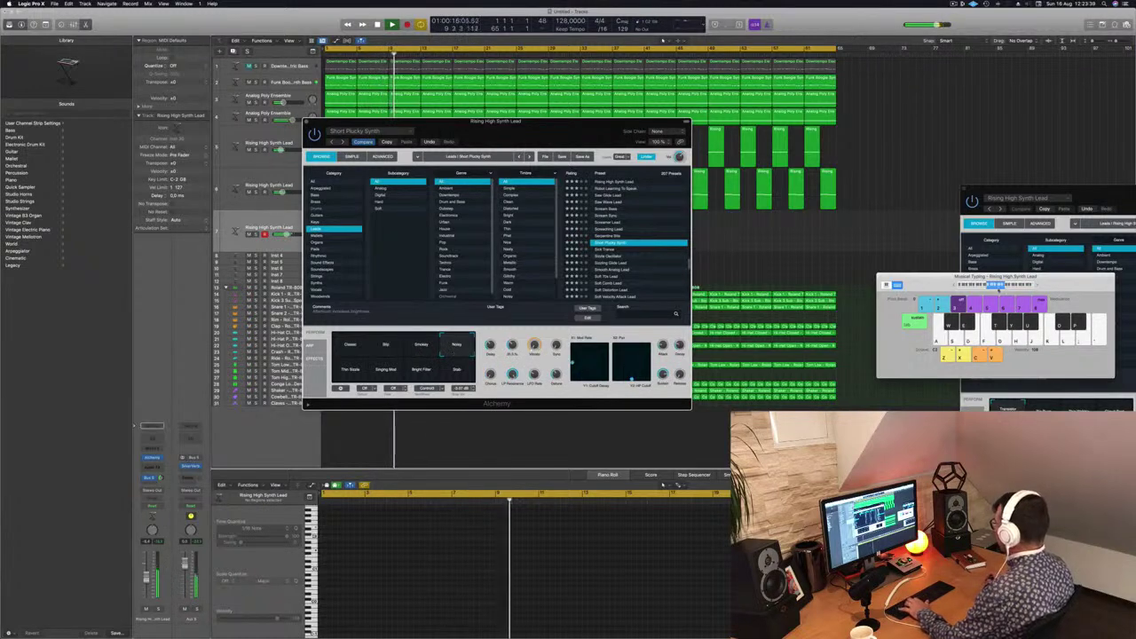
{"action": "key", "text": "d"}
{"action": "key", "text": "d"}
{"action": "key", "text": "d"}
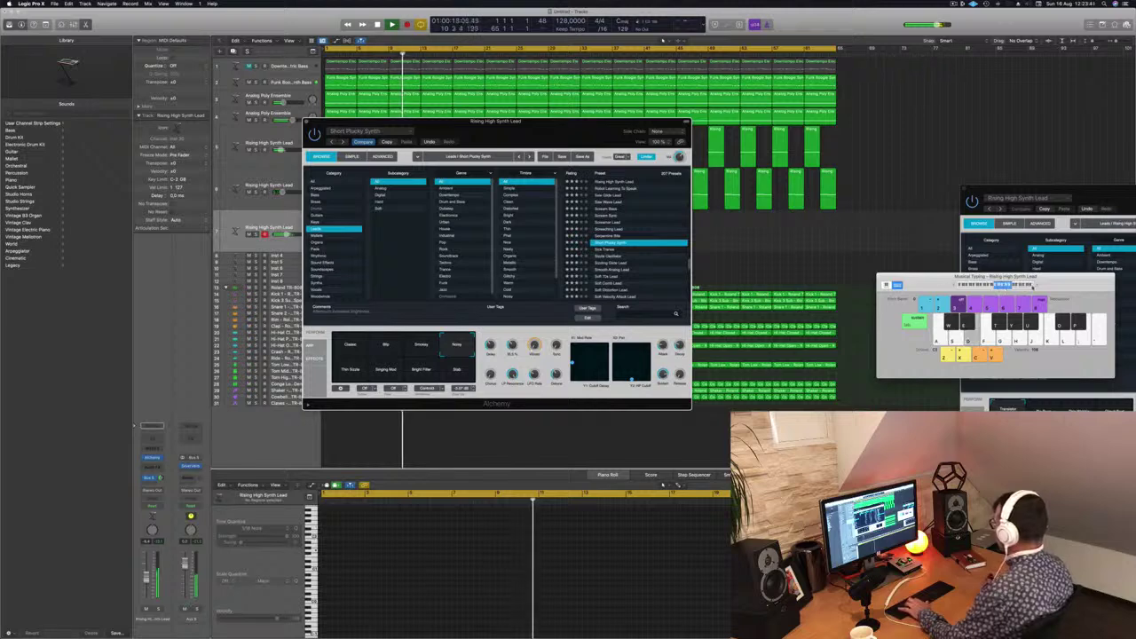
{"action": "key", "text": "d"}
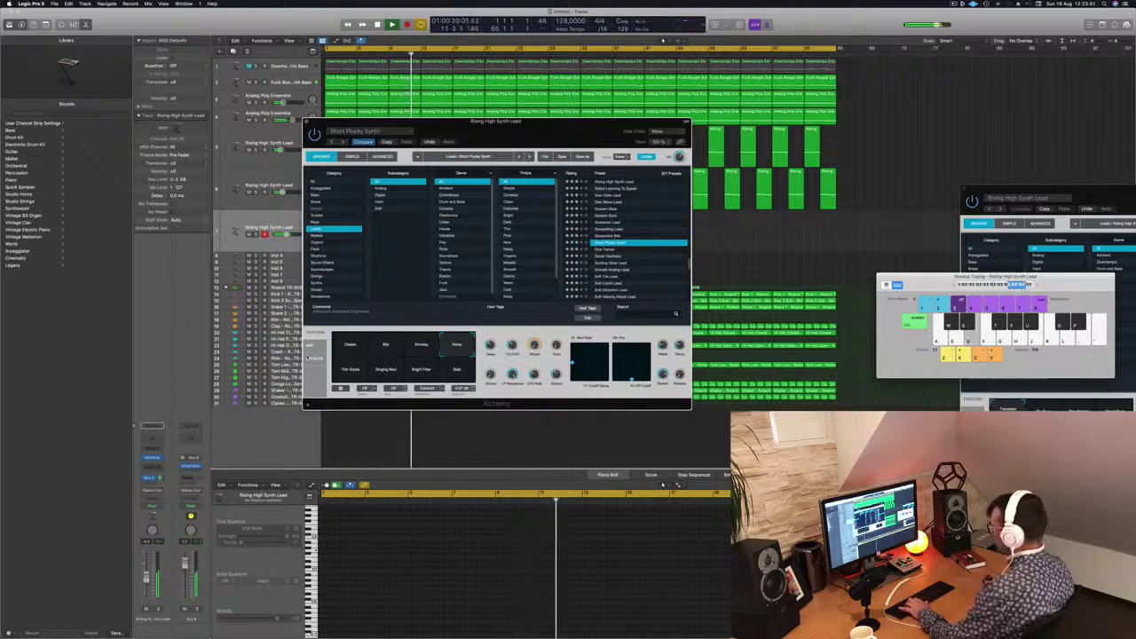
{"action": "key", "text": "d"}
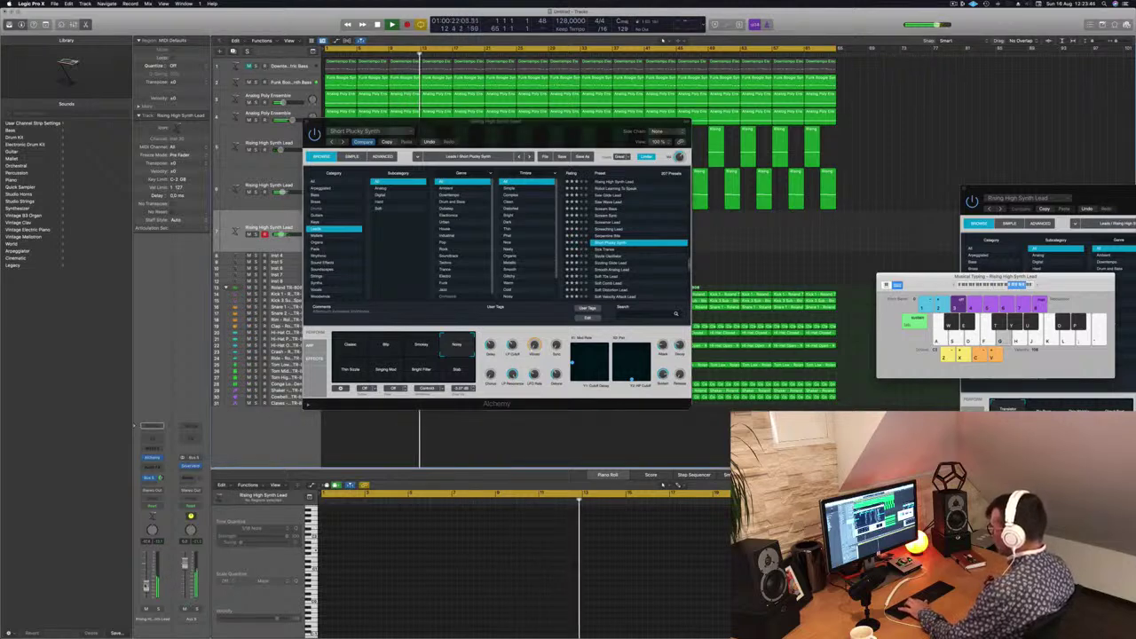
{"action": "key", "text": "d"}
{"action": "key", "text": "a"}
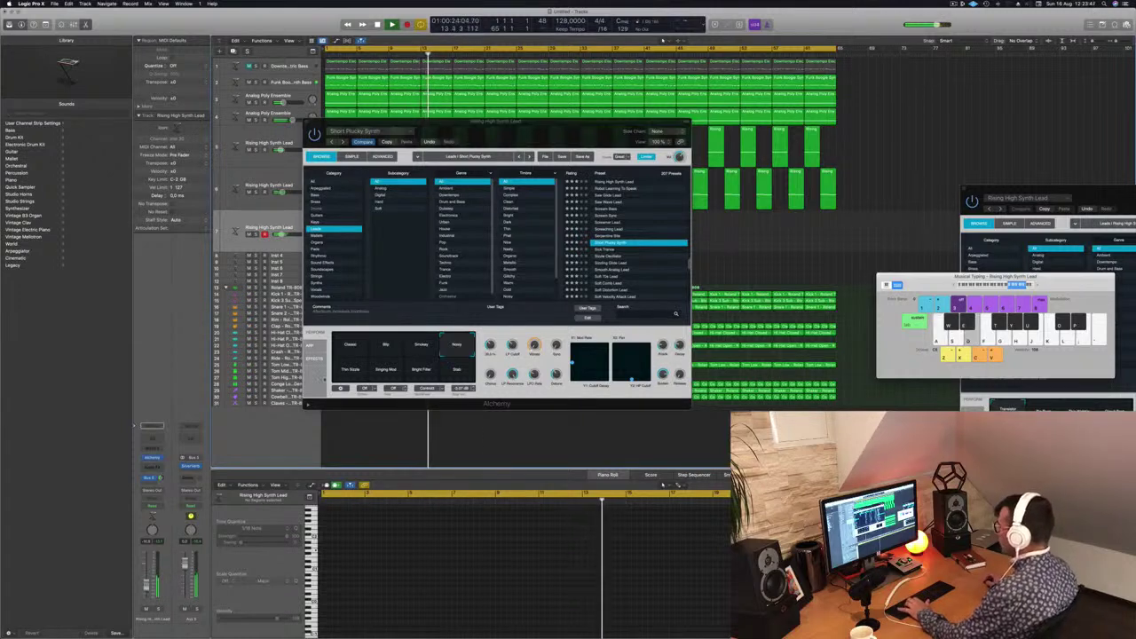
Audition the remaining Short Plucky Synth variations, including Singing Mod and Bright Filter, with test notes
{"action": "left_click", "coordinate": [354, 369]}
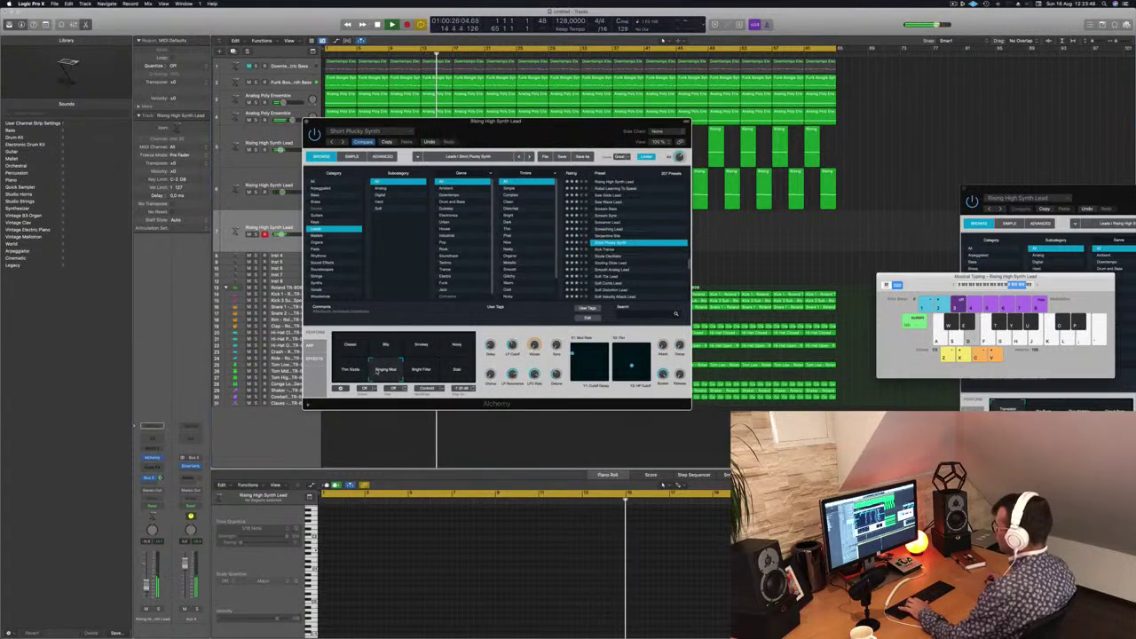
{"action": "left_click", "coordinate": [414, 370]}
{"action": "key", "text": "d"}
{"action": "key", "text": "f"}
{"action": "left_click", "coordinate": [452, 370]}
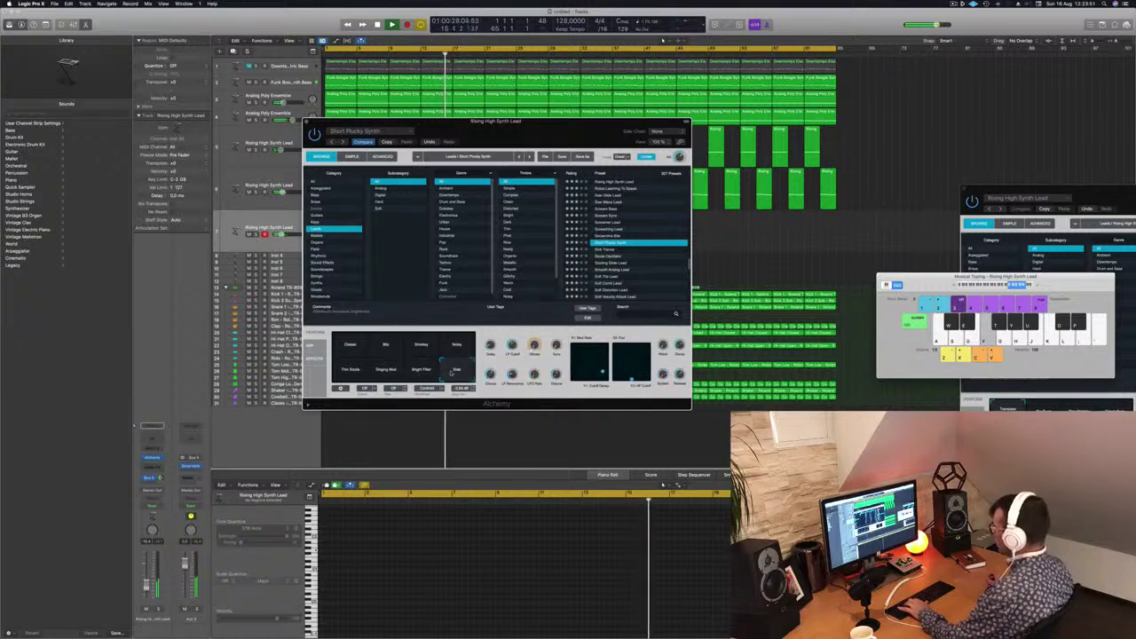
{"action": "key", "text": "d"}
{"action": "key", "text": "d"}
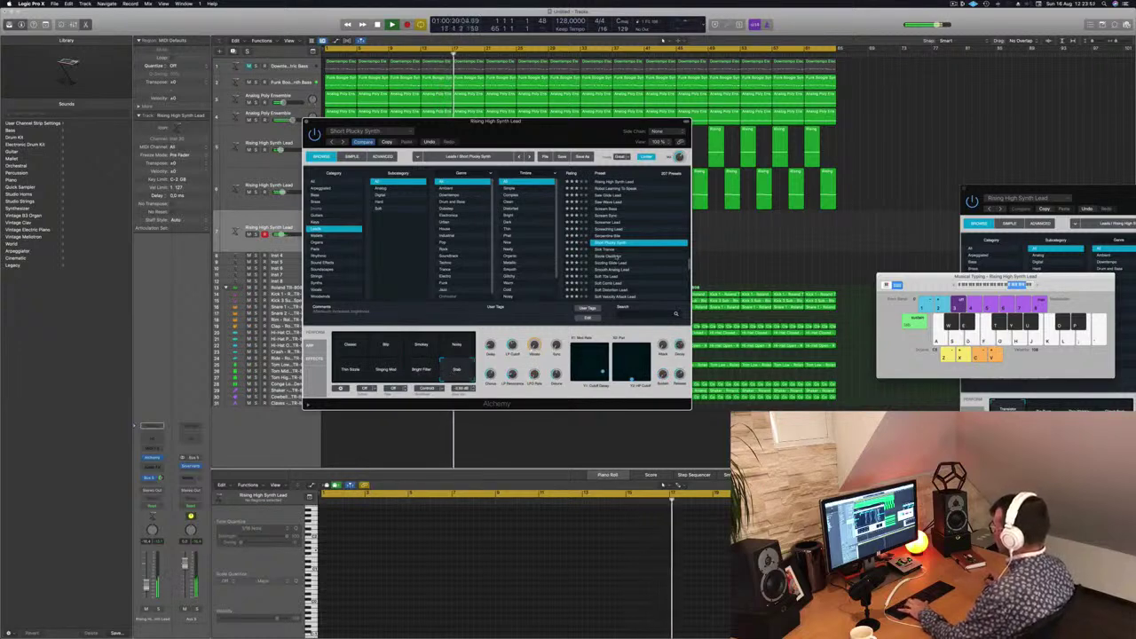
Load the Sizzle Oscillator preset, play test notes, and move the Musical Typing window next to Alchemy
{"action": "left_click", "coordinate": [612, 256]}
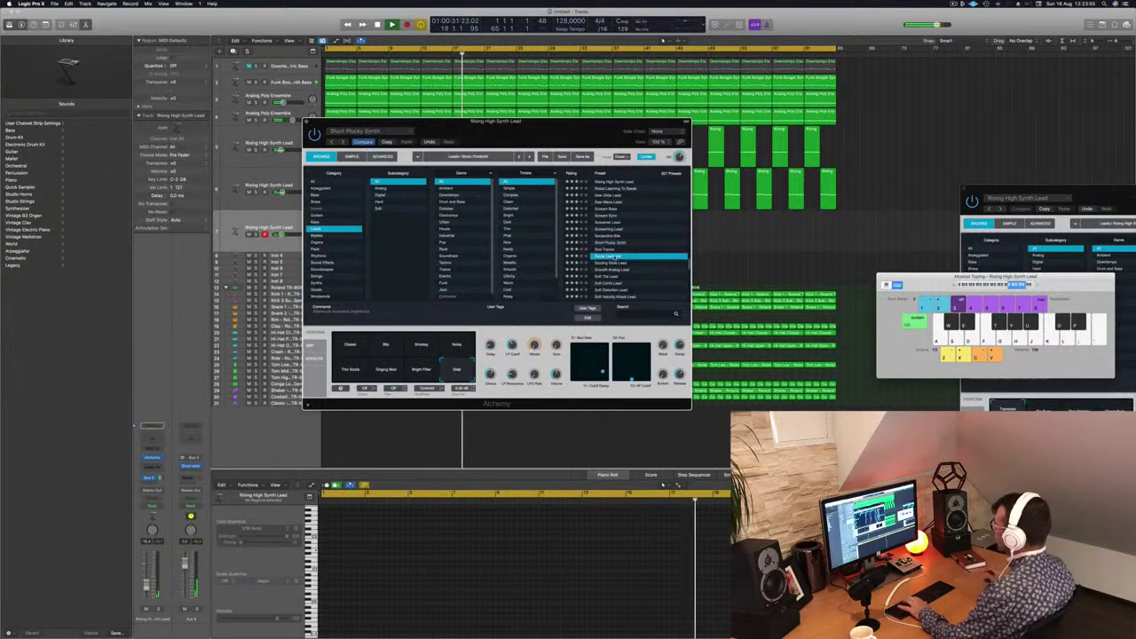
{"action": "key", "text": "s"}
{"action": "key", "text": "d"}
{"action": "key", "text": "a"}
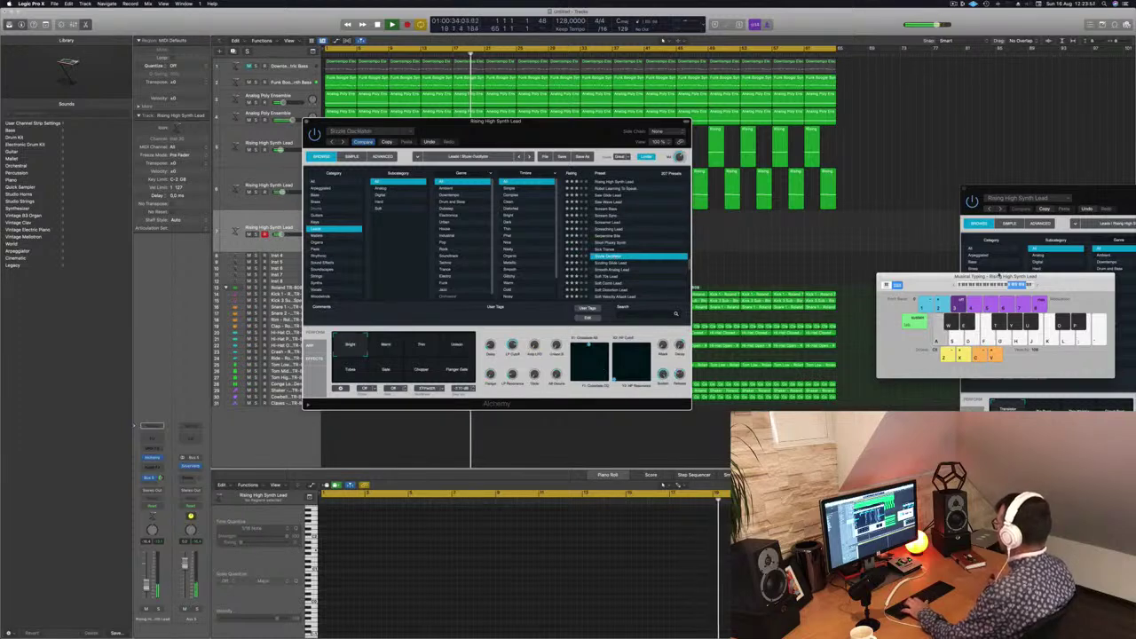
{"action": "key", "text": "d"}
{"action": "left_click_drag", "start_coordinate": [1051, 280], "coordinate": [900, 149]}
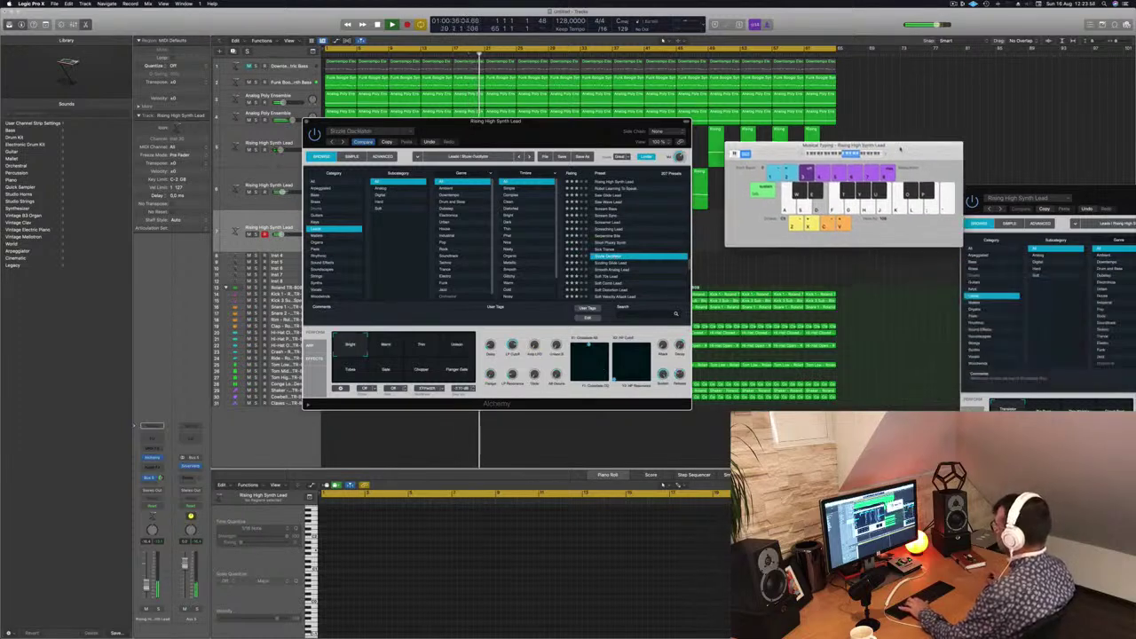
{"action": "key", "text": "d"}
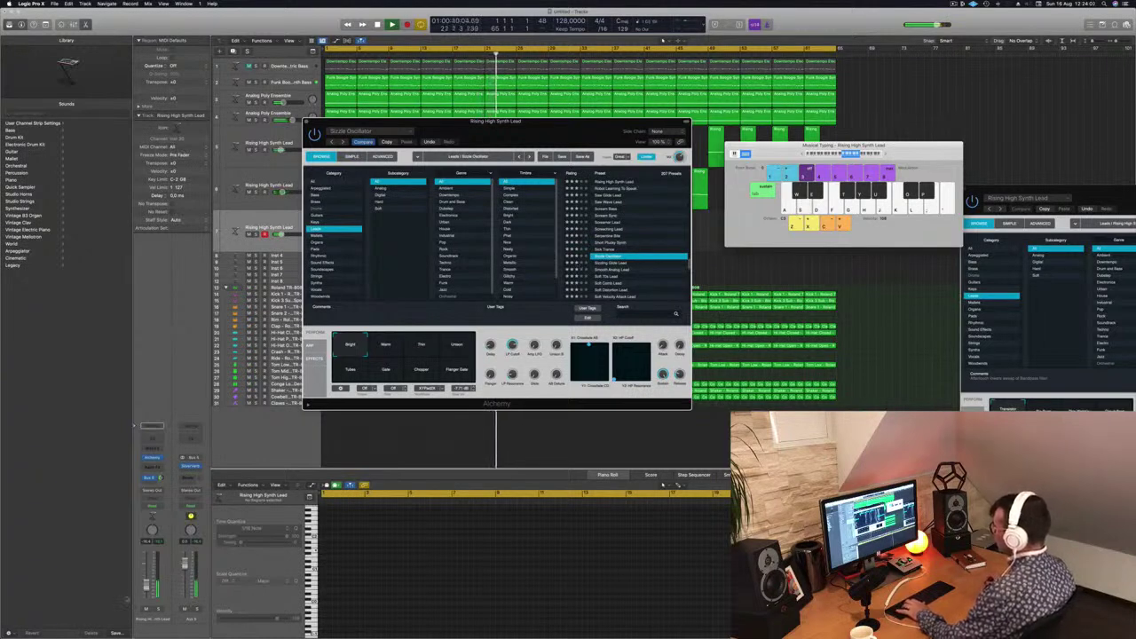
Compare the Sizzle Oscillator variations from Warm, Thin and Unison through Gate, Chopper and Flanger Gate during playback
{"action": "left_click", "coordinate": [392, 345]}
{"action": "left_click", "coordinate": [421, 346]}
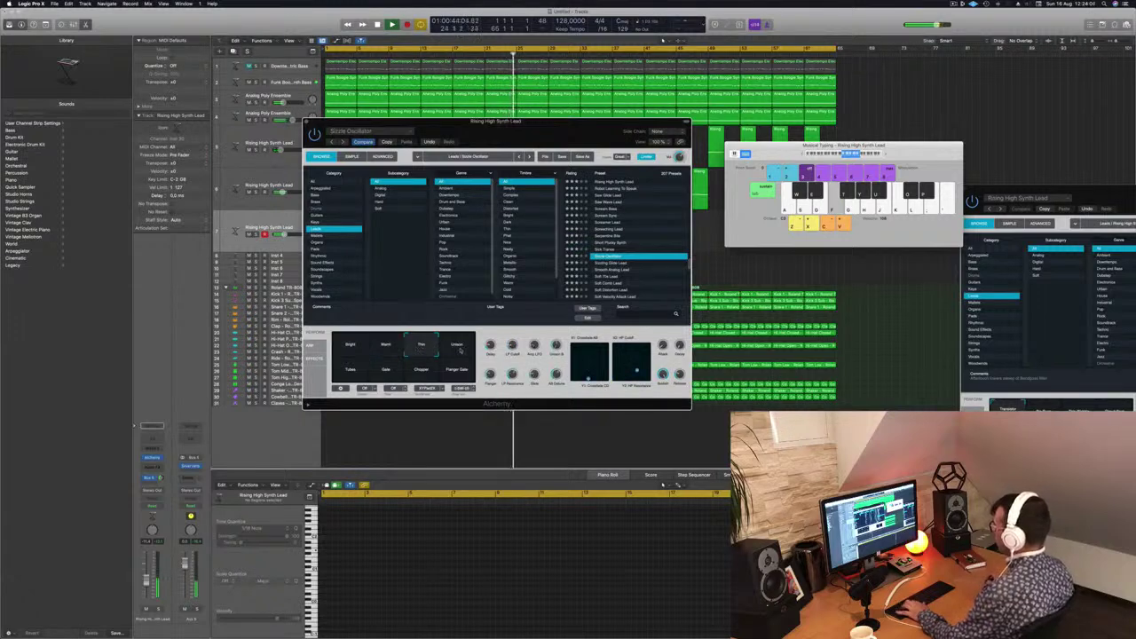
{"action": "left_click", "coordinate": [459, 350]}
{"action": "left_click", "coordinate": [350, 370]}
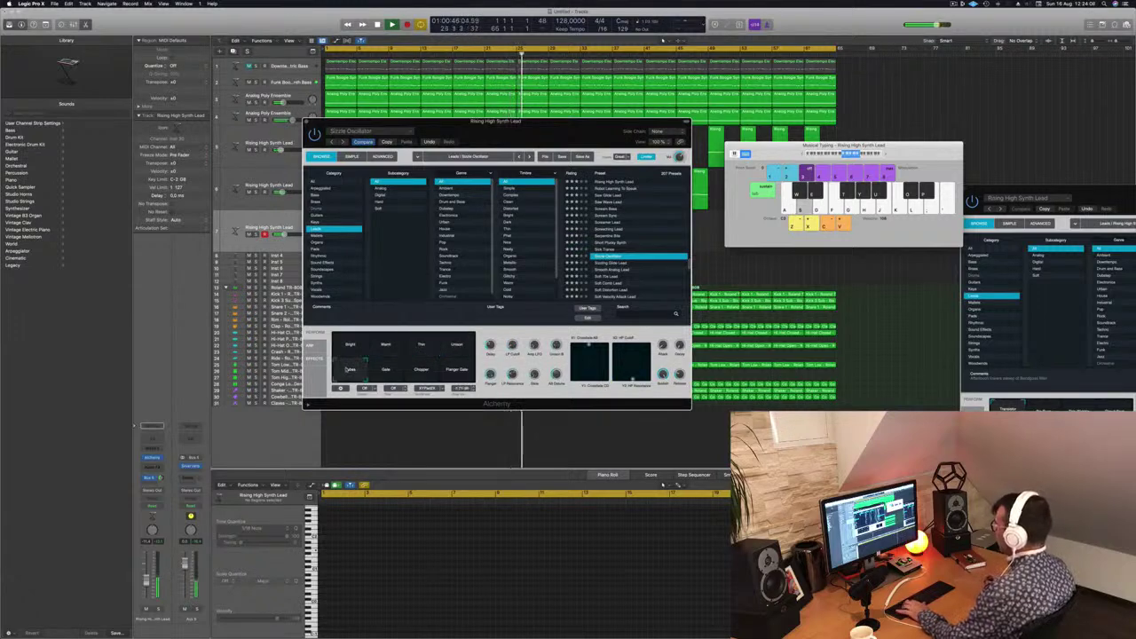
{"action": "left_click", "coordinate": [387, 370]}
{"action": "left_click", "coordinate": [419, 370]}
{"action": "left_click", "coordinate": [457, 370]}
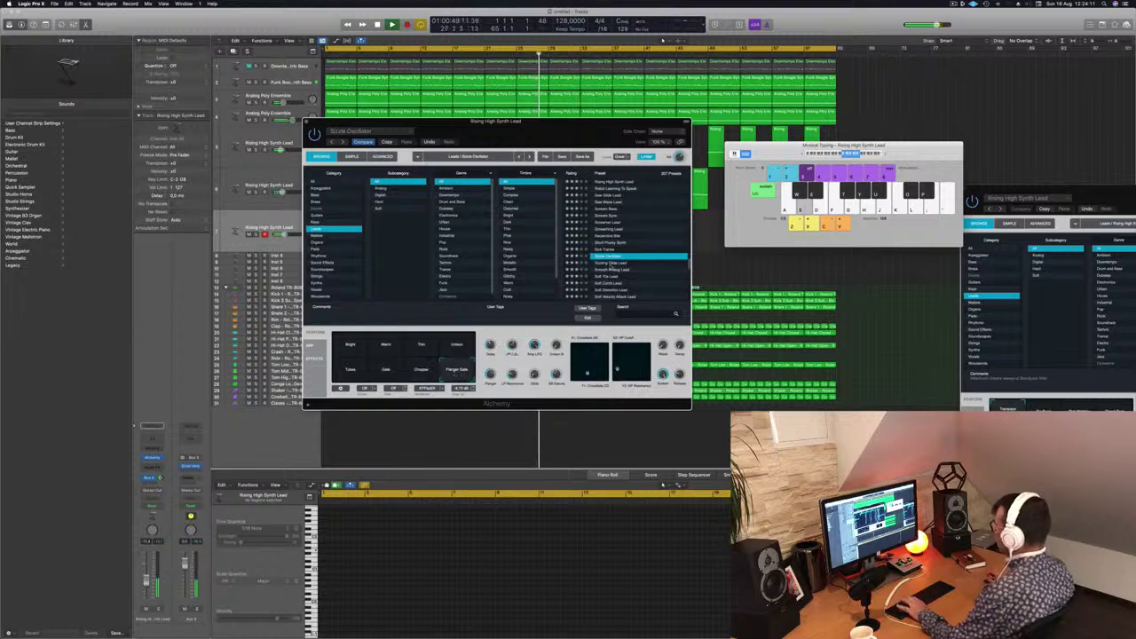
Try the Sizzling Glide Lead preset, return to Sizzle Oscillator, and select its Flanger Gate variation
{"action": "key", "text": "Down"}
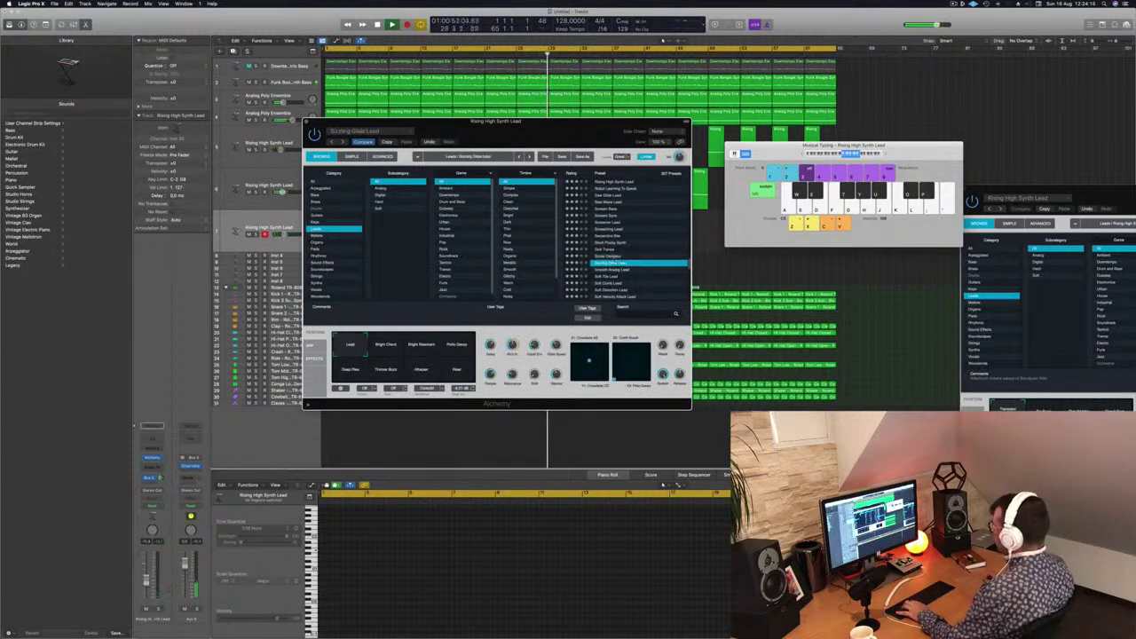
{"action": "key", "text": "Up"}
{"action": "left_click", "coordinate": [453, 372]}
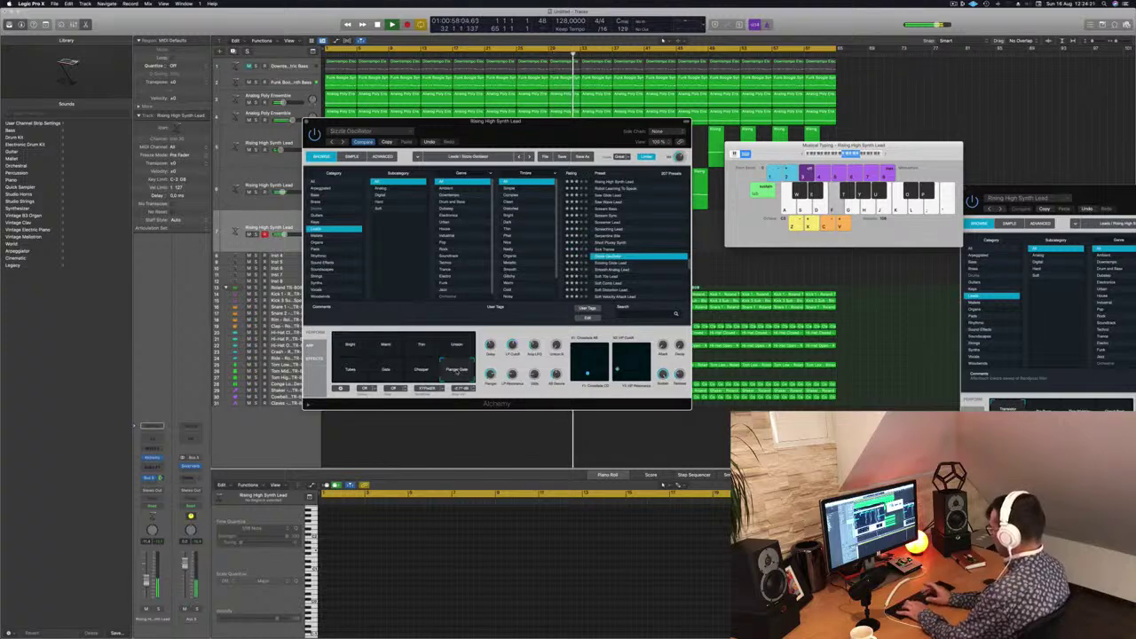
Play test notes across the keyboard with the Sizzle Oscillator's Flanger Gate variation while the arrangement plays
{"action": "key", "text": "f"}
{"action": "key", "text": "k"}
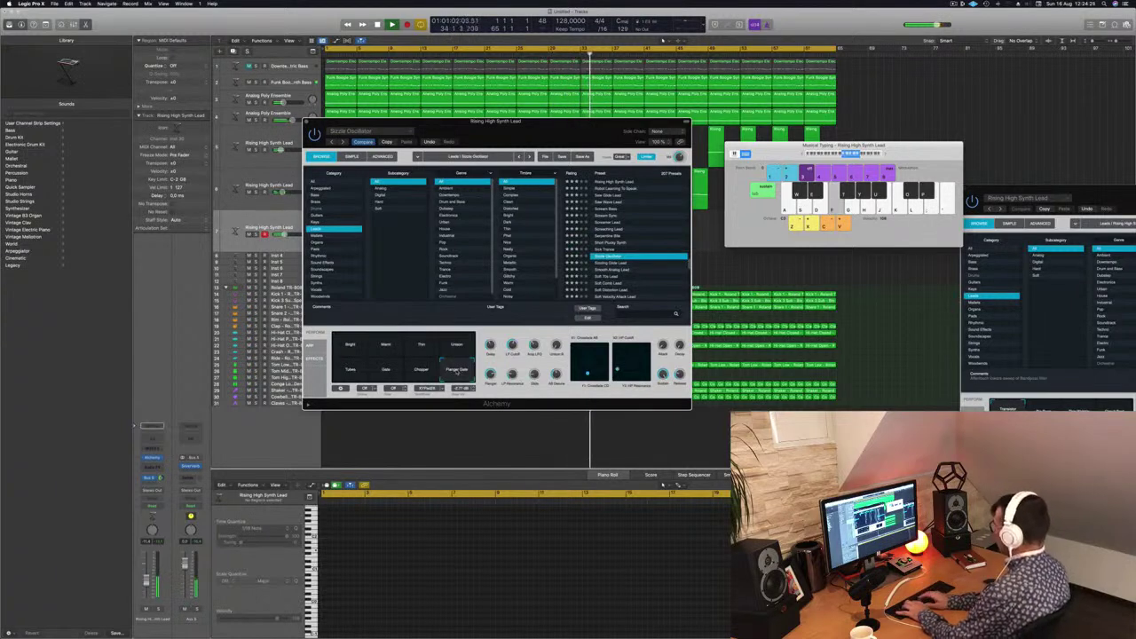
{"action": "key", "text": "k"}
{"action": "key", "text": "j"}
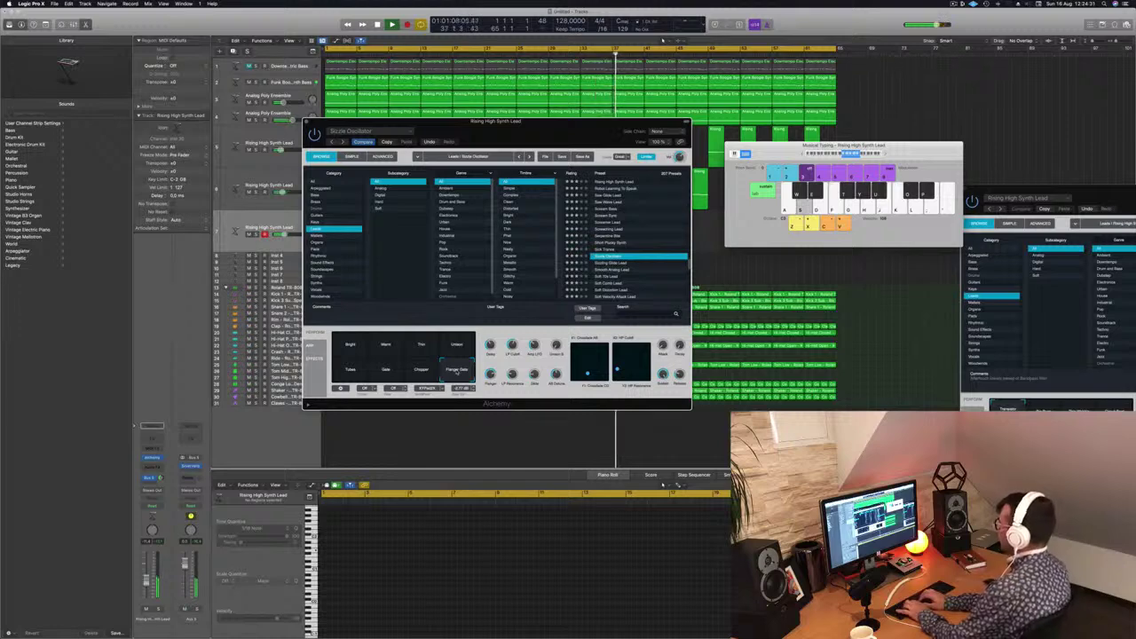
{"action": "key", "text": "l"}
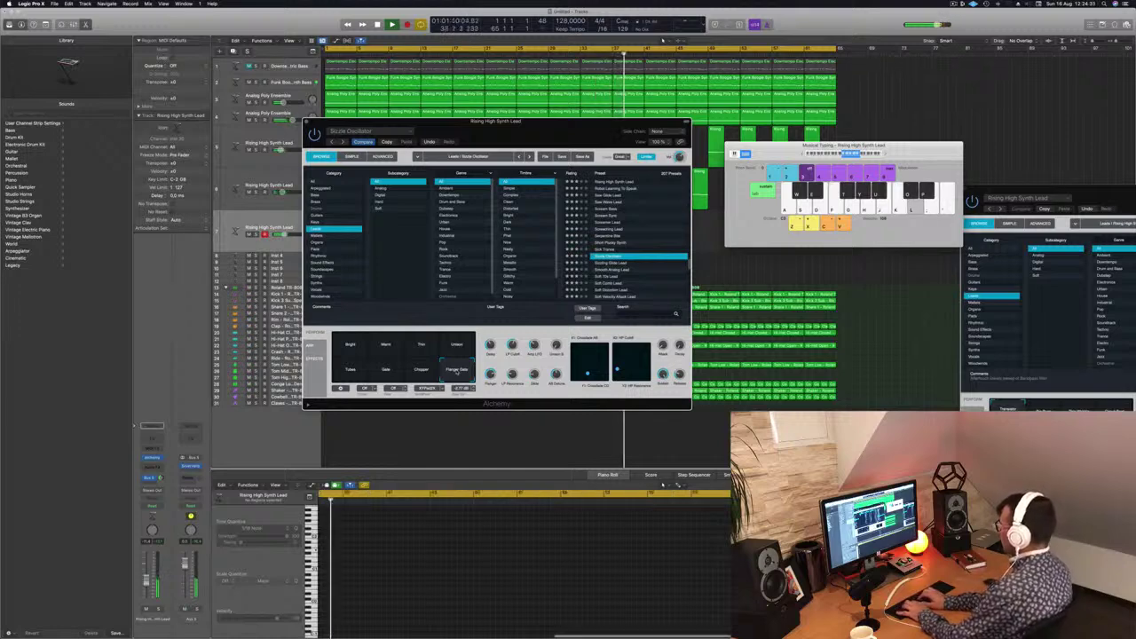
{"action": "key", "text": "k"}
{"action": "key", "text": "f"}
{"action": "key", "text": "j"}
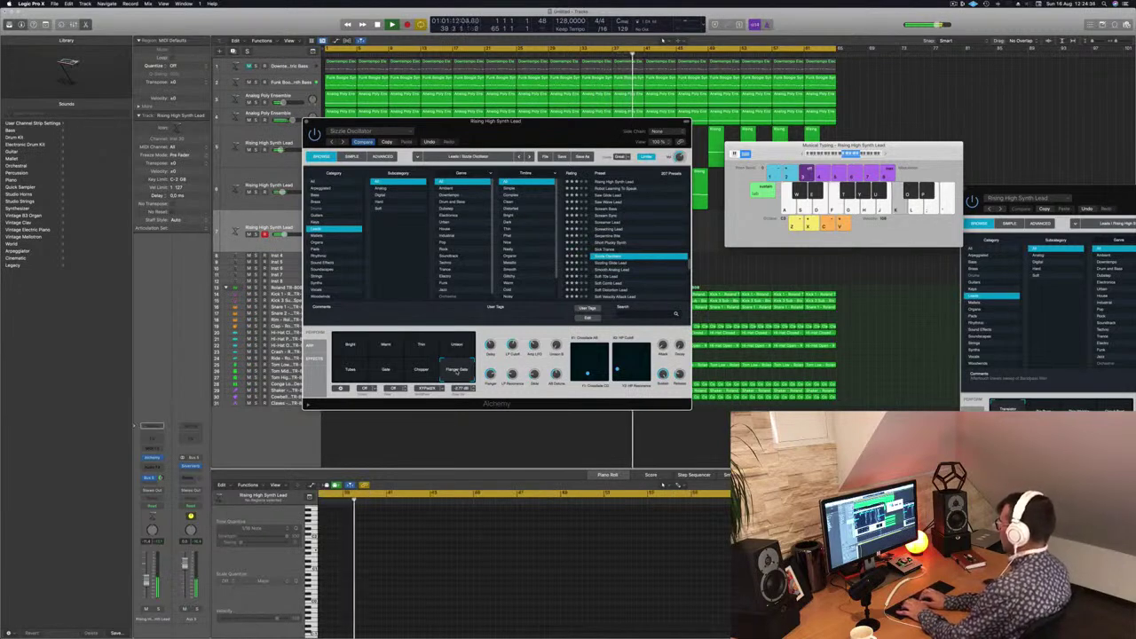
{"action": "key", "text": "p"}
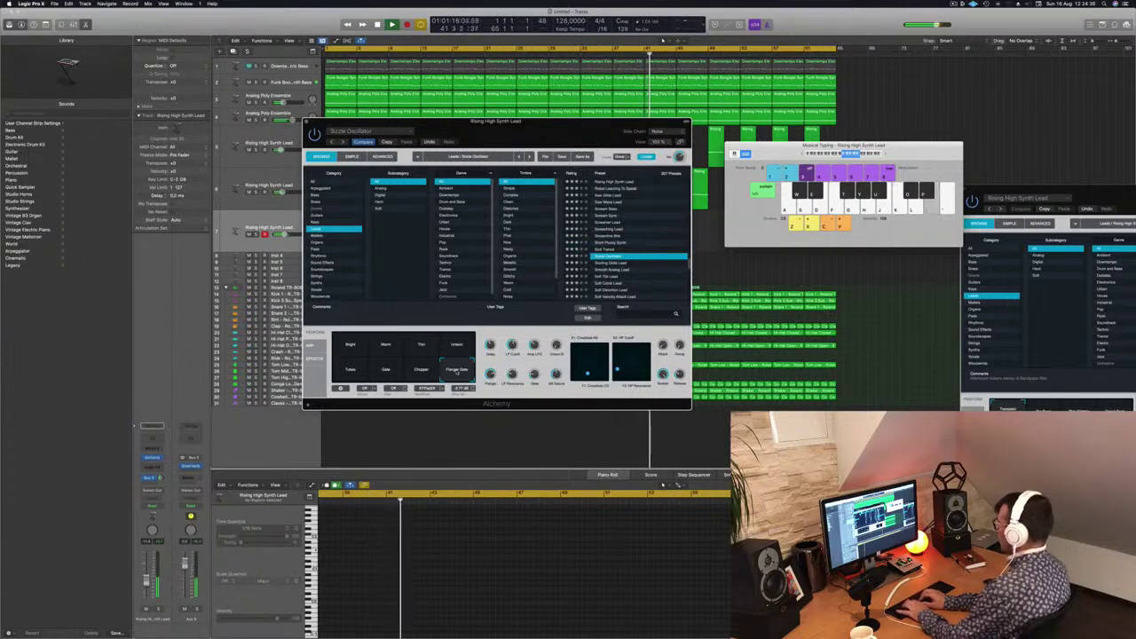
{"action": "key", "text": "p"}
{"action": "key", "text": "p"}
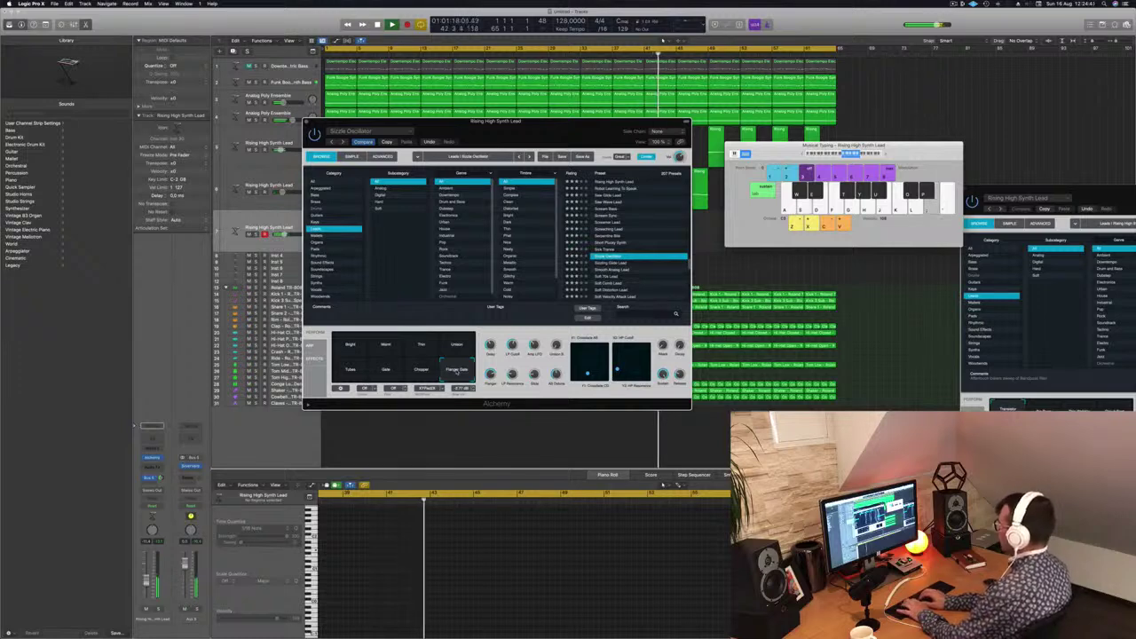
{"action": "key", "text": "y"}
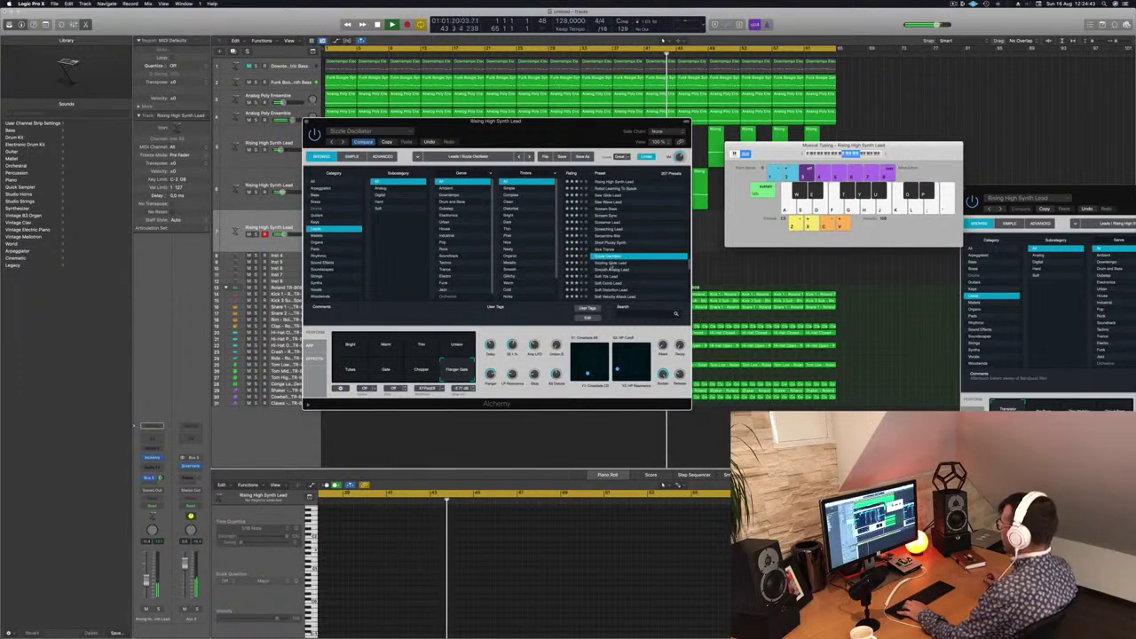
Try the Sizzling Glide Lead and Smooth Analog Lead presets with test notes
{"action": "left_click", "coordinate": [620, 263]}
{"action": "key", "text": "y"}
{"action": "key", "text": "e"}
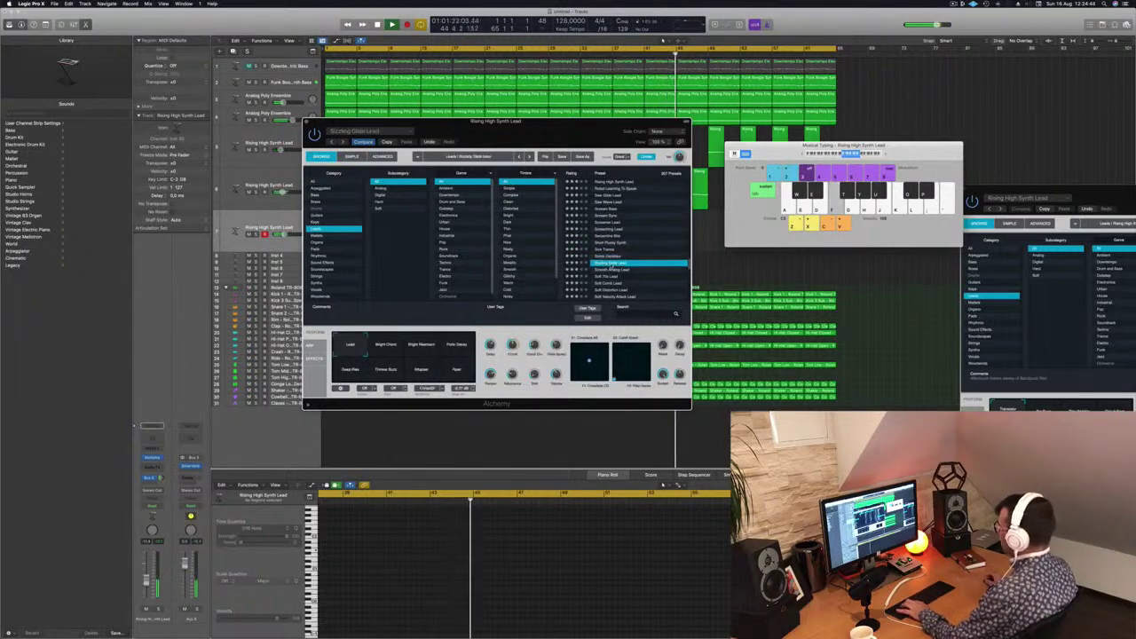
{"action": "key", "text": "t"}
{"action": "left_click", "coordinate": [613, 269]}
{"action": "key", "text": "w"}
{"action": "key", "text": "t"}
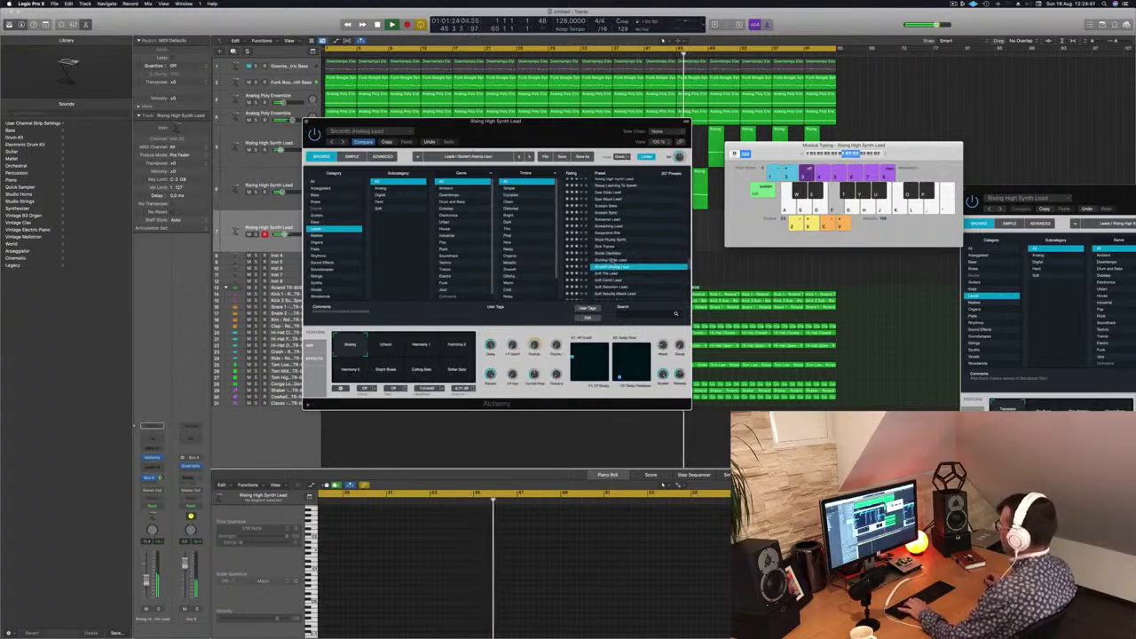
Step through the neighbouring Soft lead presets to Soft Distortion Lead and lower the third lead track's volume
{"action": "scroll", "coordinate": [613, 266], "scroll_direction": "down", "scroll_amount": 3}
{"action": "left_click", "coordinate": [613, 238]}
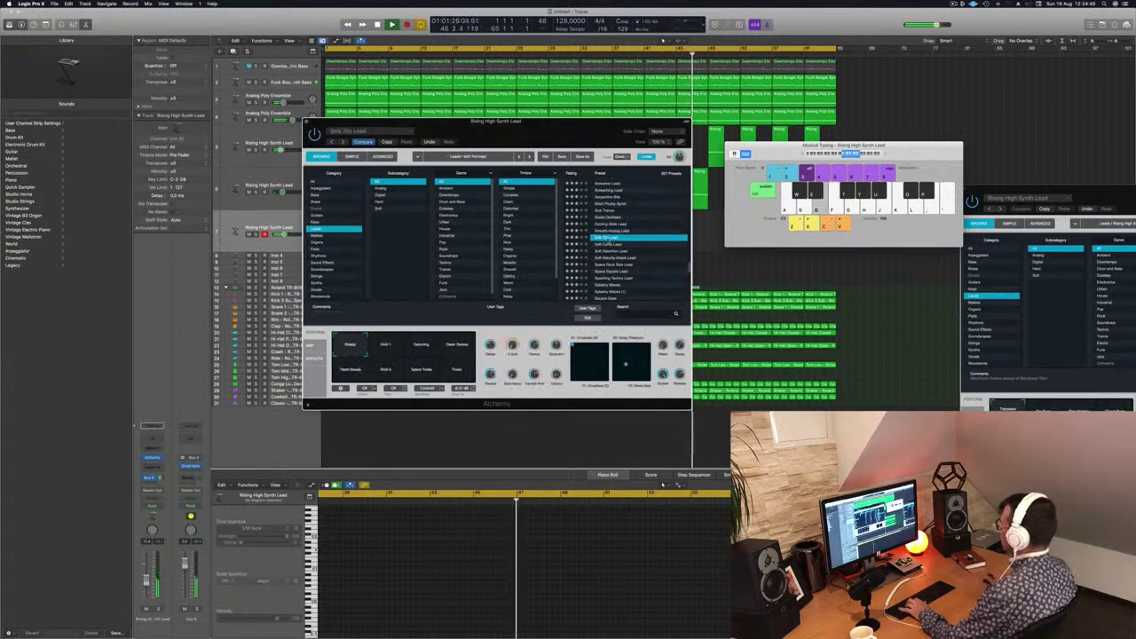
{"action": "key", "text": "Down"}
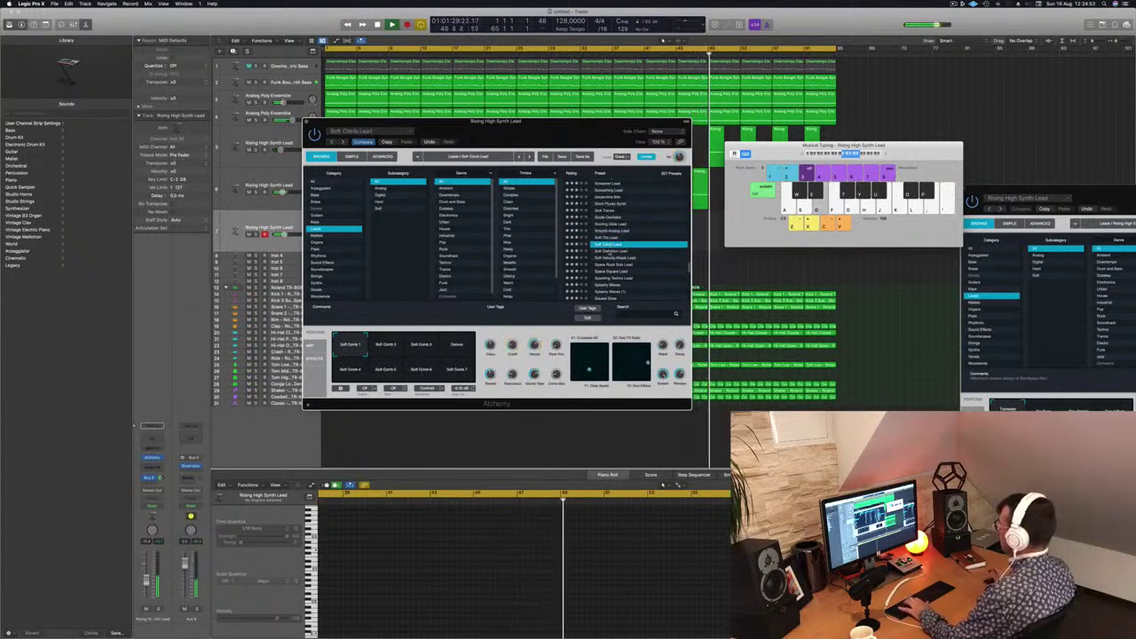
{"action": "key", "text": "Down"}
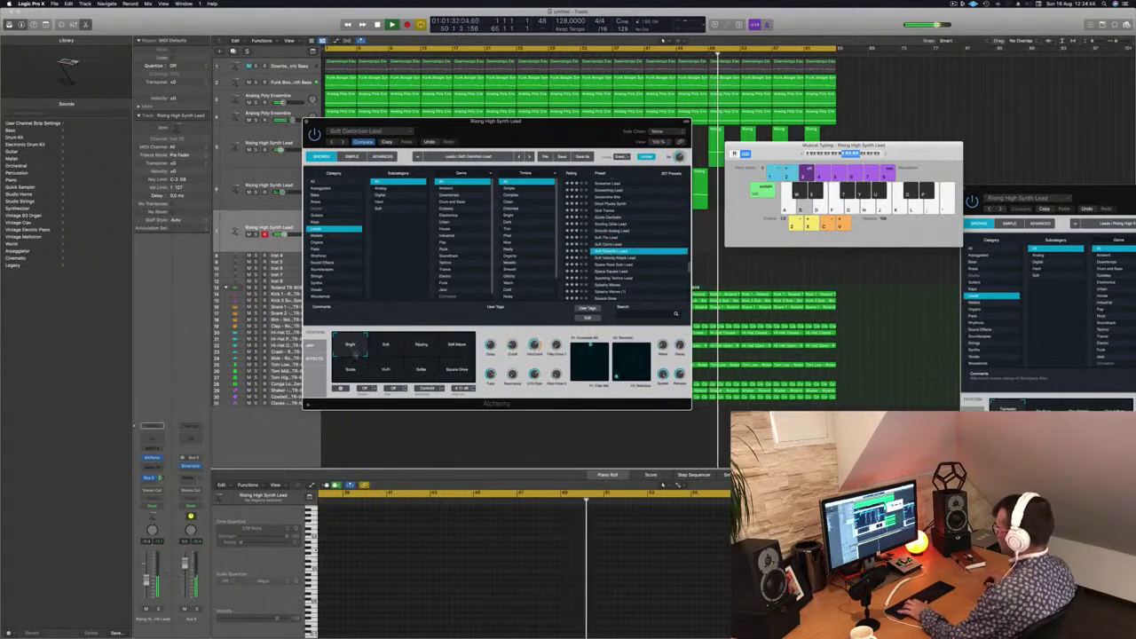
{"action": "left_click", "coordinate": [147, 583]}
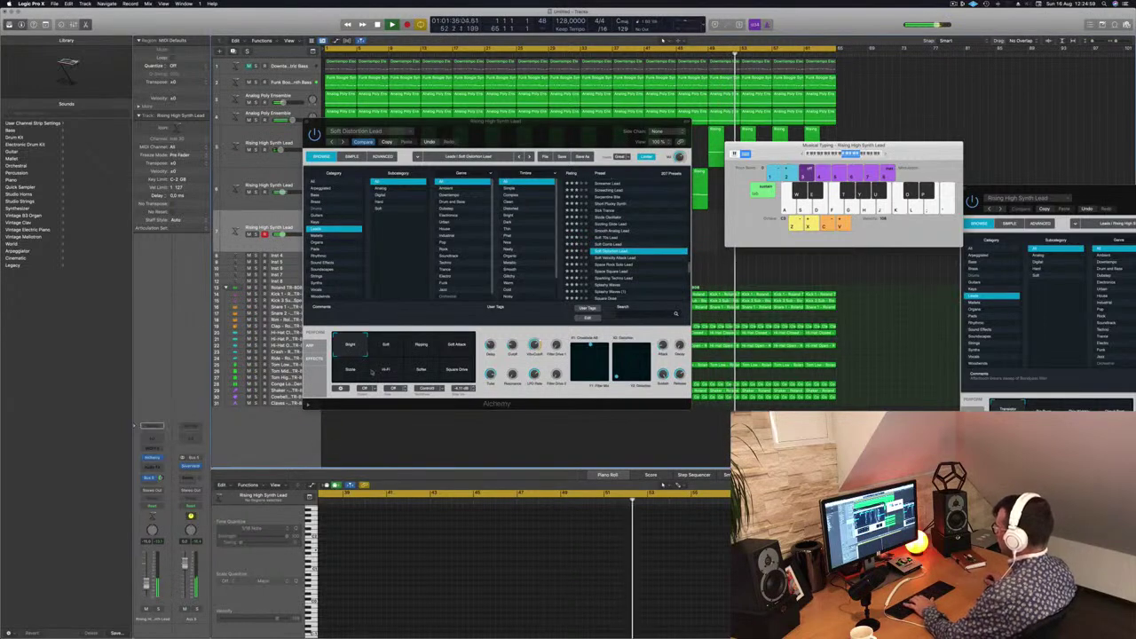
Compare the Soft Distortion Lead variations, including Soft, Soft Attack and Square Drive, and return to Bright
{"action": "left_click", "coordinate": [387, 348]}
{"action": "left_click", "coordinate": [419, 350]}
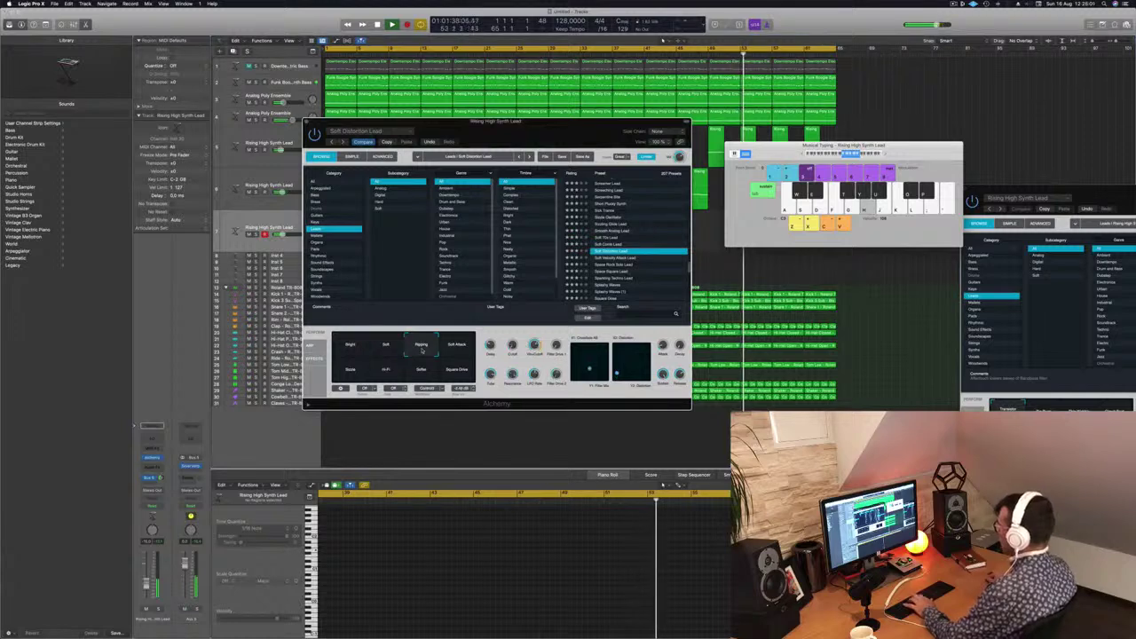
{"action": "left_click", "coordinate": [457, 352]}
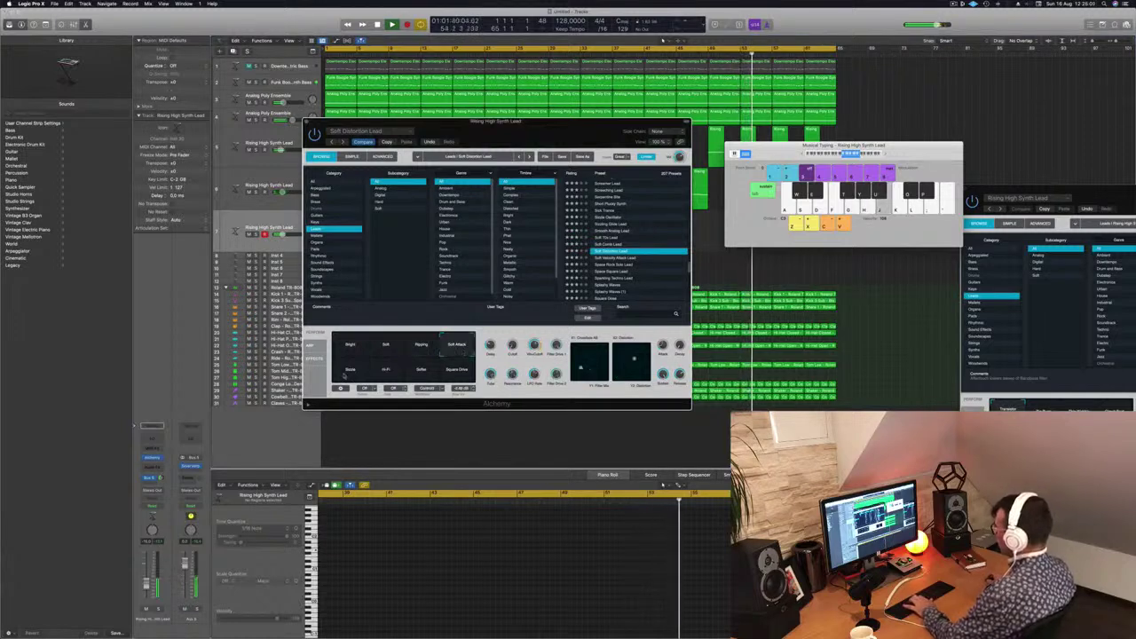
{"action": "left_click", "coordinate": [388, 371]}
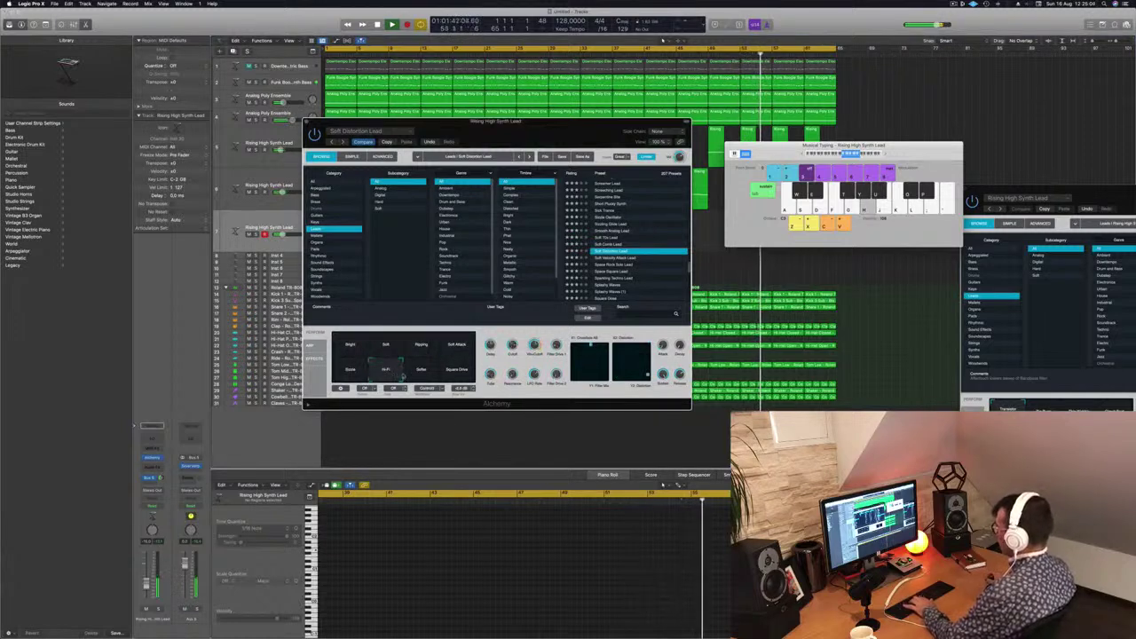
{"action": "left_click", "coordinate": [455, 368]}
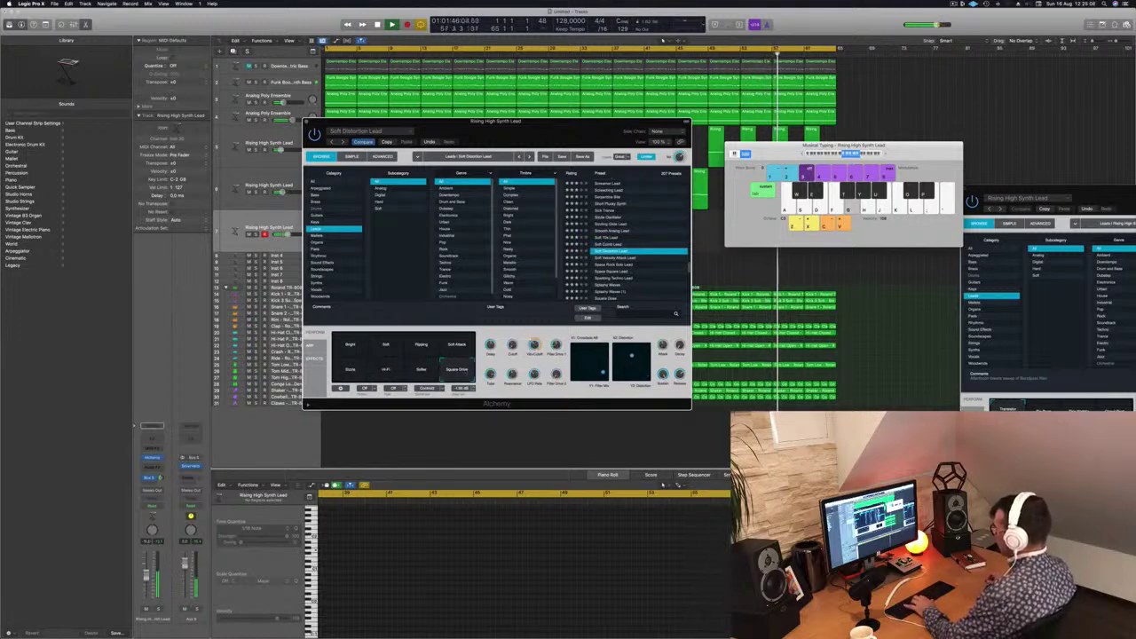
{"action": "left_click", "coordinate": [457, 346]}
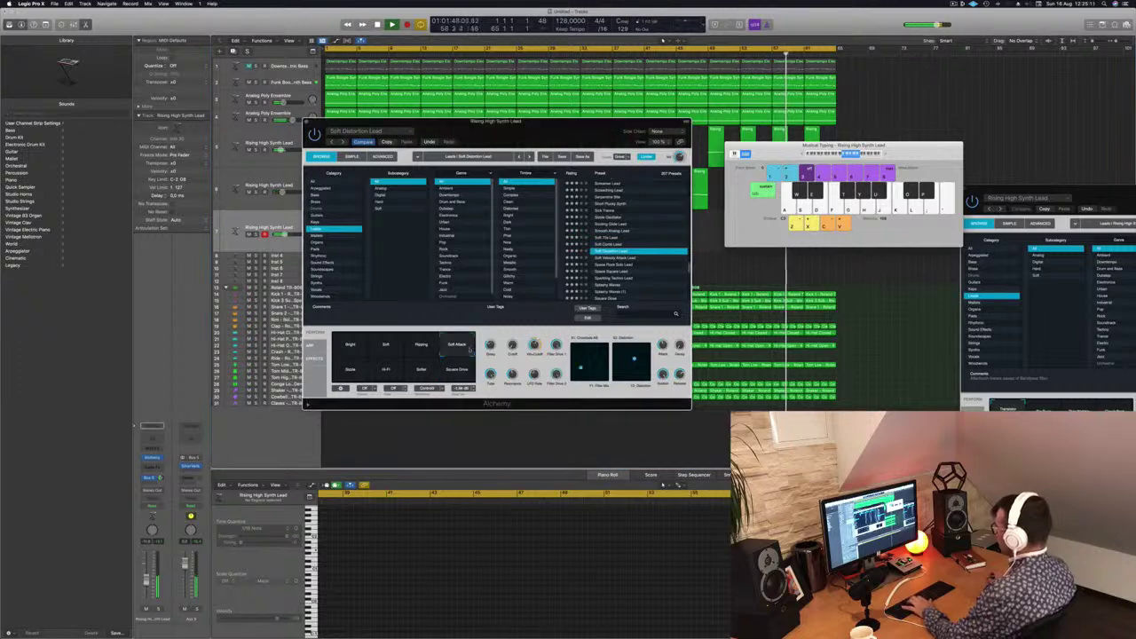
{"action": "left_click", "coordinate": [353, 346]}
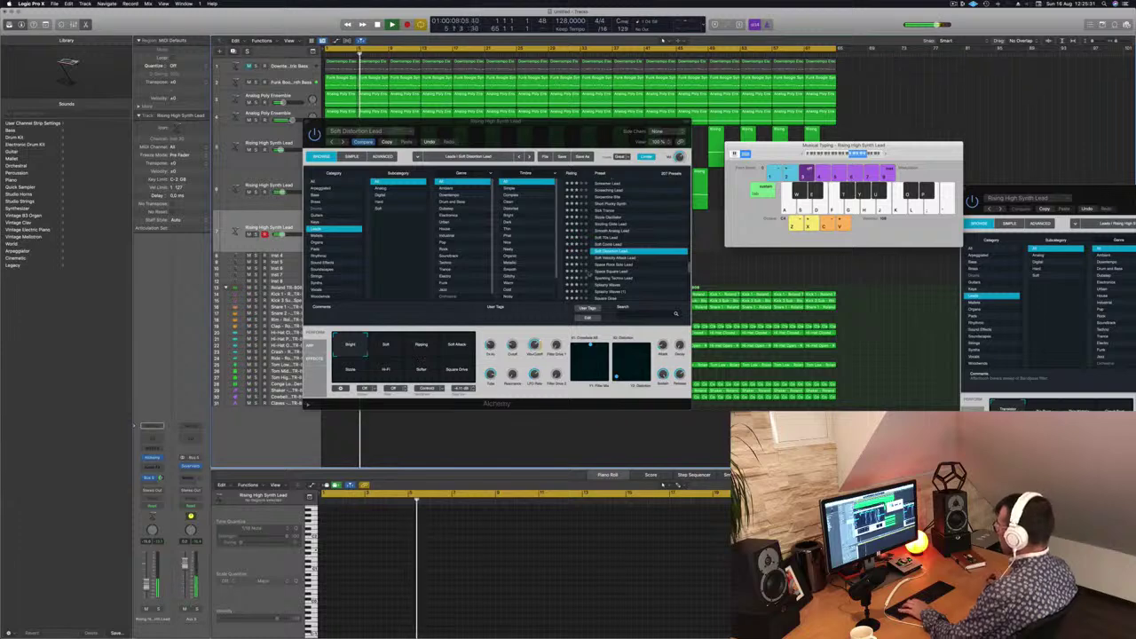
Load the Space Rock Solo Lead preset and compare its variations, including Gated, Ring Mod, Bright Synth and Dark Synth
{"action": "key", "text": "Down"}
{"action": "key", "text": "Down"}
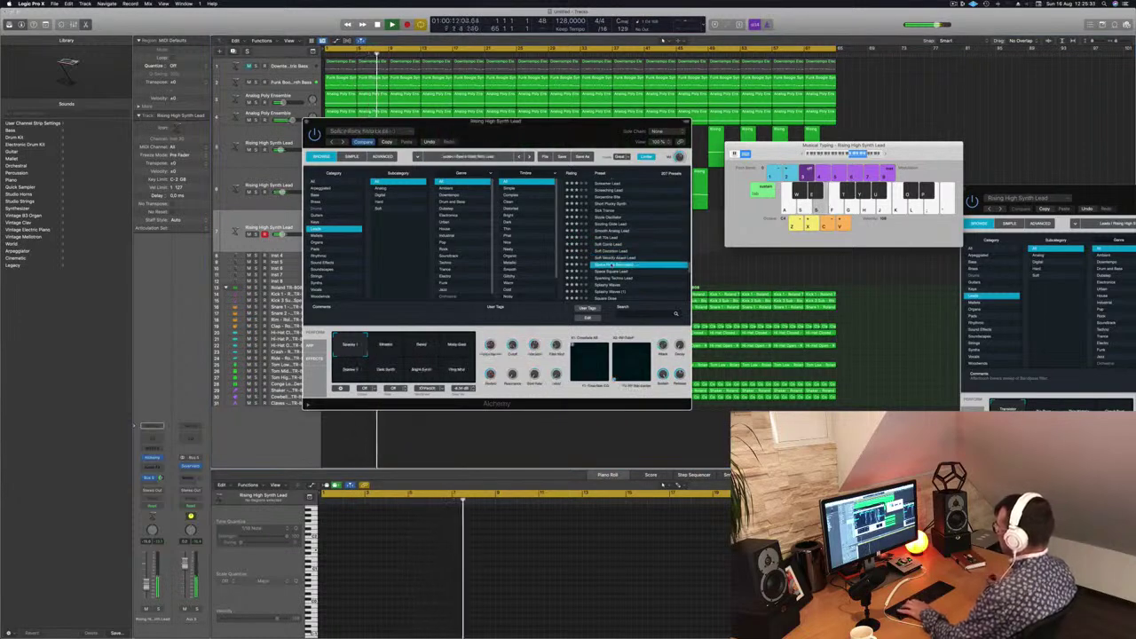
{"action": "left_click", "coordinate": [381, 346]}
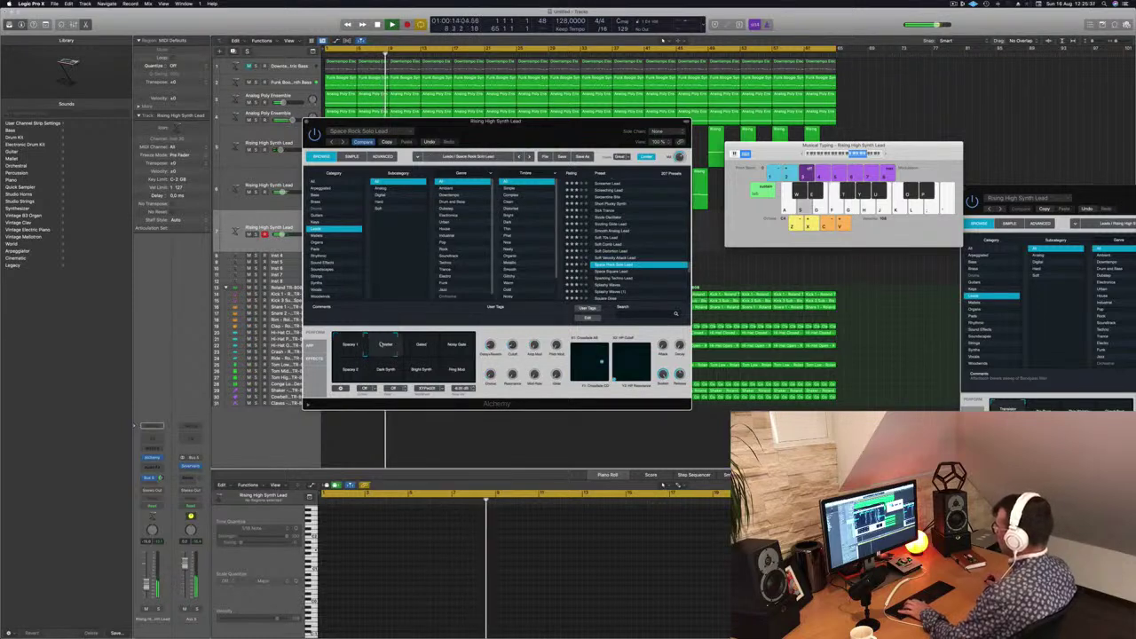
{"action": "left_click", "coordinate": [421, 348]}
{"action": "left_click", "coordinate": [458, 351]}
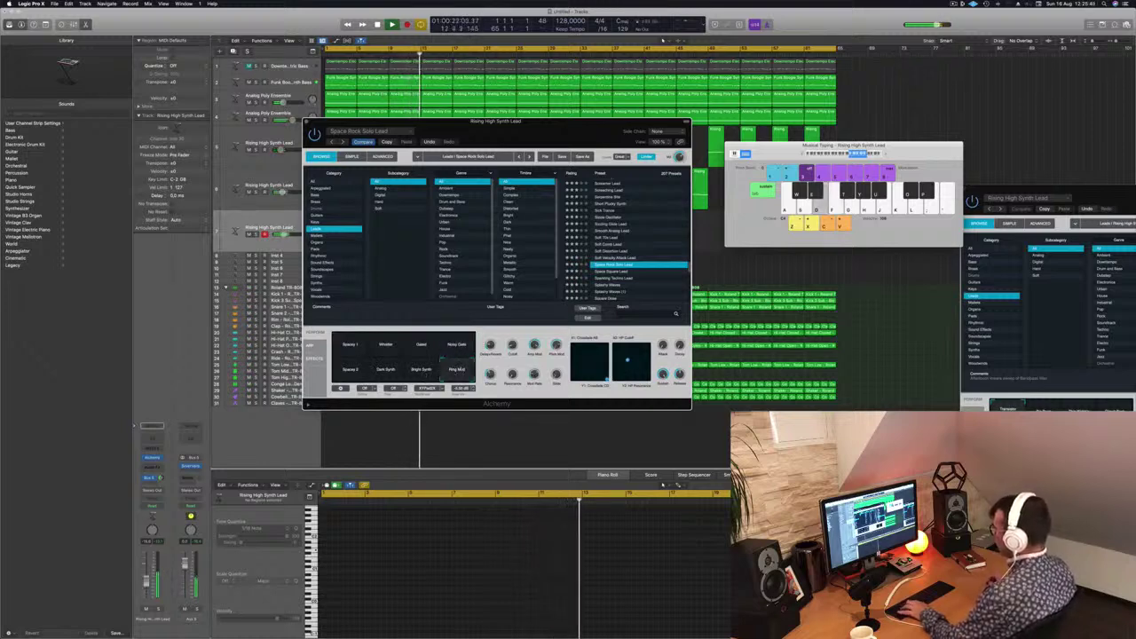
{"action": "left_click", "coordinate": [419, 370]}
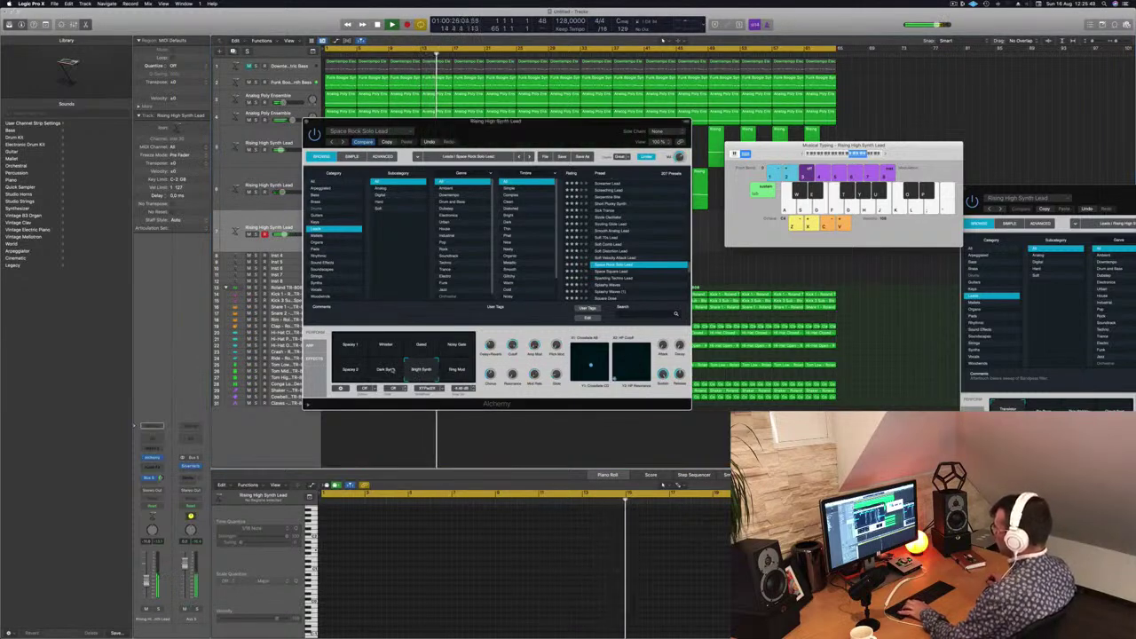
{"action": "left_click", "coordinate": [386, 370]}
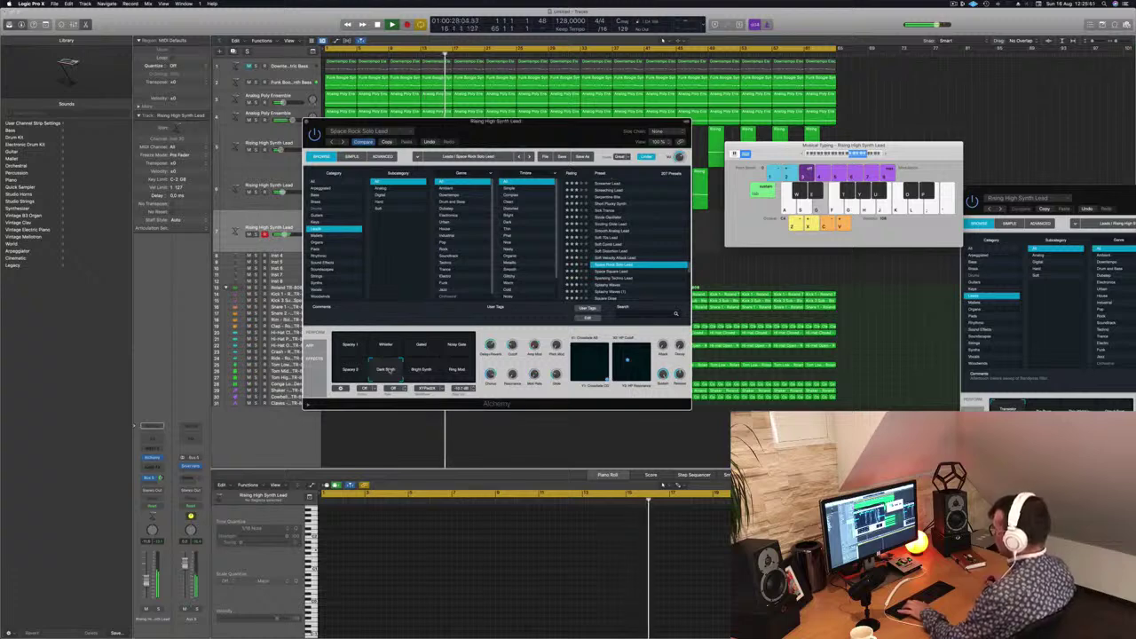
Move the Alchemy window away from the lead regions and load the Space Square Lead preset
{"action": "left_click_drag", "start_coordinate": [570, 128], "coordinate": [623, 134]}
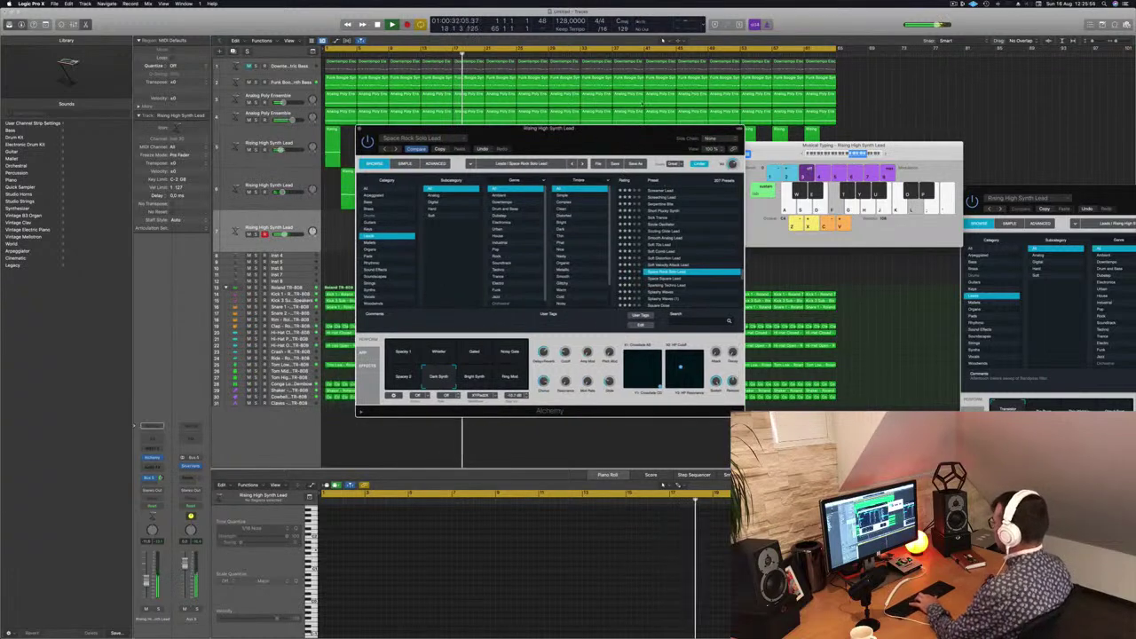
{"action": "left_click_drag", "start_coordinate": [612, 139], "coordinate": [794, 155]}
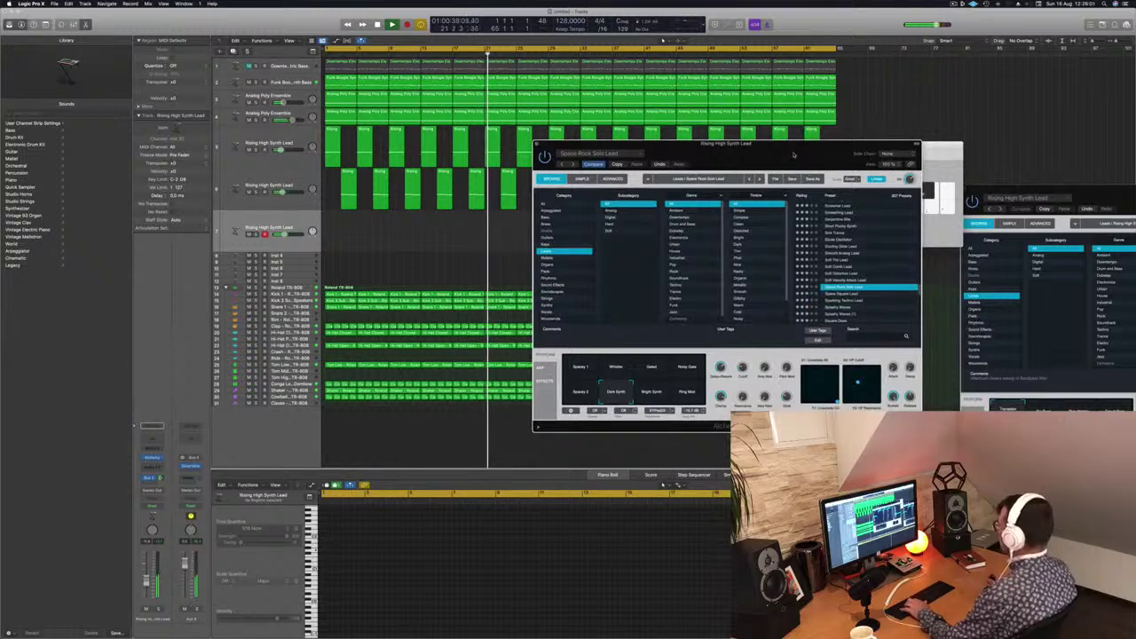
{"action": "left_click", "coordinate": [838, 293]}
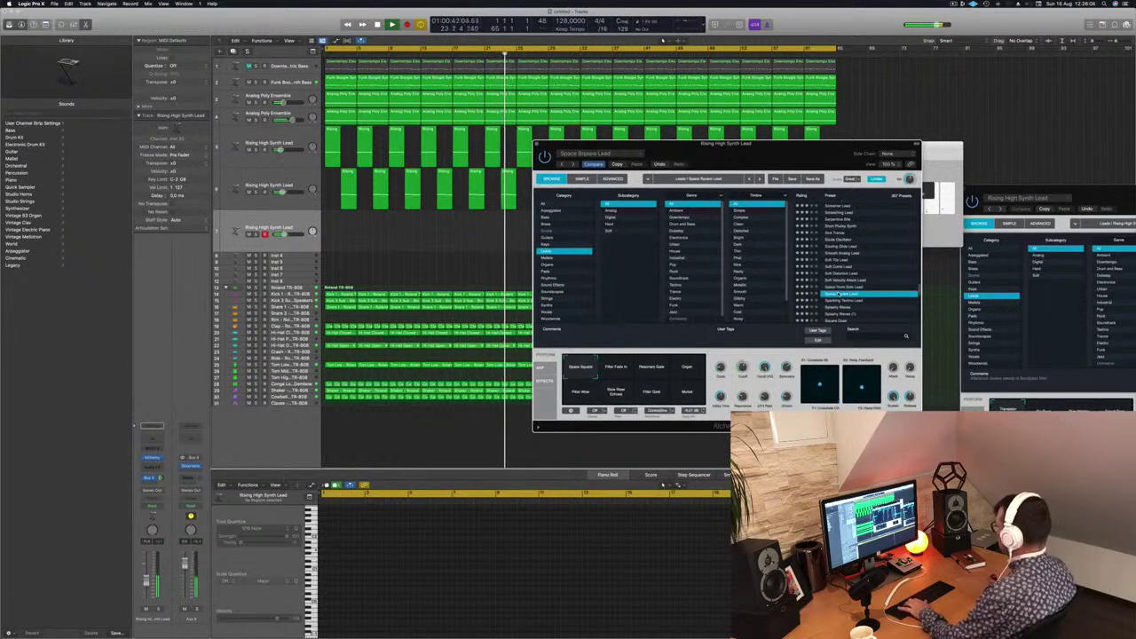
Load the Sparkling Techno Lead preset and compare its Warm Drive, Thin Drive, Re-Pitch 1 and Thin variations
{"action": "left_click", "coordinate": [839, 300]}
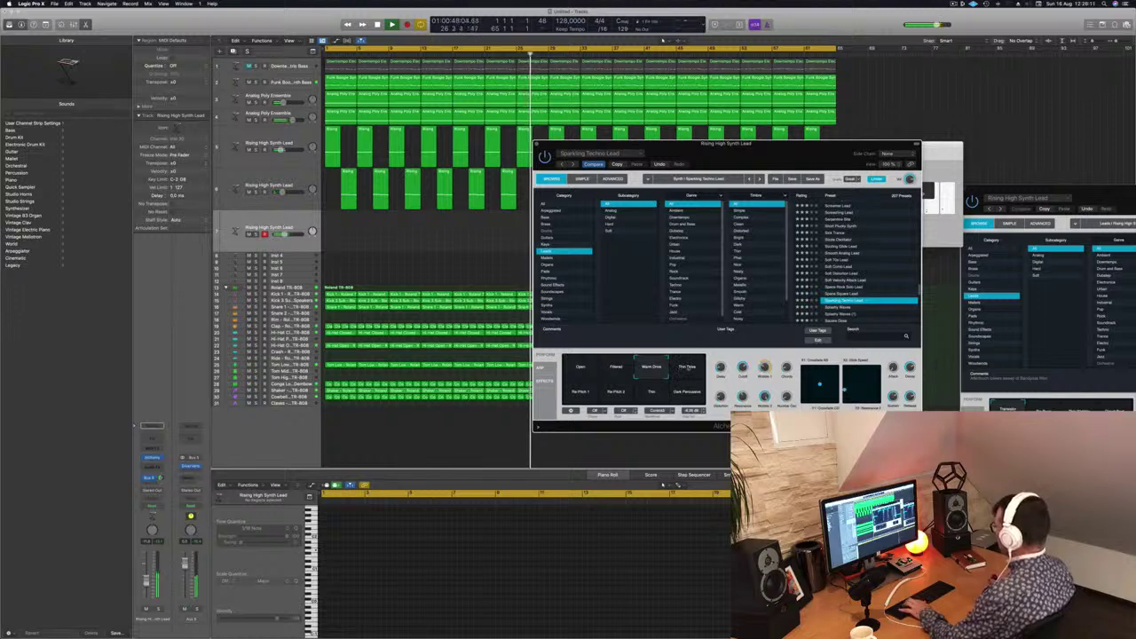
{"action": "left_click", "coordinate": [688, 367]}
{"action": "left_click", "coordinate": [584, 396]}
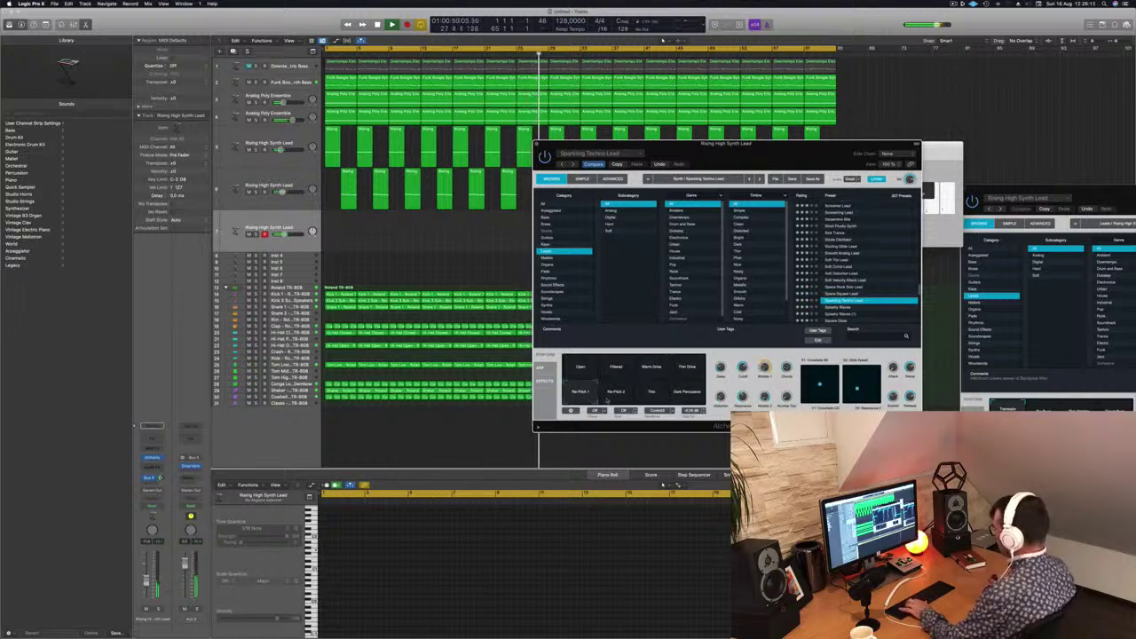
{"action": "left_click", "coordinate": [651, 396]}
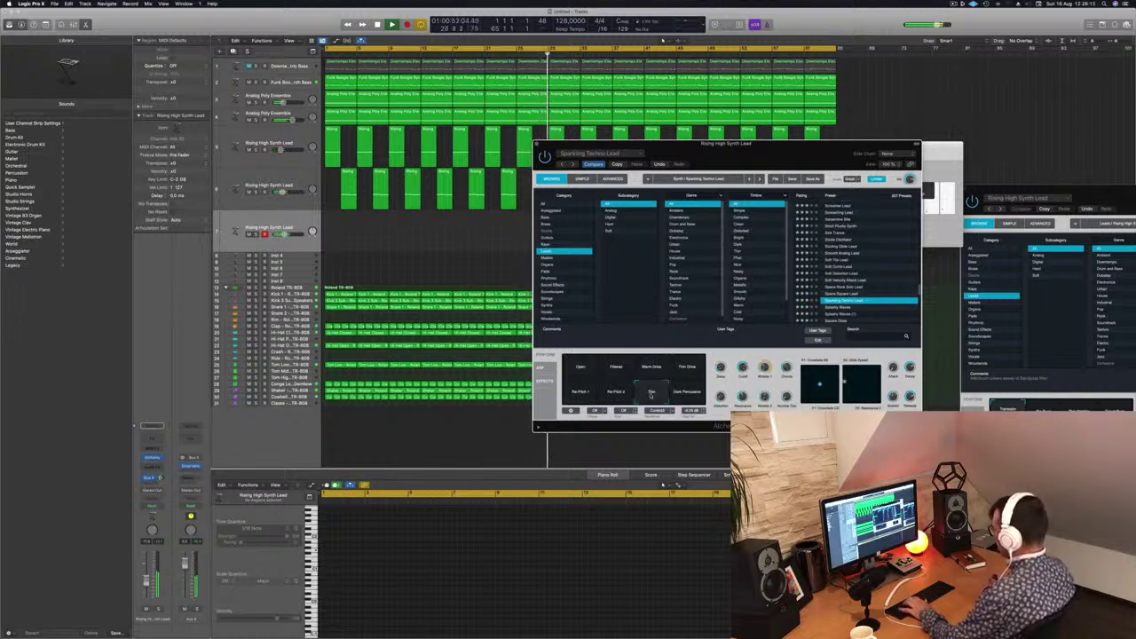
Load the second Splashy Waves preset, lower the third lead track's volume slightly, and briefly bring up the Musical Typing keyboard
{"action": "scroll", "coordinate": [860, 293], "scroll_direction": "down", "scroll_amount": 3}
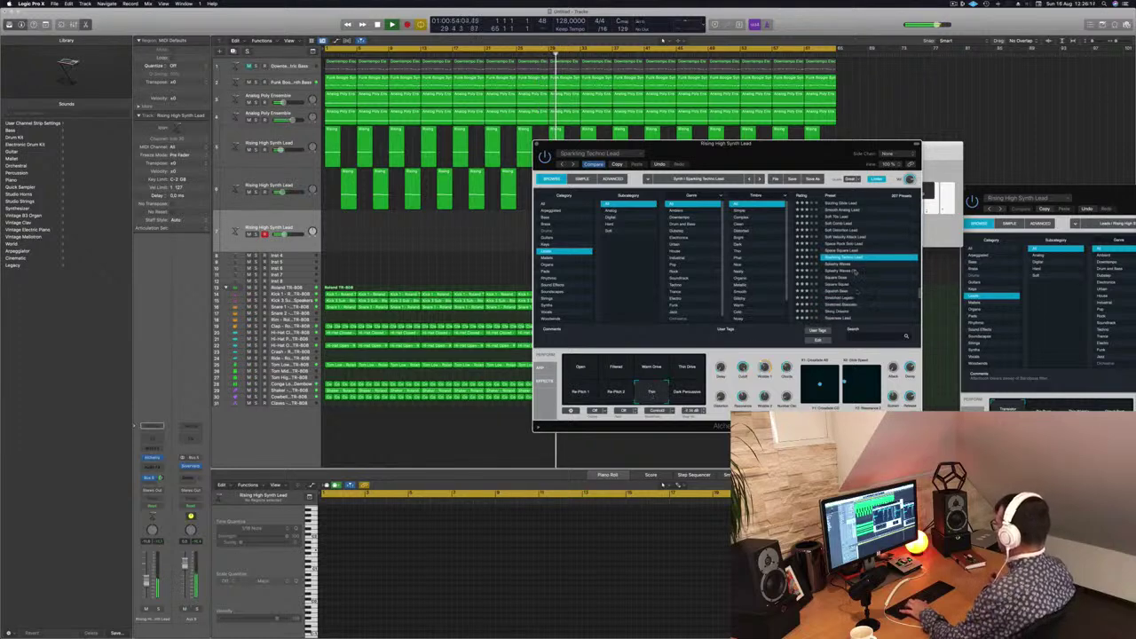
{"action": "key", "text": "Down"}
{"action": "key", "text": "Down"}
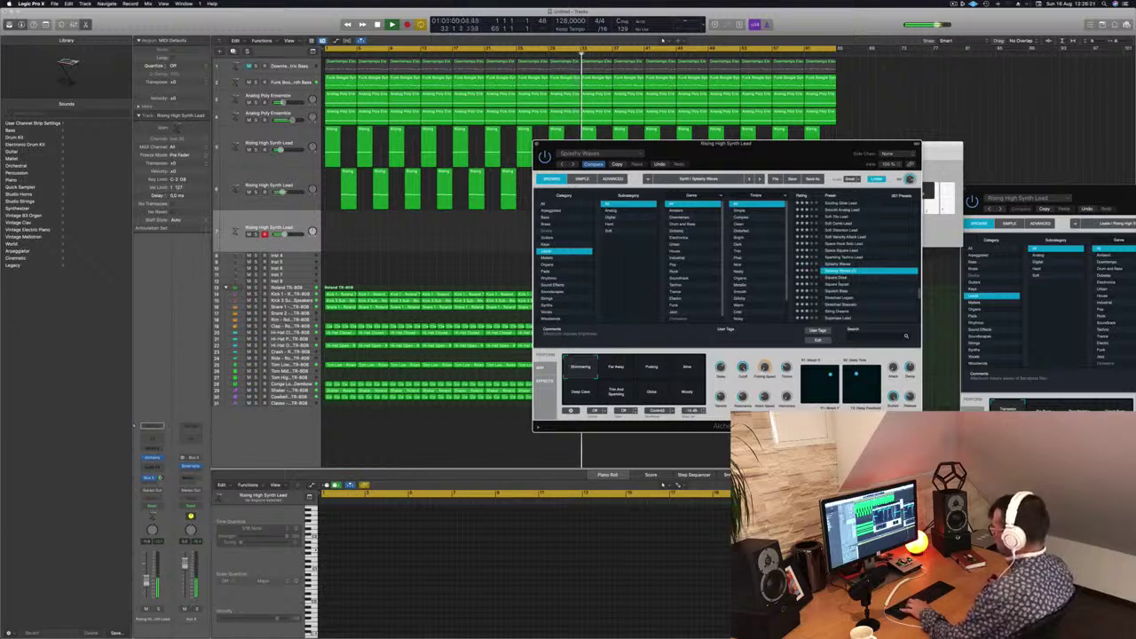
{"action": "left_click_drag", "start_coordinate": [284, 234], "coordinate": [282, 235]}
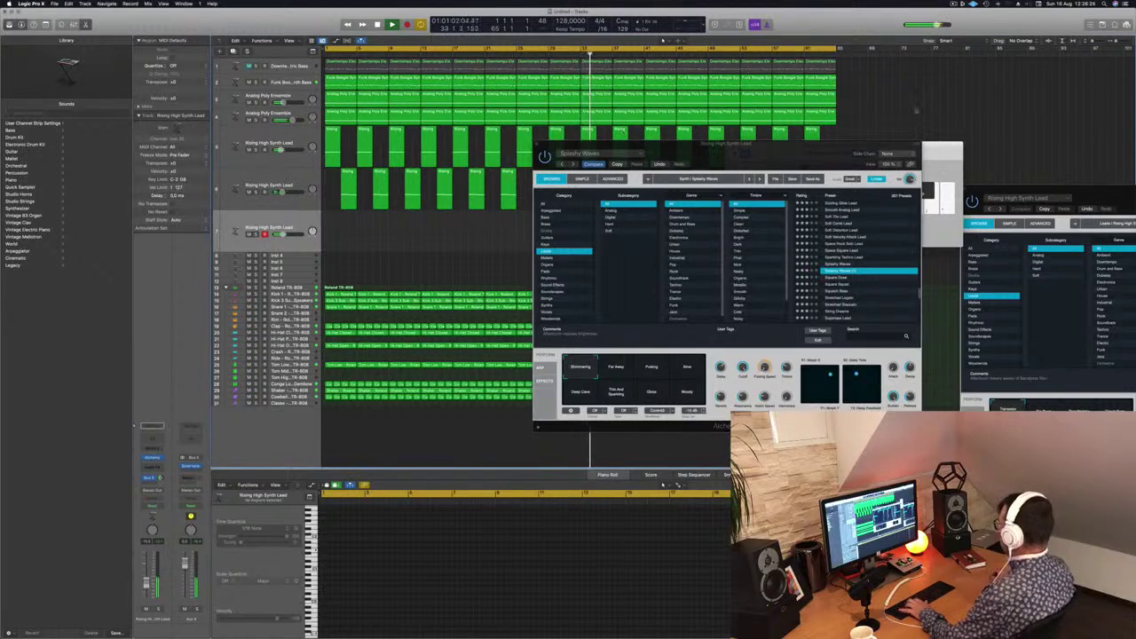
{"action": "key", "text": "super+k"}
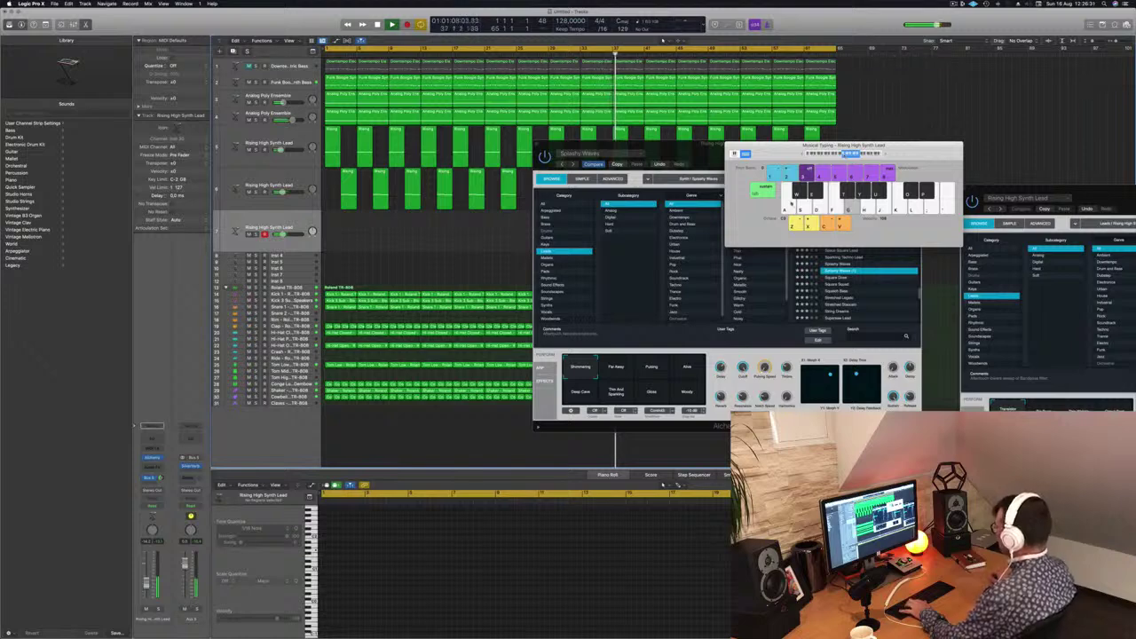
{"action": "key", "text": "super+k"}
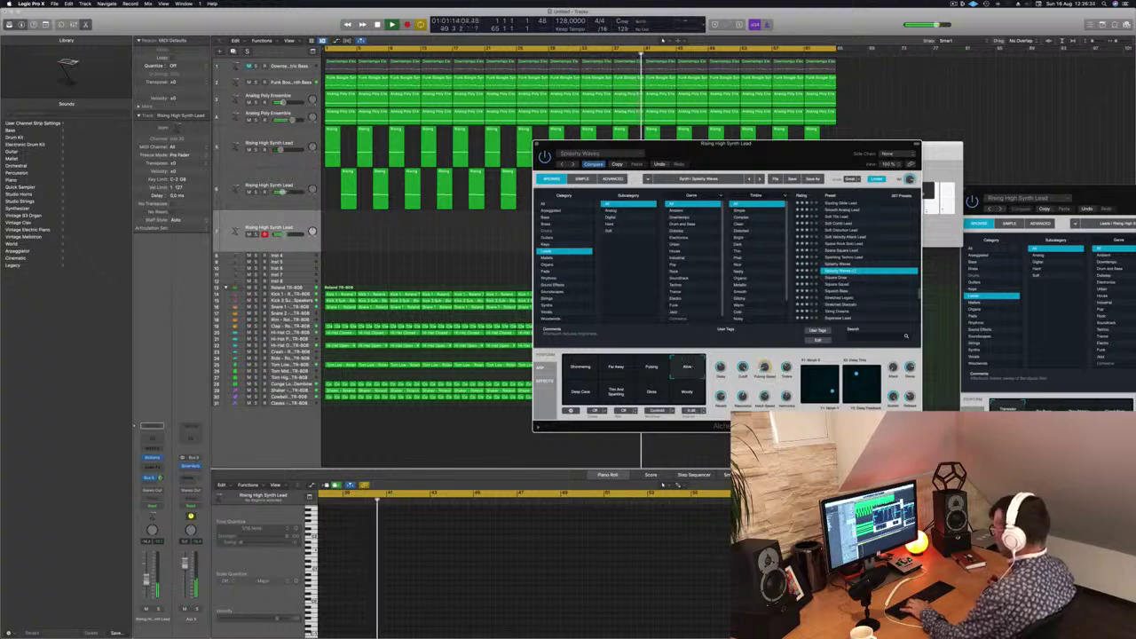
Raise the third lead track's volume slightly and compare the Splashy Waves variations Deep Cave, Thin And Sparkling, and Moody
{"action": "left_click_drag", "start_coordinate": [147, 583], "coordinate": [146, 577]}
{"action": "left_click", "coordinate": [587, 394]}
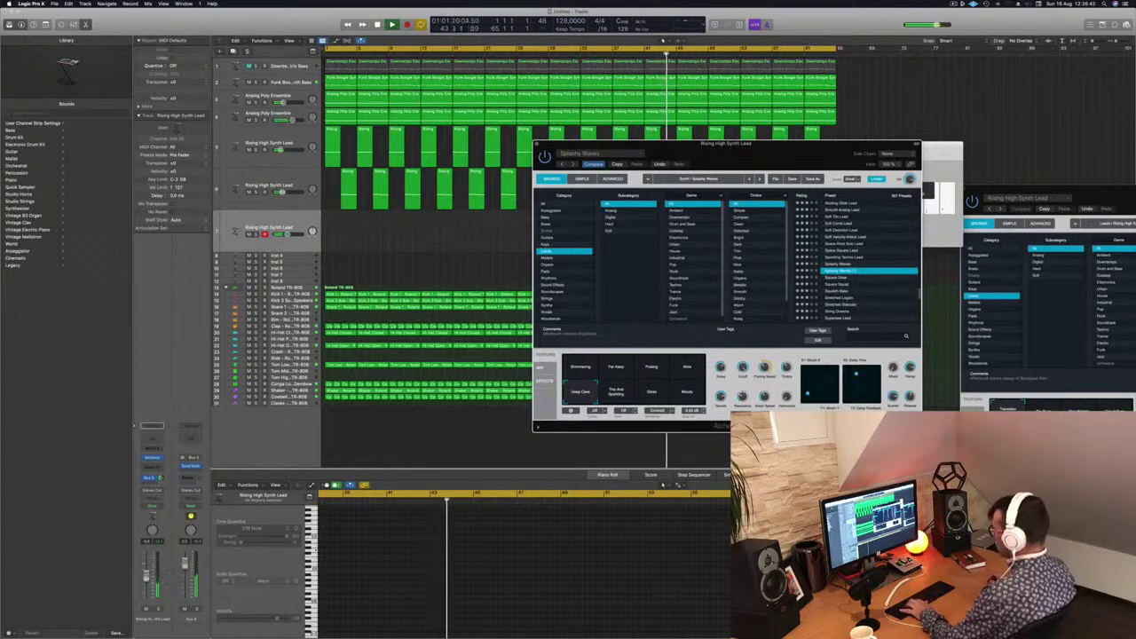
{"action": "left_click", "coordinate": [622, 392]}
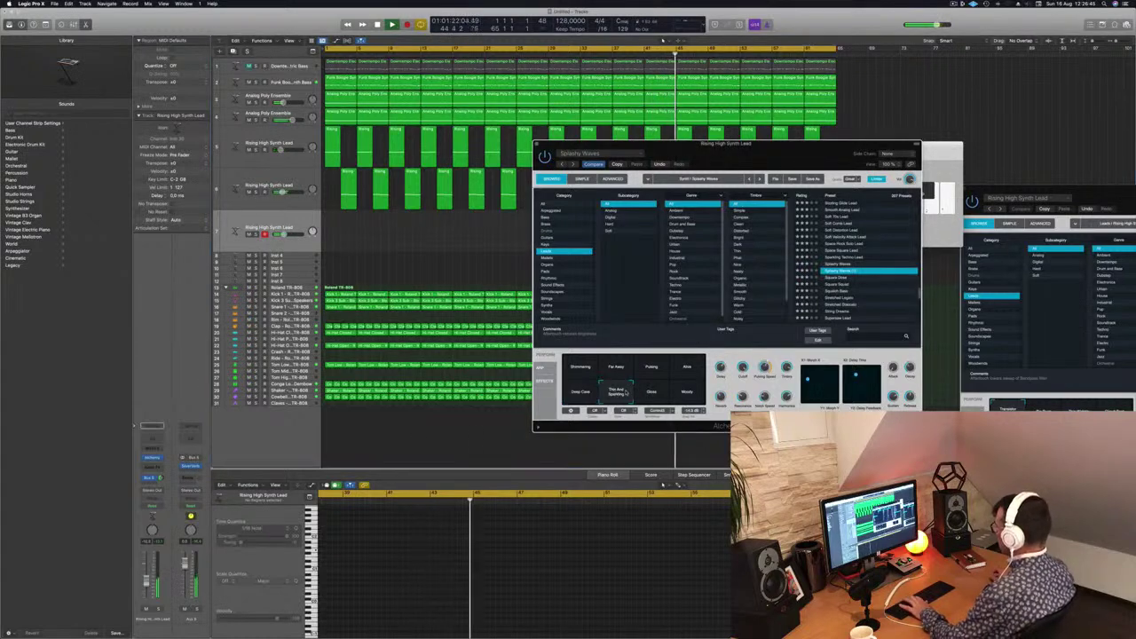
{"action": "left_click", "coordinate": [687, 392]}
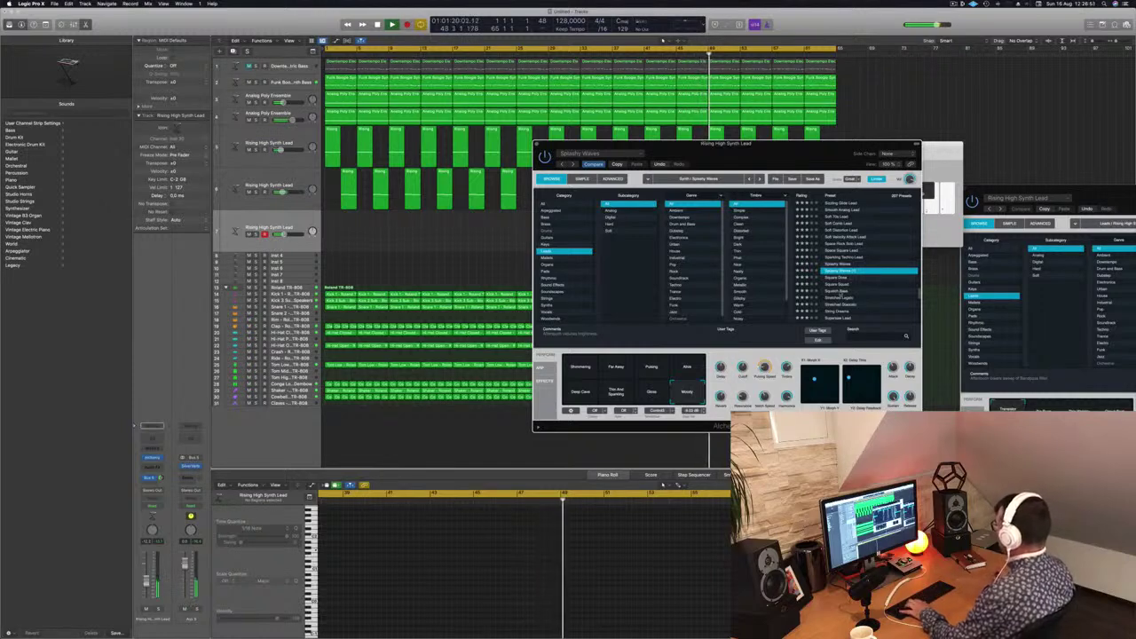
Load the Squelch Bass preset on the third lead and compare its variations, including Phase 2
{"action": "left_click", "coordinate": [842, 292]}
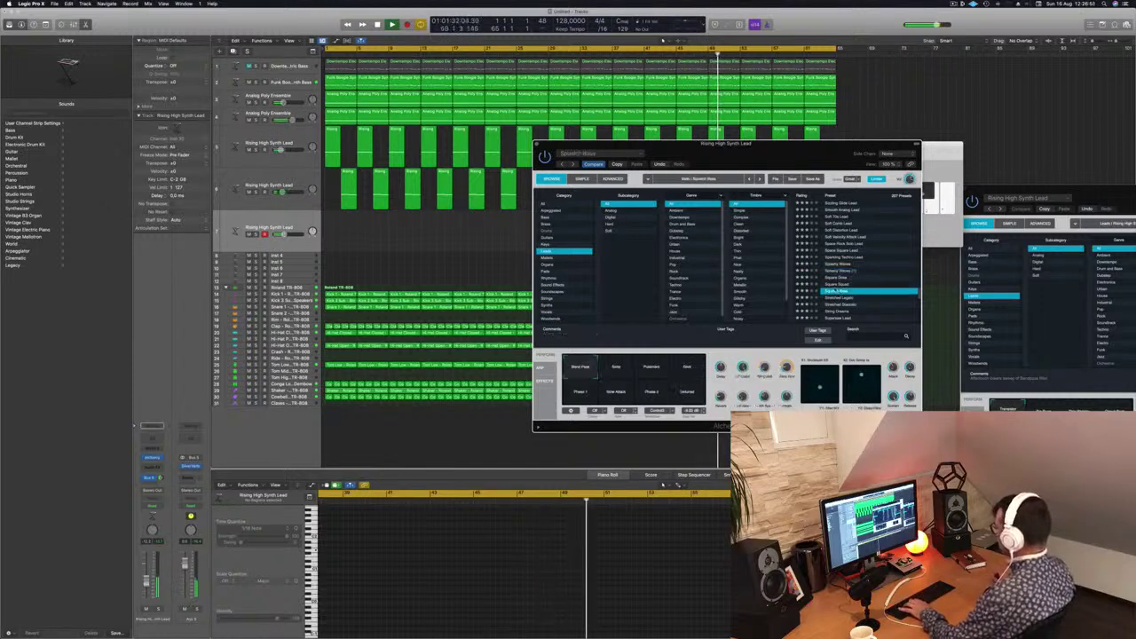
{"action": "left_click", "coordinate": [616, 367]}
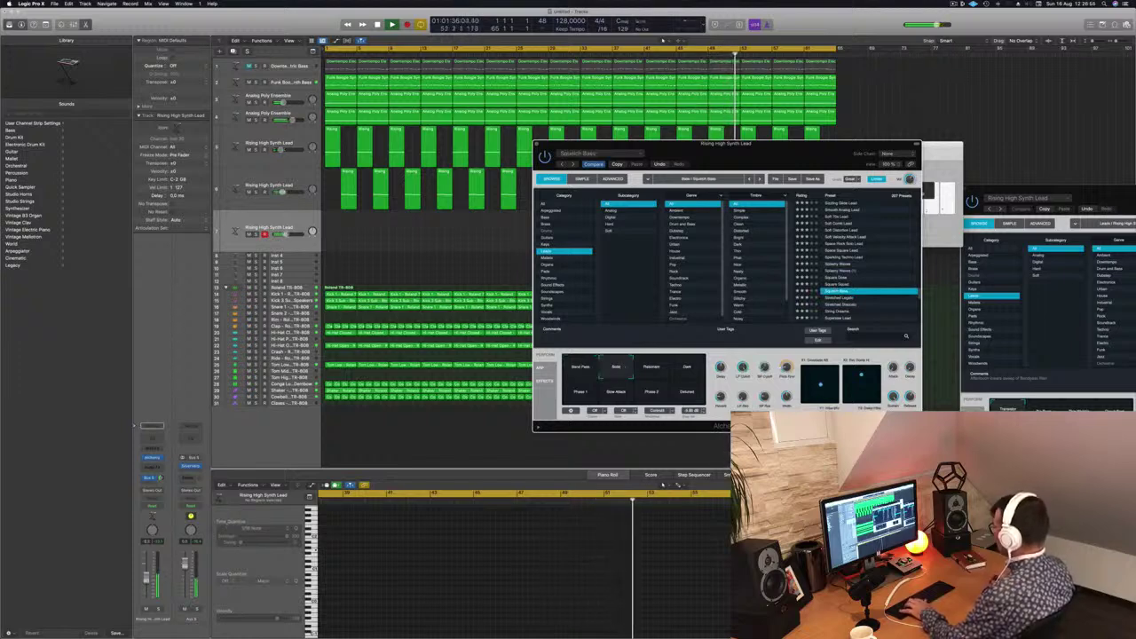
{"action": "key", "text": "super+k"}
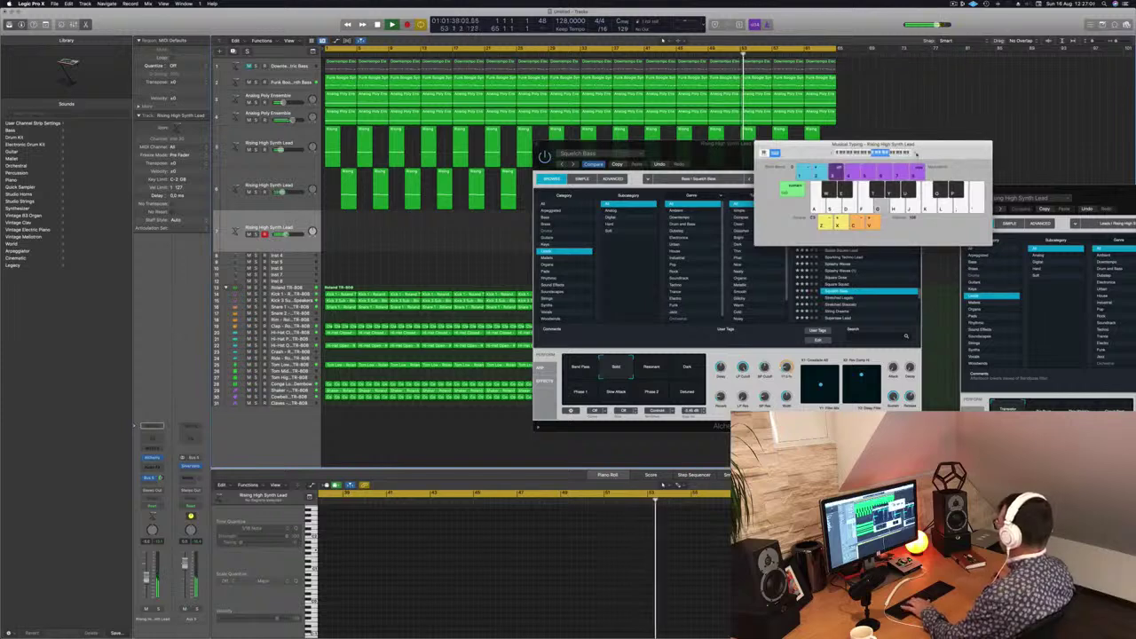
{"action": "left_click", "coordinate": [652, 392]}
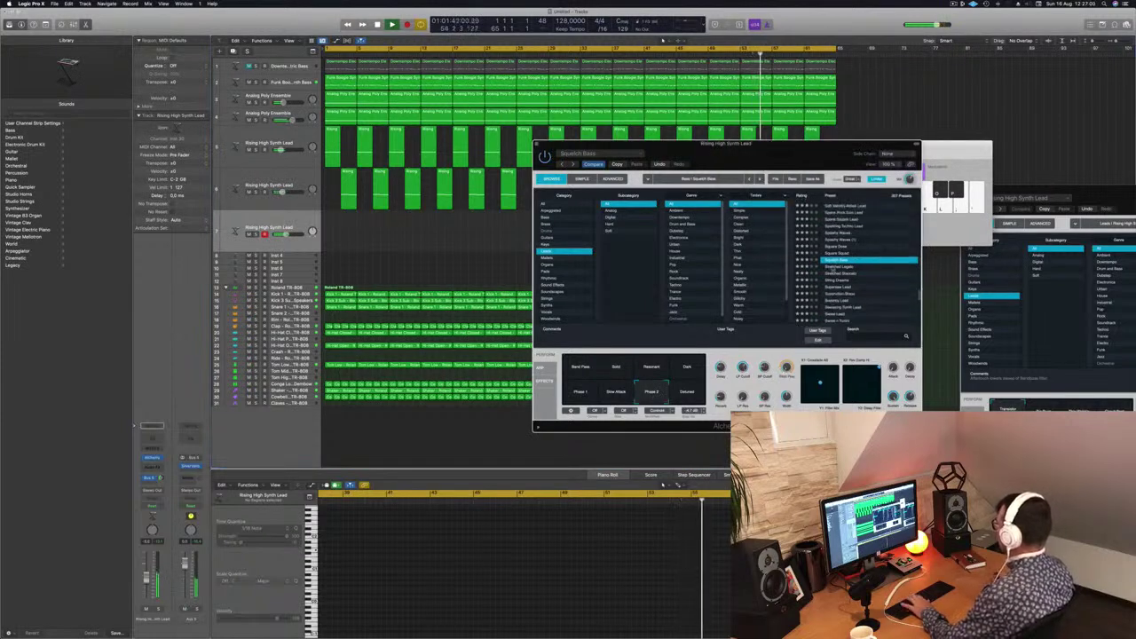
Audition Stretched Legato, load Stretched Staccato, compare its Delays, Static, Soft Attack and Bright variations, and select Delays 2
{"action": "left_click", "coordinate": [832, 267]}
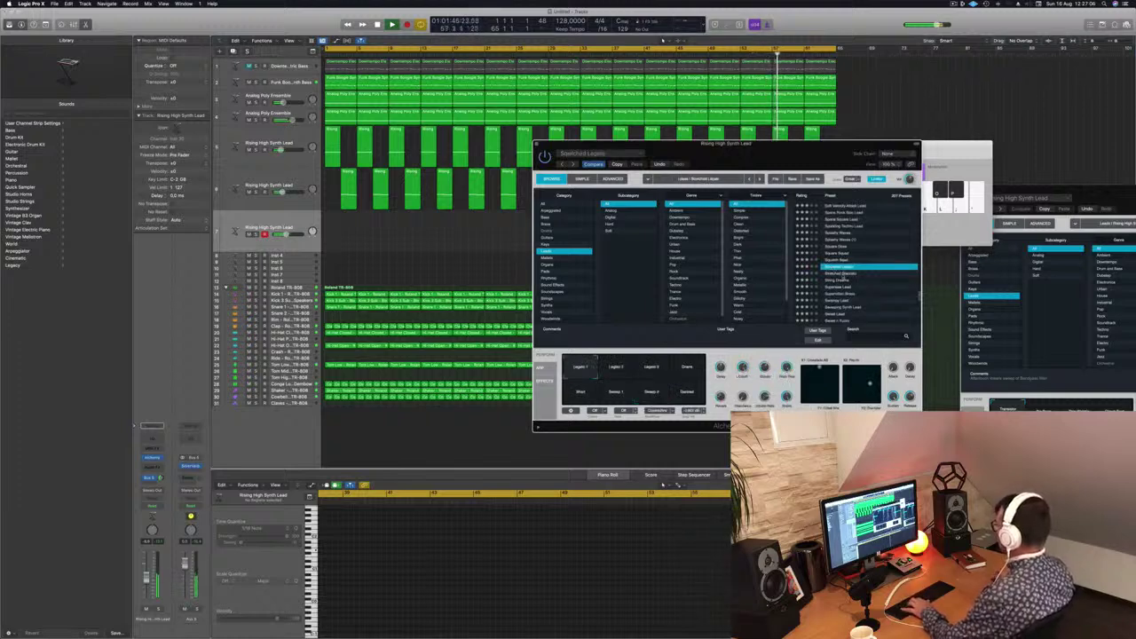
{"action": "left_click", "coordinate": [833, 273]}
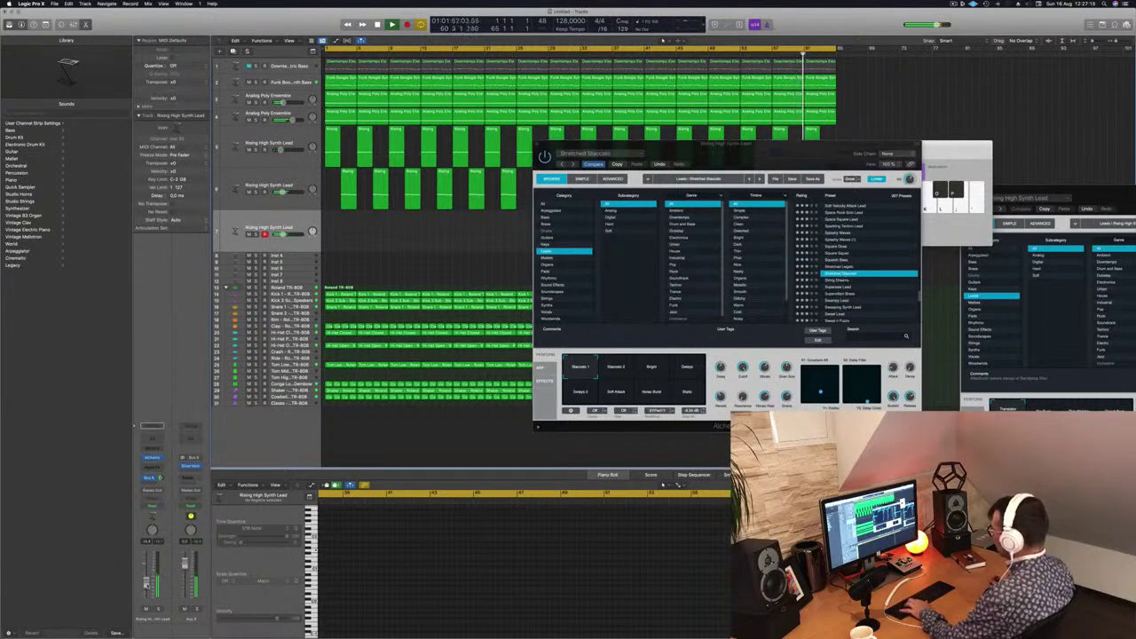
{"action": "left_click", "coordinate": [690, 369]}
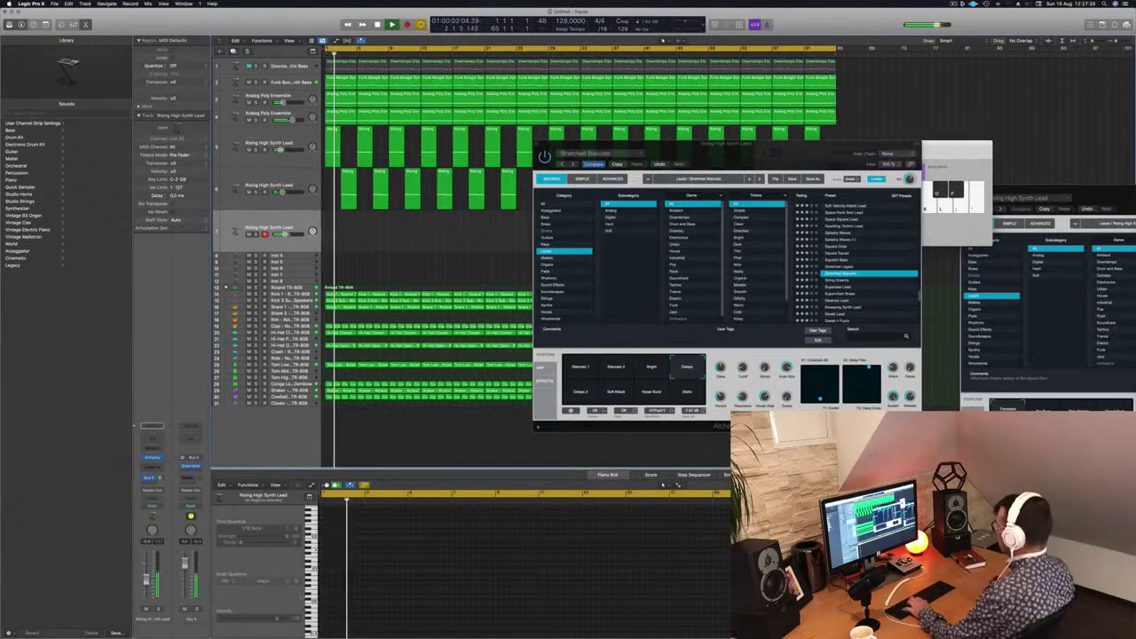
{"action": "left_click", "coordinate": [692, 391]}
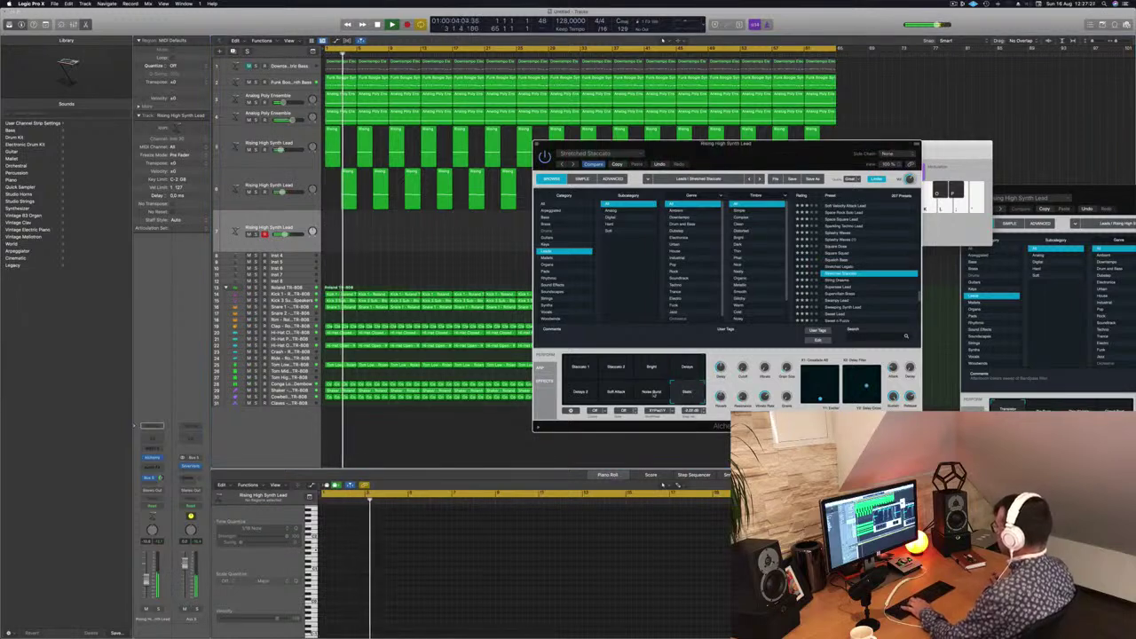
{"action": "left_click", "coordinate": [617, 394]}
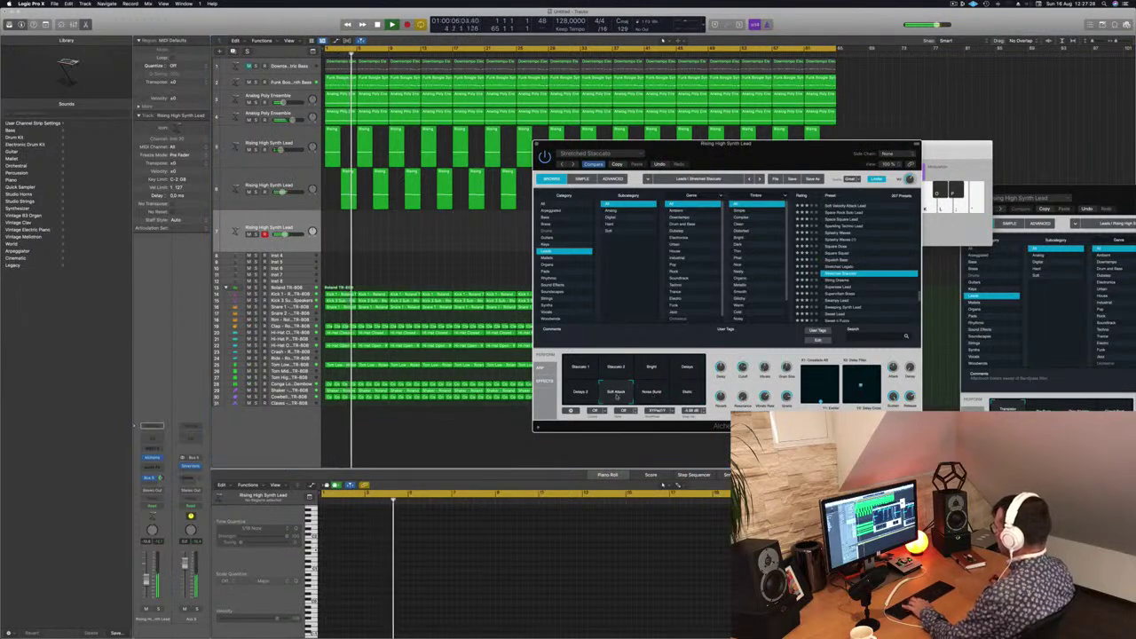
{"action": "left_click", "coordinate": [585, 392]}
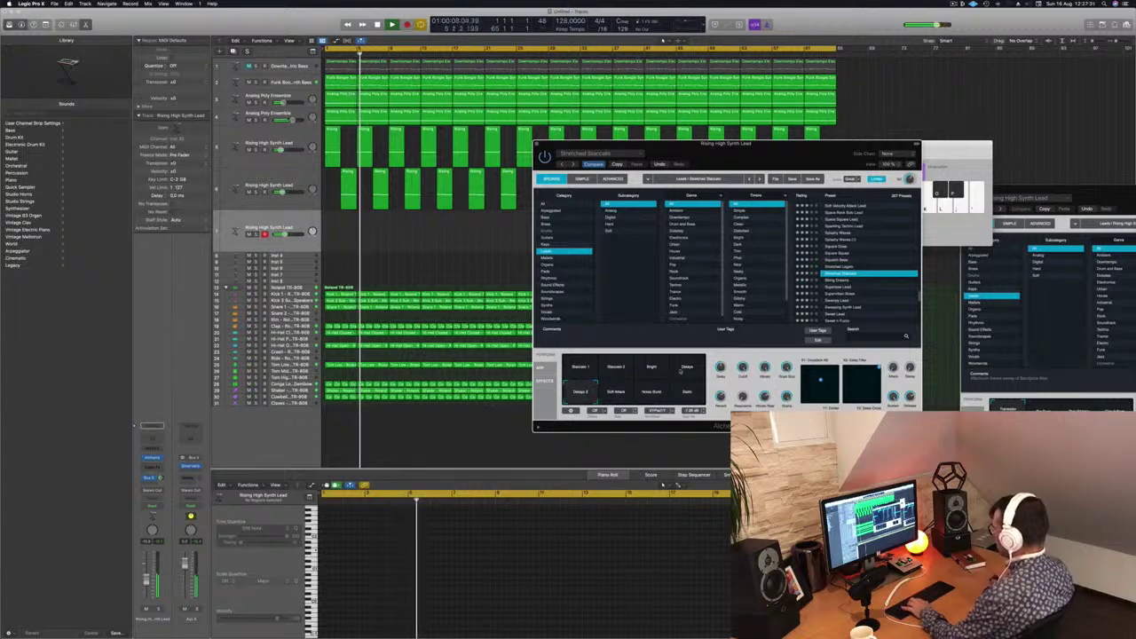
{"action": "left_click", "coordinate": [650, 371]}
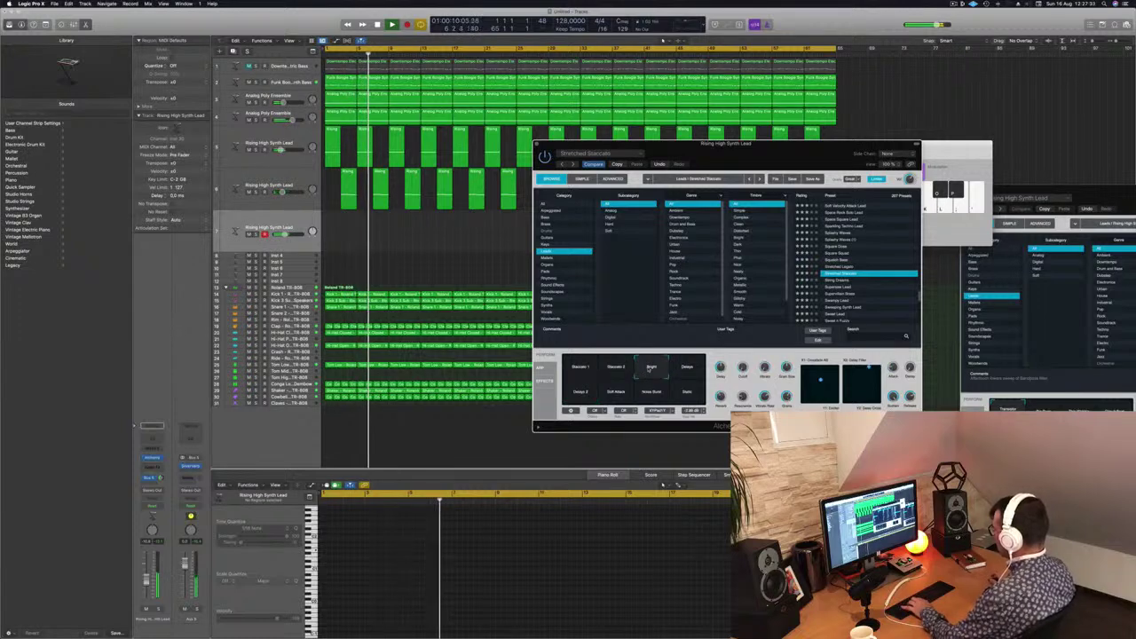
{"action": "left_click", "coordinate": [581, 393]}
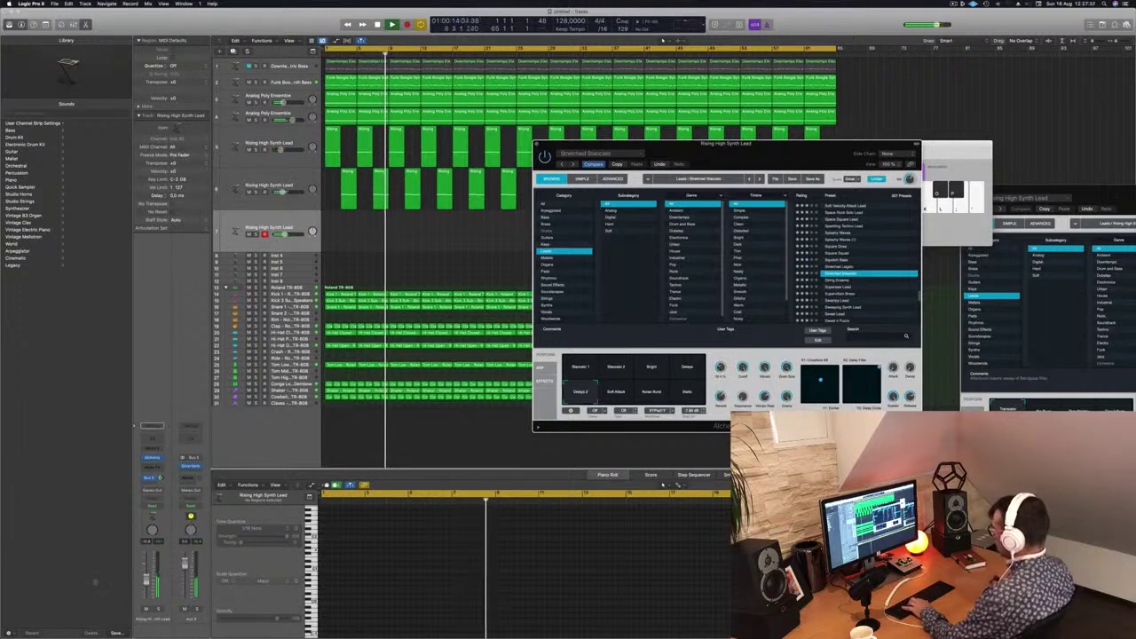
Raise the third lead track's volume slightly and record a take on it from bar 16 to bar 39
{"action": "left_click_drag", "start_coordinate": [147, 580], "coordinate": [148, 576]}
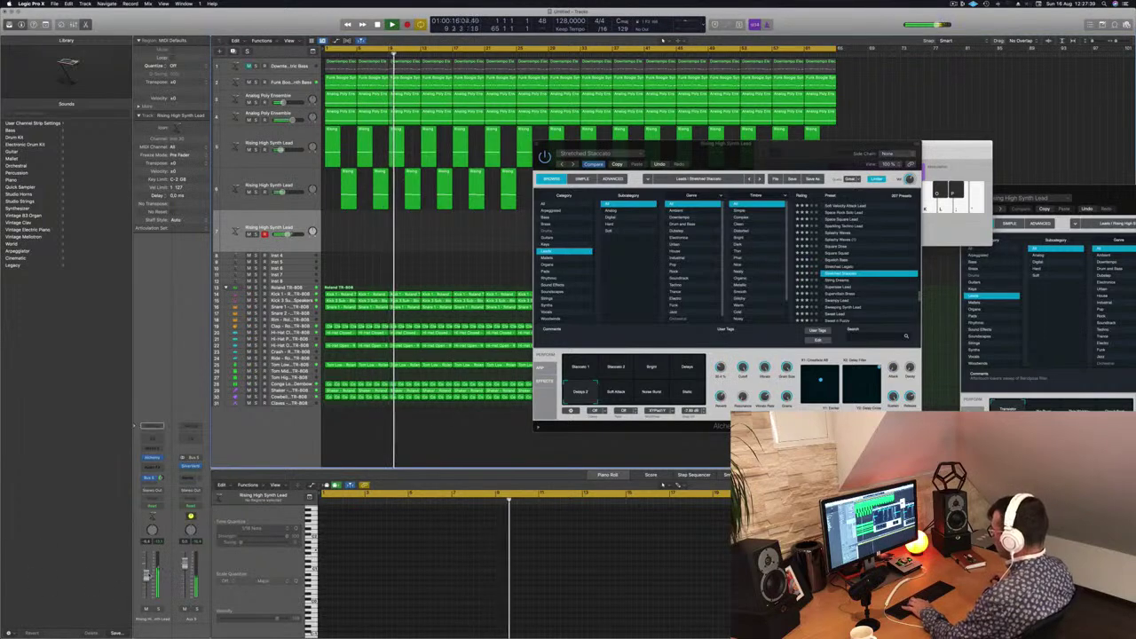
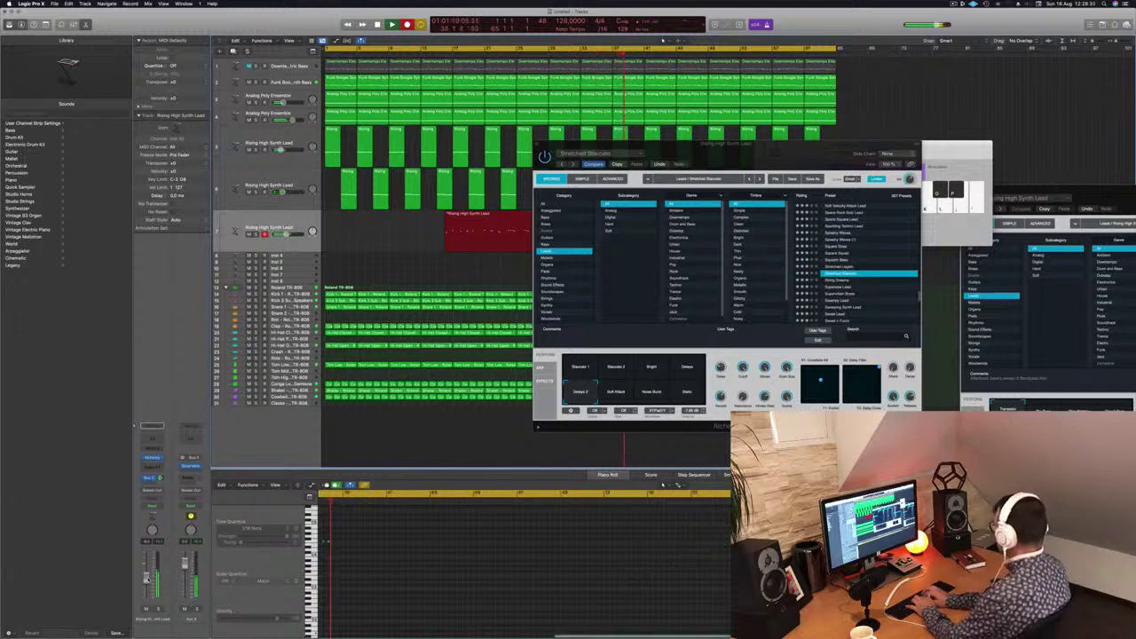
{"action": "key", "text": "space"}
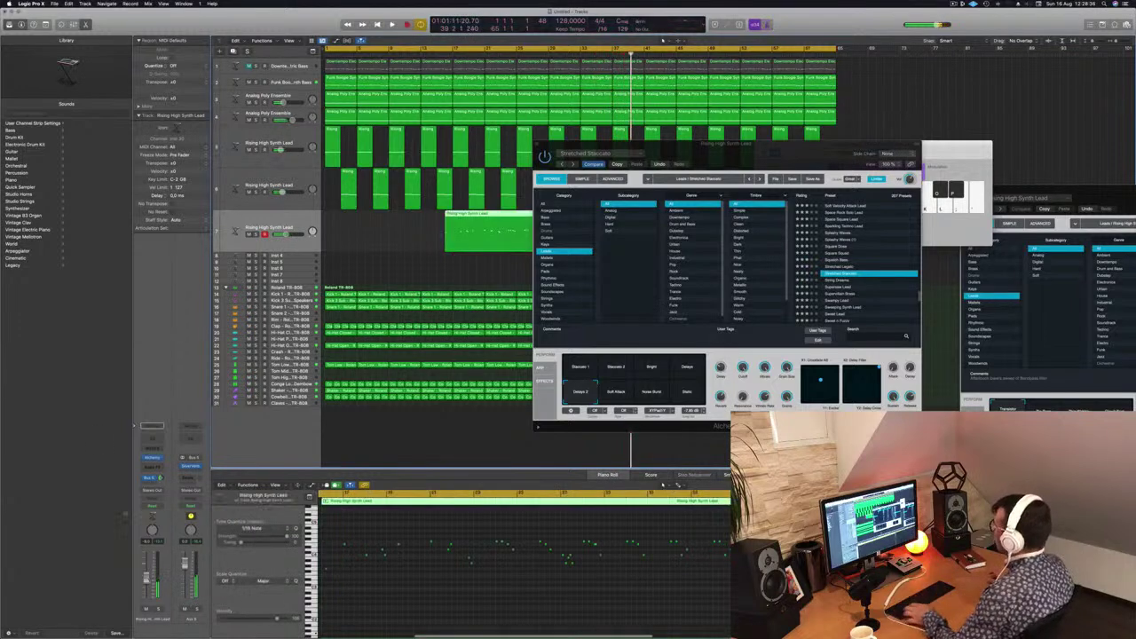
Move the Alchemy window aside, split the recorded take at bar 35 and move its last four bars to bar 1
{"action": "left_click_drag", "start_coordinate": [621, 145], "coordinate": [838, 148]}
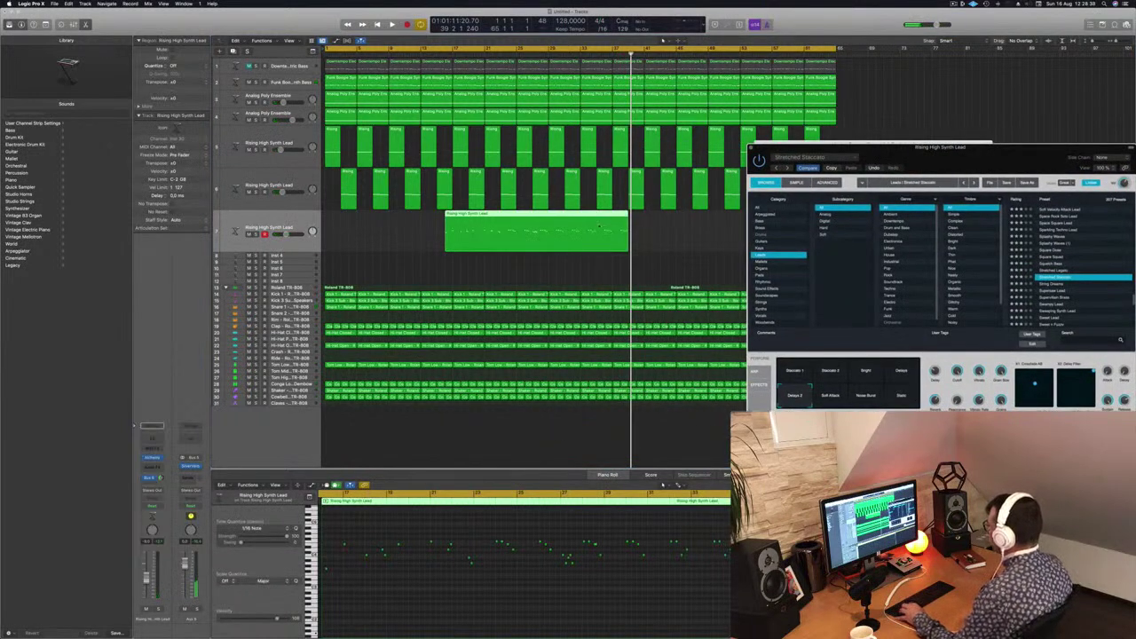
{"action": "left_click", "coordinate": [596, 280]}
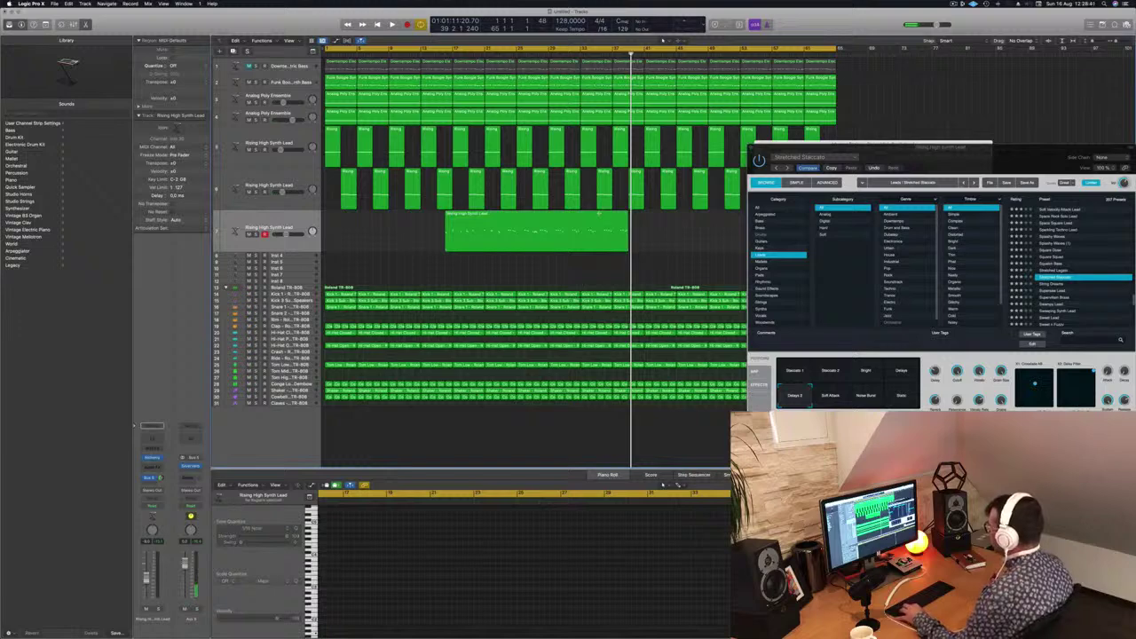
{"action": "left_click", "coordinate": [597, 216]}
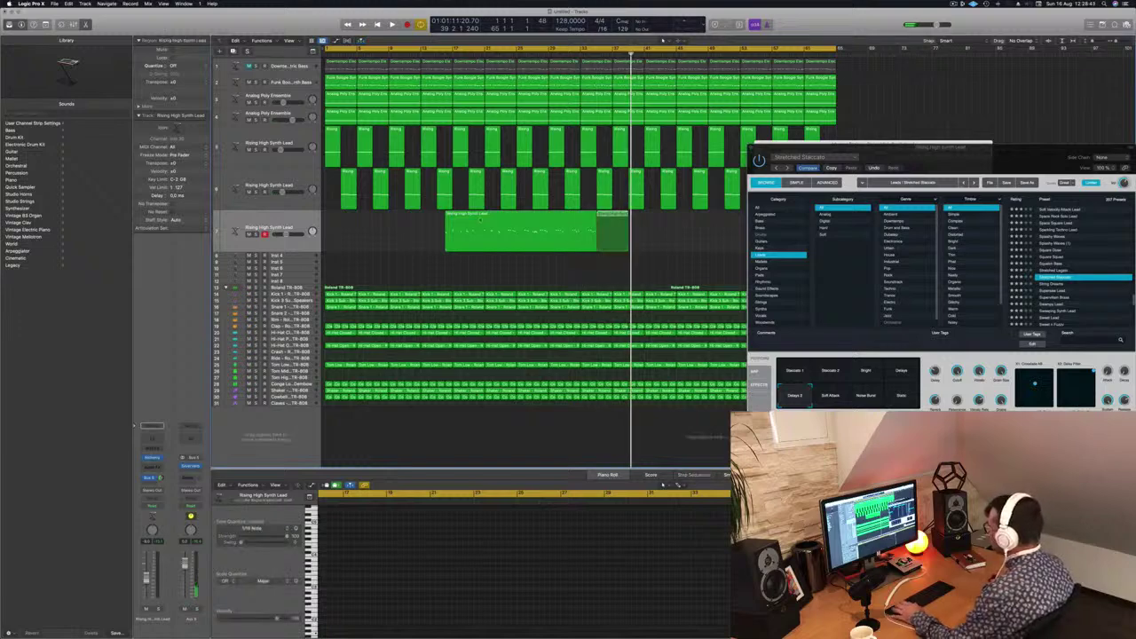
{"action": "left_click_drag", "start_coordinate": [613, 218], "coordinate": [341, 224]}
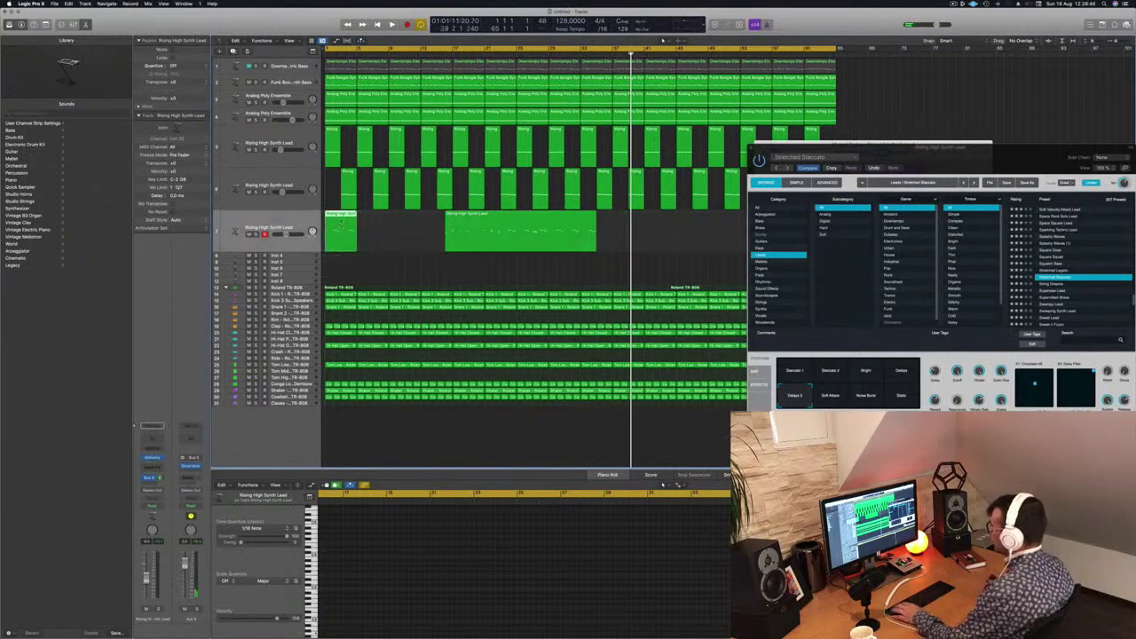
Play the song from the start and examine the notes of the four-bar lead region in the Piano Roll
{"action": "key", "text": "Return"}
{"action": "key", "text": "space"}
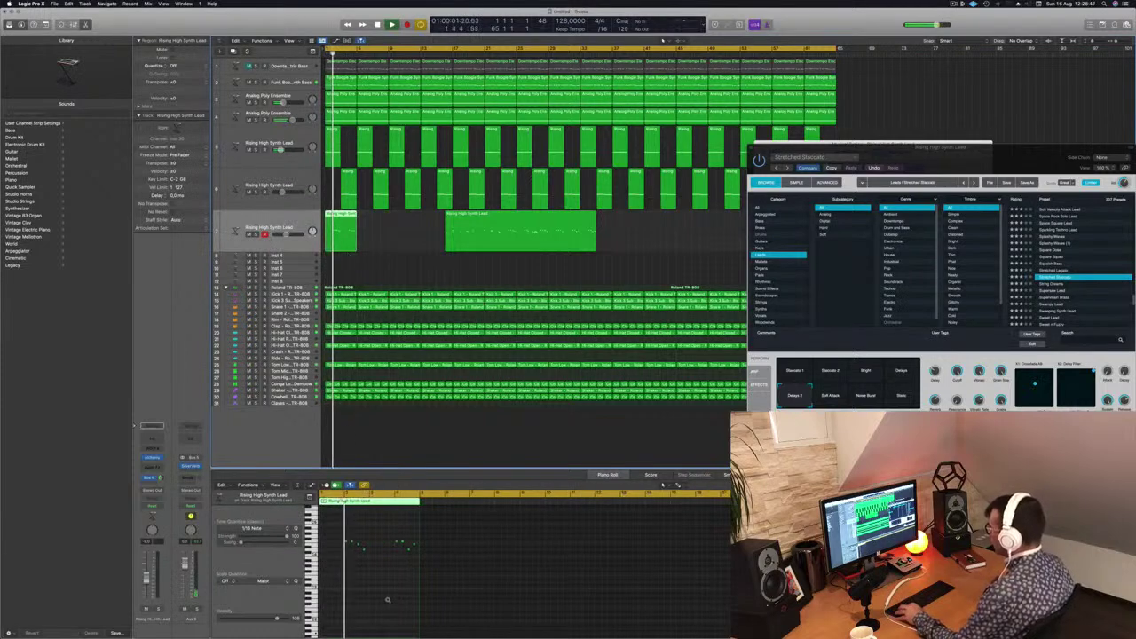
{"action": "scroll", "coordinate": [388, 600], "scroll_direction": "right", "scroll_amount": 5}
{"action": "left_click", "coordinate": [417, 594]}
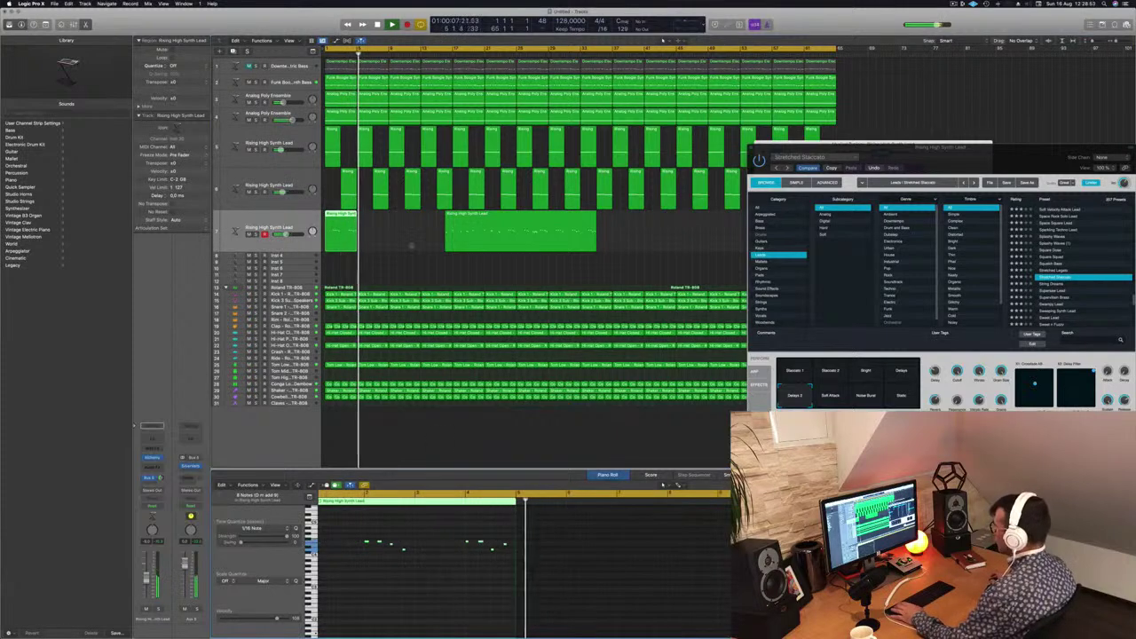
Rearrange the Alchemy and Musical Typing windows and park the remaining long take on the second lead track, past bar 65
{"action": "left_click", "coordinate": [494, 214]}
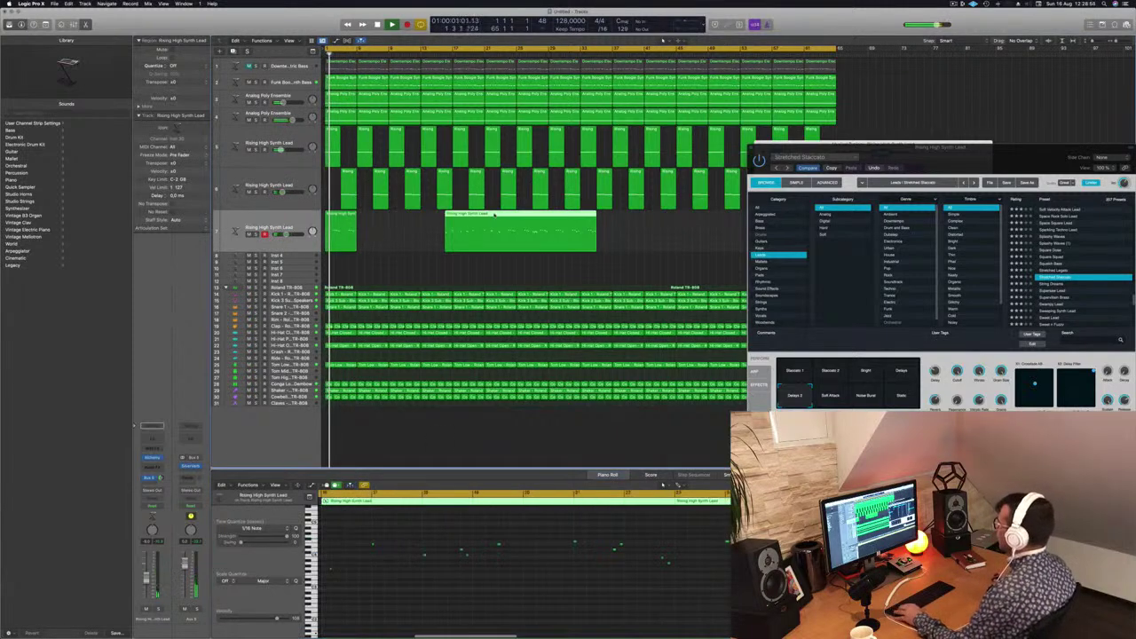
{"action": "left_click_drag", "start_coordinate": [494, 215], "coordinate": [606, 215]}
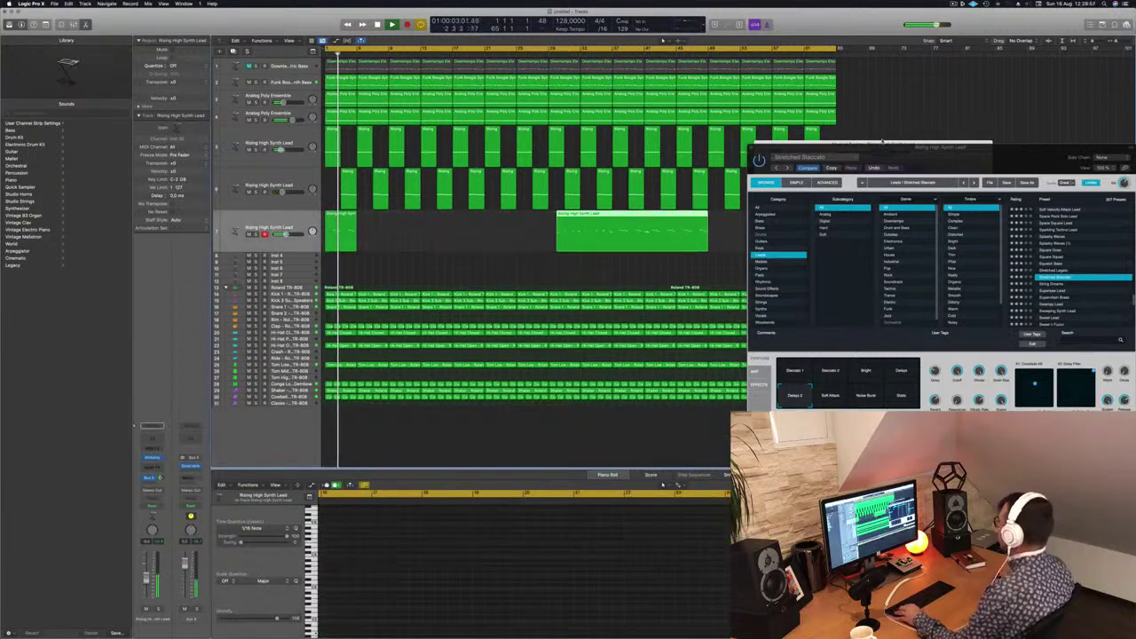
{"action": "left_click_drag", "start_coordinate": [882, 147], "coordinate": [624, 264]}
{"action": "left_click_drag", "start_coordinate": [803, 143], "coordinate": [1001, 157]}
{"action": "key", "text": "space"}
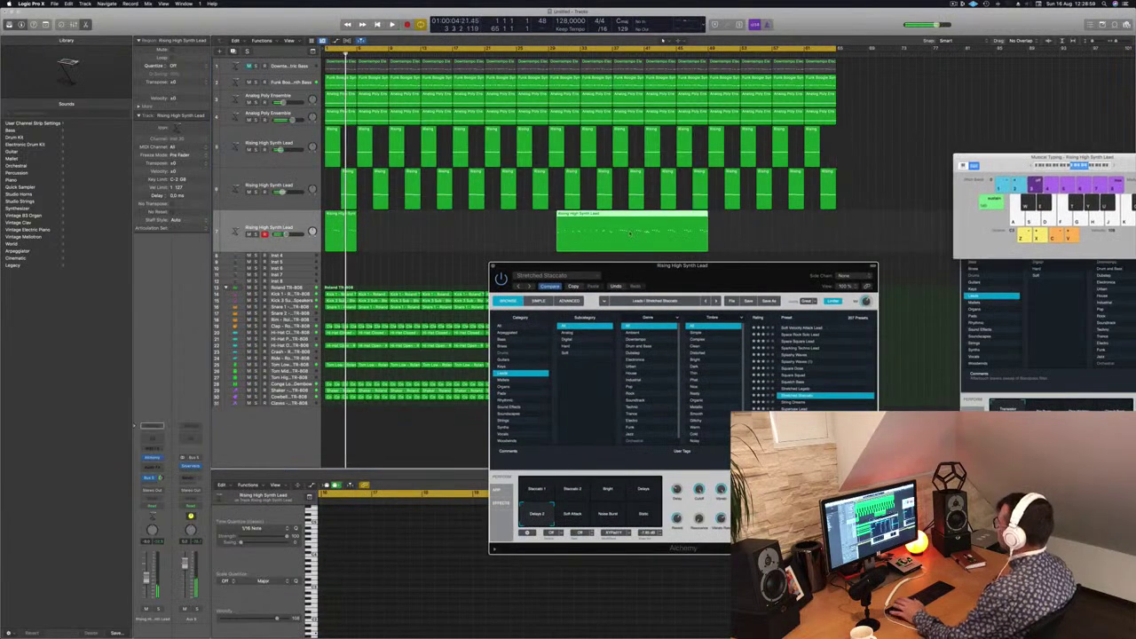
{"action": "left_click_drag", "start_coordinate": [626, 216], "coordinate": [915, 171]}
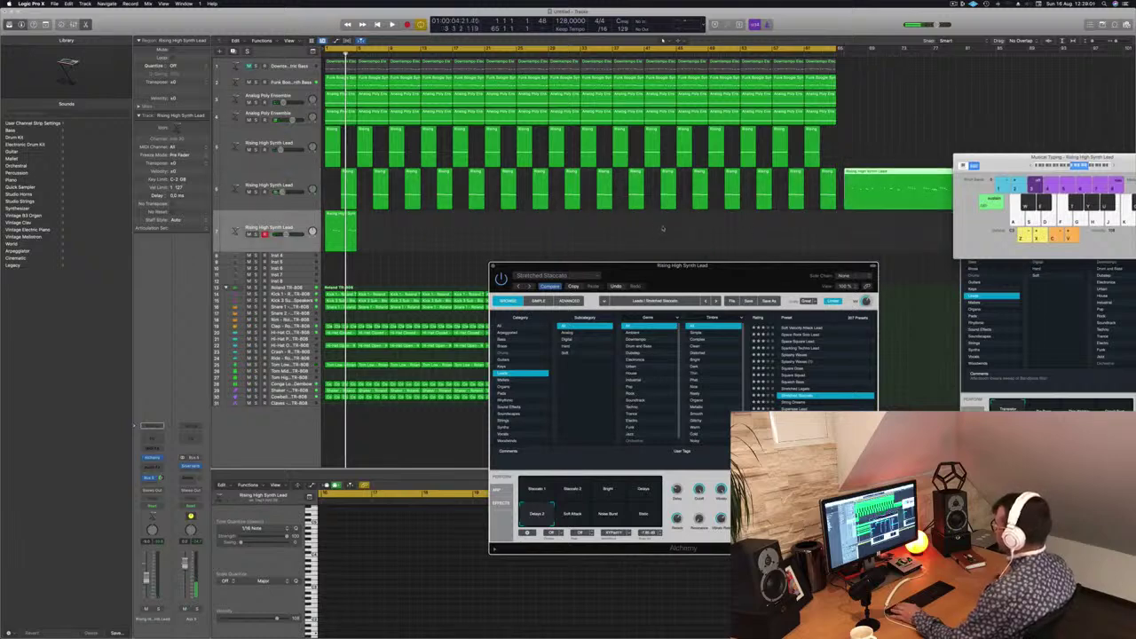
Duplicate the four-bar region on the third lead track until the copies fill it to bar 65
{"action": "mouse_move", "coordinate": [342, 233]}
{"action": "left_mouse_down"}
{"action": "mouse_move", "coordinate": [372, 232]}
{"action": "mouse_move", "coordinate": [328, 220]}
{"action": "left_mouse_up"}
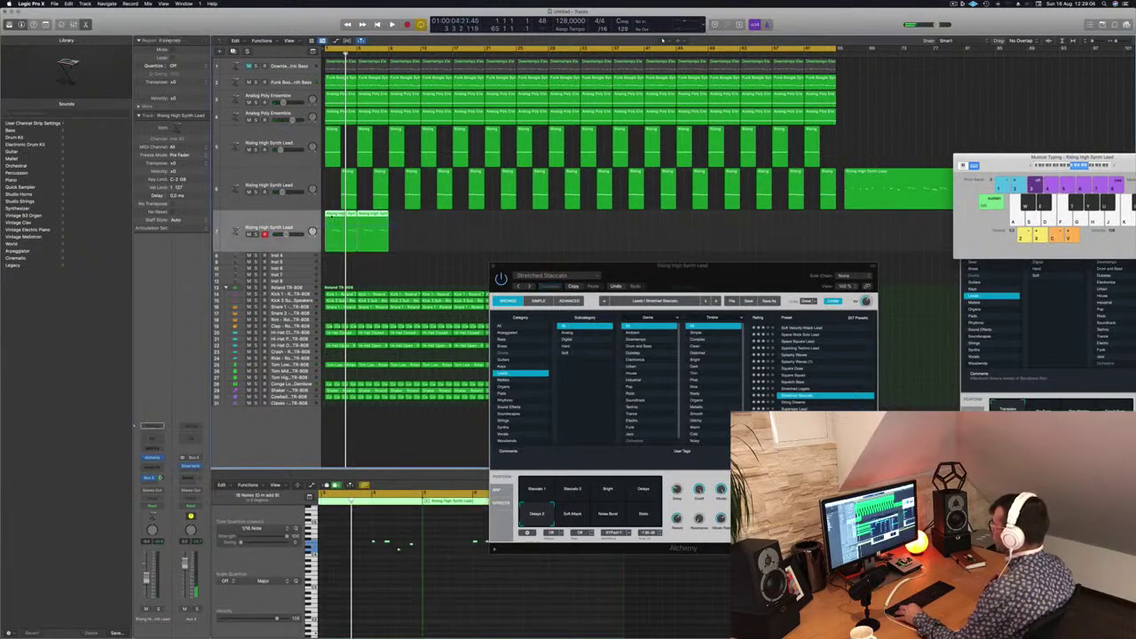
{"action": "key", "text": "super+r"}
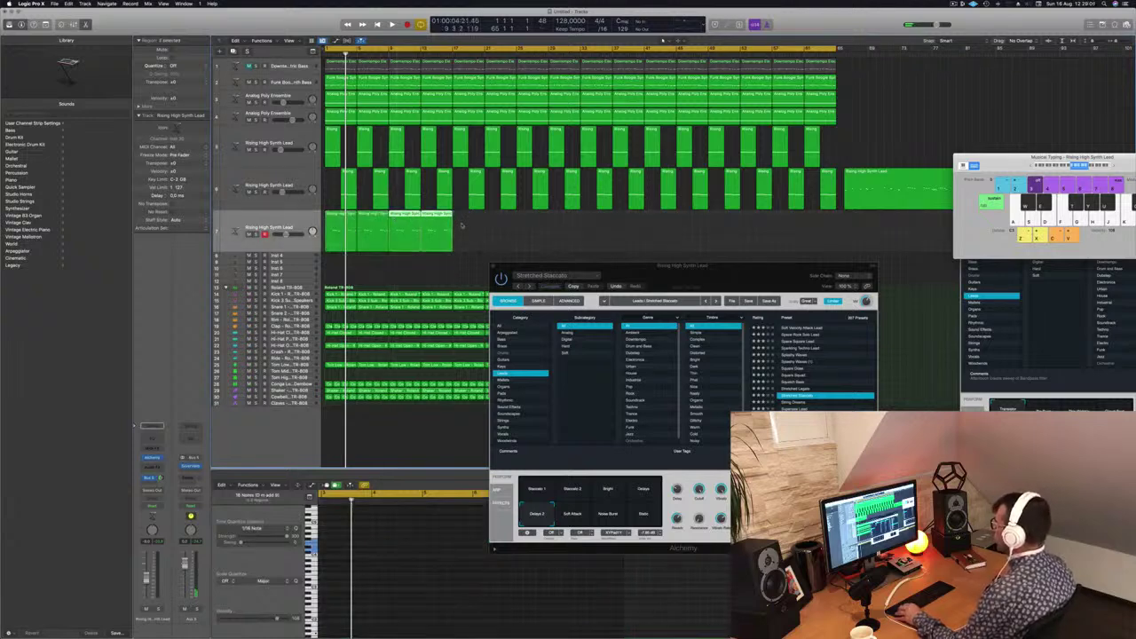
{"action": "left_click_drag", "start_coordinate": [460, 225], "coordinate": [326, 230]}
{"action": "key", "text": "super+r"}
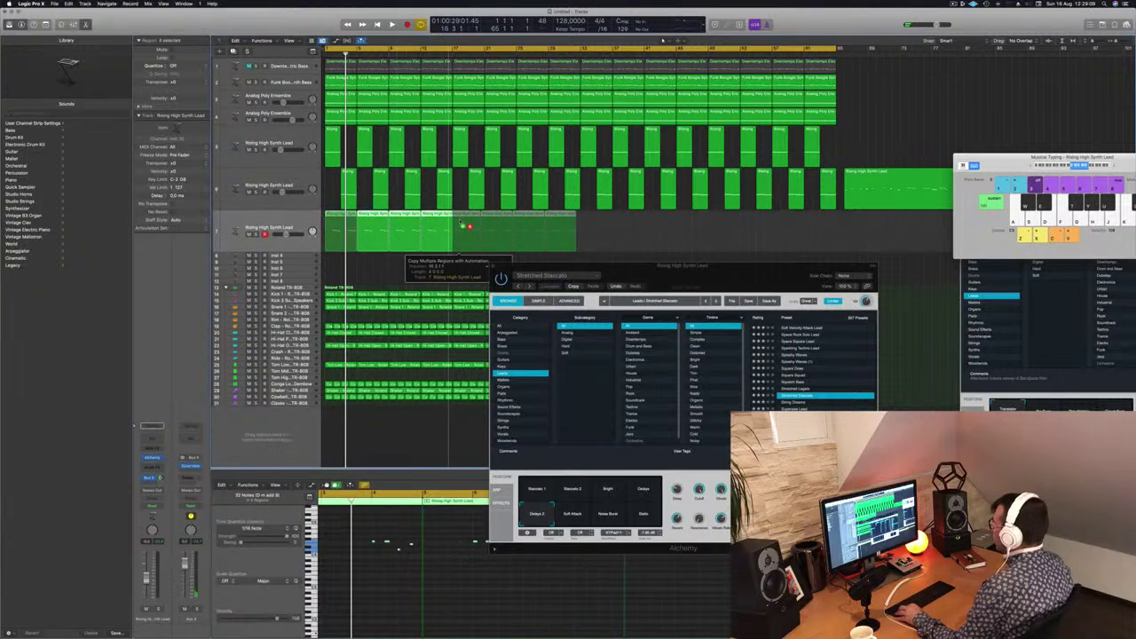
{"action": "left_click_drag", "start_coordinate": [634, 229], "coordinate": [601, 221]}
{"action": "left_click", "coordinate": [286, 216]}
Play the arrangement and audition the Supersaw Lead and Sweepy Lead presets on the third lead, ending with Sweet n Fuzzy
{"action": "key", "text": "space"}
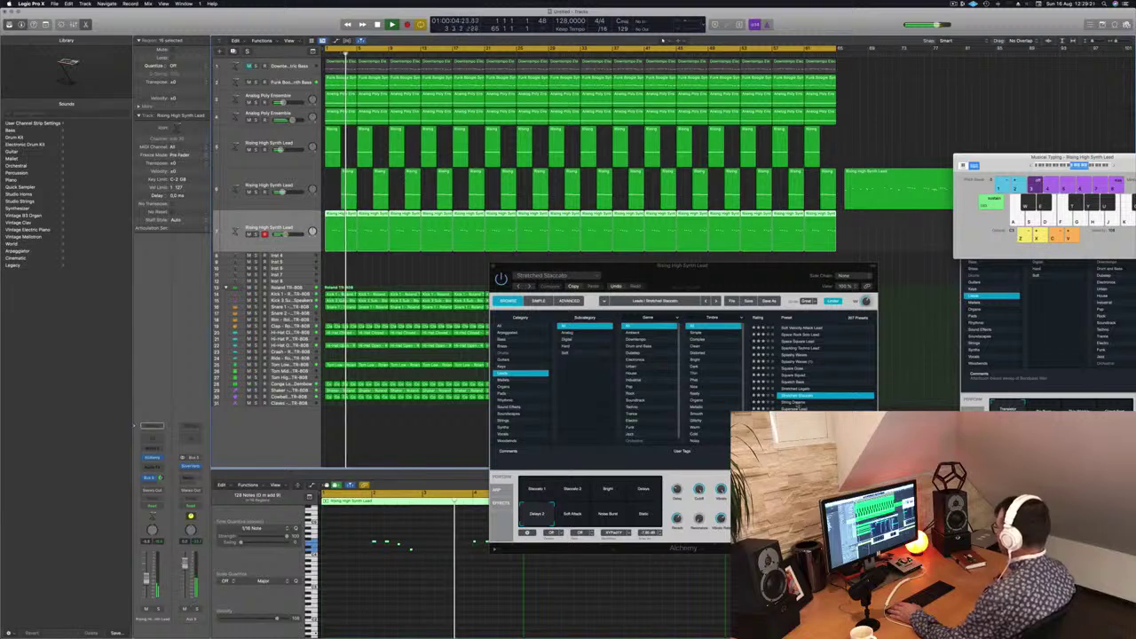
{"action": "left_click", "coordinate": [825, 409]}
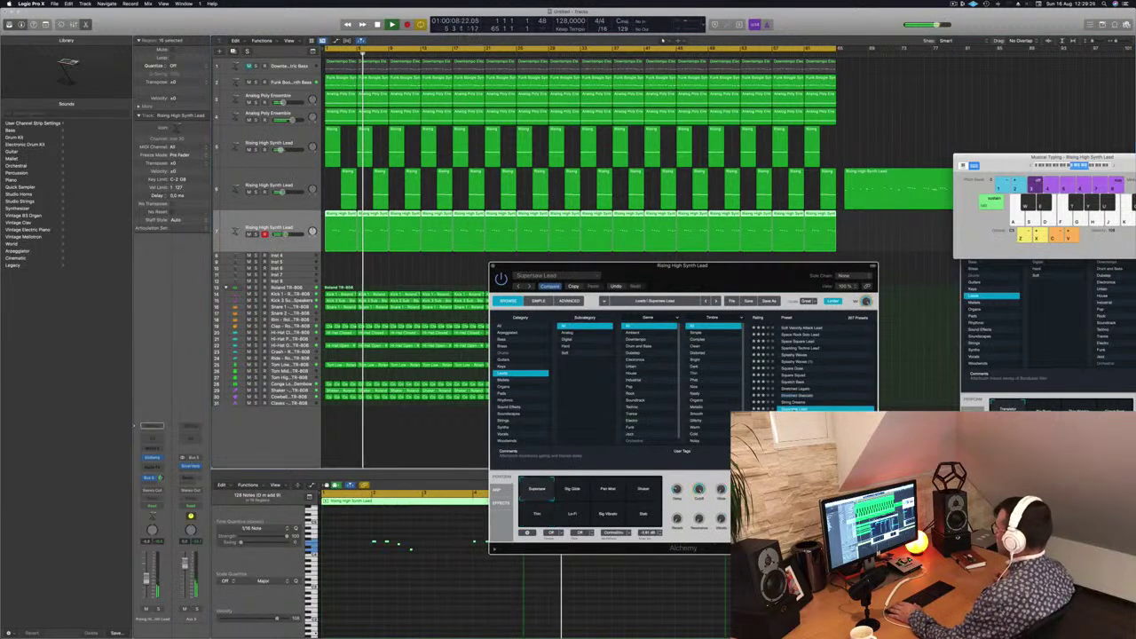
{"action": "left_click", "coordinate": [840, 405]}
{"action": "left_click", "coordinate": [840, 405]}
{"action": "left_click", "coordinate": [799, 397]}
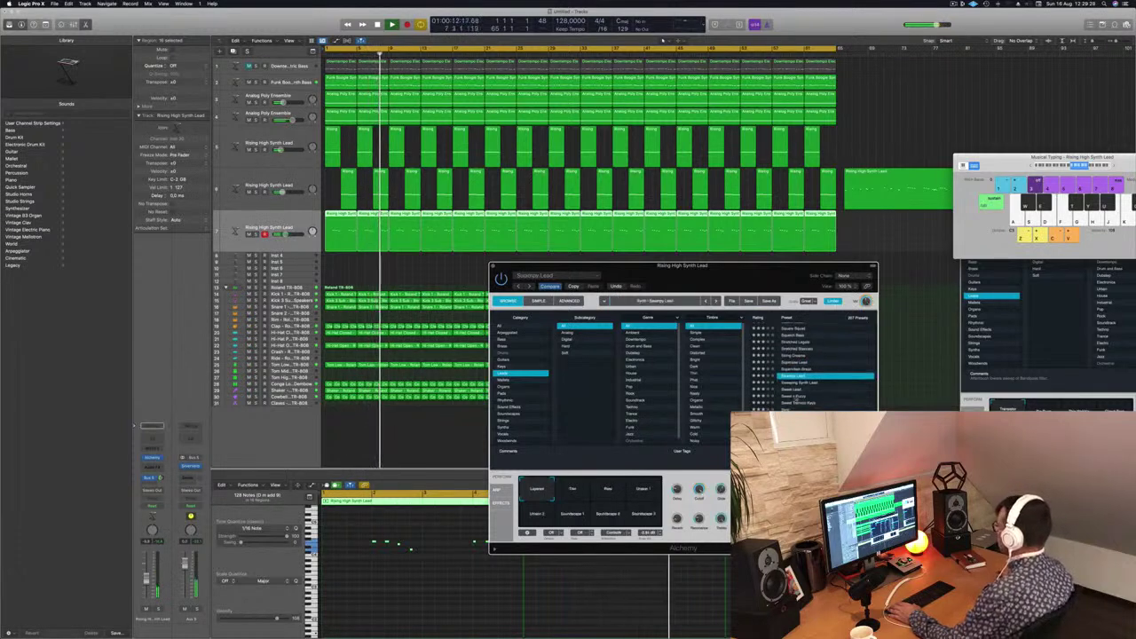
{"action": "left_click", "coordinate": [795, 398]}
{"action": "left_click", "coordinate": [797, 403]}
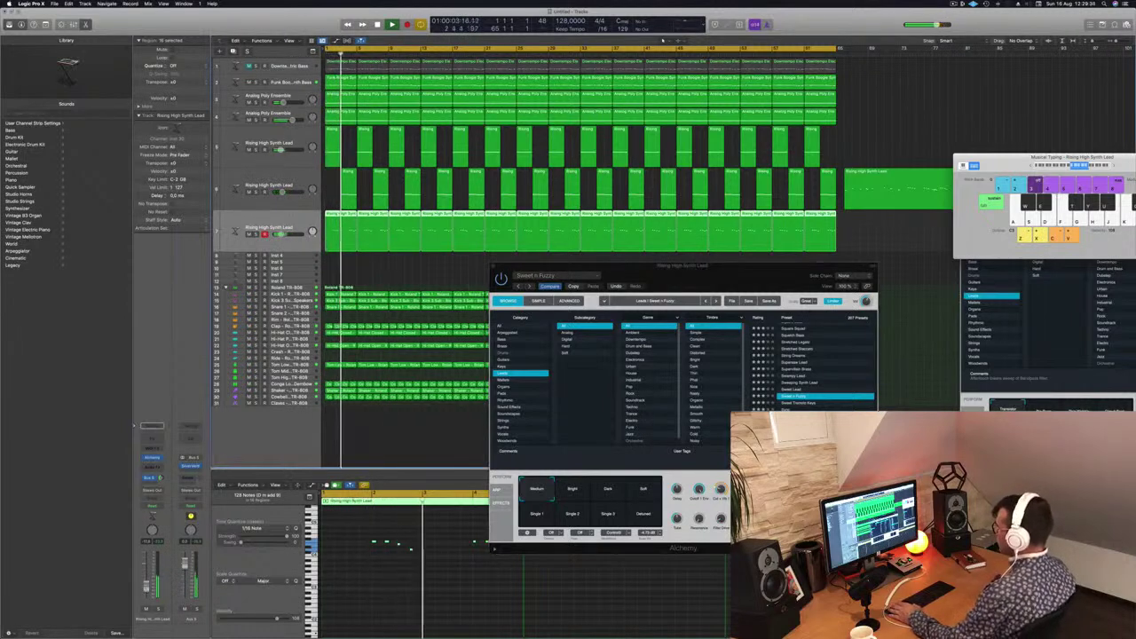
Audition Sweet Tremolo Keys and the next four Alchemy presets below it on the third lead during playback
{"action": "left_click_drag", "start_coordinate": [713, 277], "coordinate": [689, 281]}
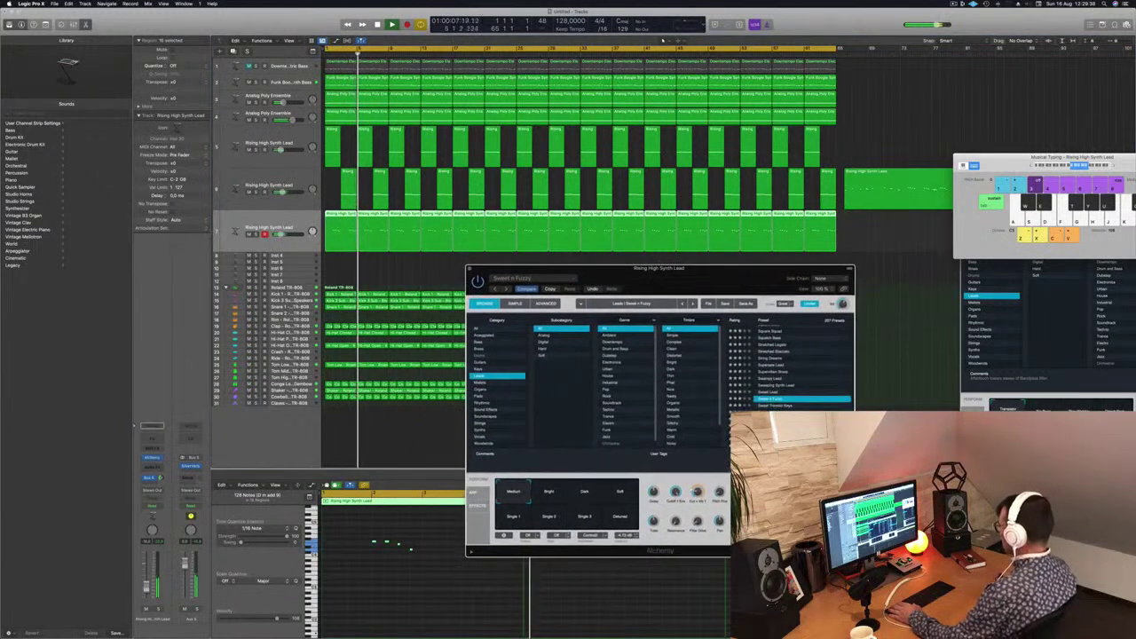
{"action": "key", "text": "Down"}
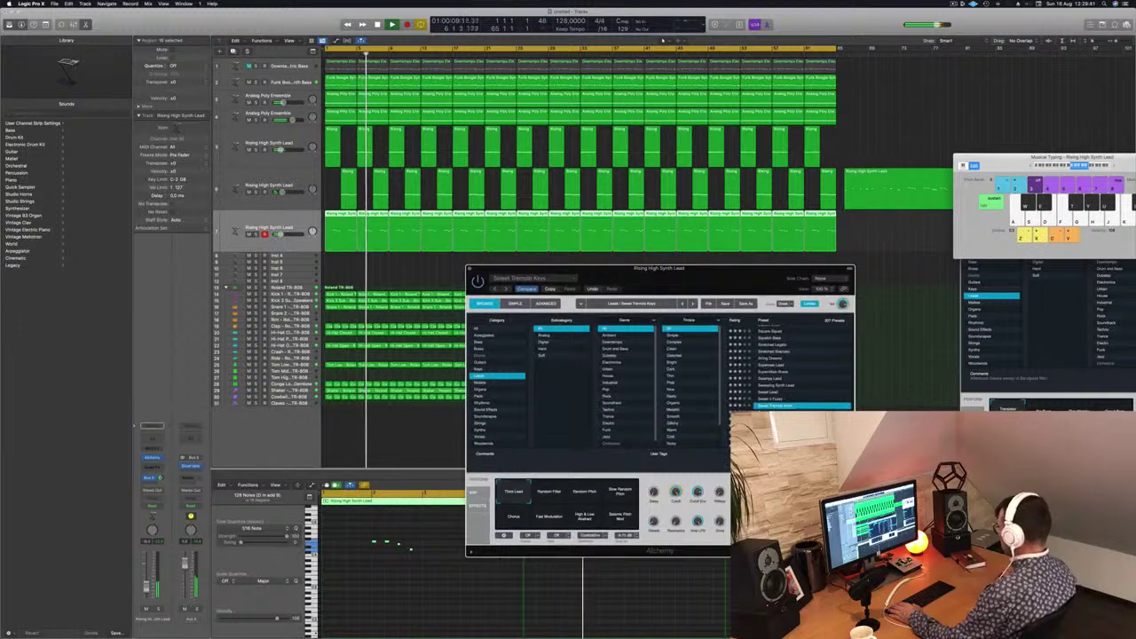
{"action": "key", "text": "Down"}
{"action": "key", "text": "Down"}
{"action": "key", "text": "Down"}
{"action": "key", "text": "Down"}
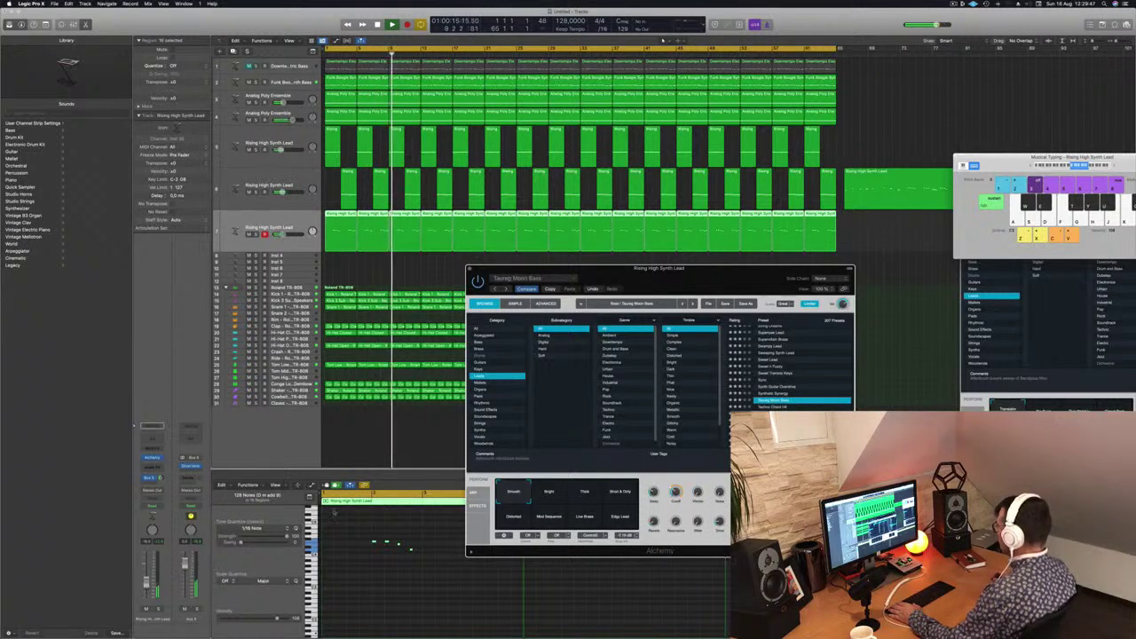
Audition the Tokyo Futures and Tight Punchy Lead presets on the third lead, ending with Tokyo Futures
{"action": "left_click", "coordinate": [662, 41]}
{"action": "scroll", "coordinate": [782, 382], "scroll_direction": "down", "scroll_amount": 5}
{"action": "left_click", "coordinate": [782, 397]}
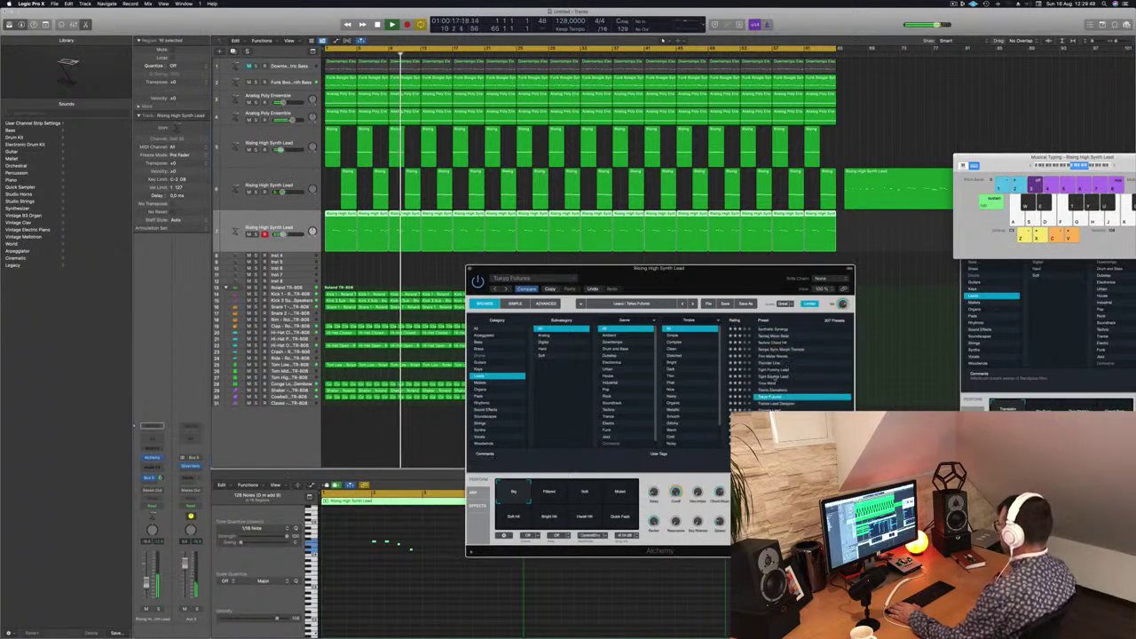
{"action": "left_click", "coordinate": [777, 369]}
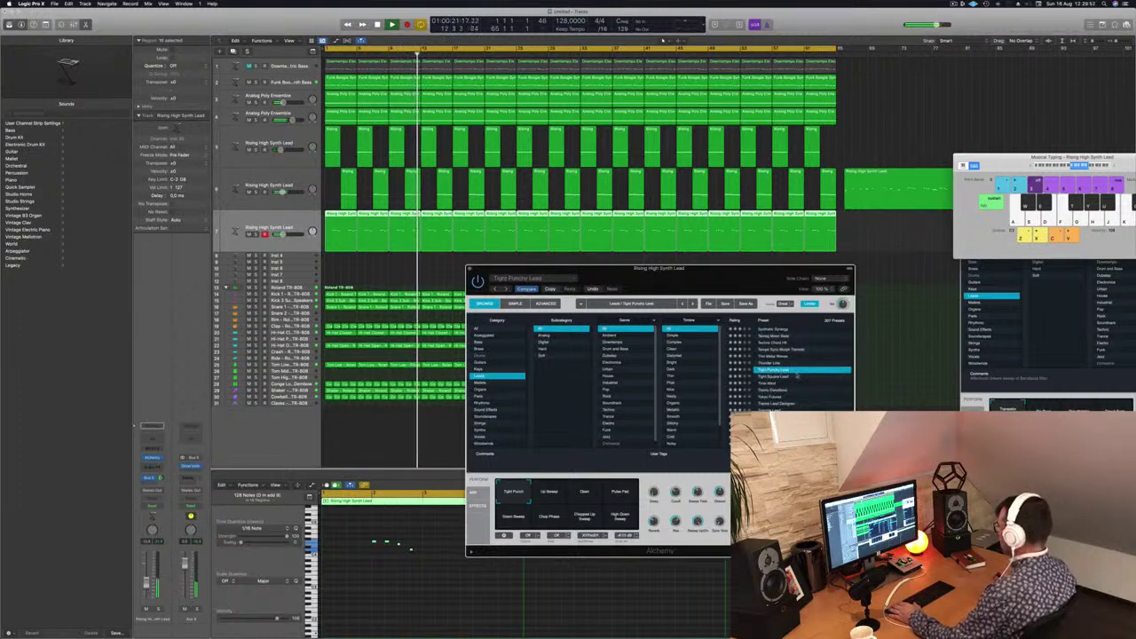
{"action": "scroll", "coordinate": [793, 394], "scroll_direction": "down", "scroll_amount": 1}
{"action": "left_click", "coordinate": [793, 382]}
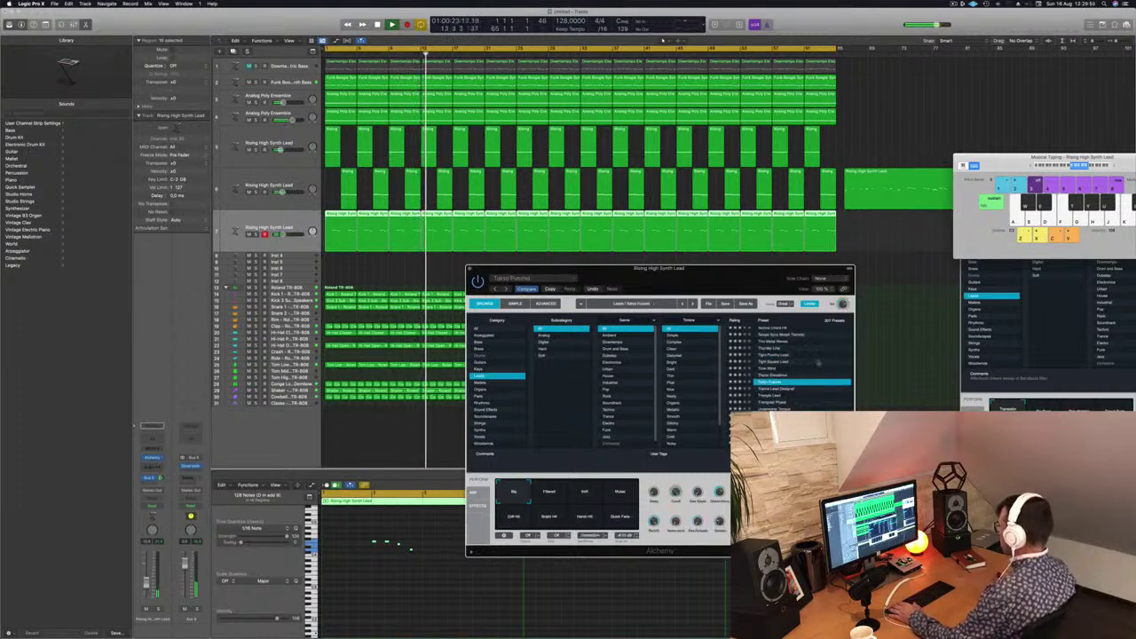
Audition the Underwater Temple and Water Shredder presets on the third lead
{"action": "scroll", "coordinate": [815, 366], "scroll_direction": "down", "scroll_amount": 2}
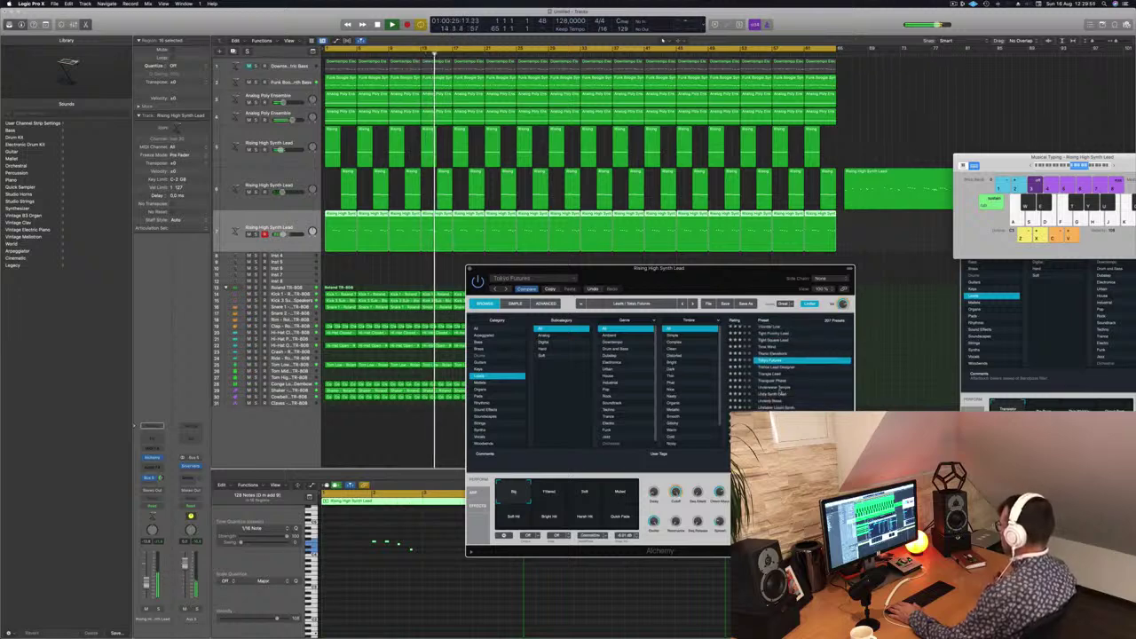
{"action": "left_click", "coordinate": [803, 388]}
{"action": "scroll", "coordinate": [802, 395], "scroll_direction": "down", "scroll_amount": 3}
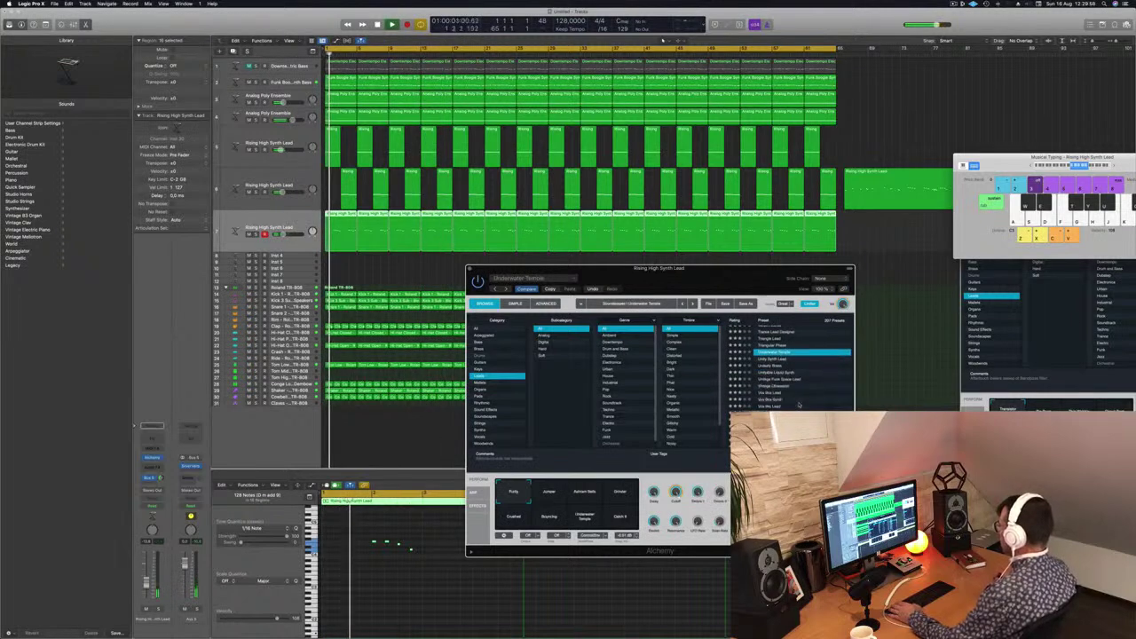
{"action": "scroll", "coordinate": [803, 397], "scroll_direction": "down", "scroll_amount": 3}
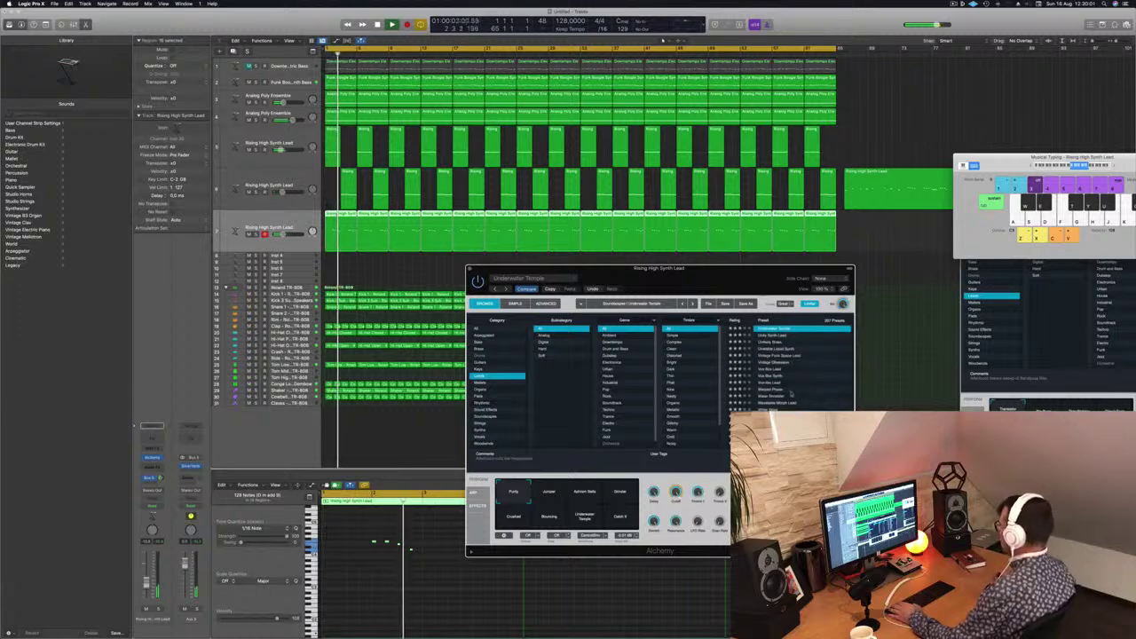
{"action": "left_click", "coordinate": [770, 397]}
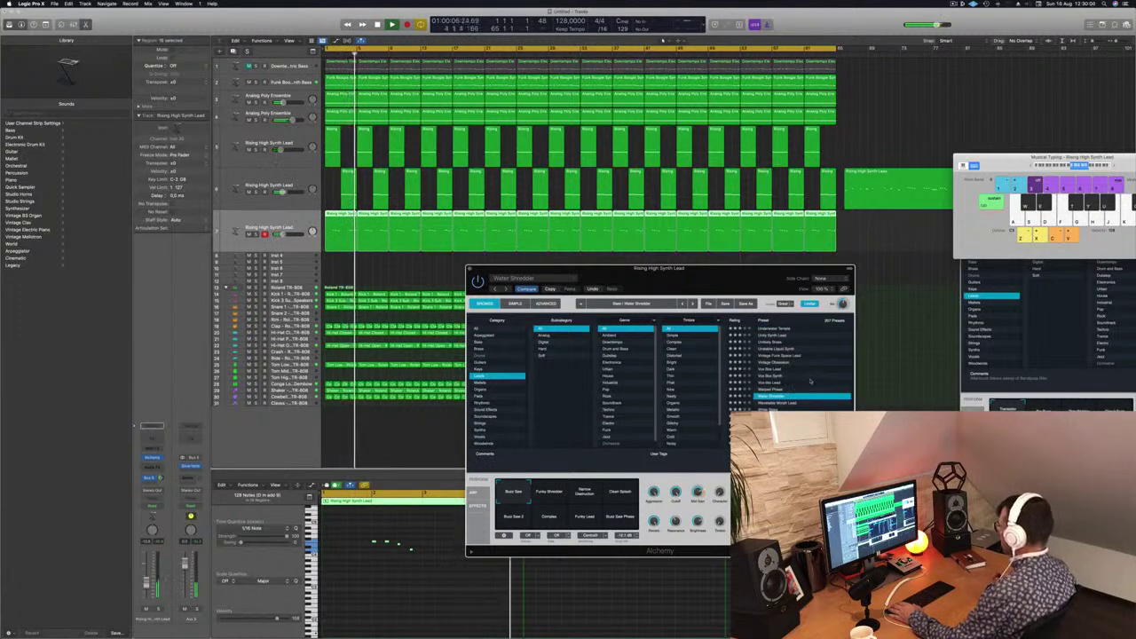
Load the 70s Classic Synth Bass preset on the third lead and replay from the start with the Alchemy window moved aside
{"action": "scroll", "coordinate": [803, 382], "scroll_direction": "up", "scroll_amount": 20}
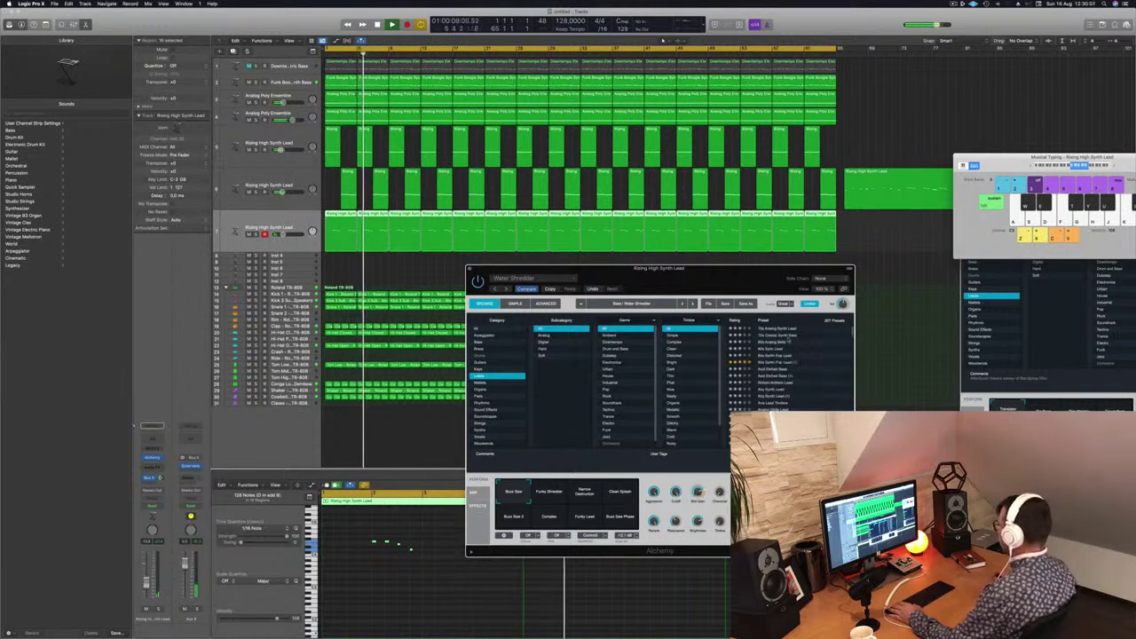
{"action": "left_click", "coordinate": [787, 337]}
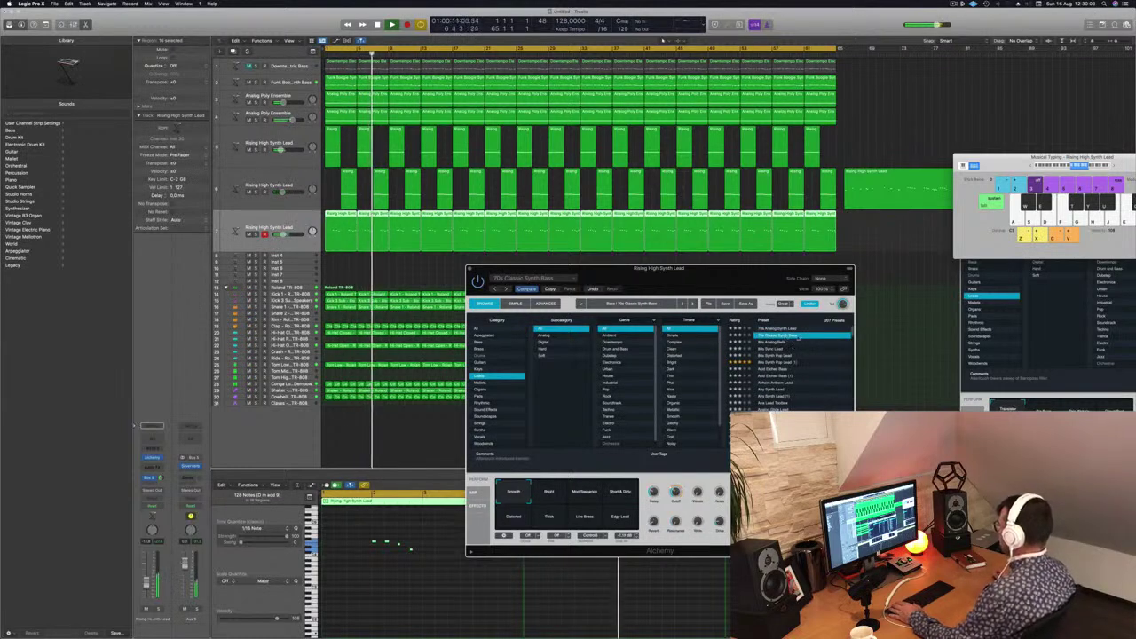
{"action": "key", "text": "Return"}
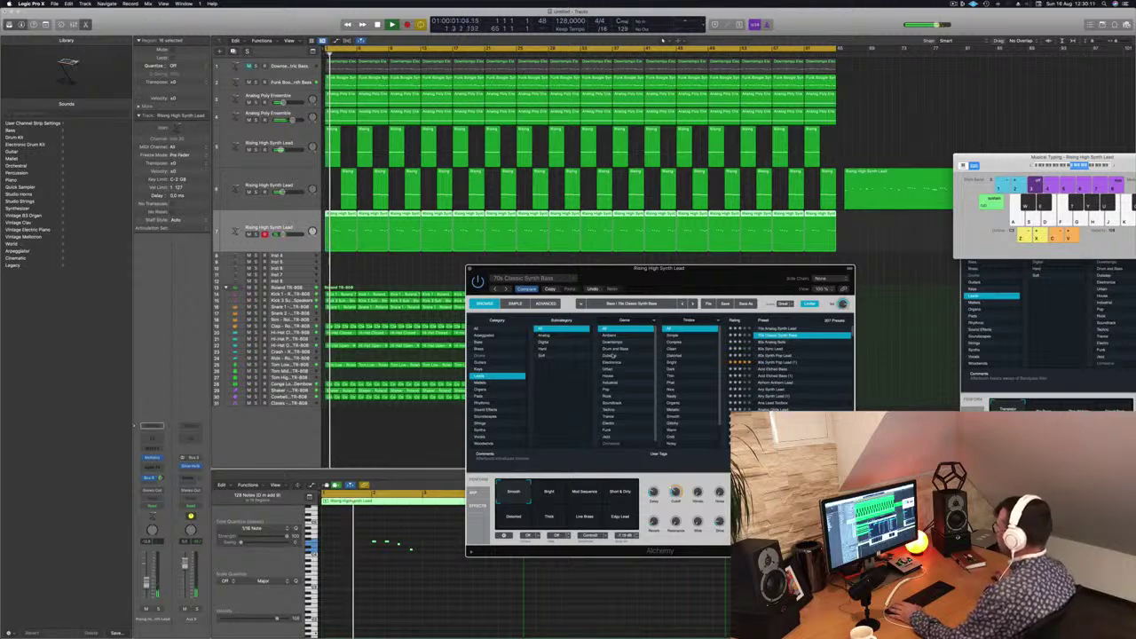
{"action": "left_click_drag", "start_coordinate": [720, 277], "coordinate": [801, 192]}
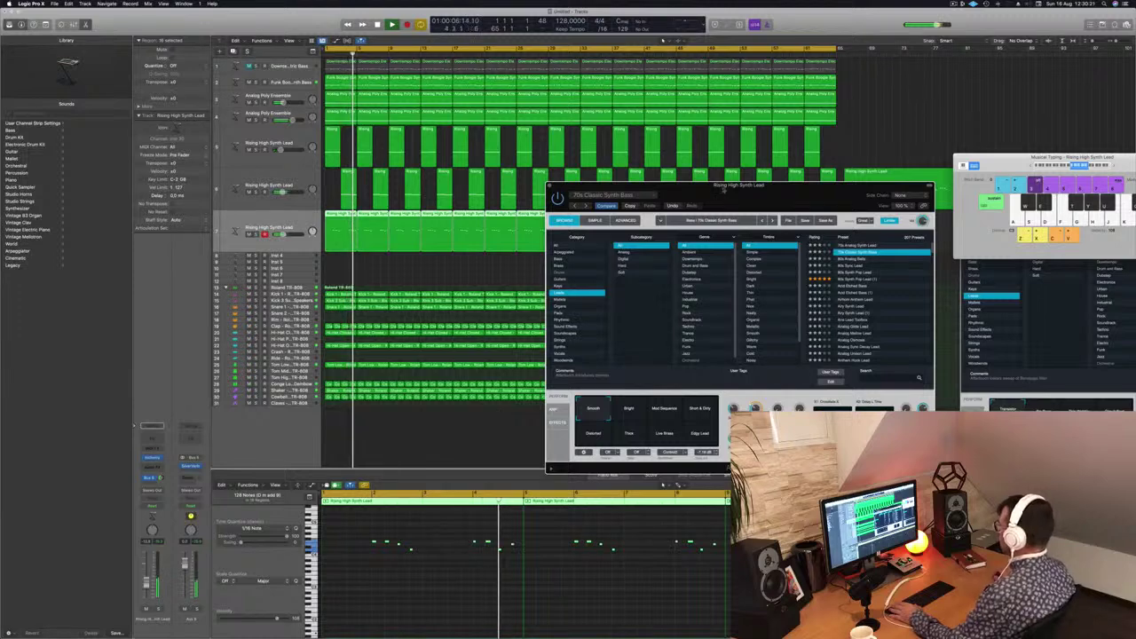
{"action": "left_click_drag", "start_coordinate": [724, 188], "coordinate": [810, 182]}
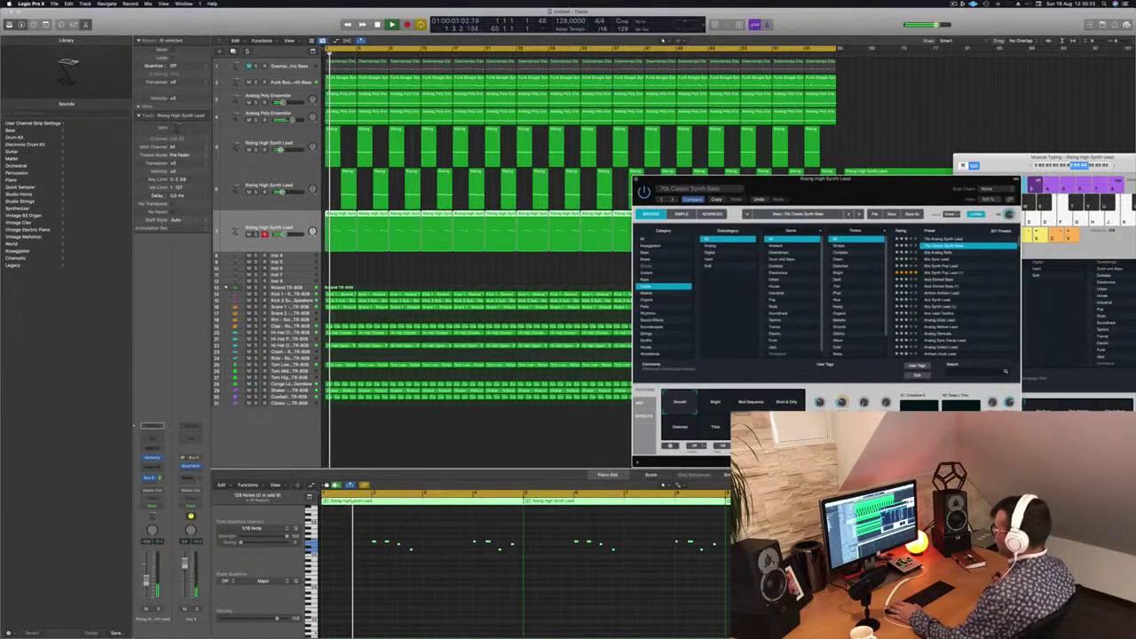
Select the second lead track and clear the third lead's Alchemy window and the Musical Typing keyboard from the screen
{"action": "left_click", "coordinate": [295, 185]}
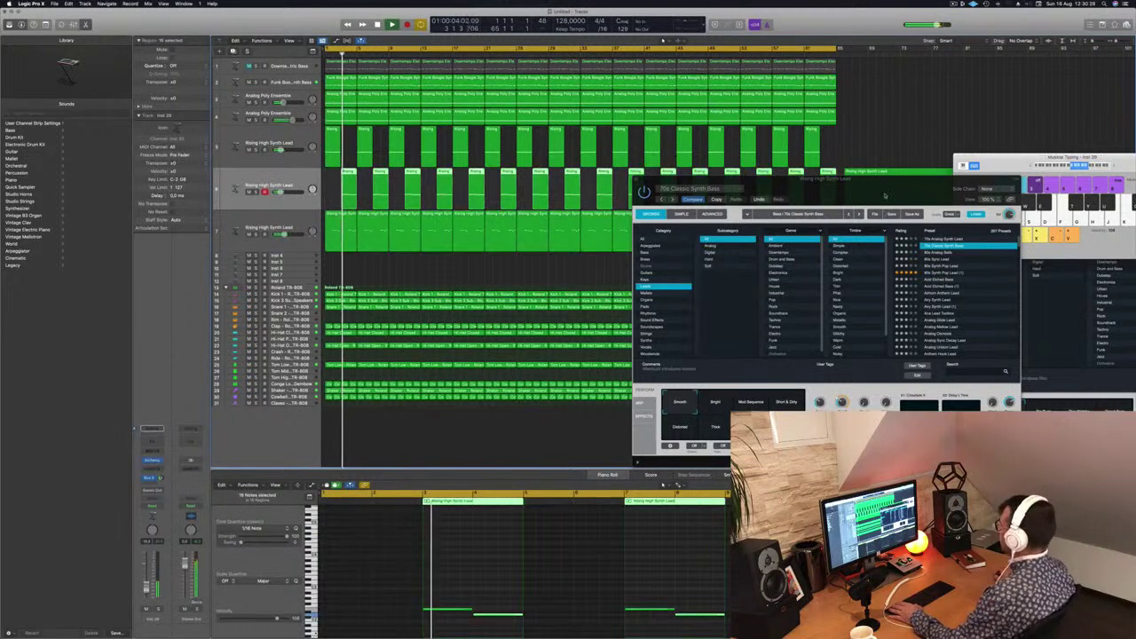
{"action": "left_click_drag", "start_coordinate": [885, 195], "coordinate": [620, 250]}
{"action": "left_click", "coordinate": [372, 233]}
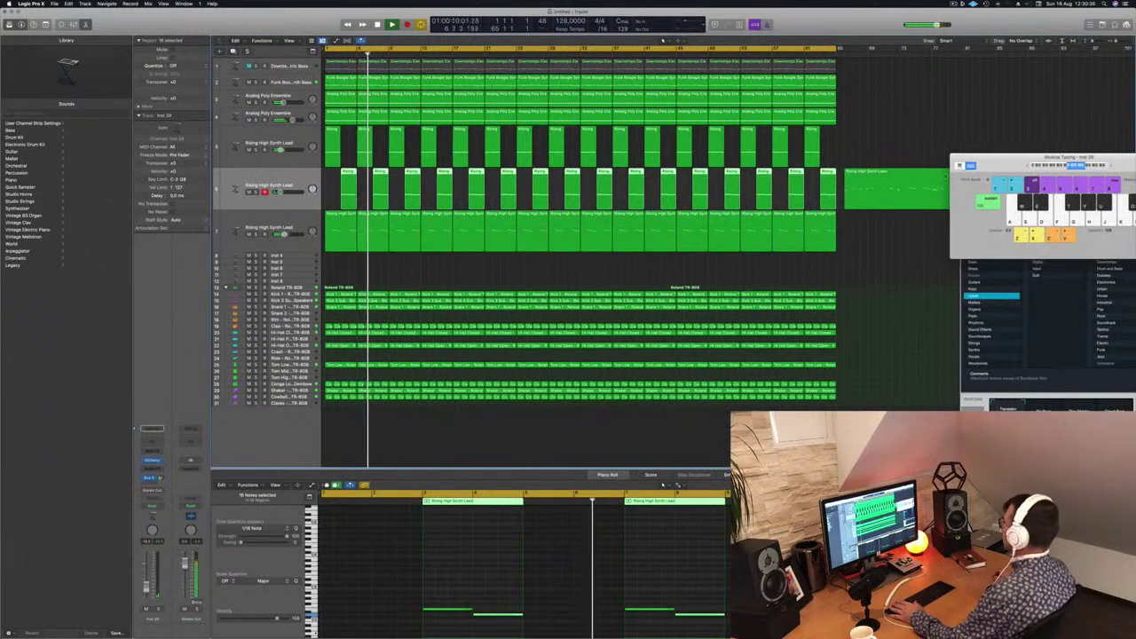
{"action": "left_click_drag", "start_coordinate": [1003, 158], "coordinate": [776, 192]}
{"action": "key", "text": "super+k"}
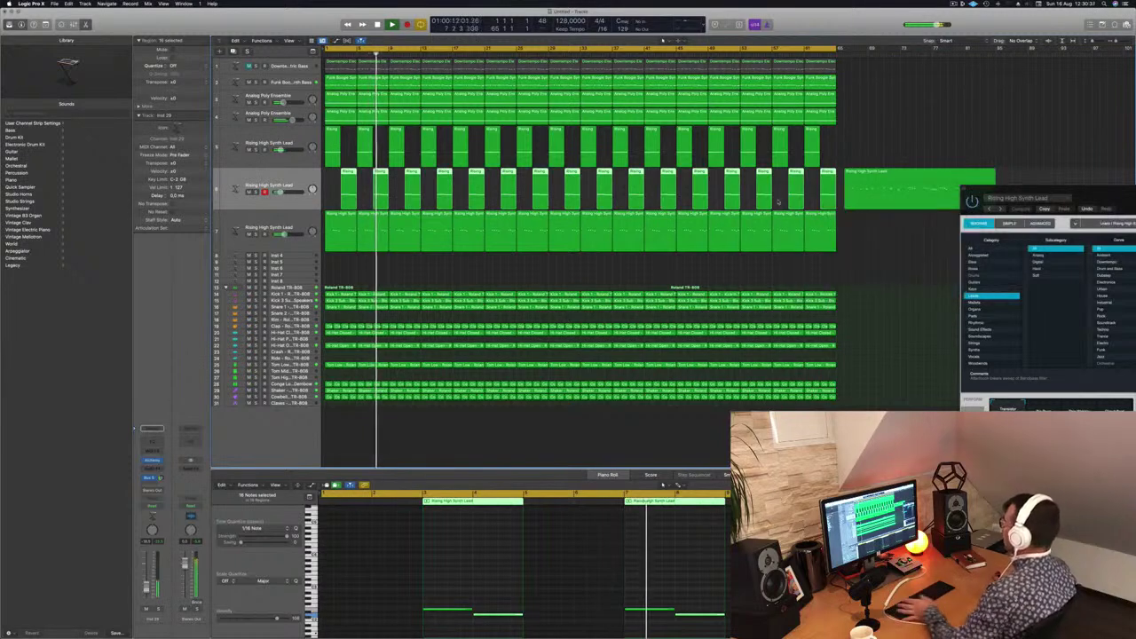
Move the leftover long take on the second lead track farther past bar 65 and replay the song from the start
{"action": "key", "text": "Return"}
{"action": "left_click", "coordinate": [906, 119]}
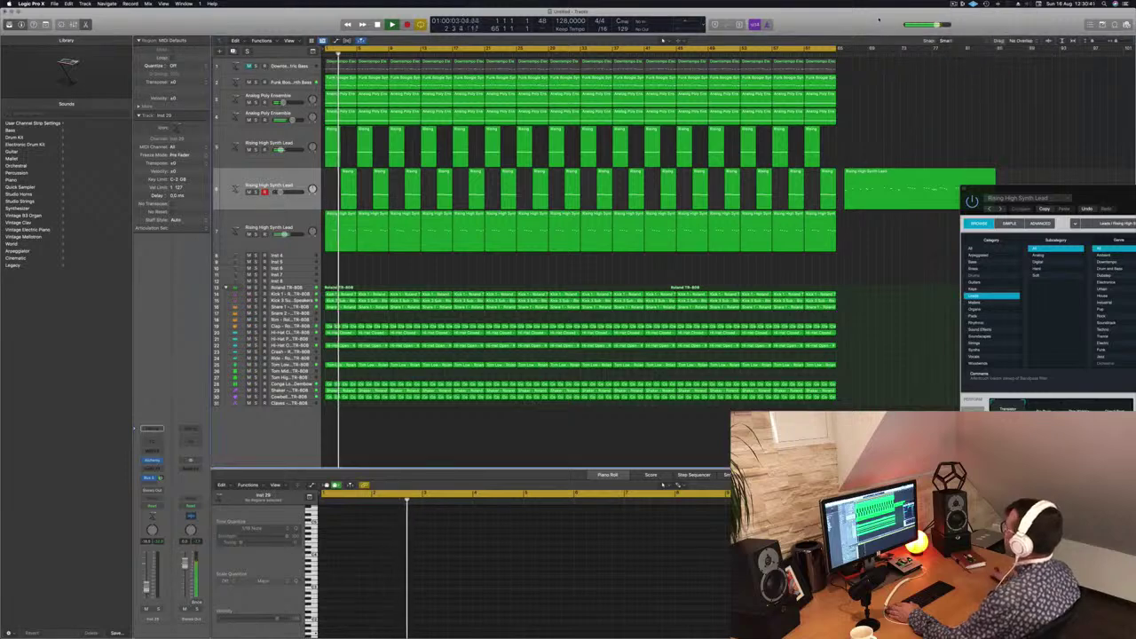
{"action": "left_click_drag", "start_coordinate": [850, 191], "coordinate": [943, 203]}
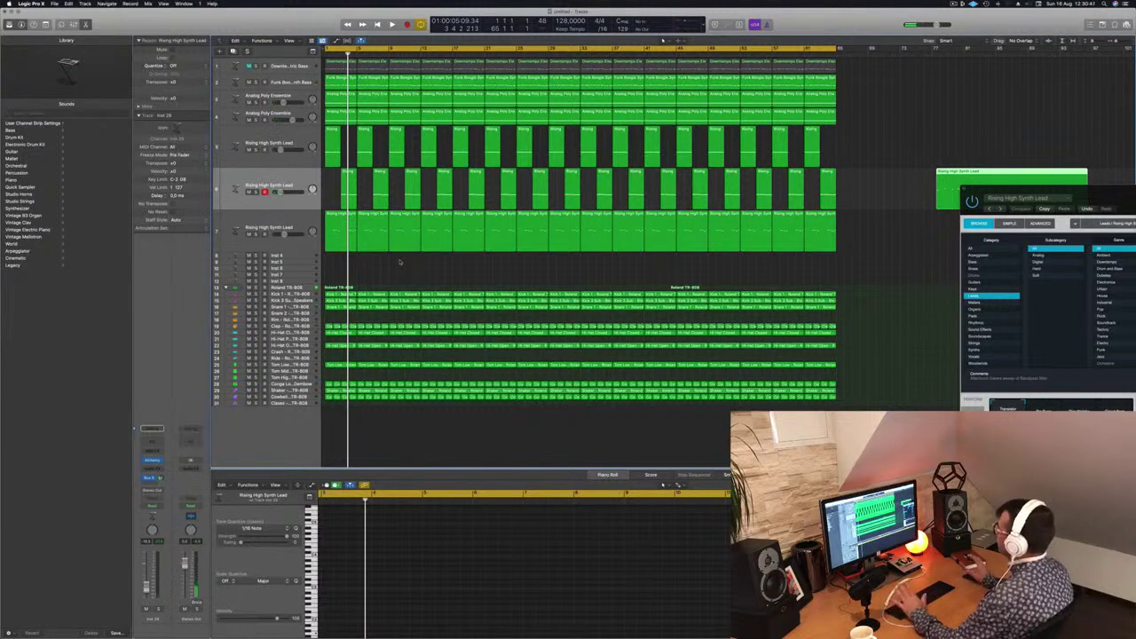
{"action": "left_click", "coordinate": [405, 273]}
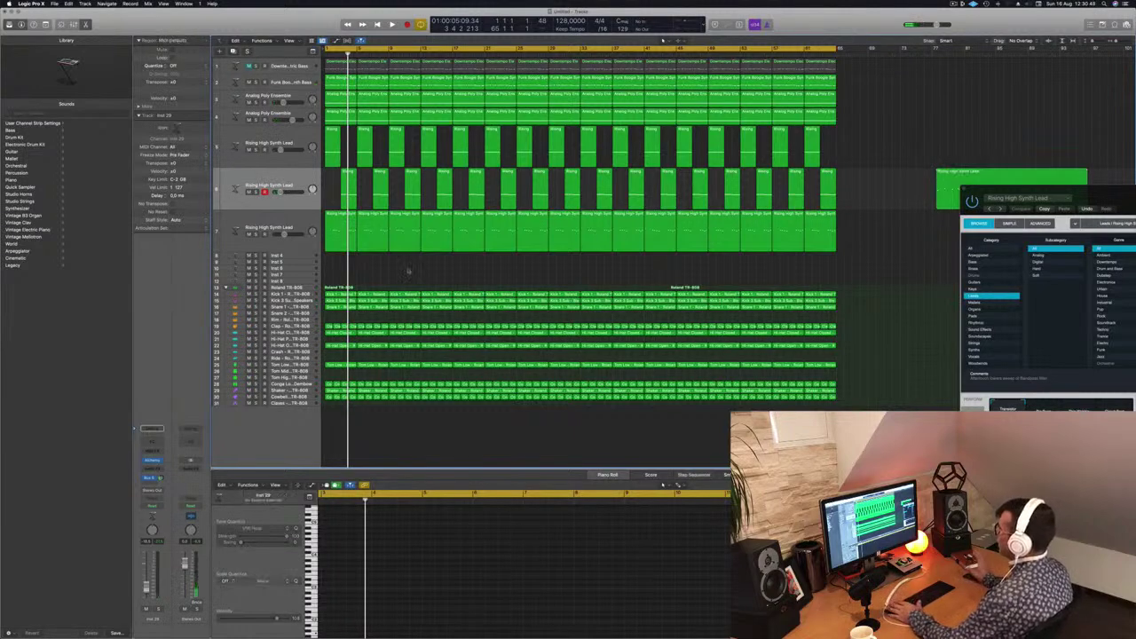
{"action": "key", "text": "Return"}
{"action": "key", "text": "space"}
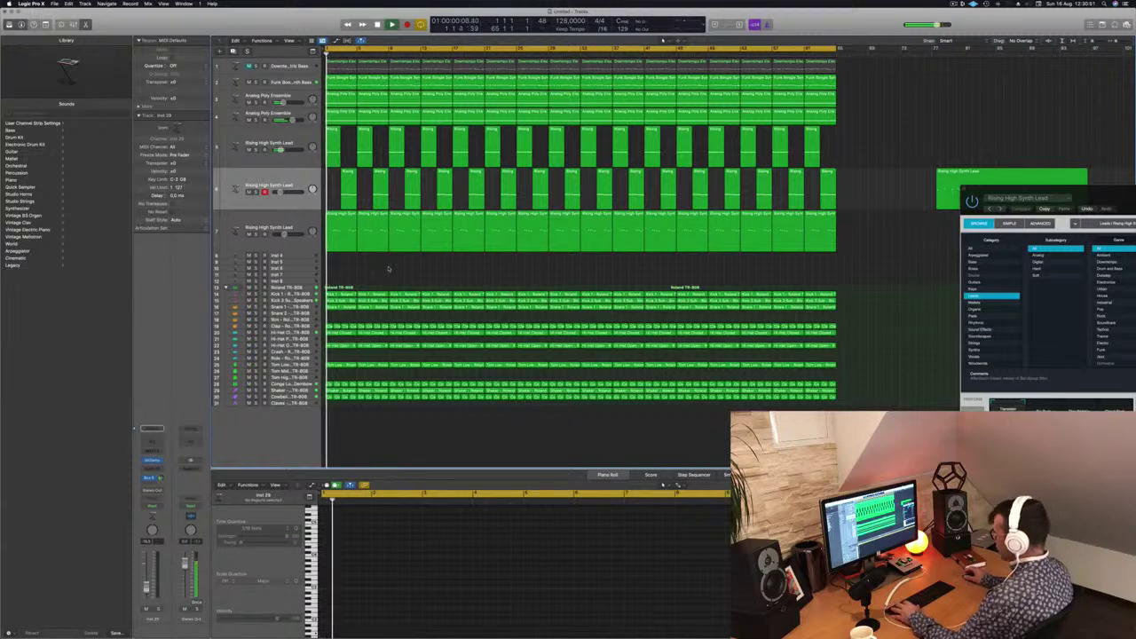
Open the Mixer and pull down the faders of all TR-808 drum channels and the synth channels from Funk Boogie to the third lead
{"action": "key", "text": "x"}
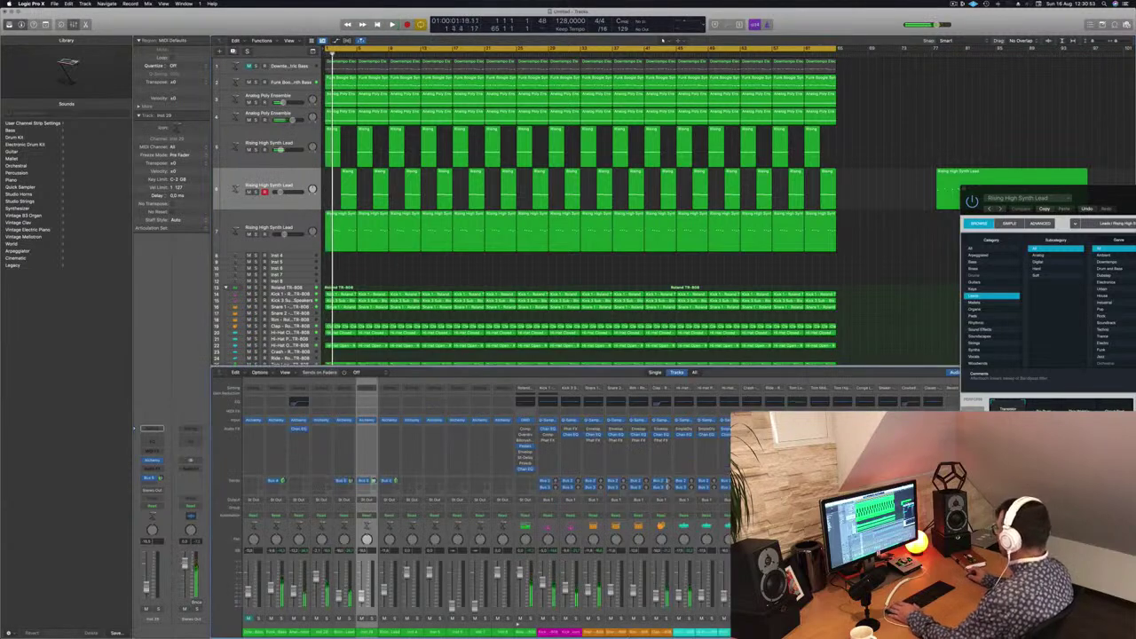
{"action": "key", "text": "Return"}
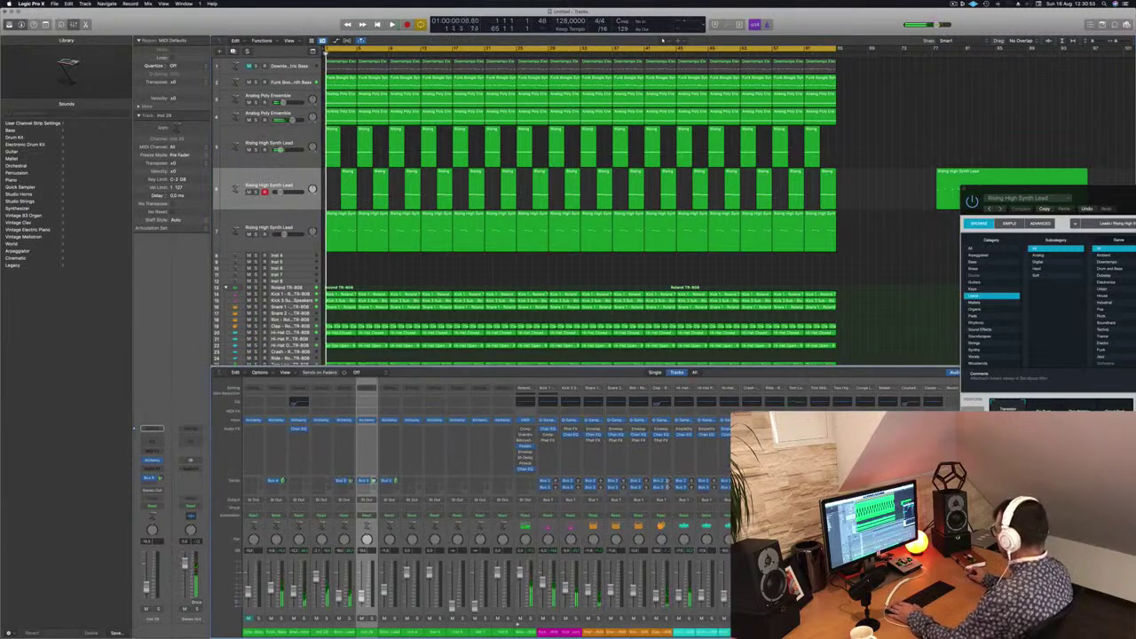
{"action": "left_click_drag", "start_coordinate": [933, 632], "coordinate": [547, 632]}
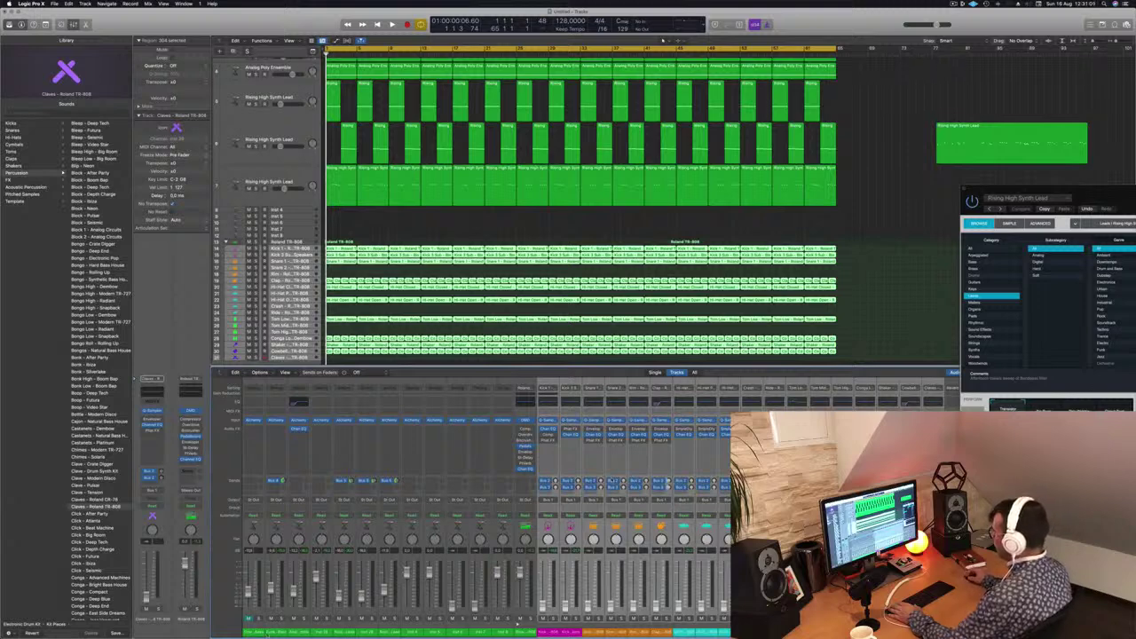
{"action": "left_click_drag", "start_coordinate": [271, 632], "coordinate": [383, 637]}
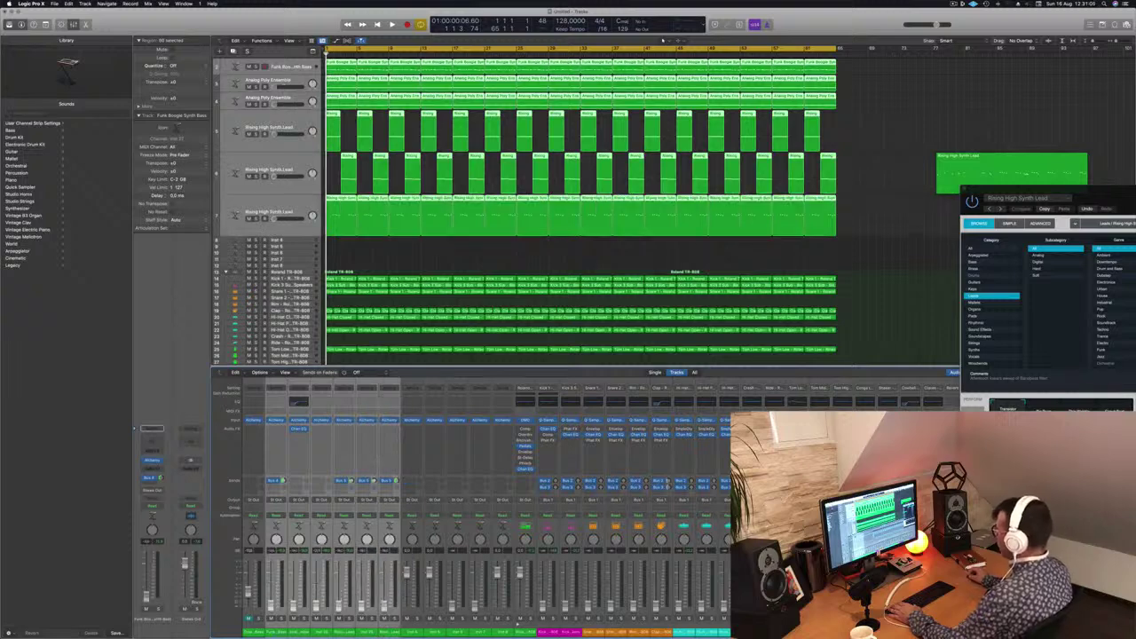
{"action": "left_click", "coordinate": [850, 251]}
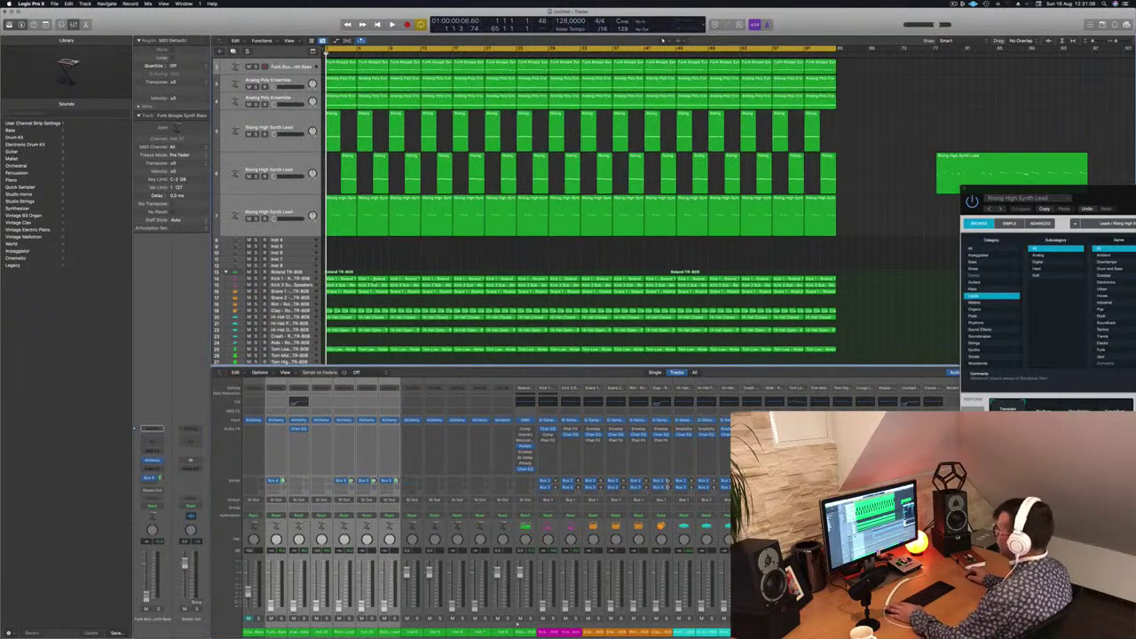
Bring up the Kick 1 and Kick 3 Sub faders during playback and open the Channel EQ of Kick 3 Sub
{"action": "left_click", "coordinate": [284, 278]}
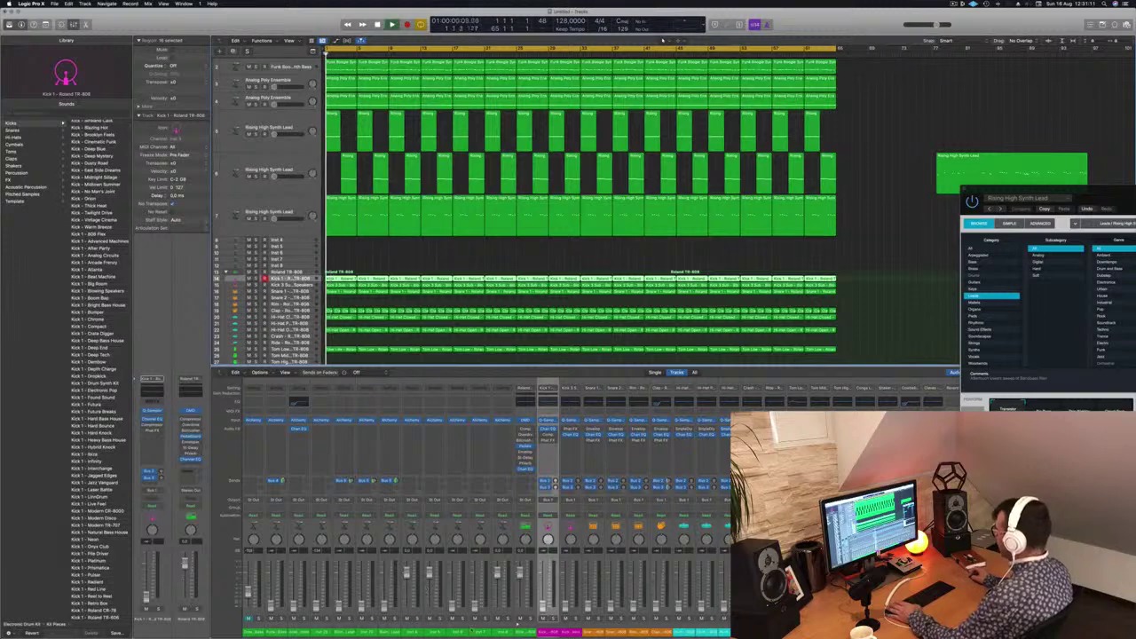
{"action": "key", "text": "space"}
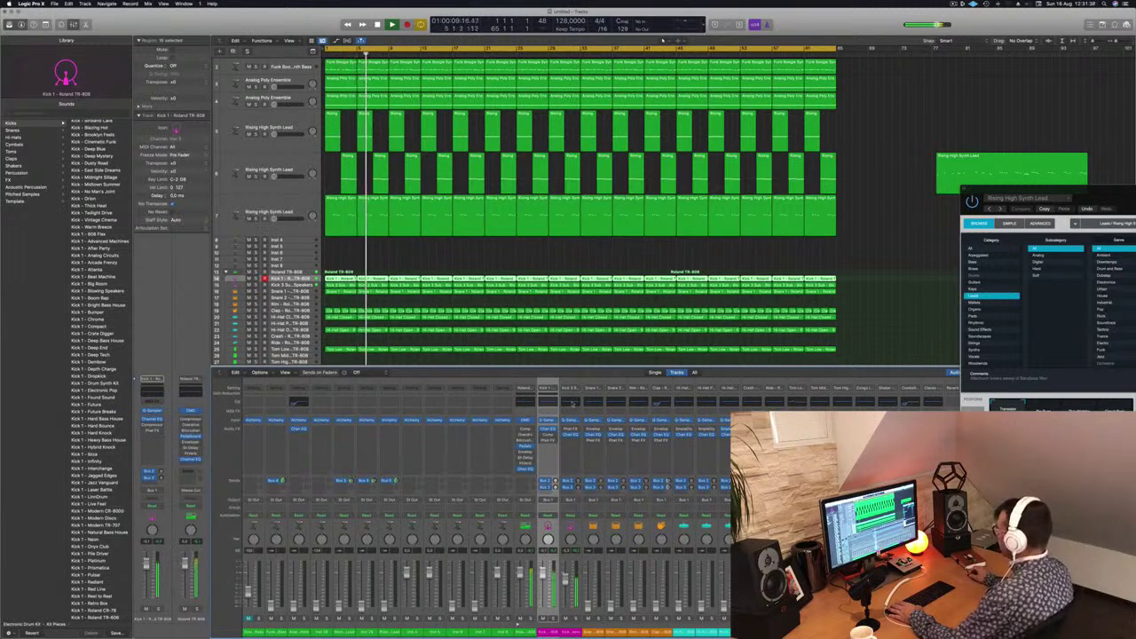
{"action": "left_click", "coordinate": [572, 401]}
{"action": "left_click_drag", "start_coordinate": [529, 96], "coordinate": [801, 98]}
{"action": "scroll", "coordinate": [662, 41], "scroll_direction": "down", "scroll_amount": 1}
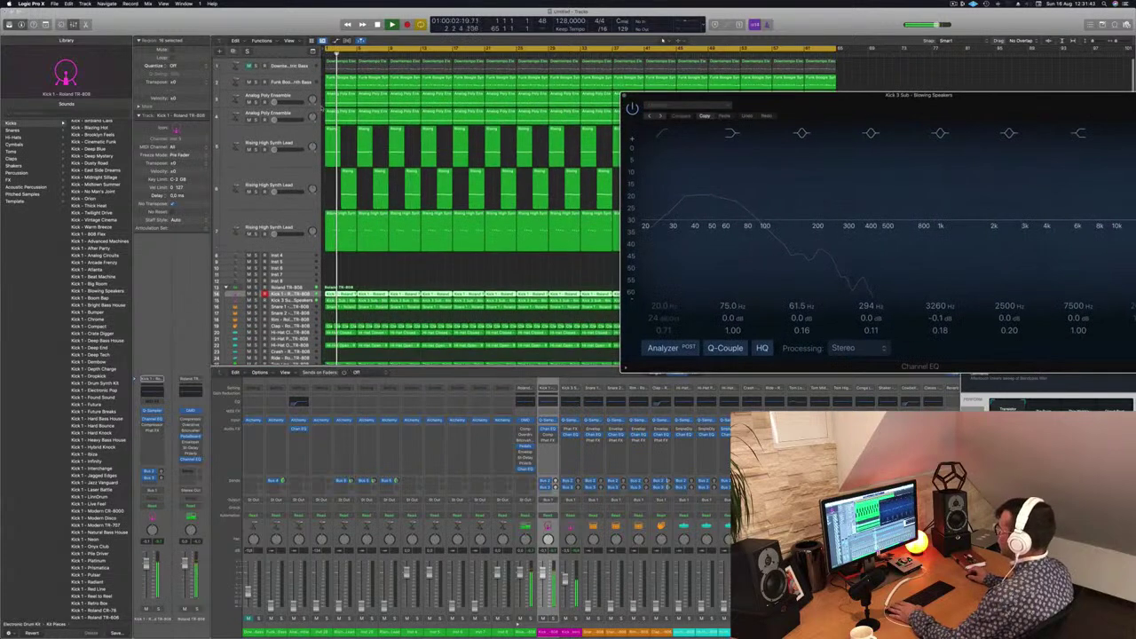
Select the Kick 3 Sub track, show the toolbar and enlarge the track with track zoom
{"action": "key", "text": "Down"}
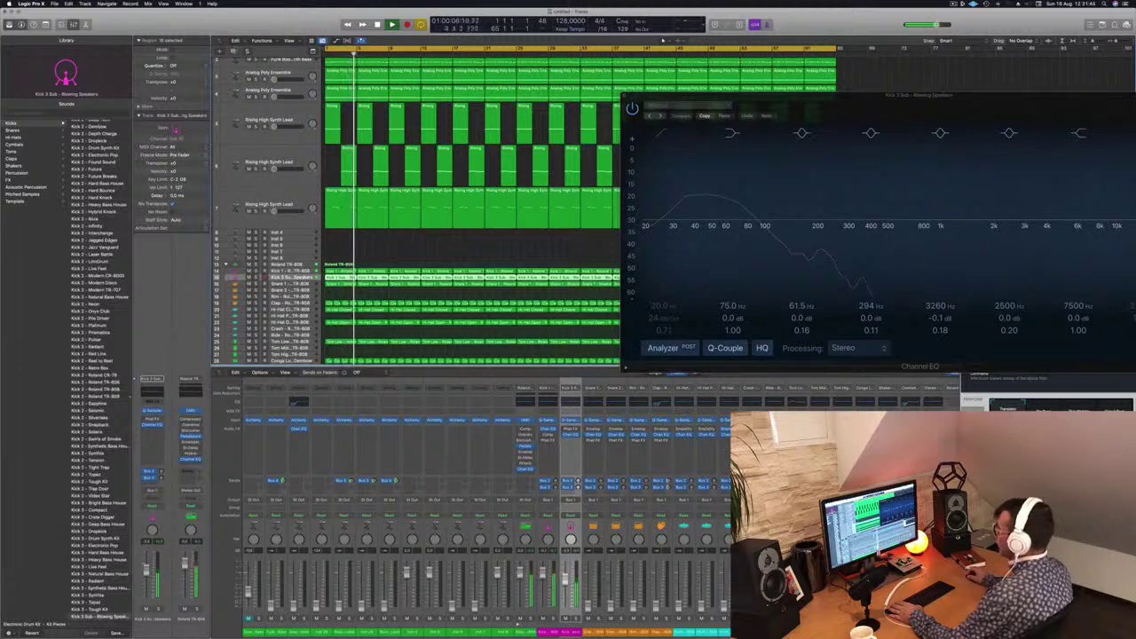
{"action": "key", "text": "ctrl+alt+super+t"}
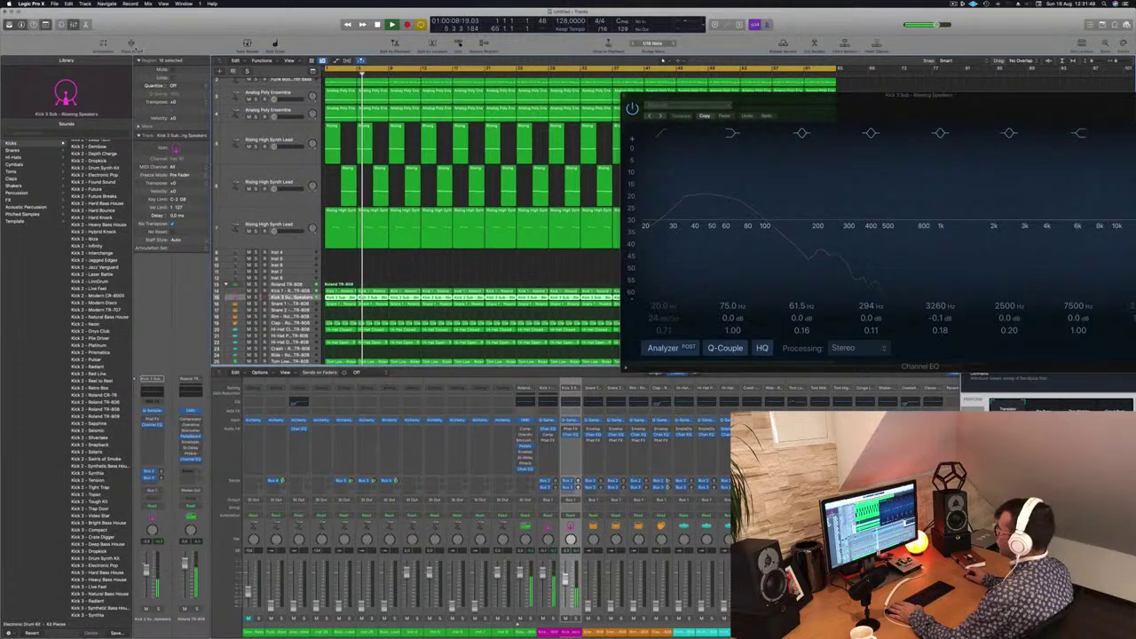
{"action": "key", "text": "ctrl+z"}
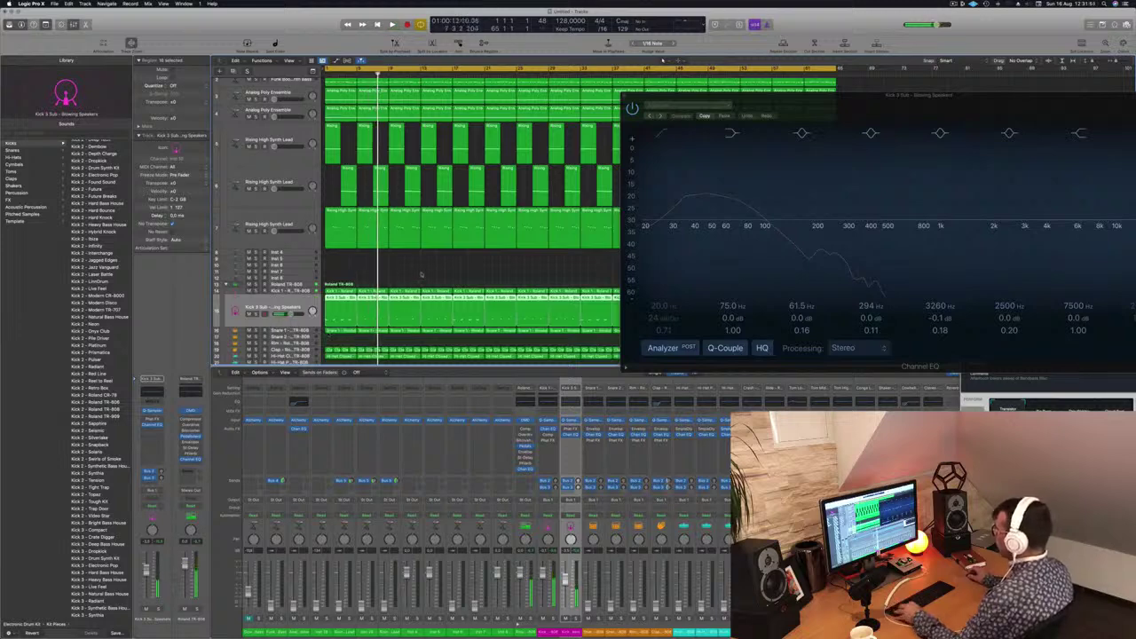
Delete every region after the first two on the Kick 3 Sub track, keeping the EQ window out of the way
{"action": "key", "text": "super+Left"}
{"action": "left_click_drag", "start_coordinate": [826, 96], "coordinate": [1079, 106]}
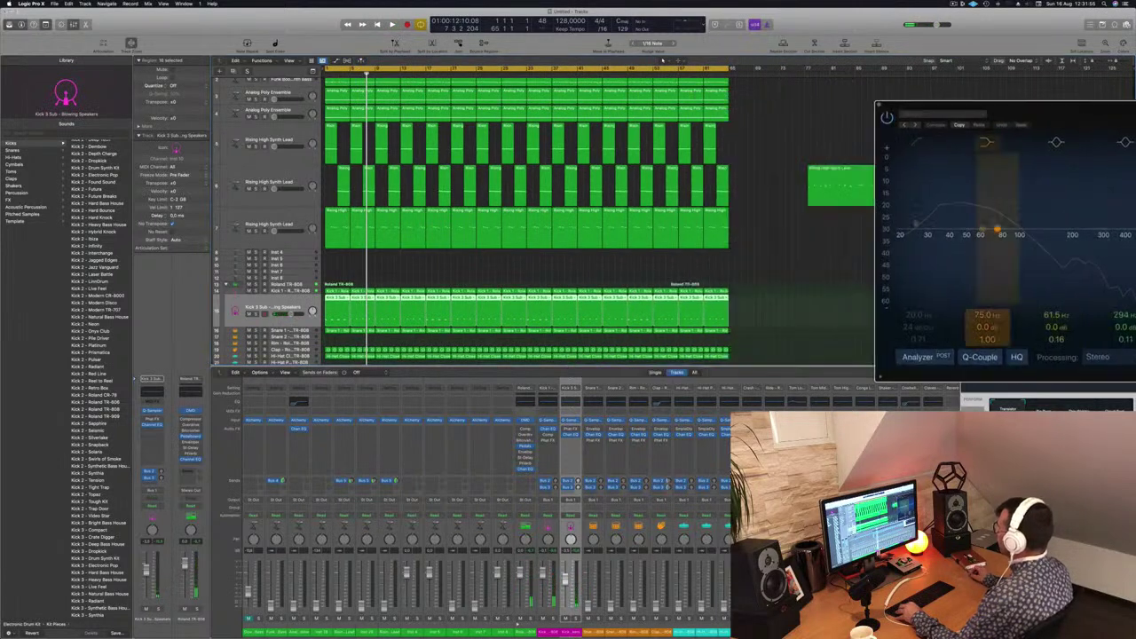
{"action": "left_click_drag", "start_coordinate": [749, 300], "coordinate": [361, 299]}
{"action": "key", "text": "Delete"}
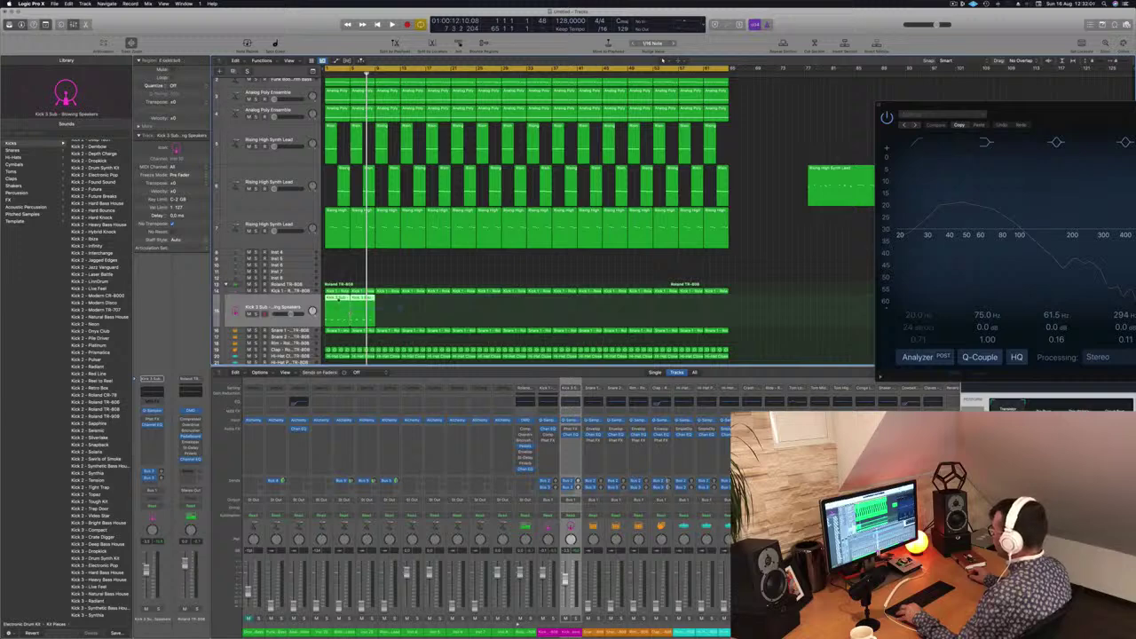
Copy the two remaining Kick 3 Sub regions along their track up to bar 65 and play from the start
{"action": "key", "text": "super+r"}
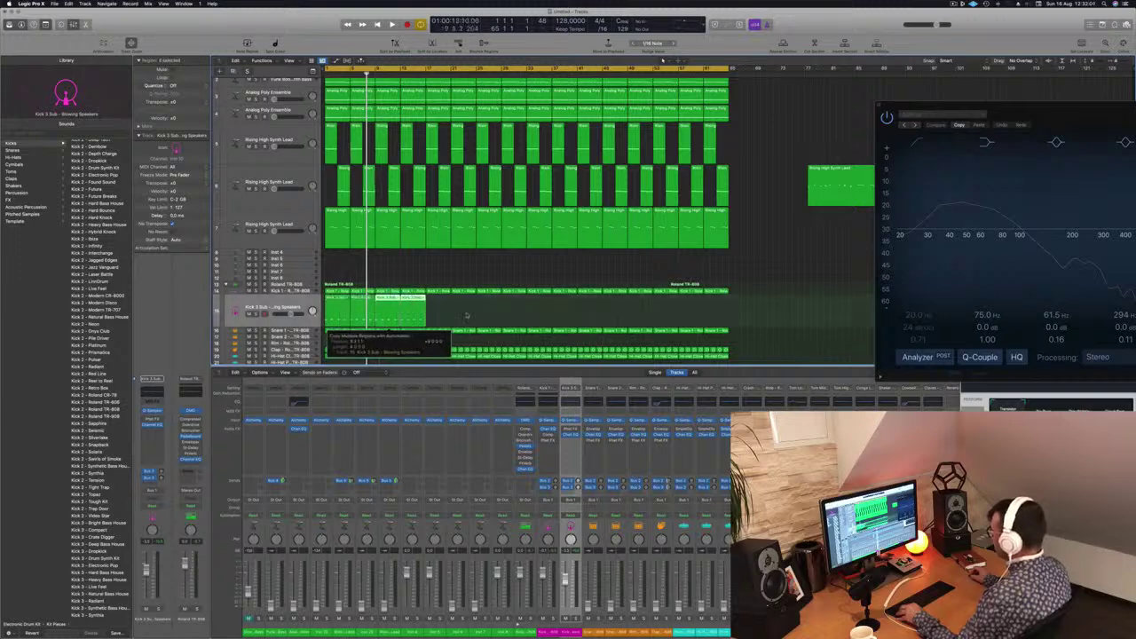
{"action": "left_click_drag", "start_coordinate": [335, 300], "coordinate": [642, 308]}
{"action": "key", "text": "Return"}
{"action": "key", "text": "space"}
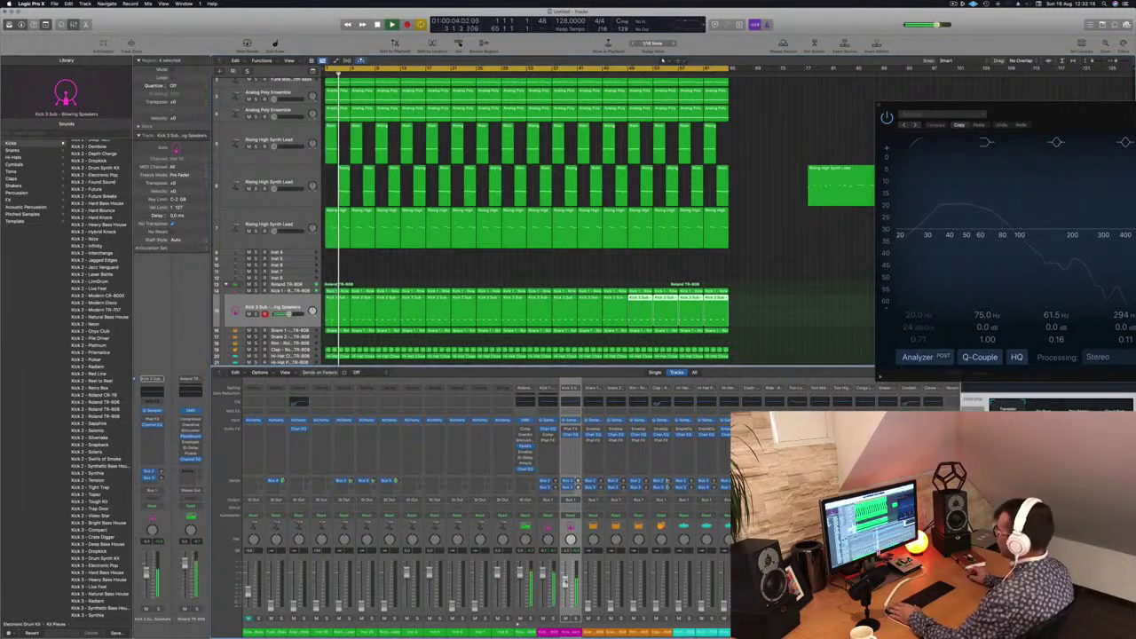
Select the Snare 1 track and bring up its fader while playing the song from the start
{"action": "key", "text": "space"}
{"action": "key", "text": "Down"}
{"action": "scroll", "coordinate": [671, 60], "scroll_direction": "down", "scroll_amount": 5}
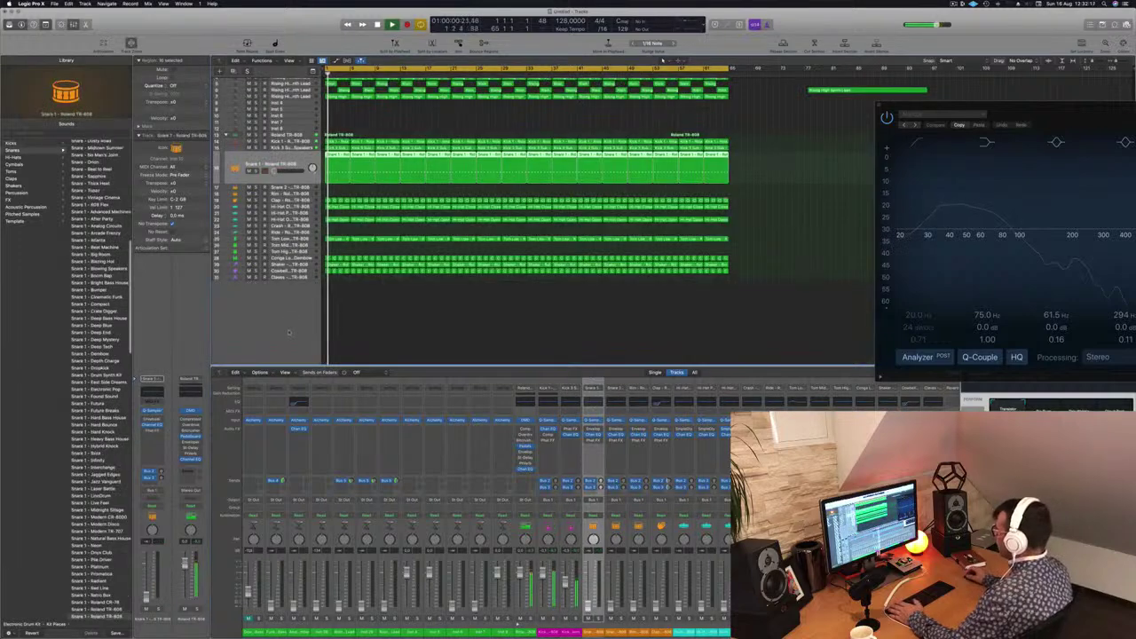
{"action": "key", "text": "Return"}
{"action": "key", "text": "space"}
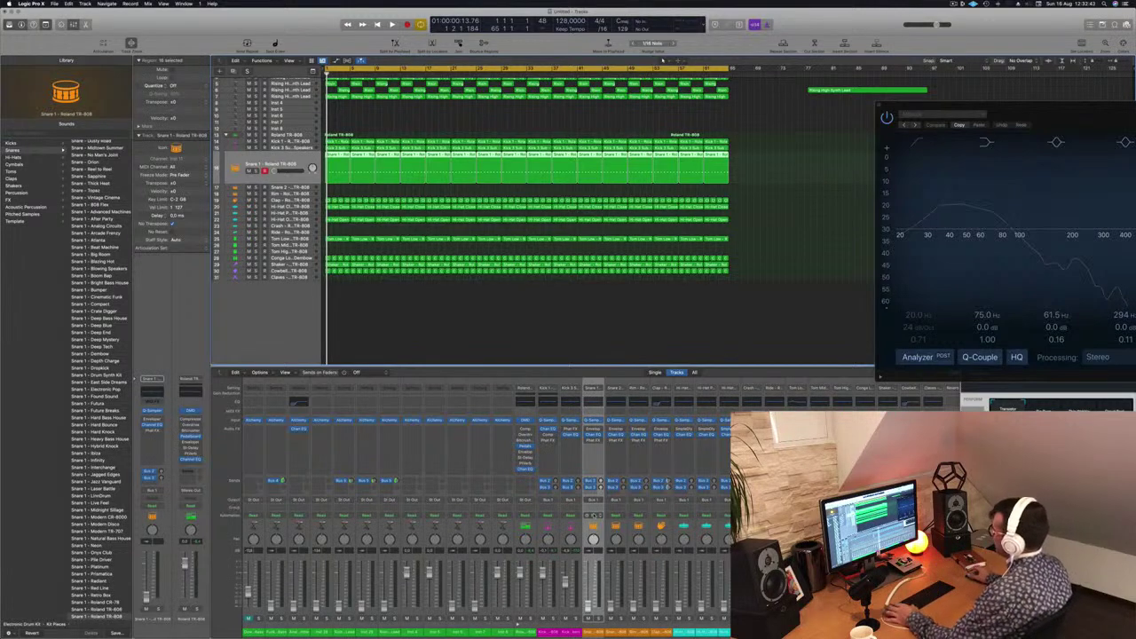
{"action": "key", "text": "space"}
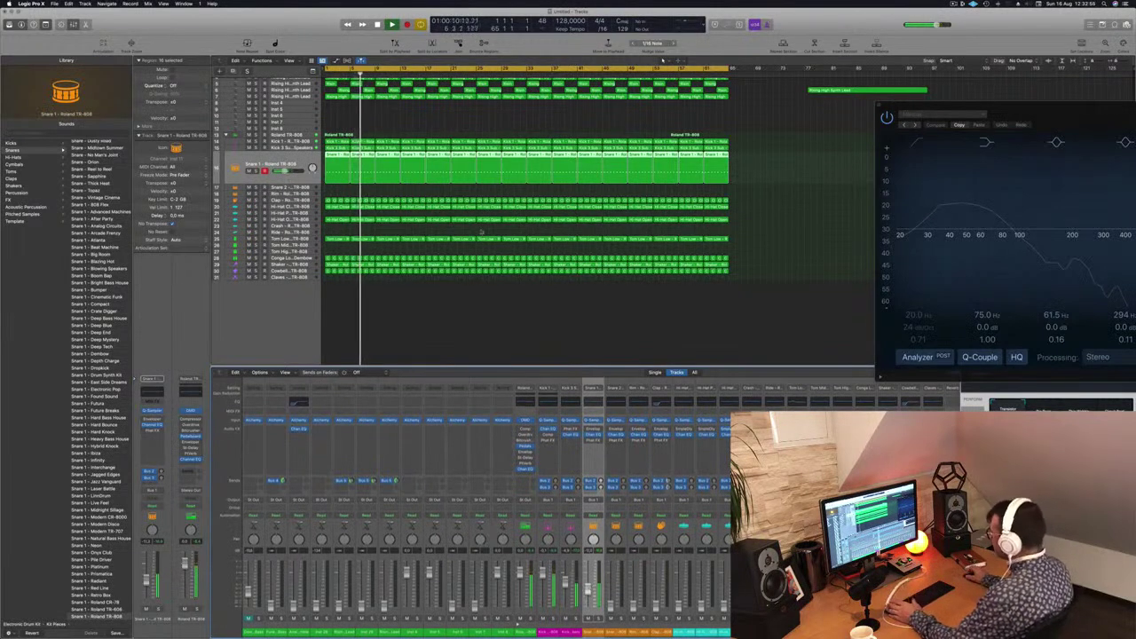
{"action": "scroll", "coordinate": [399, 178], "scroll_direction": "up", "scroll_amount": 2}
{"action": "key", "text": "space"}
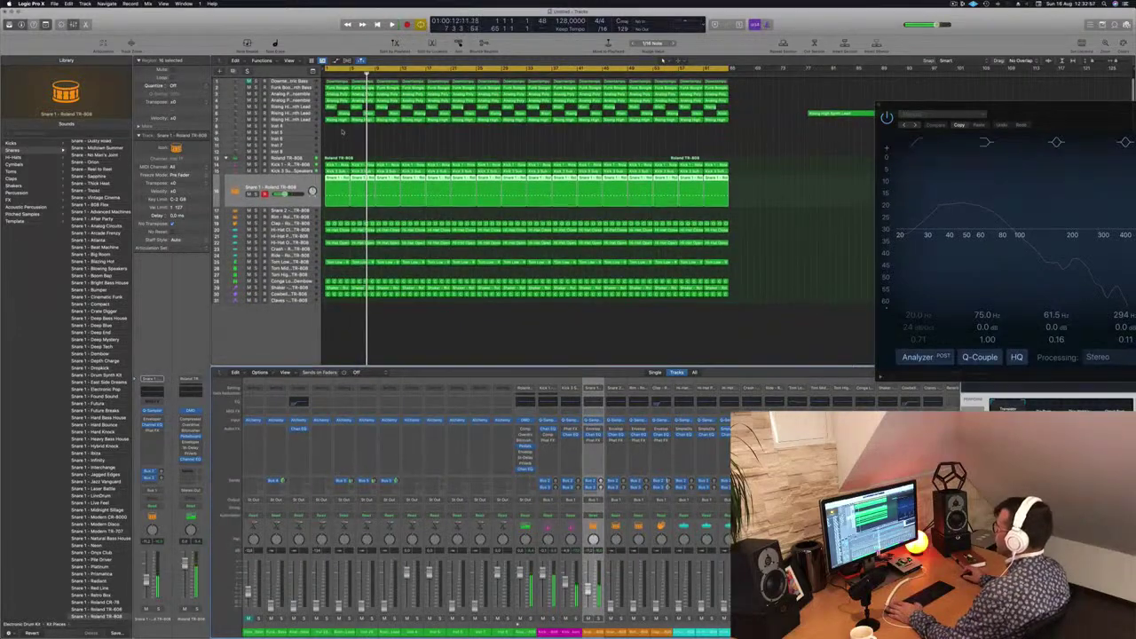
Select the Funk Boogie Synth Bass track, bring up its level and open a Channel EQ on it
{"action": "left_click", "coordinate": [275, 95]}
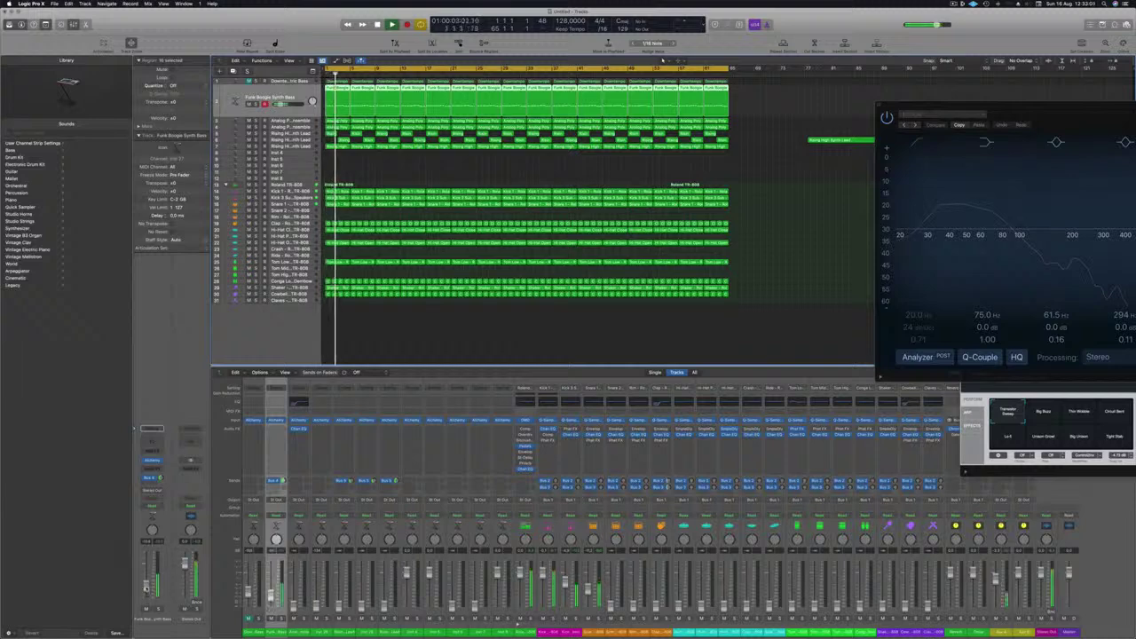
{"action": "left_click", "coordinate": [152, 444]}
{"action": "key", "text": "Return"}
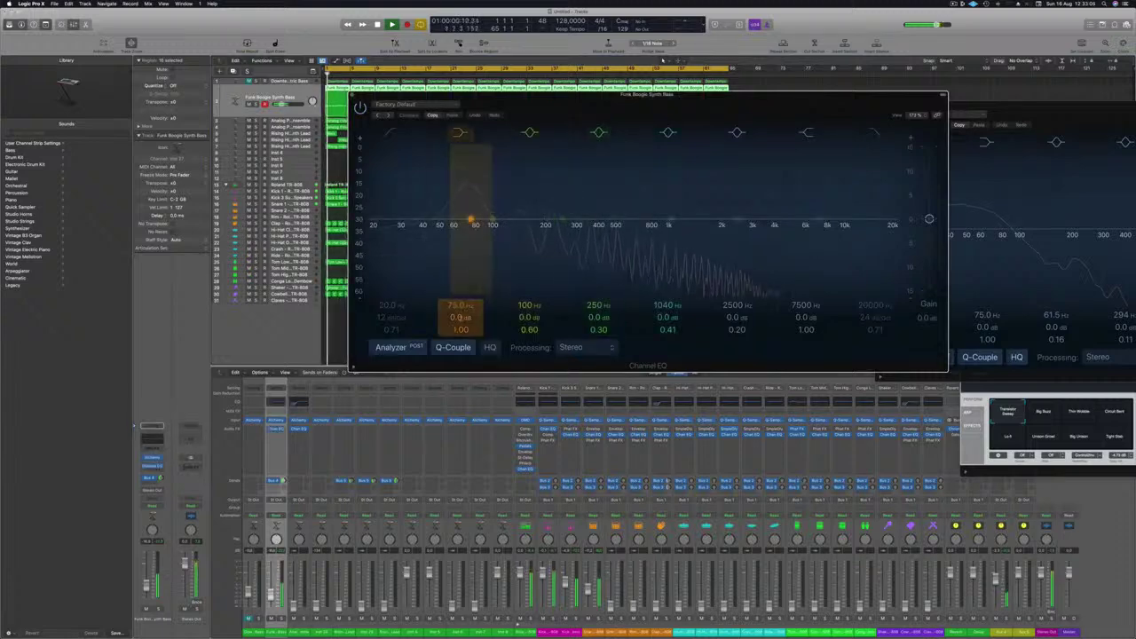
Set the synth bass EQ's low shelf to +5.1 dB at 85.5 Hz, compare with the EQ bypassed and close it
{"action": "left_click_drag", "start_coordinate": [459, 318], "coordinate": [459, 302]}
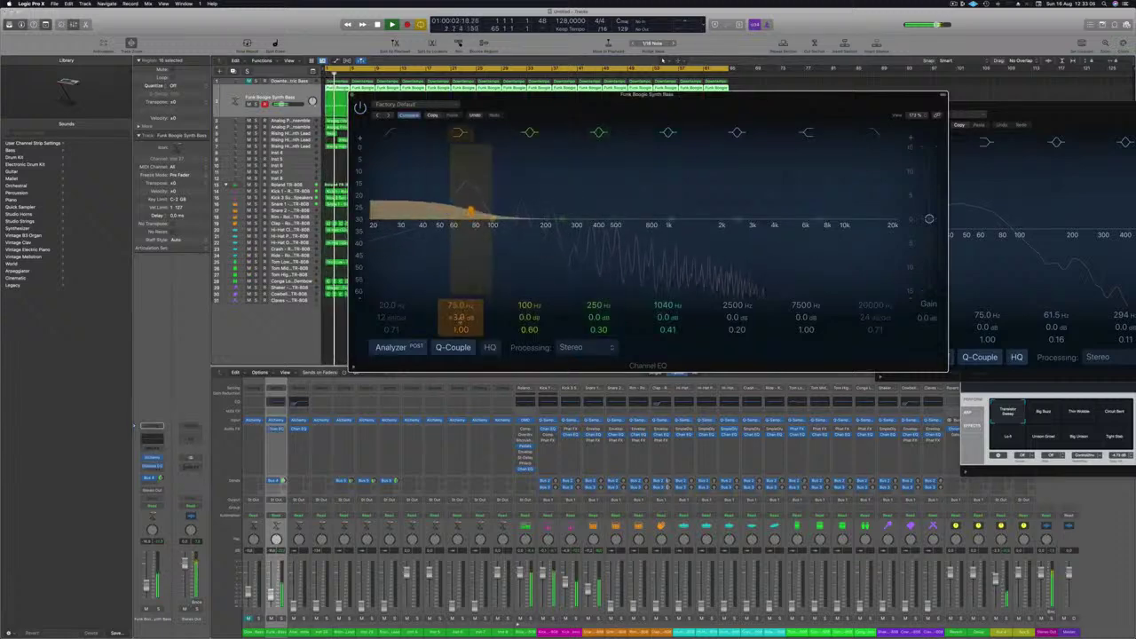
{"action": "mouse_move", "coordinate": [470, 212]}
{"action": "left_mouse_down"}
{"action": "mouse_move", "coordinate": [487, 210]}
{"action": "mouse_move", "coordinate": [482, 199]}
{"action": "left_mouse_up"}
{"action": "left_click", "coordinate": [359, 107]}
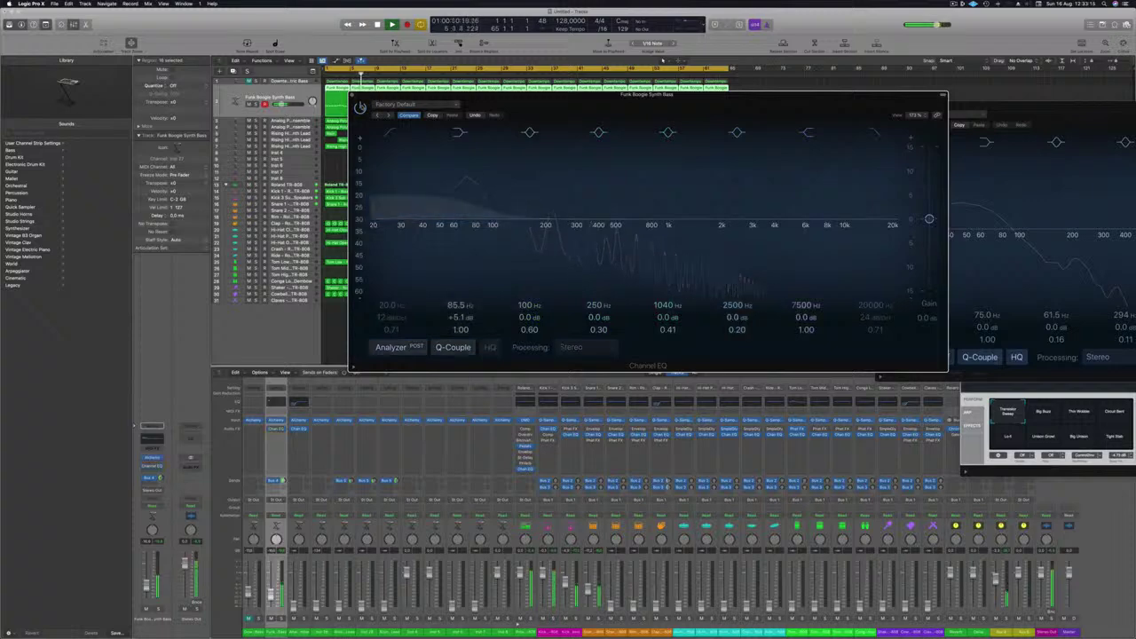
{"action": "left_click", "coordinate": [360, 107]}
{"action": "key", "text": "super+w"}
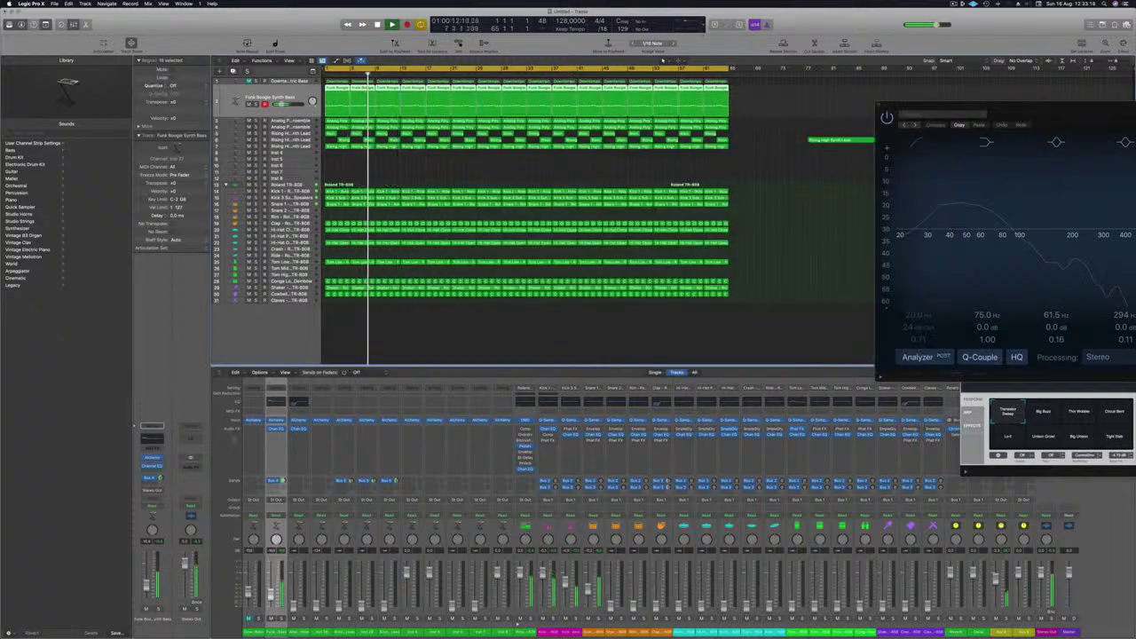
Insert a stereo Compressor on Funk Boogie Synth Bass, adjust it during playback, close its window and deselect the regions
{"action": "key", "text": "Return"}
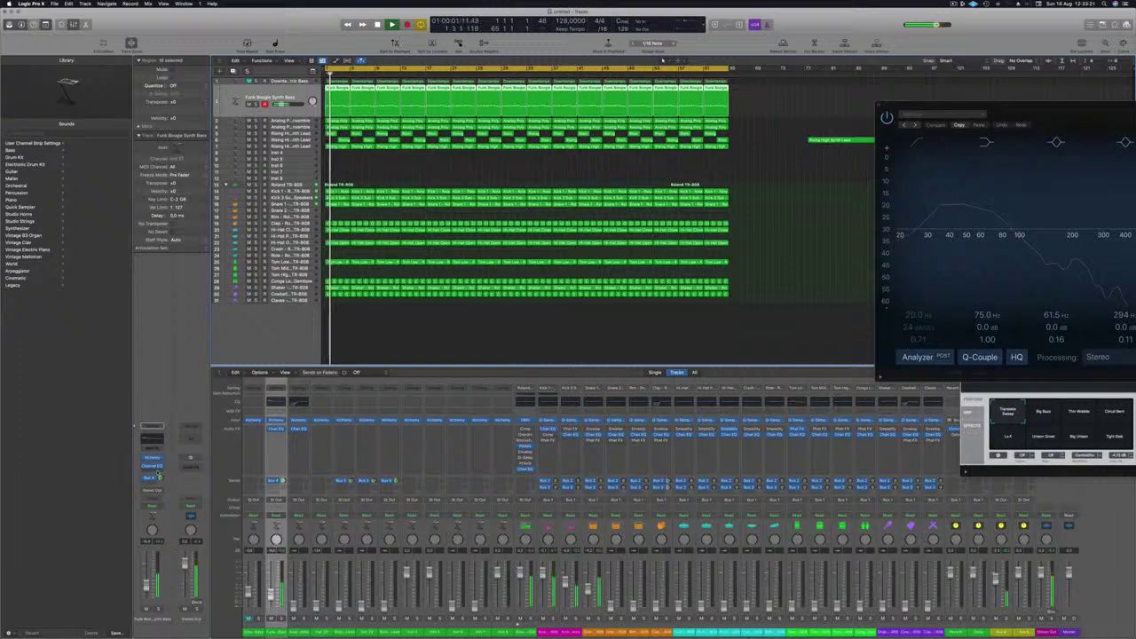
{"action": "left_click", "coordinate": [152, 470]}
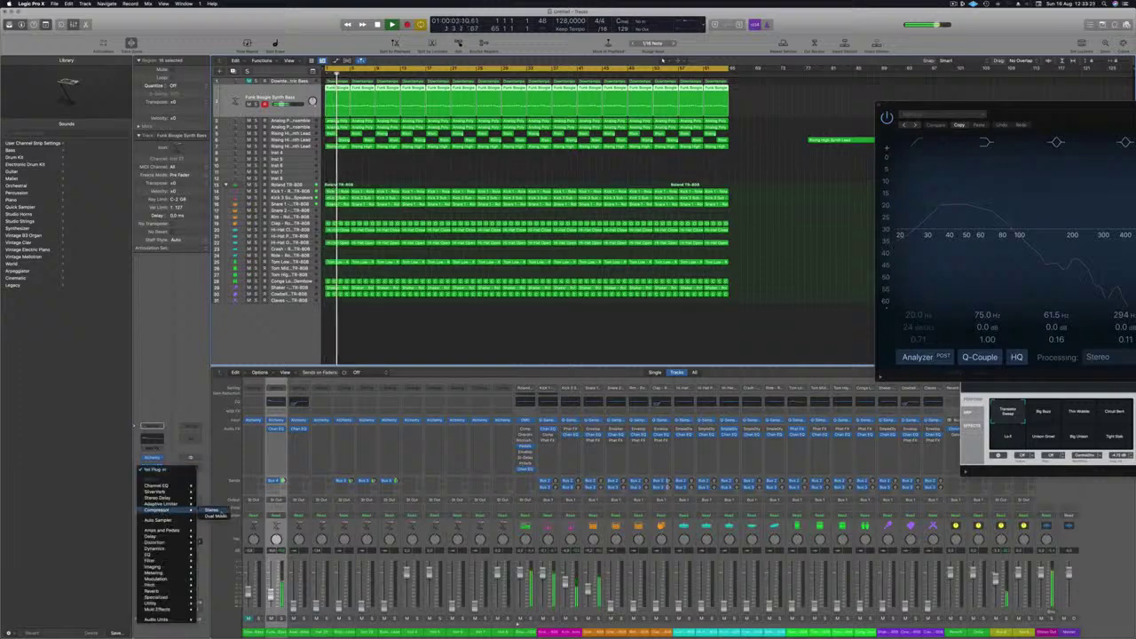
{"action": "left_click", "coordinate": [212, 510]}
{"action": "left_click_drag", "start_coordinate": [501, 98], "coordinate": [476, 107]}
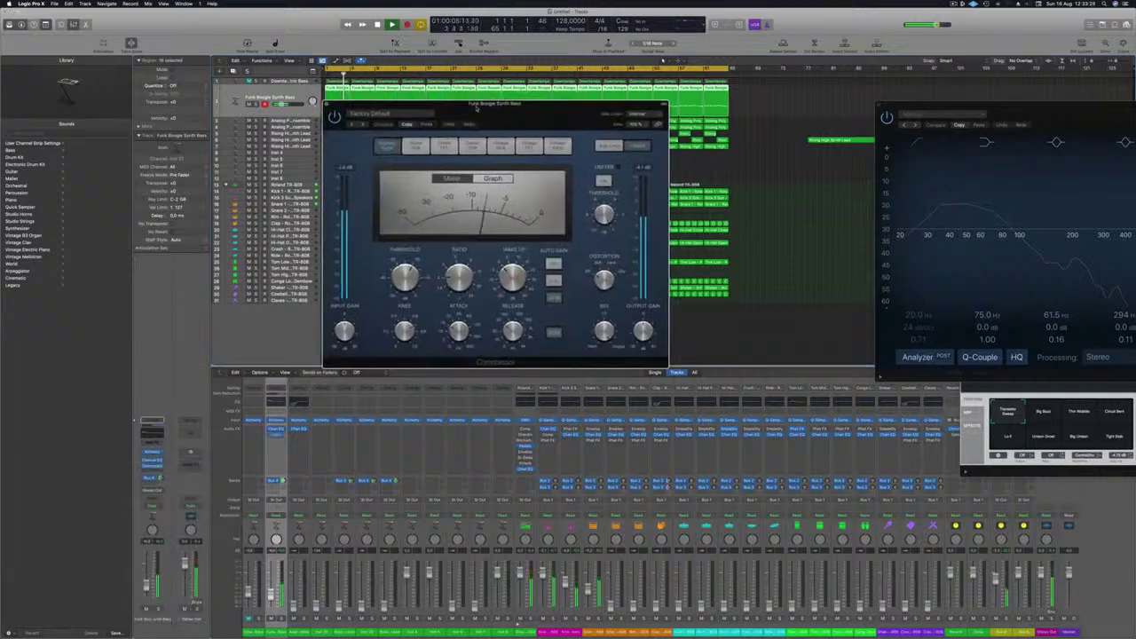
{"action": "mouse_move", "coordinate": [459, 277]}
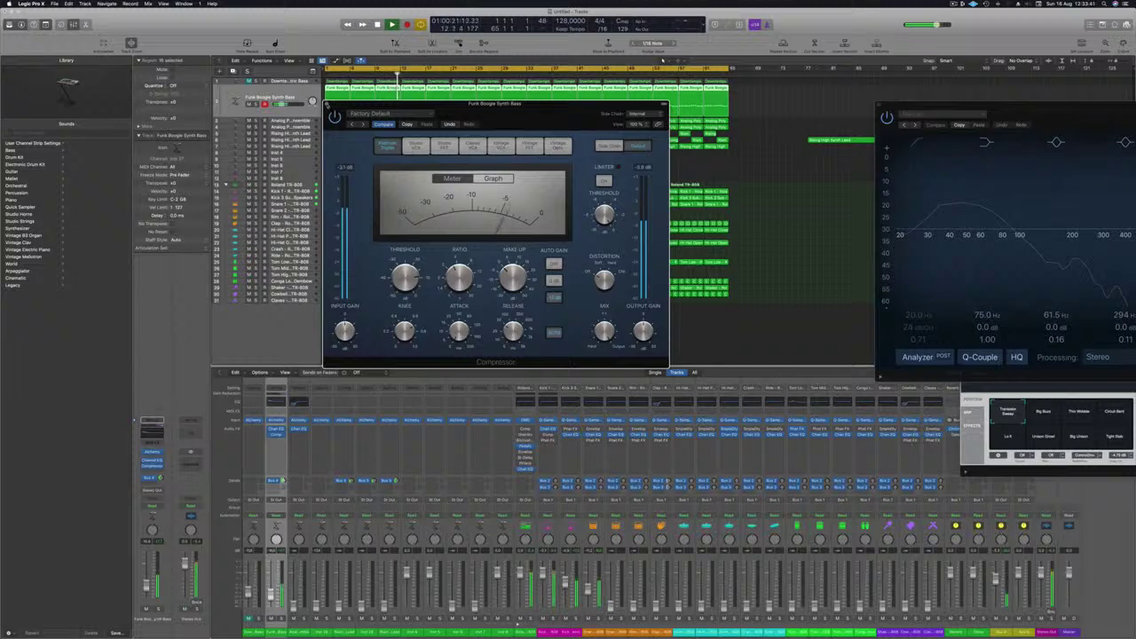
{"action": "key", "text": "v"}
{"action": "key", "text": "Return"}
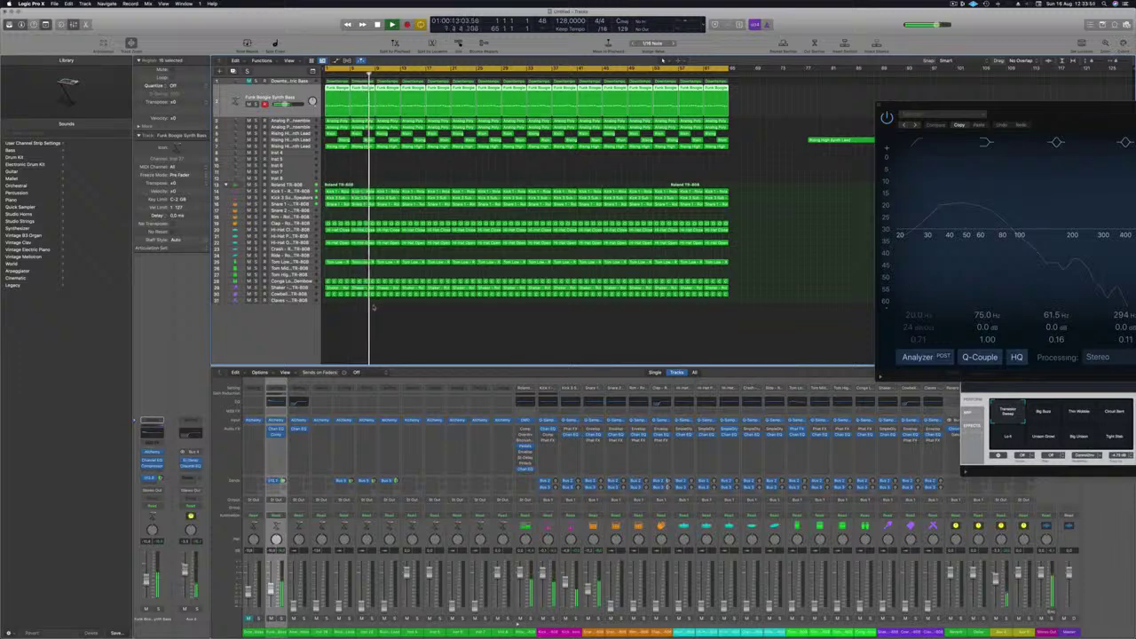
{"action": "left_click", "coordinate": [351, 165]}
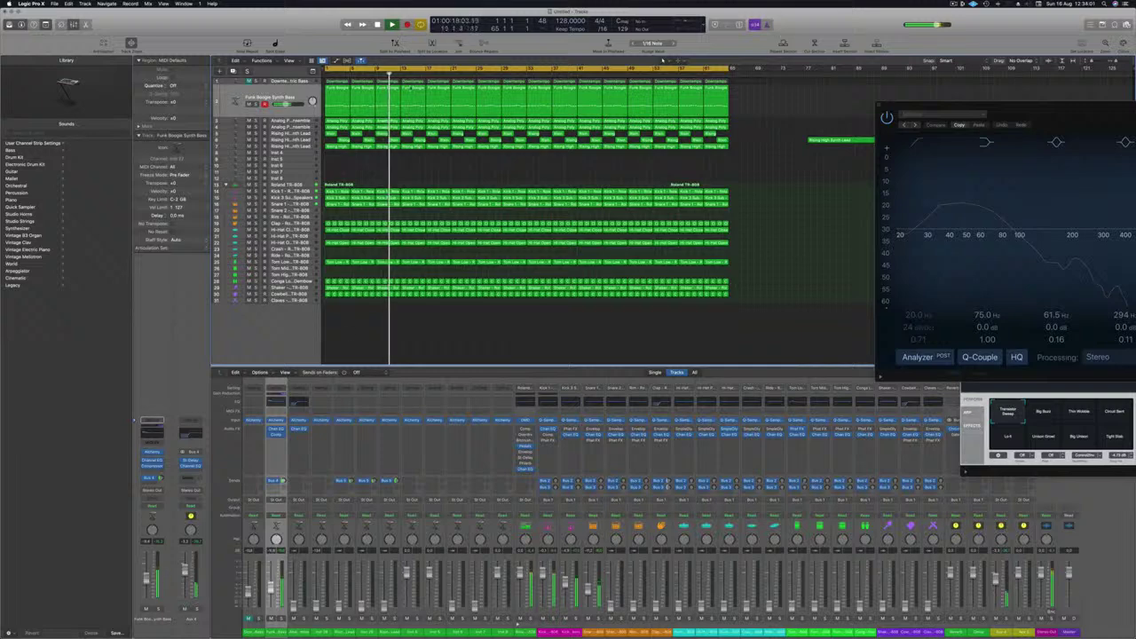
Move the first Analog Poly Ensemble track below the second, and bring up the level of the one now on top
{"action": "left_click", "coordinate": [293, 119]}
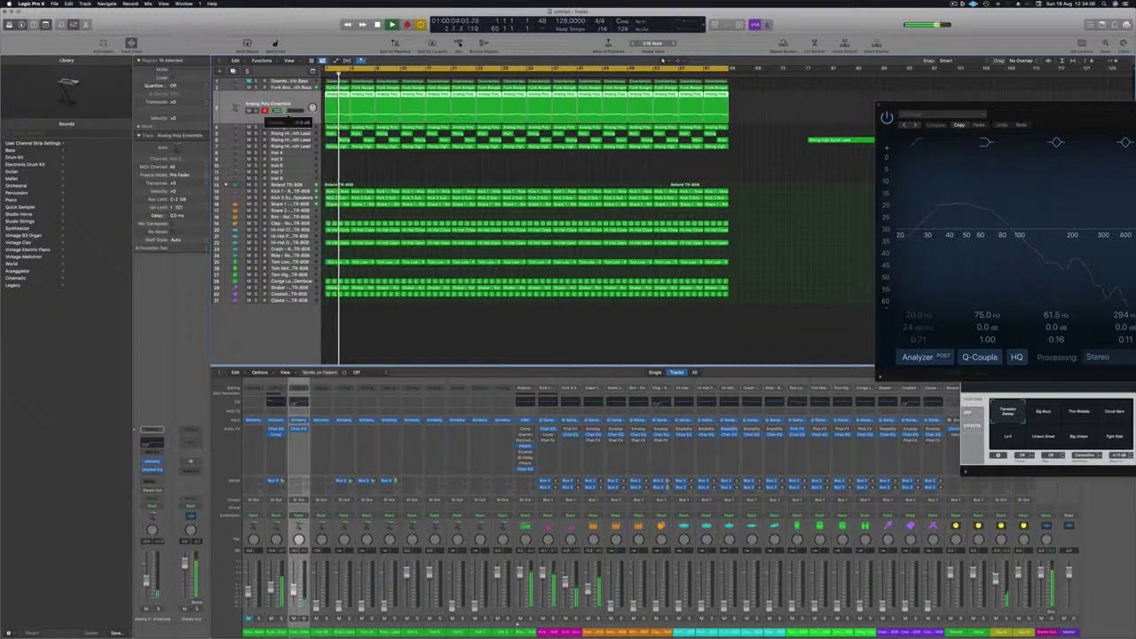
{"action": "left_click_drag", "start_coordinate": [275, 101], "coordinate": [287, 112]}
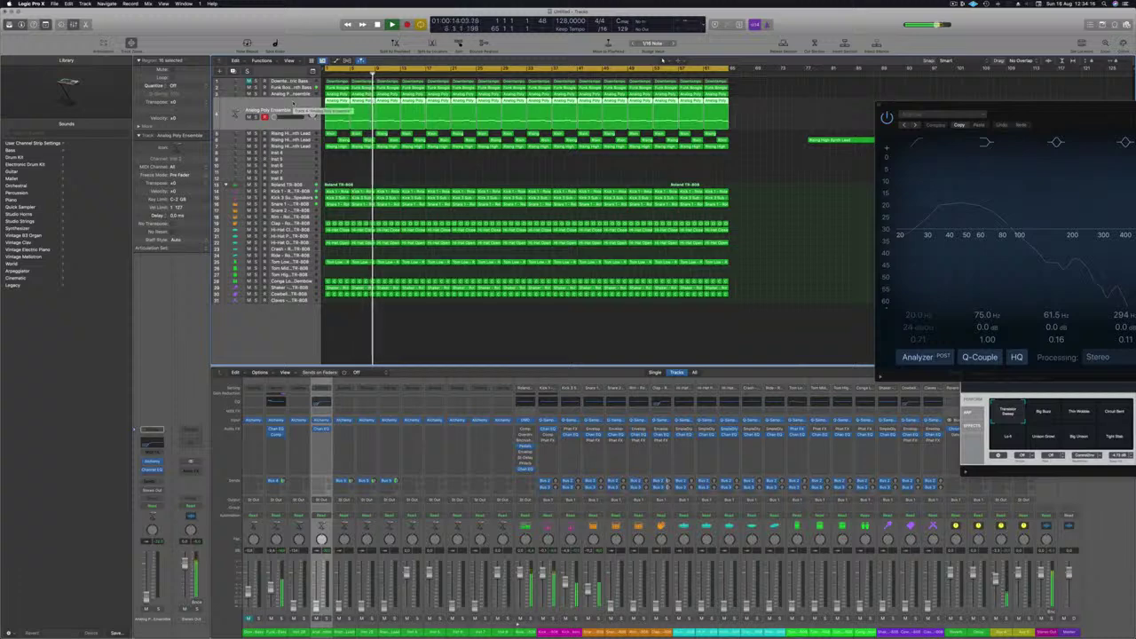
{"action": "key", "text": "Up"}
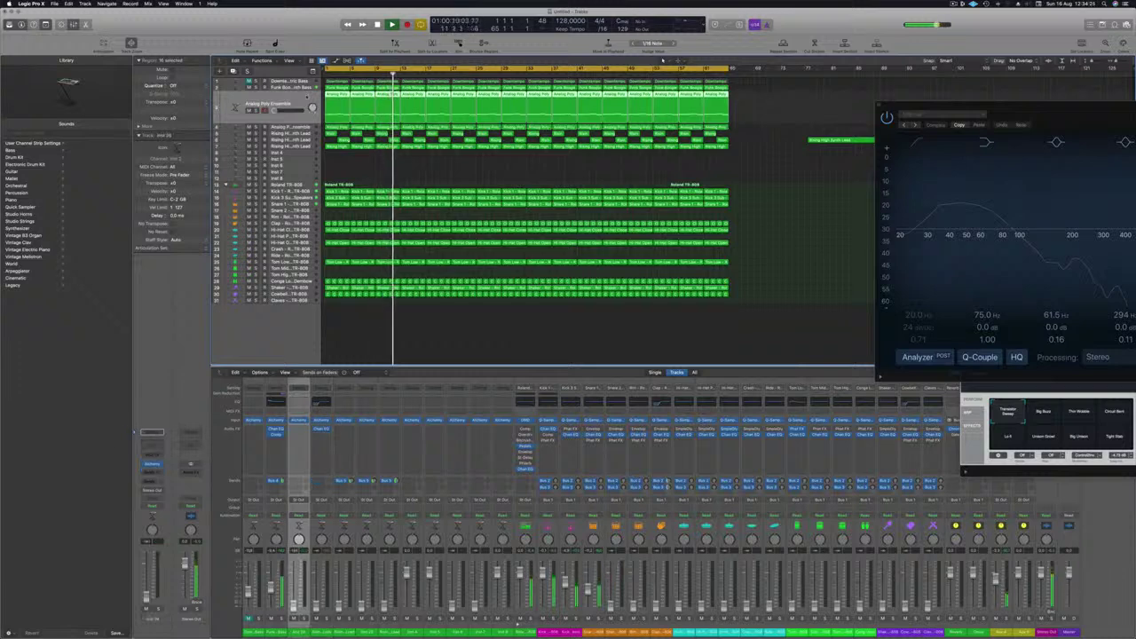
{"action": "key", "text": "Return"}
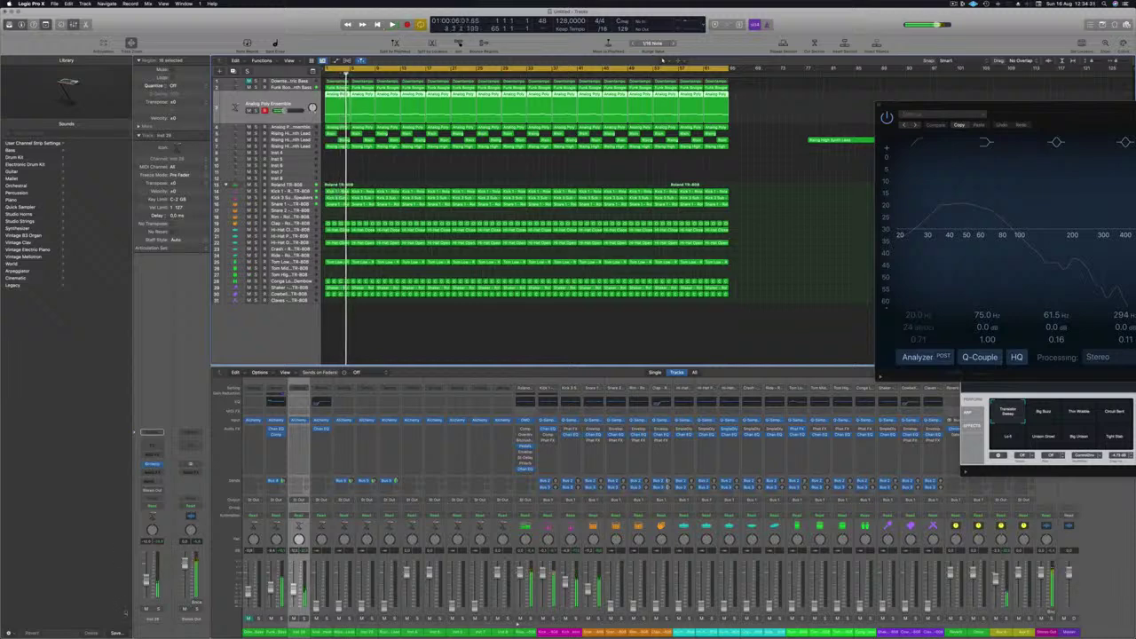
{"action": "key", "text": "Return"}
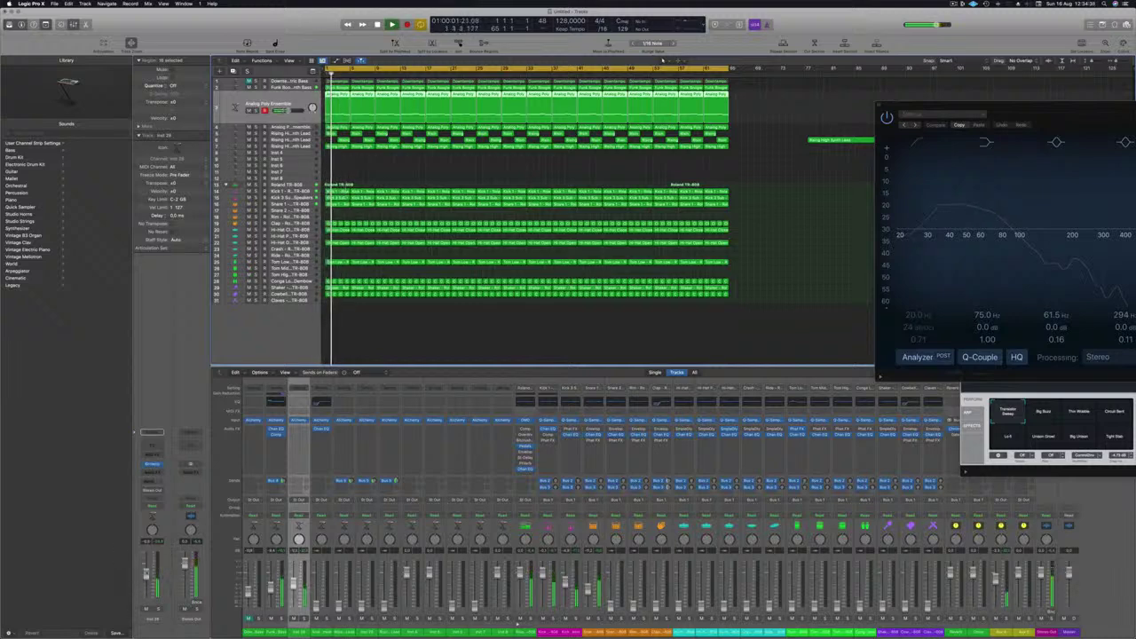
Insert the SubBass plug-in on the upper Analog Poly Ensemble track and load its Bass Booster preset
{"action": "left_click", "coordinate": [158, 474]}
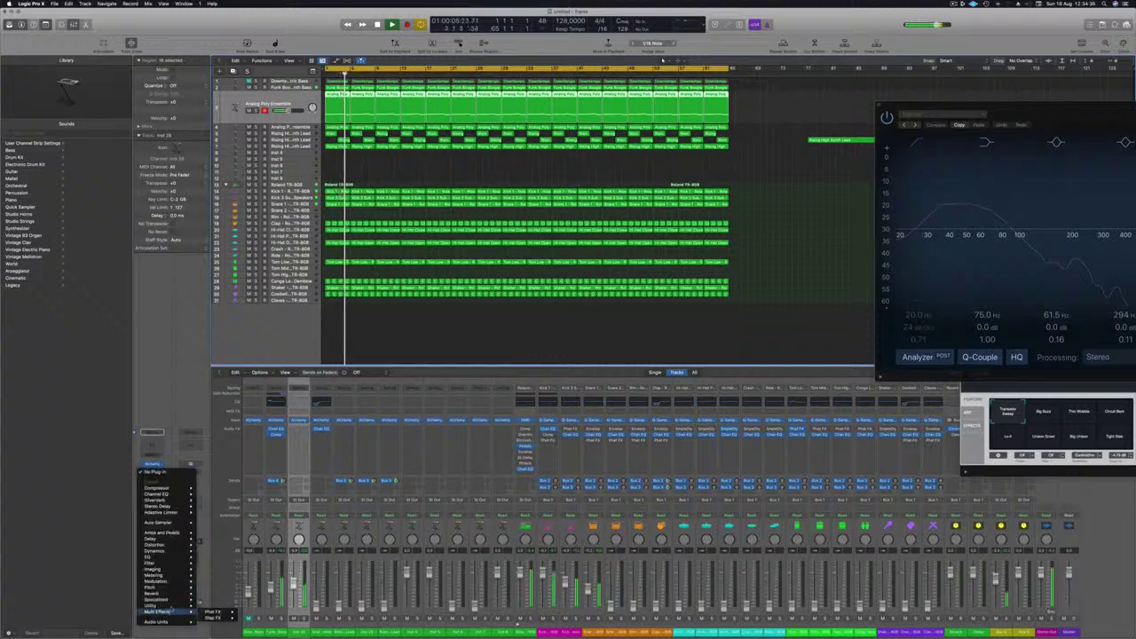
{"action": "mouse_move", "coordinate": [176, 601]}
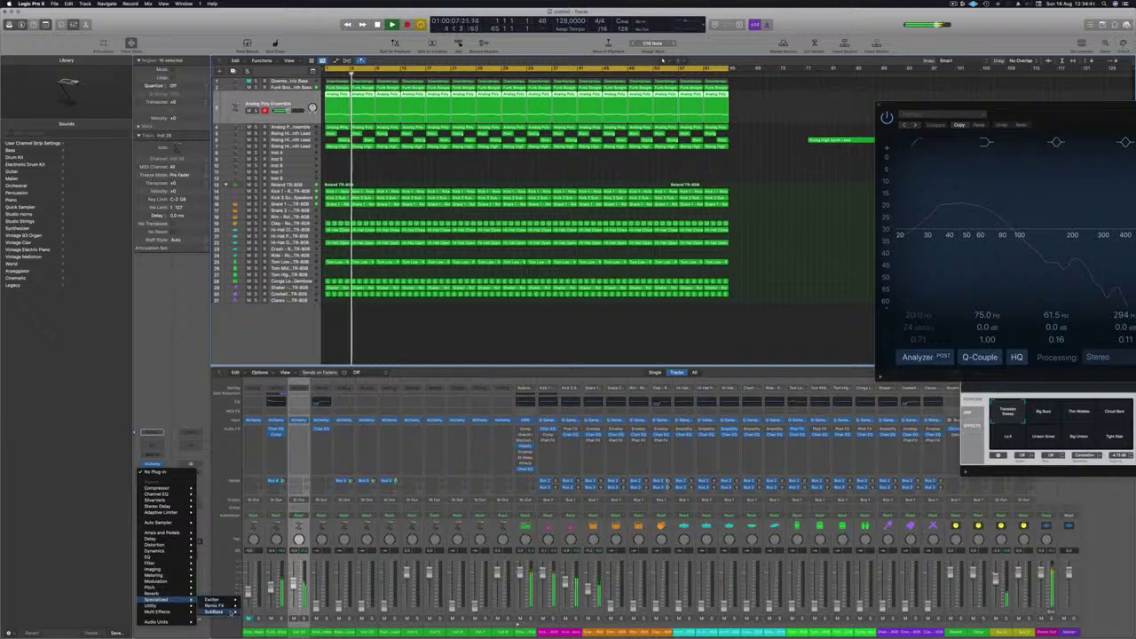
{"action": "left_click", "coordinate": [214, 613]}
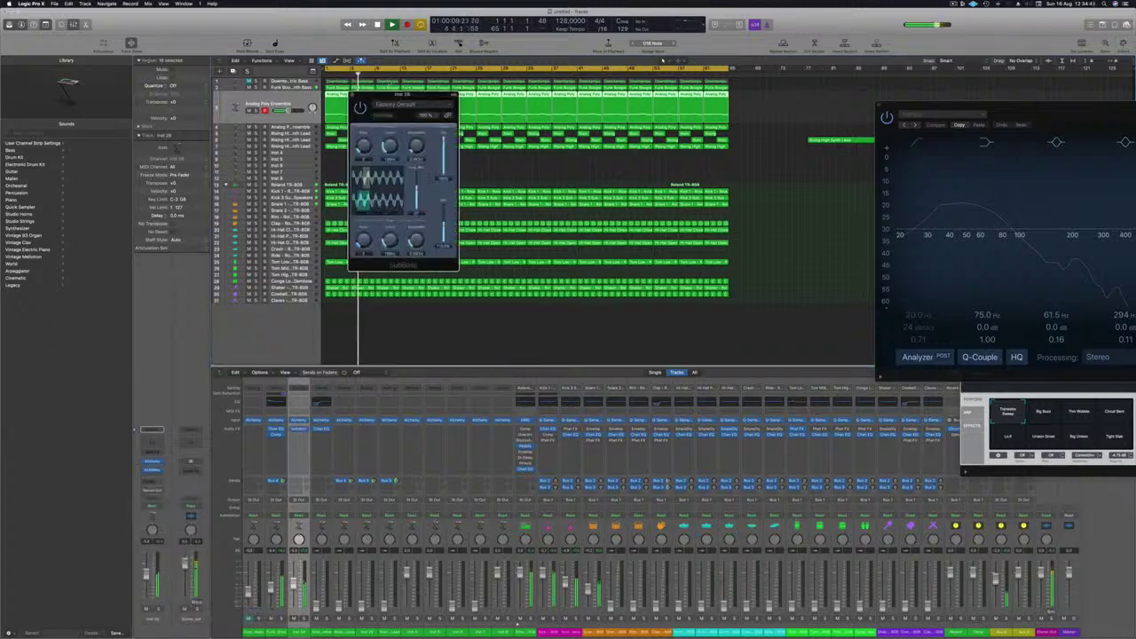
{"action": "left_click_drag", "start_coordinate": [404, 96], "coordinate": [505, 115]}
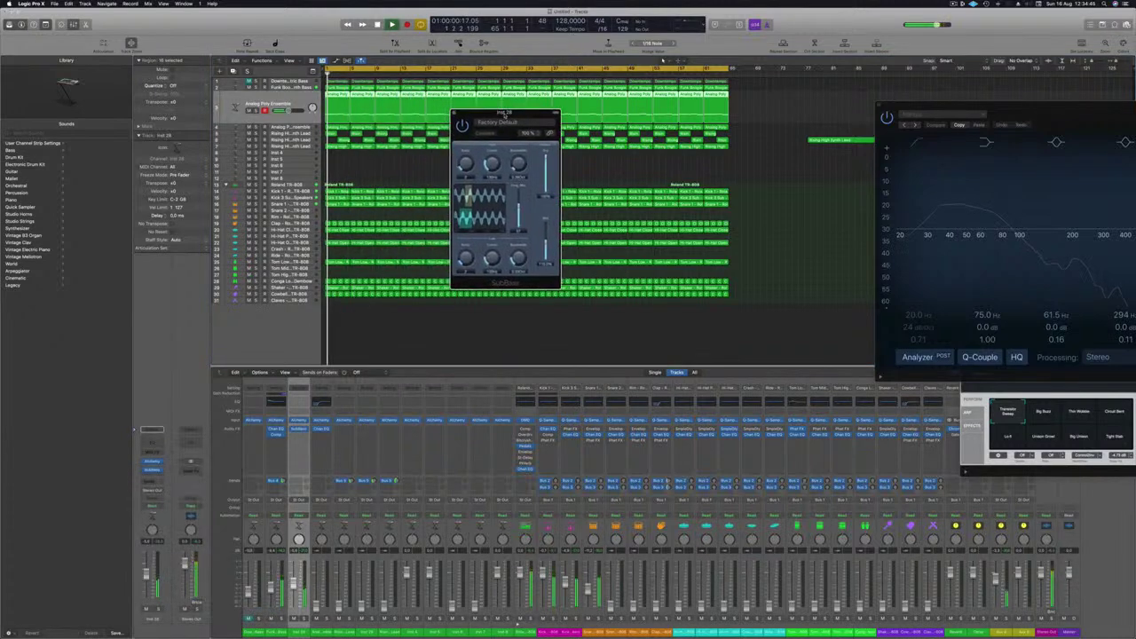
{"action": "left_click", "coordinate": [516, 122]}
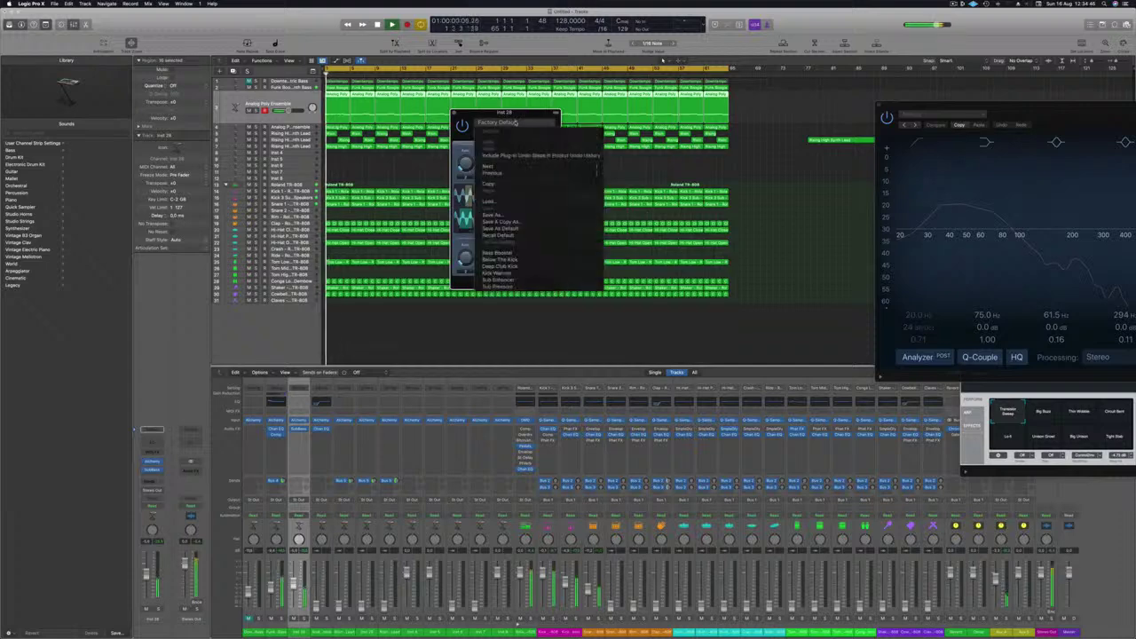
{"action": "left_click", "coordinate": [538, 257]}
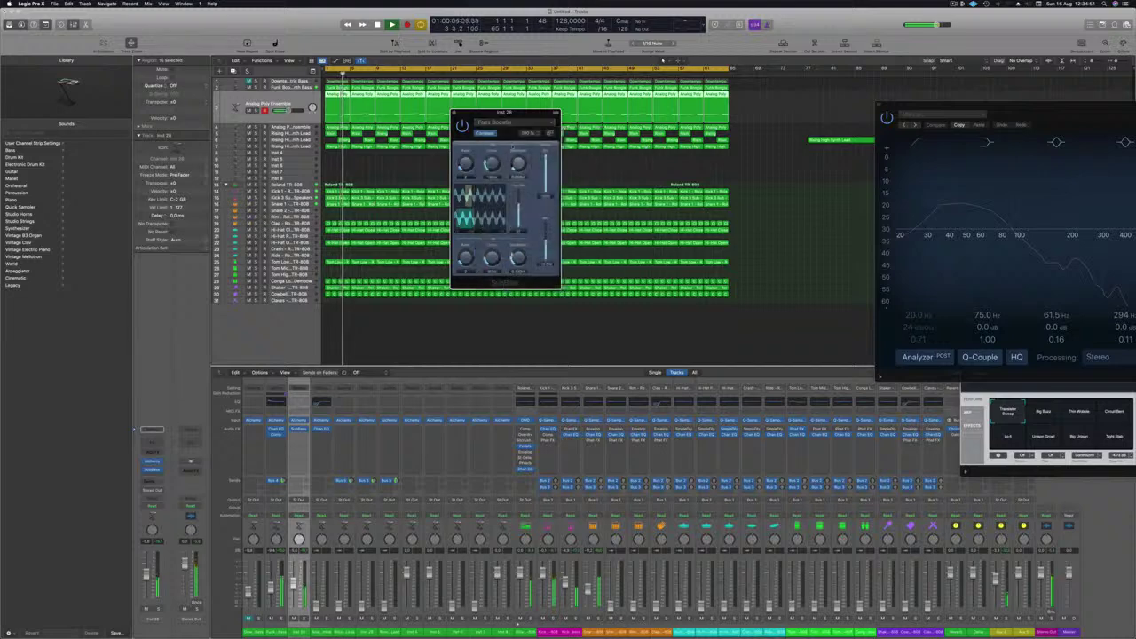
{"action": "left_click_drag", "start_coordinate": [529, 116], "coordinate": [551, 118]}
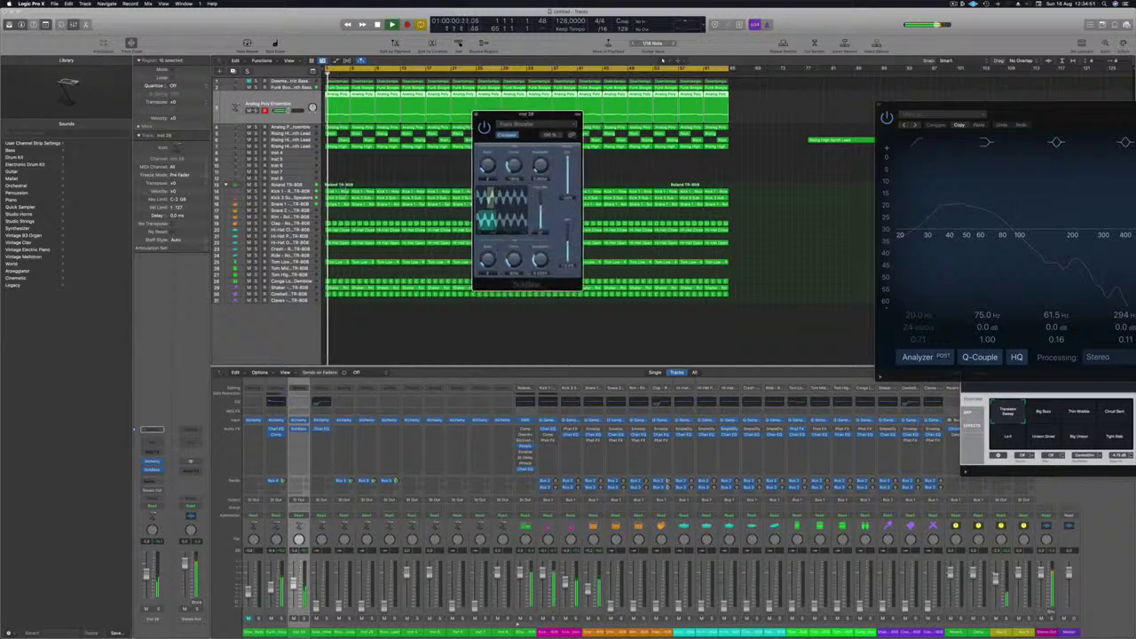
Solo the upper Analog Poly Ensemble track to judge the SubBass effect, close the plug-in and return to the full mix
{"action": "key", "text": "s"}
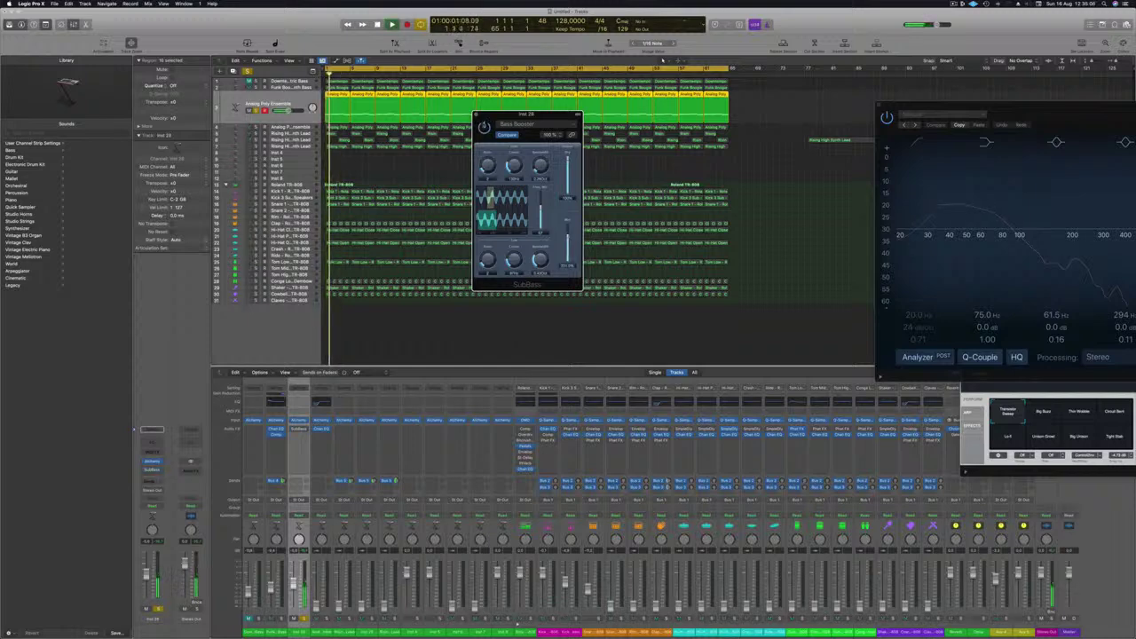
{"action": "left_click", "coordinate": [477, 115]}
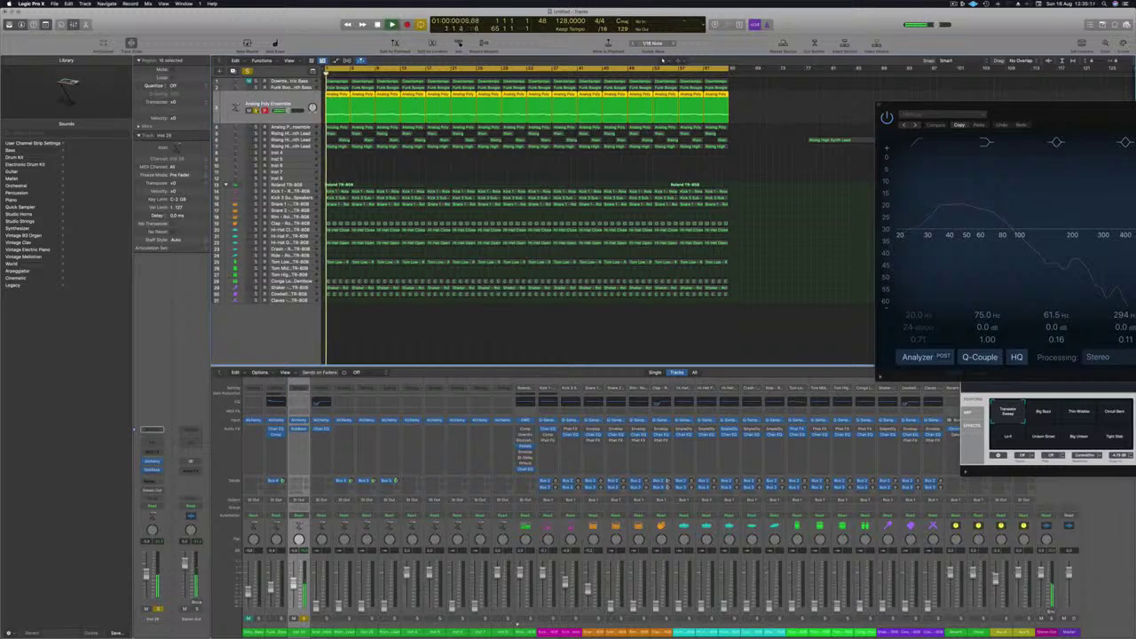
{"action": "key", "text": "super+a"}
{"action": "key", "text": "space"}
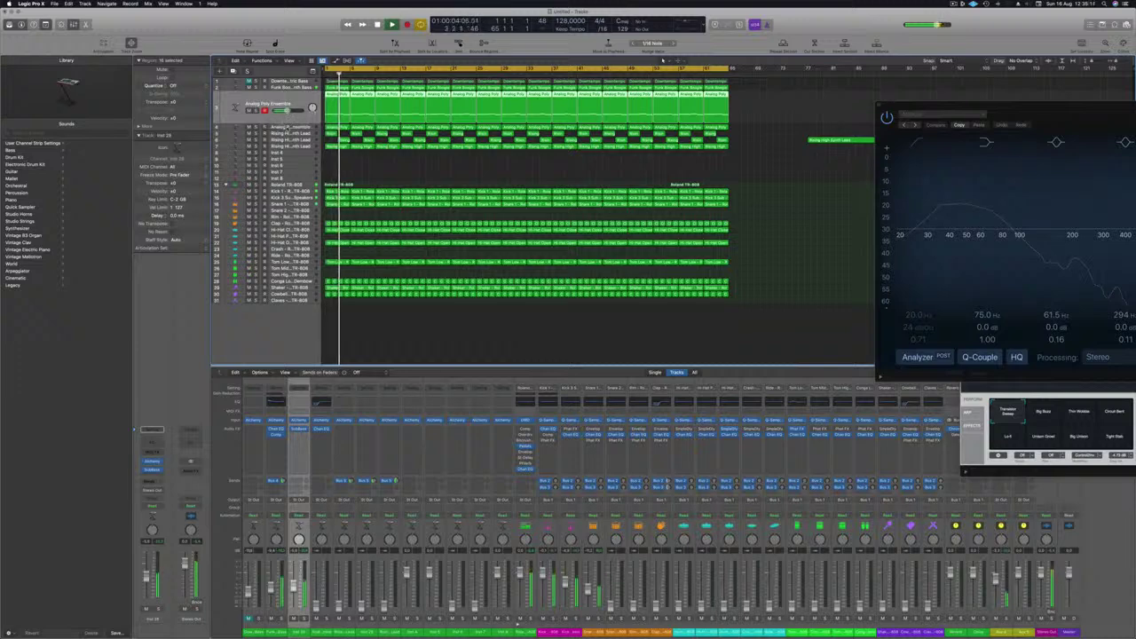
Bring up the lower Analog Poly Ensemble track, adjust its Alchemy sound and add a send to Bus 5
{"action": "key", "text": "Down"}
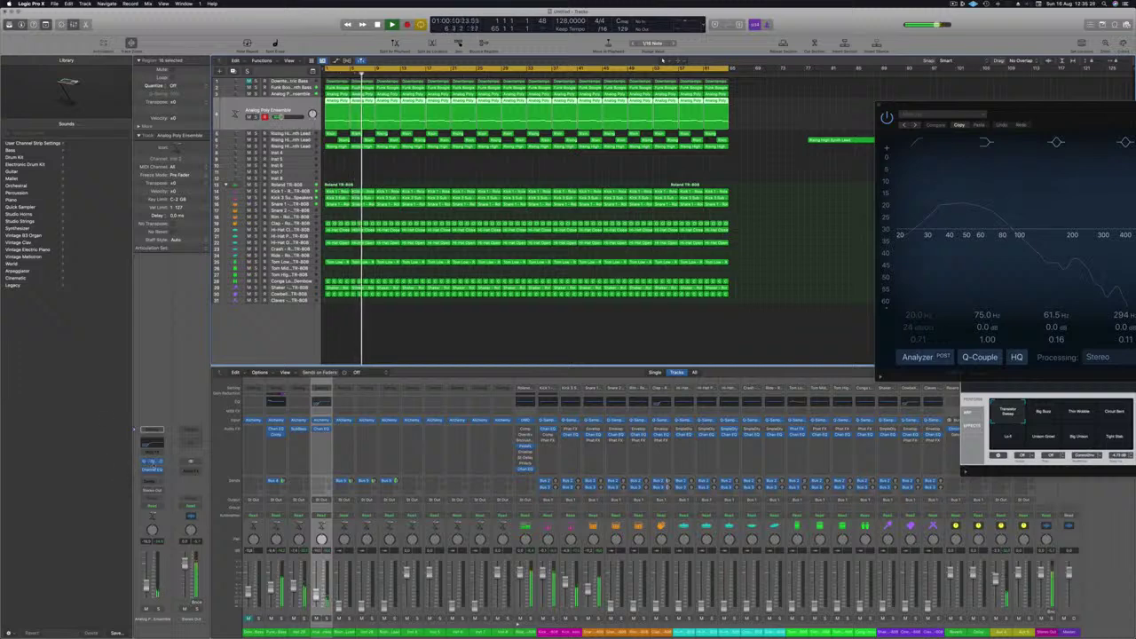
{"action": "left_click", "coordinate": [152, 463]}
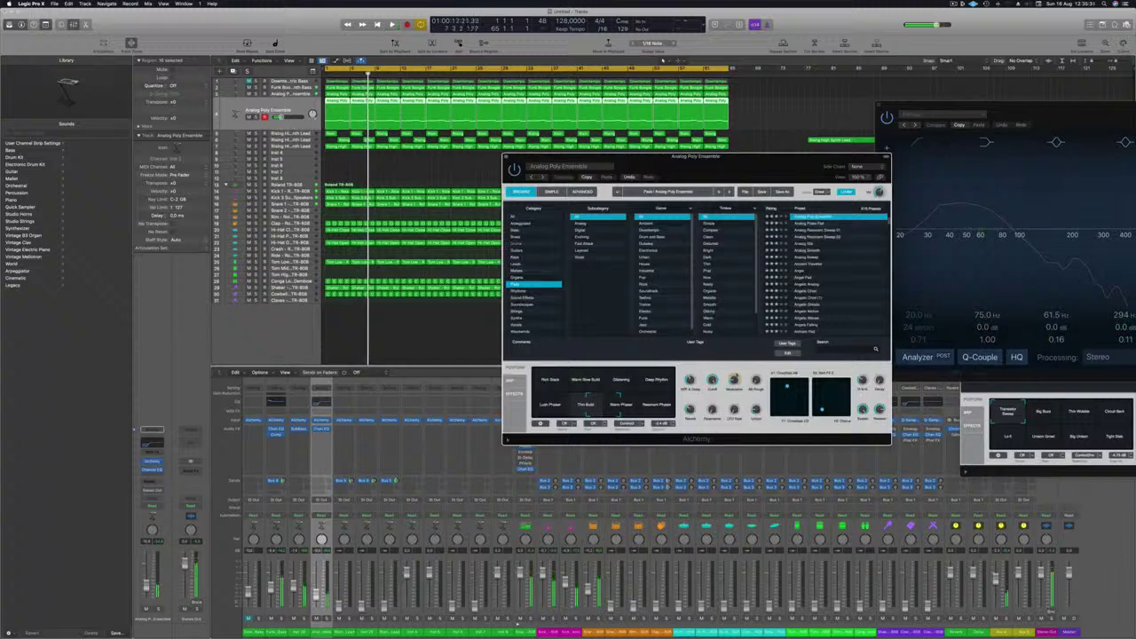
{"action": "key", "text": "space"}
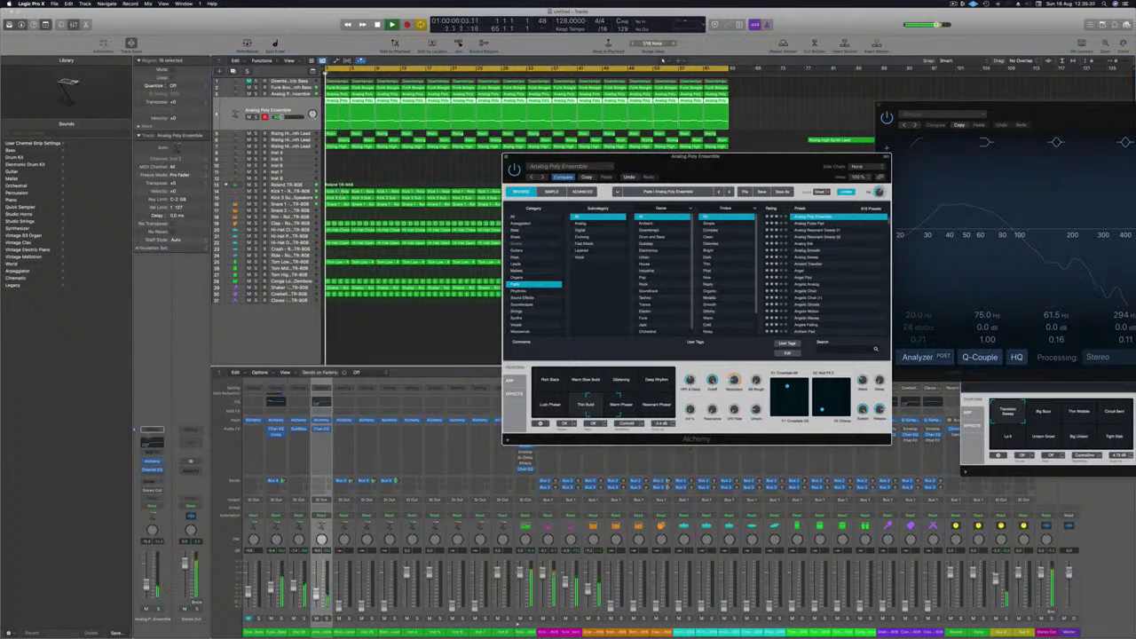
{"action": "left_click", "coordinate": [152, 480]}
{"action": "mouse_move", "coordinate": [164, 491]}
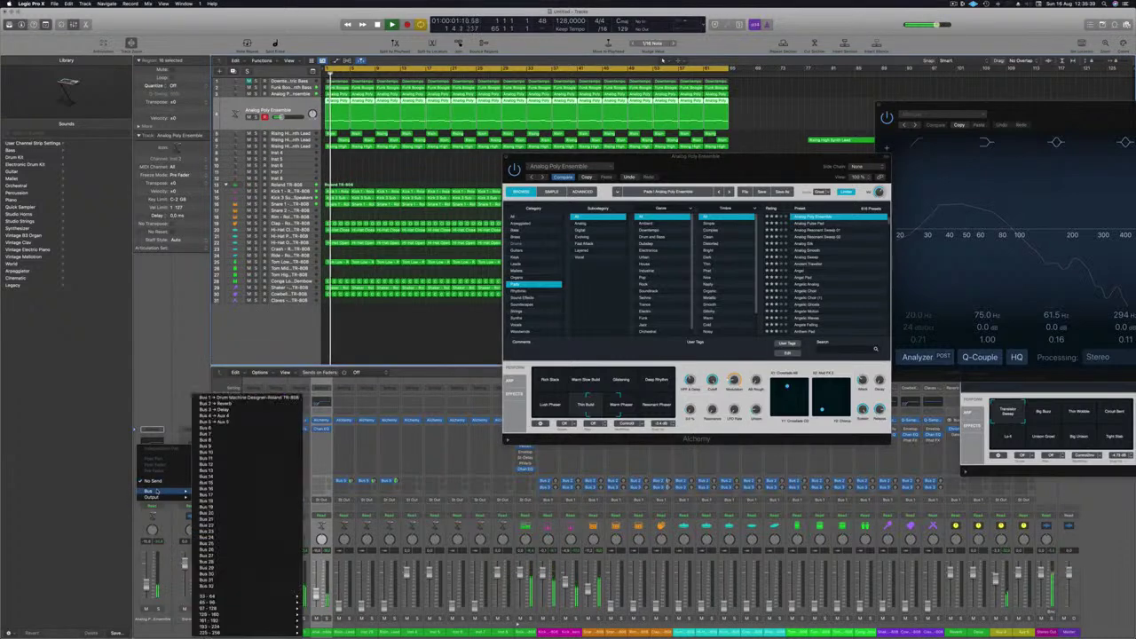
{"action": "left_click", "coordinate": [229, 424]}
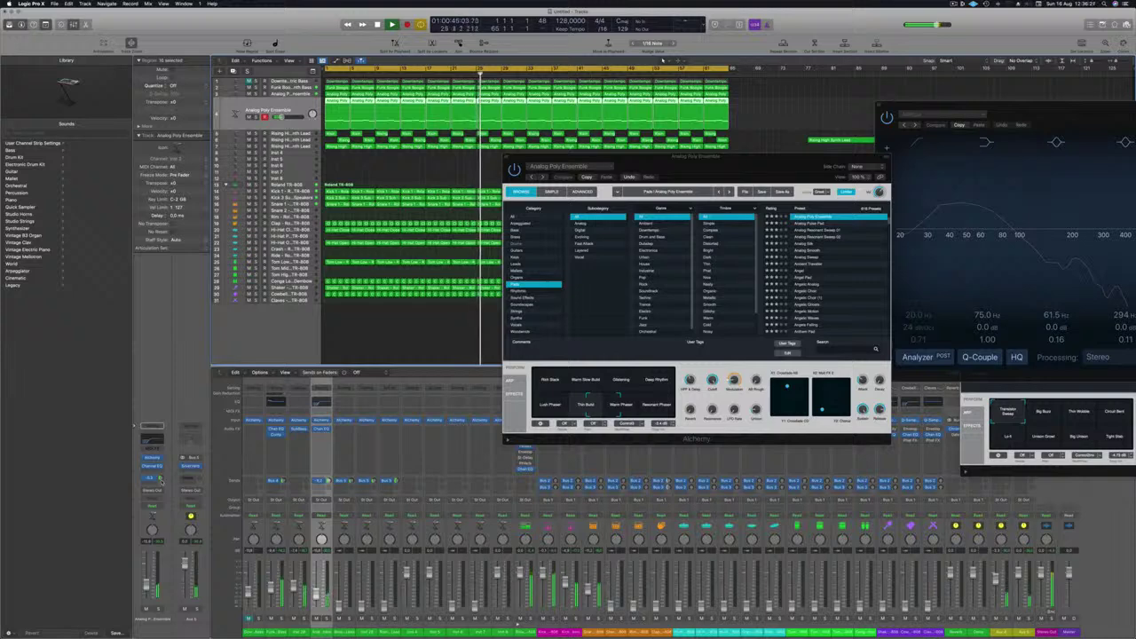
Add a steep low cut with Channel EQ on the aux fed by Bus 5, and close the EQ and Alchemy windows
{"action": "left_click", "coordinate": [391, 132]}
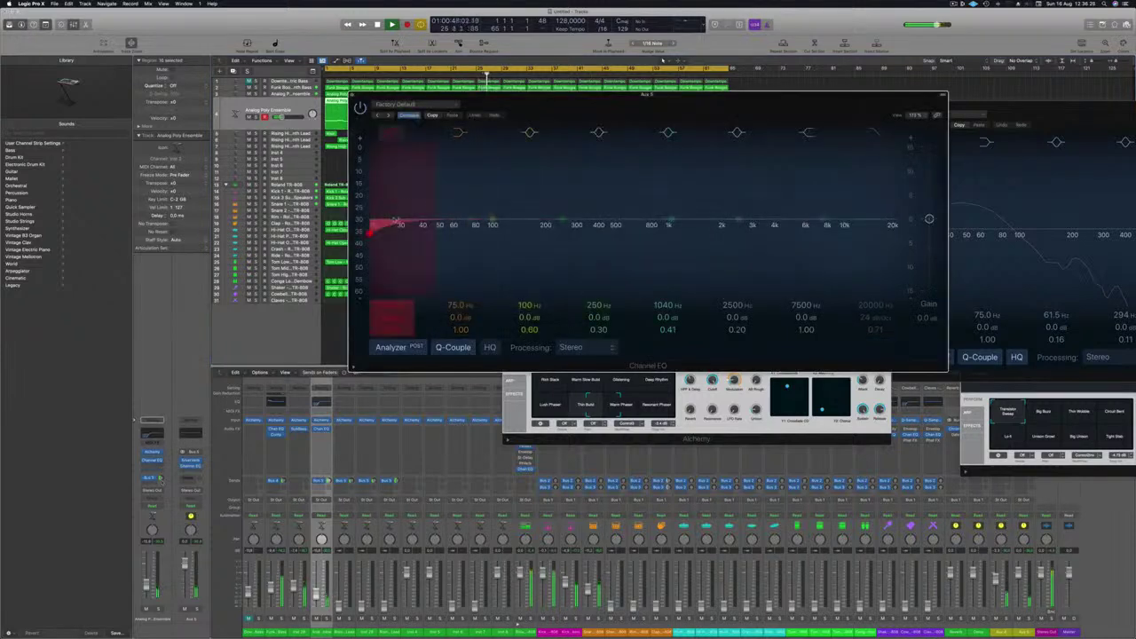
{"action": "left_click_drag", "start_coordinate": [397, 219], "coordinate": [524, 219]}
{"action": "left_click_drag", "start_coordinate": [396, 316], "coordinate": [396, 307]}
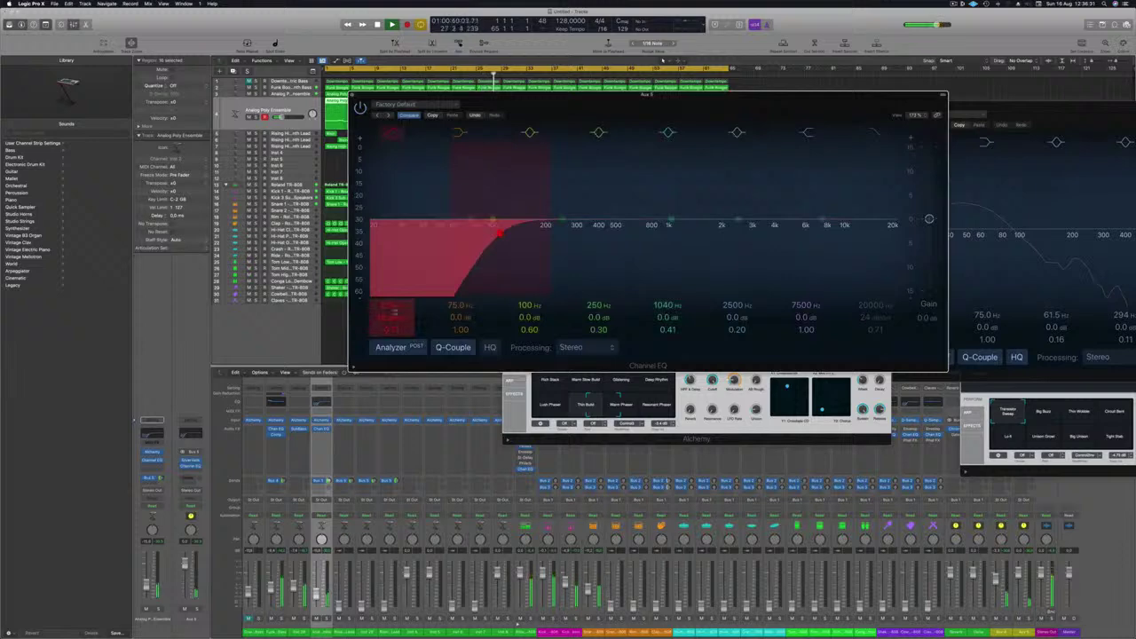
{"action": "left_click_drag", "start_coordinate": [500, 233], "coordinate": [565, 233]}
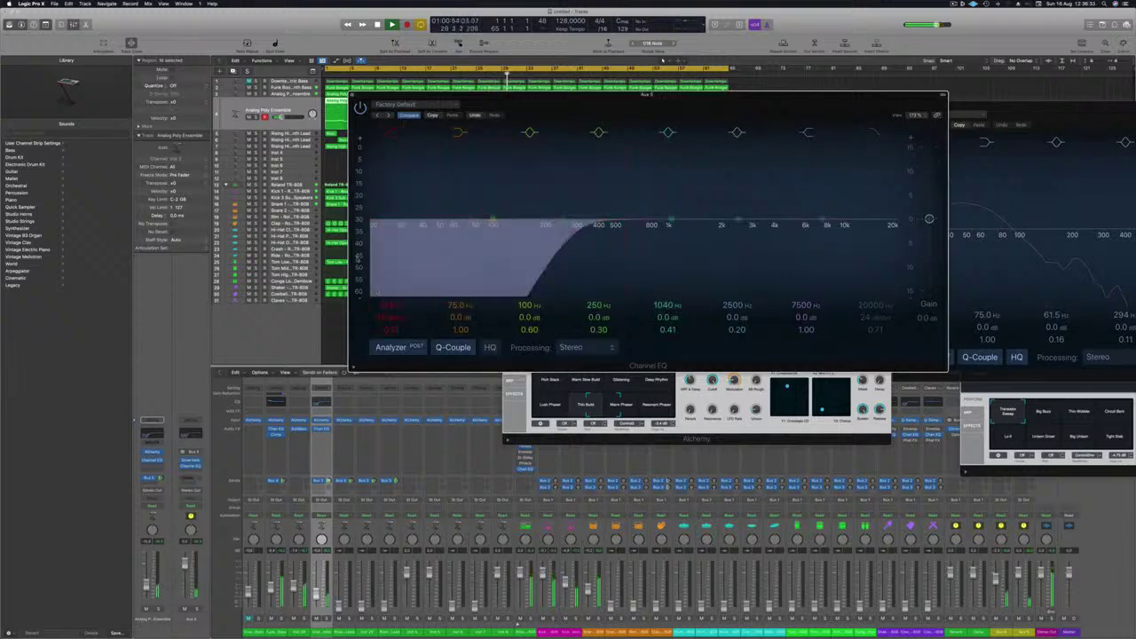
{"action": "left_click", "coordinate": [352, 96]}
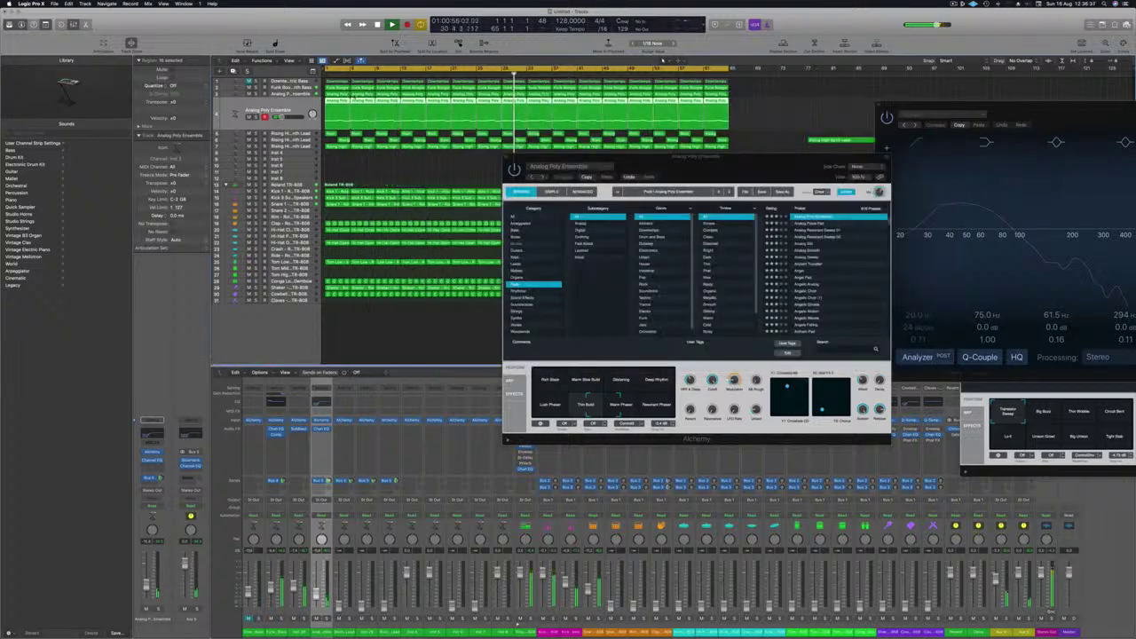
{"action": "left_click_drag", "start_coordinate": [524, 158], "coordinate": [521, 157]}
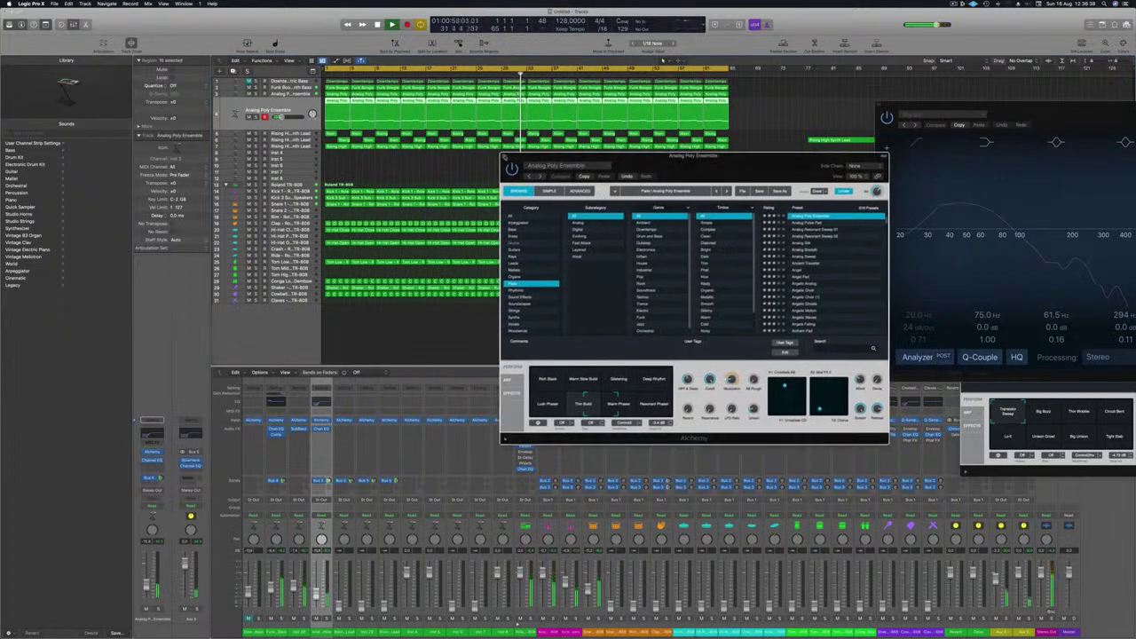
{"action": "left_click", "coordinate": [508, 158]}
Replay the song from the start and bring up the level of the lowest Rising High Synth Lead track
{"action": "left_click", "coordinate": [285, 133]}
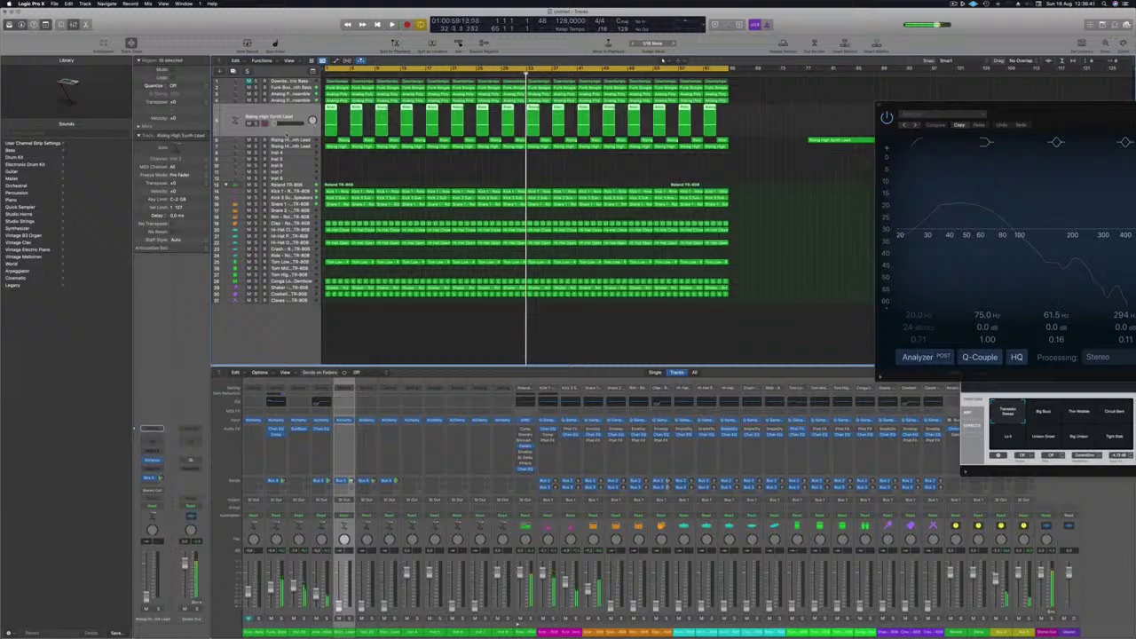
{"action": "key", "text": "Return"}
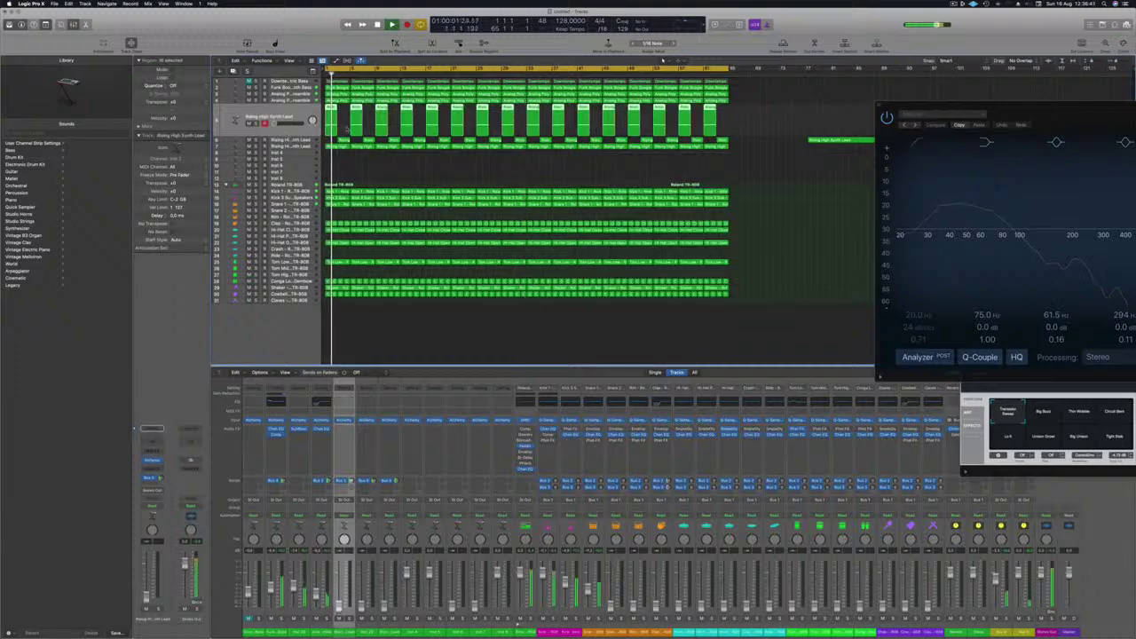
{"action": "left_click", "coordinate": [293, 147]}
{"action": "key", "text": "Return"}
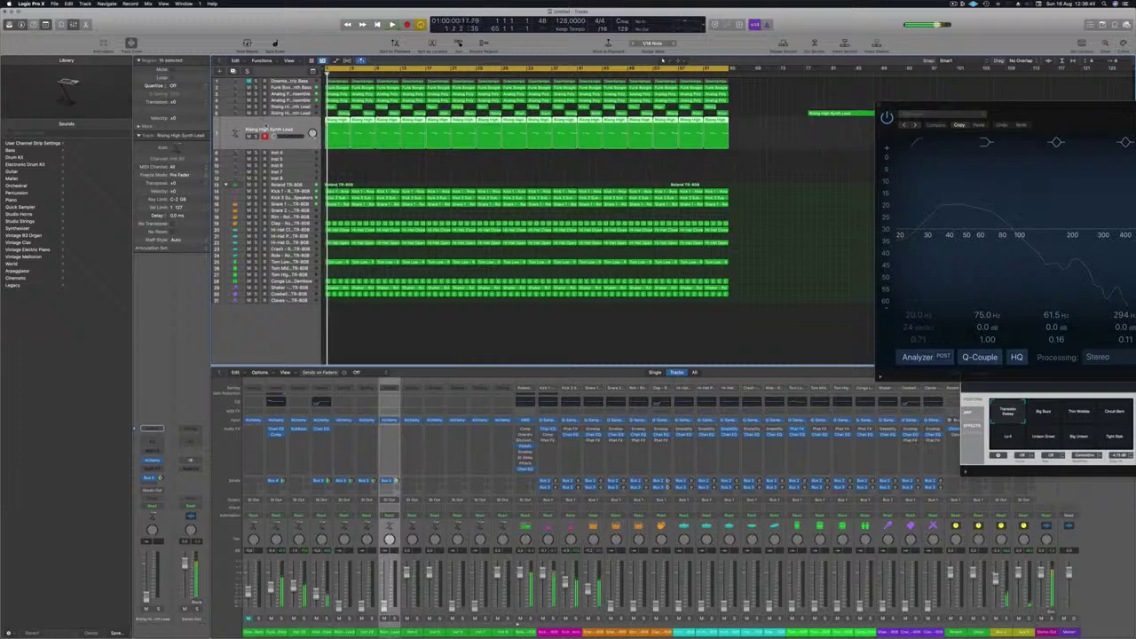
{"action": "left_click_drag", "start_coordinate": [282, 135], "coordinate": [278, 136]}
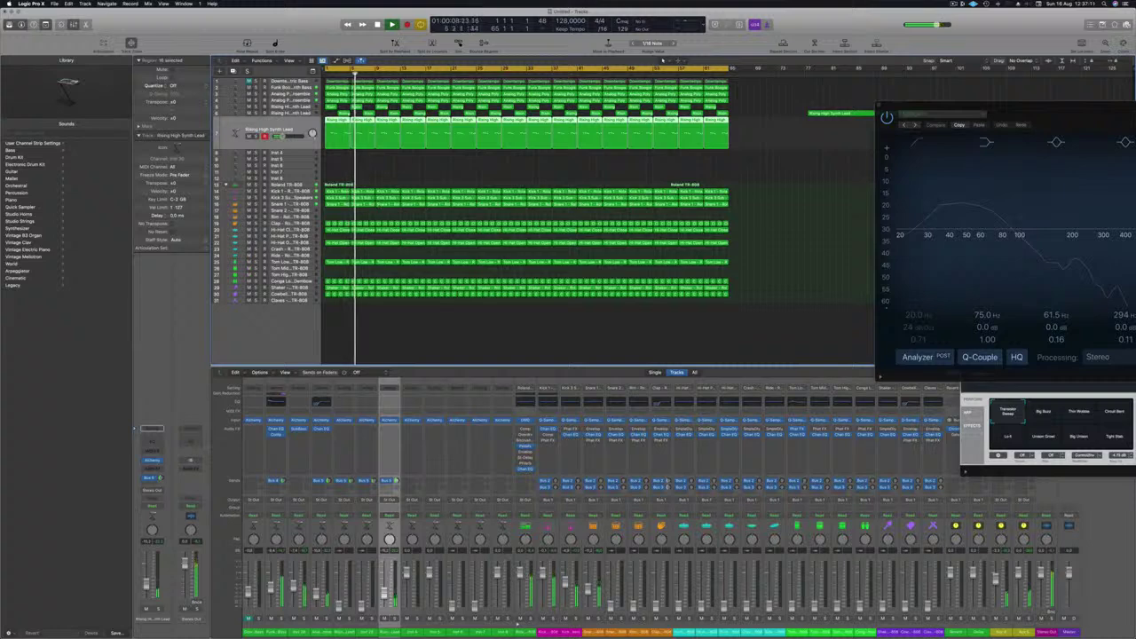
Bring up the levels of the Clap, Hi-Hat Closed and Hi-Hat Open tracks while the mix plays
{"action": "left_click", "coordinate": [304, 223]}
{"action": "key", "text": "Return"}
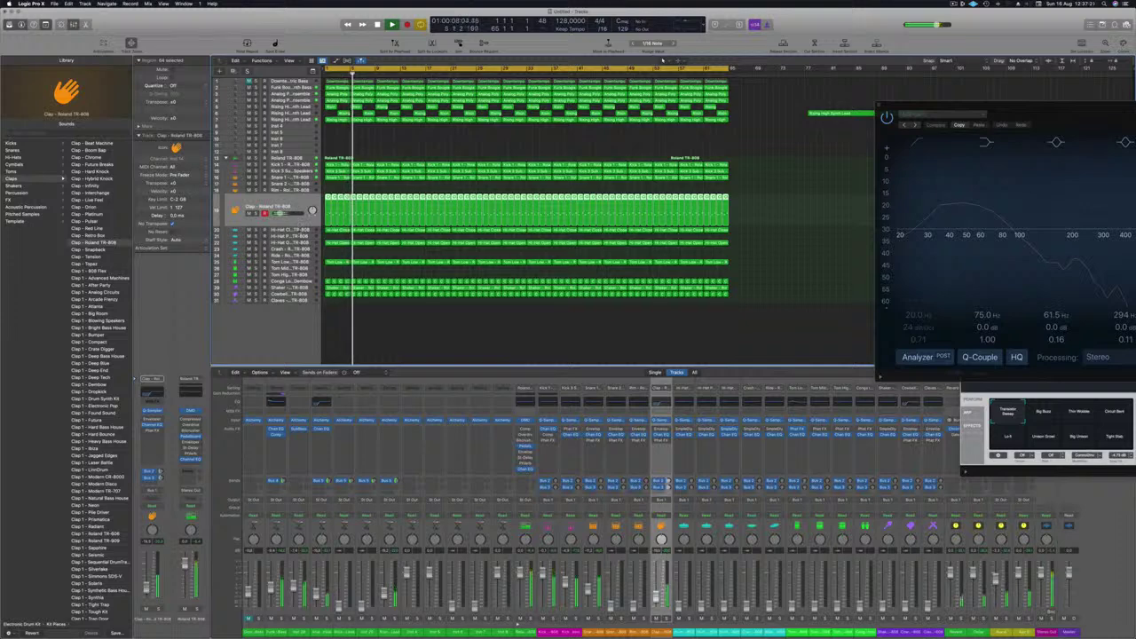
{"action": "key", "text": "Down"}
{"action": "key", "text": "Return"}
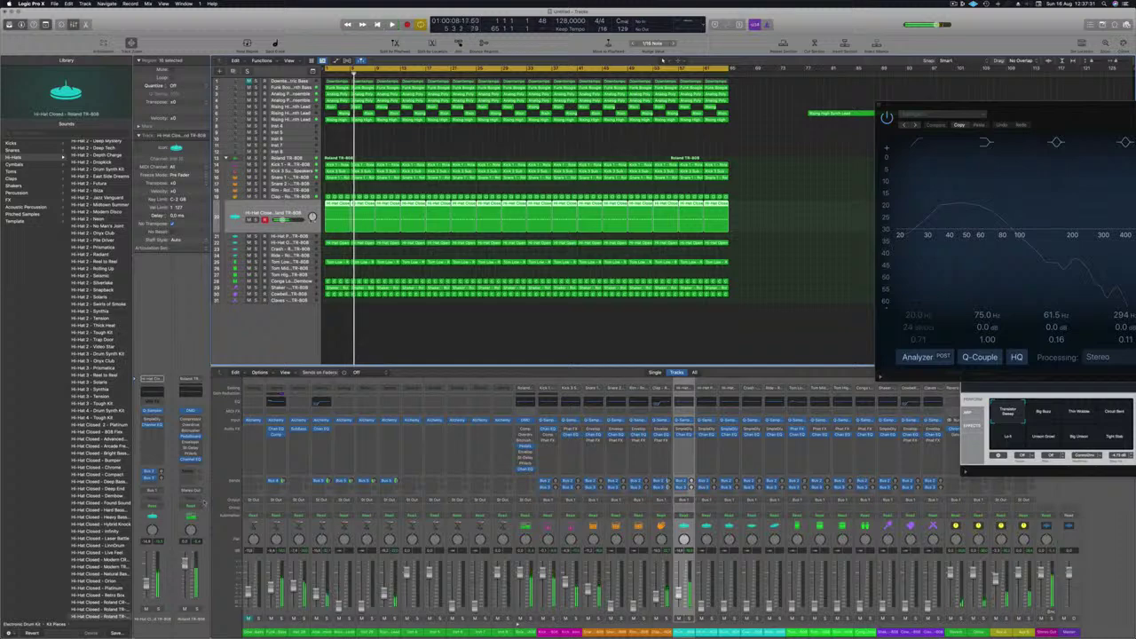
{"action": "key", "text": "Down"}
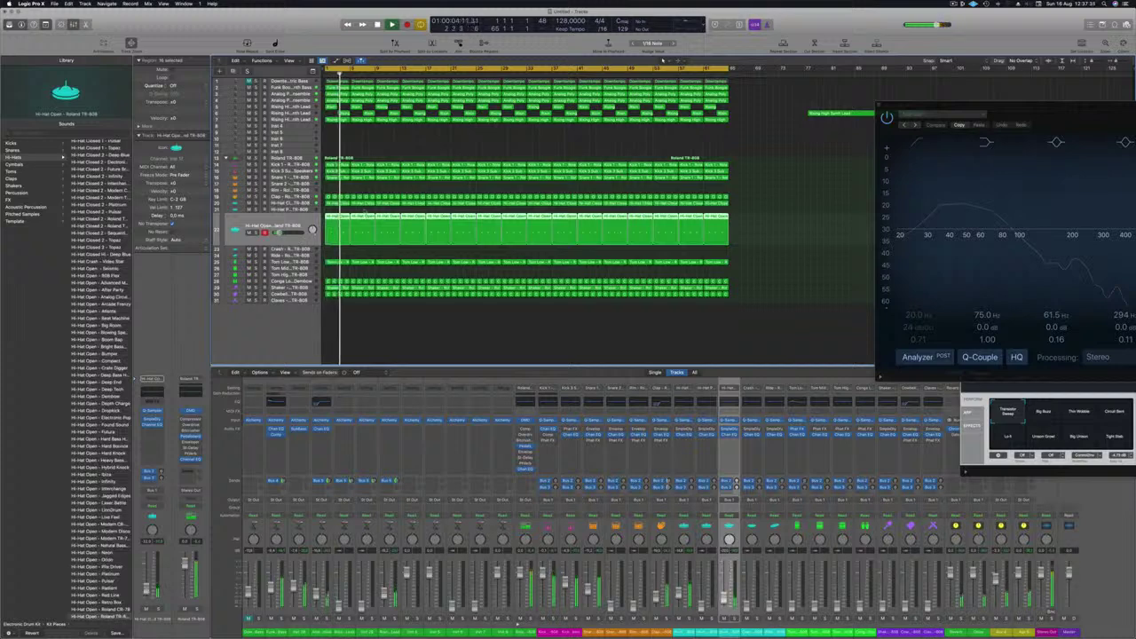
Bring up the levels of the Tom Low, Conga Low and Shaker tracks during playback
{"action": "key", "text": "Down"}
{"action": "key", "text": "Down"}
{"action": "key", "text": "Down"}
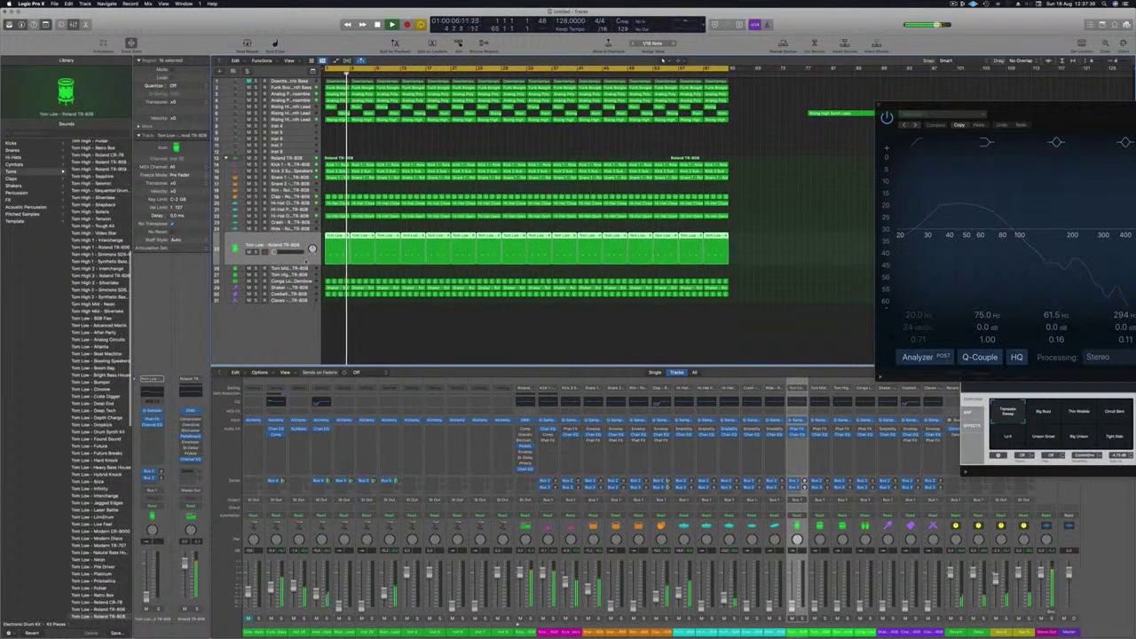
{"action": "key", "text": "space"}
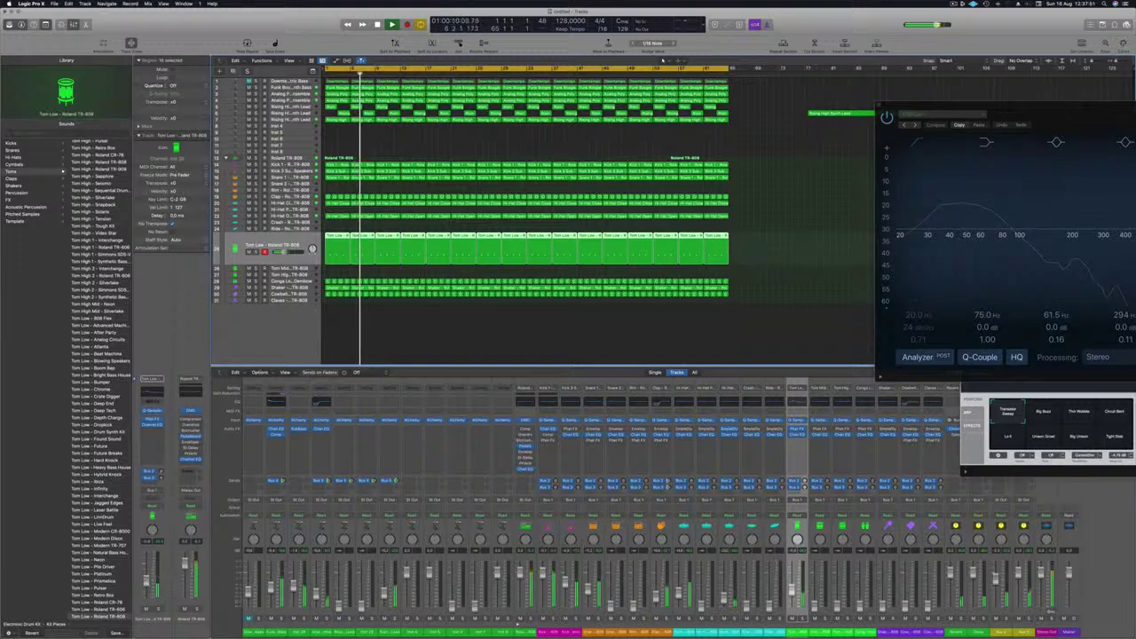
{"action": "left_click", "coordinate": [288, 281]}
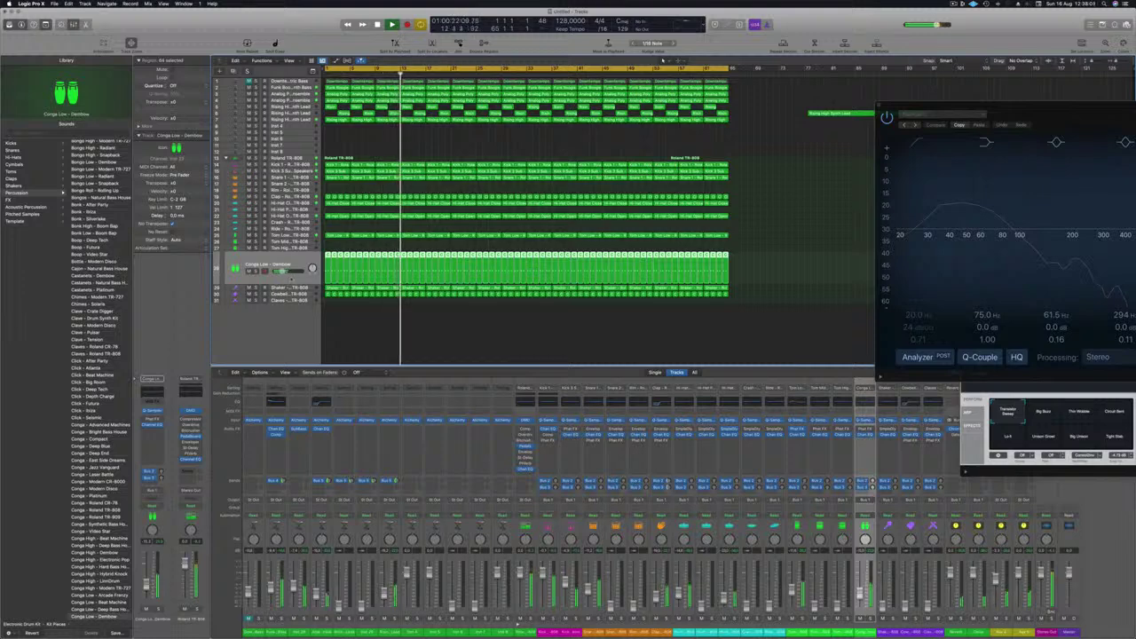
{"action": "left_click", "coordinate": [280, 288]}
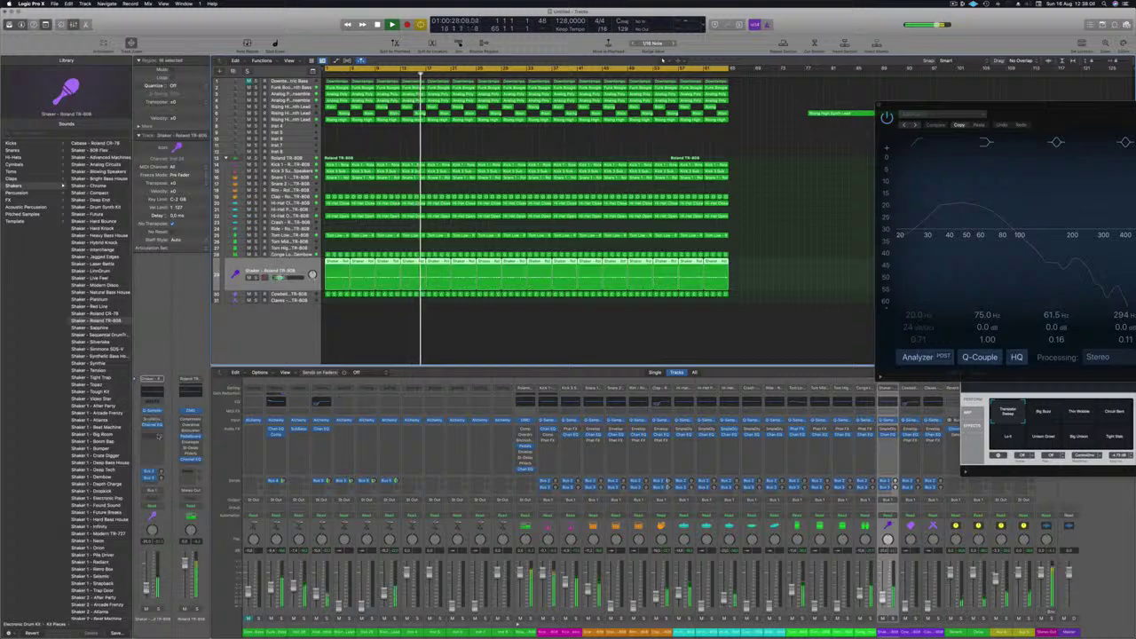
Insert a stereo Stereo Delay on the Shaker track, raise both output mixes to 100% and switch off its tempo sync
{"action": "left_click", "coordinate": [160, 433]}
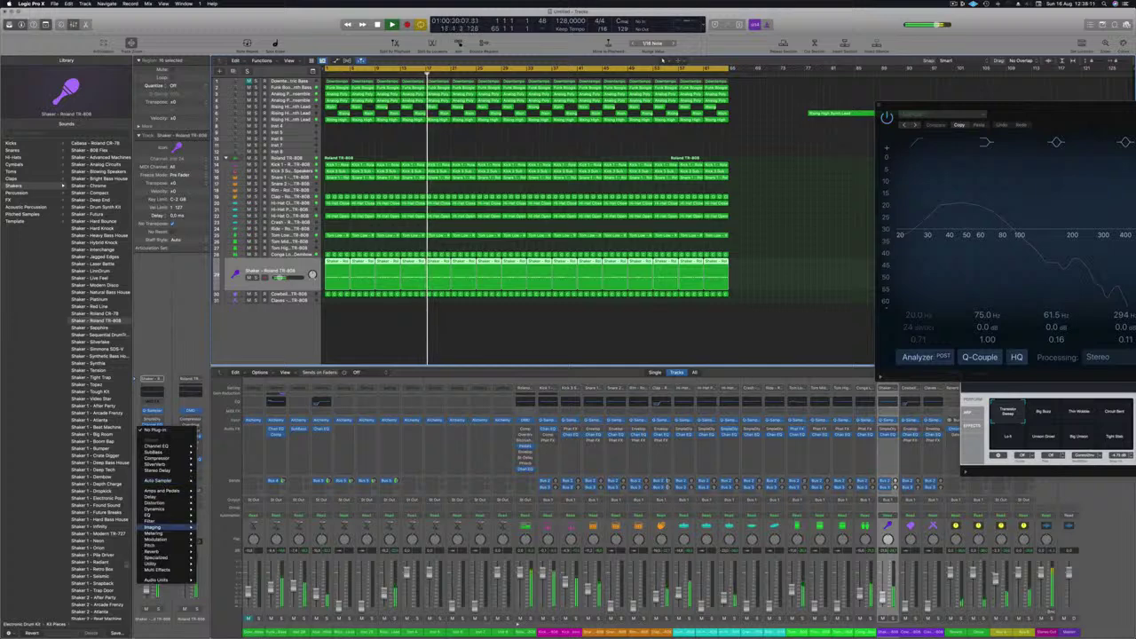
{"action": "mouse_move", "coordinate": [156, 497]}
{"action": "mouse_move", "coordinate": [220, 498]}
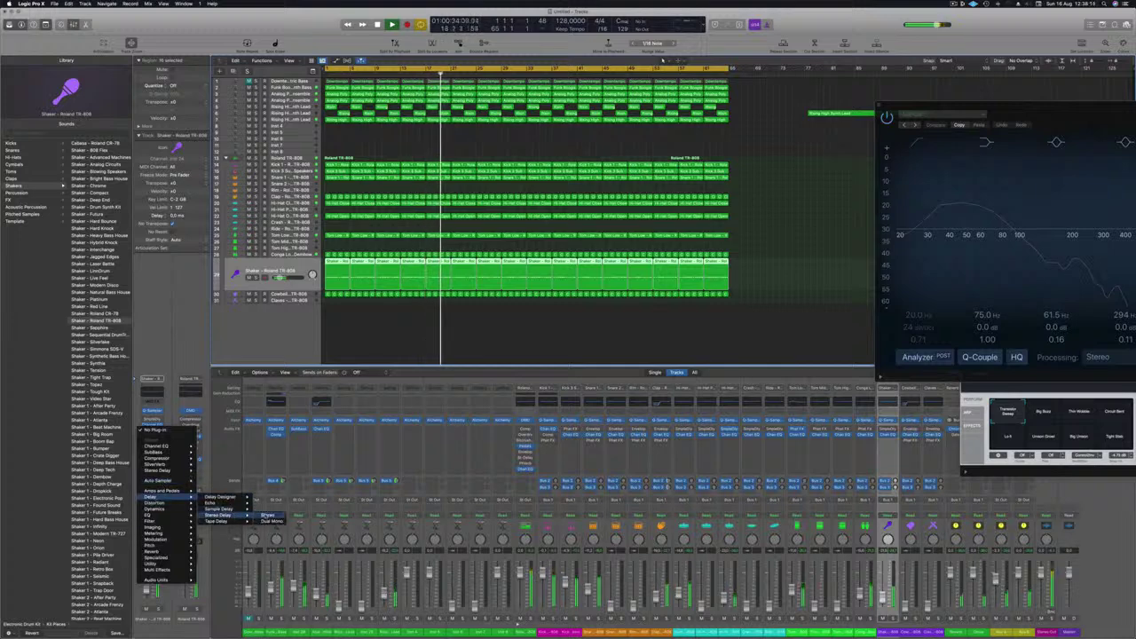
{"action": "left_click", "coordinate": [266, 517]}
{"action": "left_click_drag", "start_coordinate": [505, 100], "coordinate": [488, 96]}
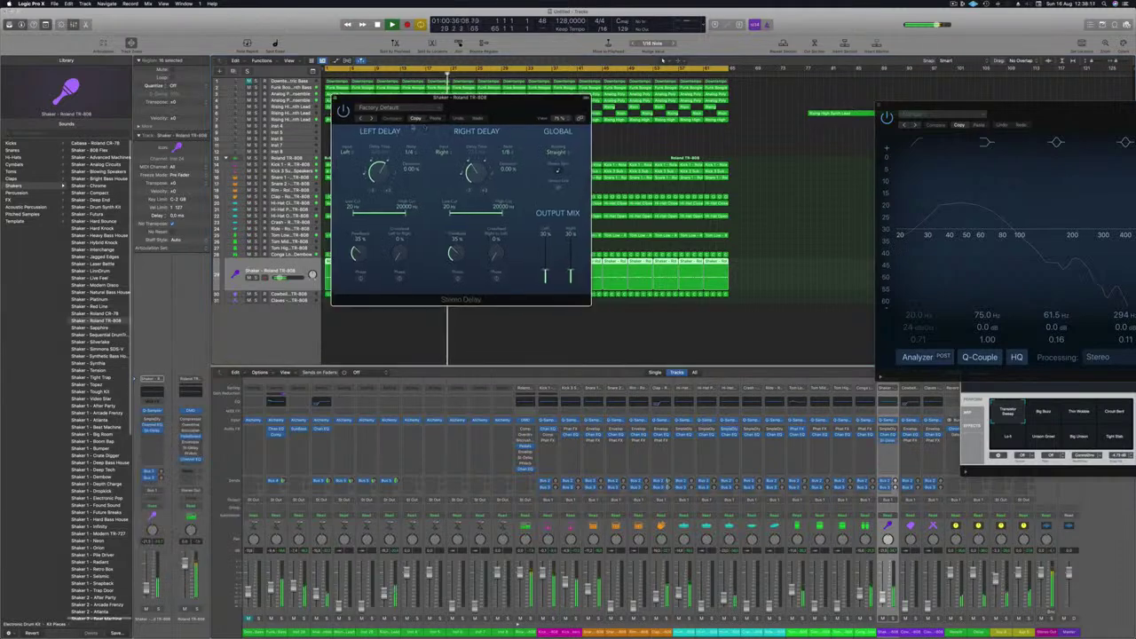
{"action": "left_click_drag", "start_coordinate": [545, 274], "coordinate": [551, 234]}
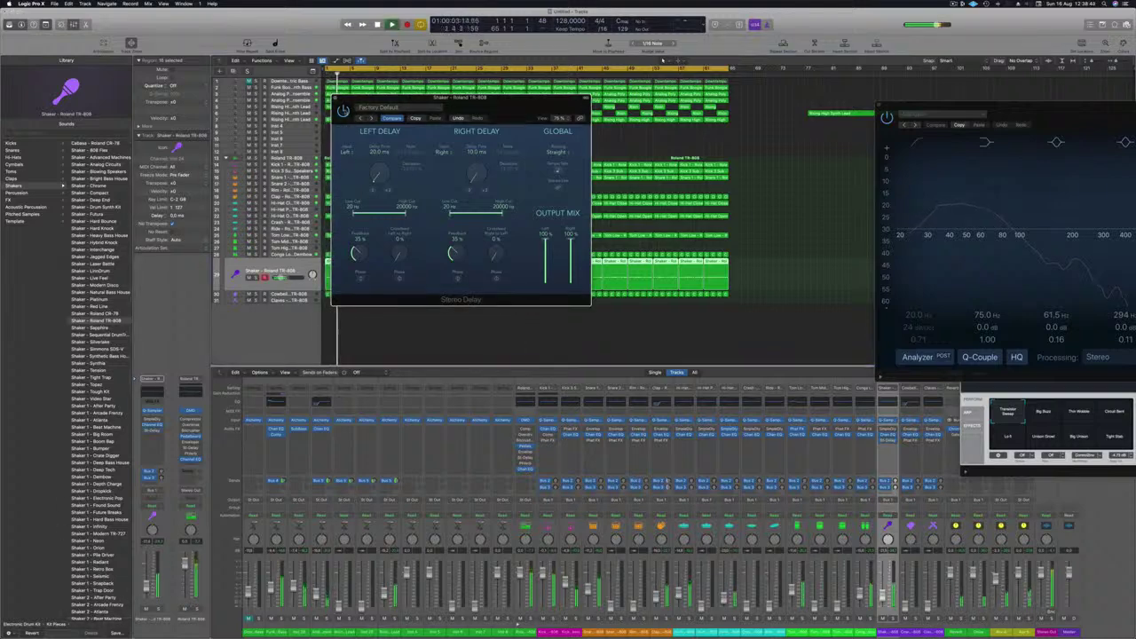
Set the Shaker's Stereo Delay to 10 ms left and 25 ms right with 0% feedback, and close its window
{"action": "left_click_drag", "start_coordinate": [524, 101], "coordinate": [511, 117]}
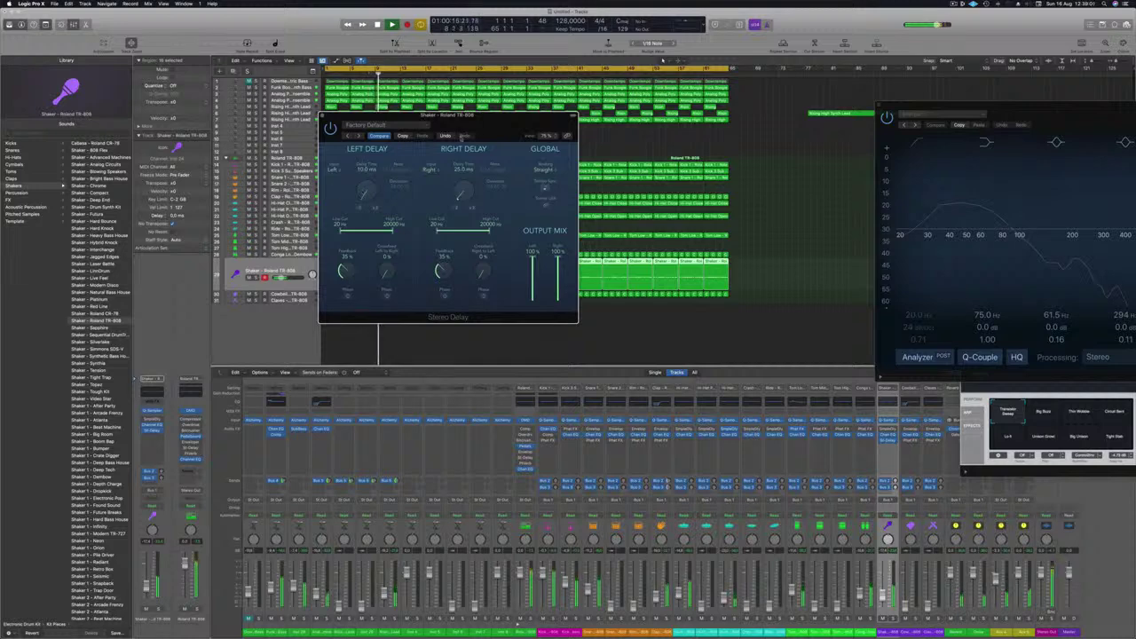
{"action": "left_click_drag", "start_coordinate": [461, 138], "coordinate": [499, 150]}
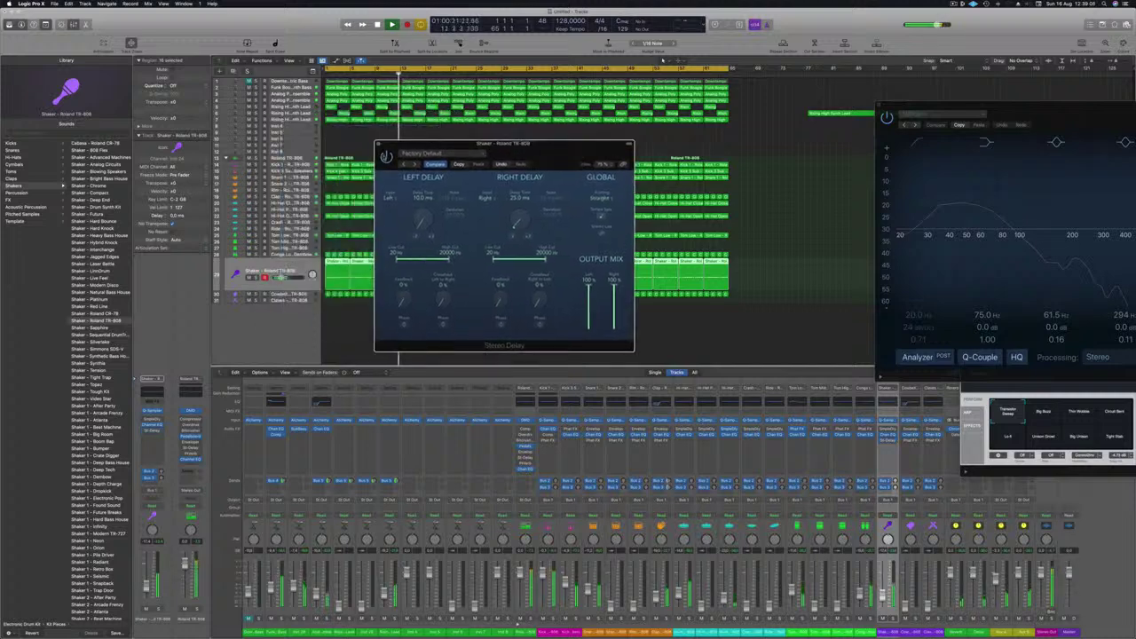
{"action": "left_click_drag", "start_coordinate": [567, 144], "coordinate": [568, 142]}
{"action": "left_click", "coordinate": [379, 144]}
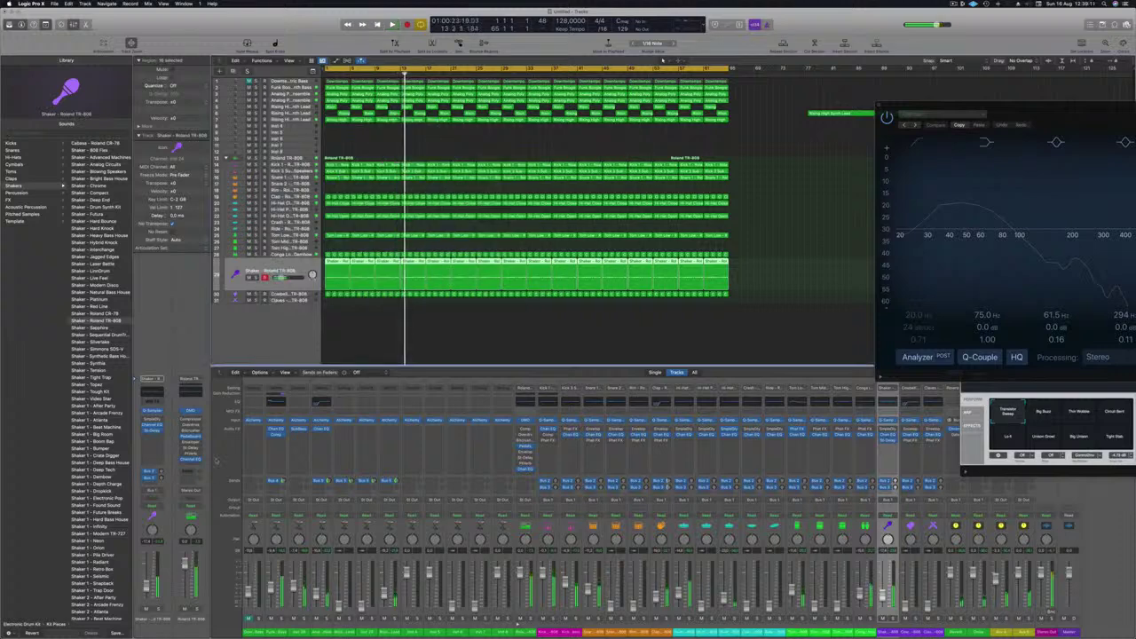
Bring up the Cowbell track's level, solo it briefly, and recheck the Shaker in the full mix from the start
{"action": "key", "text": "Return"}
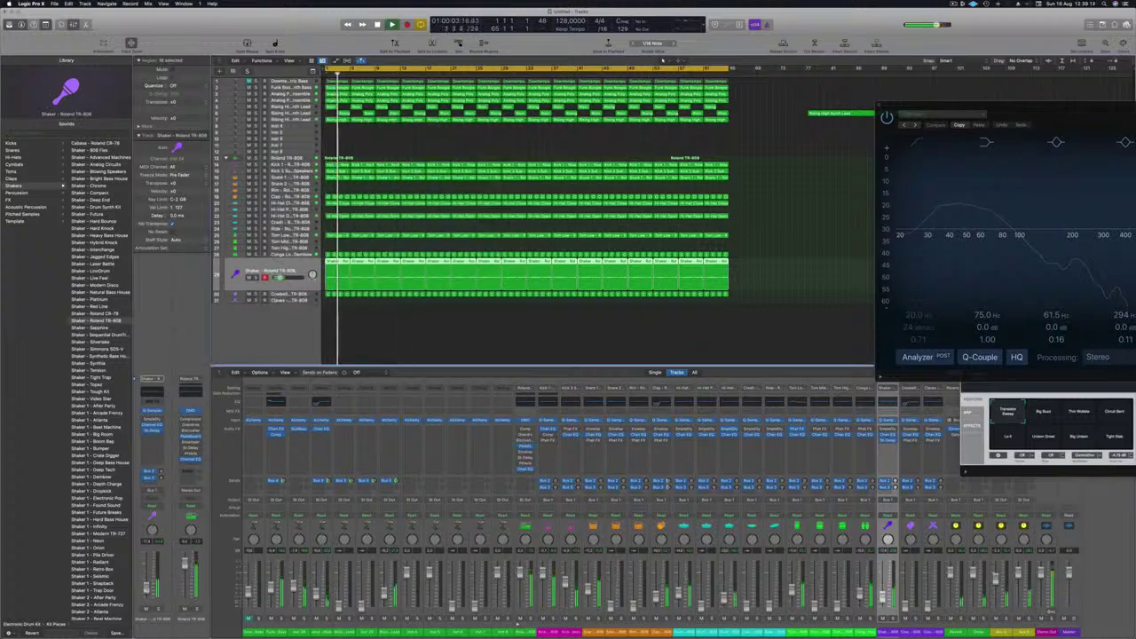
{"action": "key", "text": "Down"}
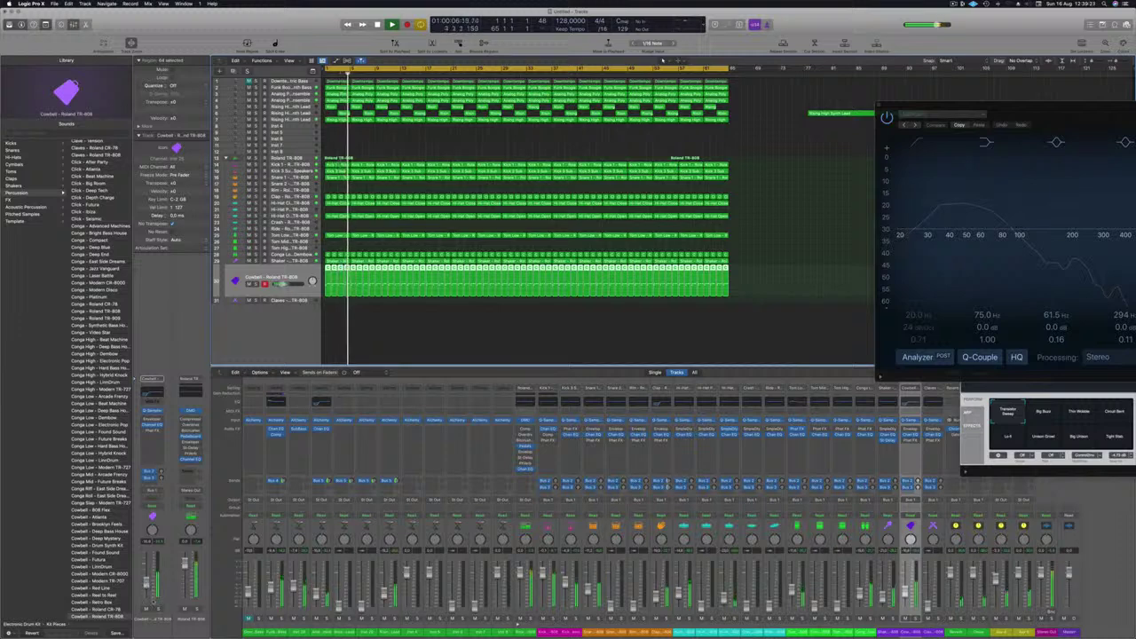
{"action": "key", "text": "s"}
{"action": "key", "text": "s"}
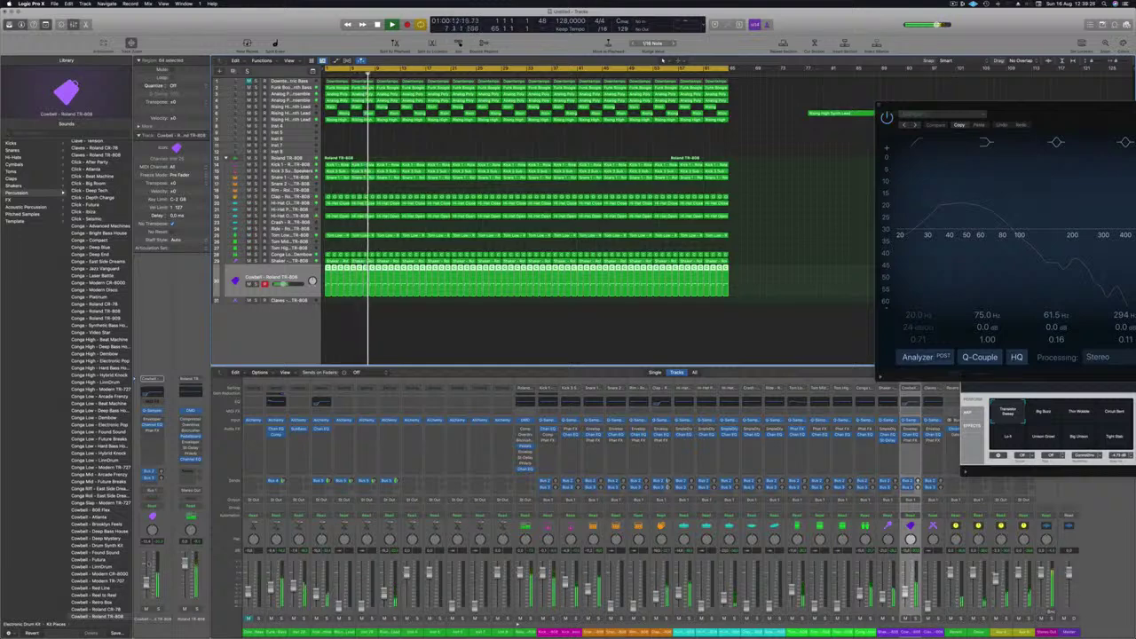
{"action": "key", "text": "Up"}
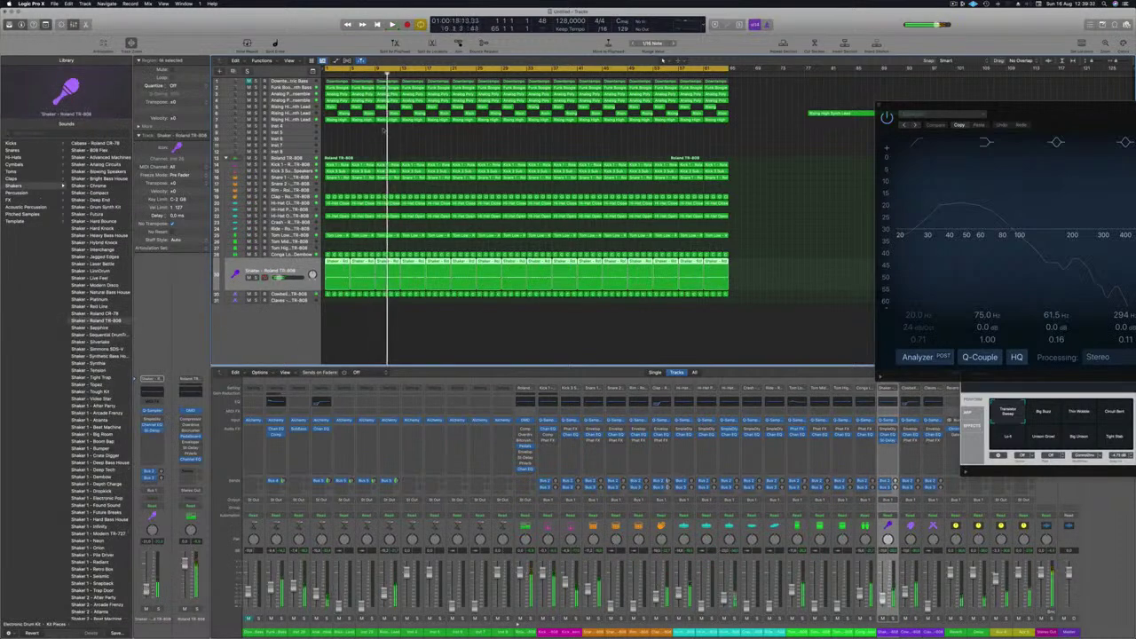
{"action": "key", "text": "Return"}
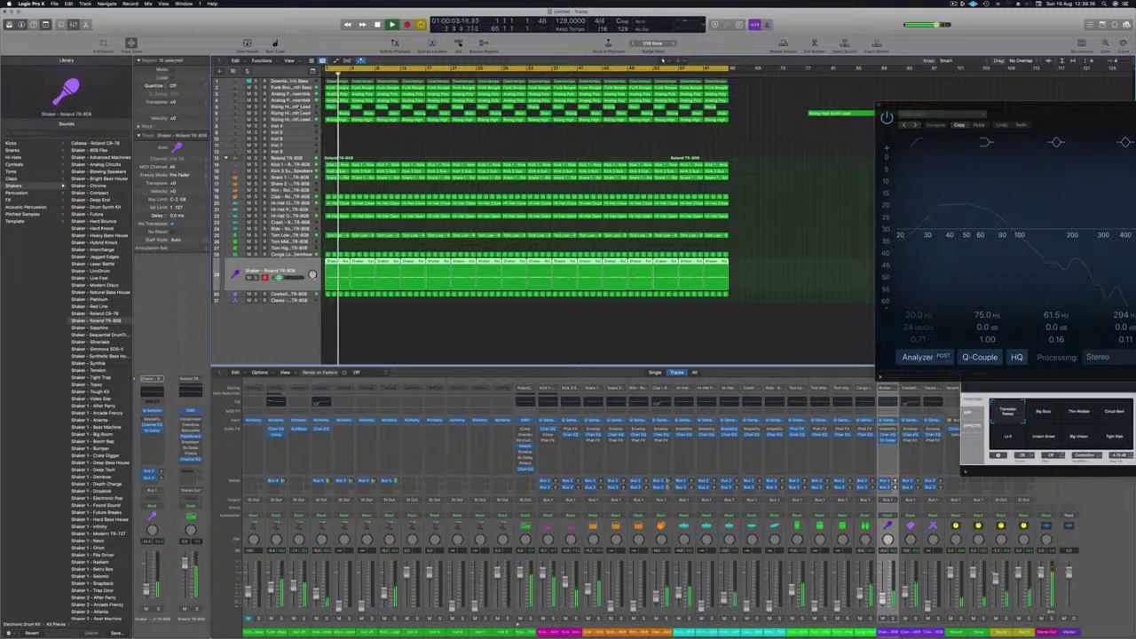
Bring up the level of the uppermost Rising High Synth Lead track and insert a Channel EQ on it
{"action": "left_click", "coordinate": [332, 108]}
{"action": "key", "text": "Return"}
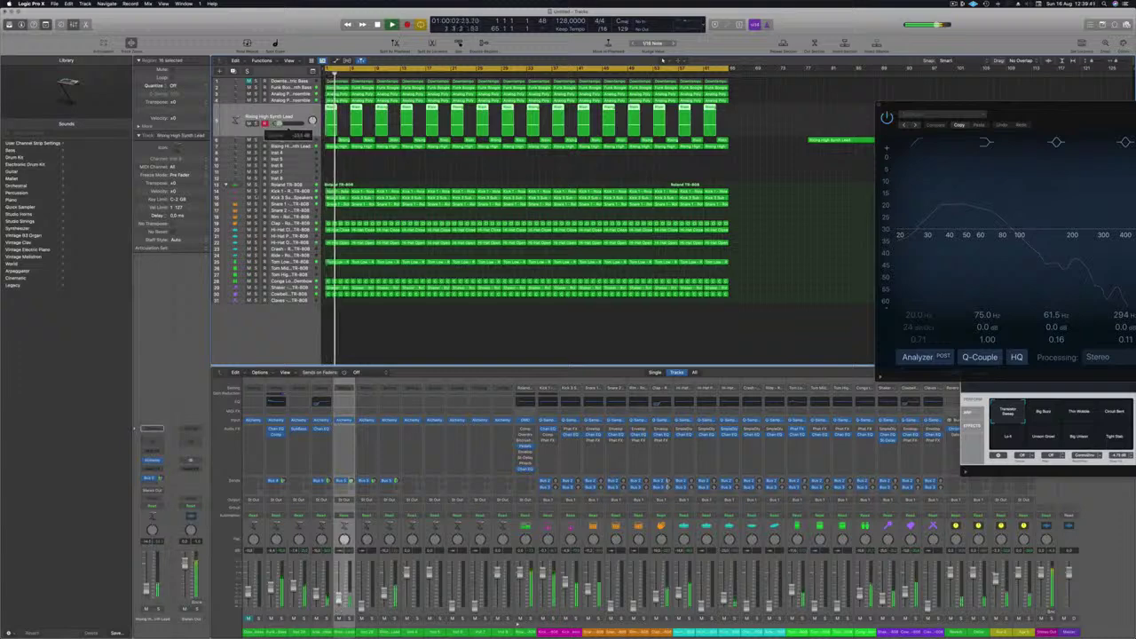
{"action": "left_click", "coordinate": [151, 460]}
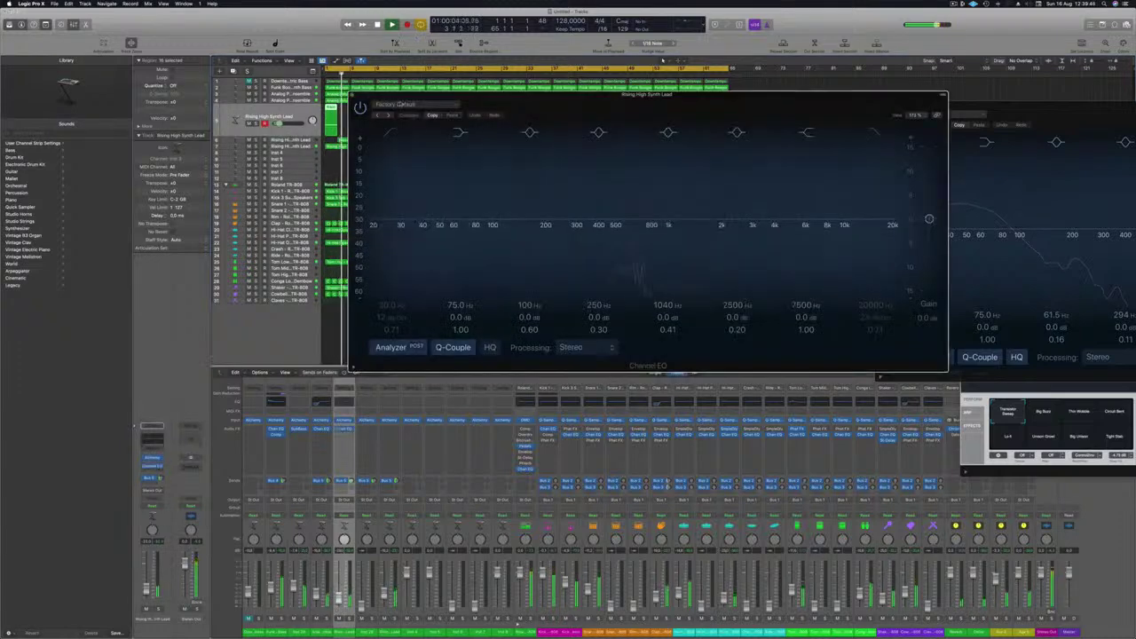
Enable the low cut in the uppermost Rising High Synth Lead's Channel EQ, set it to 565 Hz at 12 dB/Oct, and close its window
{"action": "left_click", "coordinate": [393, 131]}
{"action": "left_click_drag", "start_coordinate": [418, 222], "coordinate": [624, 231]}
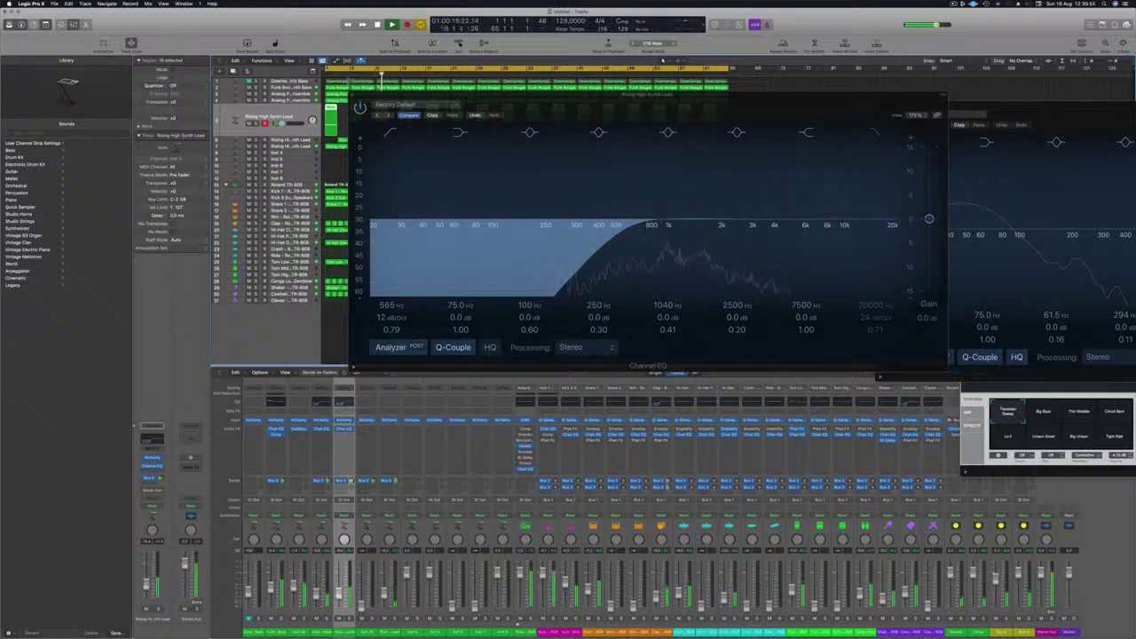
{"action": "key", "text": "super+w"}
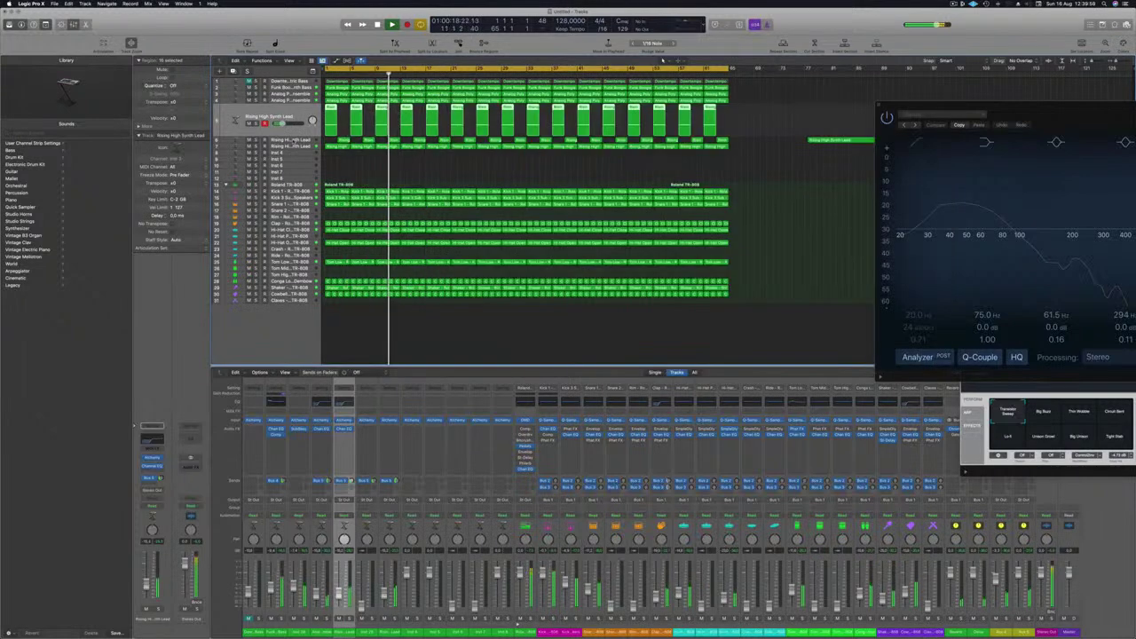
Insert a Channel EQ on the second Rising High Synth Lead track with a 294 Hz low cut at 12 dB/Oct, and close its window
{"action": "left_click", "coordinate": [841, 126]}
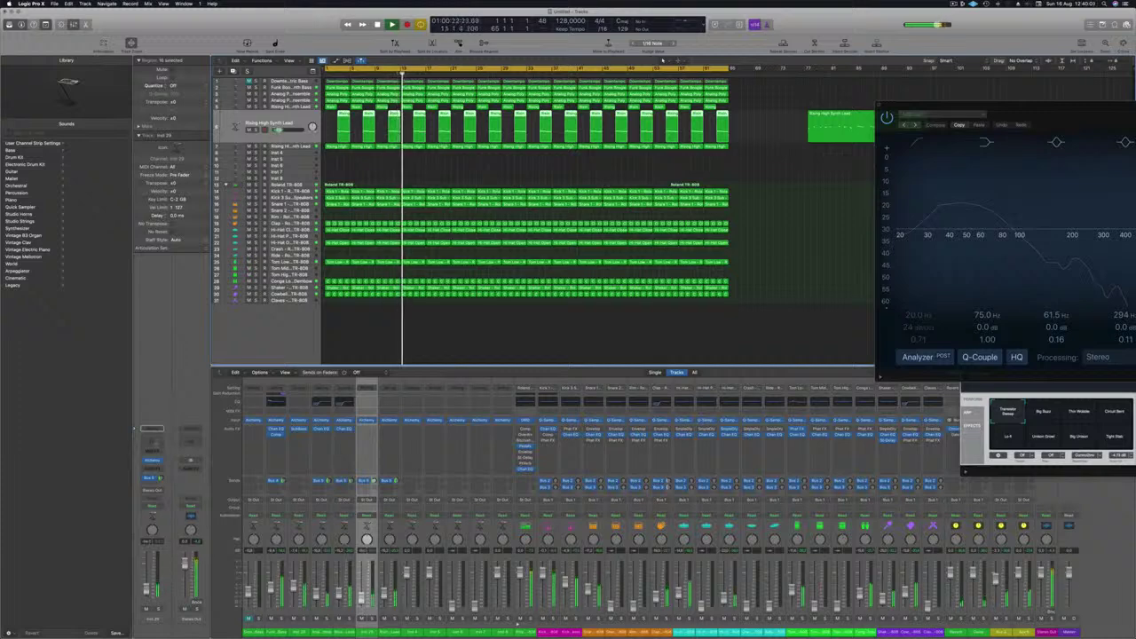
{"action": "left_click", "coordinate": [366, 429]}
{"action": "left_click", "coordinate": [403, 134]}
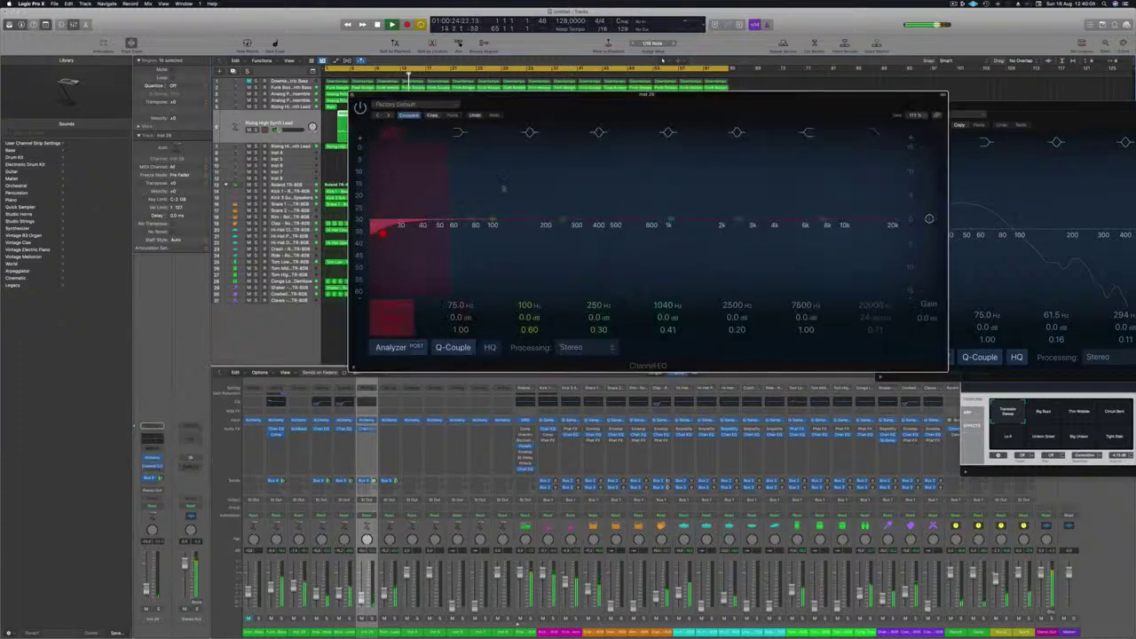
{"action": "left_click_drag", "start_coordinate": [395, 225], "coordinate": [575, 230]}
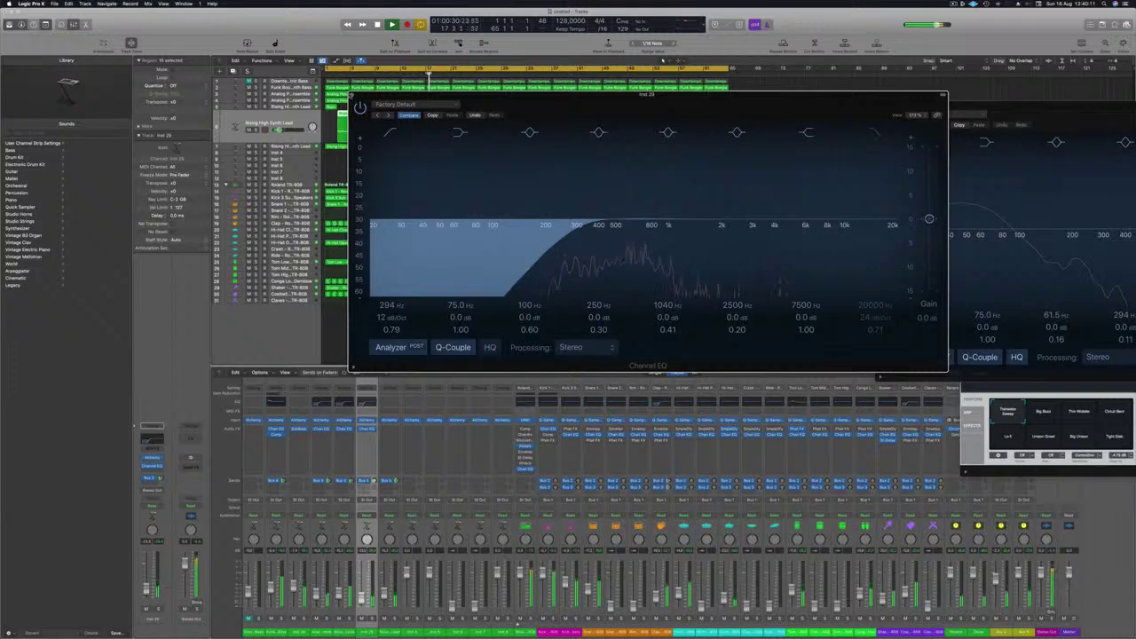
{"action": "key", "text": "super+w"}
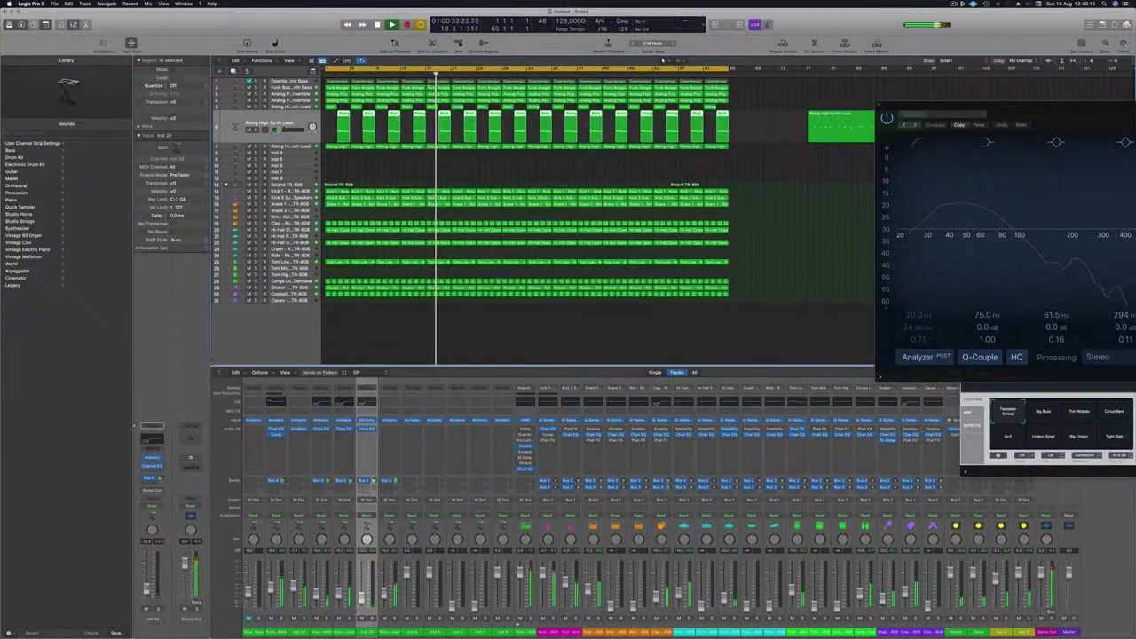
Check the first and second Rising High Synth Lead tracks in the full mix and clear the region selection
{"action": "key", "text": "Up"}
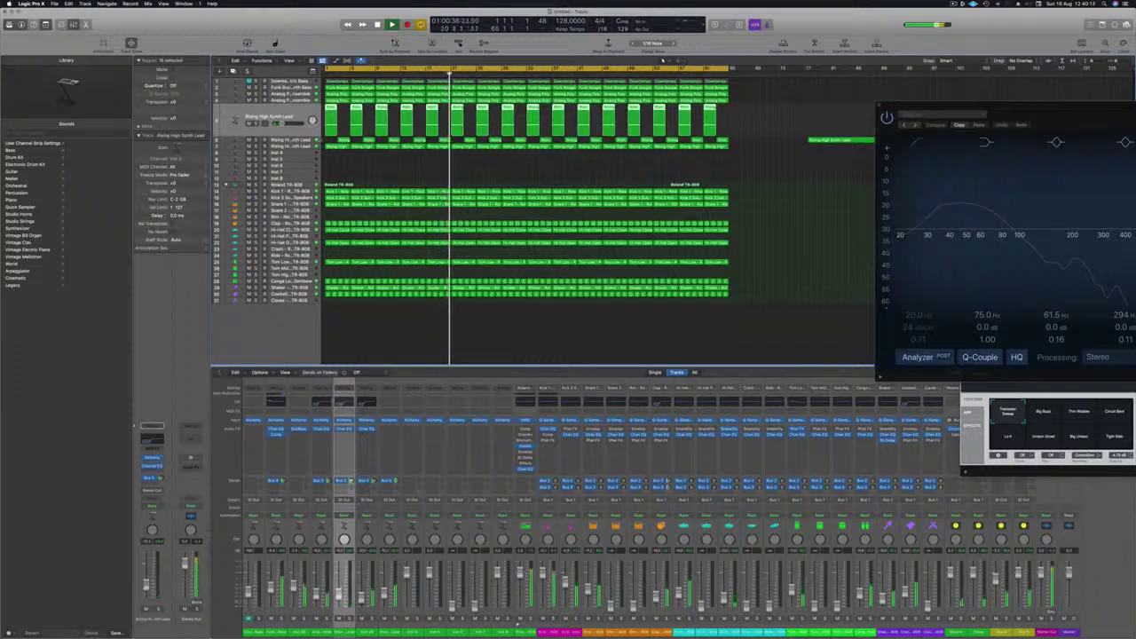
{"action": "key", "text": "Down"}
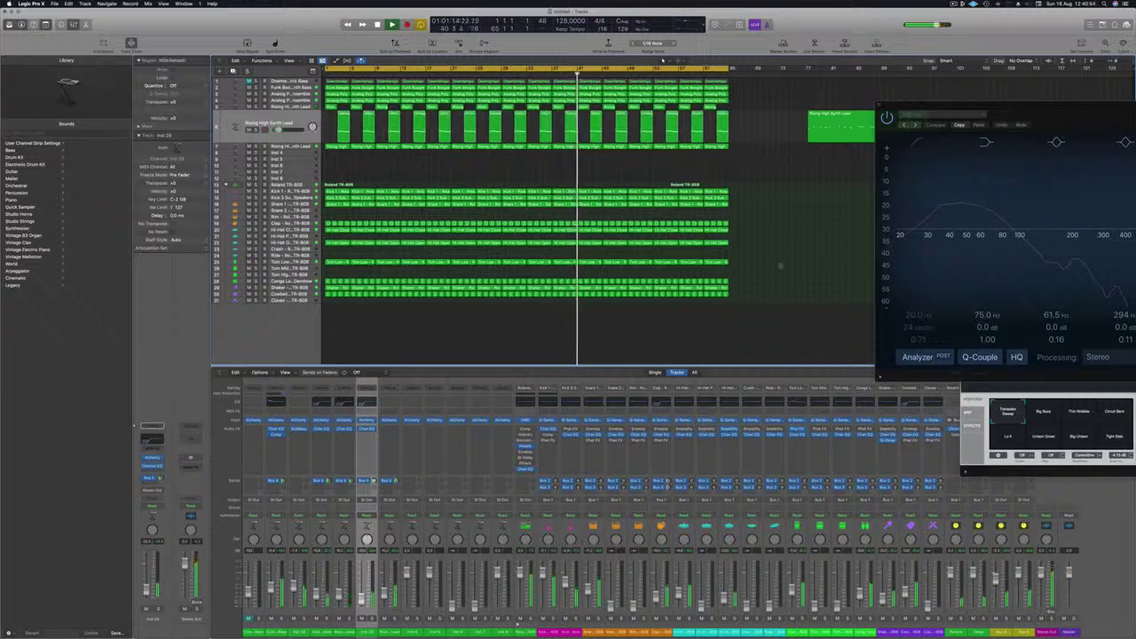
{"action": "left_click", "coordinate": [760, 258]}
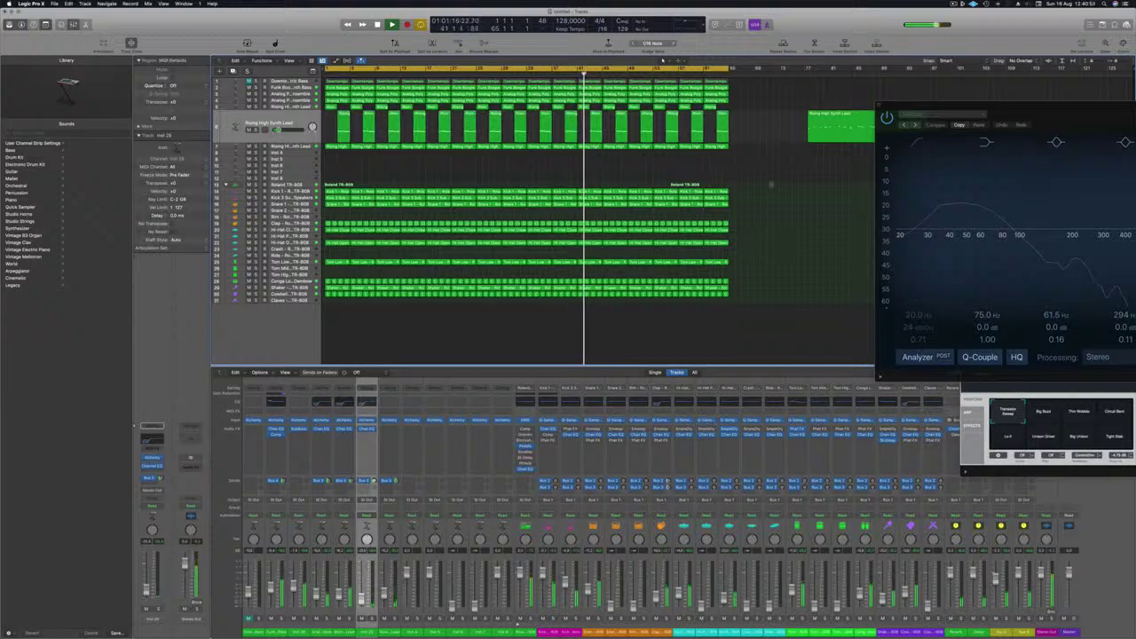